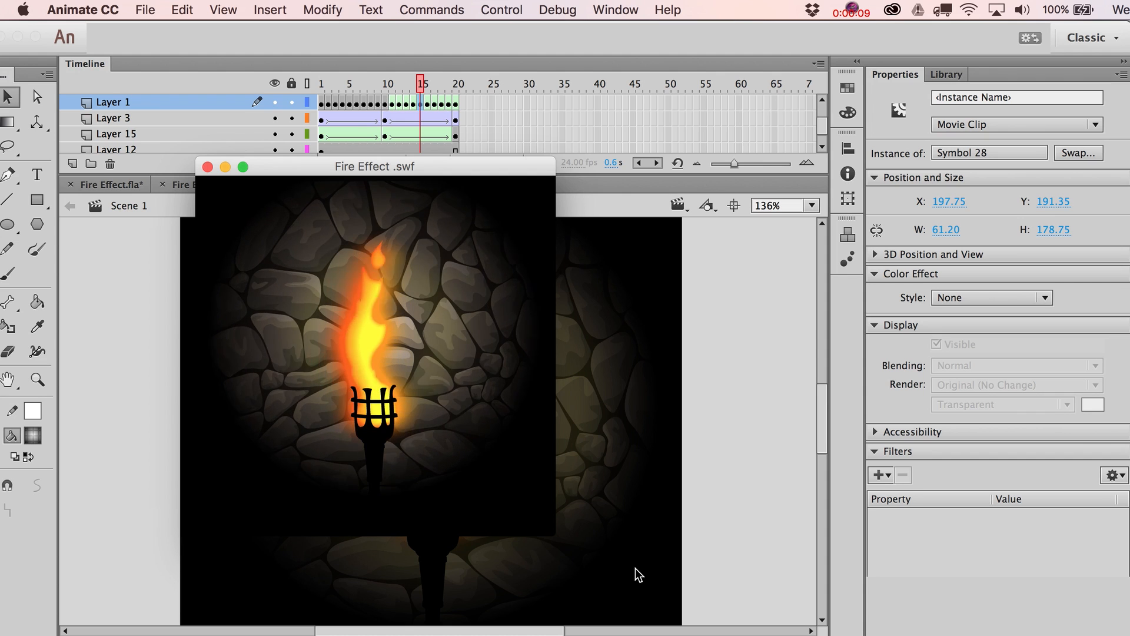
- Enlarge the Fire Effect preview window to examine the torch flame animation, and close the preview
left_click_drag(554, 535, 645, 606)
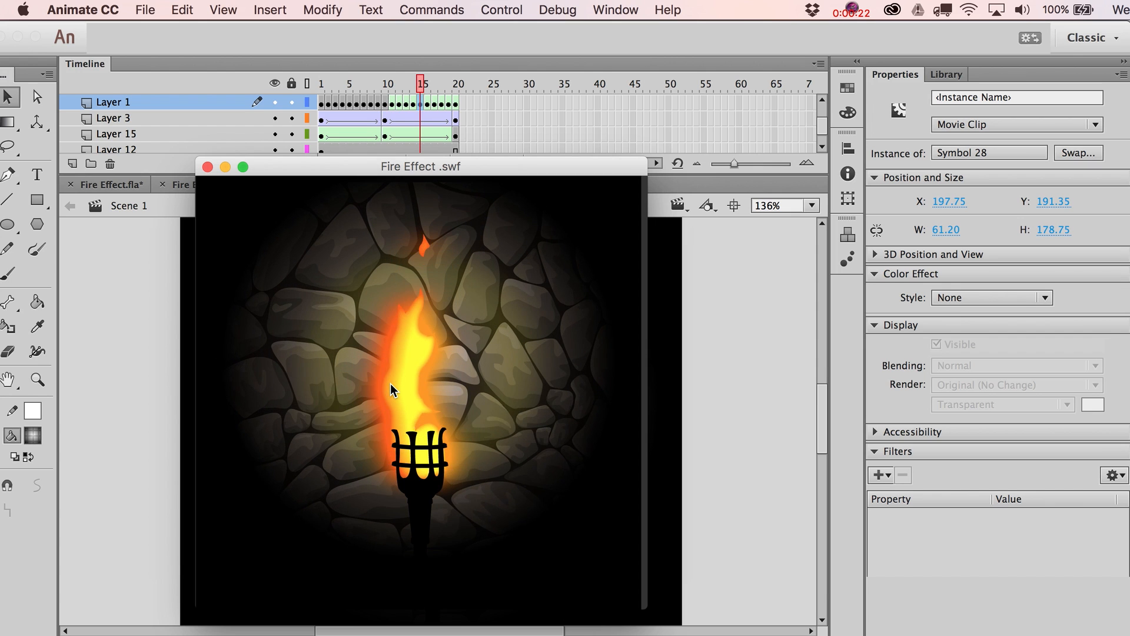
key("super+w")
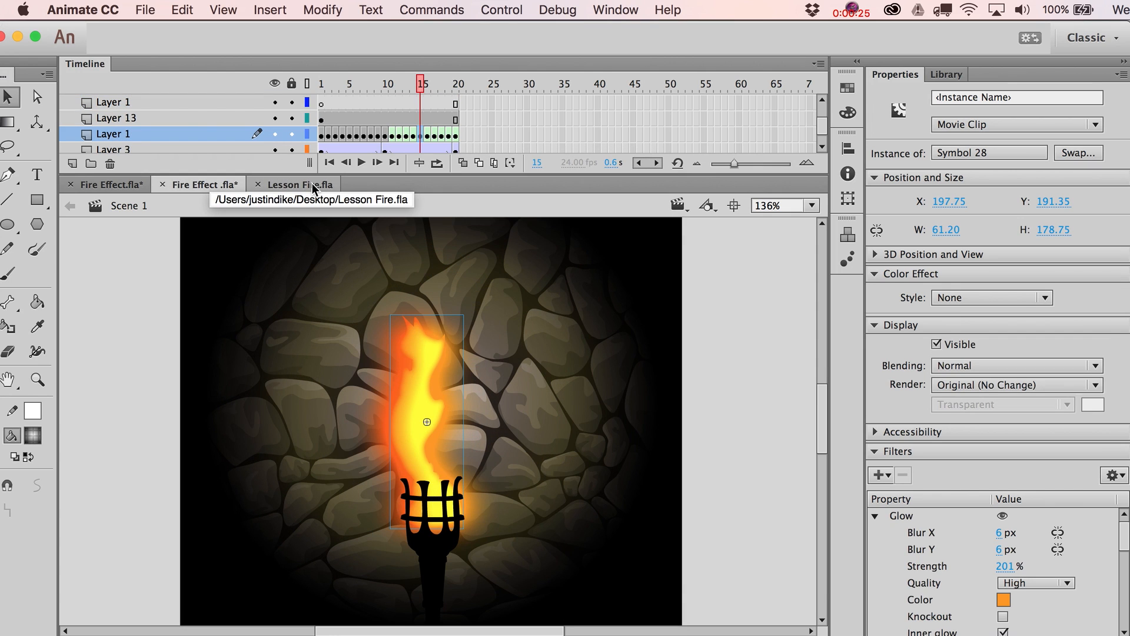
- Switch to the Lesson Fire.fla document and set its stage color to black, #000000
left_click(312, 184)
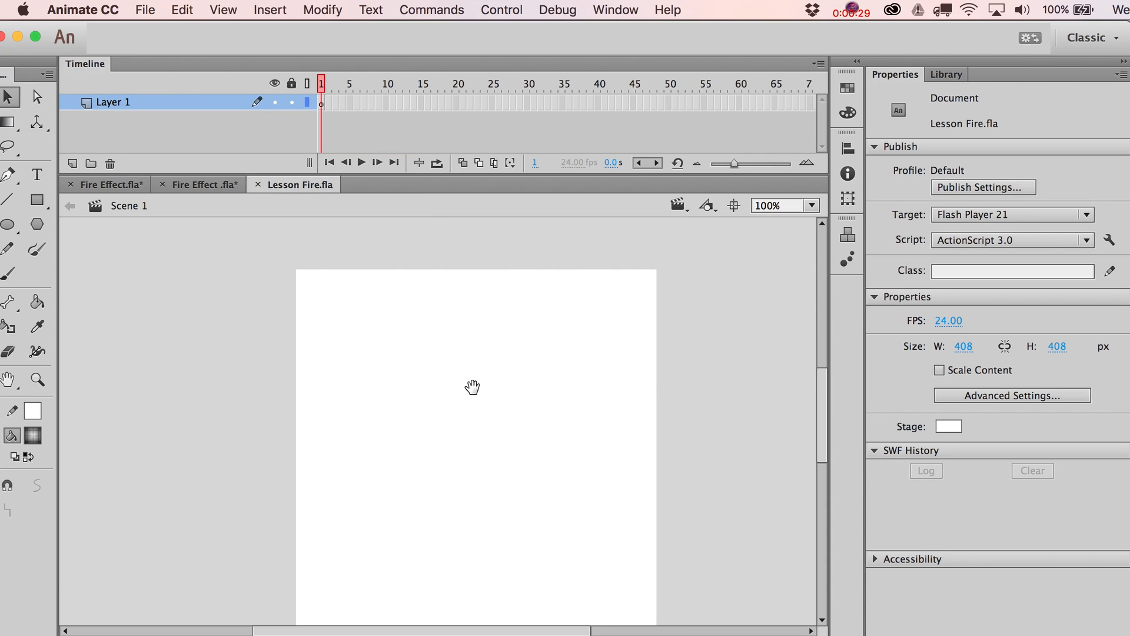
left_click_drag(471, 386, 428, 355)
left_click(948, 427)
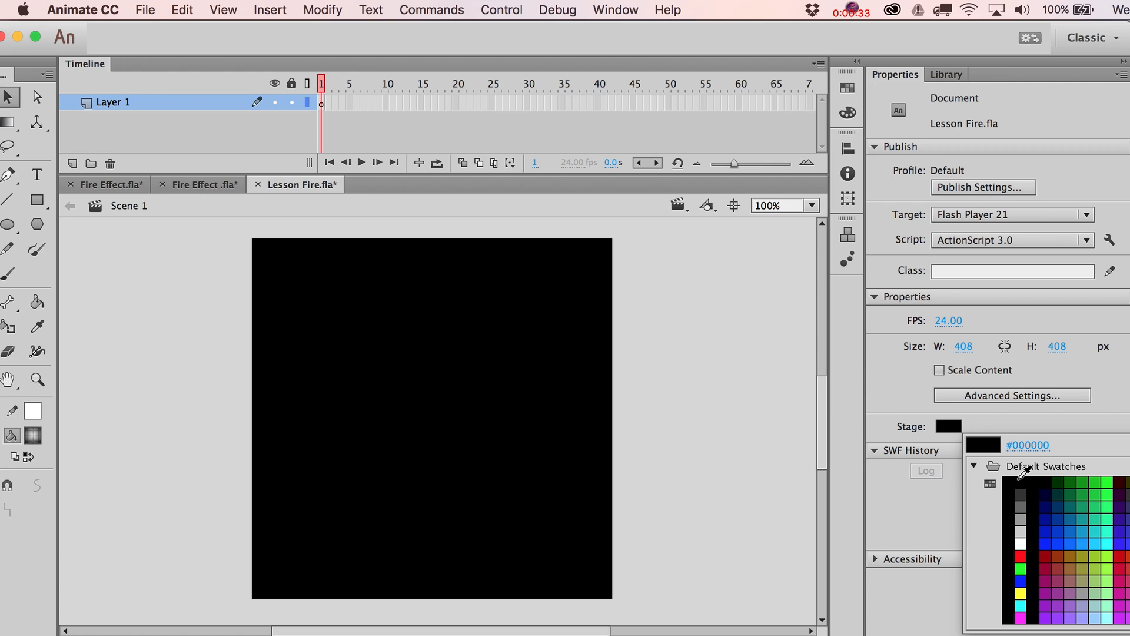
left_click(1021, 475)
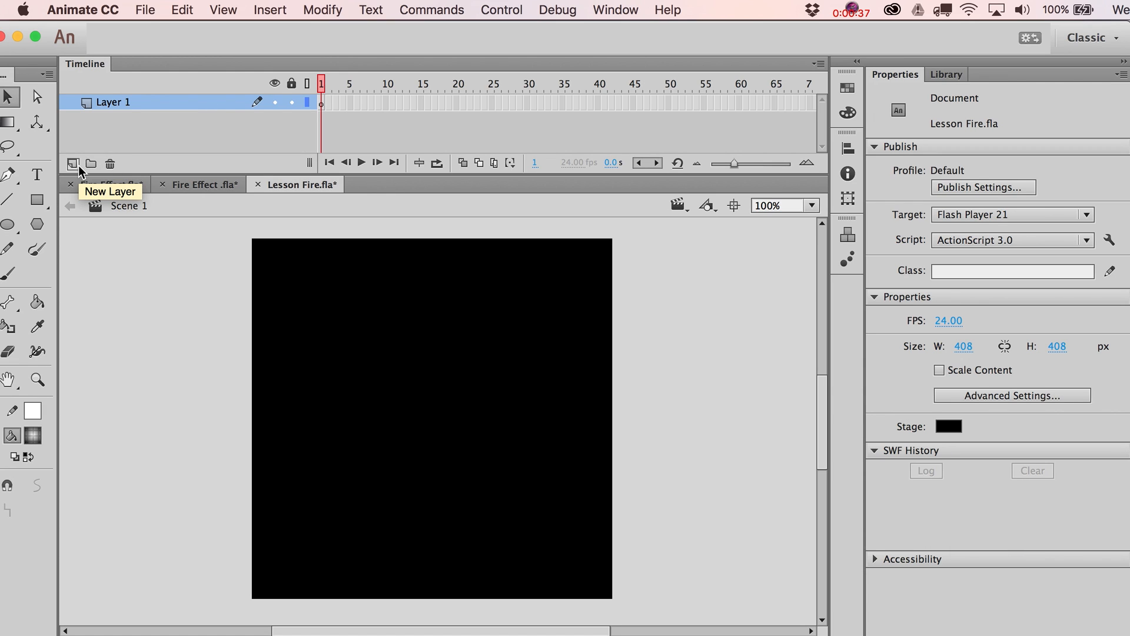
- Draw a yellow circle with no stroke, about 80 px in diameter, near the center of the stage using the Oval tool
left_click_drag(168, 39, 180, 38)
left_click(19, 224)
left_click(44, 435)
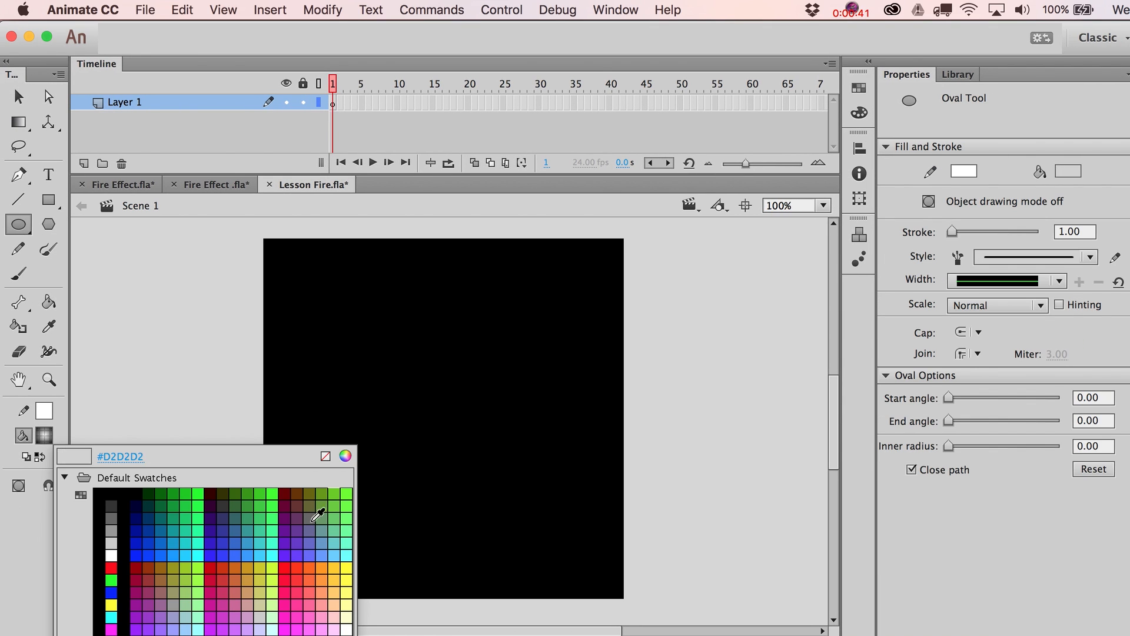
left_click(348, 566)
left_click_drag(392, 395, 461, 478)
key("super+z")
left_click(44, 412)
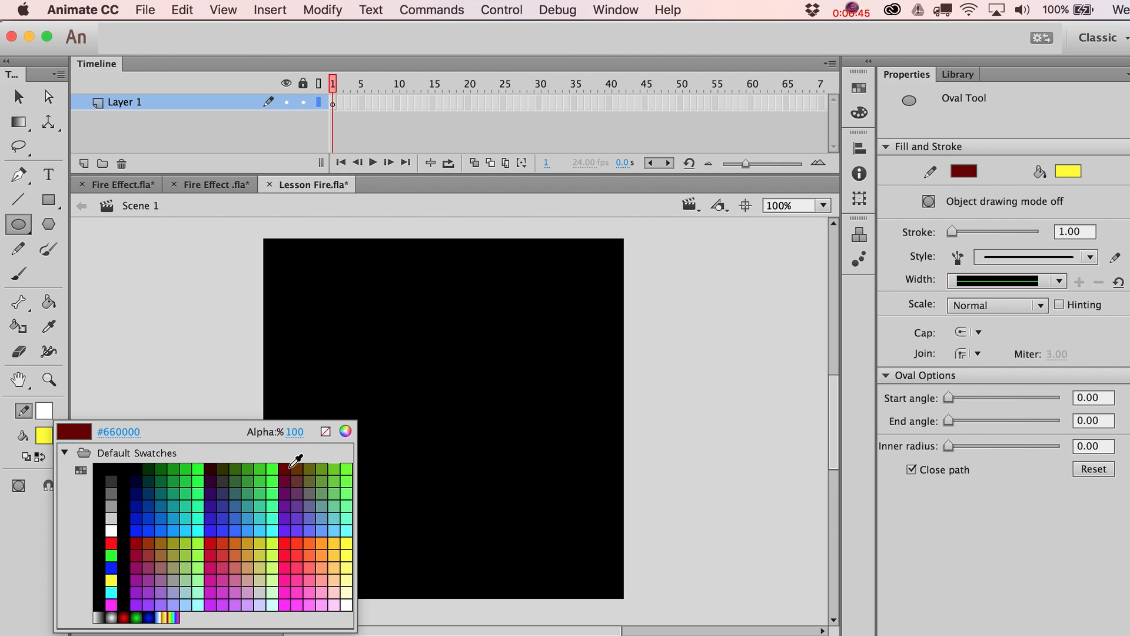
left_click(325, 431)
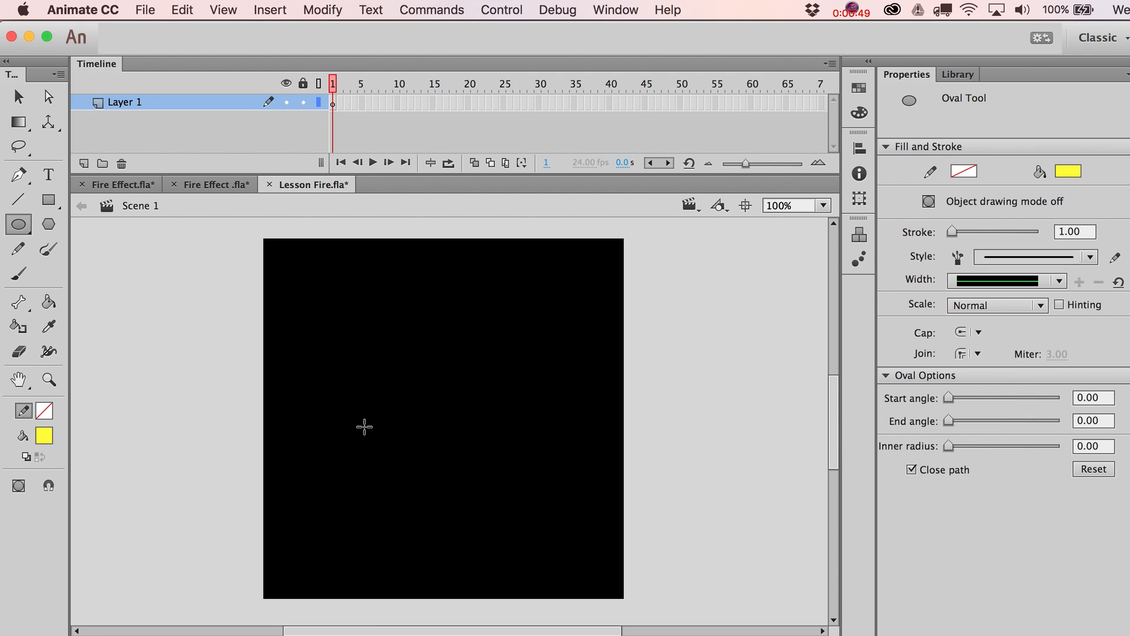
mouse_move(405, 376)
left_mouse_down()
mouse_move(522, 492)
mouse_move(454, 439)
mouse_move(462, 454)
mouse_move(463, 427)
left_mouse_up()
key("v")
left_click(454, 418)
- Cut the yellow circle into a crescent by overlapping its right side with a green circle about 48 px wide and deleting the green circle
left_click(24, 231)
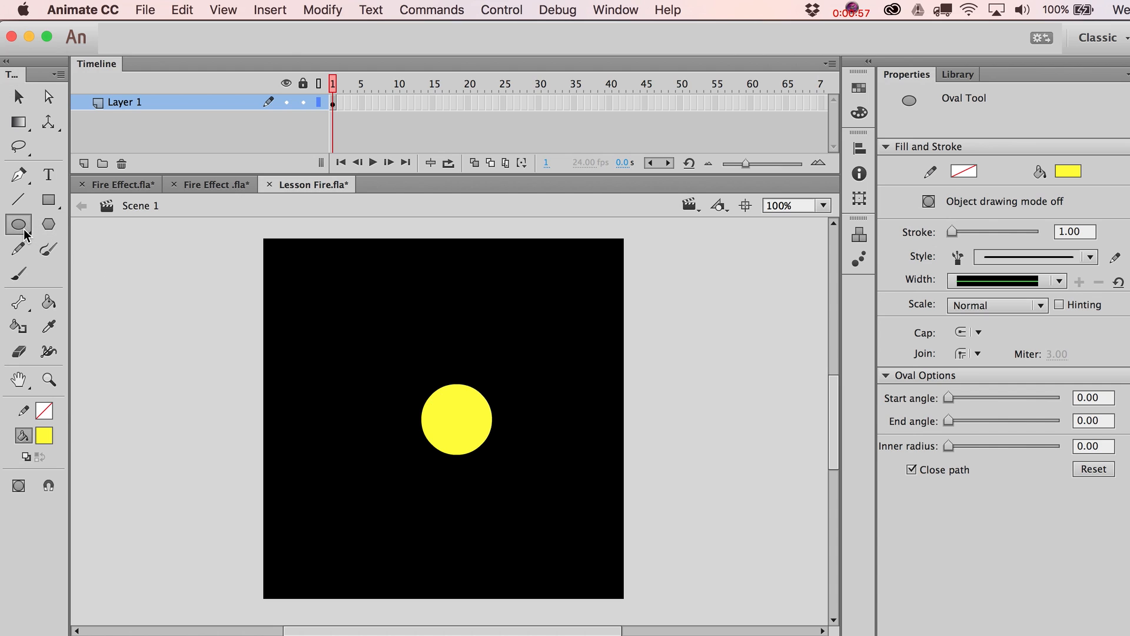
left_click(44, 435)
left_click(205, 510)
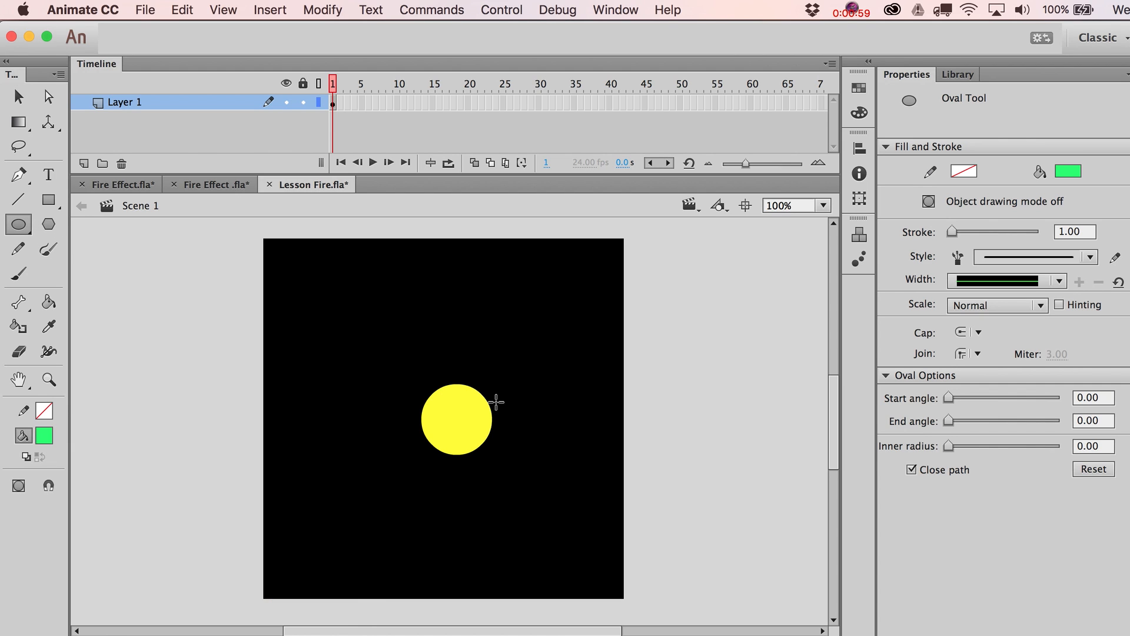
left_click_drag(458, 397, 499, 439)
key("v")
left_click(499, 433)
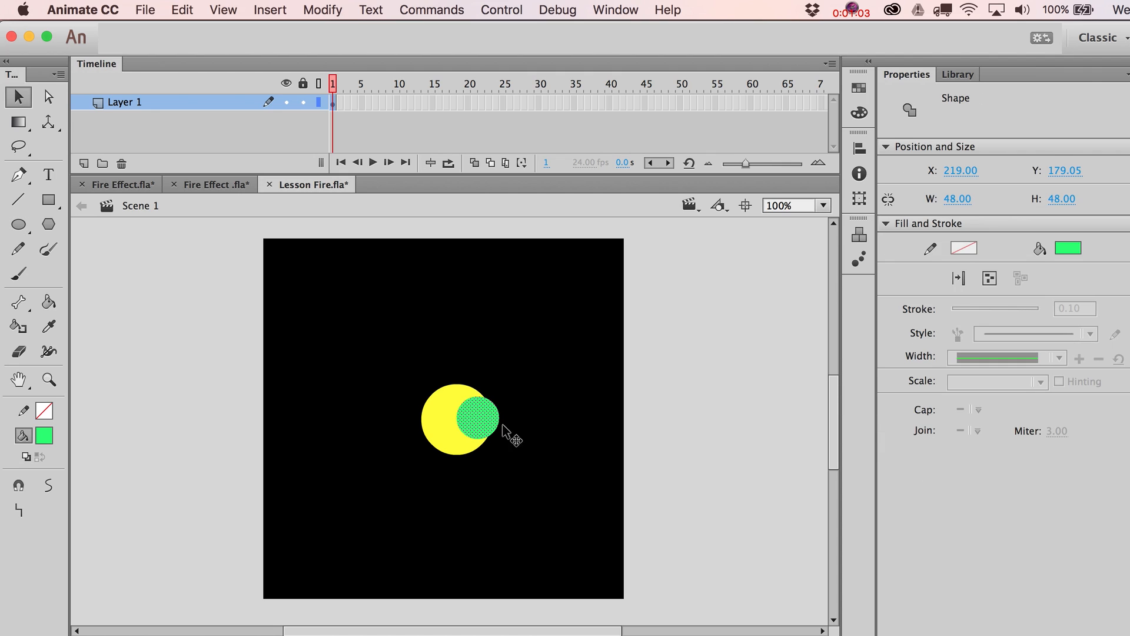
key("Delete")
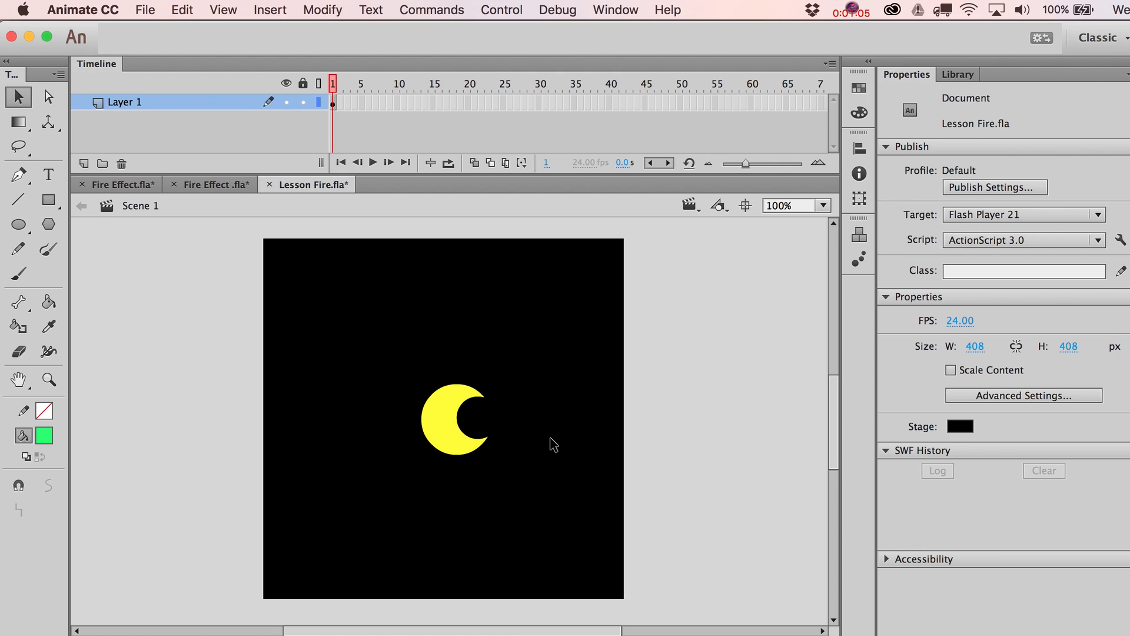
key("super+z")
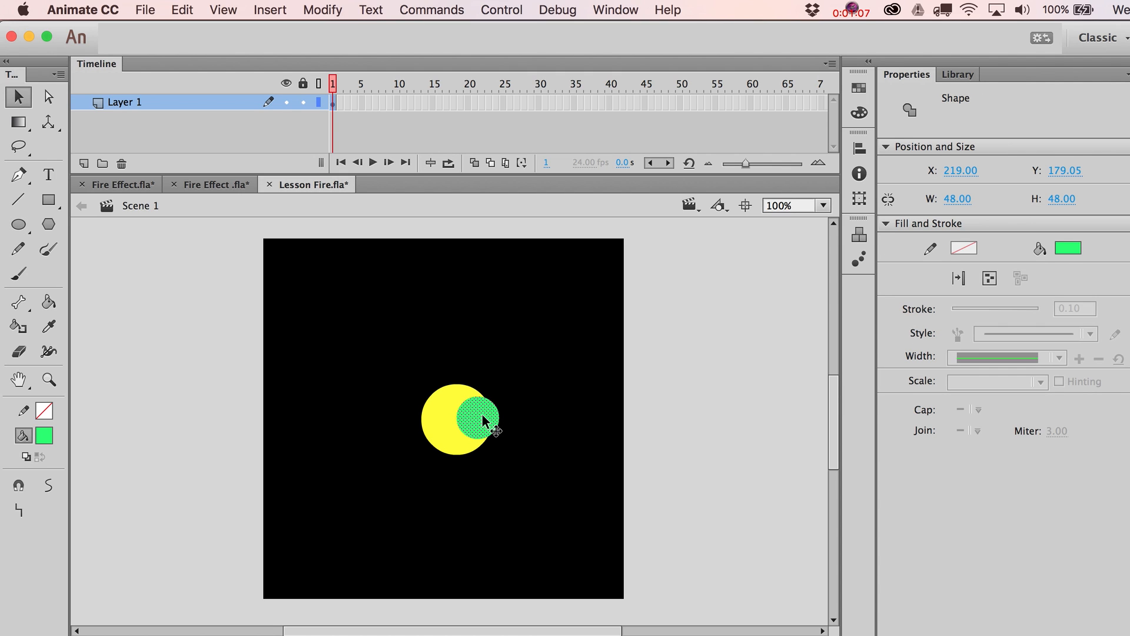
key("Delete")
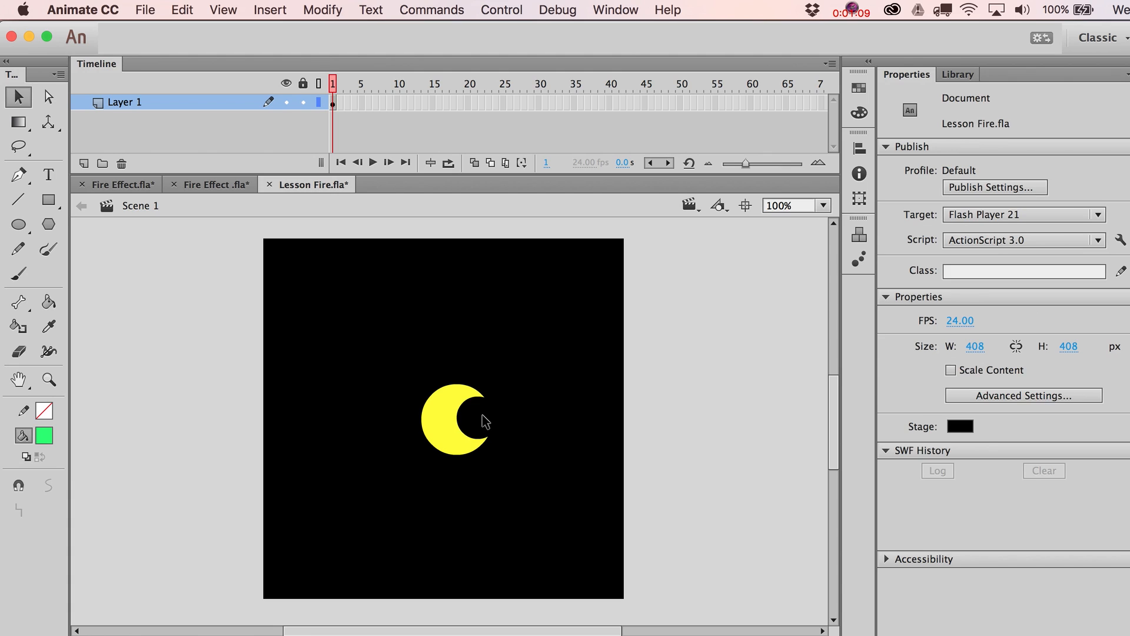
- Convert the yellow crescent to a Movie Clip symbol named "fire part"
left_click(446, 420)
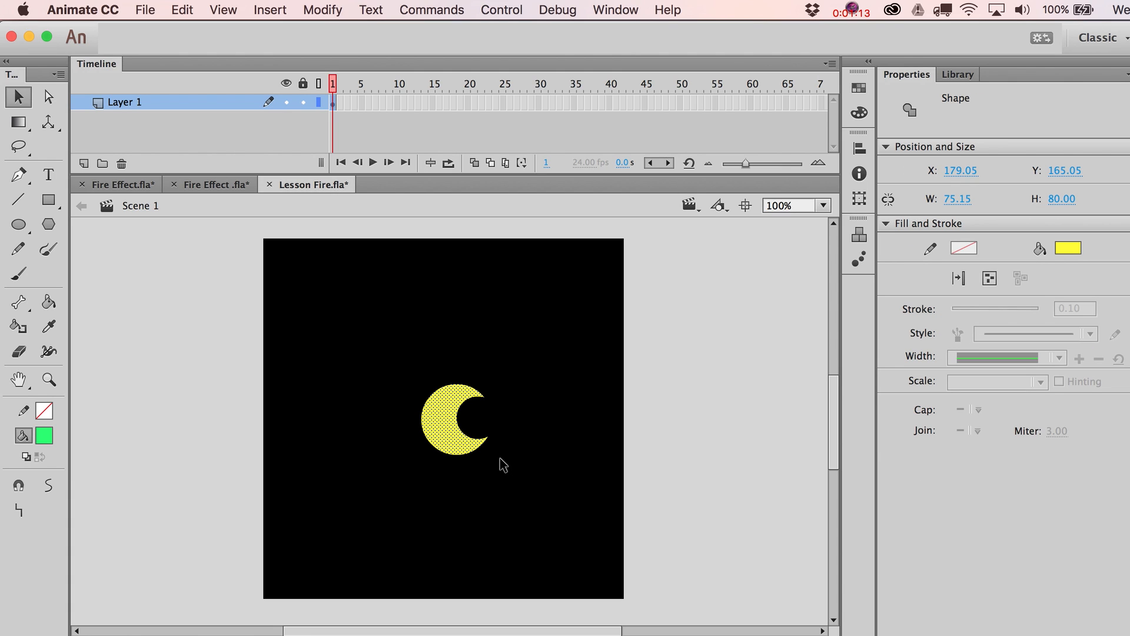
key("F8")
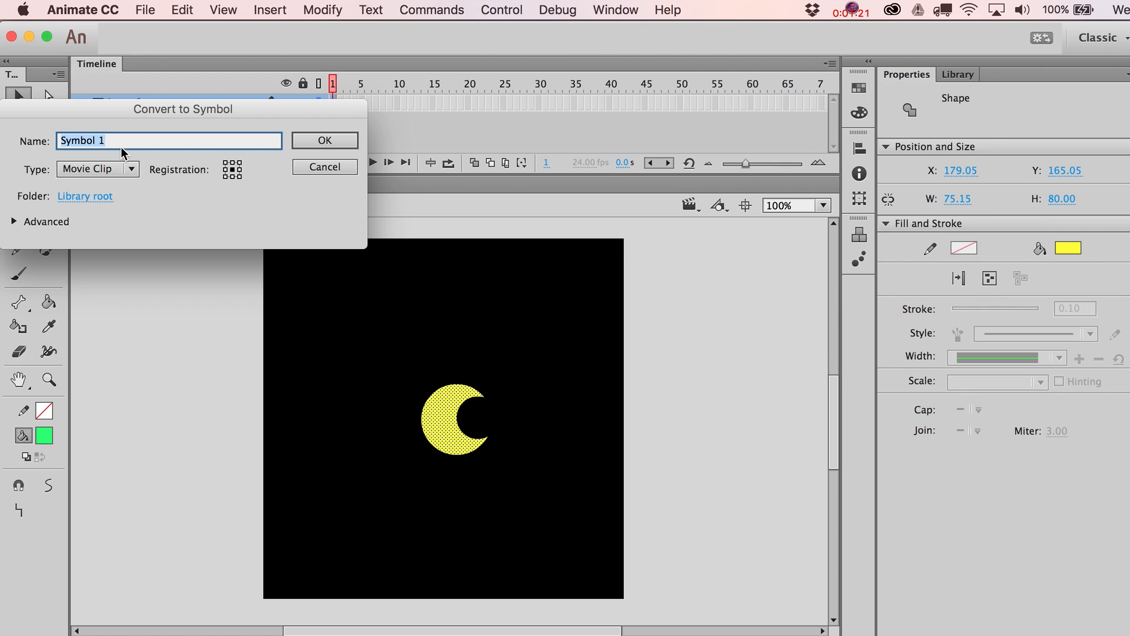
key("BackSpace")
type("fire part")
key("Return")
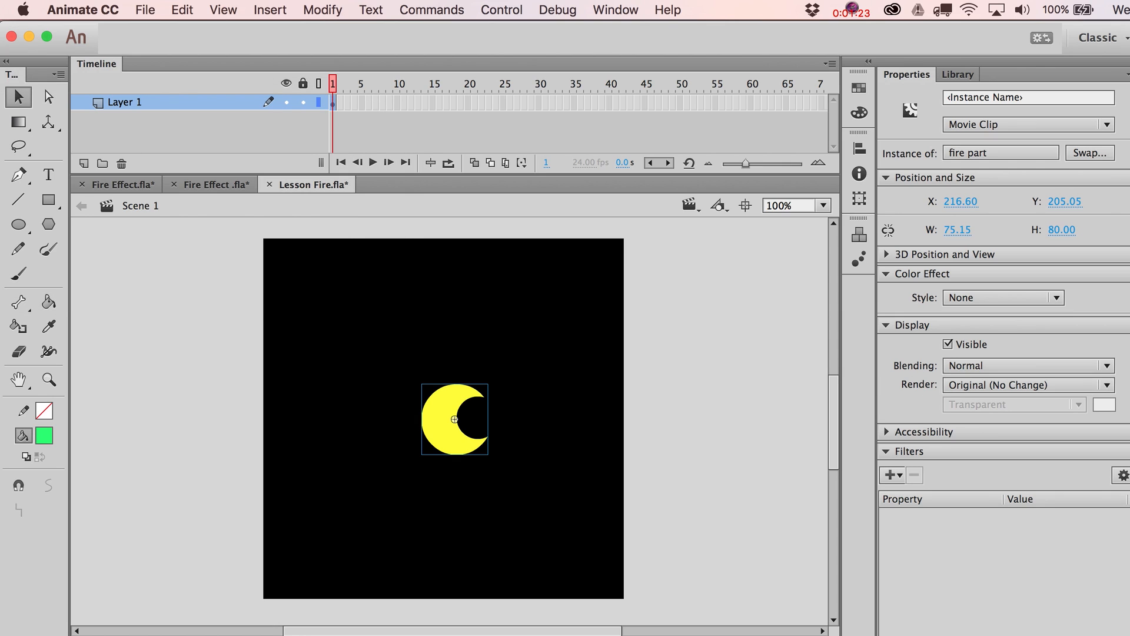
left_click(340, 10)
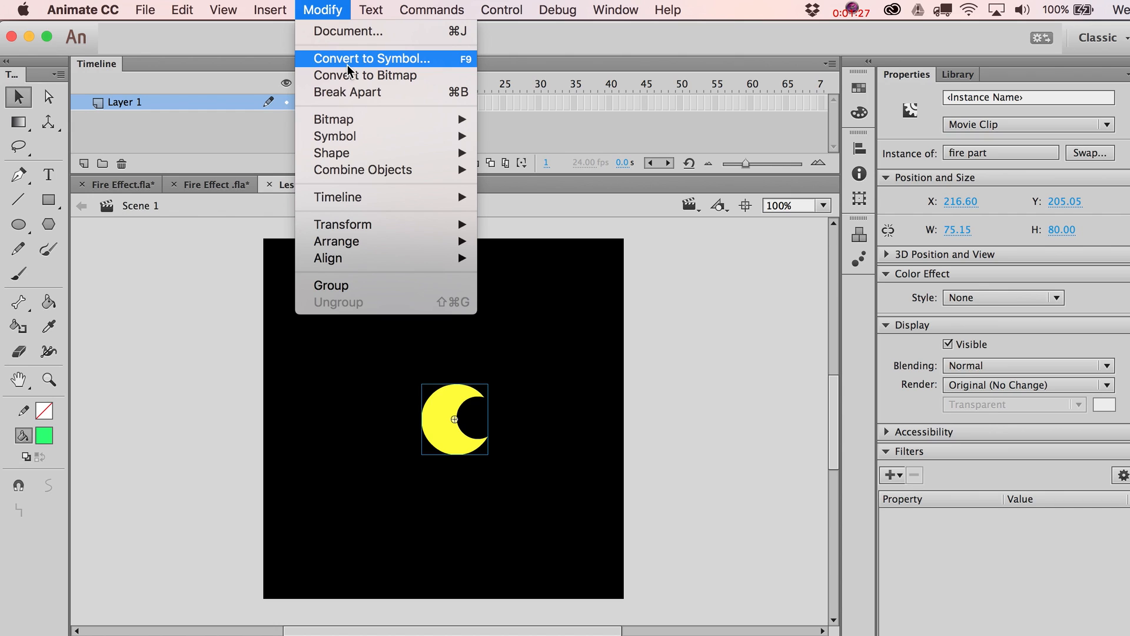
left_click(684, 403)
- Place a second instance of the fire part symbol from the library just above the first crescent
left_click(952, 75)
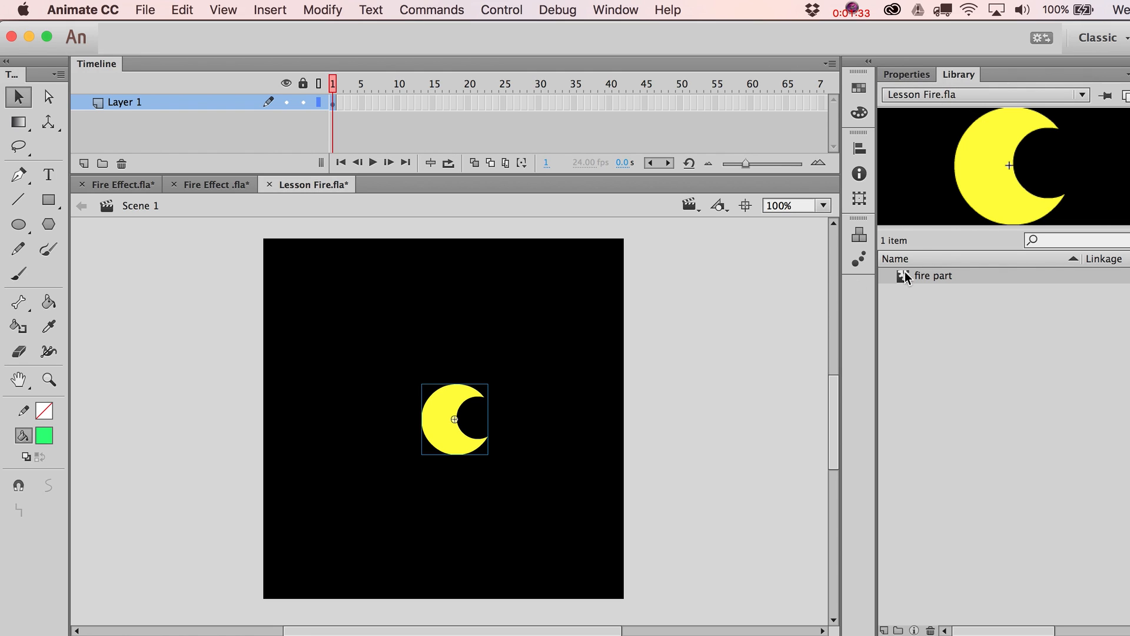
left_click_drag(905, 270, 449, 348)
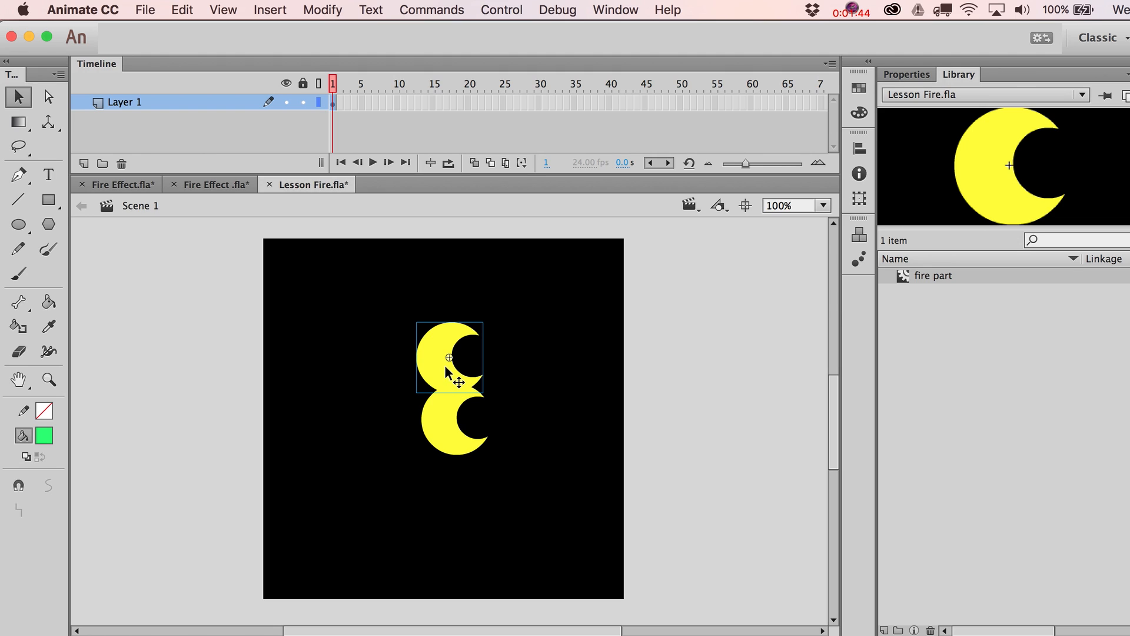
- Open the fire part symbol for editing in place, adjust the crescent's lower tip and delete the small end piece of it
double_click(445, 368)
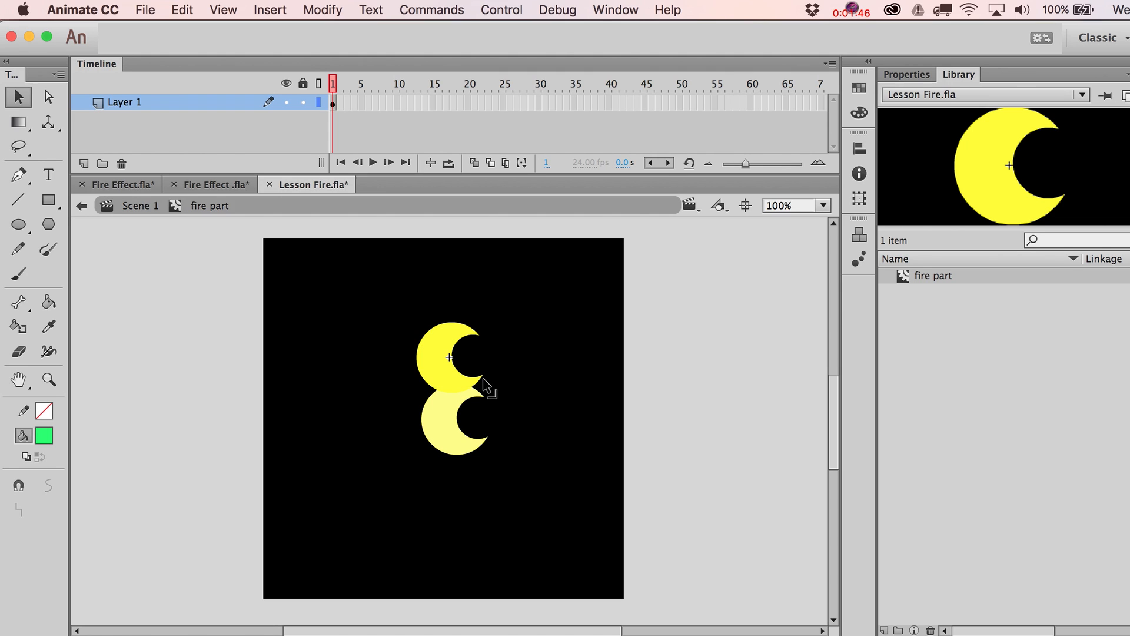
left_click_drag(482, 380, 483, 394)
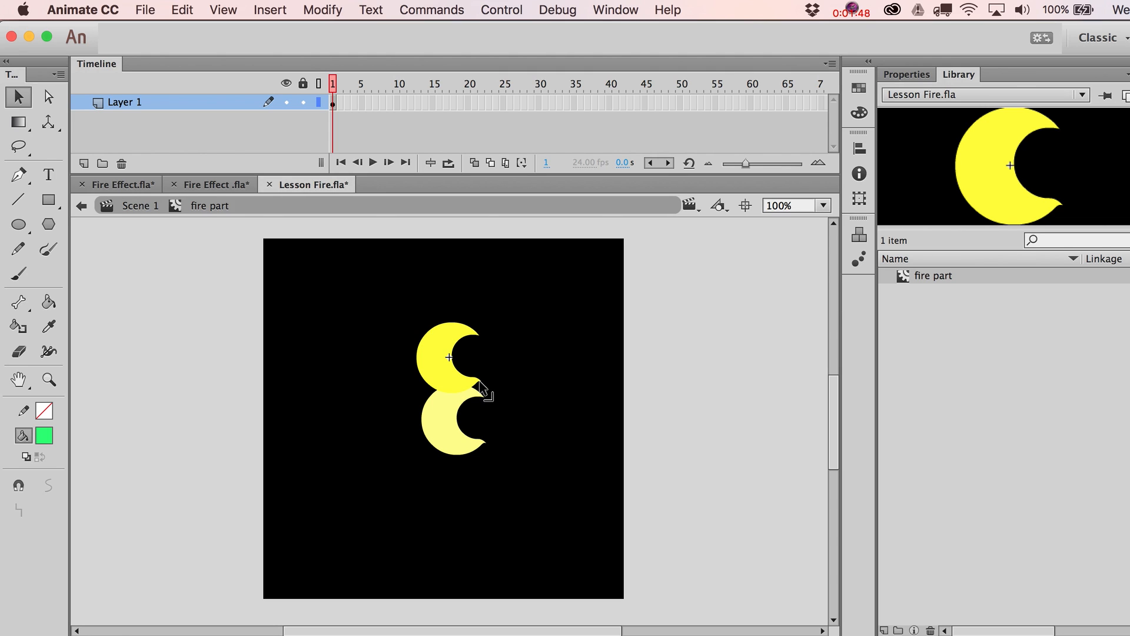
key("z")
left_click_drag(425, 303, 555, 493)
key("v")
left_click_drag(478, 345, 420, 445)
left_click_drag(472, 338, 414, 455)
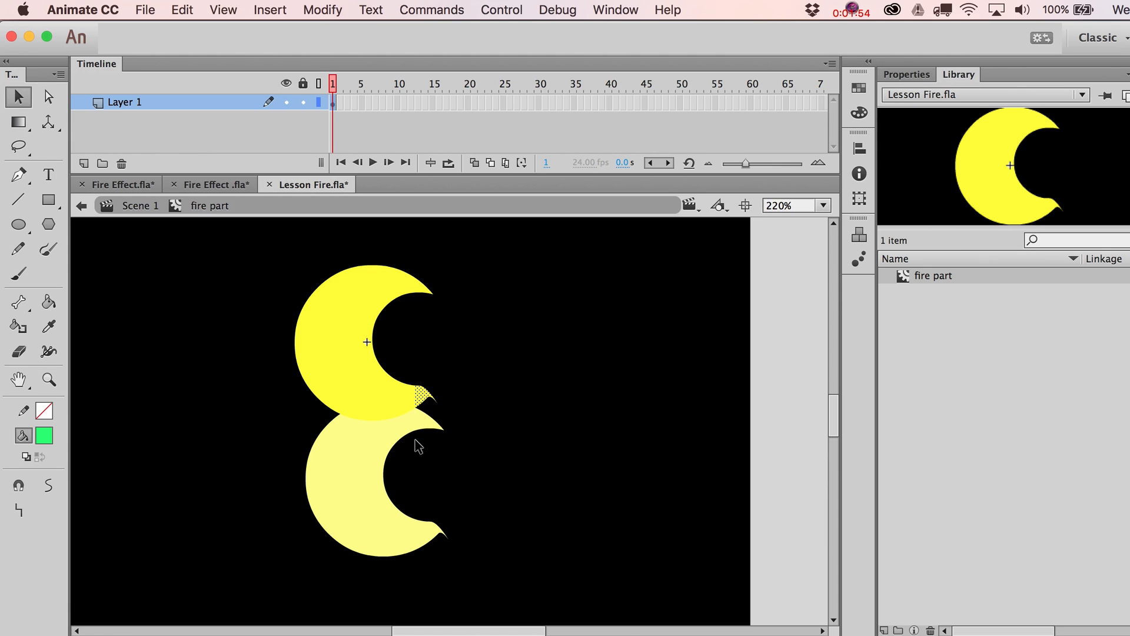
key("Delete")
- Pull the crescent's lower corner down into a sharp point, bend its outer edge into a smooth curve, and return to Scene 1
left_click_drag(416, 390, 434, 425)
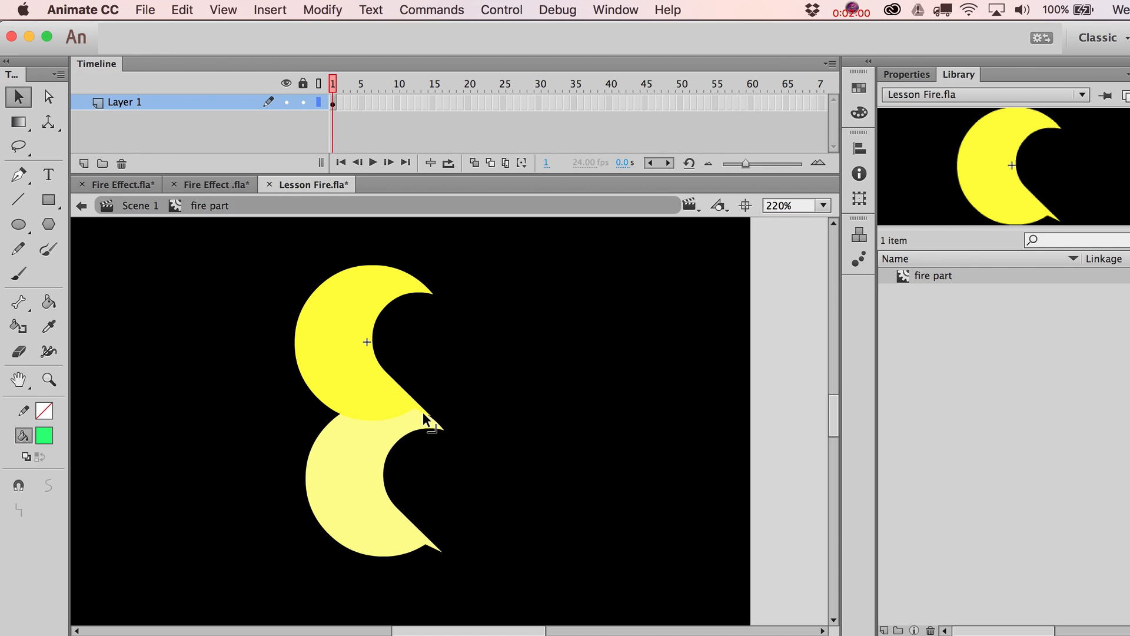
left_click_drag(424, 415, 436, 424)
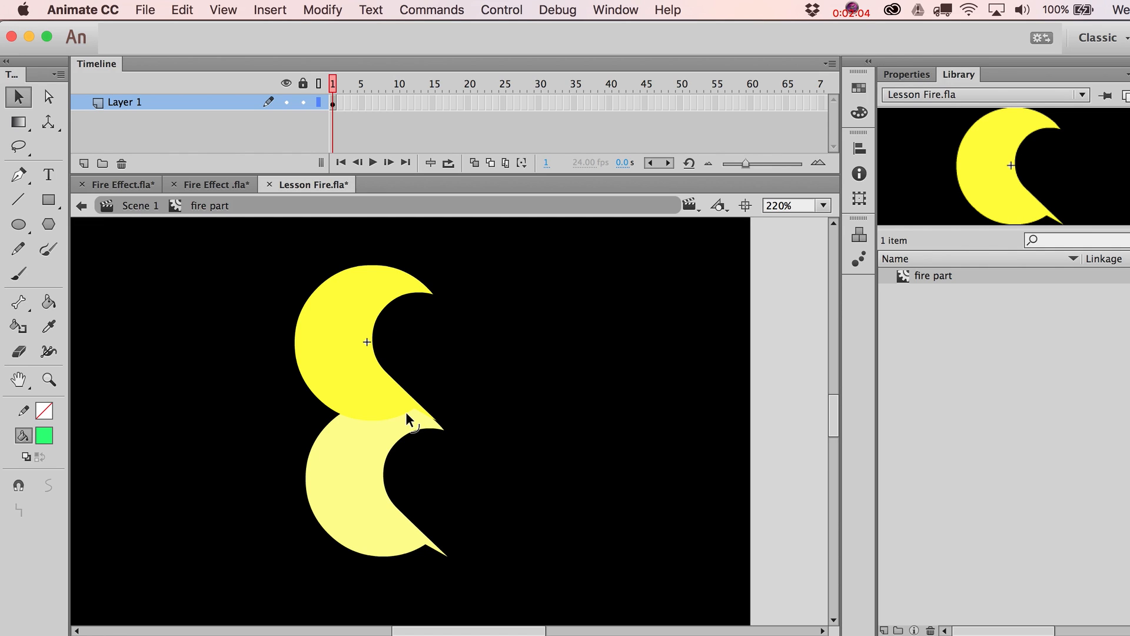
mouse_move(405, 413)
left_mouse_down()
mouse_move(408, 372)
mouse_move(406, 429)
mouse_move(404, 420)
mouse_move(414, 431)
left_mouse_up()
double_click(565, 479)
key("super+1")
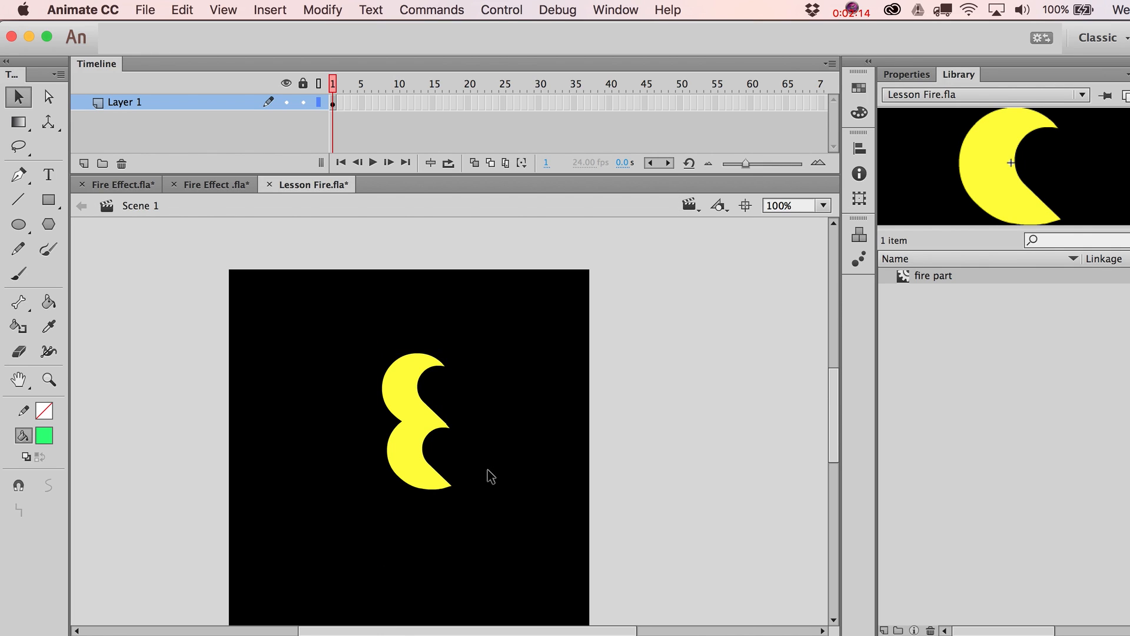
- Select both fire part instances and distribute them to separate layers
left_click(415, 401)
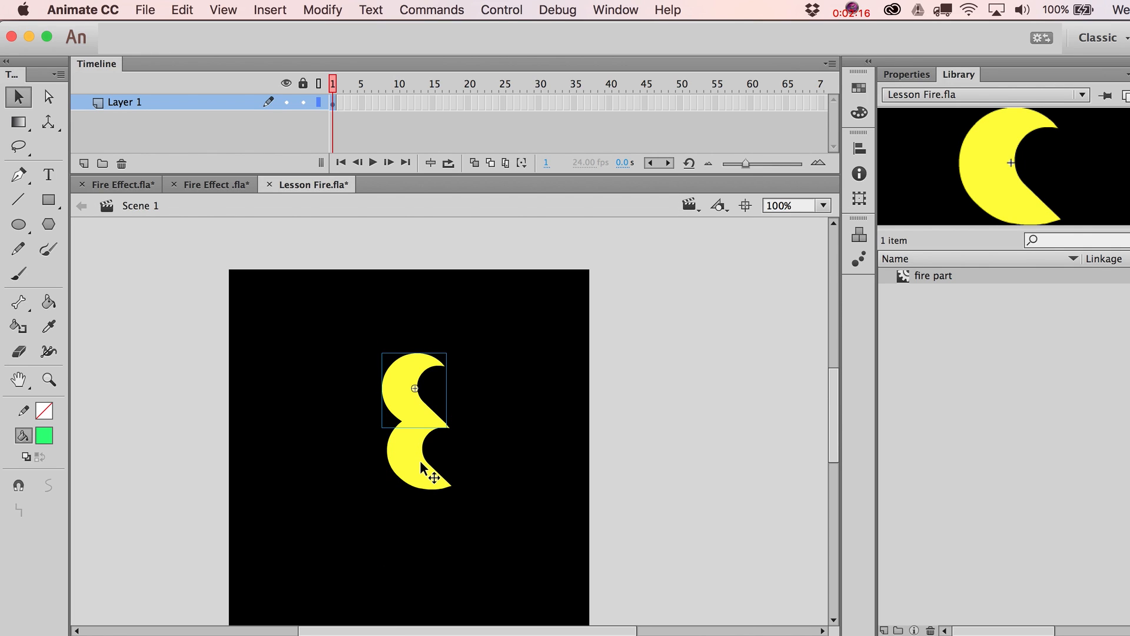
left_click(905, 74)
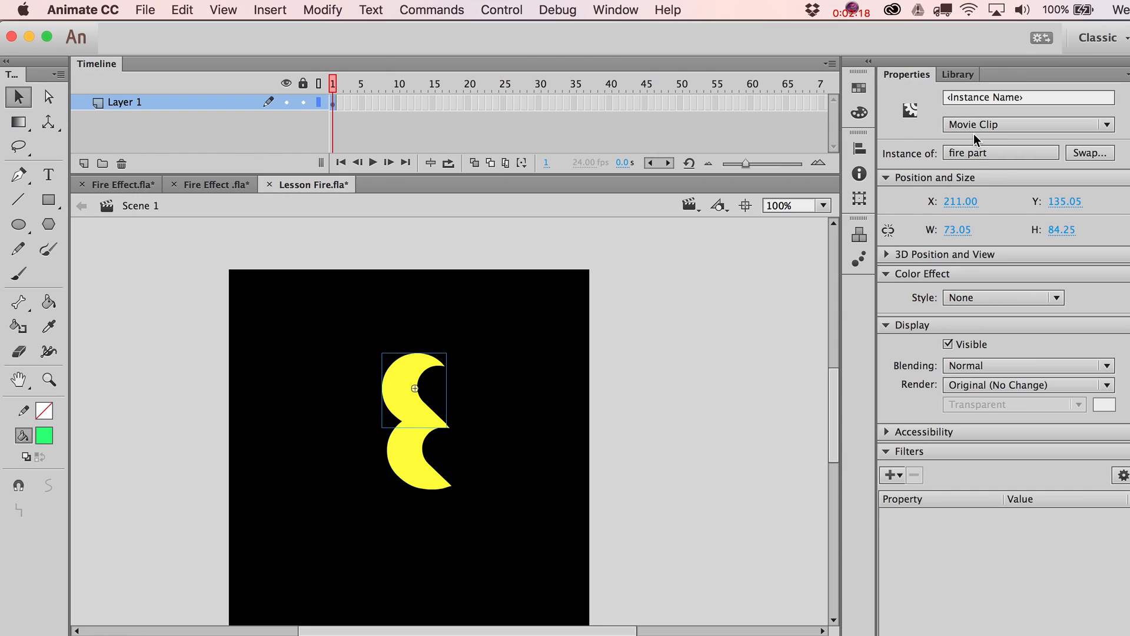
left_click_drag(331, 334, 572, 550)
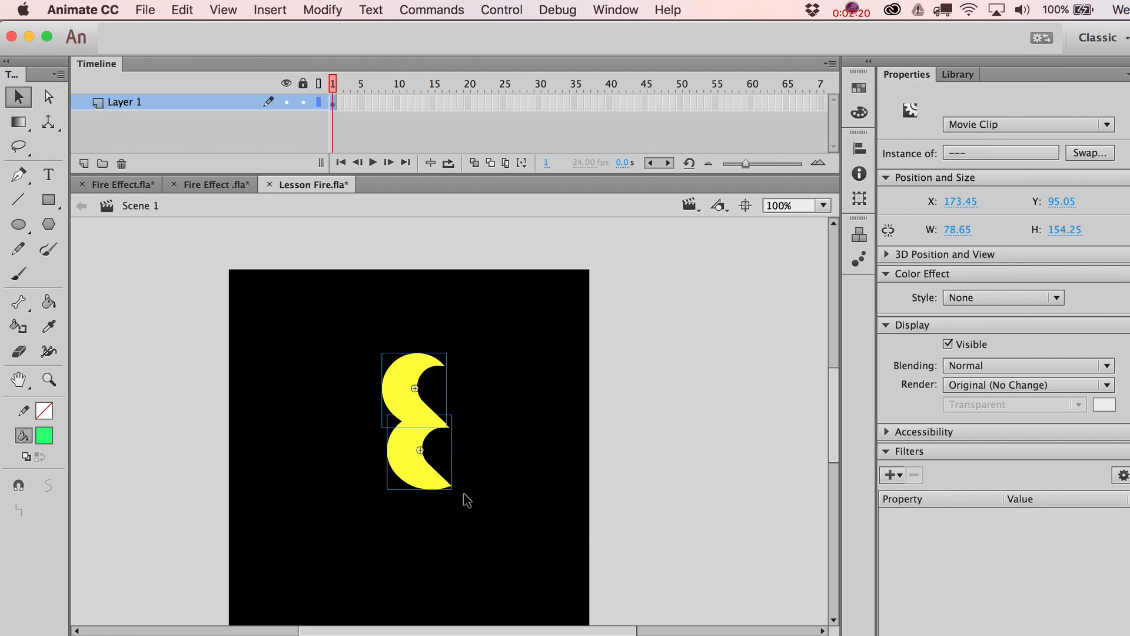
right_click(418, 449)
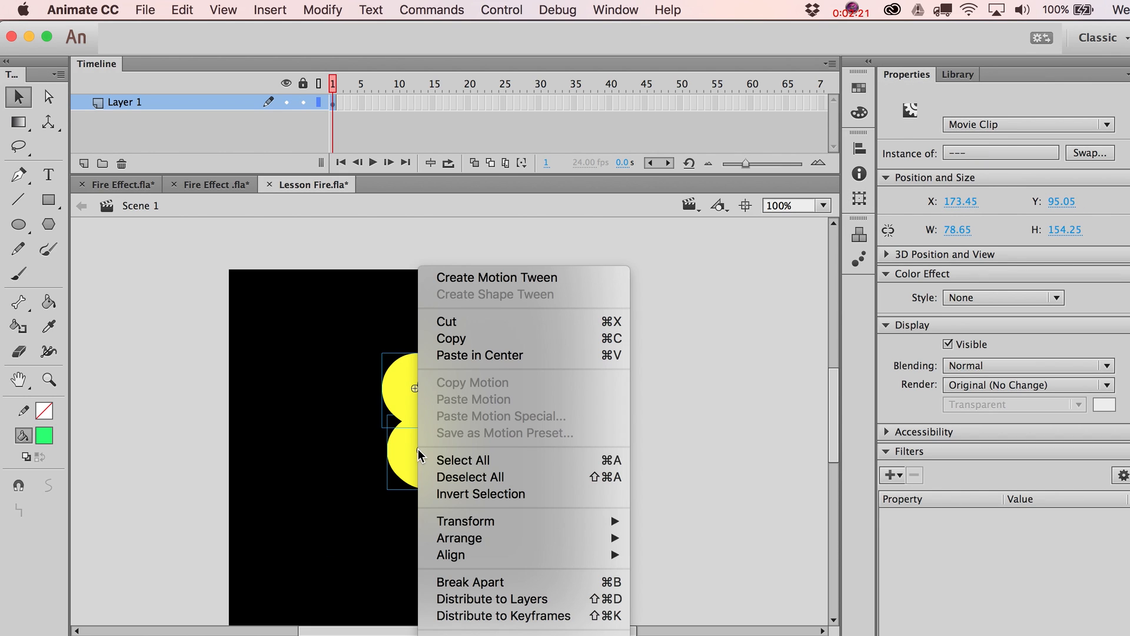
left_click(501, 605)
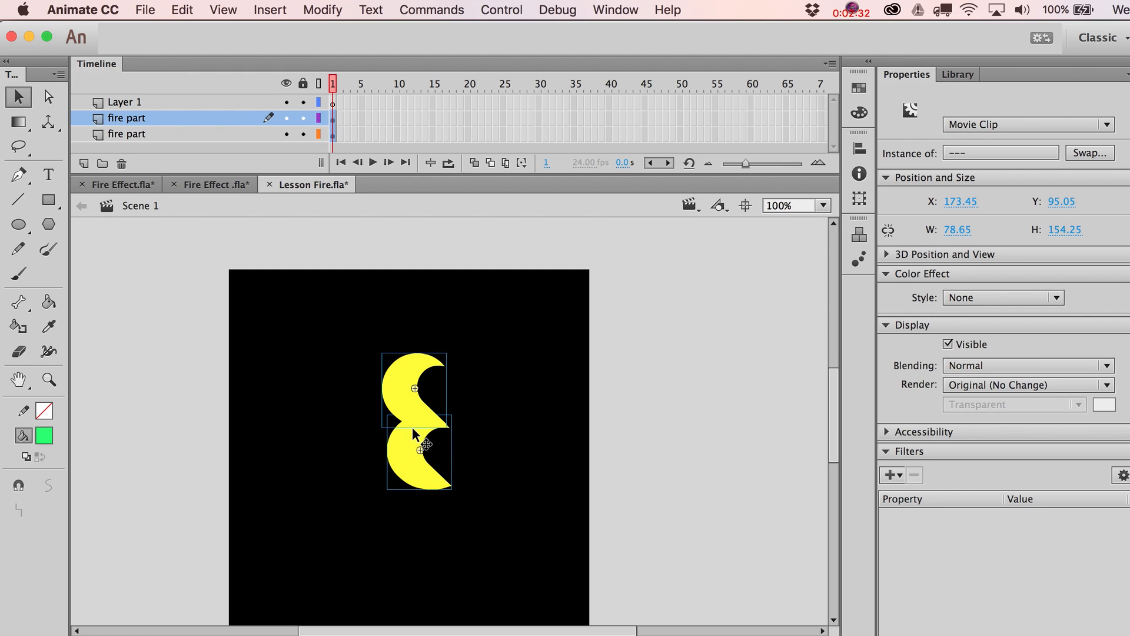
- Select each crescent in turn to check which layer it is on
left_click(516, 497)
left_click(400, 459)
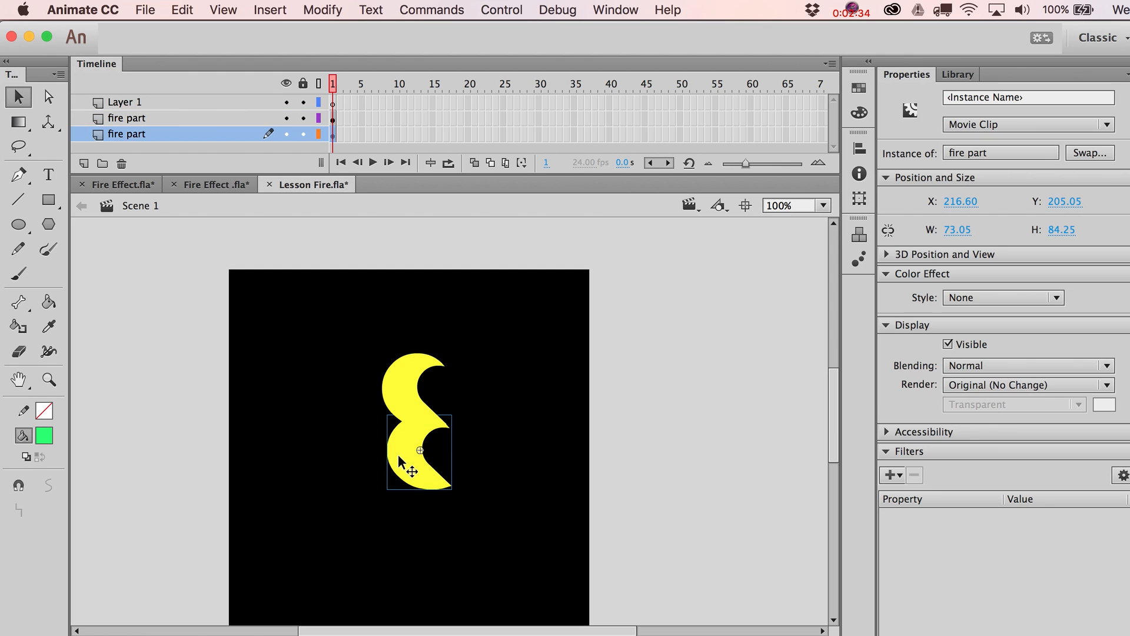
left_click(409, 380)
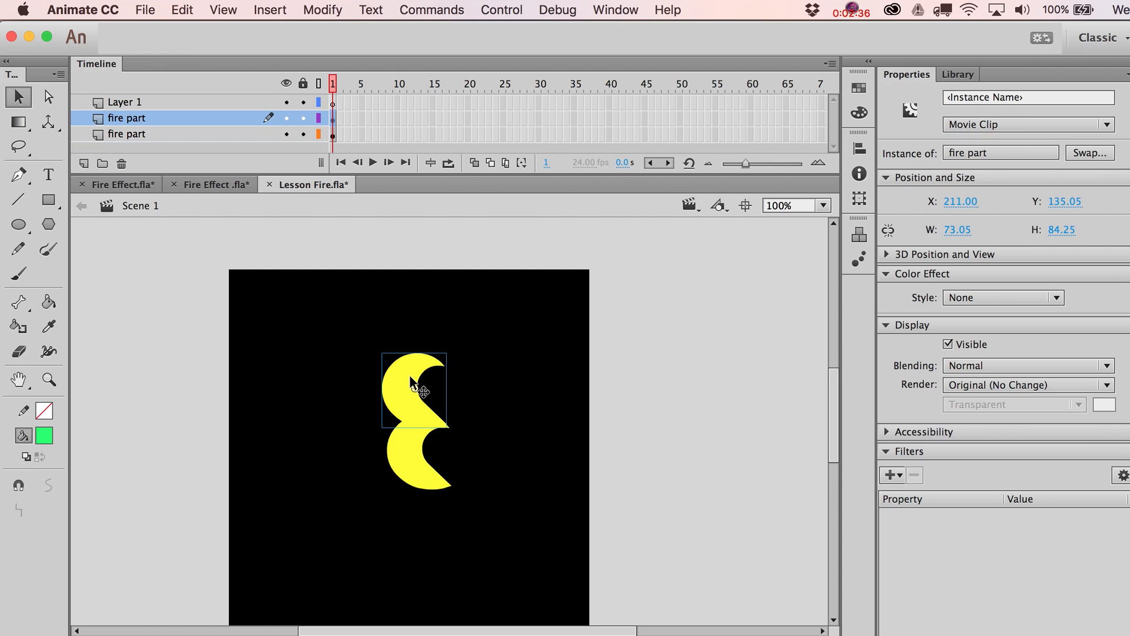
- Insert keyframes at frame 9 on both fire part layers
left_click_drag(383, 116, 387, 143)
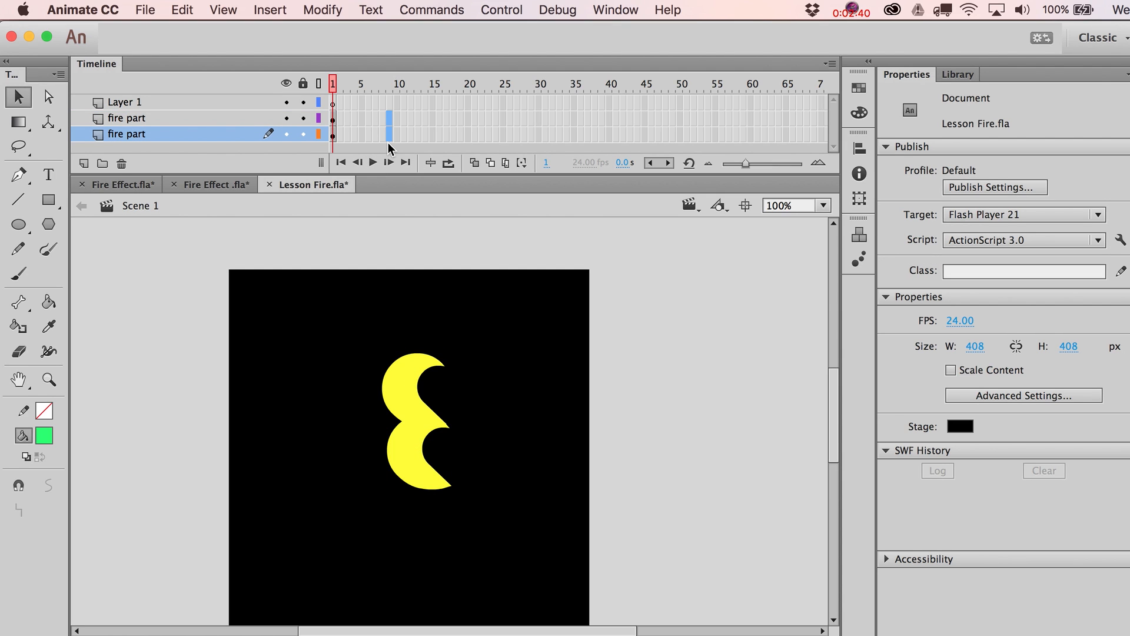
key("F6")
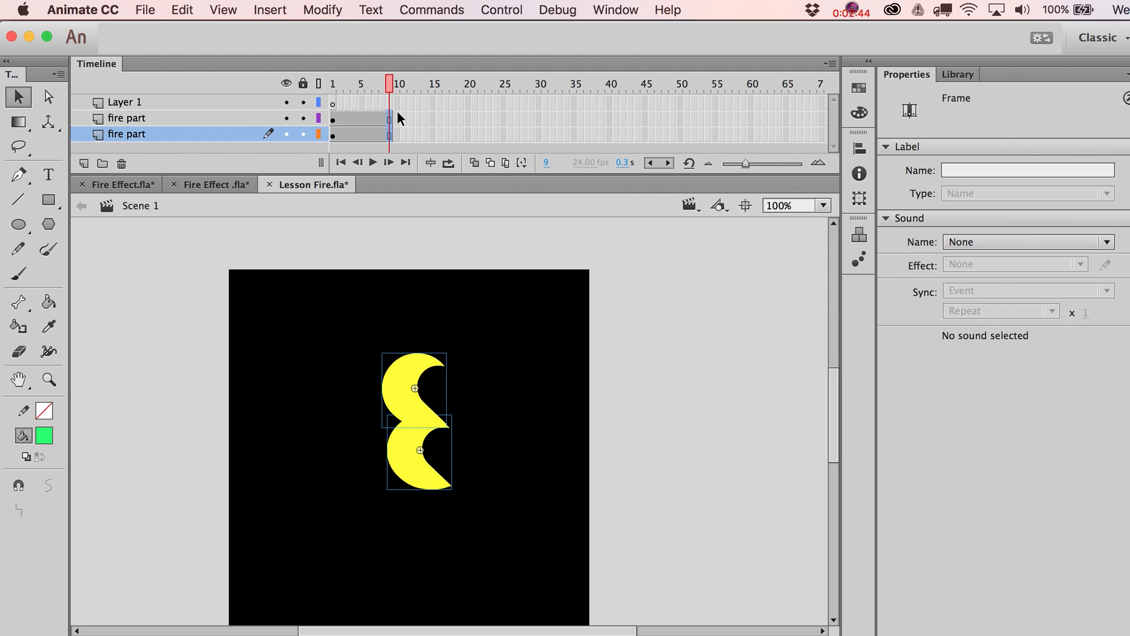
- Check the second keyframe's position in the Fire Effect .fla document and insert keyframes at frame 10 on both fire part layers in Lesson Fire.fla
left_click(400, 146)
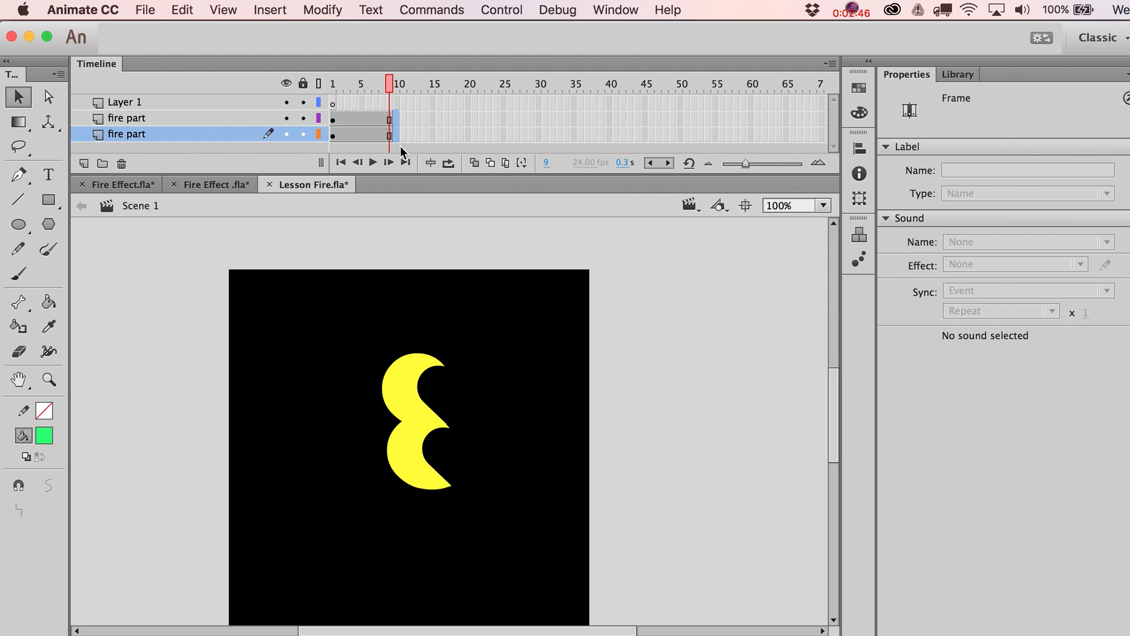
left_click(222, 185)
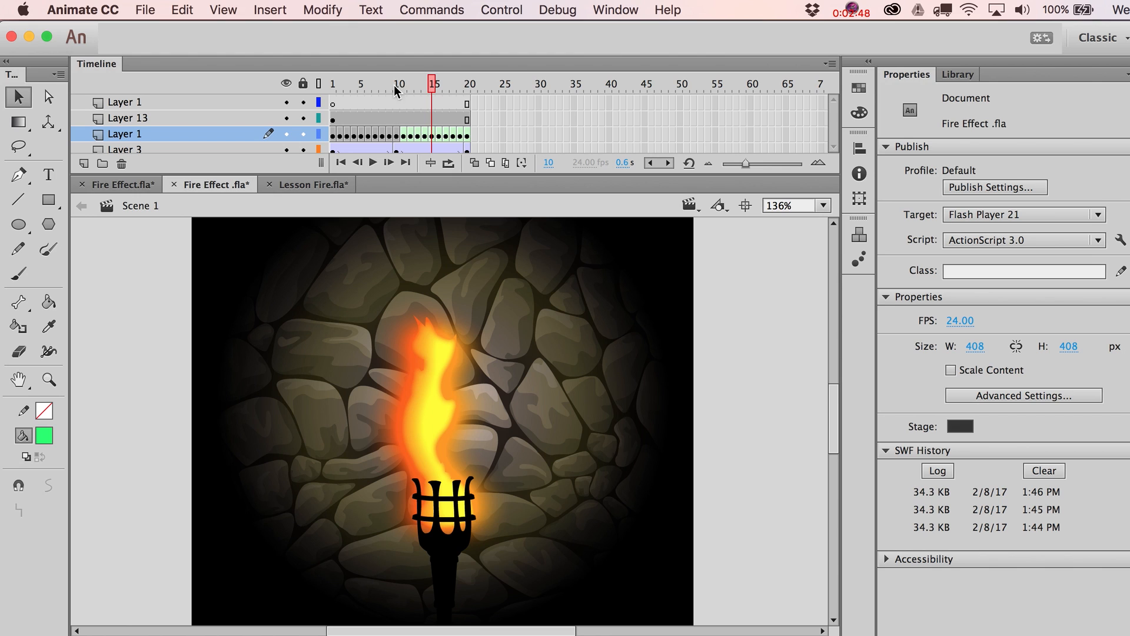
left_click(394, 85)
left_click(315, 185)
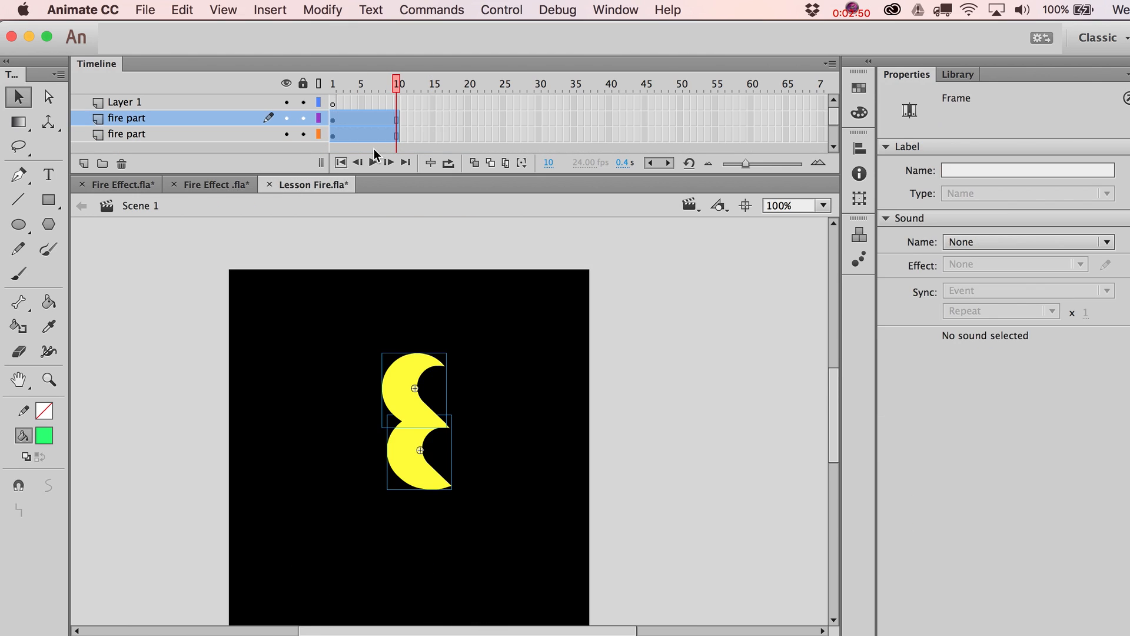
left_click(439, 116)
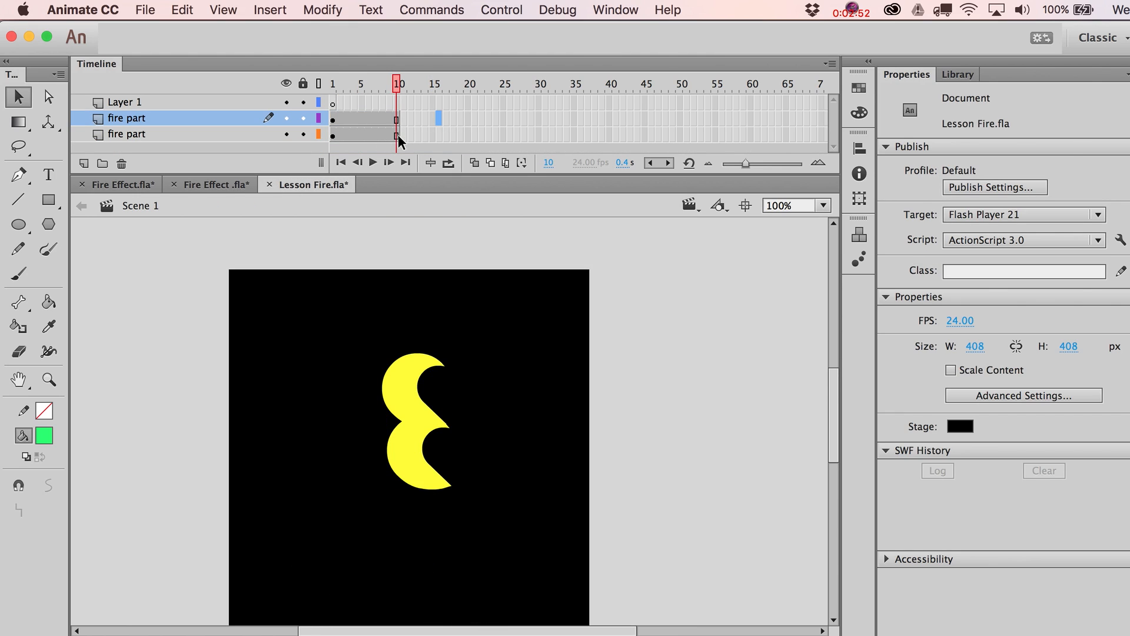
left_click_drag(398, 135, 397, 119)
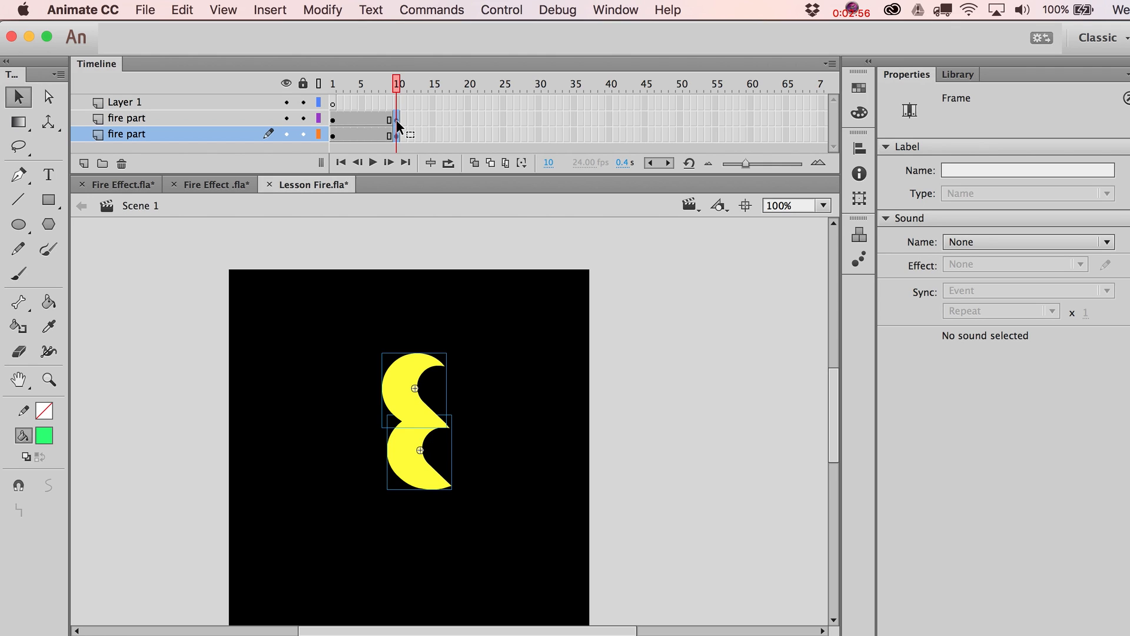
- Rename the lower fire part layer "bottom fire part" and the upper one "top fire part"
left_click(332, 134)
double_click(126, 135)
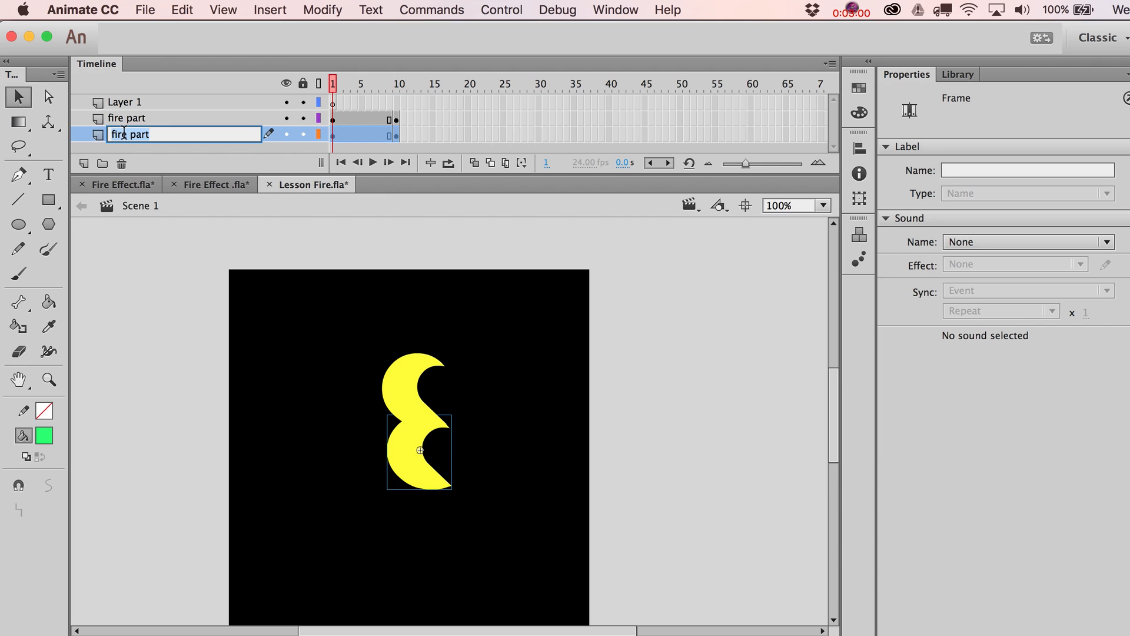
key("Left")
type("bottom")
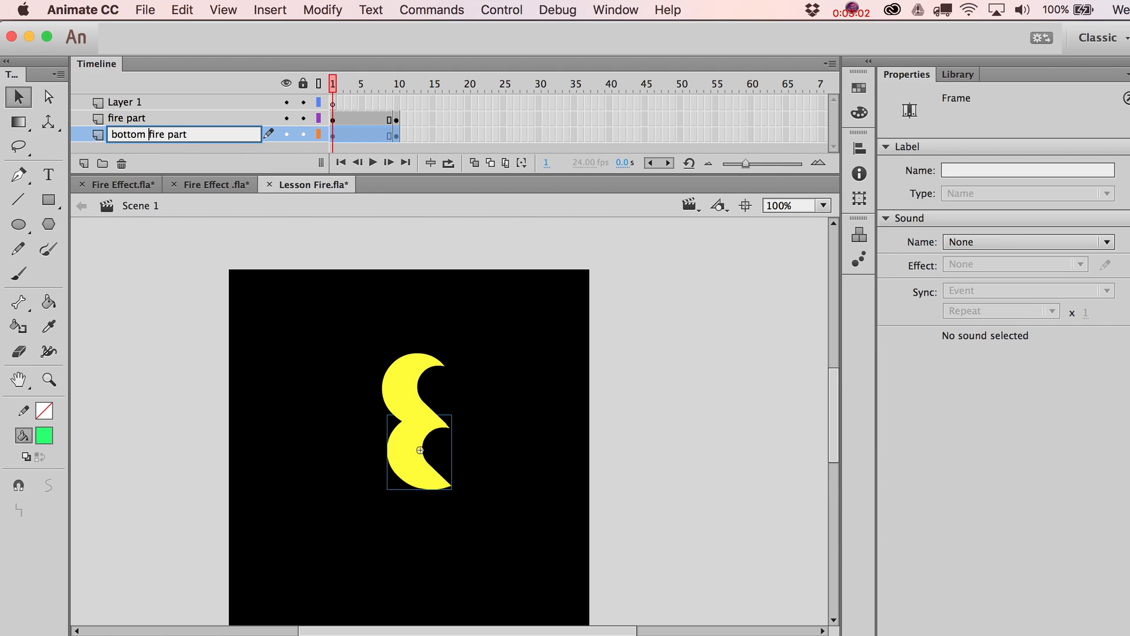
key("Return")
double_click(121, 118)
key("Left")
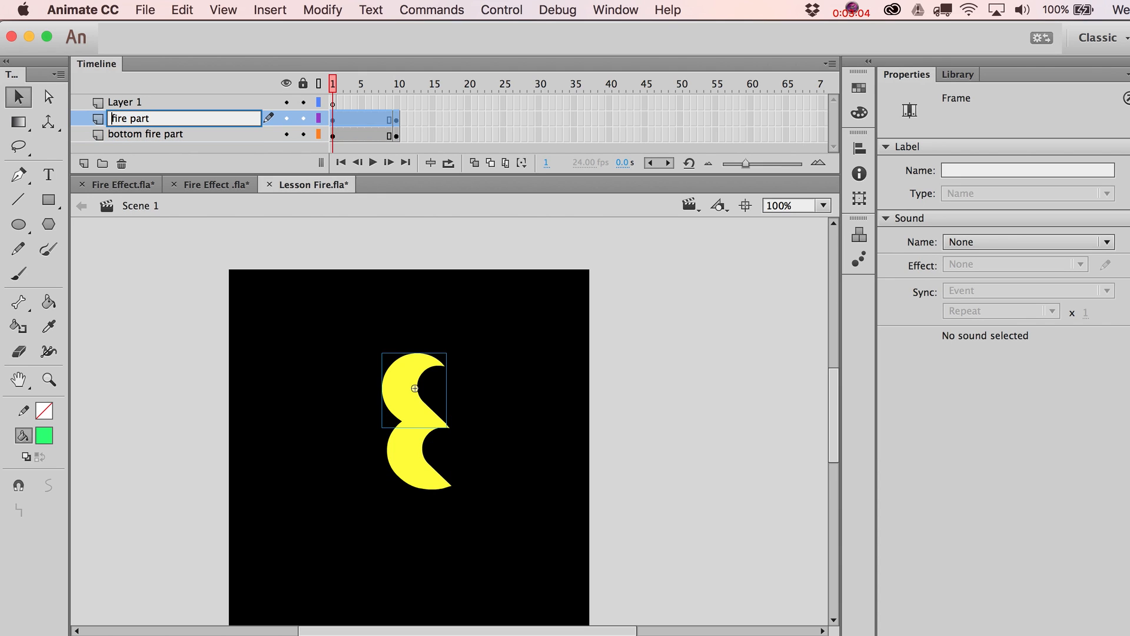
type("top")
key("Return")
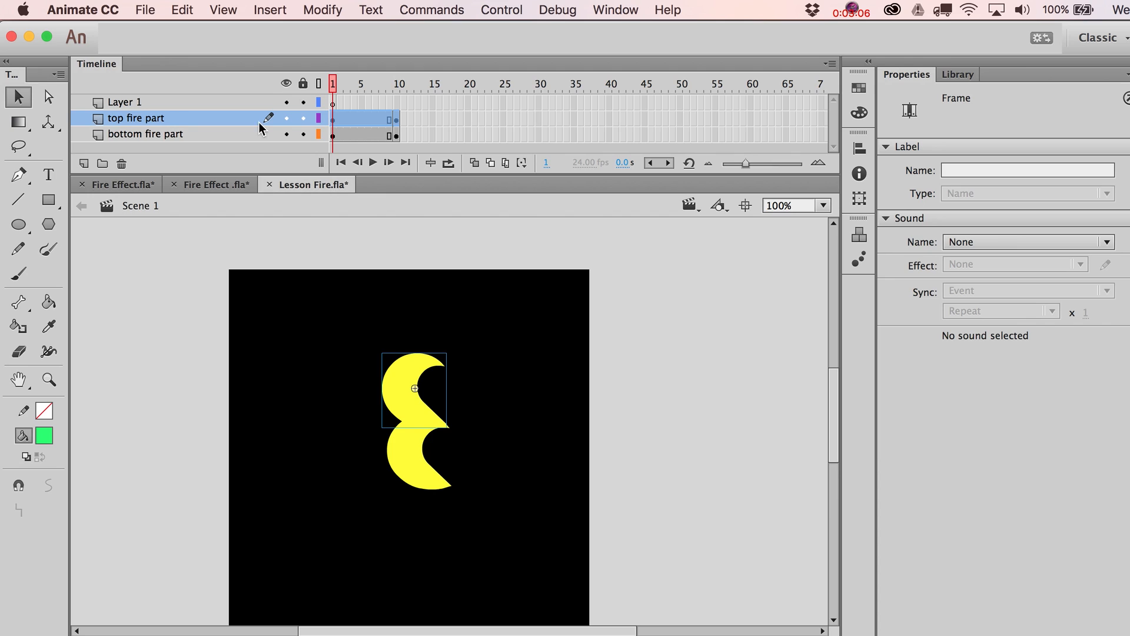
- Replace the bottom fire part layer's crescent at frame 10 with a copy of the top crescent from frame 1, pasted in place
left_click(335, 134)
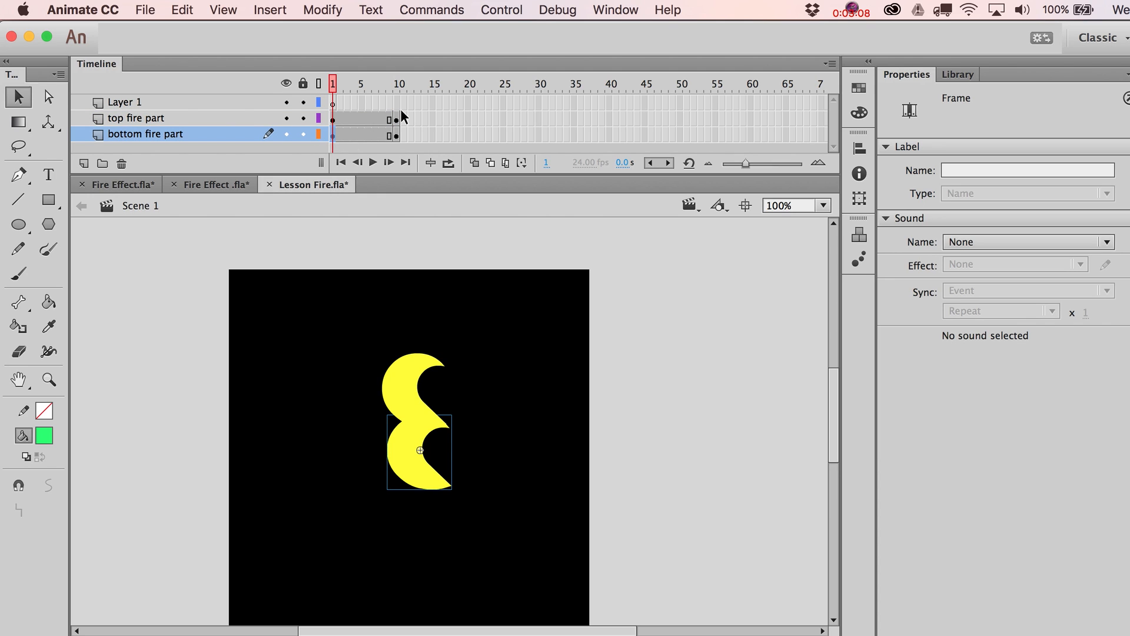
left_click(333, 120)
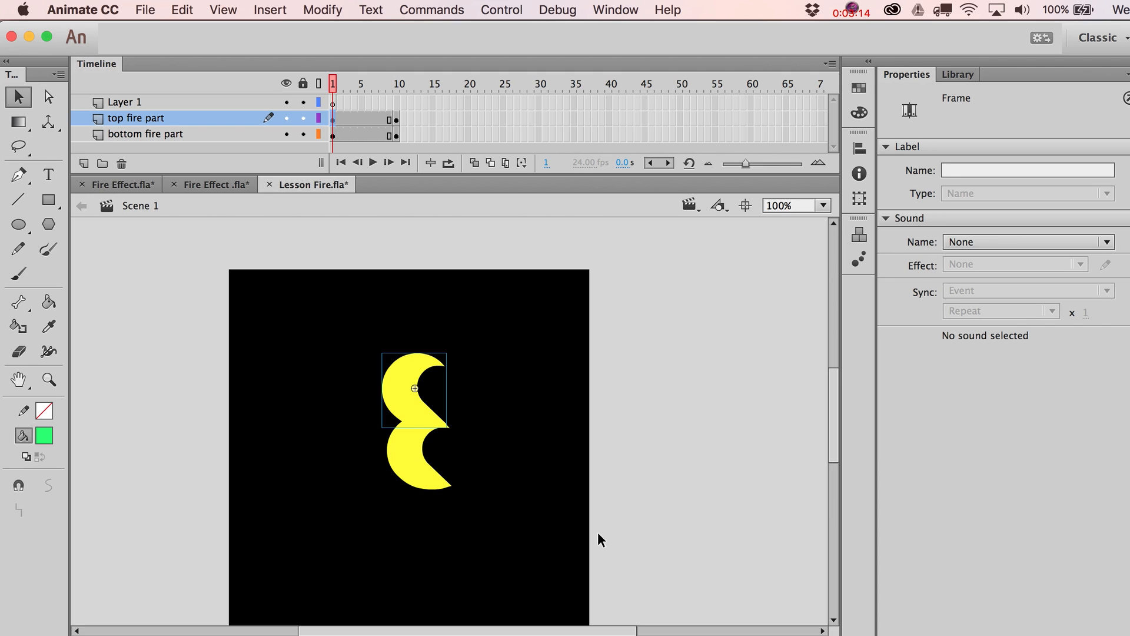
left_click(397, 136)
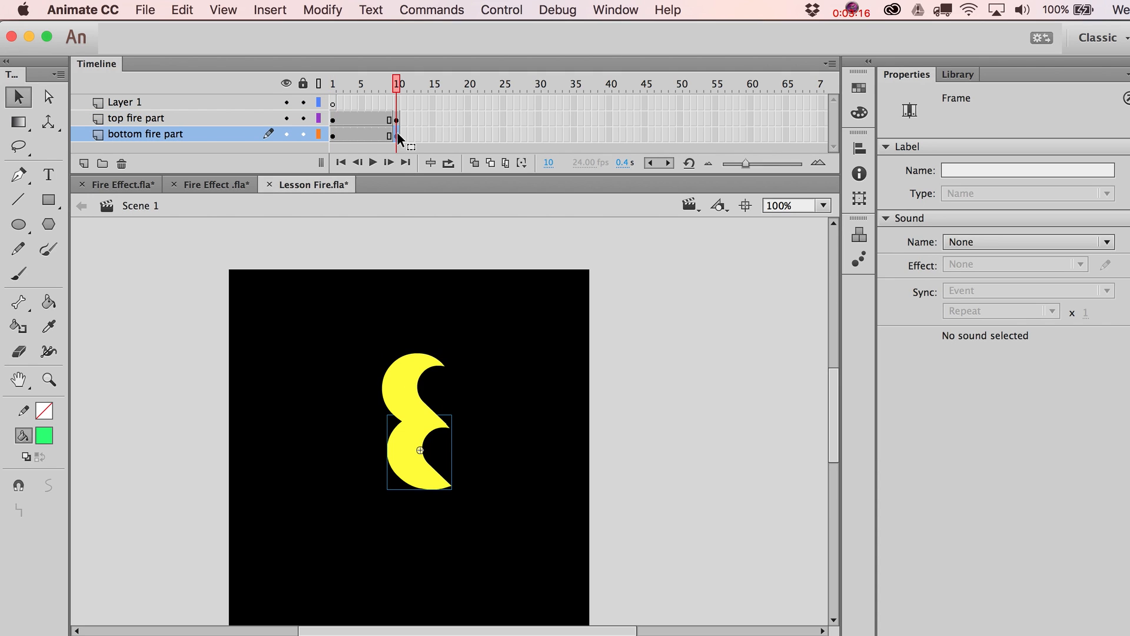
key("F7")
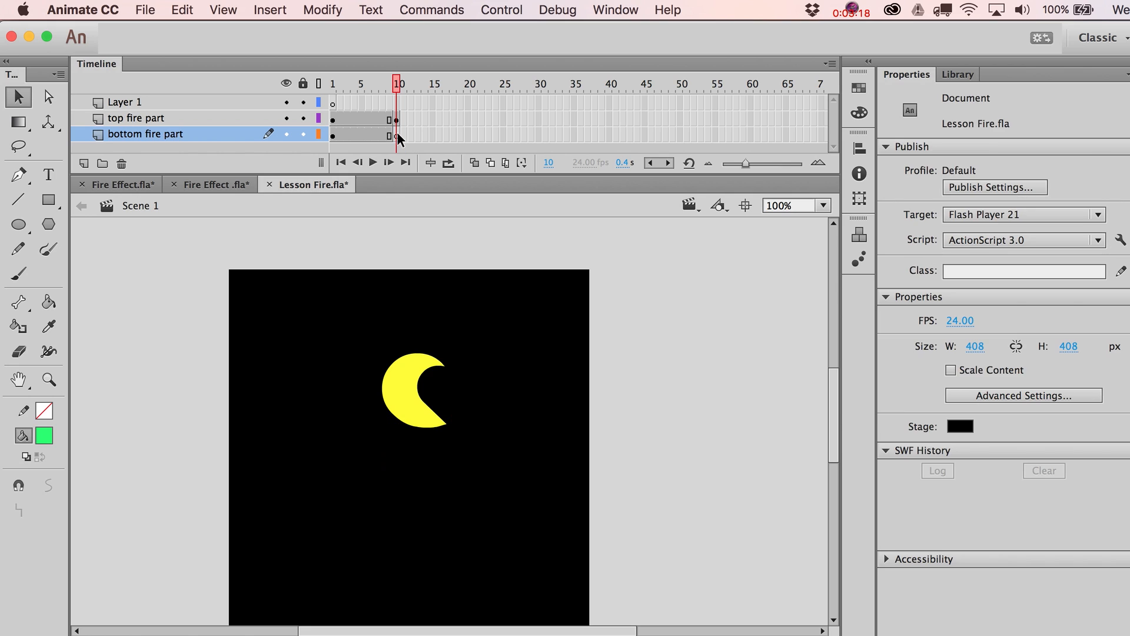
left_click(182, 10)
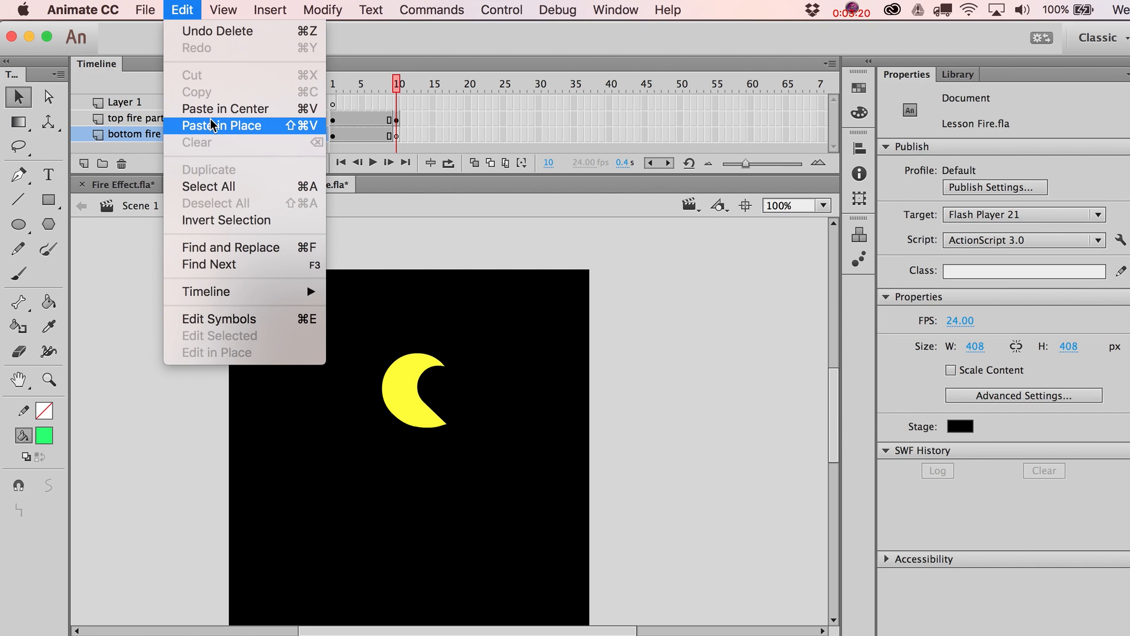
left_click(221, 125)
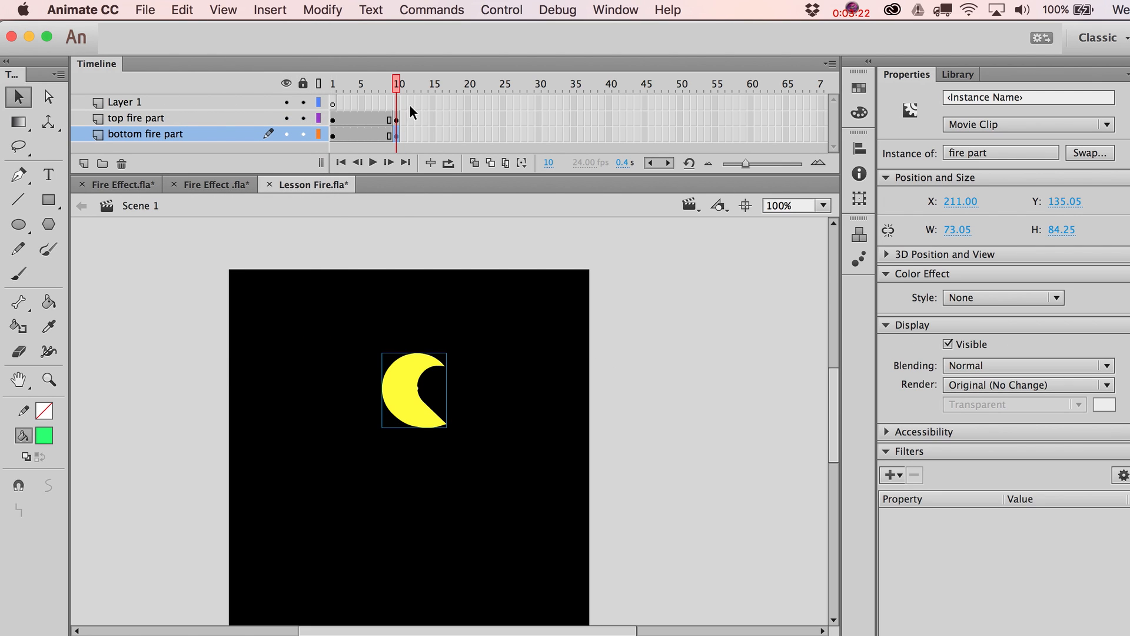
- Create a classic tween between the bottom fire part layer's two keyframes and scrub back to frame 1 to preview the motion
left_click(353, 131)
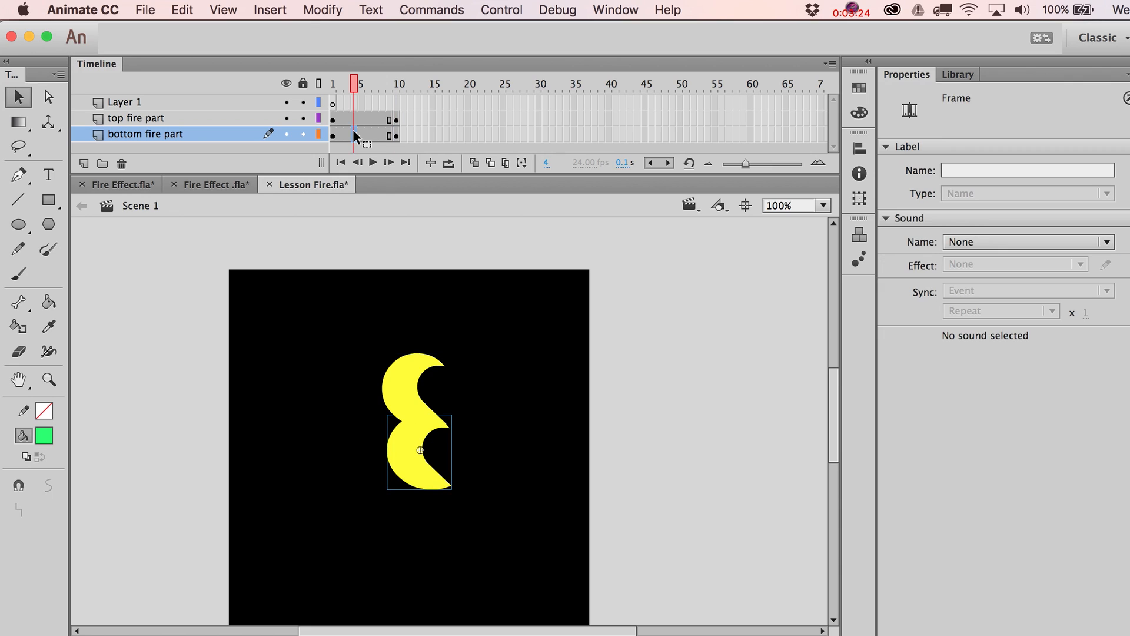
right_click(353, 130)
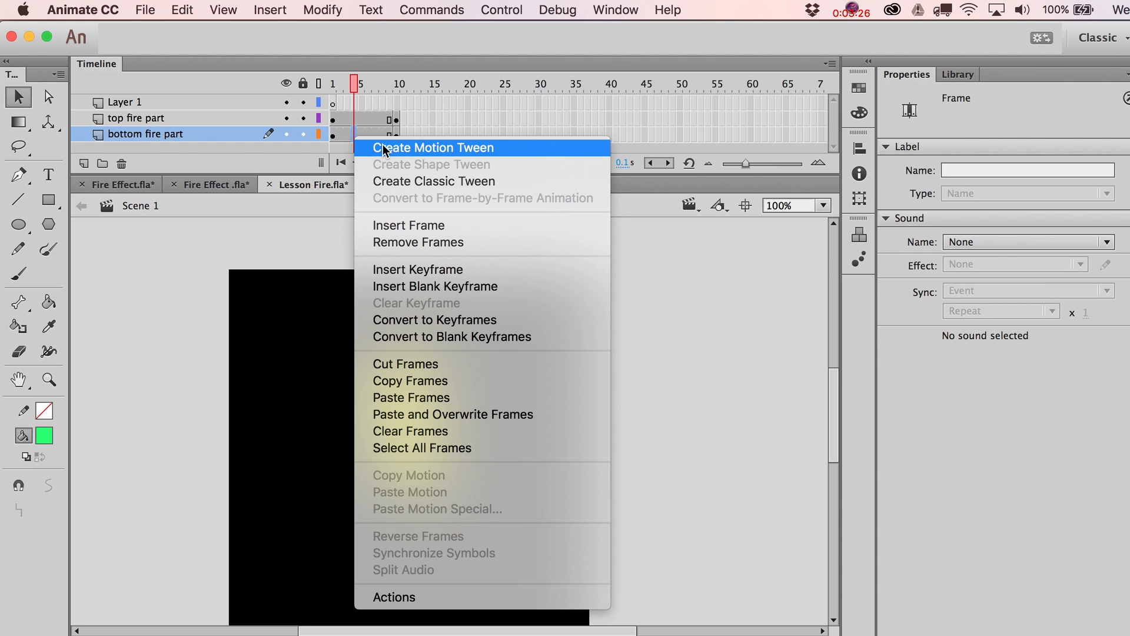
left_click(410, 183)
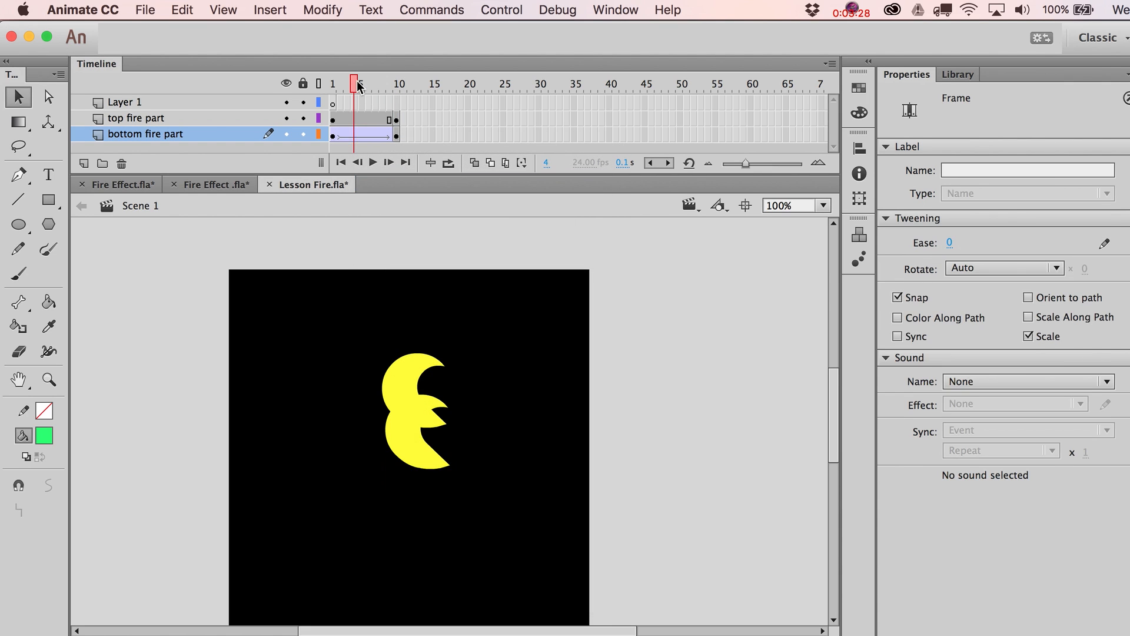
left_click_drag(358, 86, 316, 105)
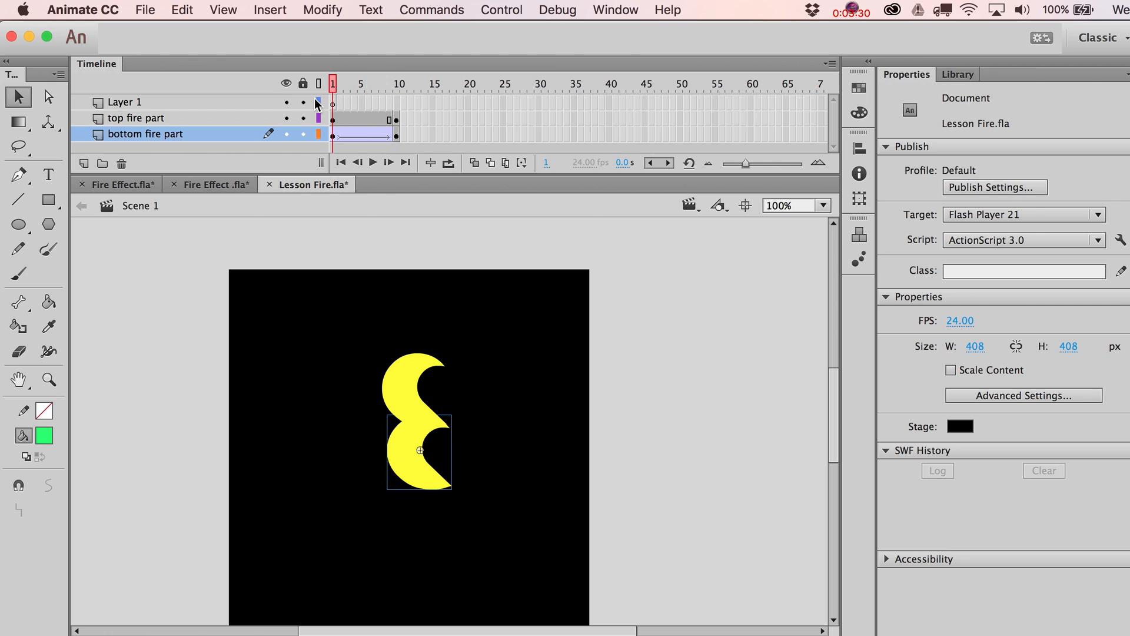
- Create a classic tween between the top fire part layer's keyframes at frames 1 and 10
left_click(396, 117)
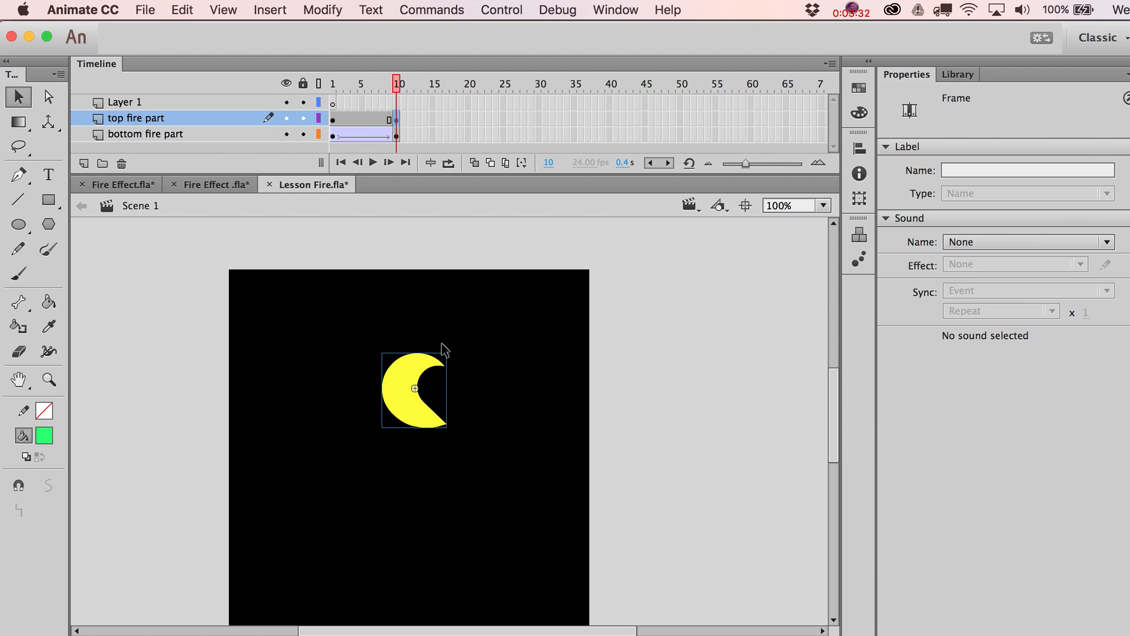
key("q")
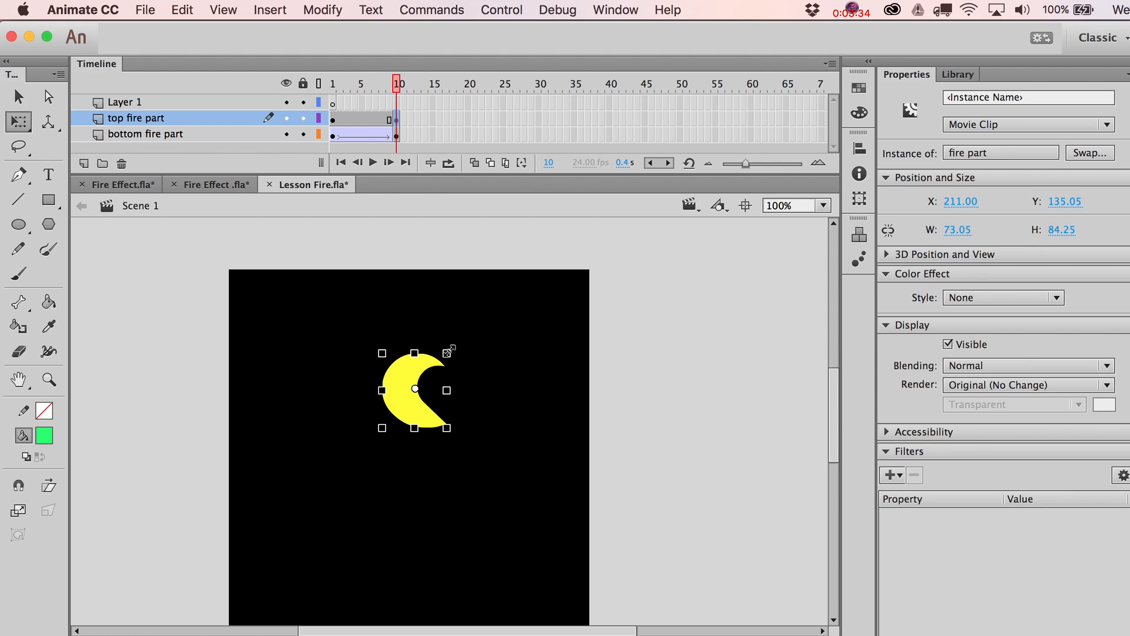
left_click(382, 120)
double_click(381, 119)
right_click(380, 117)
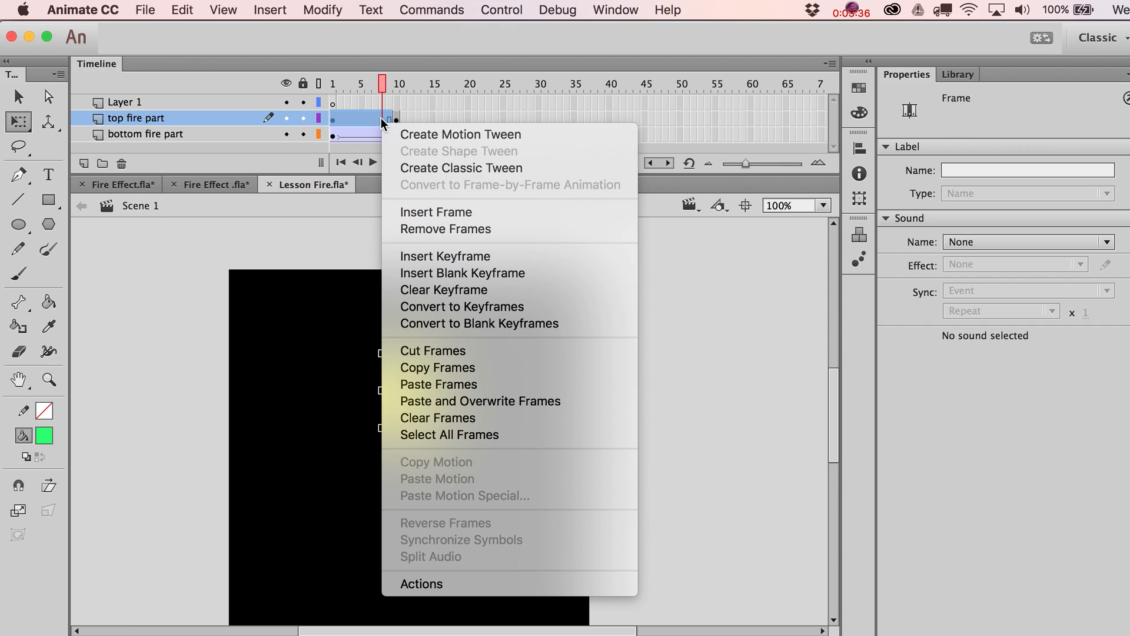
left_click(412, 168)
- At frame 10 of the top fire part layer, move the crescent straight up to Y 75.05
left_click(397, 119)
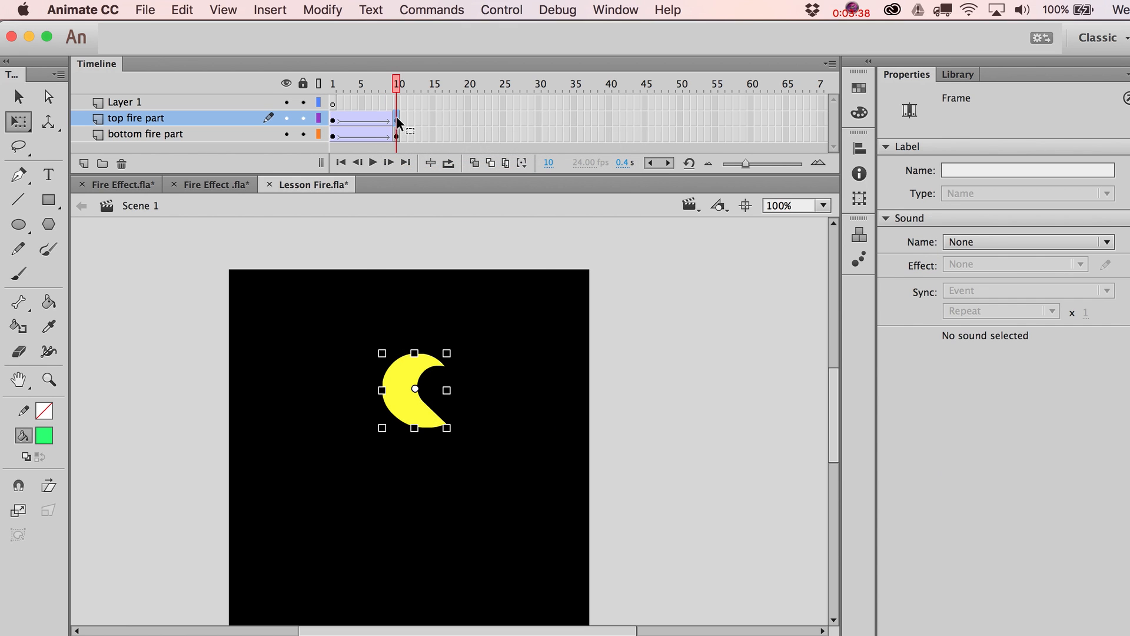
key("shift+Up")
key("shift+Up")
key("shift+Up")
key("shift+Up")
key("shift+Up")
key("shift+Up")
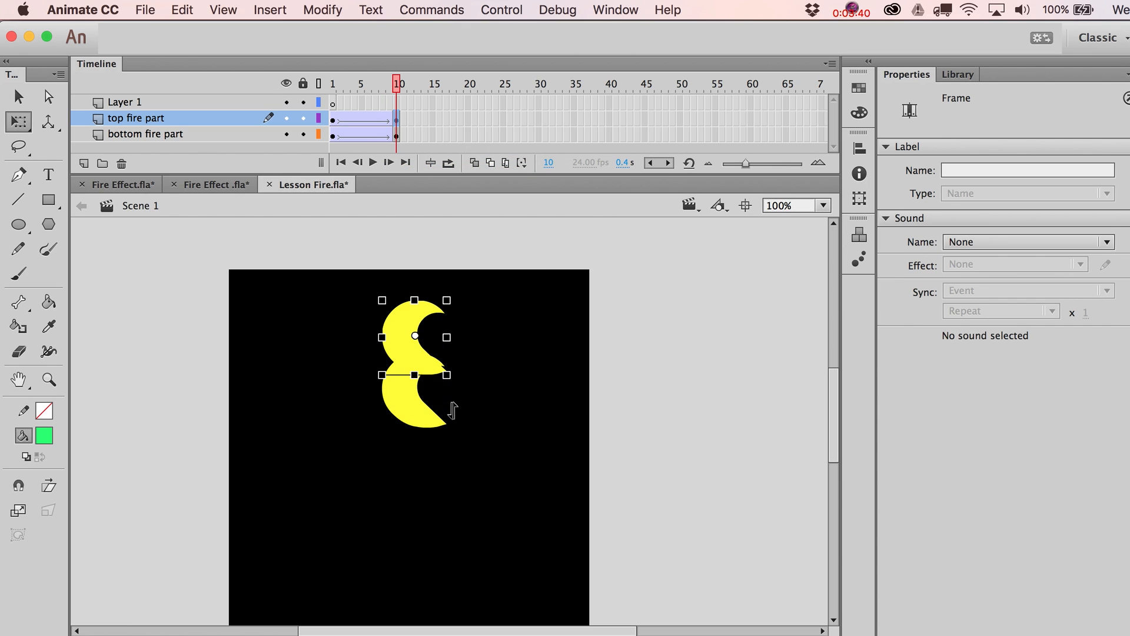
left_click(454, 356)
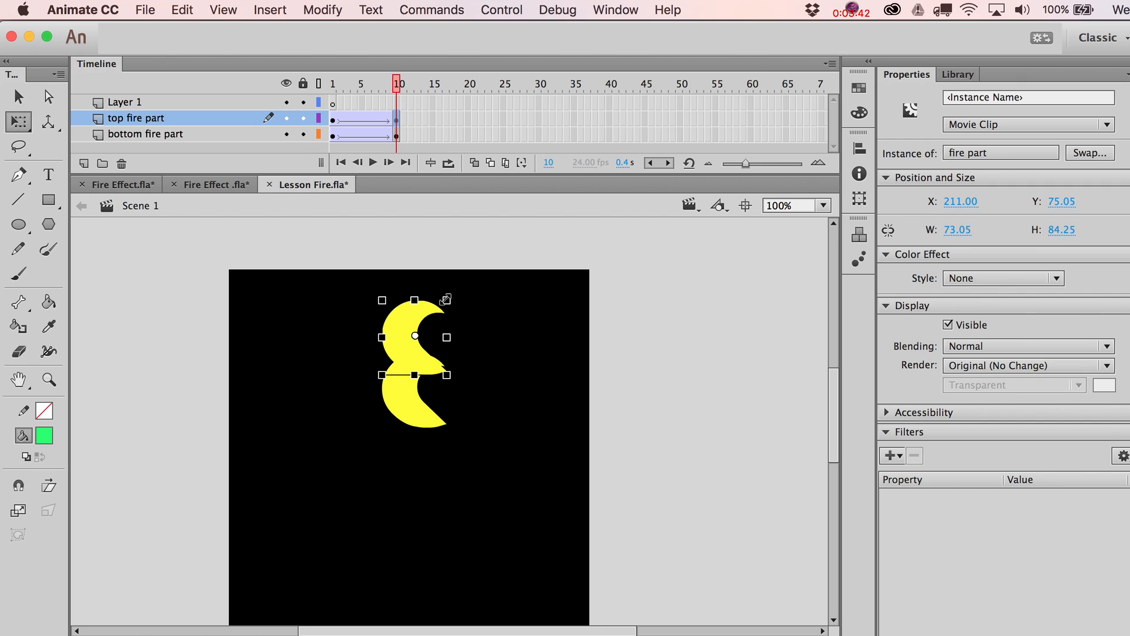
- Scale the top crescent down to about 36 × 42 px and nudge it to X 213, Y 83.05
left_click_drag(445, 299, 430, 327)
key("v")
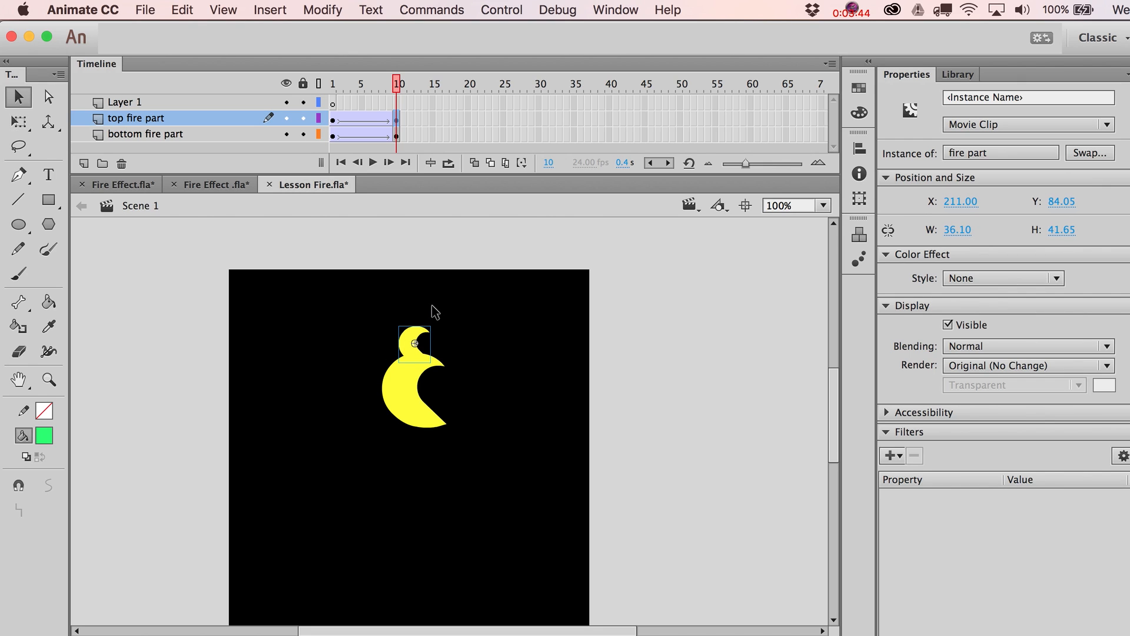
key("Up")
key("Right")
key("Right")
- Skew the small crescent's right side upward, stretch it taller and narrow it to about 27 × 73 px
key("q")
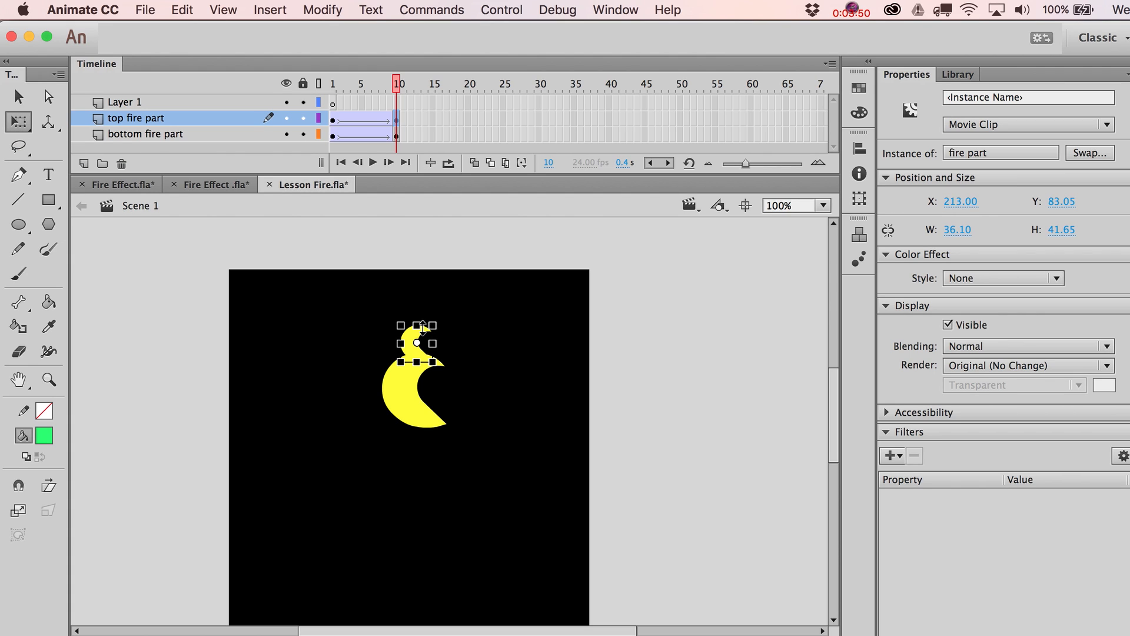
left_click(48, 379)
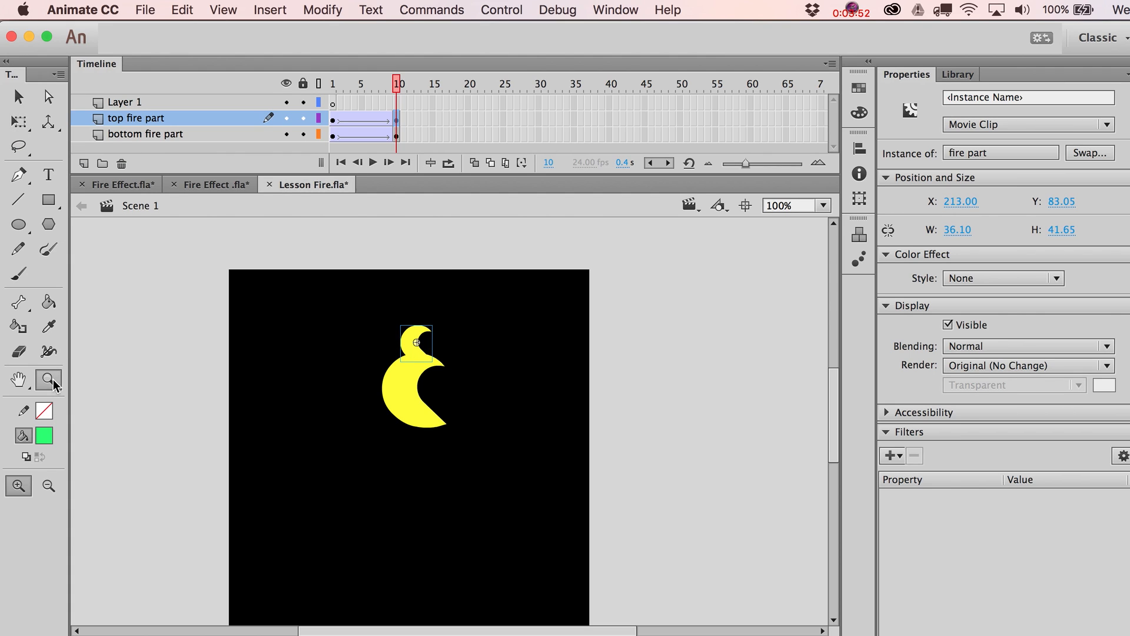
left_click_drag(376, 317, 494, 455)
key("q")
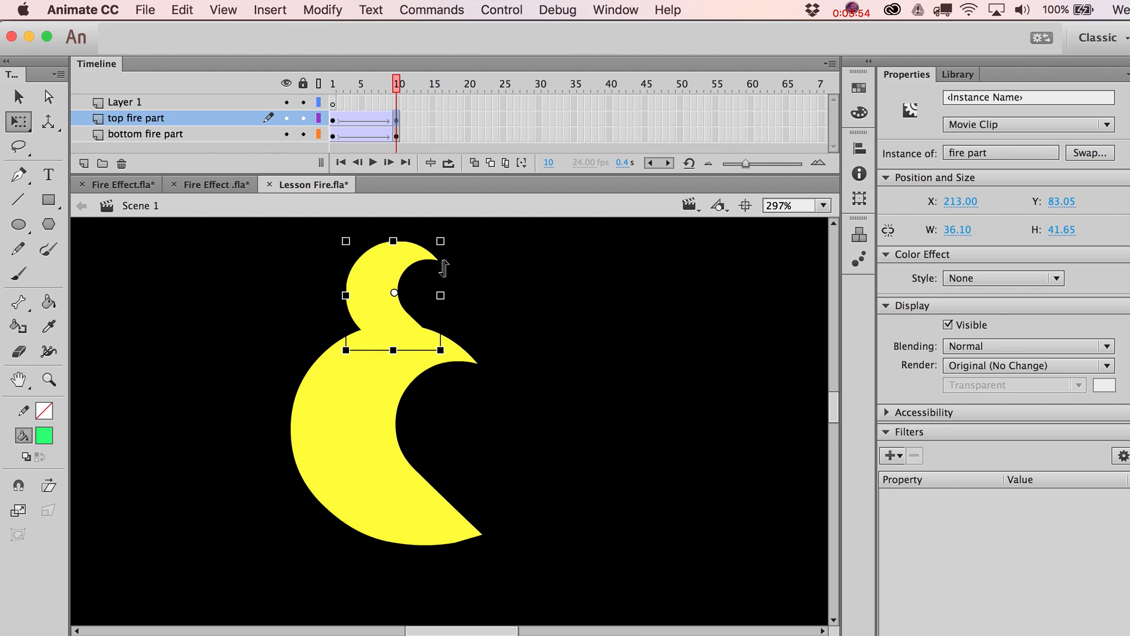
left_click_drag(444, 272, 444, 247)
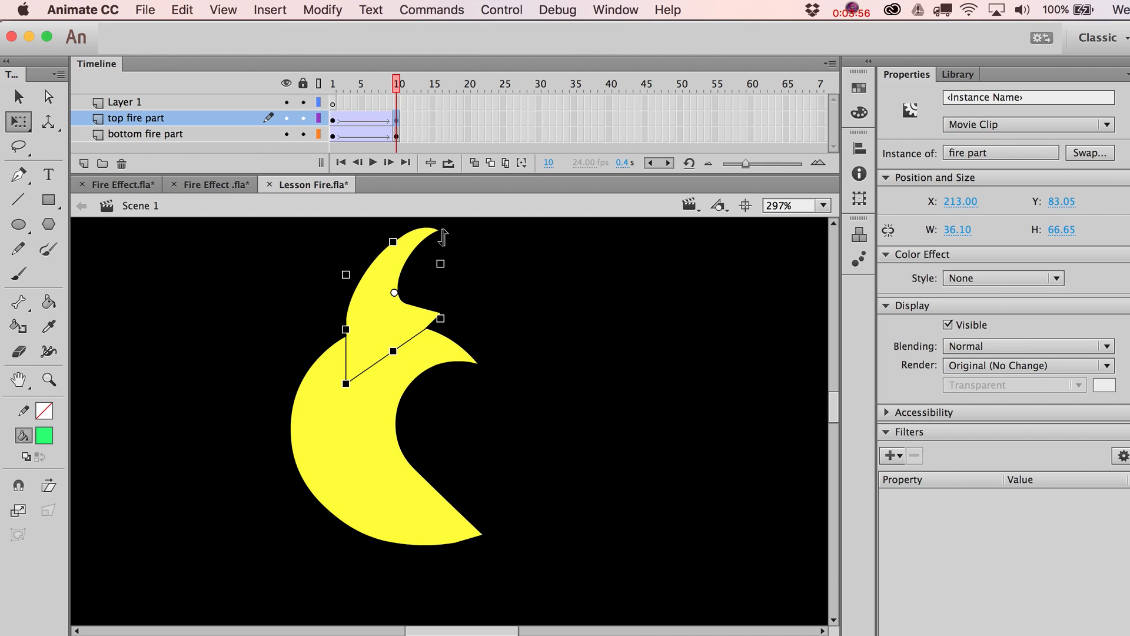
left_click_drag(441, 315, 438, 303)
left_click_drag(393, 351, 393, 368)
left_click_drag(347, 329, 358, 322)
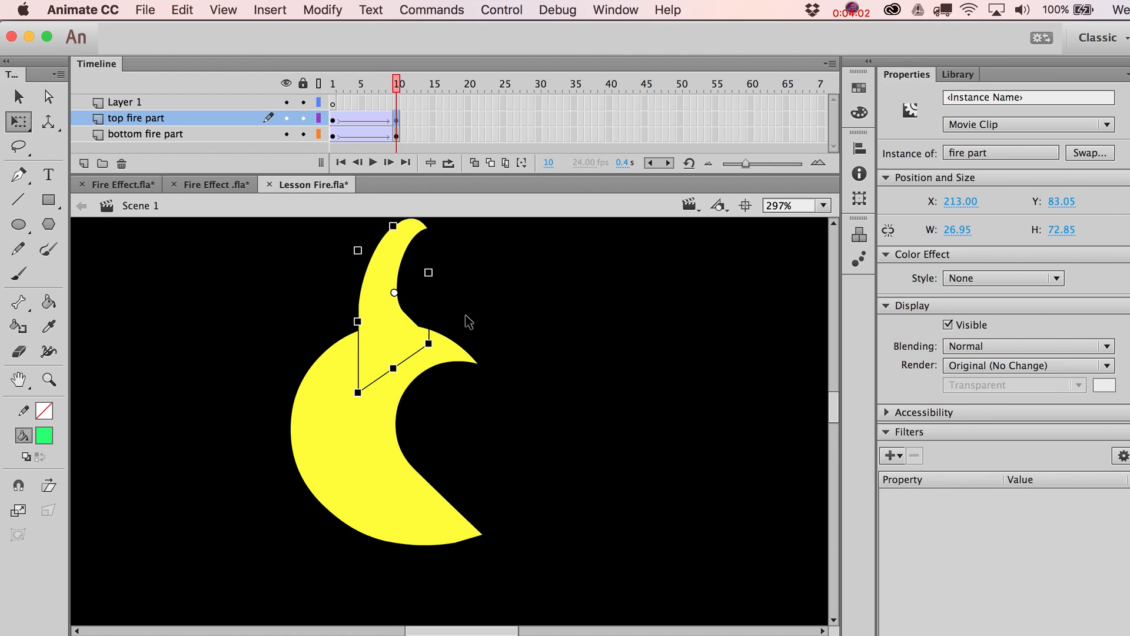
- Shift the skewed flame tip right to X 216.50, return to 100% view and scrub the timeline to preview the tween
key("v")
key("shift+Right")
key("super+1")
left_click(546, 442)
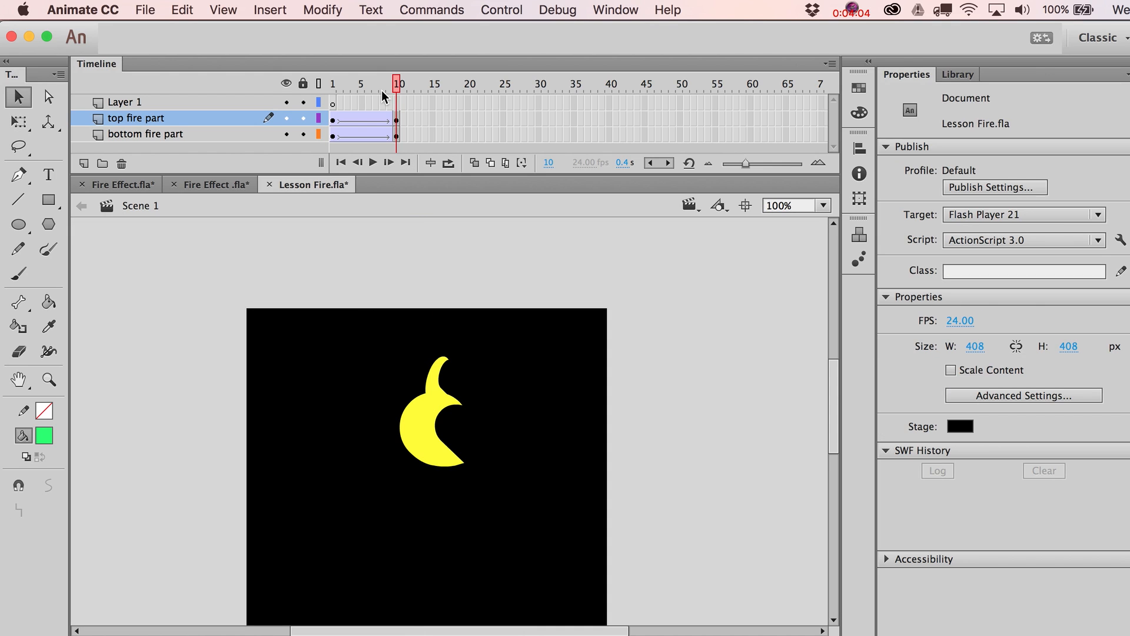
left_click_drag(351, 89, 396, 106)
- Shorten the flame tip at frame 10 to about 55 px high from its upper edge and check the result on the timeline
left_click(396, 117)
key("q")
left_click(435, 360)
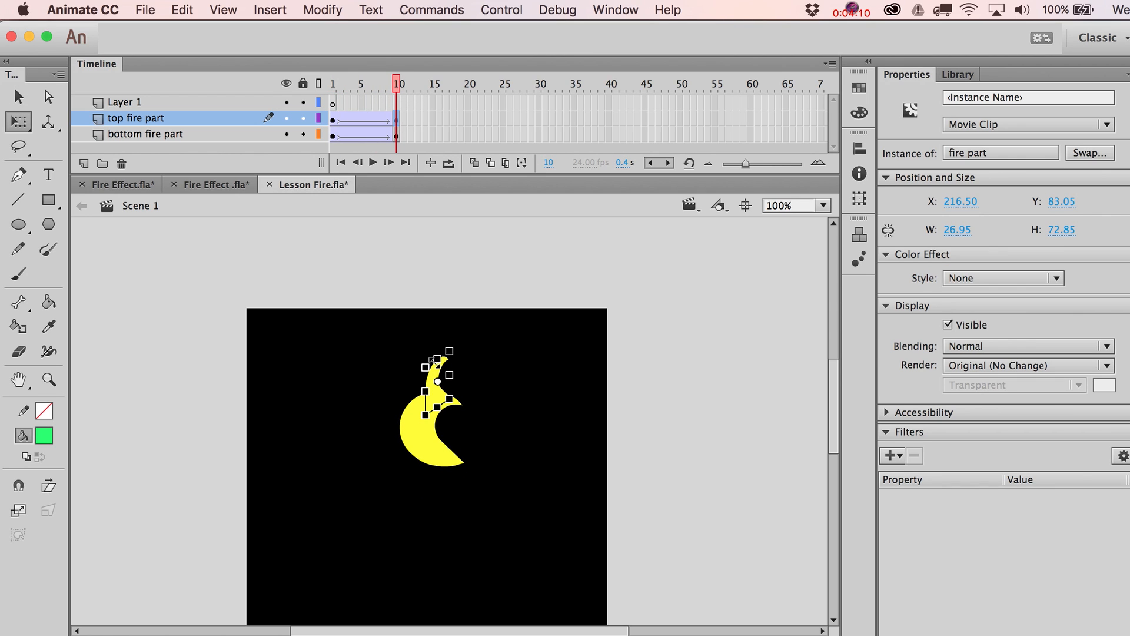
left_click_drag(436, 359, 435, 368)
key("v")
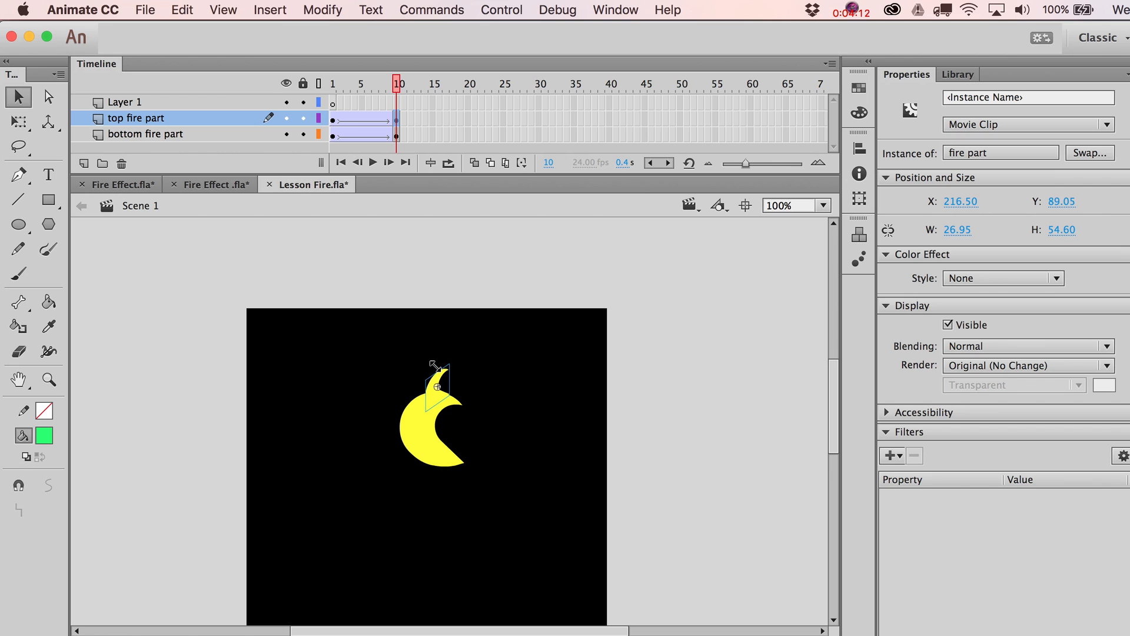
left_click(500, 386)
mouse_move(396, 83)
left_mouse_down()
mouse_move(367, 83)
mouse_move(401, 81)
left_mouse_up()
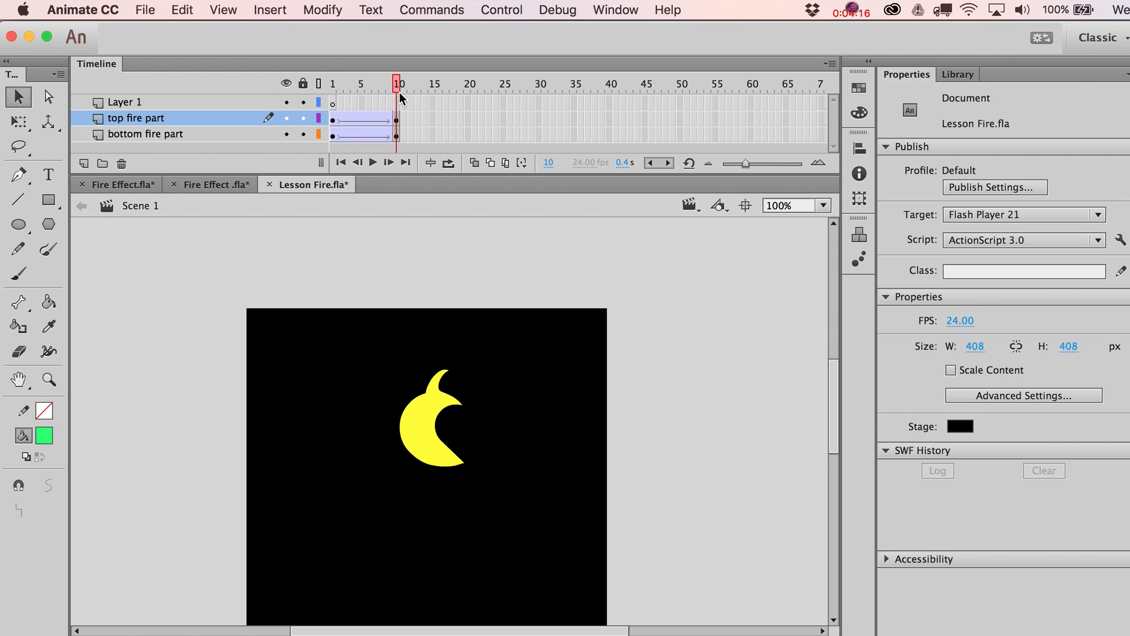
- Test the movie, and turn on Loop Playback to play the crescent tweens repeatedly on the timeline
key("super+Return")
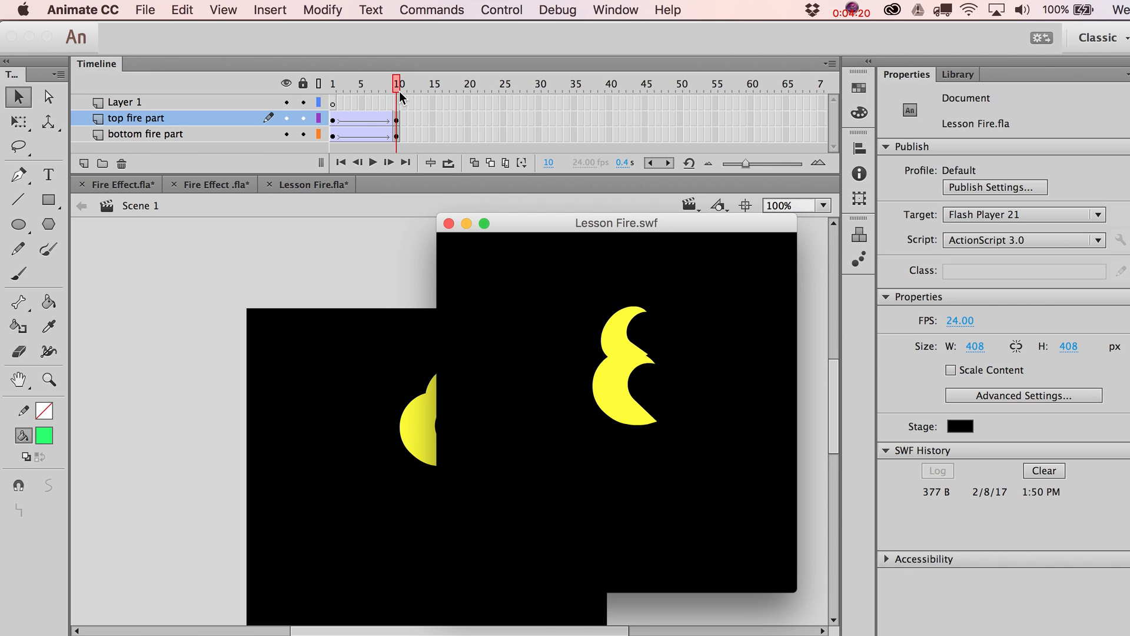
key("super+w")
left_click(501, 10)
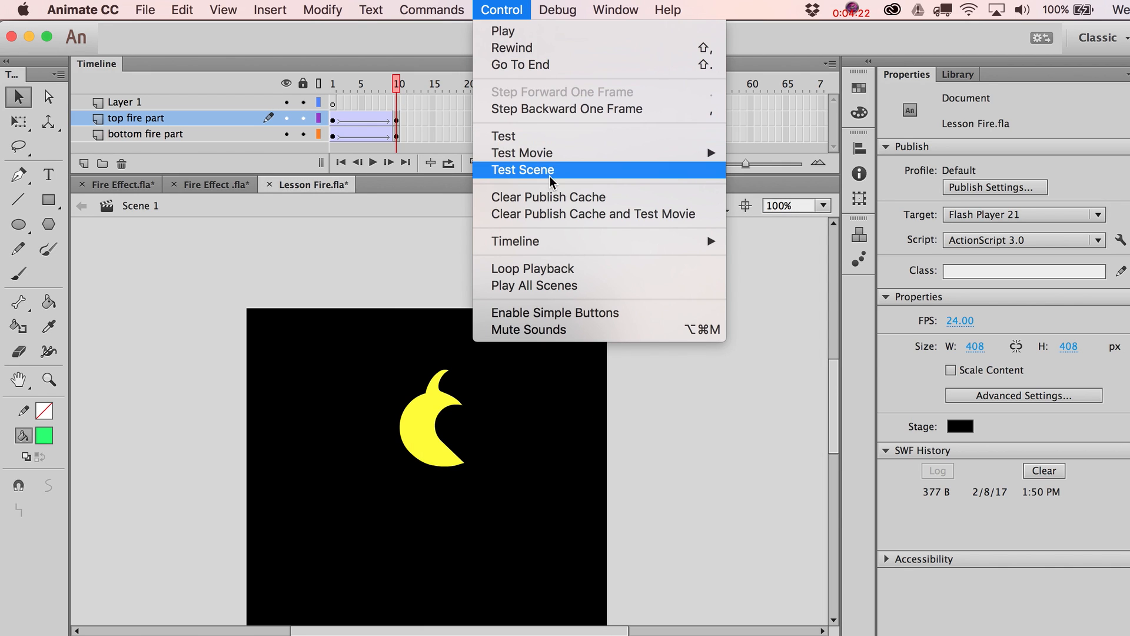
mouse_move(551, 159)
left_click(406, 251)
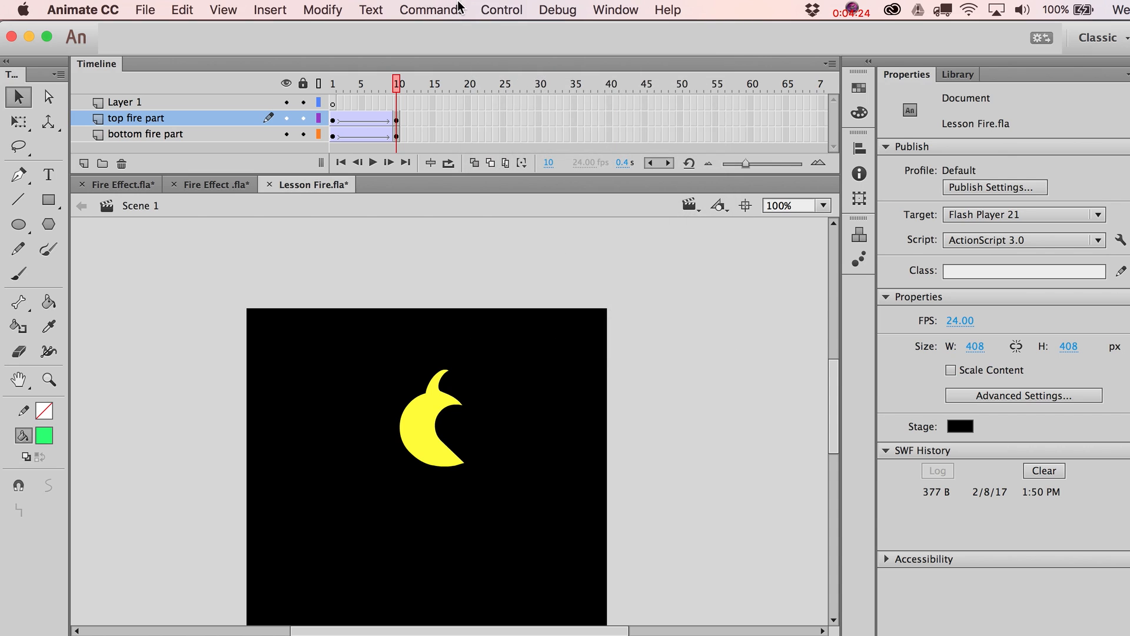
left_click(501, 10)
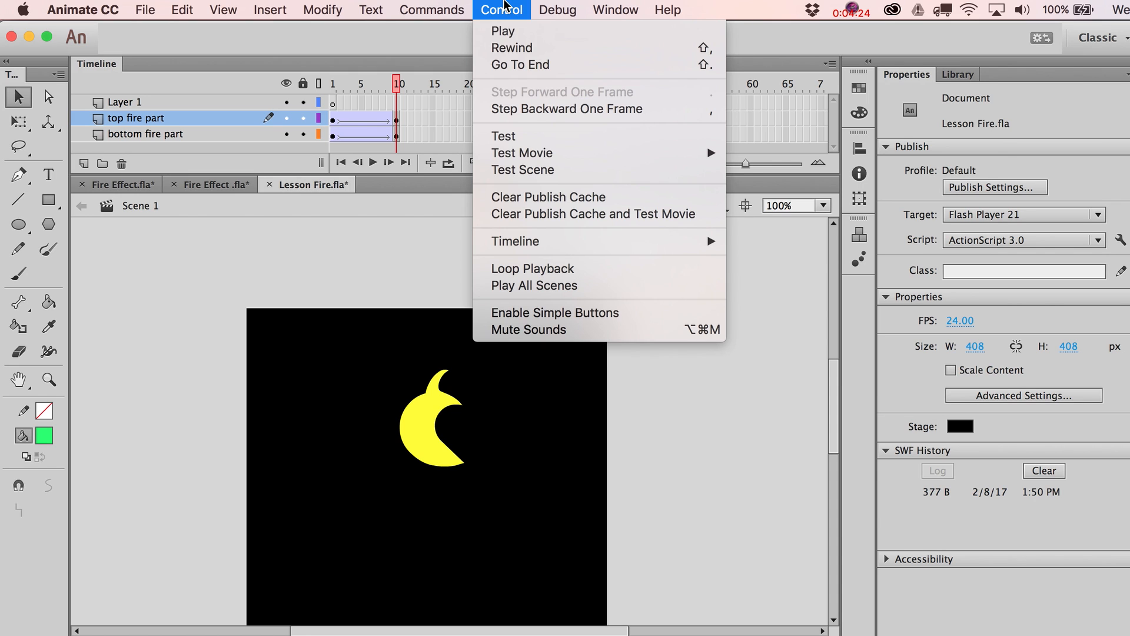
left_click(550, 266)
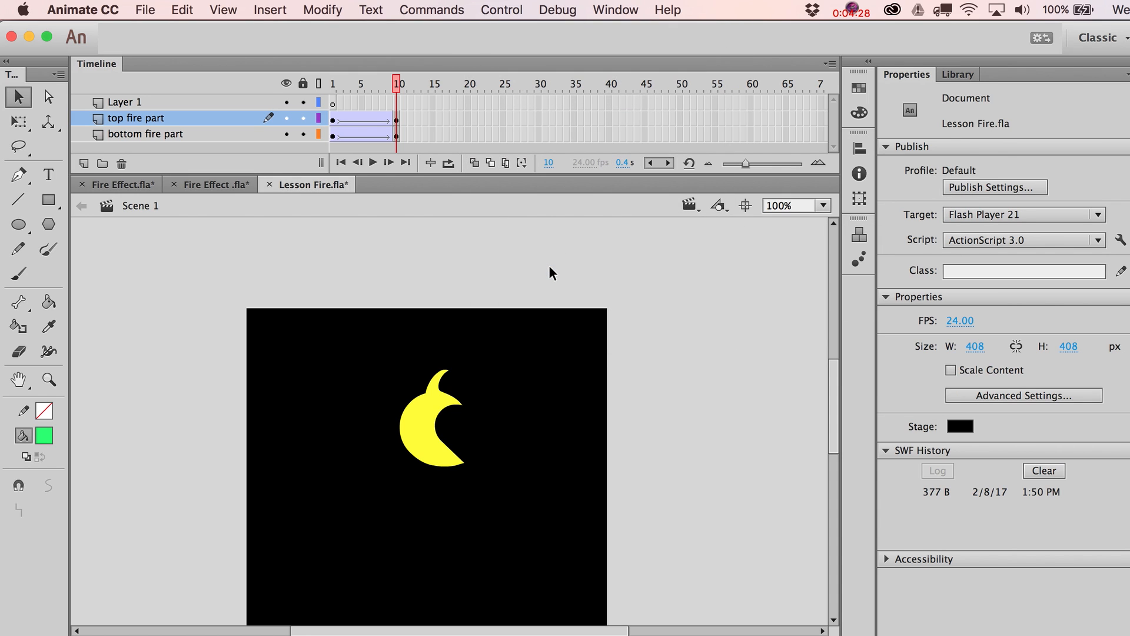
key("Return")
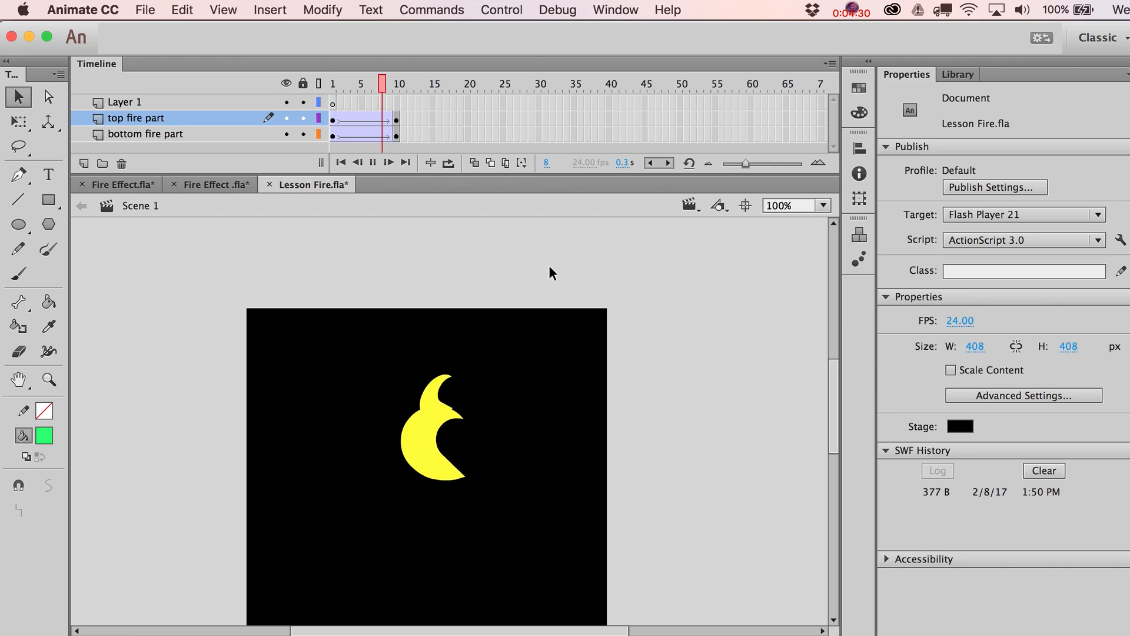
key("Return")
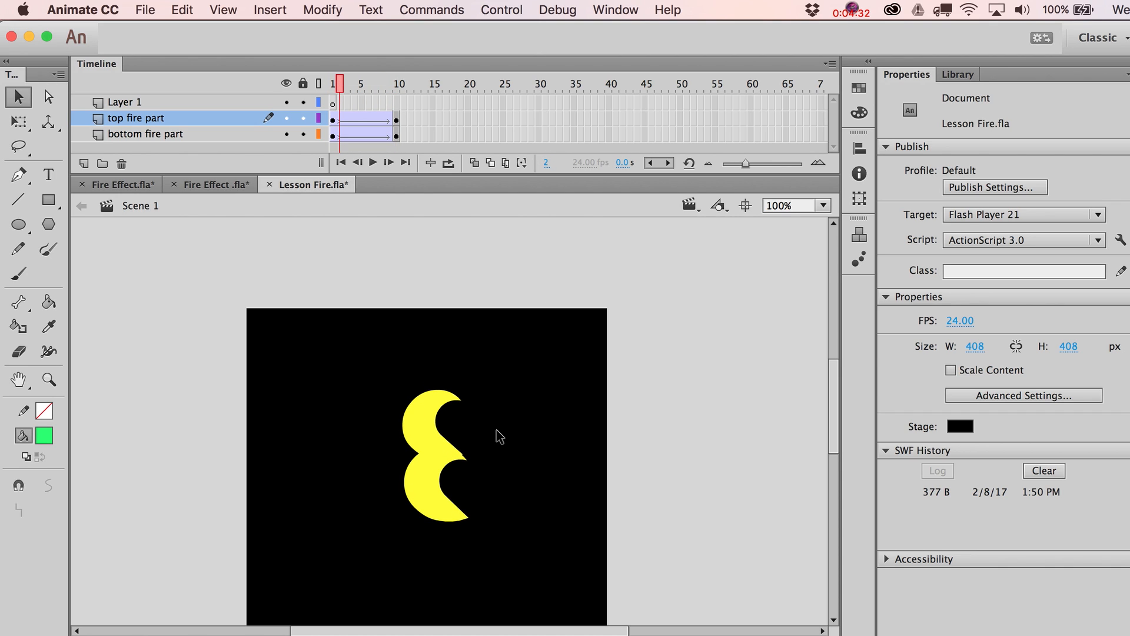
- Select the lower crescent at frame 1 of the bottom fire part layer
scroll(496, 412, "down", 2)
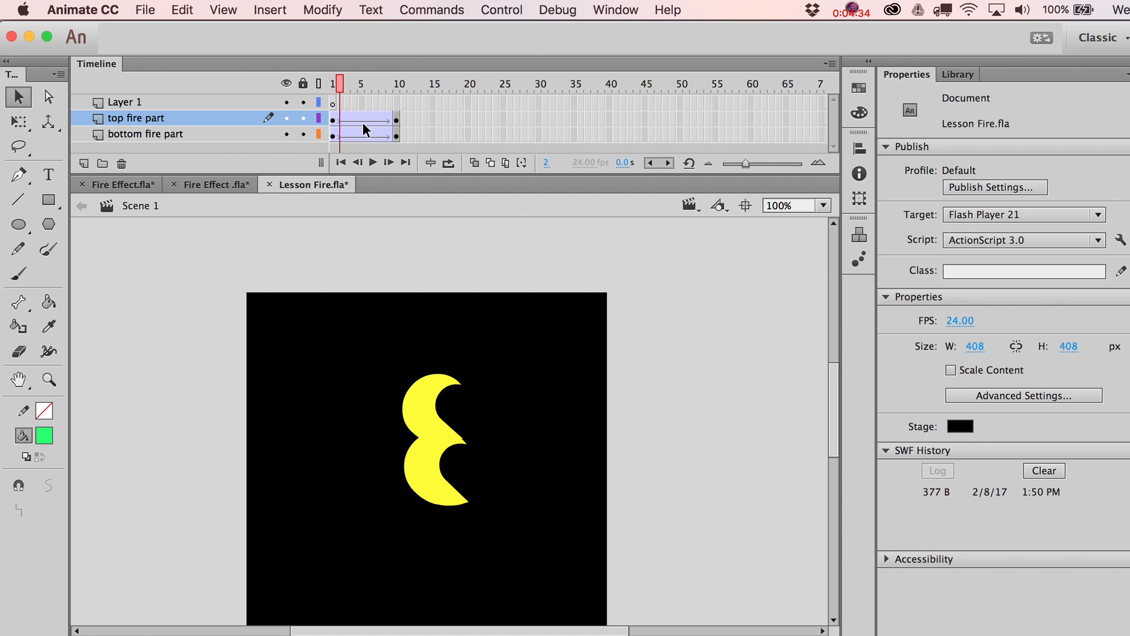
left_click(440, 489)
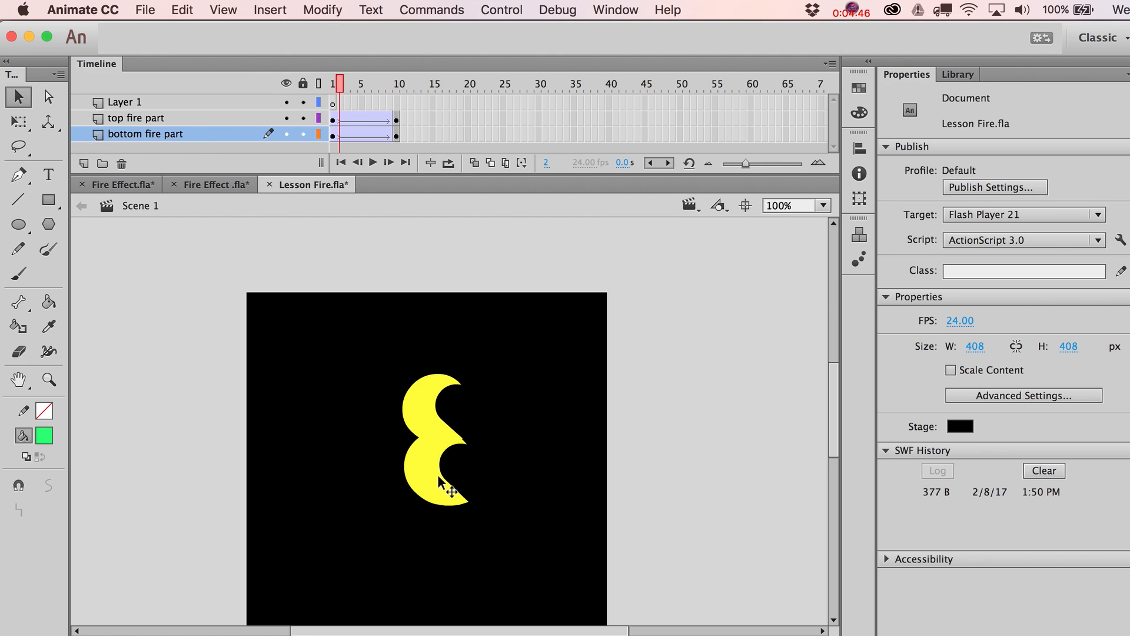
left_click(333, 136)
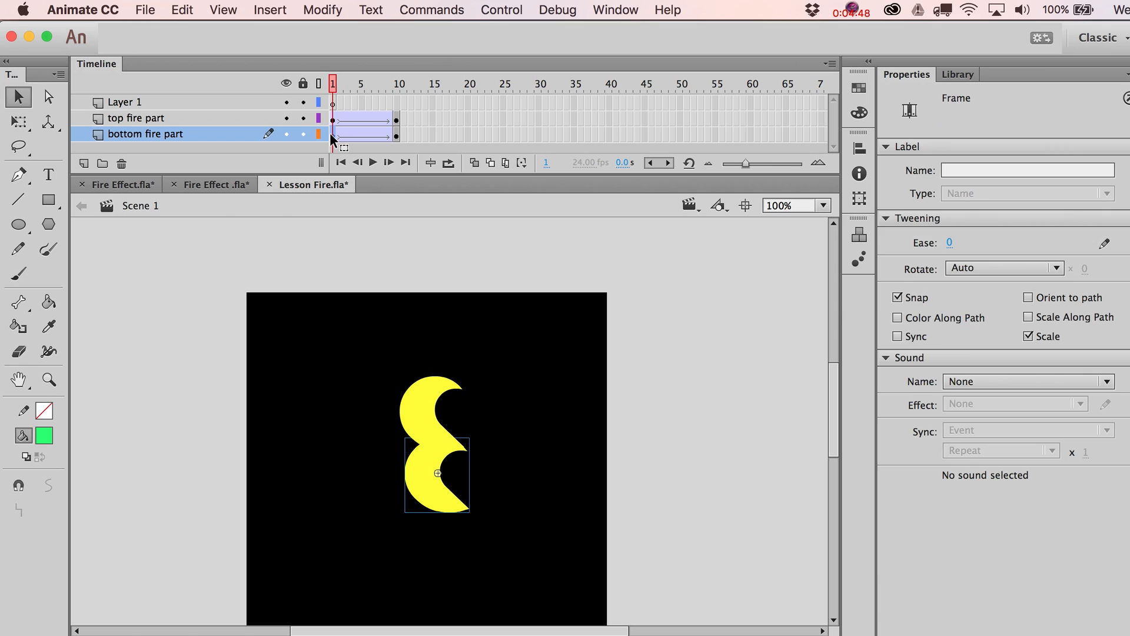
- Move Layer 1 beneath the bottom fire part layer and rename it "bottom most fire"
left_click(397, 104)
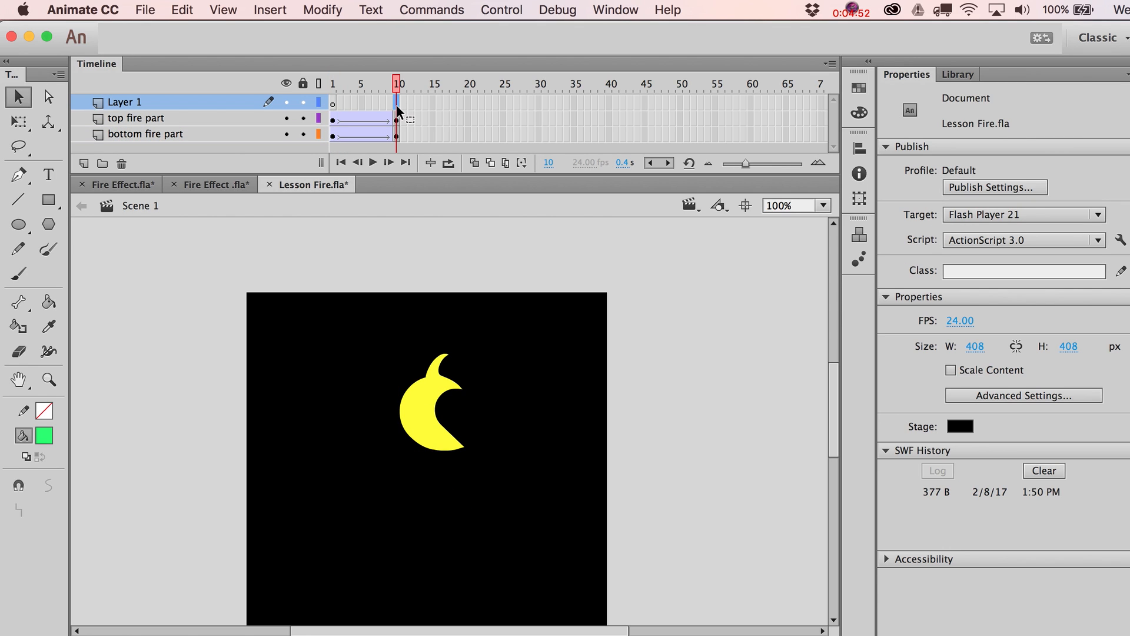
left_click_drag(208, 104, 286, 137)
double_click(129, 133)
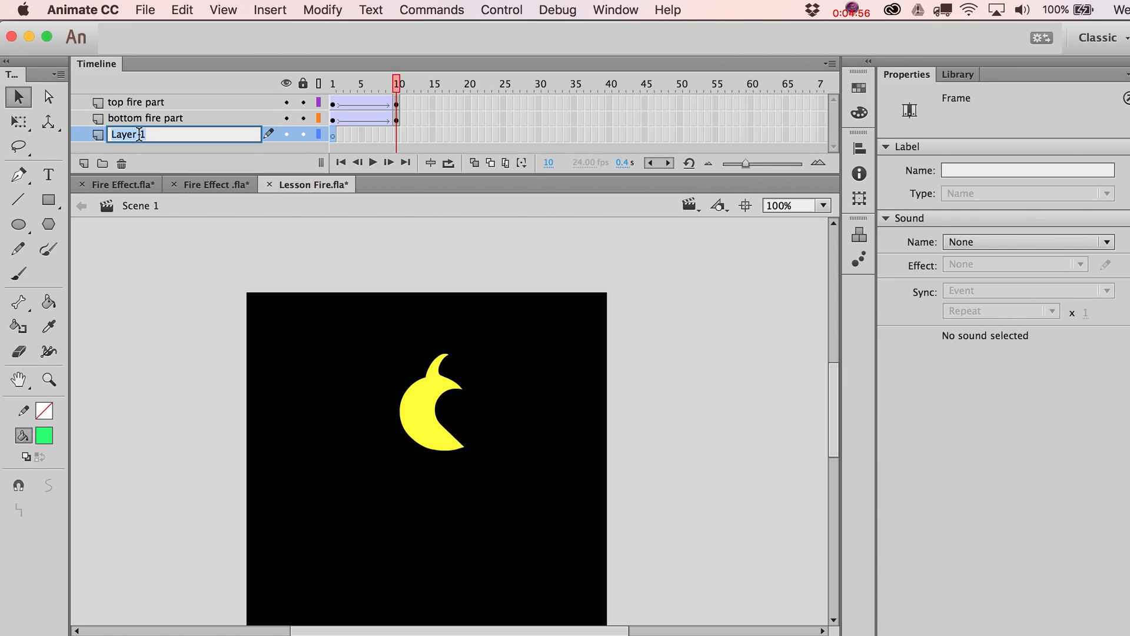
type("bottom most fire")
key("Return")
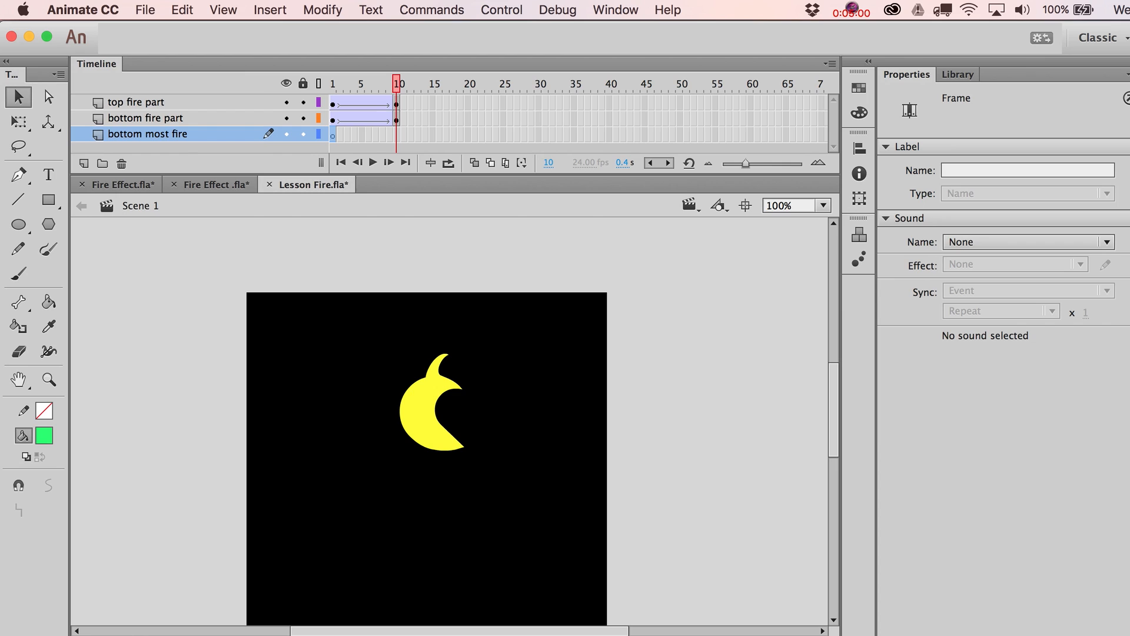
- Add a blank keyframe at frame 10 of bottom most fire, paste the crescent in place and compare it with frame 1
left_click(397, 135)
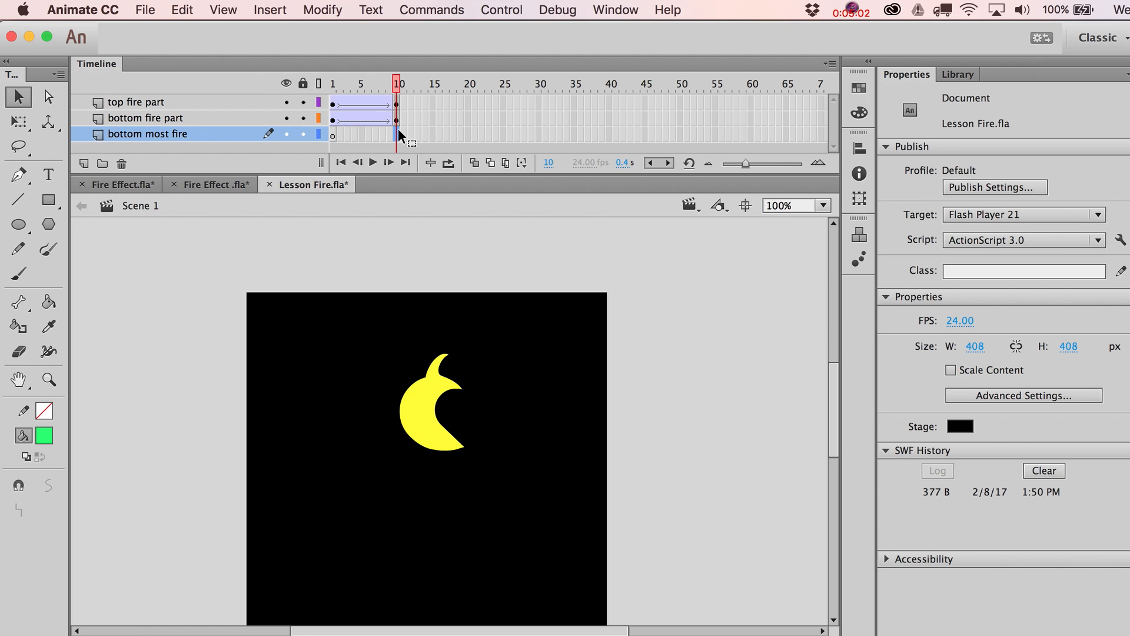
key("F5")
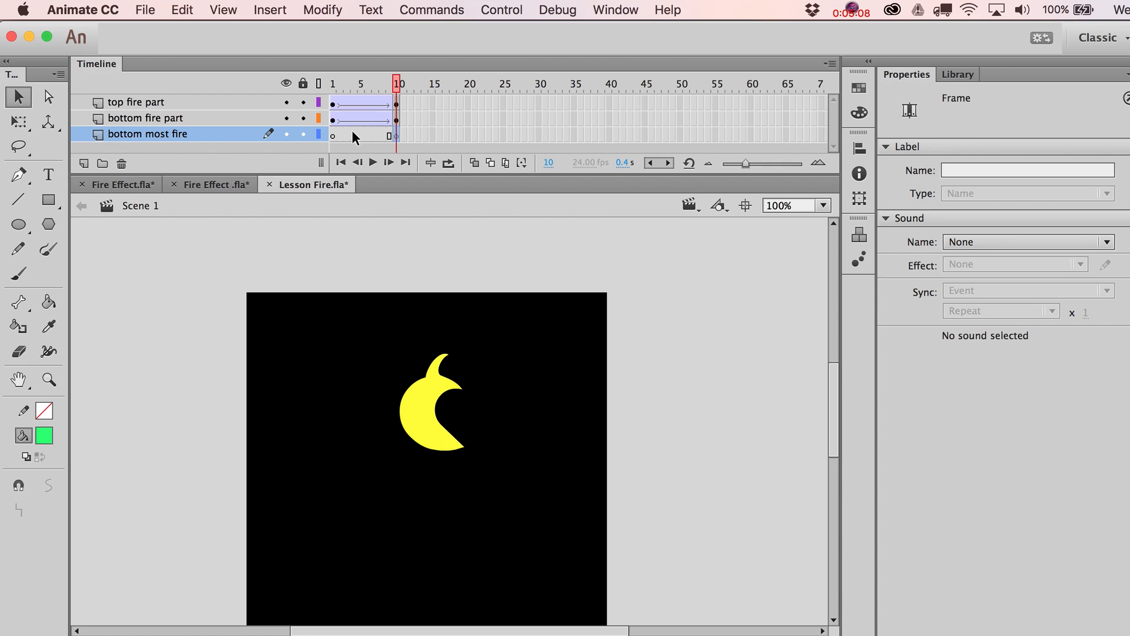
key("super+v")
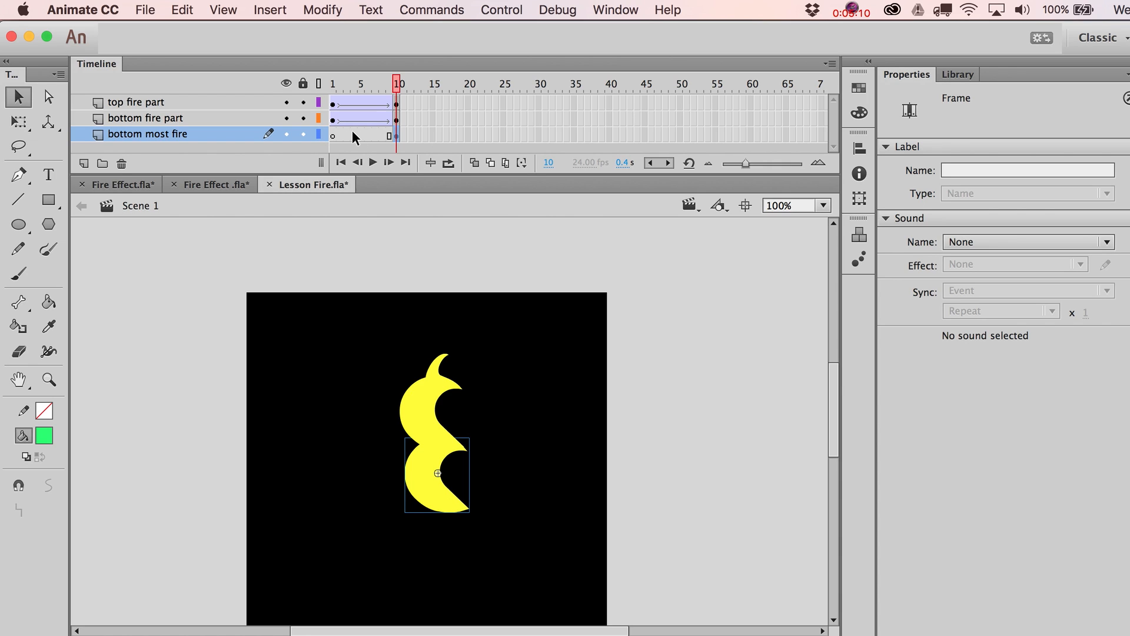
left_click(335, 120)
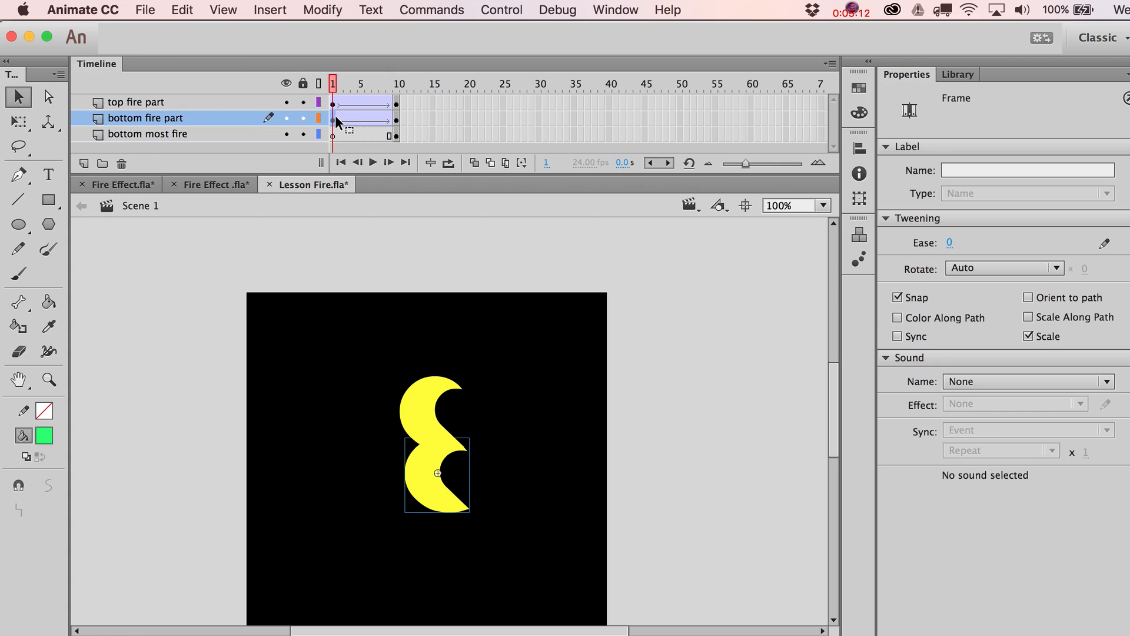
left_click(397, 136)
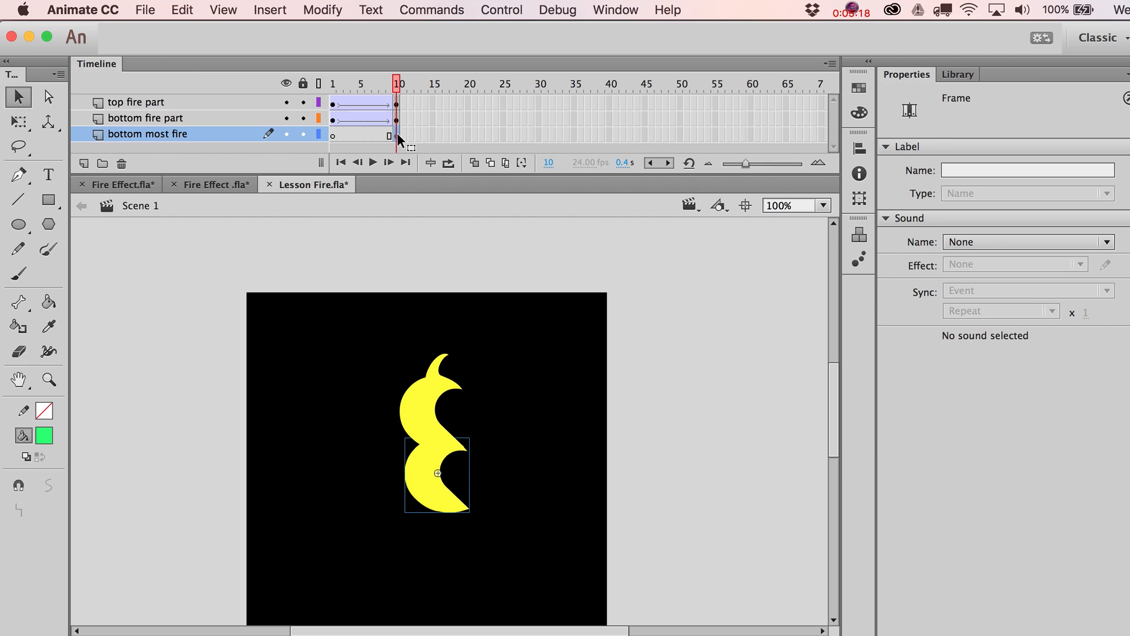
- Place the same crescent at frame 1 of bottom most fire and create a classic tween to frame 10
left_click(333, 136)
double_click(334, 136)
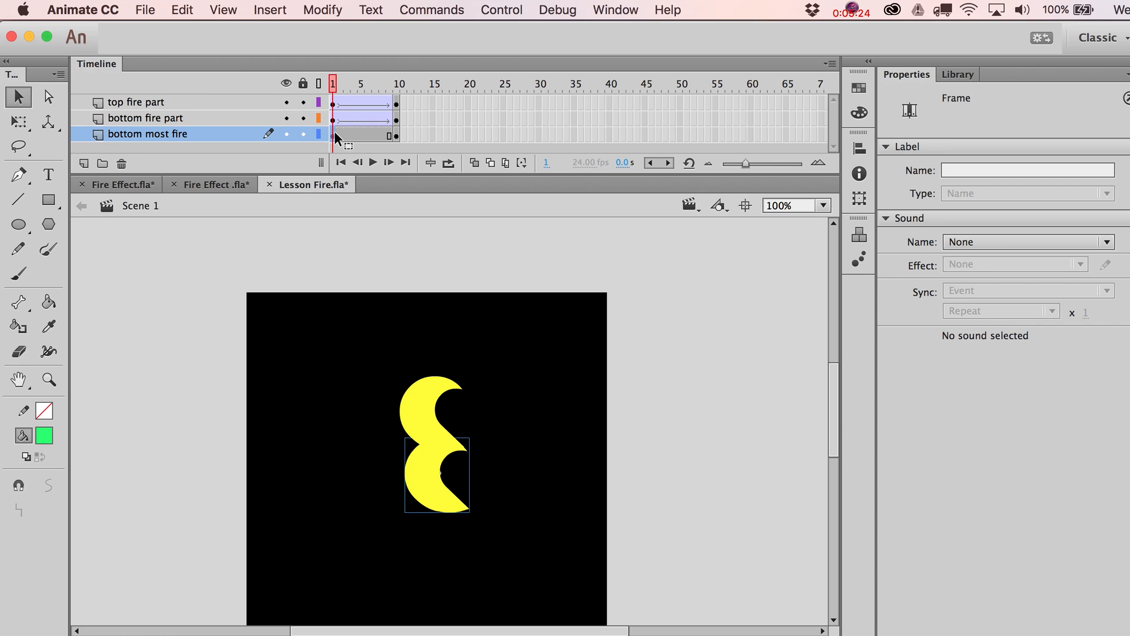
right_click(336, 132)
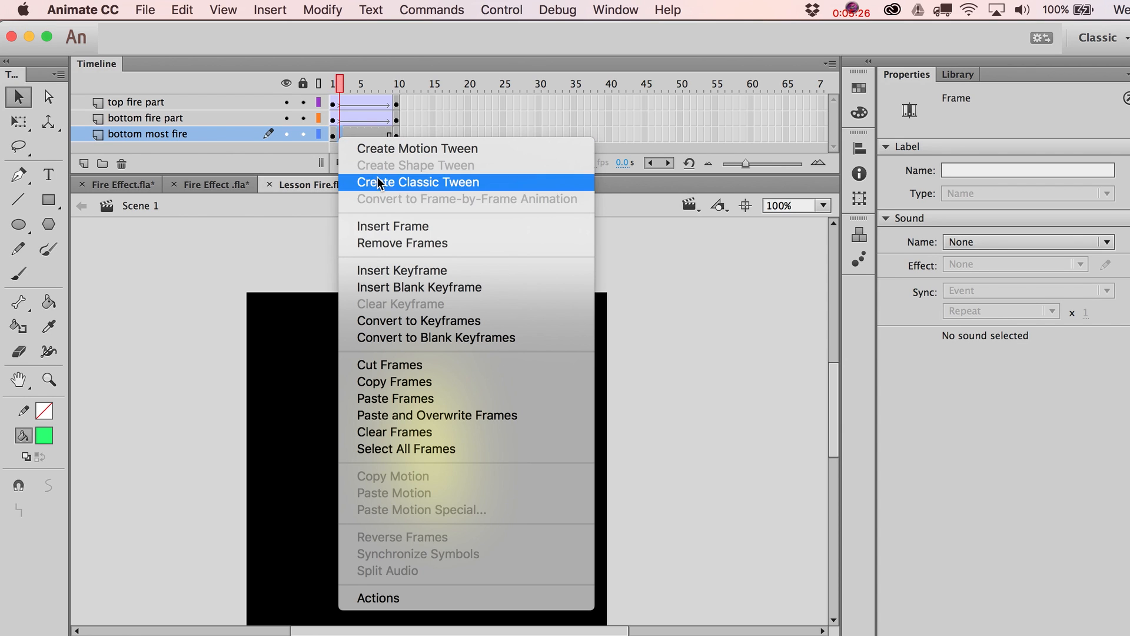
left_click(377, 177)
- With both upper fire layers hidden, shrink the frame 1 crescent to about 28 × 32 px and lower it to Y 235.05
left_click_drag(287, 118, 410, 87)
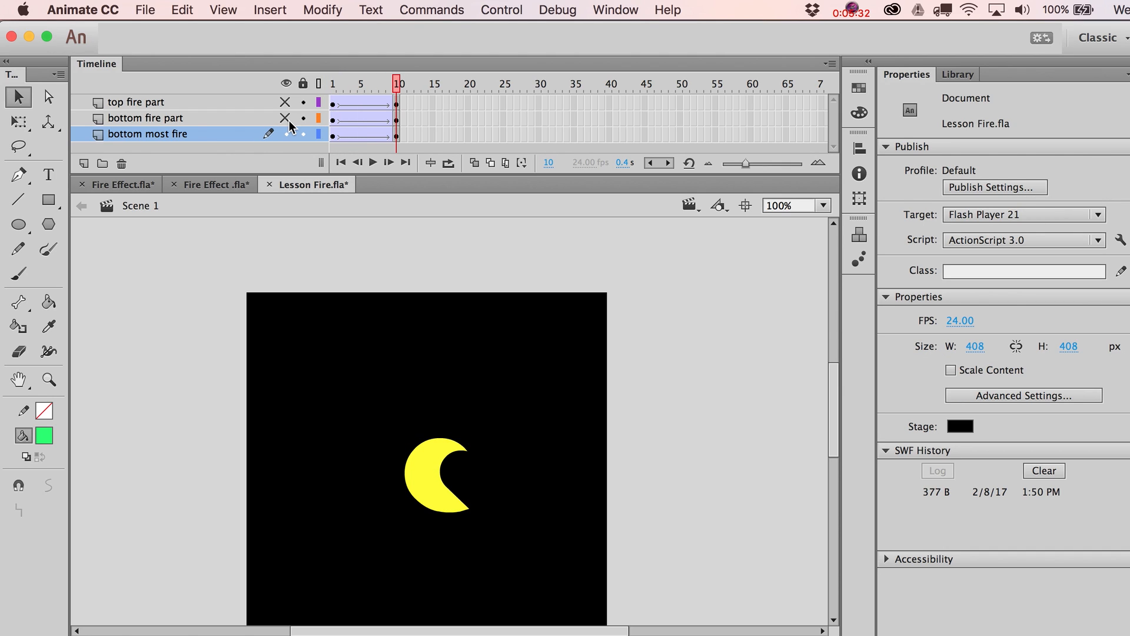
left_click(331, 136)
key("q")
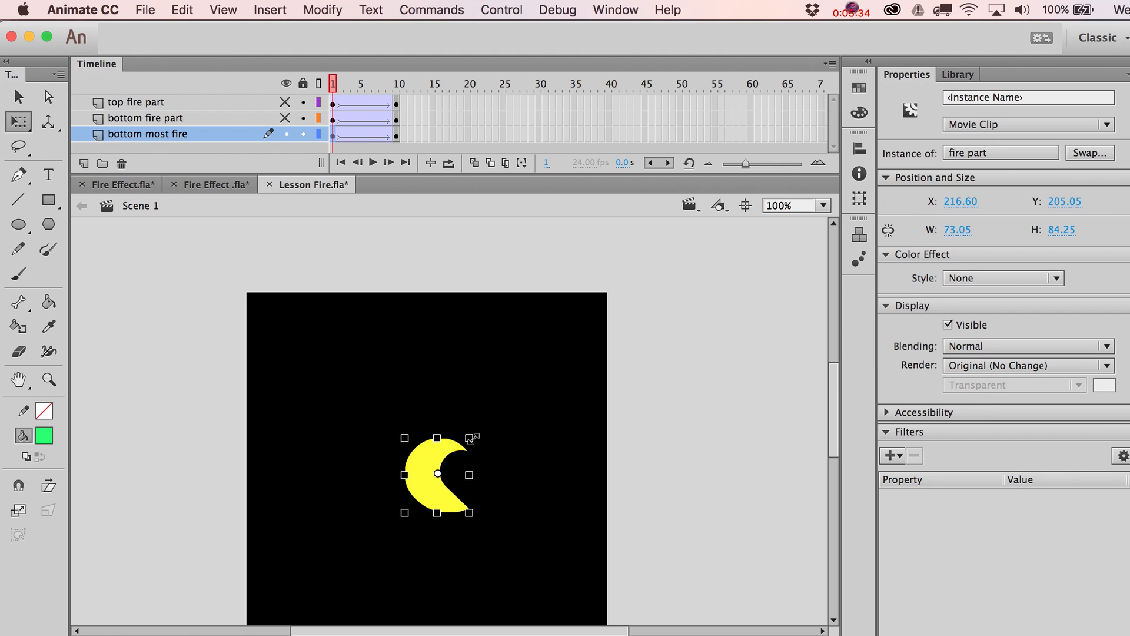
left_click_drag(469, 439, 458, 447)
key("v")
key("shift+Down")
key("shift+Down")
key("shift+Down")
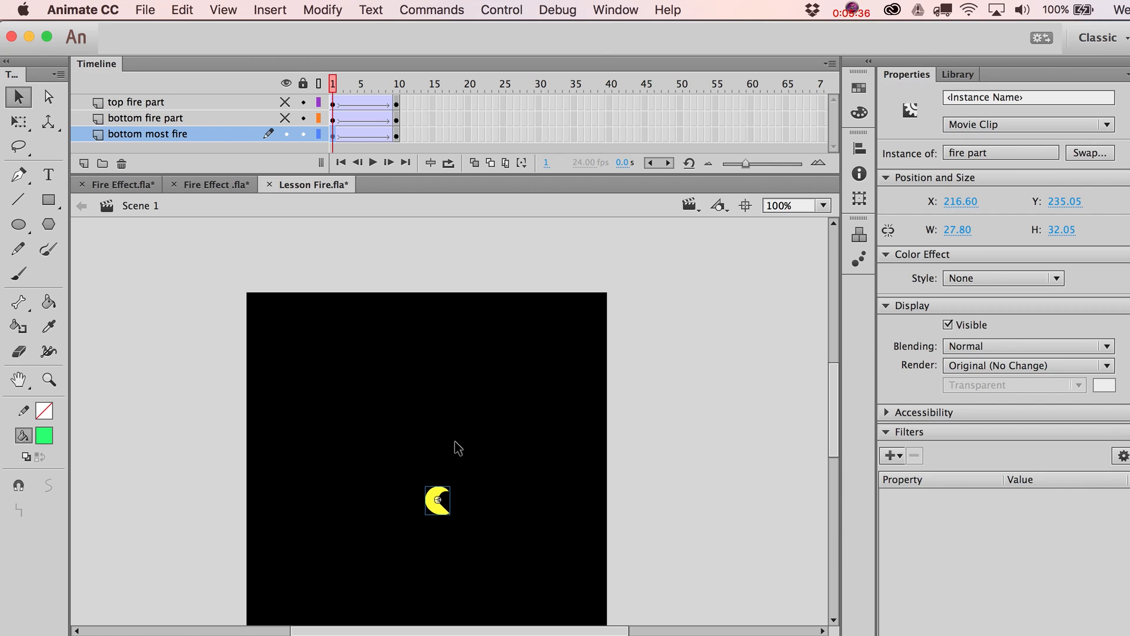
- Show the top and bottom fire part layers again and test the movie with all three tweens
left_click_drag(352, 85, 406, 84)
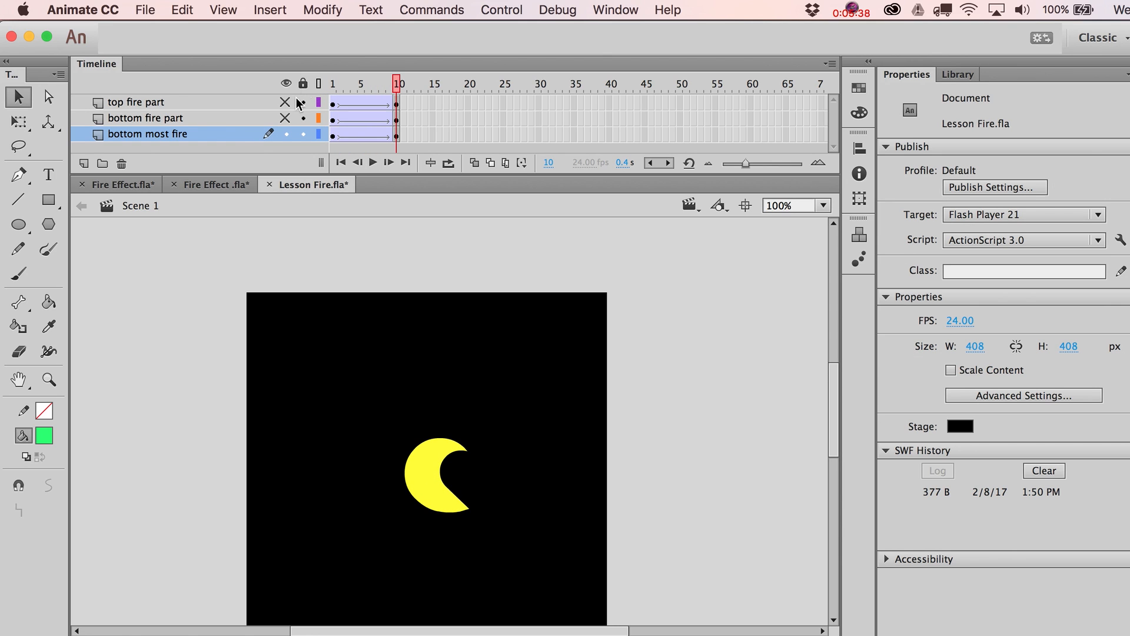
left_click_drag(285, 102, 284, 118)
key("super+Return")
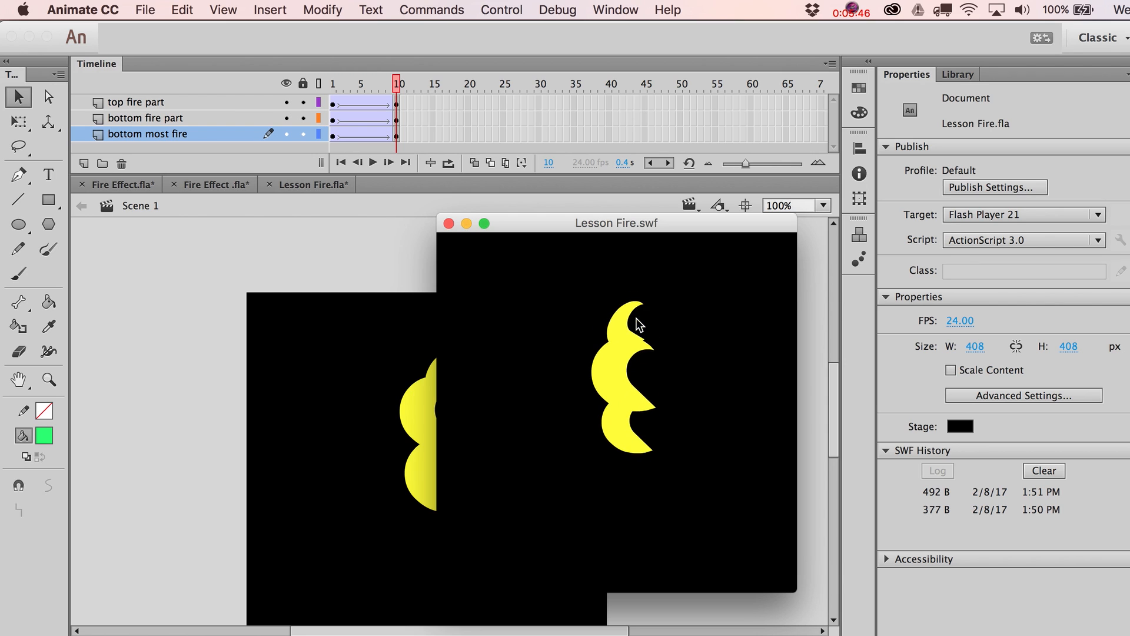
- Examine the small crescent's start at frame 1 of bottom most fire and replay the test movie
left_click(398, 139)
left_click(357, 84)
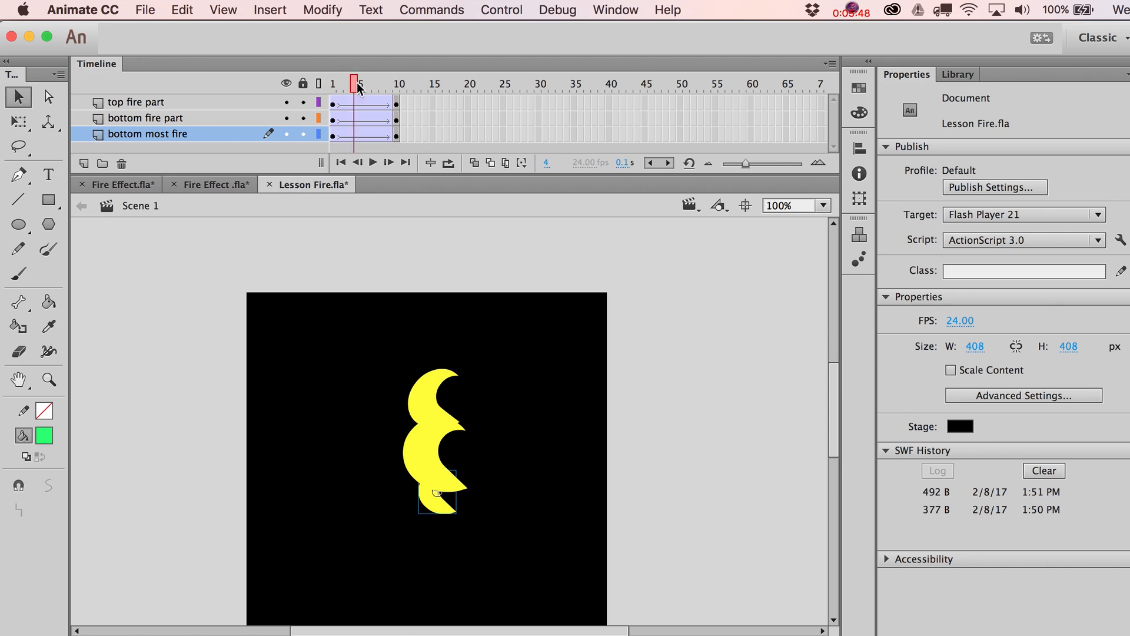
mouse_move(356, 84)
left_mouse_down()
mouse_move(376, 84)
mouse_move(343, 85)
mouse_move(399, 79)
mouse_move(339, 93)
left_mouse_up()
left_click(333, 134)
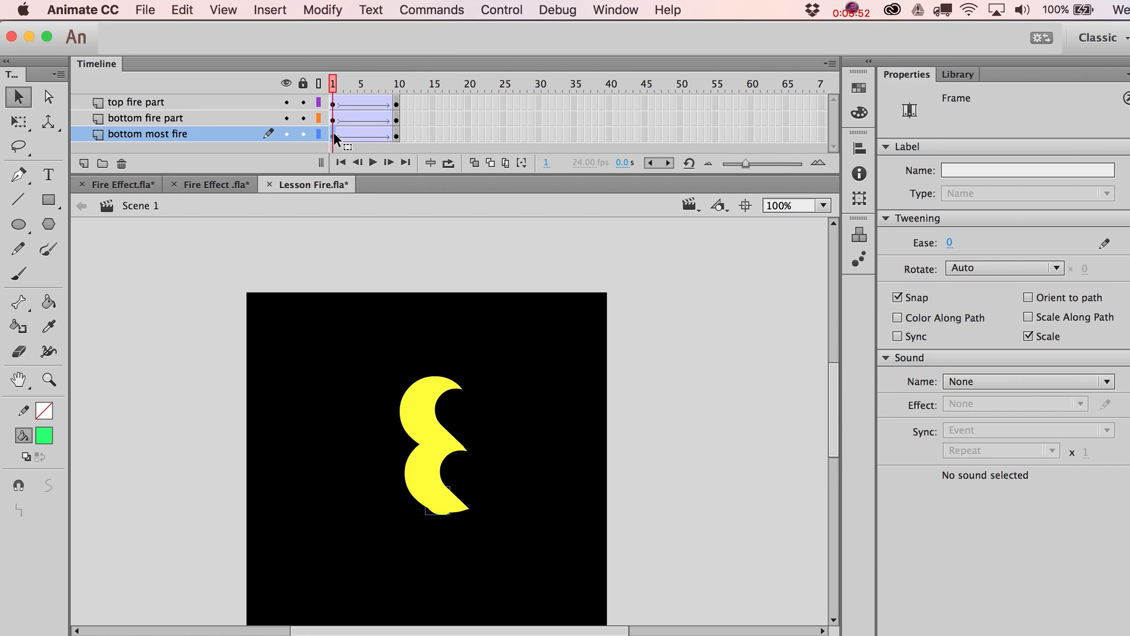
key("super+Return")
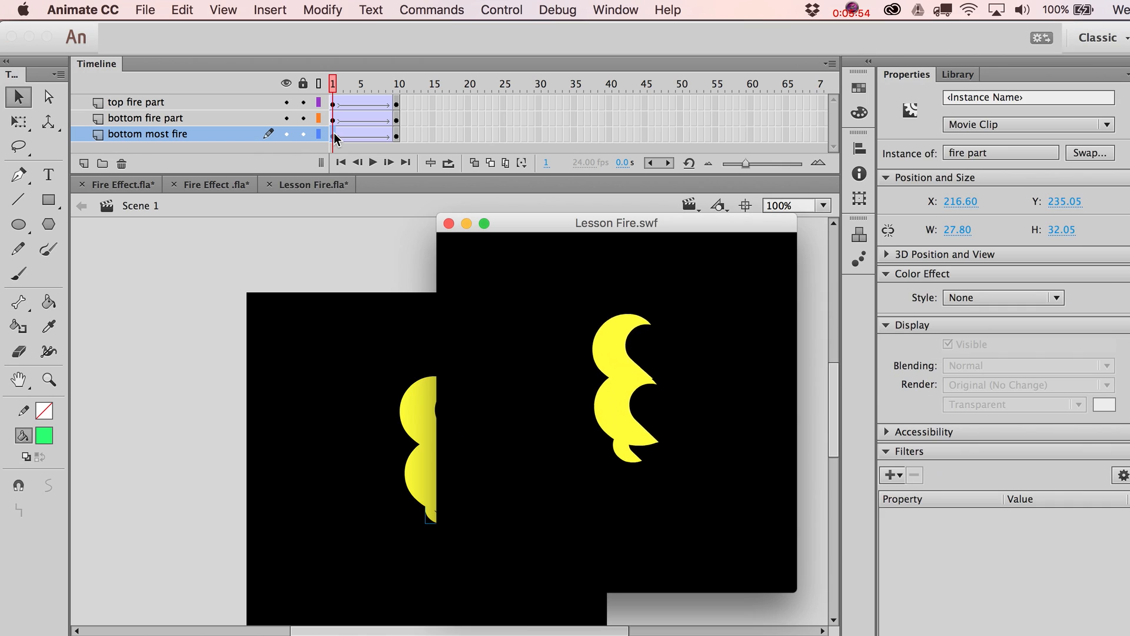
key("super+w")
key("super+Return")
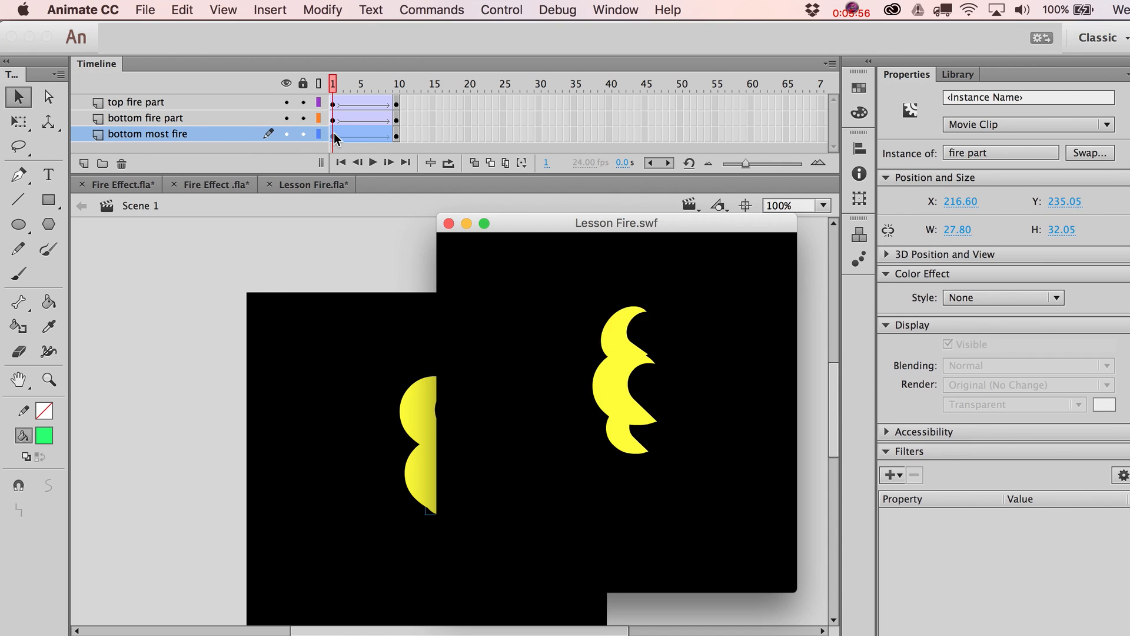
key("super+w")
- On a new layer above top fire part, draw a flat oval at the flame's base in the crescents' yellow
left_click(160, 105)
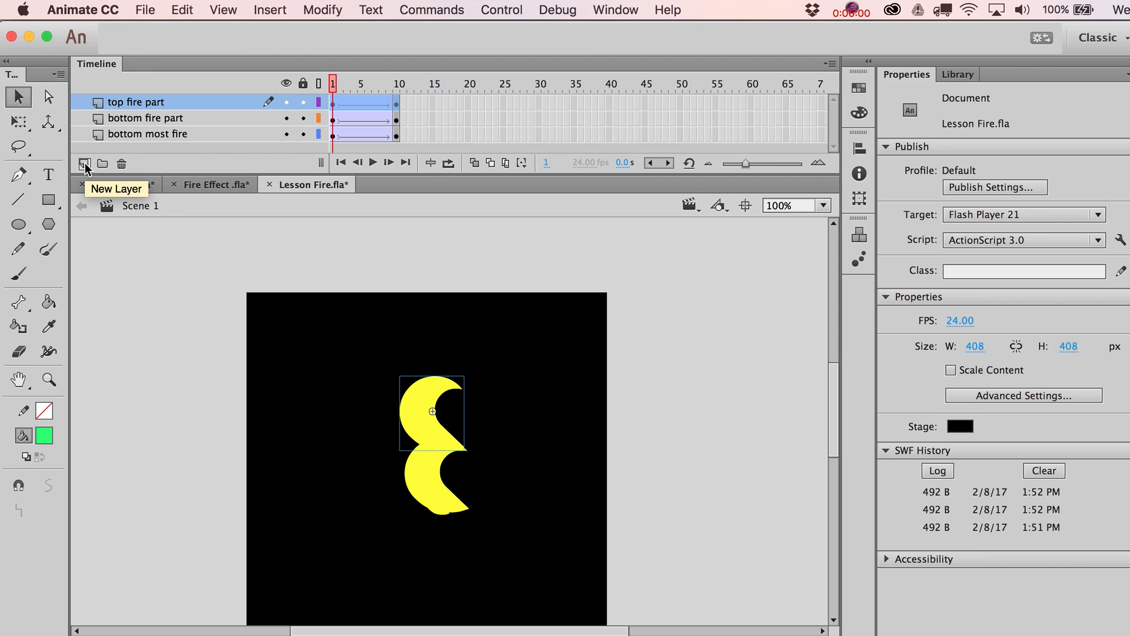
left_click(85, 164)
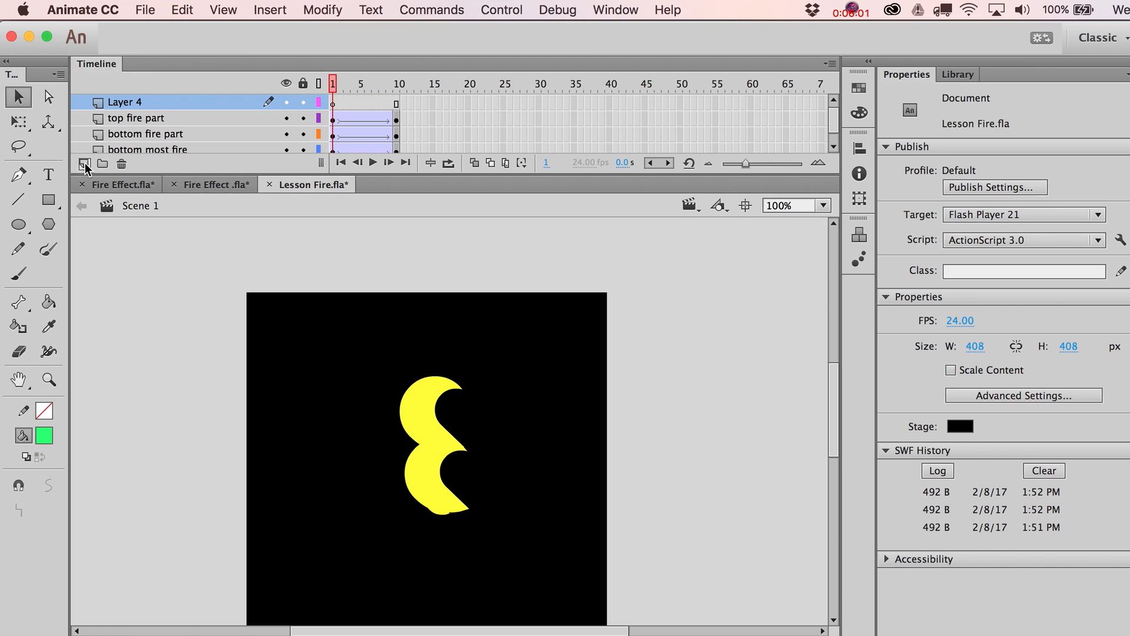
left_click(18, 224)
left_click(44, 439)
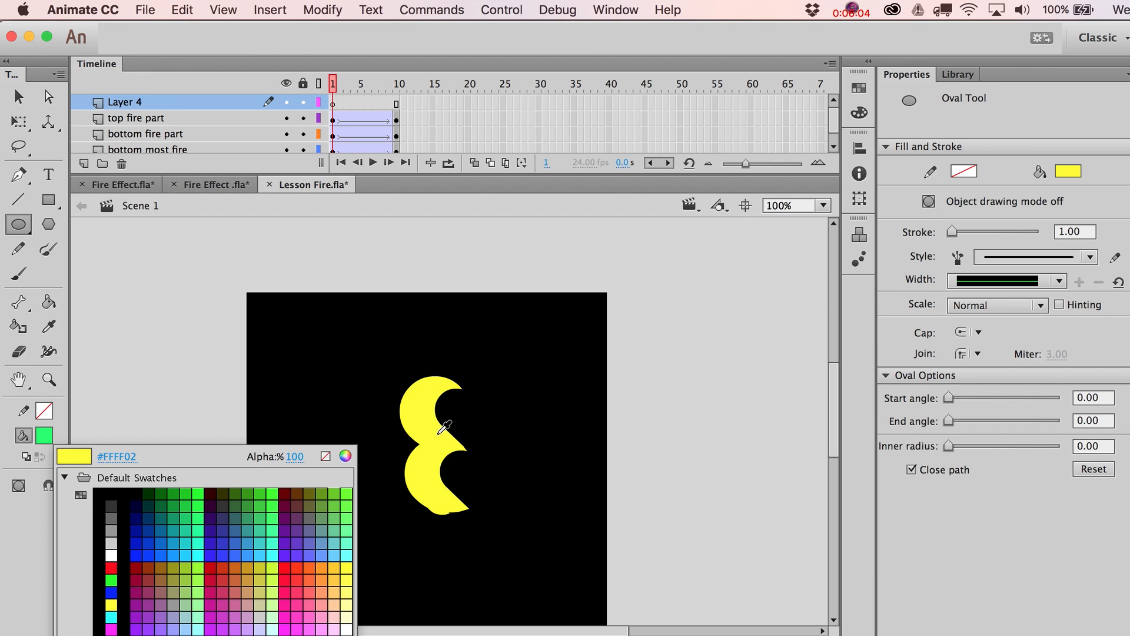
left_click(439, 389)
left_click(334, 102)
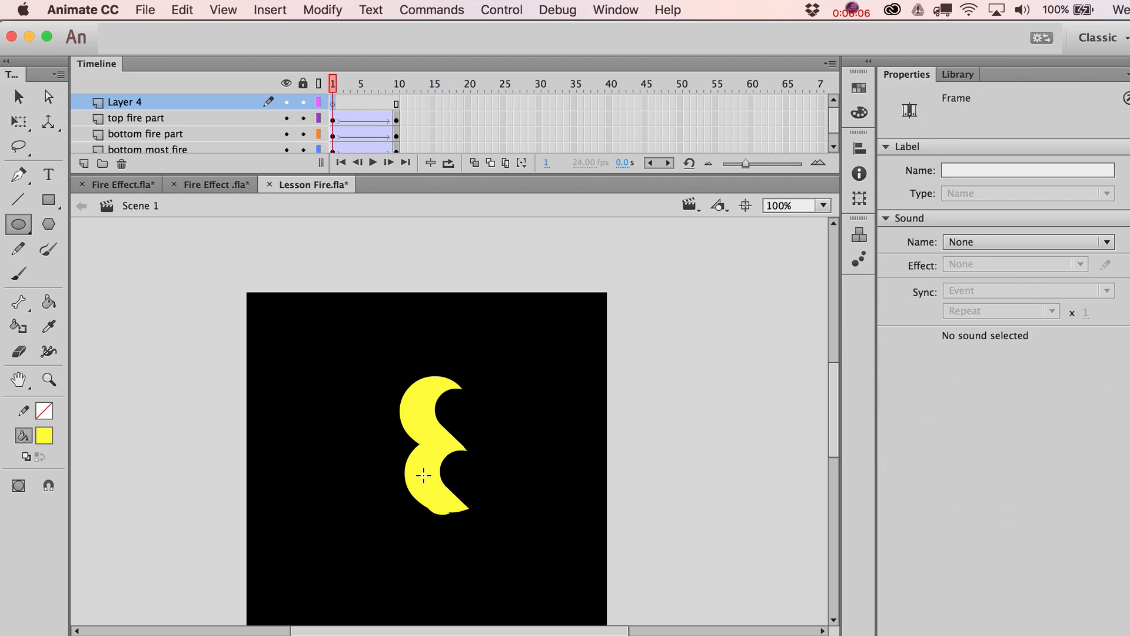
mouse_move(395, 499)
left_mouse_down()
mouse_move(468, 519)
mouse_move(472, 535)
left_mouse_up()
- Pull the base oval's lower edge into a rounder curve, about 87 × 44 px overall, and select the shape
key("v")
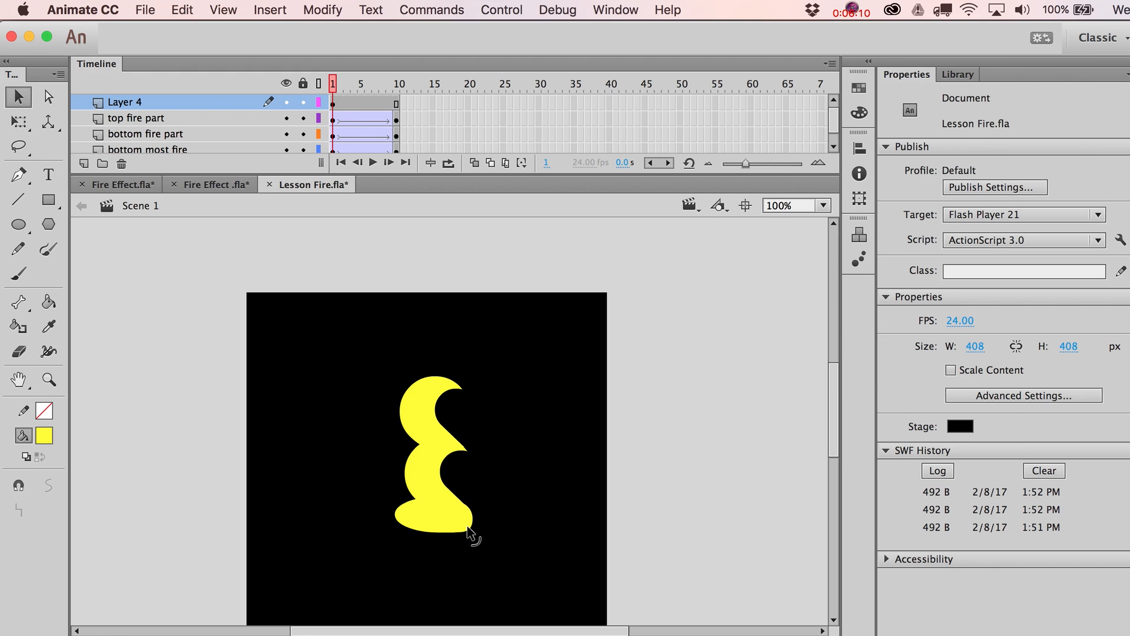
left_click_drag(404, 530, 443, 534)
left_click(425, 517)
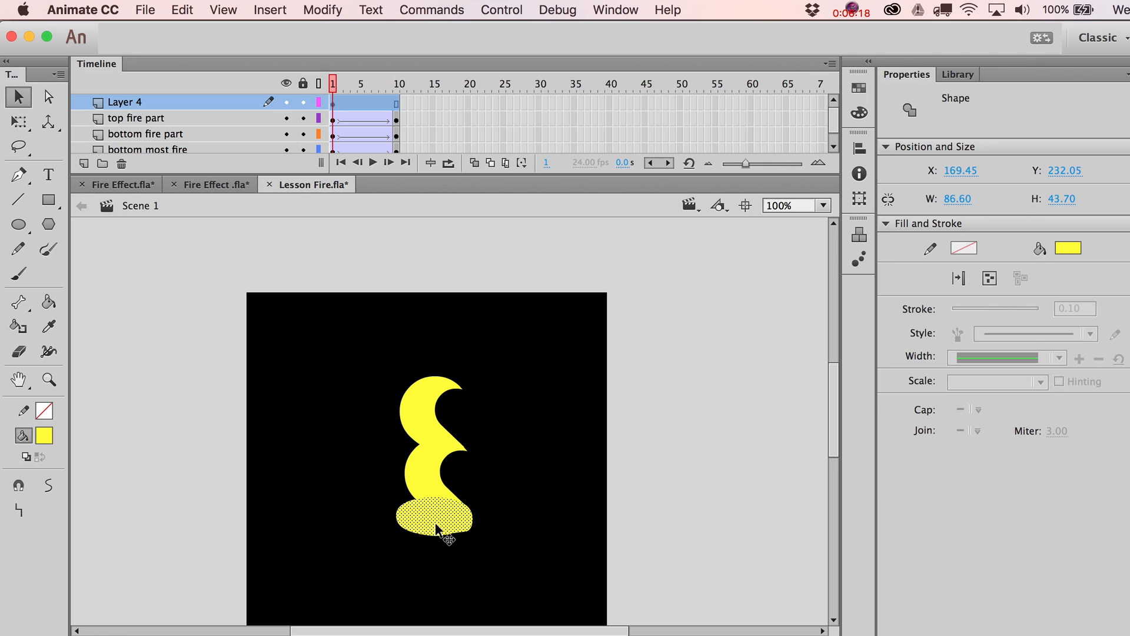
- Bulge the base shape's upper edge to about 52 px overall height and convert it to a more circular part movie clip pivoting at its bottom centre
left_click(512, 497)
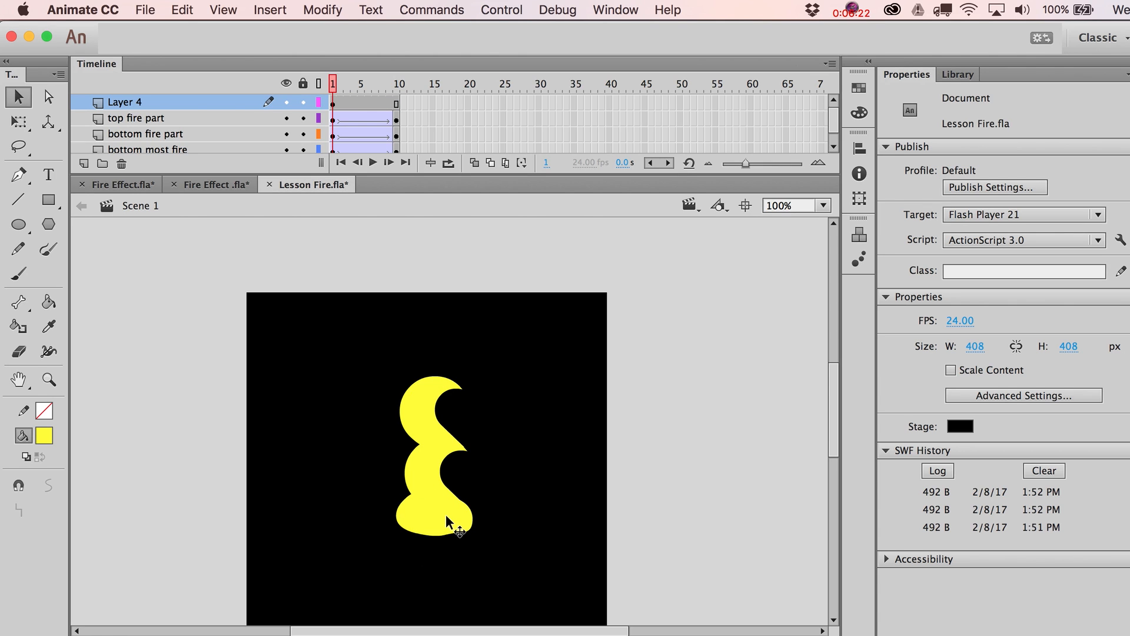
left_click(424, 503)
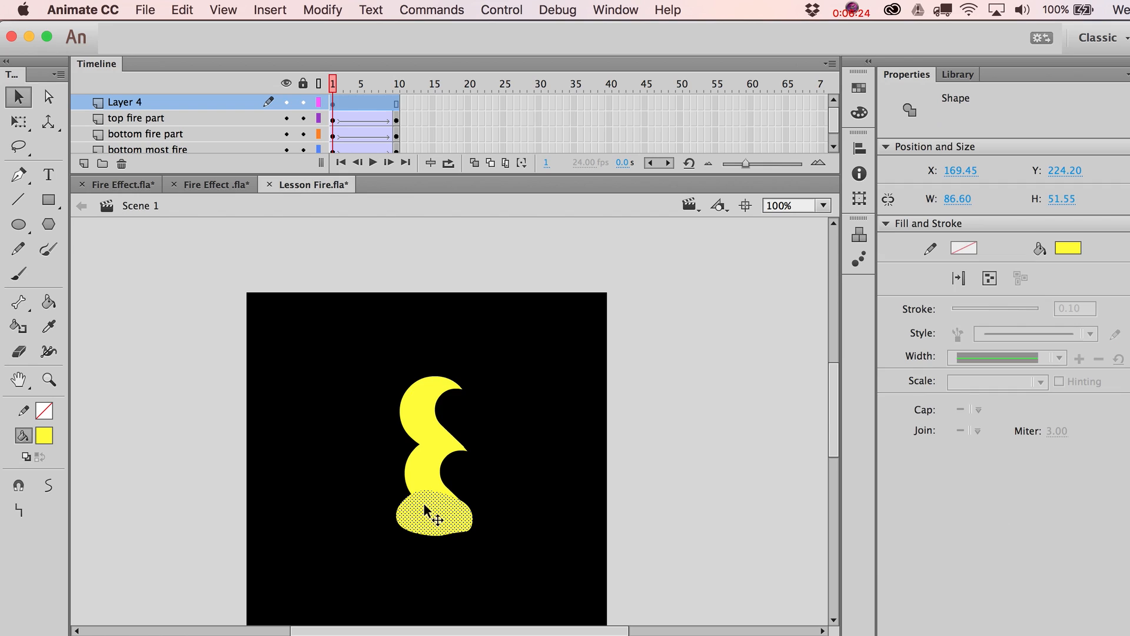
key("F8")
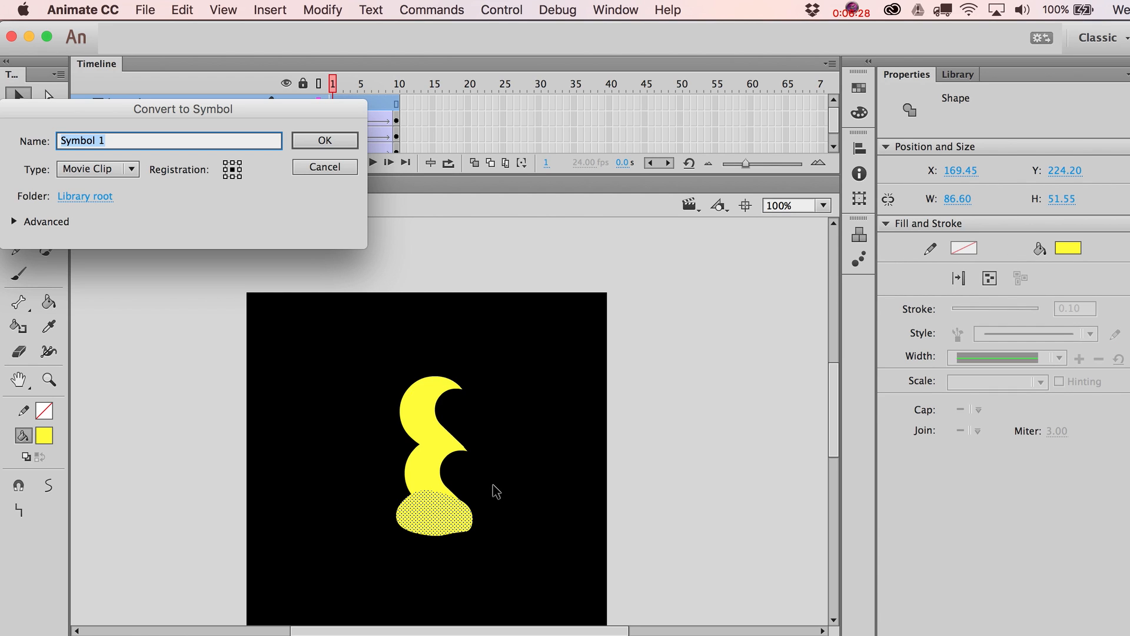
type("more circu")
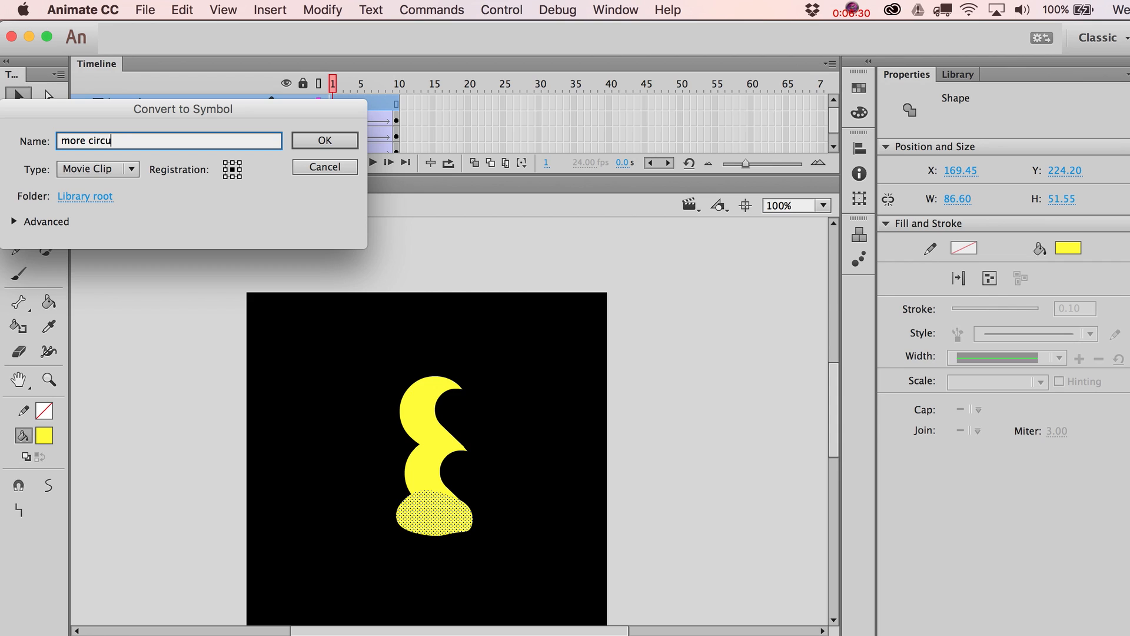
type("lar part")
key("Return")
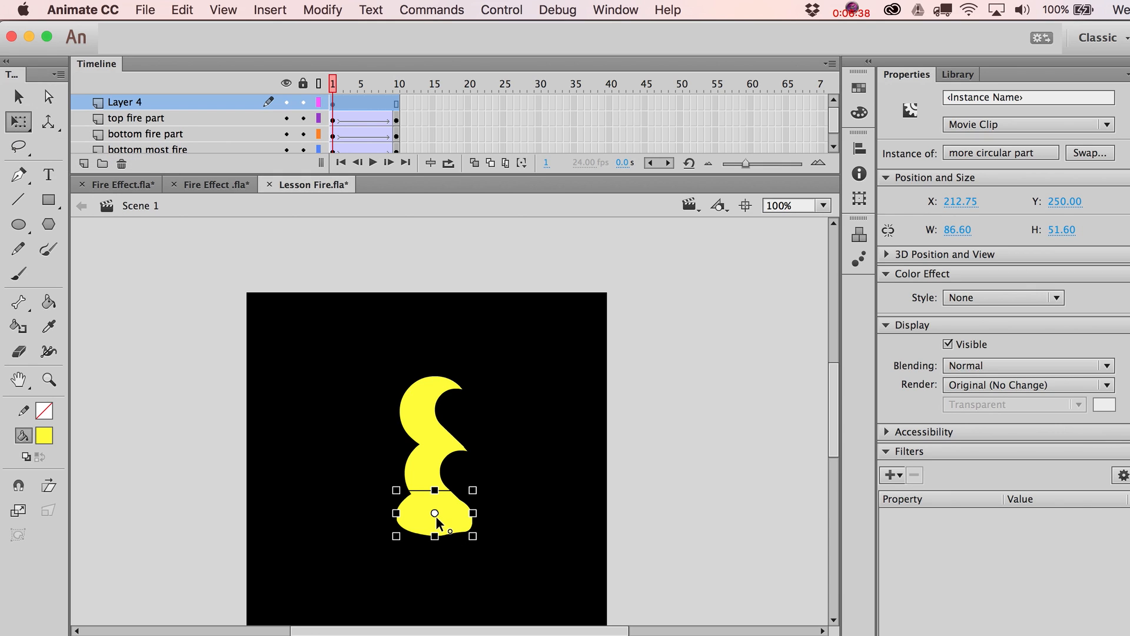
left_click_drag(435, 513, 435, 535)
left_click_drag(496, 500, 456, 492)
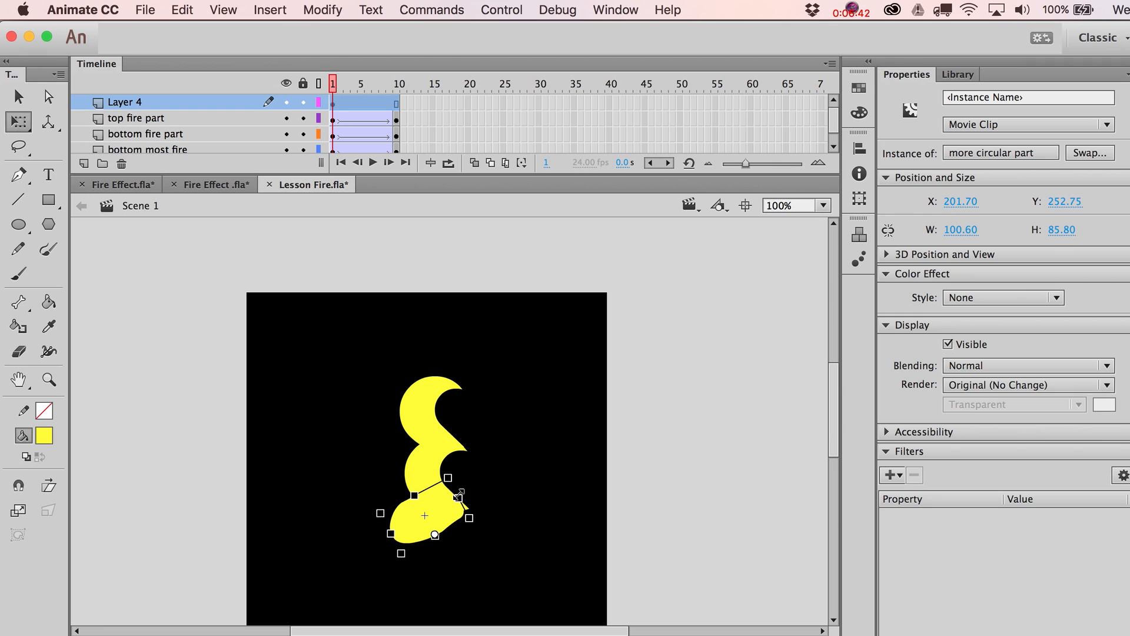
key("super+z")
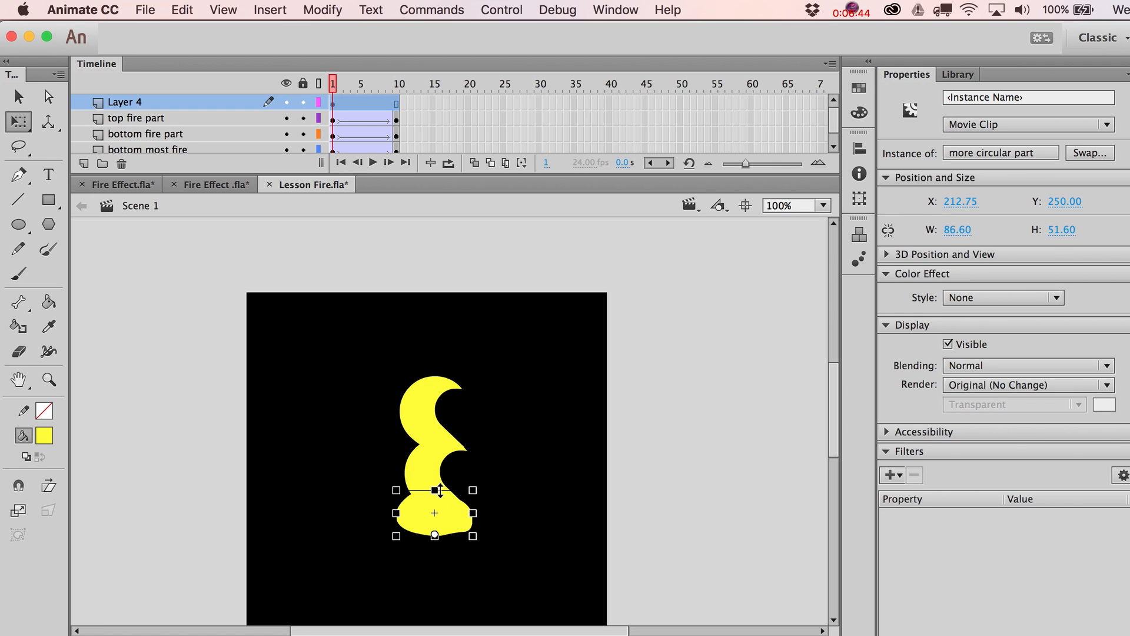
left_click_drag(435, 490, 433, 467)
key("super+z")
- Add keyframes at frames 10 and 5 on Layer 4 and stretch the base symbol upward to about 64 px tall at frame 5
left_click(396, 105)
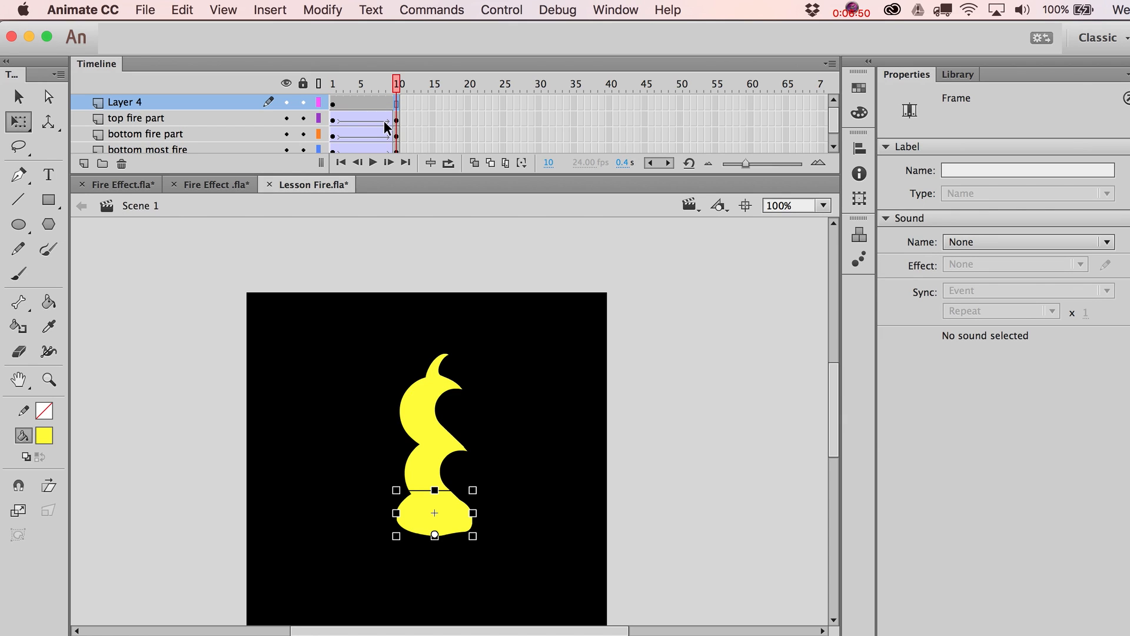
left_click(364, 102)
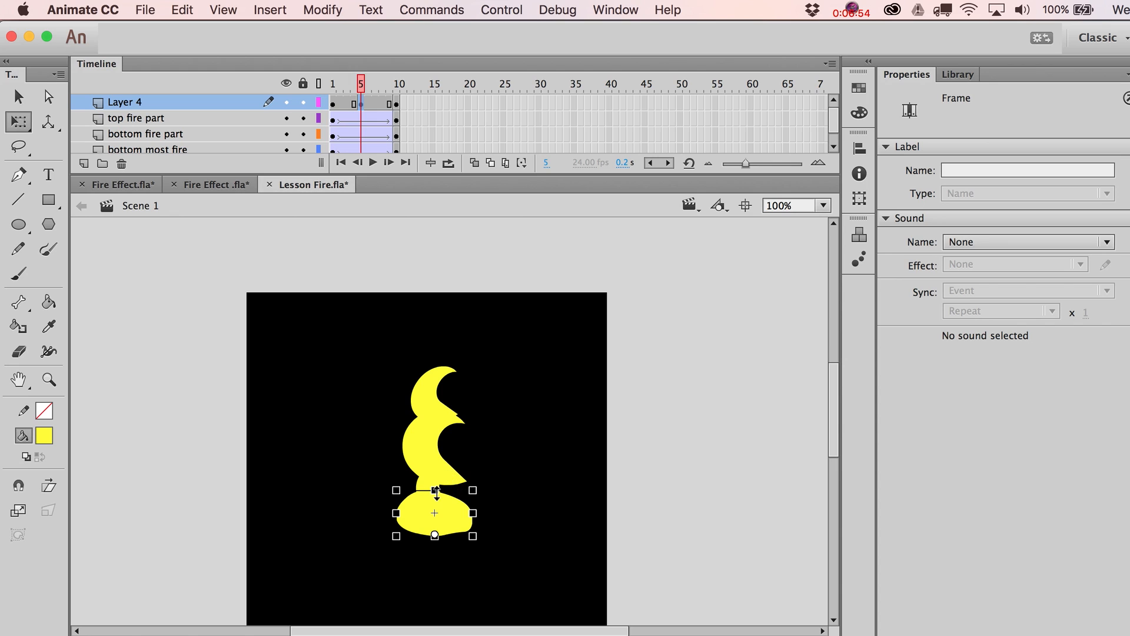
left_click_drag(434, 490, 436, 483)
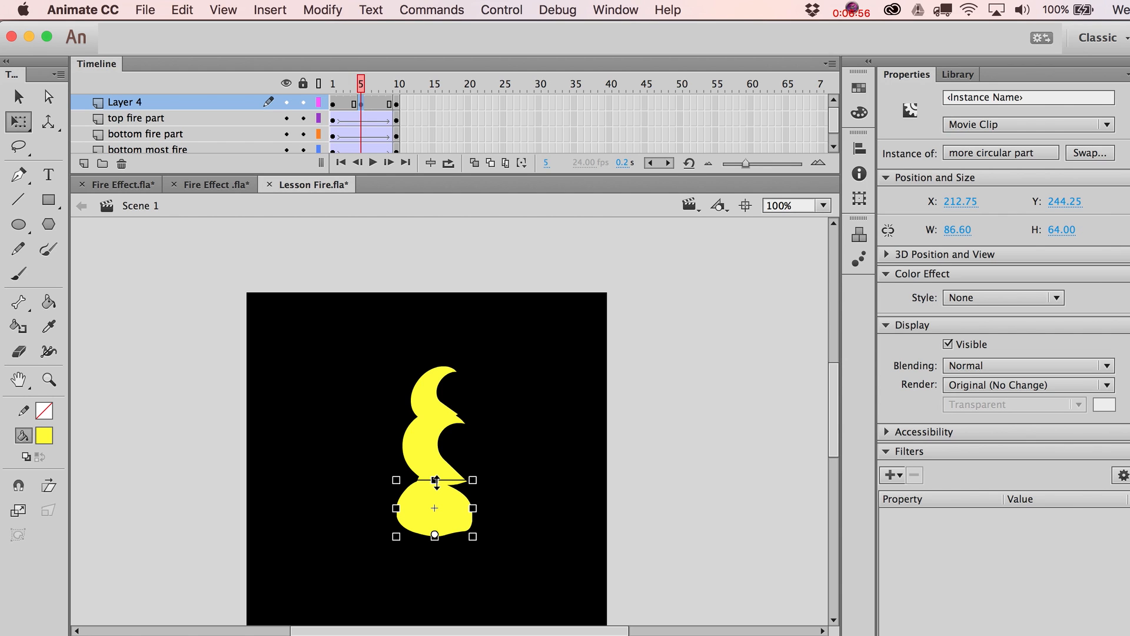
- Create classic tweens across both spans of Layer 4 and test the movie
left_click(375, 104)
right_click(373, 103)
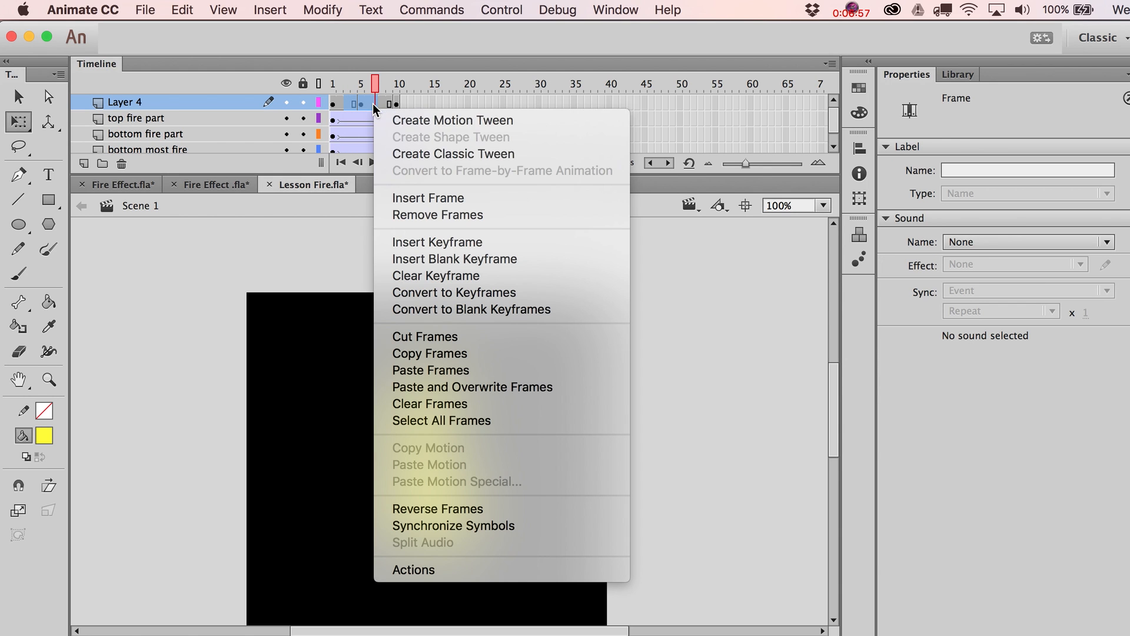
left_click(404, 154)
key("super+Return")
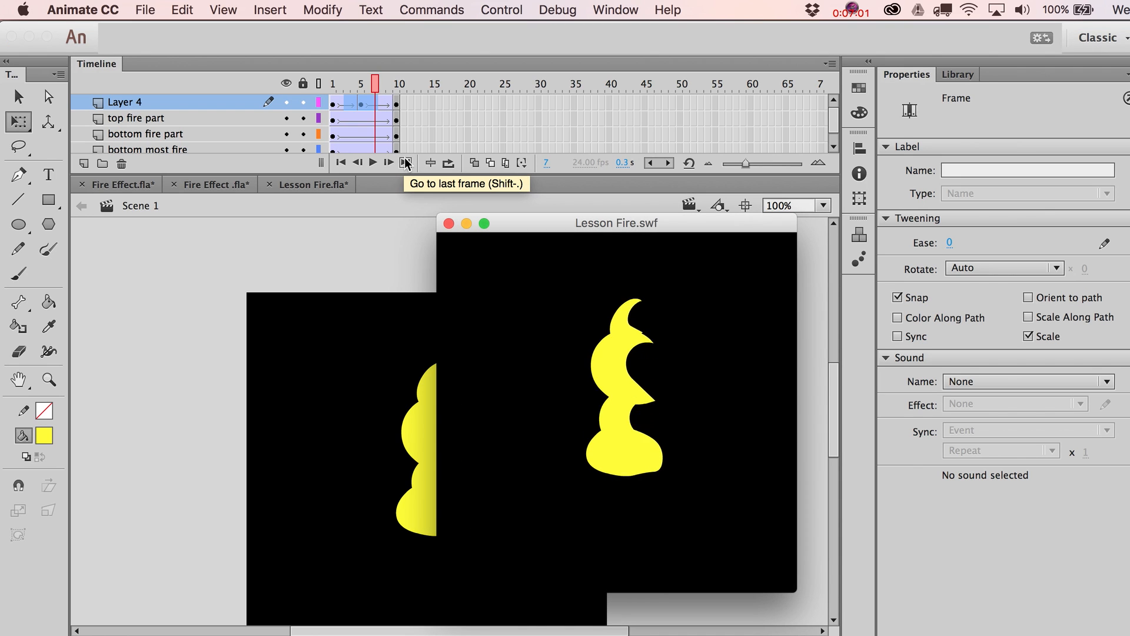
key("super+w")
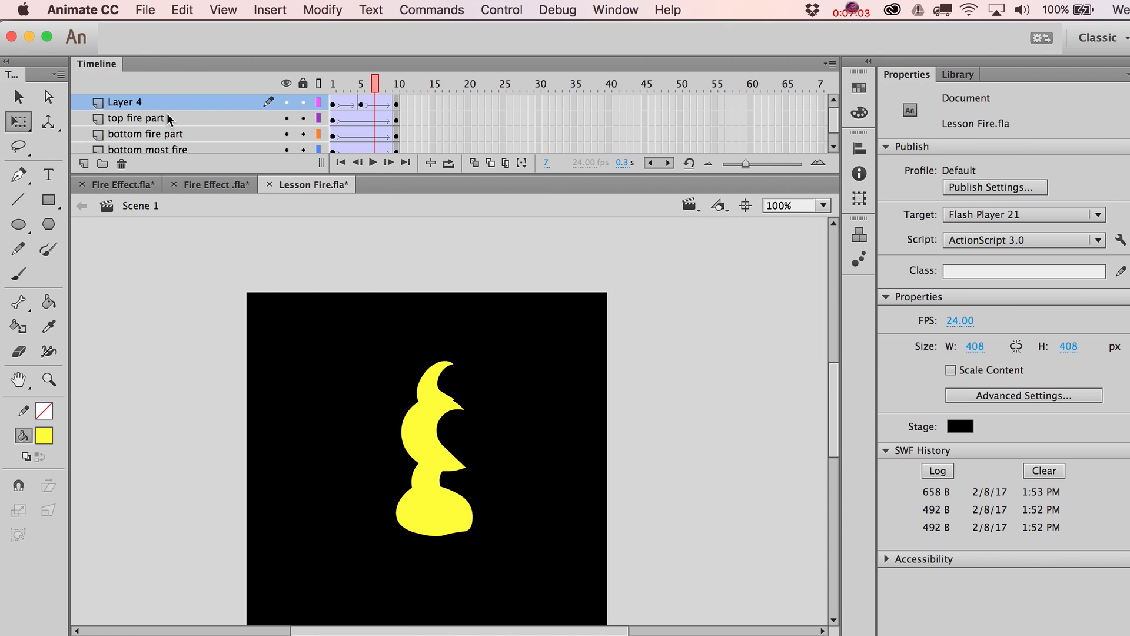
- On a new layer above Layer 4, draw a yellow upright oval about 42 × 65 px on the flame's left side at frame 1
left_click(84, 163)
left_click_drag(223, 175, 224, 231)
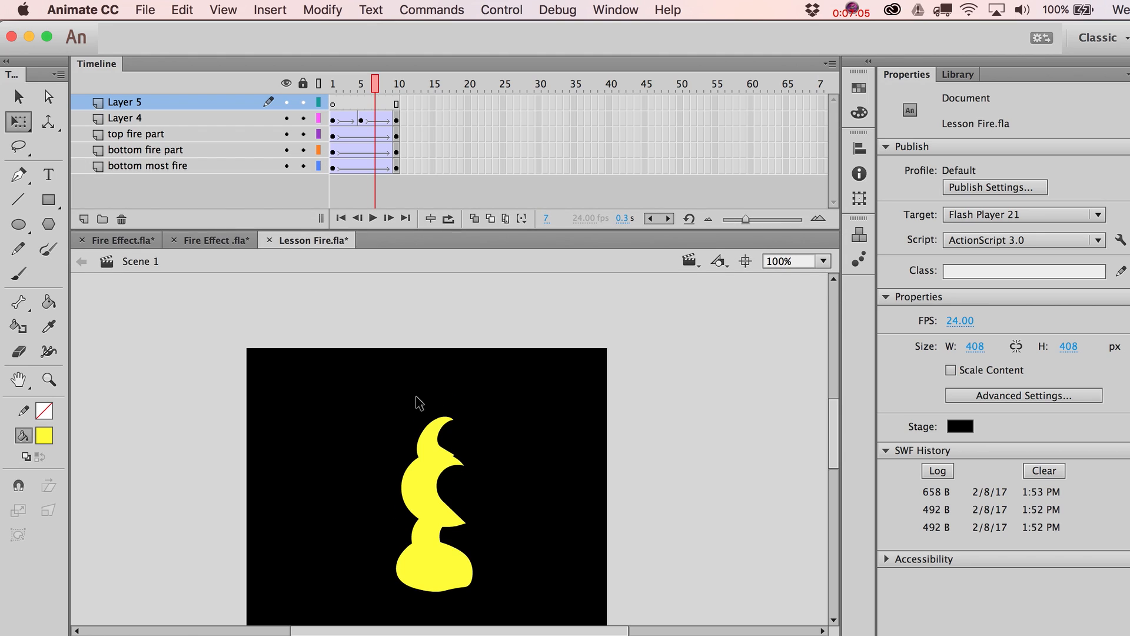
key("v")
left_click(333, 97)
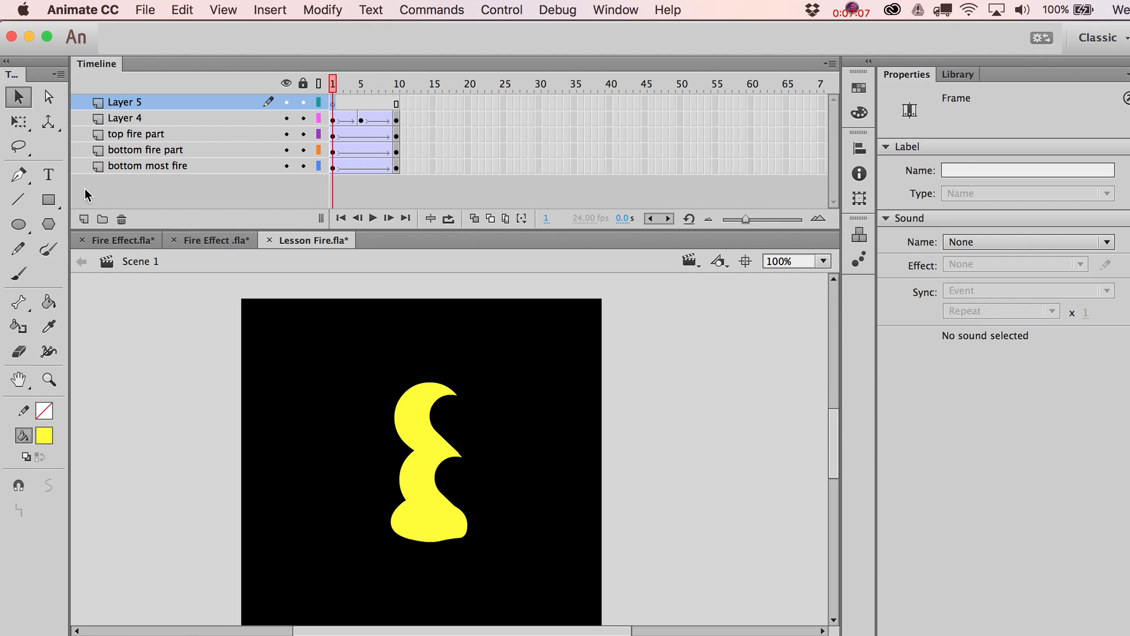
left_click(26, 220)
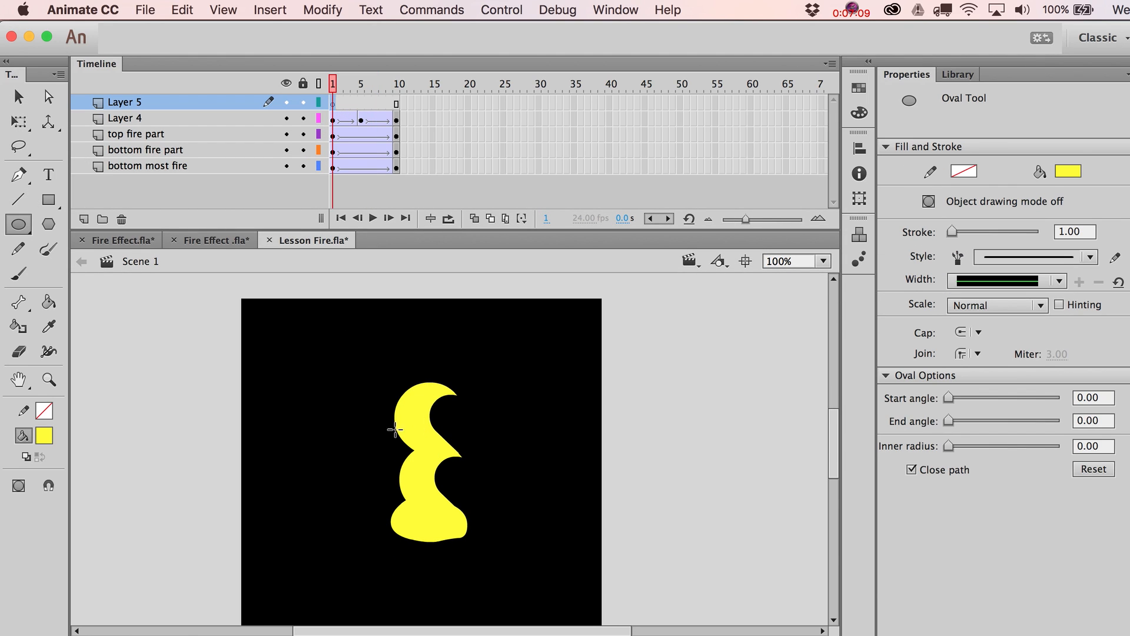
mouse_move(395, 430)
left_mouse_down()
mouse_move(429, 512)
mouse_move(423, 478)
left_mouse_up()
key("v")
left_click(404, 459)
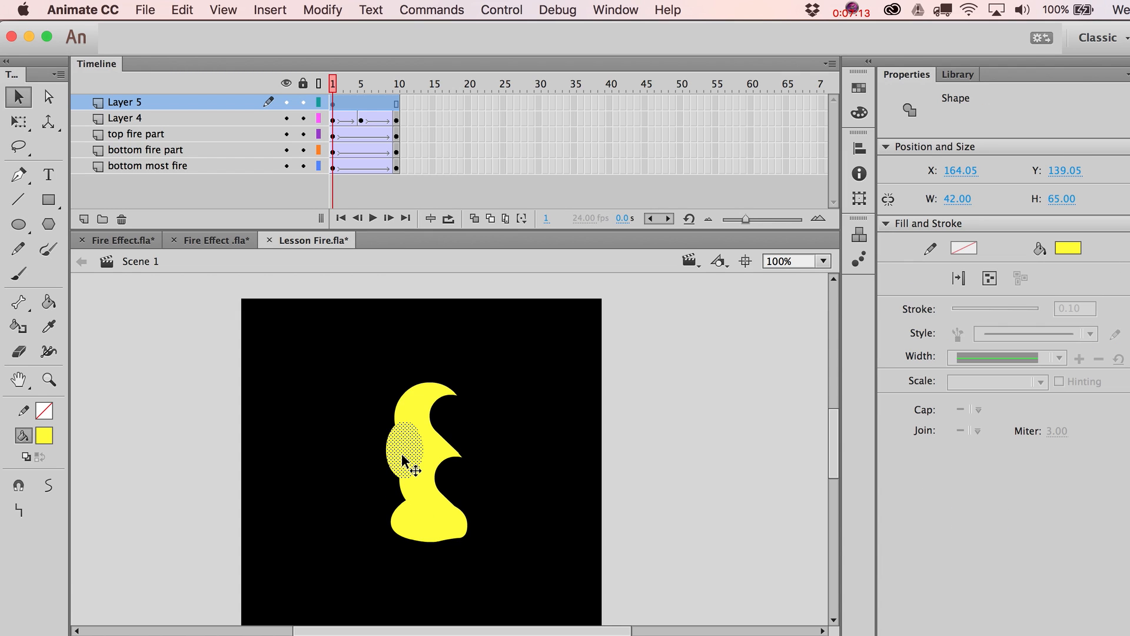
- Pull the side oval into a taller curved bulge about 45 × 108 px and convert it to a movie clip symbol named side
left_click(359, 399)
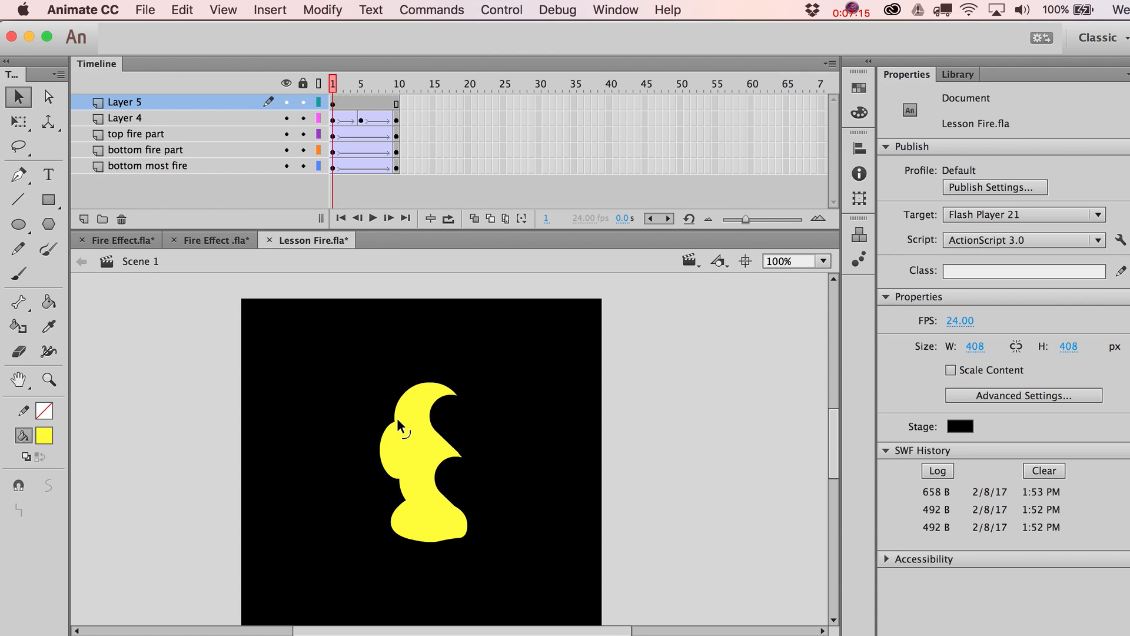
left_click(407, 487)
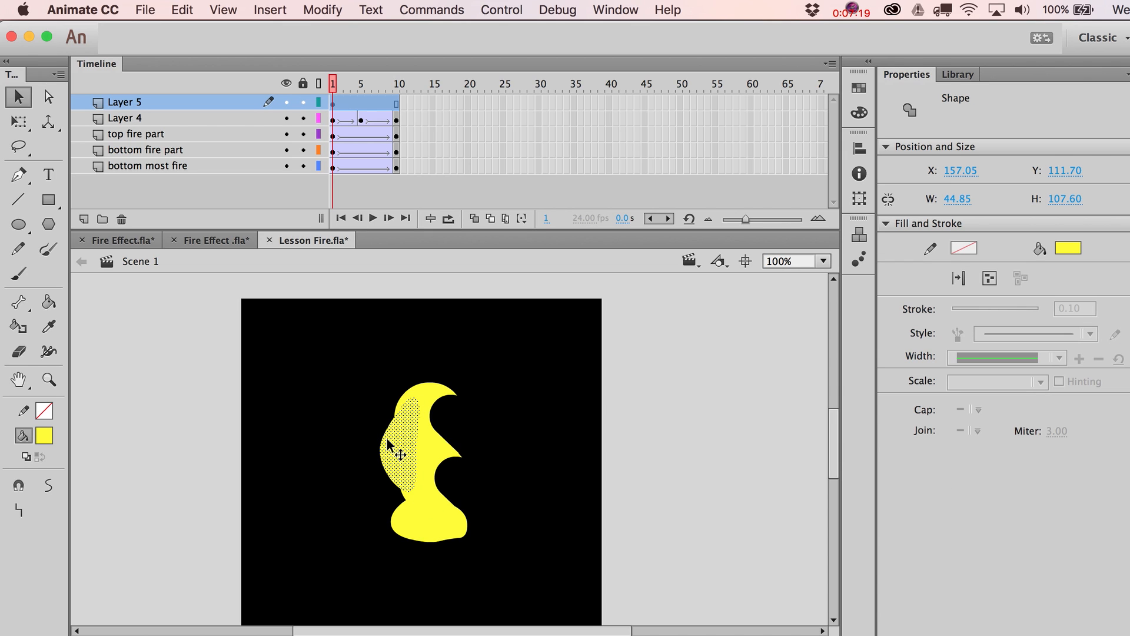
key("F8")
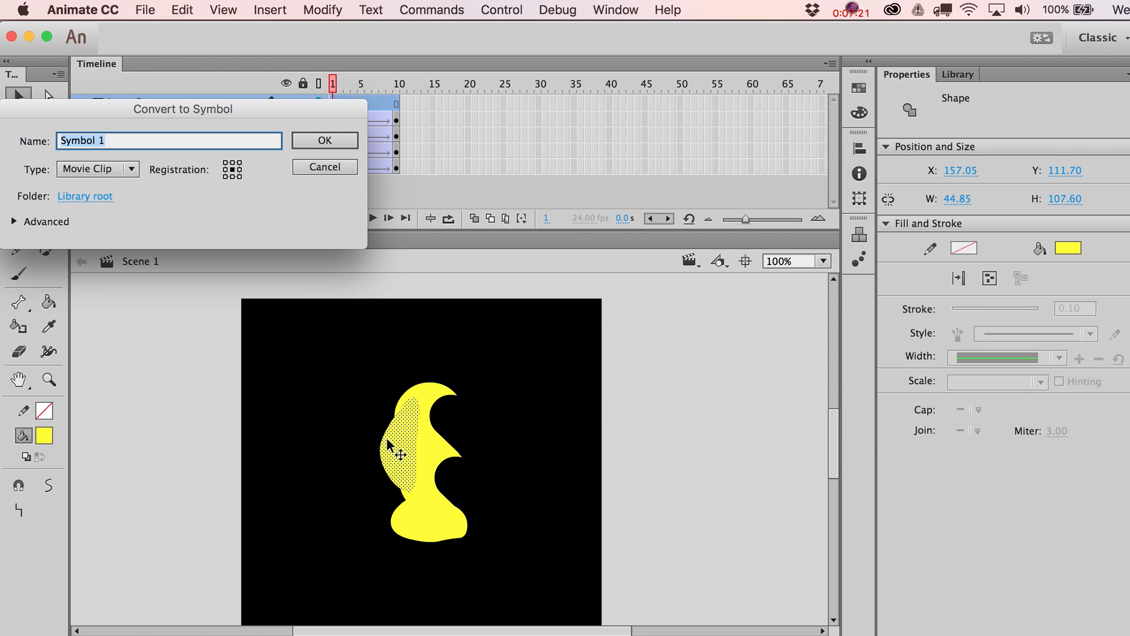
type("side")
key("Return")
- Rename Layer 5 to side and Layer 4 to part of base
left_click(142, 104)
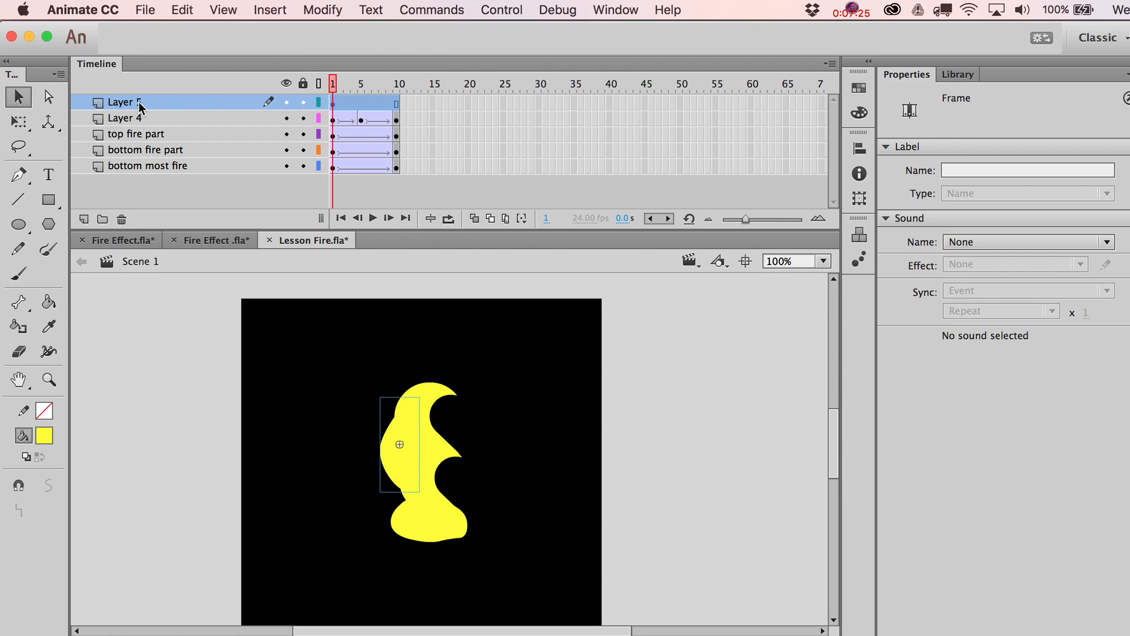
double_click(141, 104)
type("side")
key("Return")
double_click(145, 119)
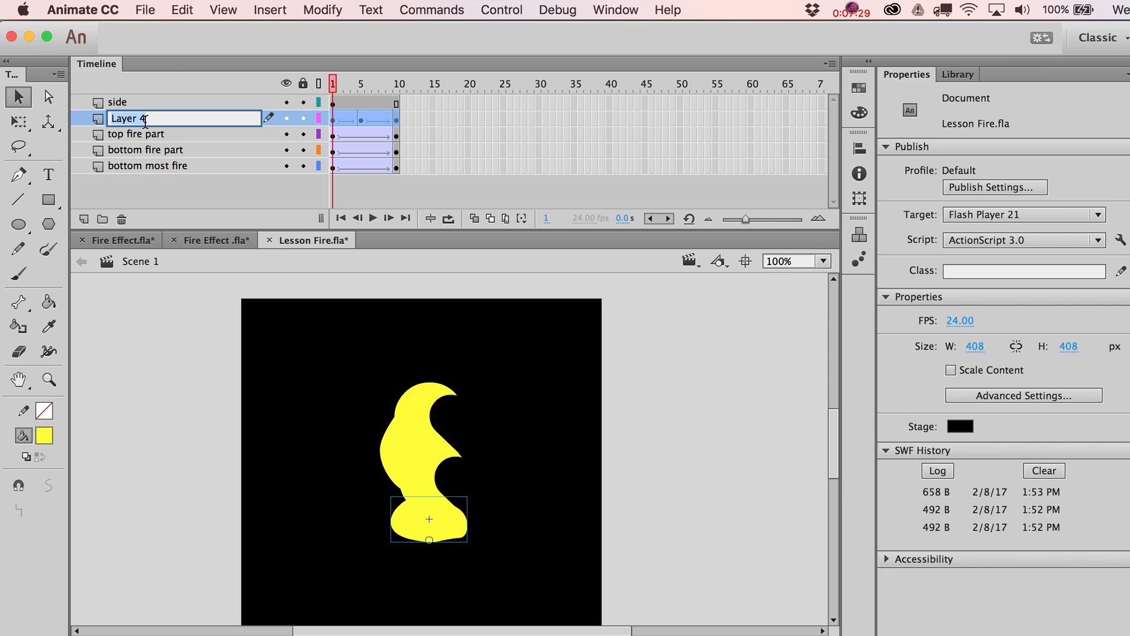
type("part of base")
key("Return")
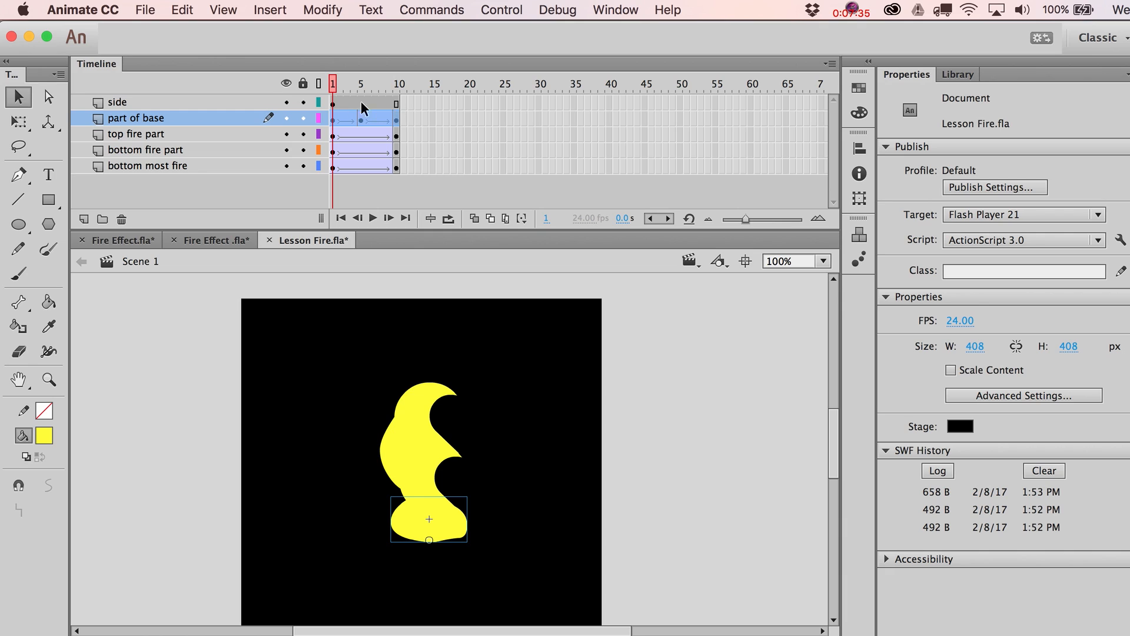
- Insert keyframes at frames 5 and 10 on the side layer
left_click(396, 105)
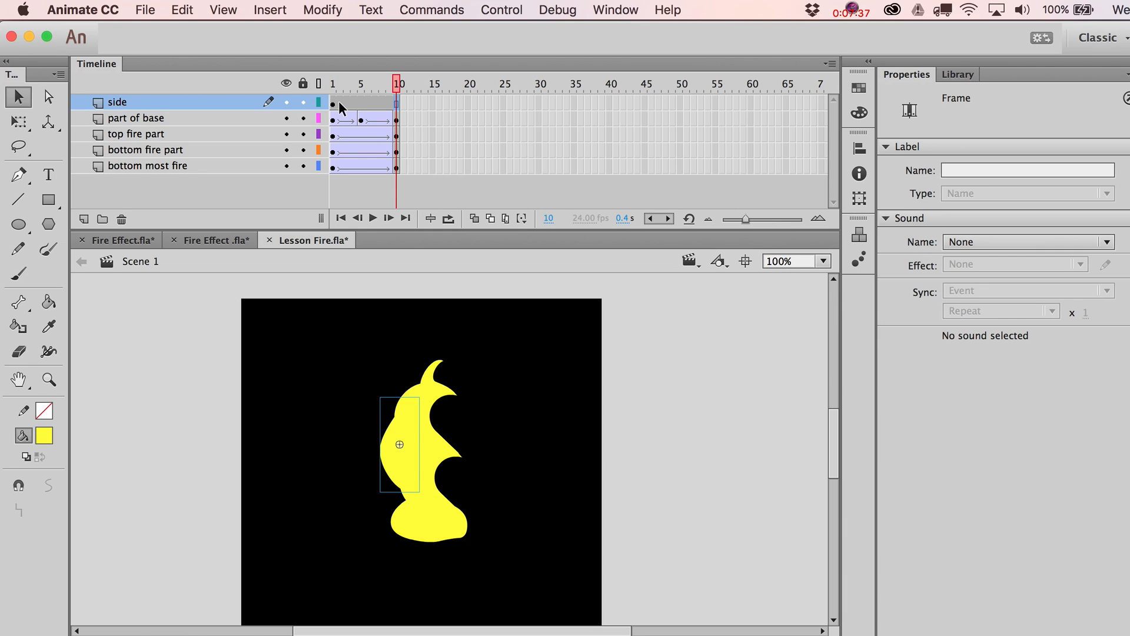
left_click(361, 106)
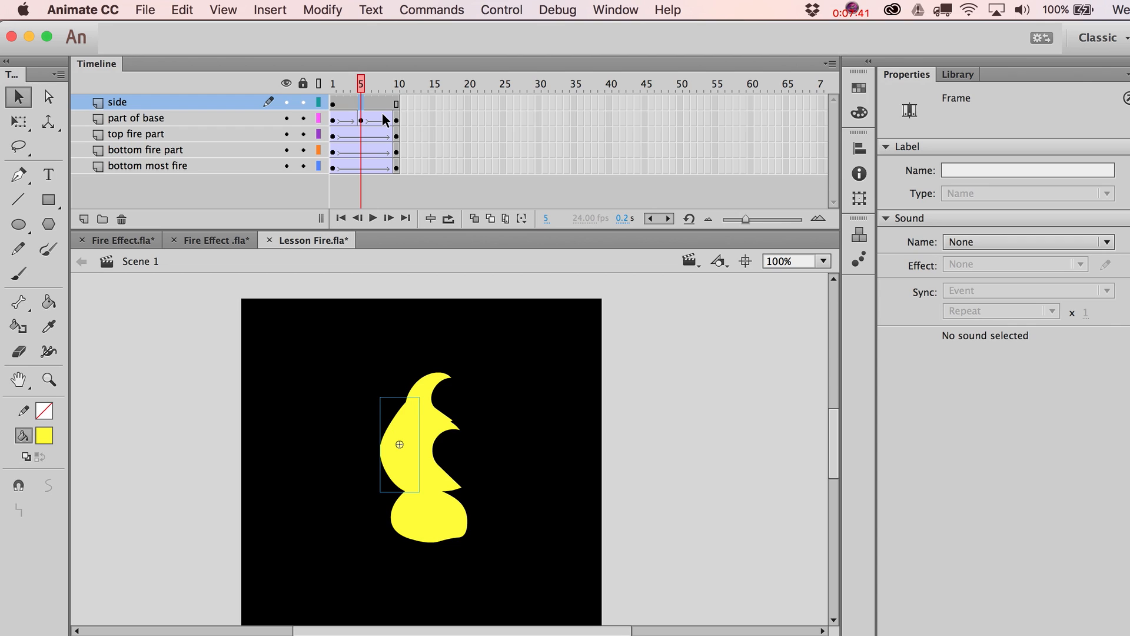
left_click(396, 105)
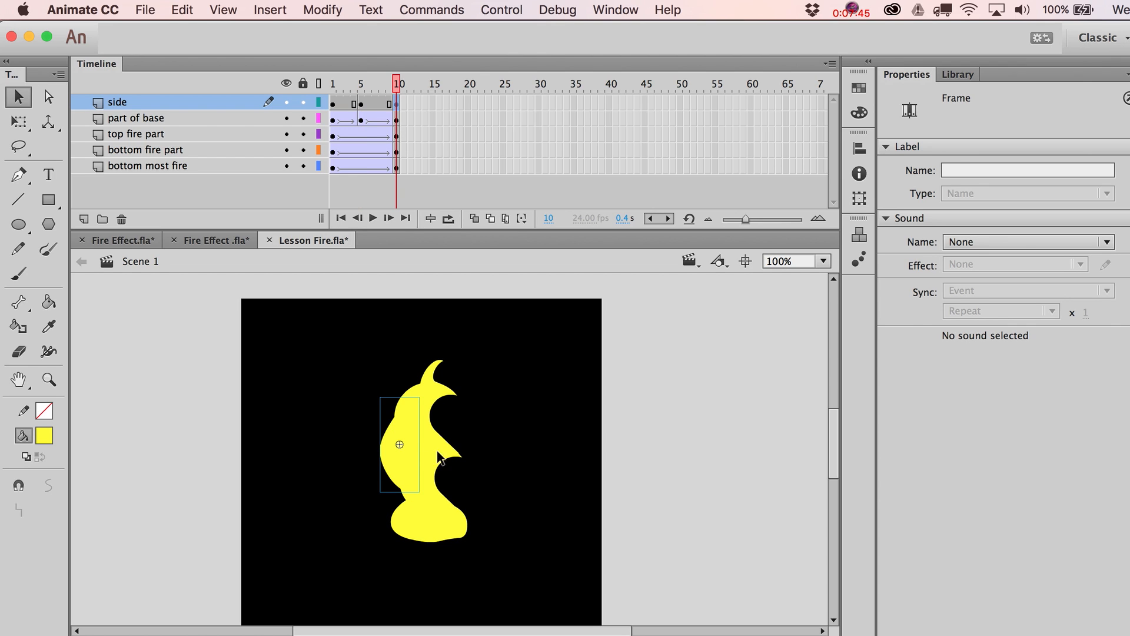
- At frame 10, shrink the side symbol, tilt it and move it up along the flame's upper crescent, to about 41 × 73 px
key("q")
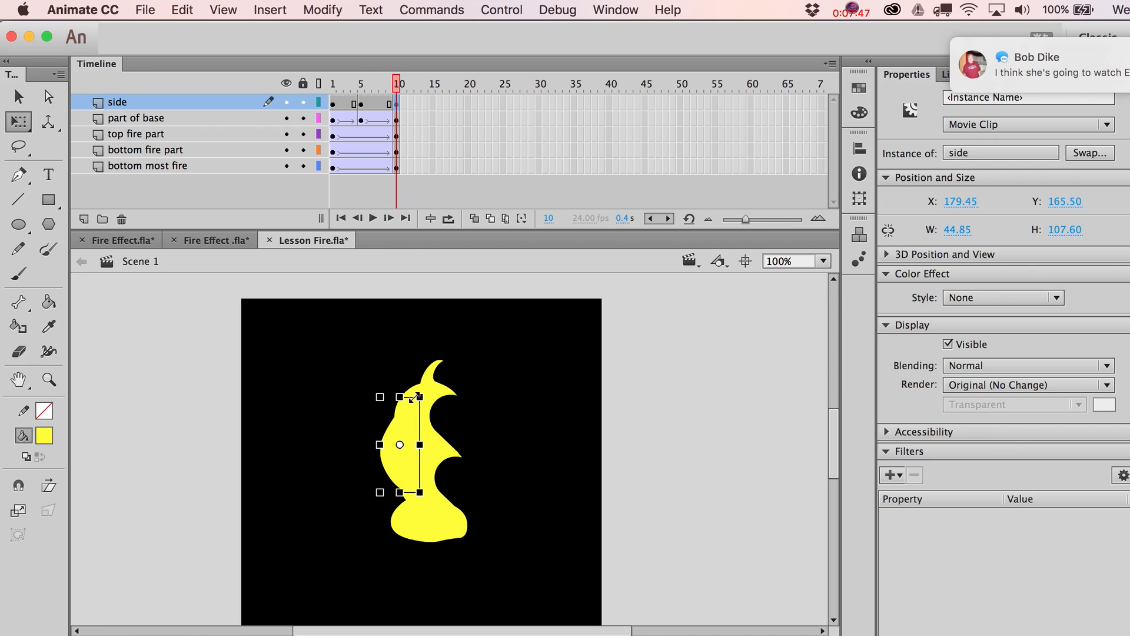
left_click_drag(414, 397, 412, 414)
key("v")
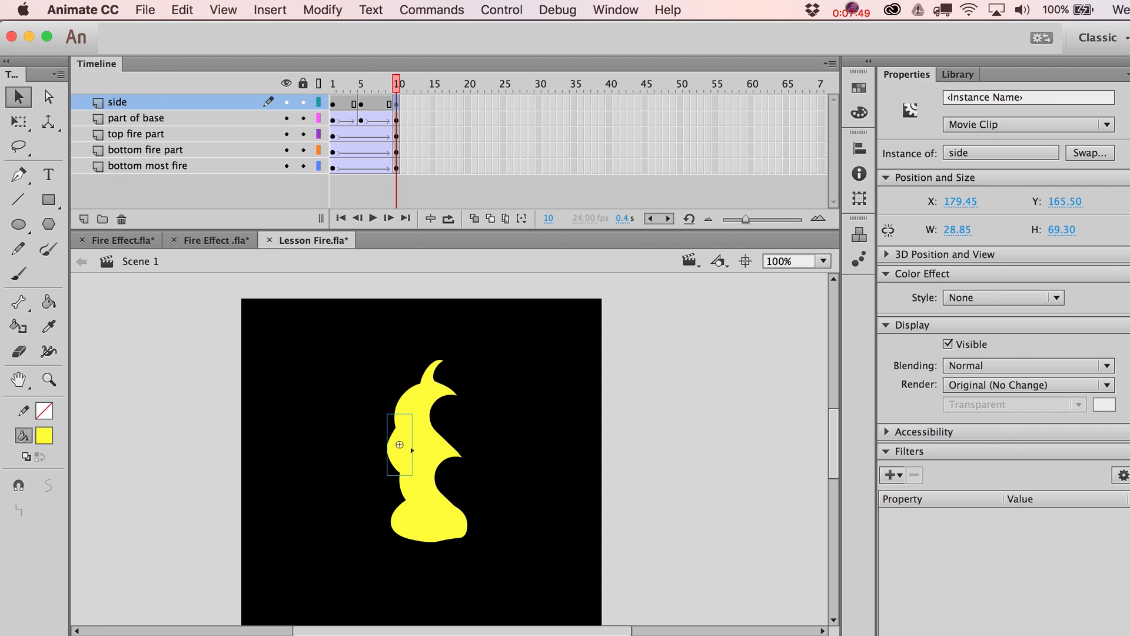
left_click_drag(394, 436, 428, 399)
key("q")
key("v")
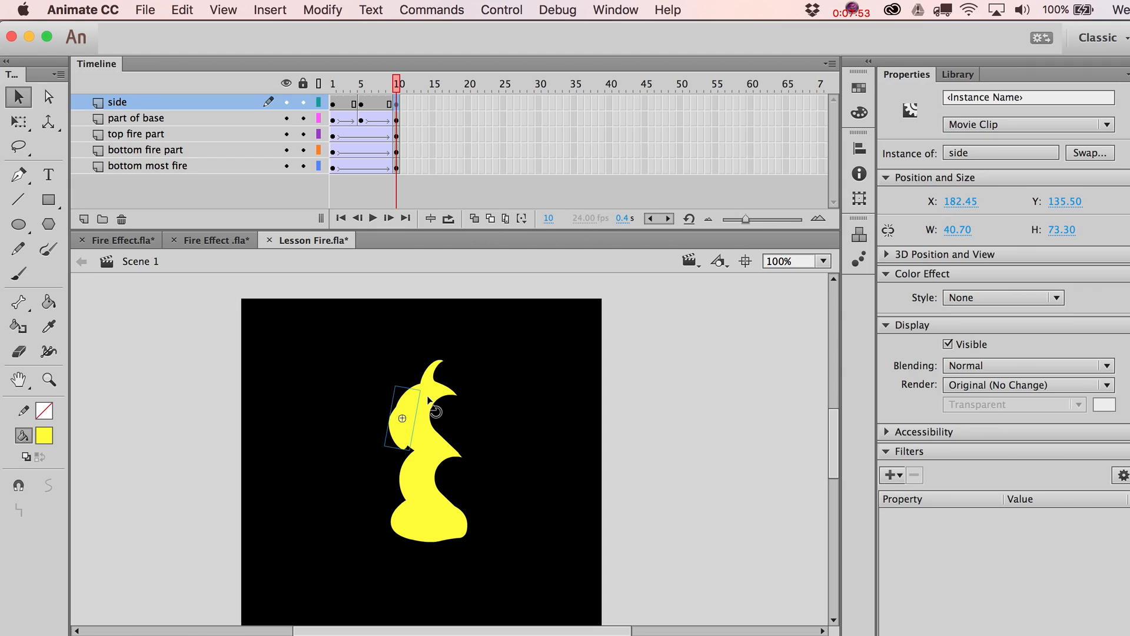
- At frame 1, skew the side symbol and move it down and right beside the flame's base, to X 189.45, Y 225.50
left_click(333, 104)
key("shift+Down")
key("shift+Down")
key("shift+Down")
key("shift+Down")
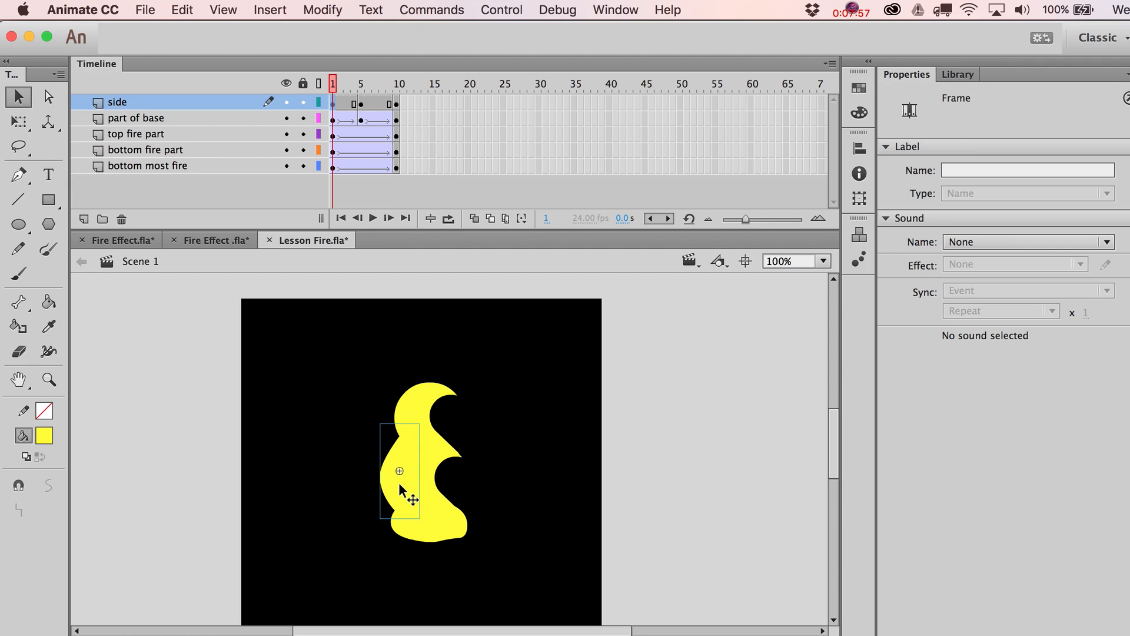
key("q")
left_click_drag(401, 436, 405, 449)
key("v")
key("shift+Down")
key("shift+Down")
key("shift+Right")
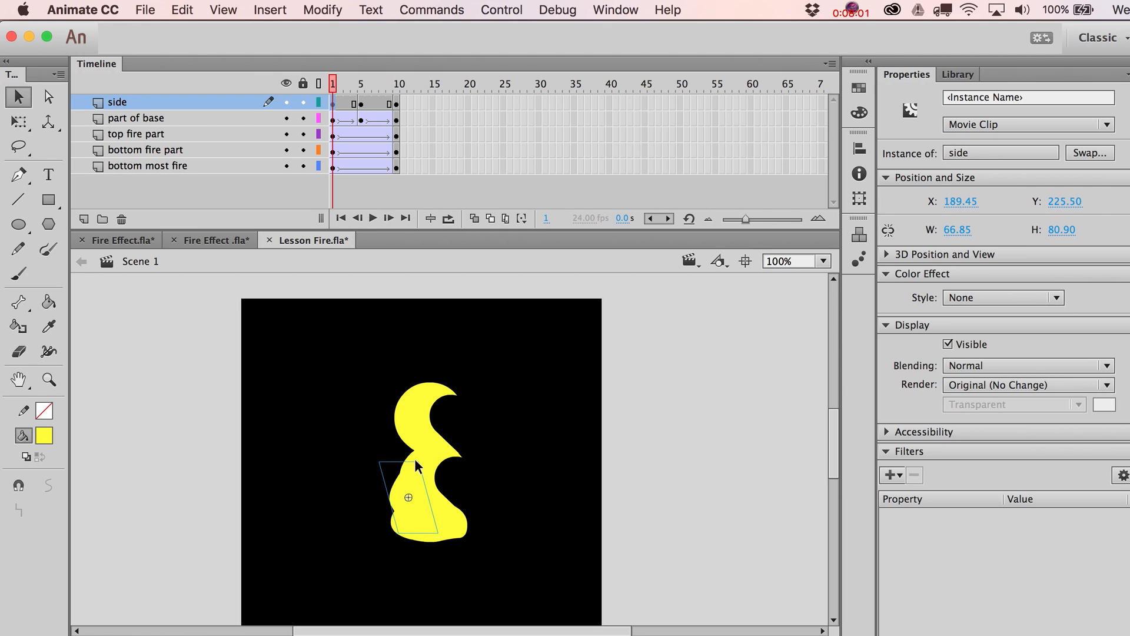
- Scale the side symbol at frame 1 down to about 39 × 47 px
key("q")
left_click_drag(431, 496, 406, 484)
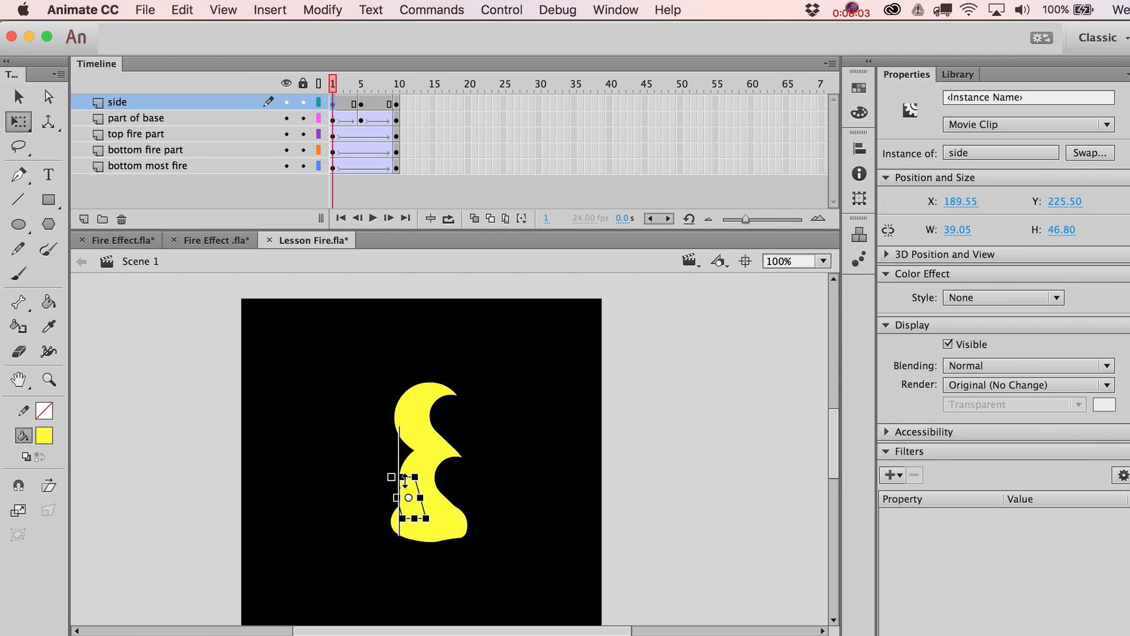
key("v")
- Create classic tweens on both spans of the side layer and scrub through the timeline to check the motion
left_click(383, 104)
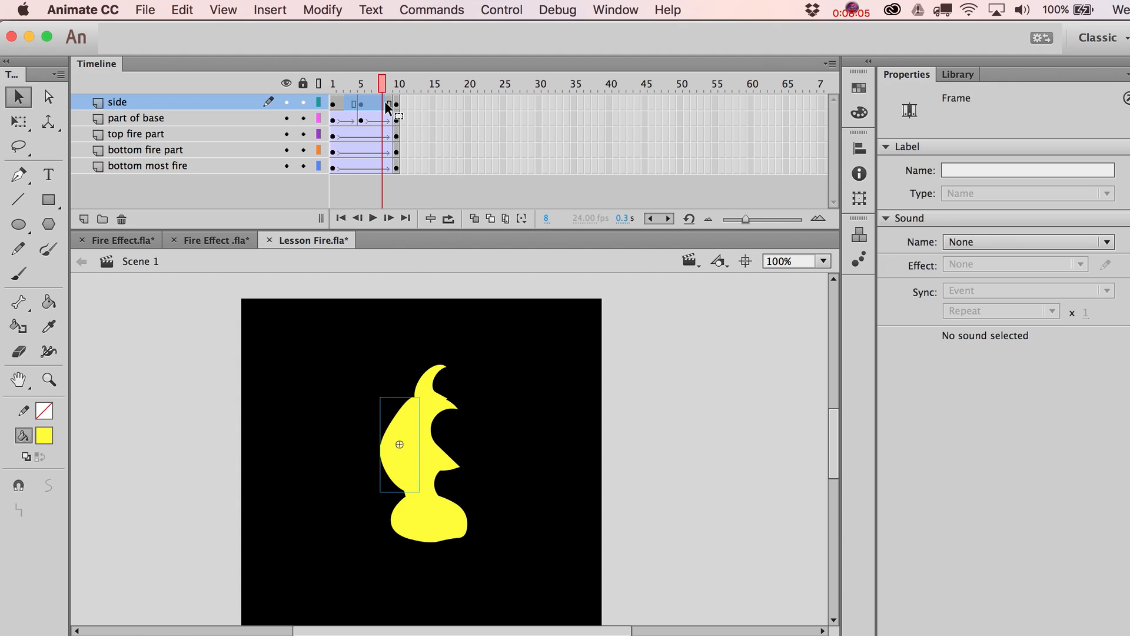
right_click(384, 104)
left_click(427, 152)
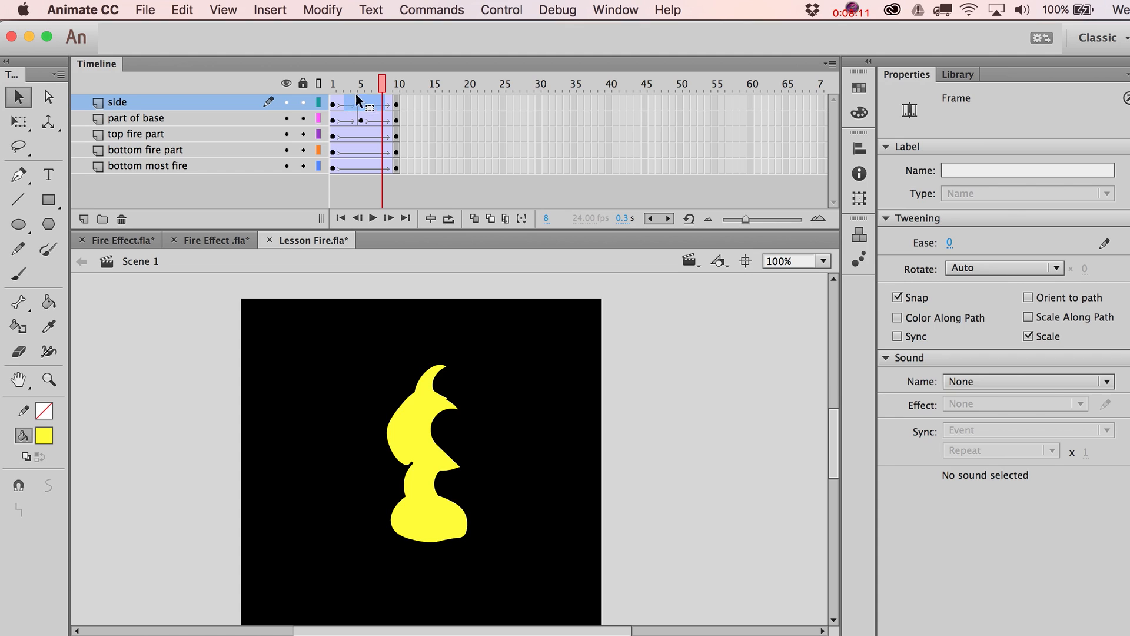
left_click_drag(380, 86, 405, 85)
left_click(339, 86)
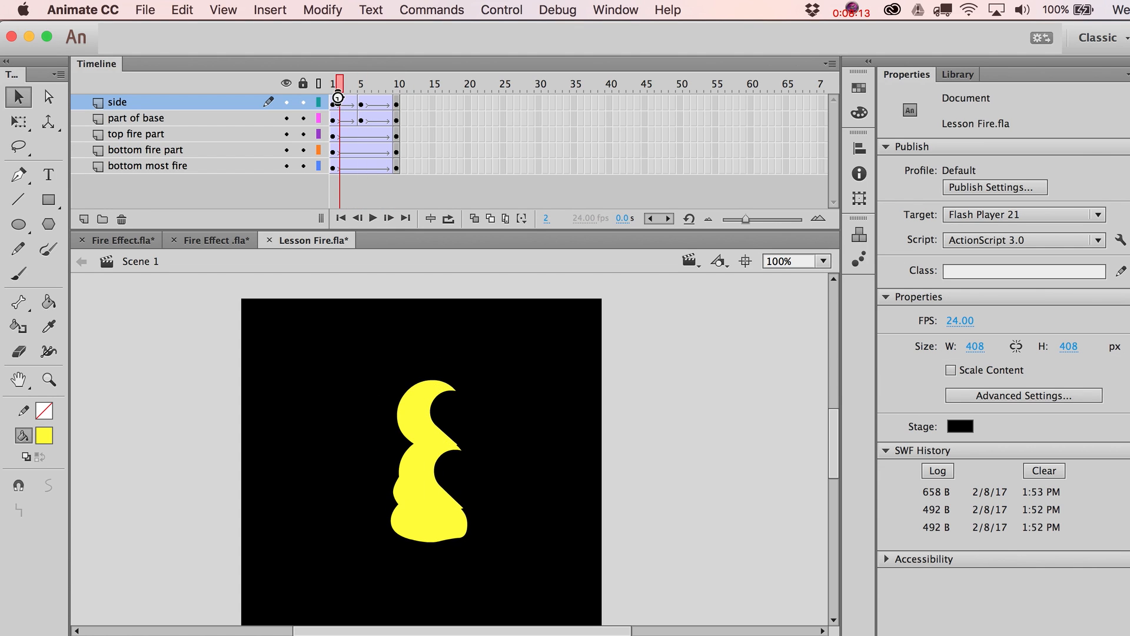
- Test the movie and scrub the timeline to frame 10 to check the side symbol's motion
key("super+Return")
left_click(339, 86)
left_click_drag(339, 86, 400, 82)
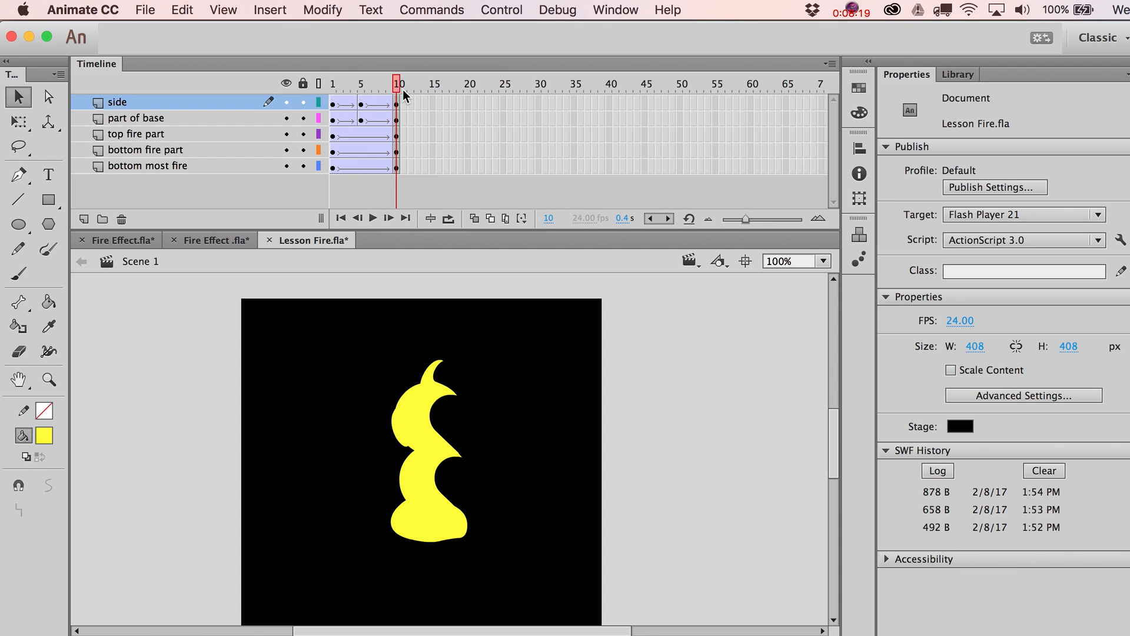
- At frame 10, scale the side symbol down to about 34 × 62 px and nudge it to X 187.45, Y 128.50
left_click(396, 104)
key("q")
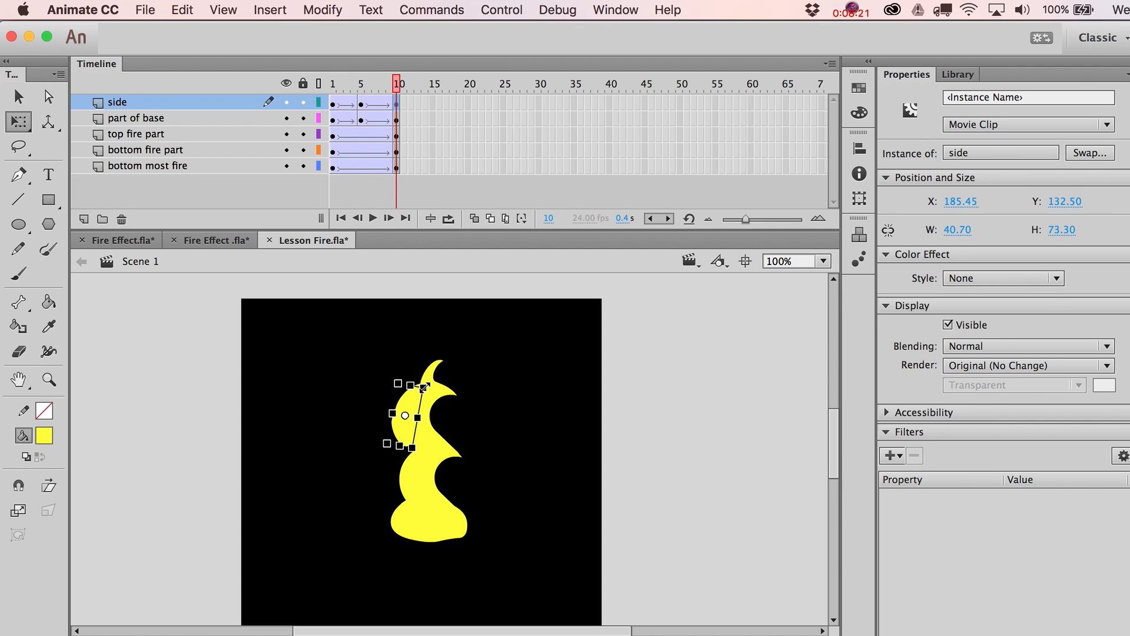
left_click_drag(423, 389, 422, 390)
key("v")
key("Right")
key("Right")
key("Up")
key("Up")
key("Up")
key("Up")
key("Up")
key("Up")
key("Up")
key("Up")
key("Up")
key("Up")
key("Up")
key("Up")
key("Up")
key("Up")
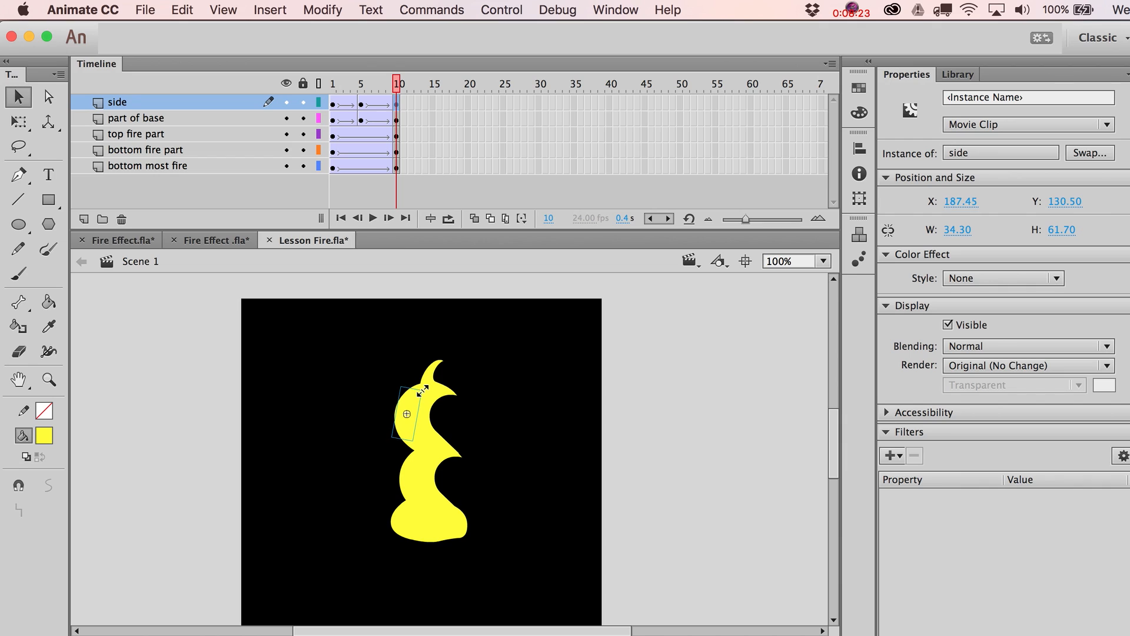
key("shift+Down")
key("shift+Down")
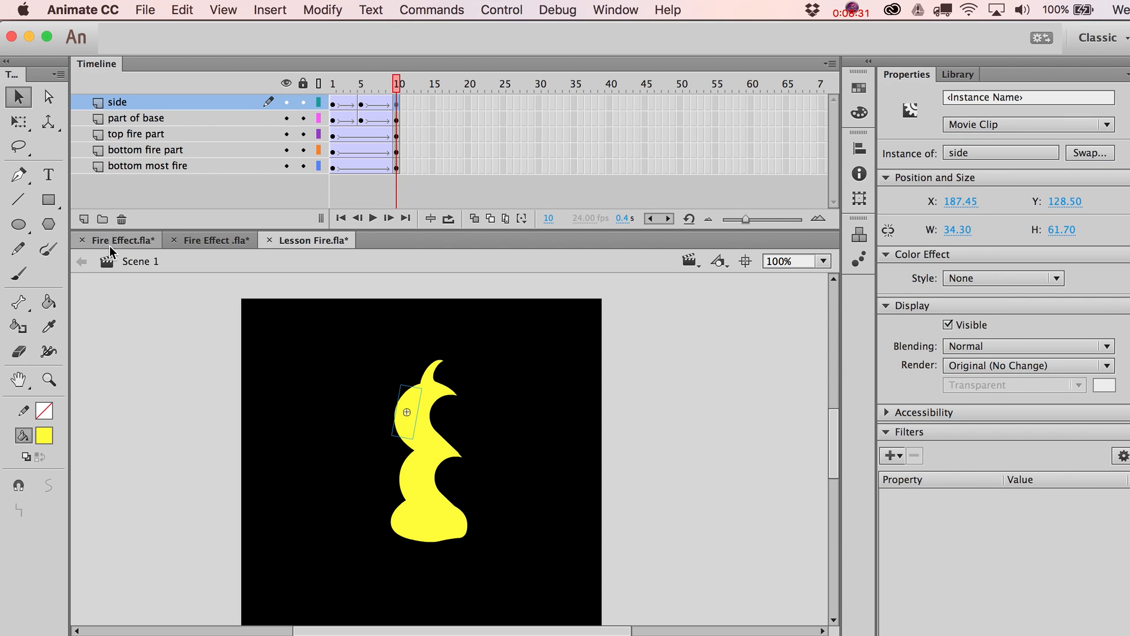
- Add a new layer on top and duplicate the side layer's tweened frames onto it, starting at frame 5
left_click(86, 218)
key("Return")
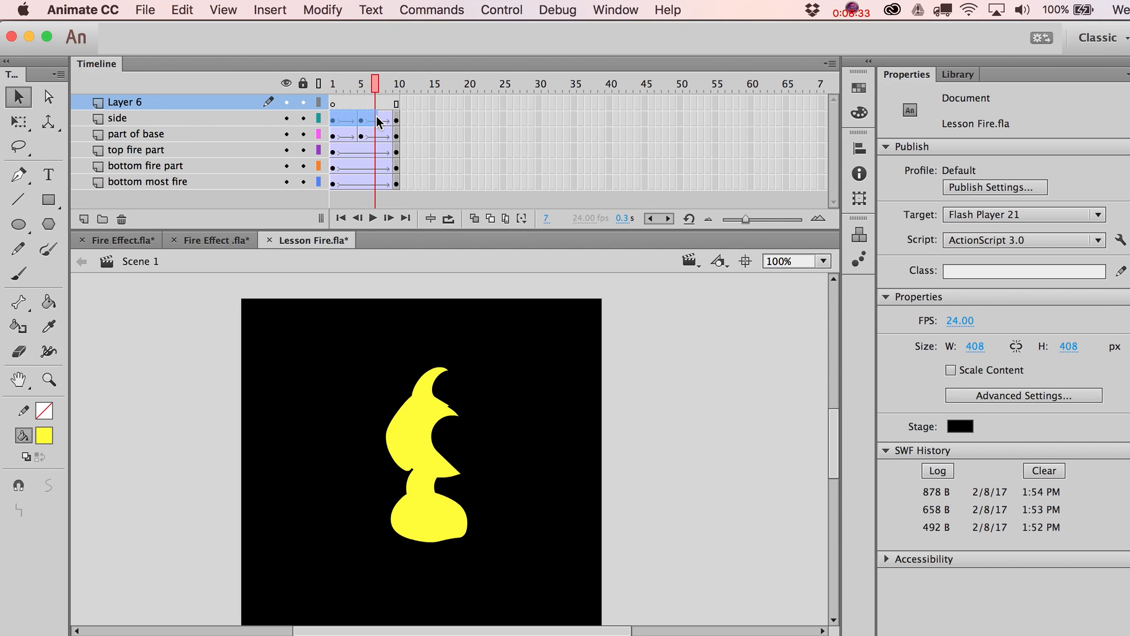
left_click(358, 120)
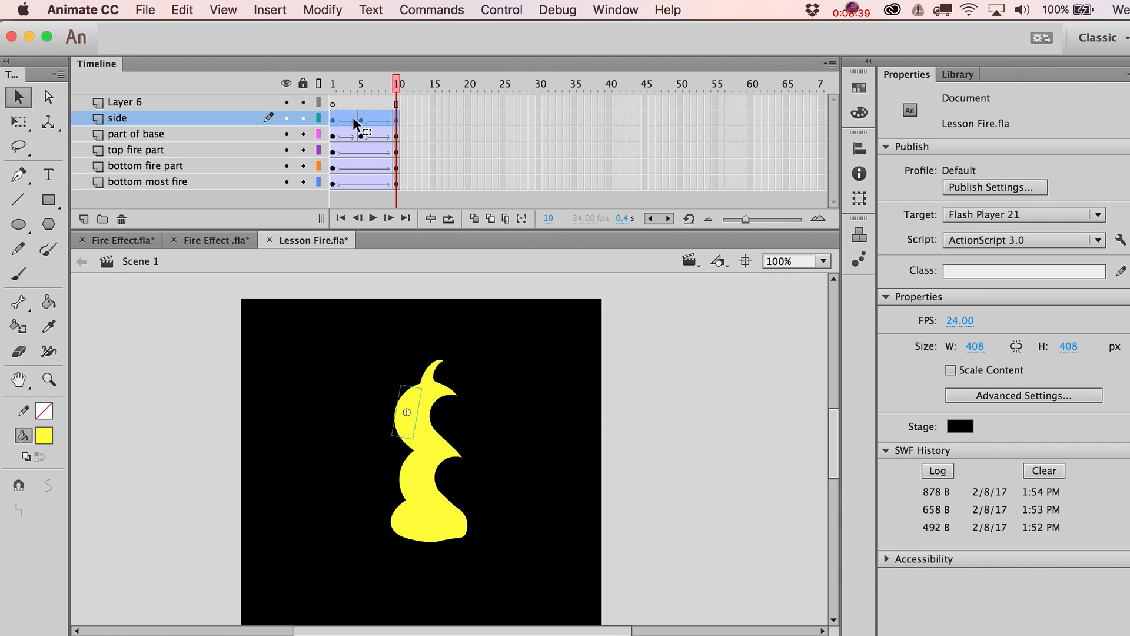
left_click_drag(368, 118, 393, 100)
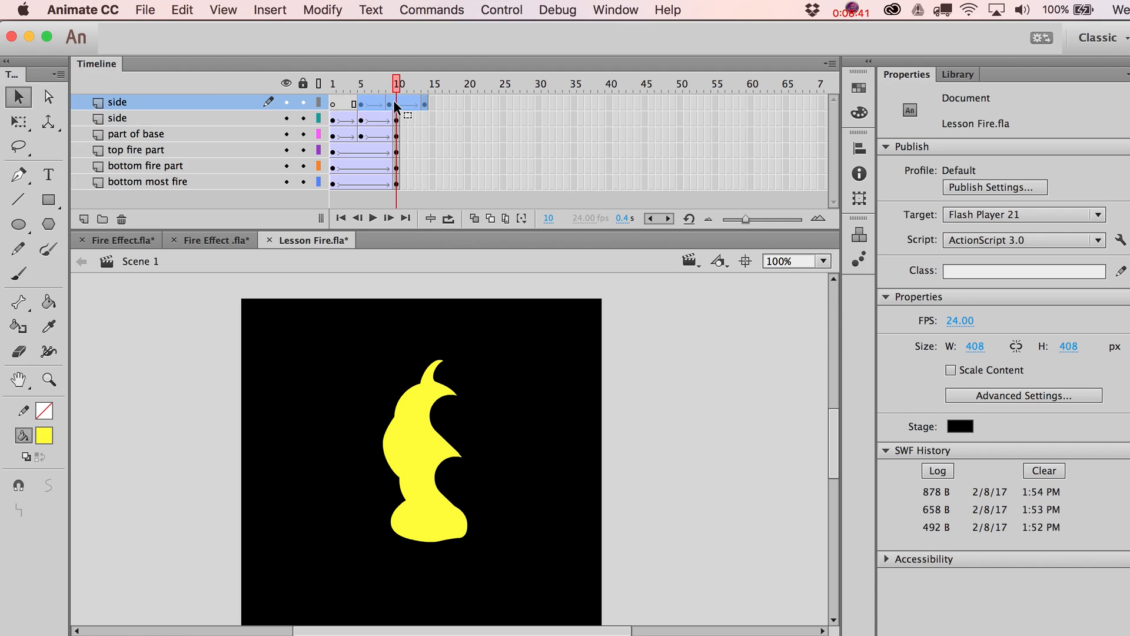
- Insert a keyframe at frame 10 of the duplicated side layer to split its second tween
left_click(396, 104)
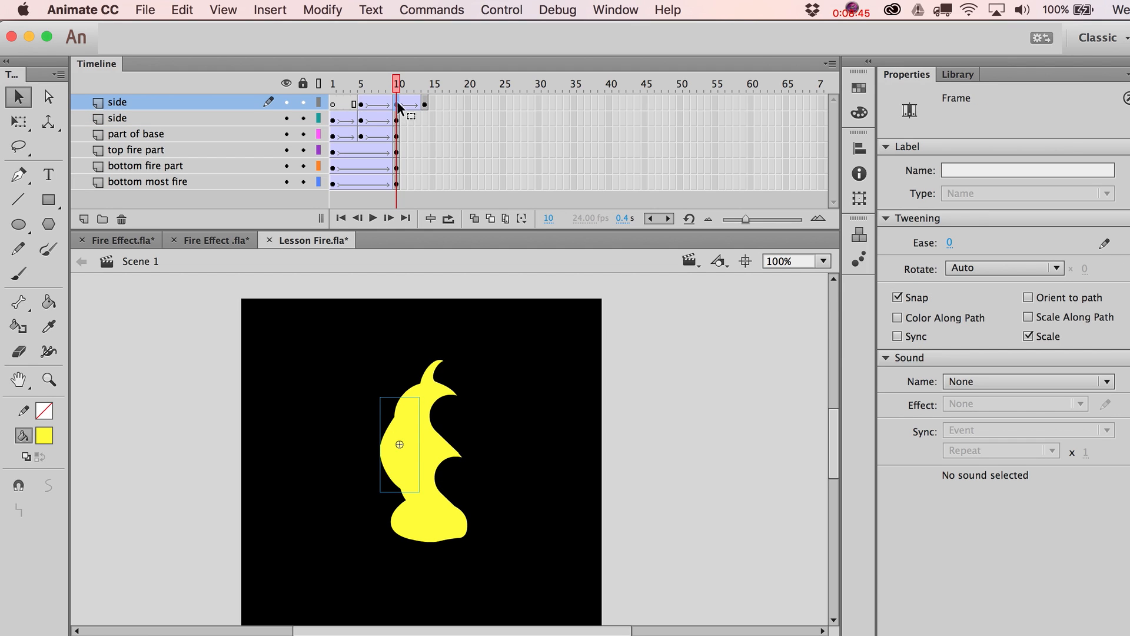
left_click_drag(397, 101, 391, 101)
left_click(397, 101)
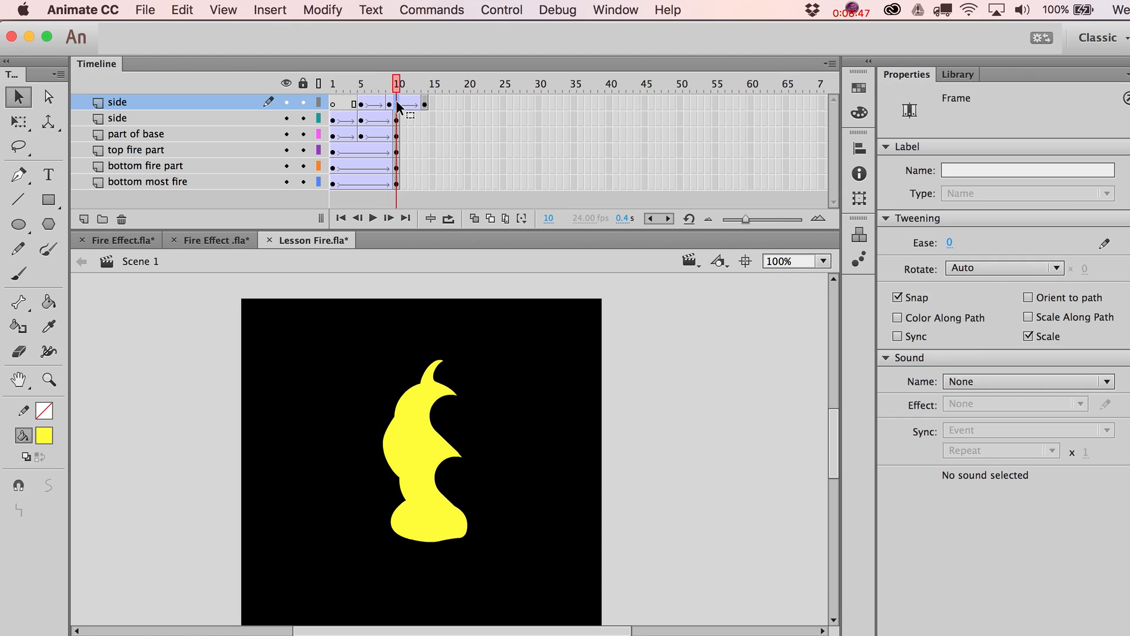
key("F6")
- Rearrange the duplicated side tweens to play second half first within frames 1 to 10, and remove both side layers' extra frames past 10
left_click_drag(426, 100, 469, 114)
left_click(414, 91)
left_click(439, 117)
right_click(429, 105)
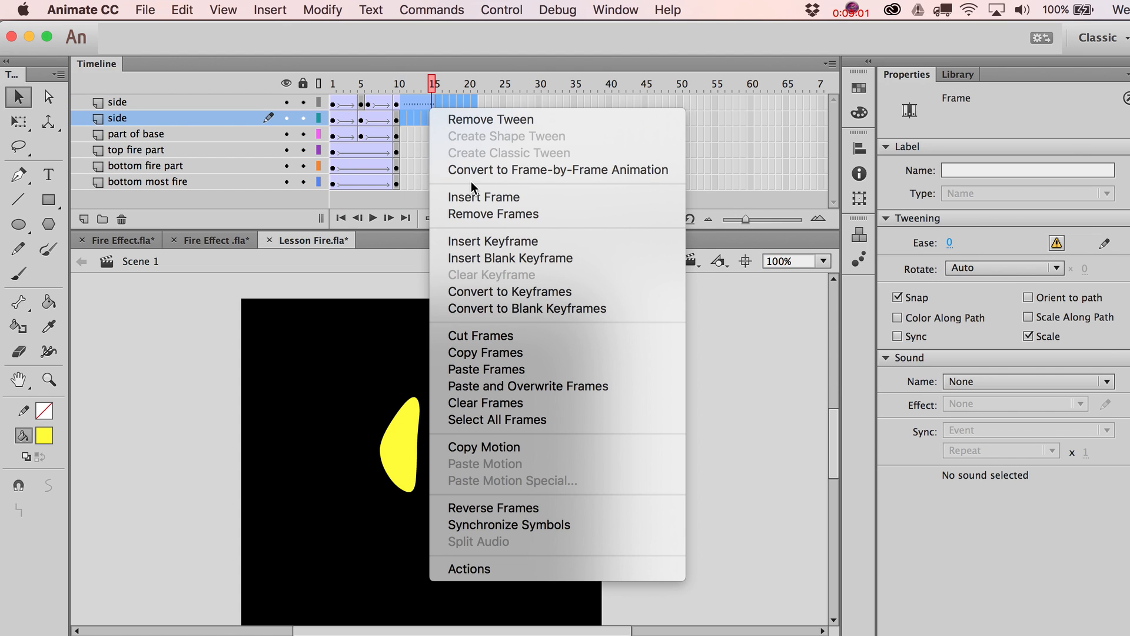
left_click(472, 214)
- Test the movie and lengthen all layers to 14 frames by inserting two frames in each half of the animation
key("super+Return")
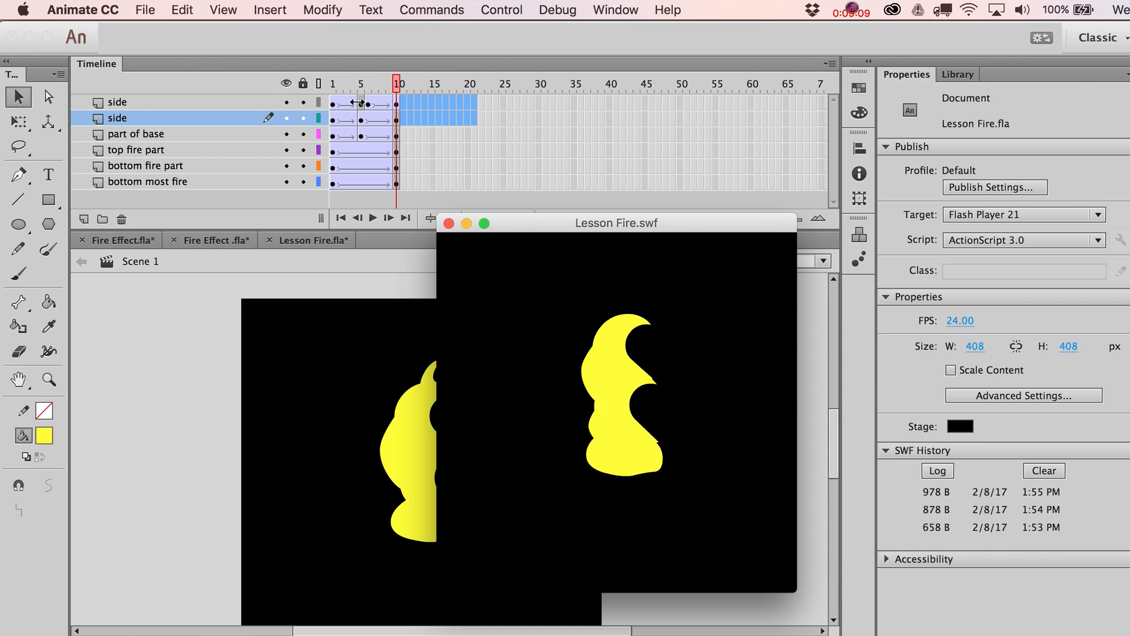
key("super+w")
left_click_drag(349, 104, 350, 201)
key("F5")
key("F5")
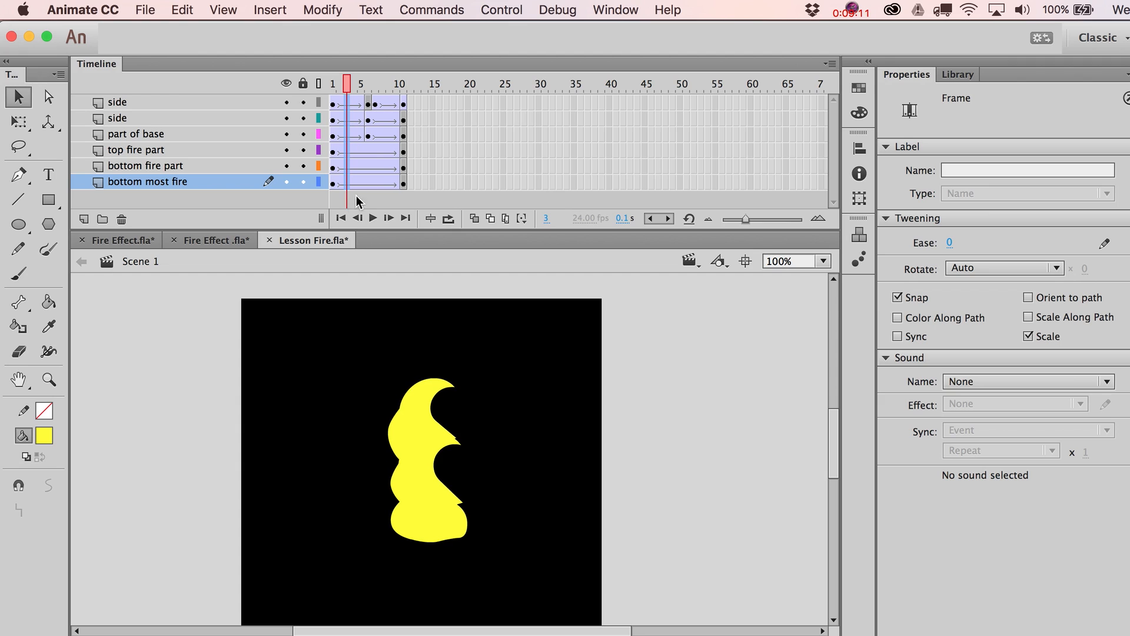
left_click_drag(391, 105, 393, 203)
key("F5")
key("F5")
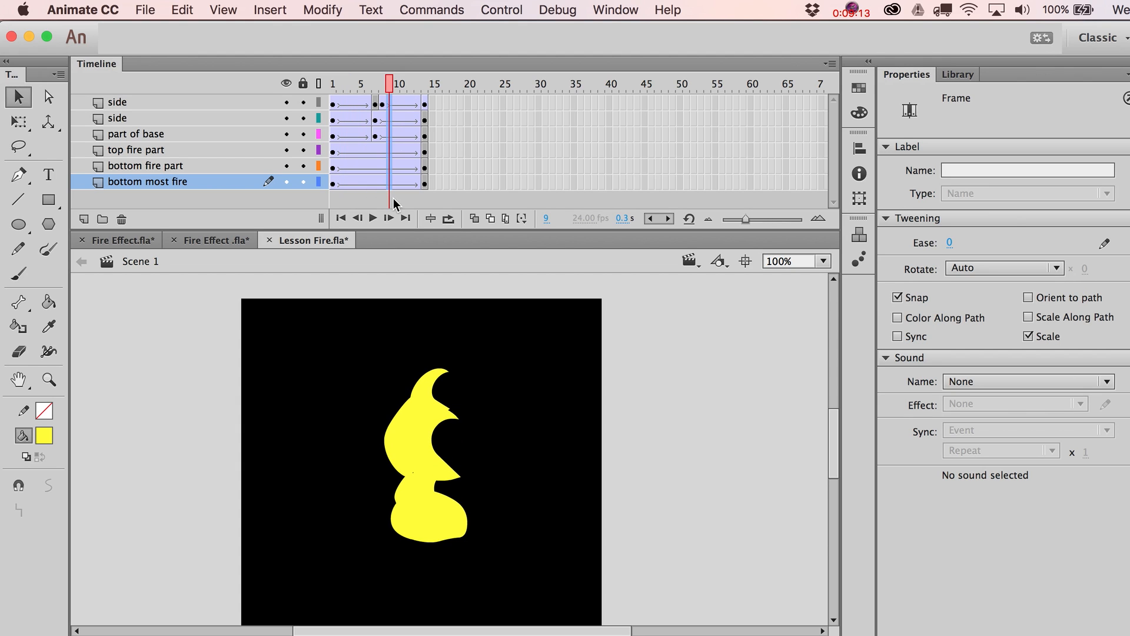
- Test the lengthened movie and watch the slower flame motion
left_click_drag(391, 83, 361, 184)
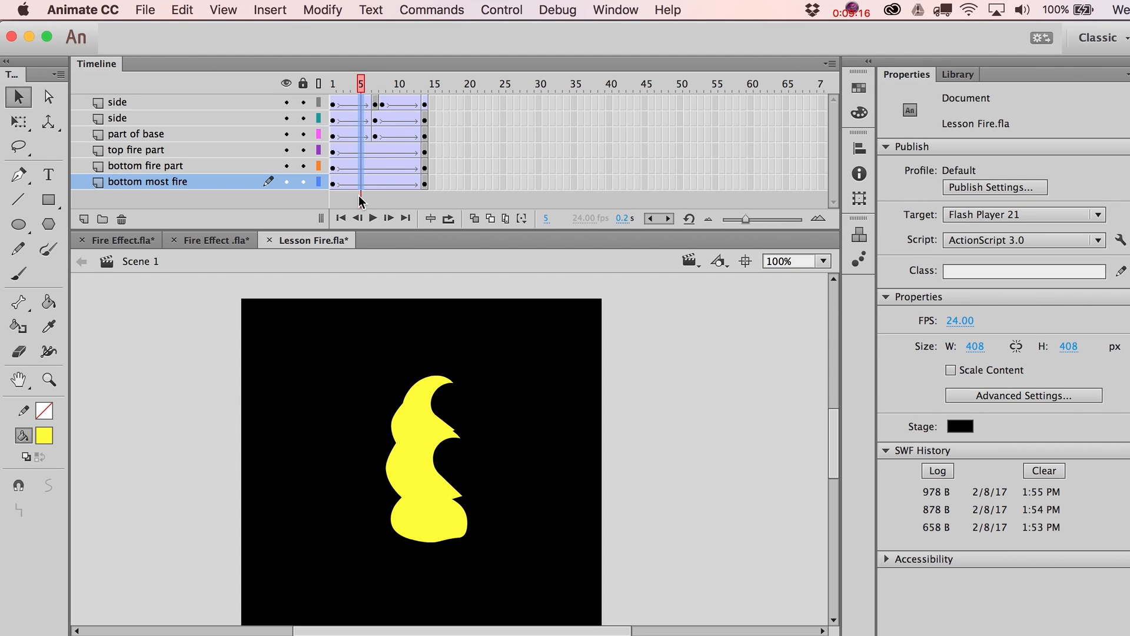
right_click(361, 118)
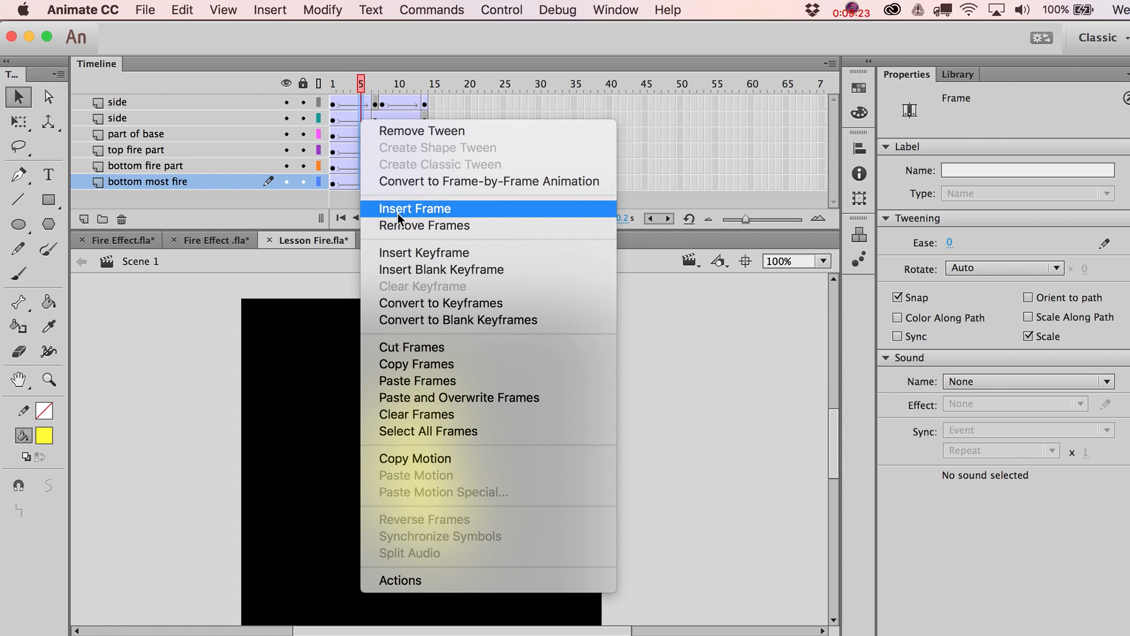
left_click(539, 268)
key("super+Return")
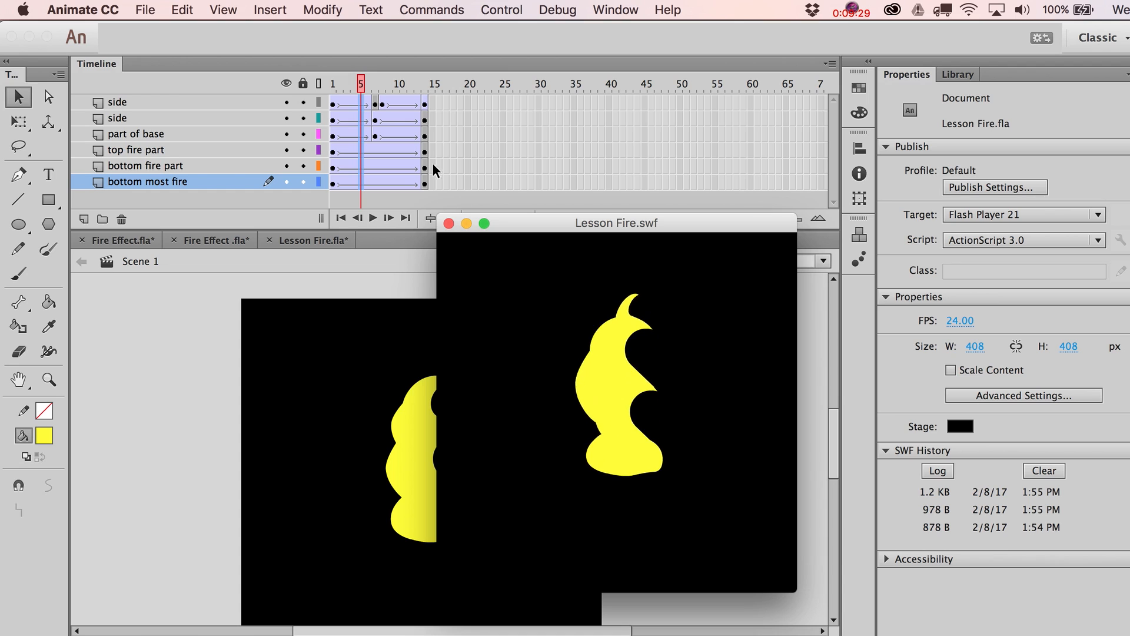
key("super+w")
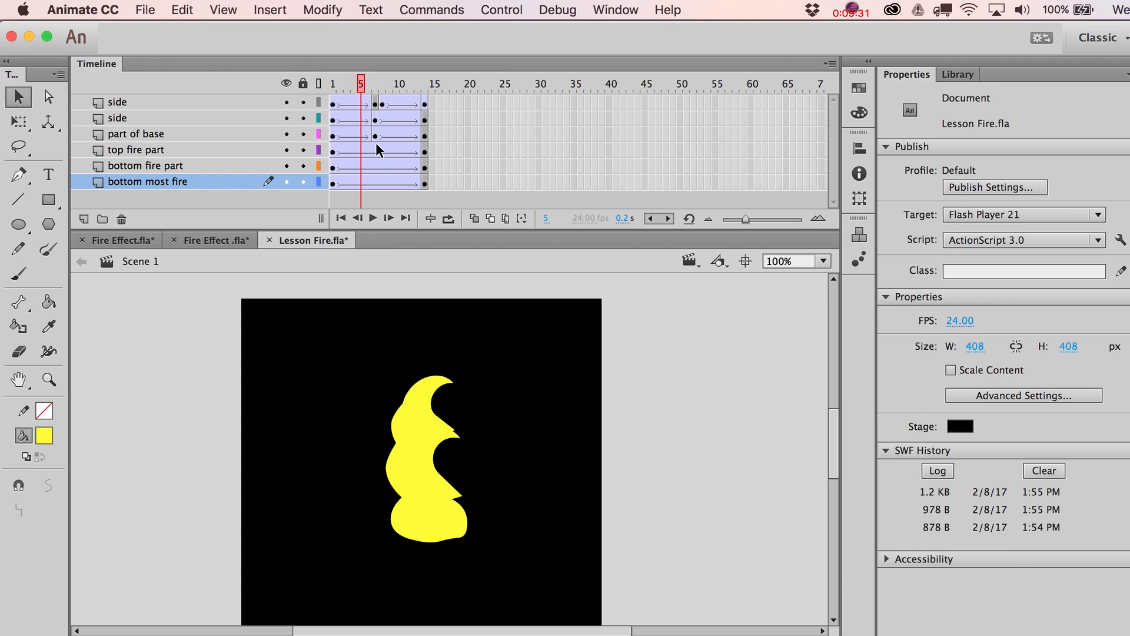
- At frame 7 of the part of base layer, stretch the base symbol upward to 92 px tall and test the movie
left_click(375, 135)
key("q")
left_click(453, 500)
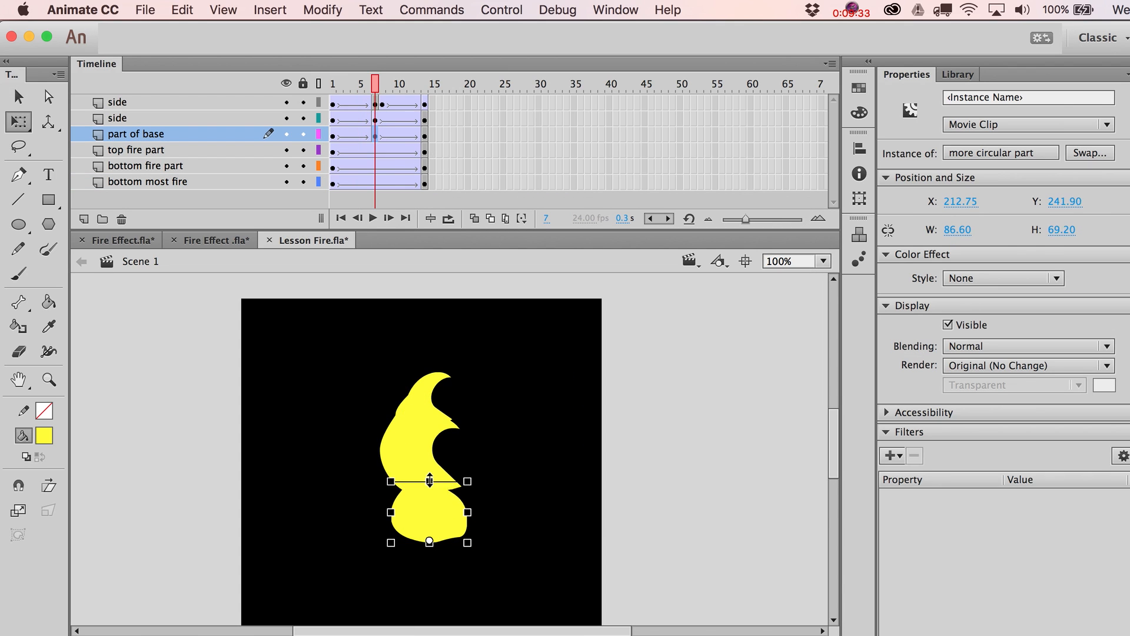
left_click_drag(430, 481, 428, 463)
key("super+Return")
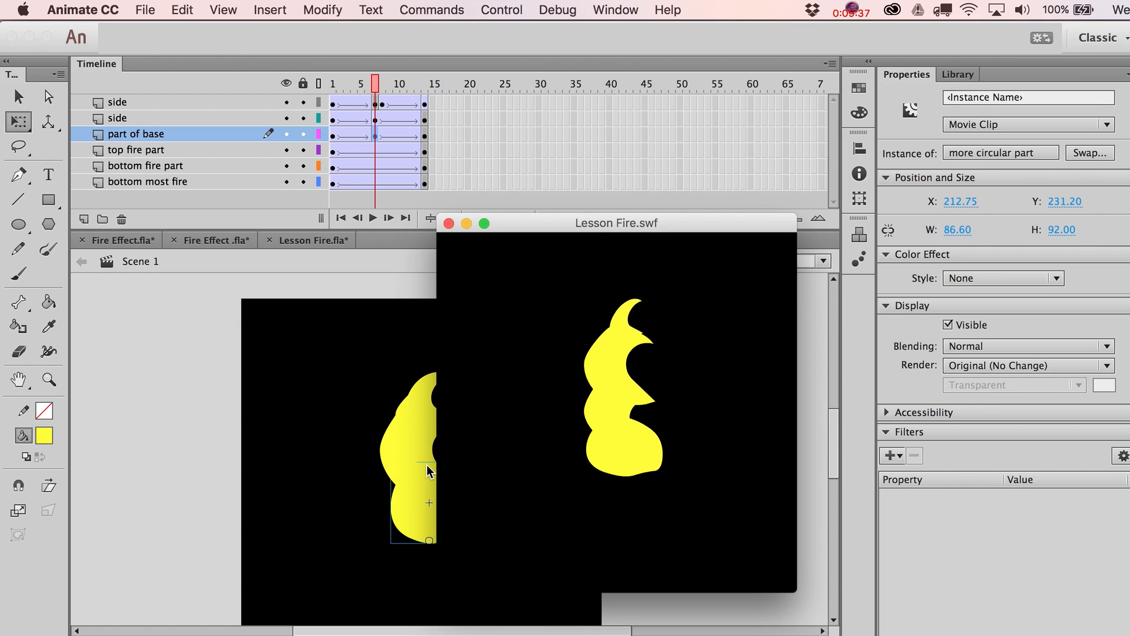
key("super+w")
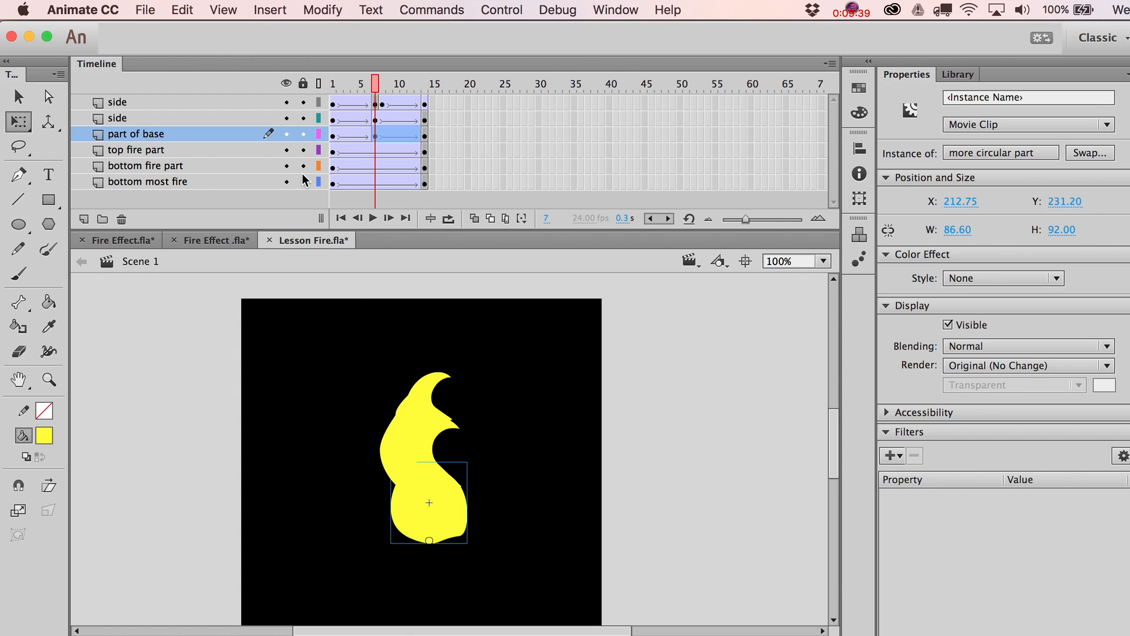
- Duplicate the part of base frames onto a new layer above it, and set all other layers to locked outlines
left_click(84, 219)
left_click_drag(335, 151, 384, 135)
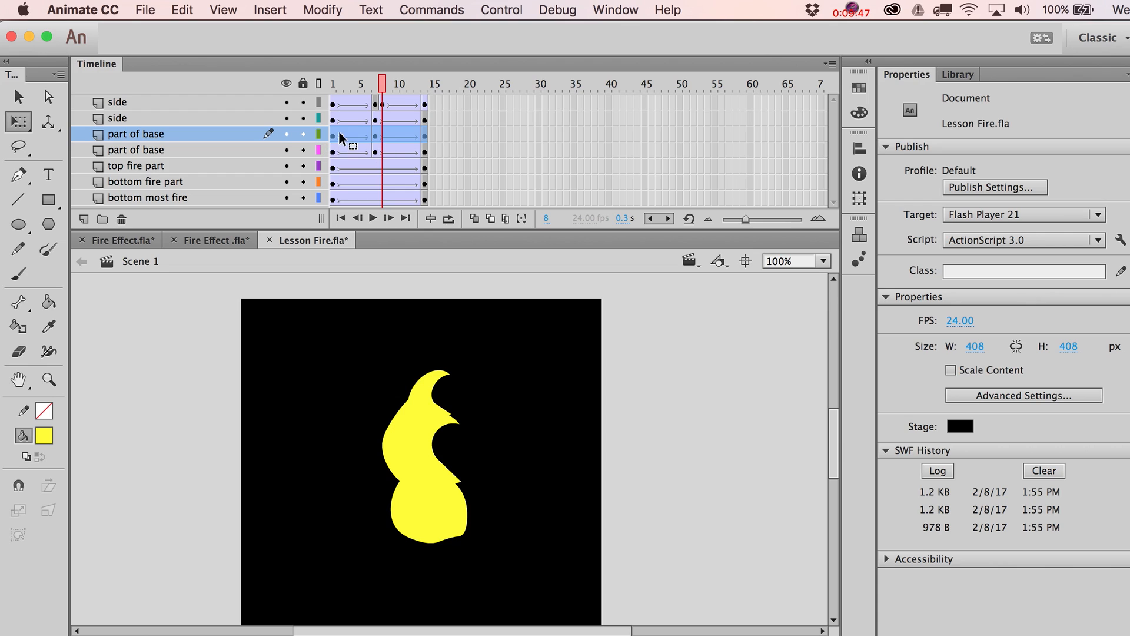
left_click(306, 85)
left_click(319, 85)
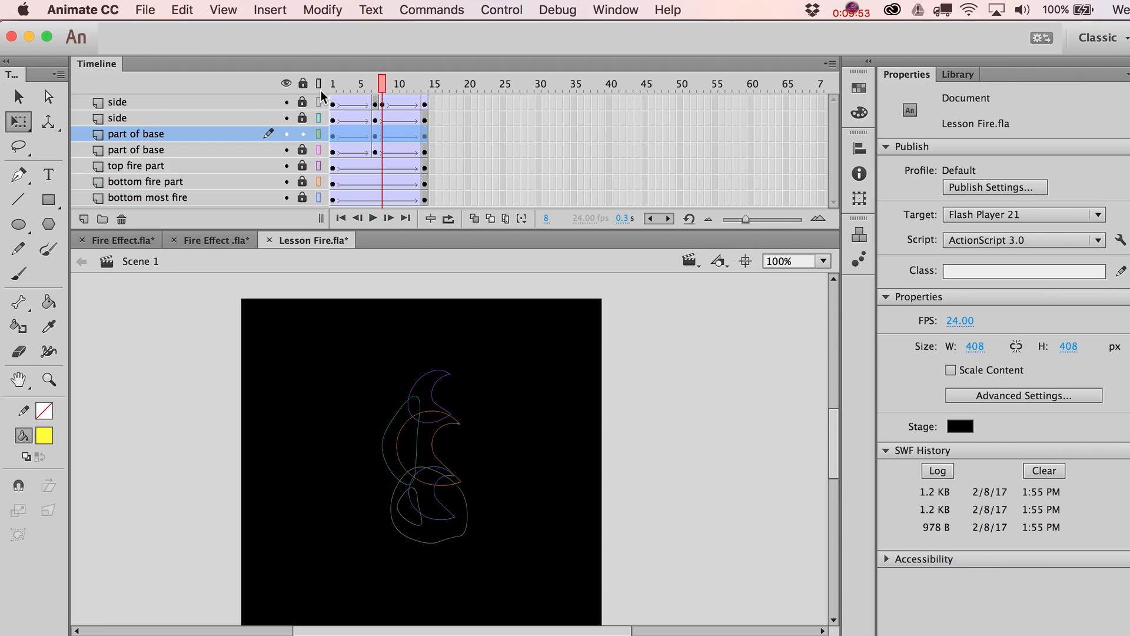
left_click(318, 134)
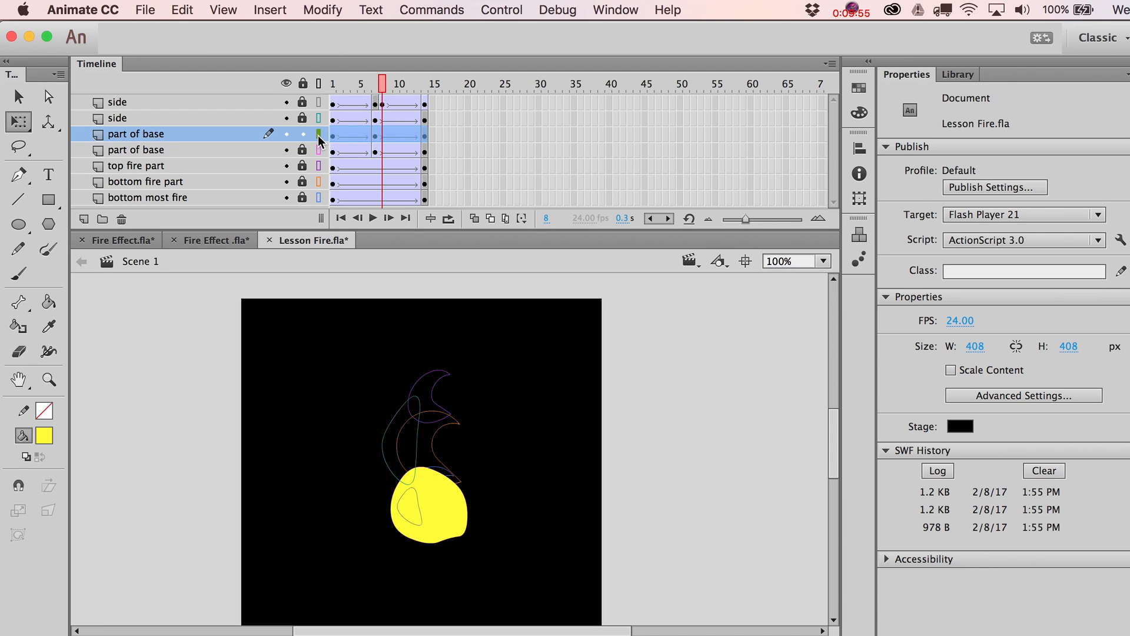
- Enable Edit Multiple Frames for the duplicated base layer and extend its range across frames 1 to 14
left_click(334, 136)
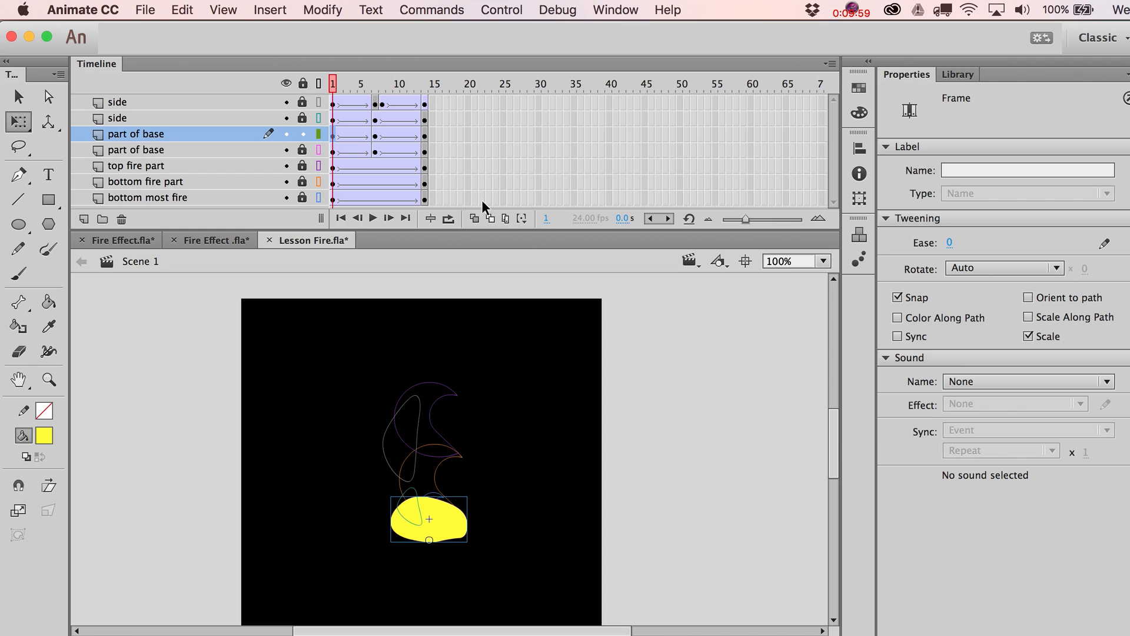
left_click(506, 219)
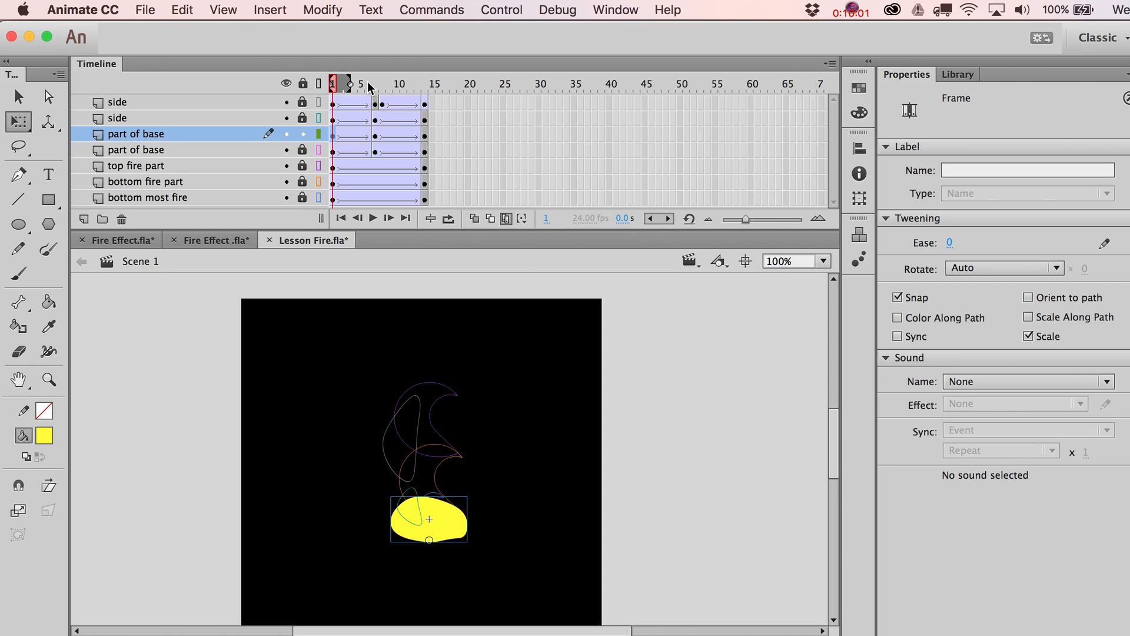
left_click_drag(355, 83, 436, 82)
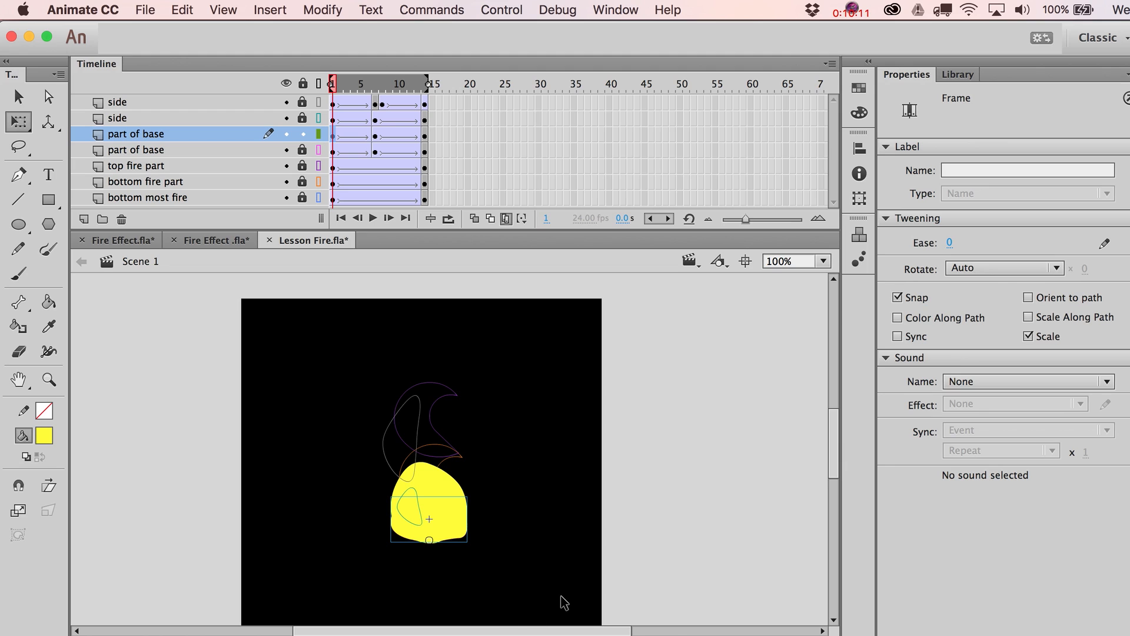
- Shrink, narrow and tilt all the duplicated base symbols together, place them at the flame base's left edge, and turn off Edit Multiple Frames
left_click_drag(563, 595, 637, 616)
left_click_drag(442, 488, 379, 456)
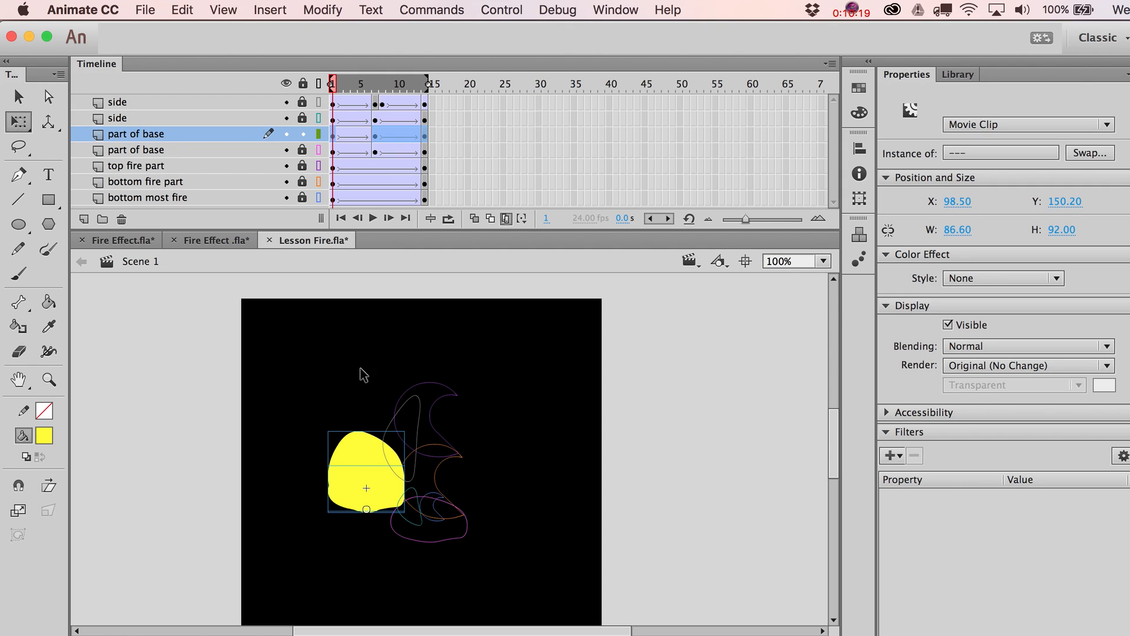
left_click_drag(404, 434, 388, 446)
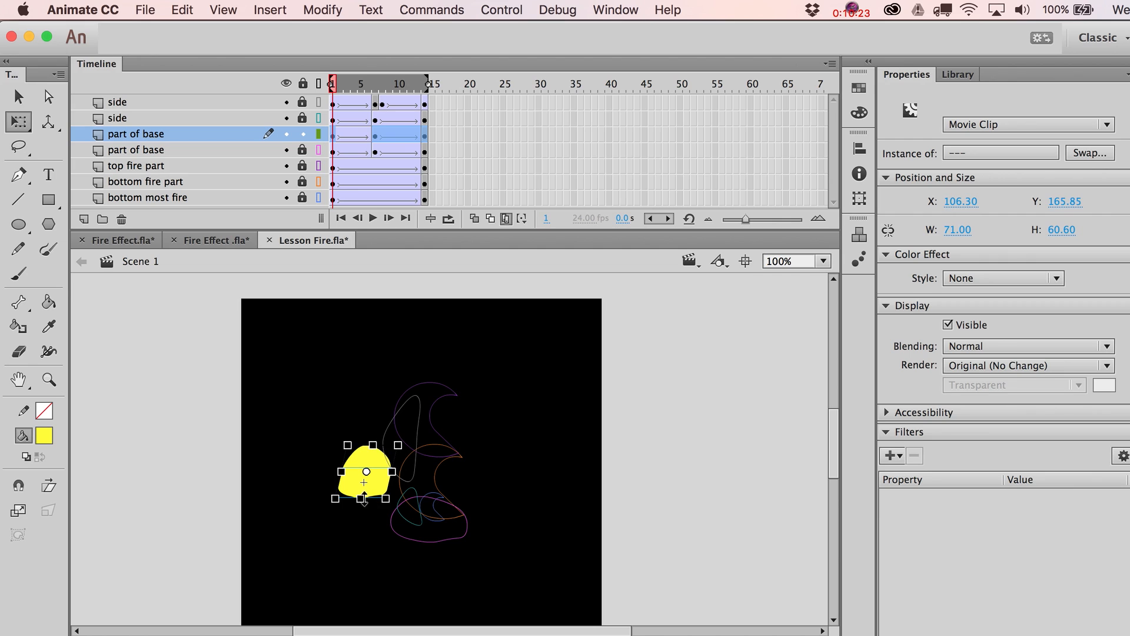
left_click_drag(359, 499, 405, 485)
key("v")
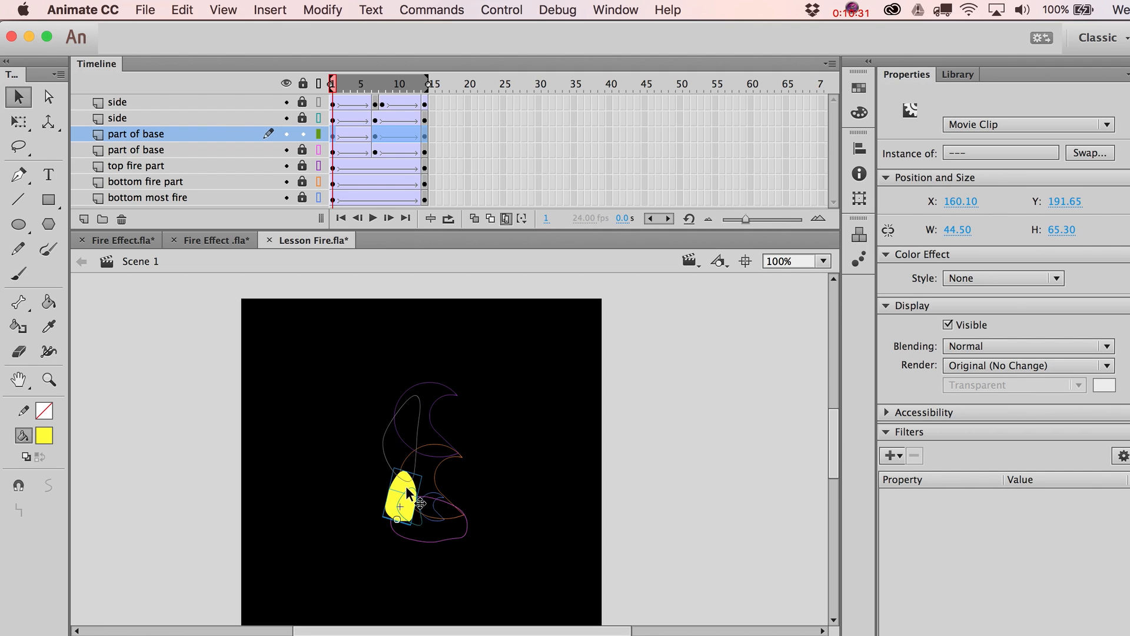
left_click(507, 219)
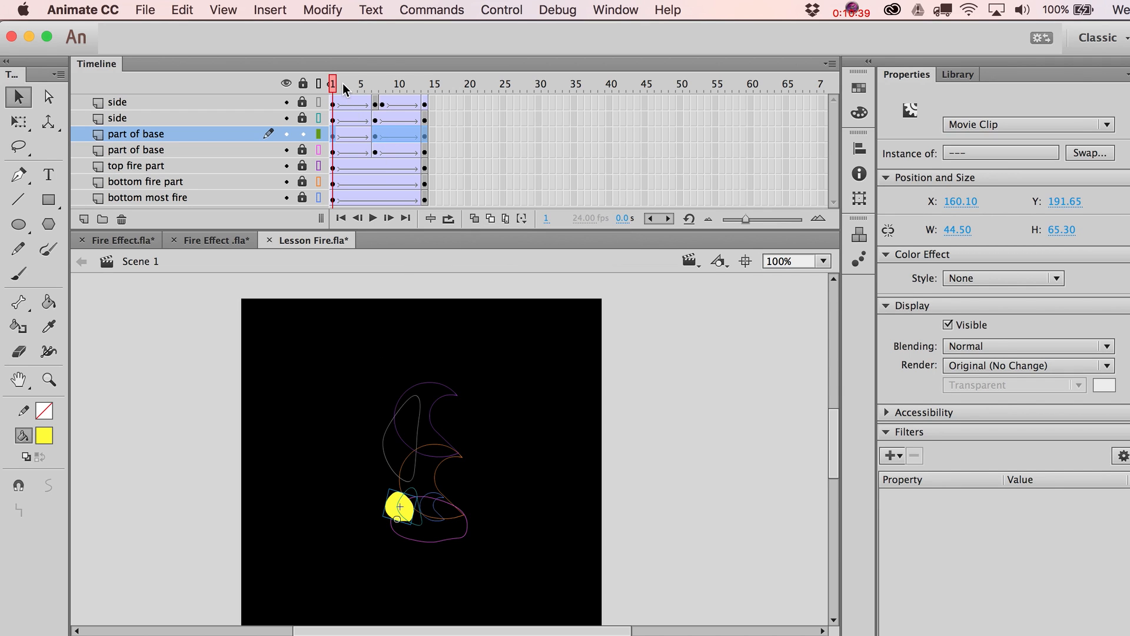
- Scrub through the duplicated base layer's animation and test the movie
left_click_drag(342, 83, 396, 83)
key("super+Return")
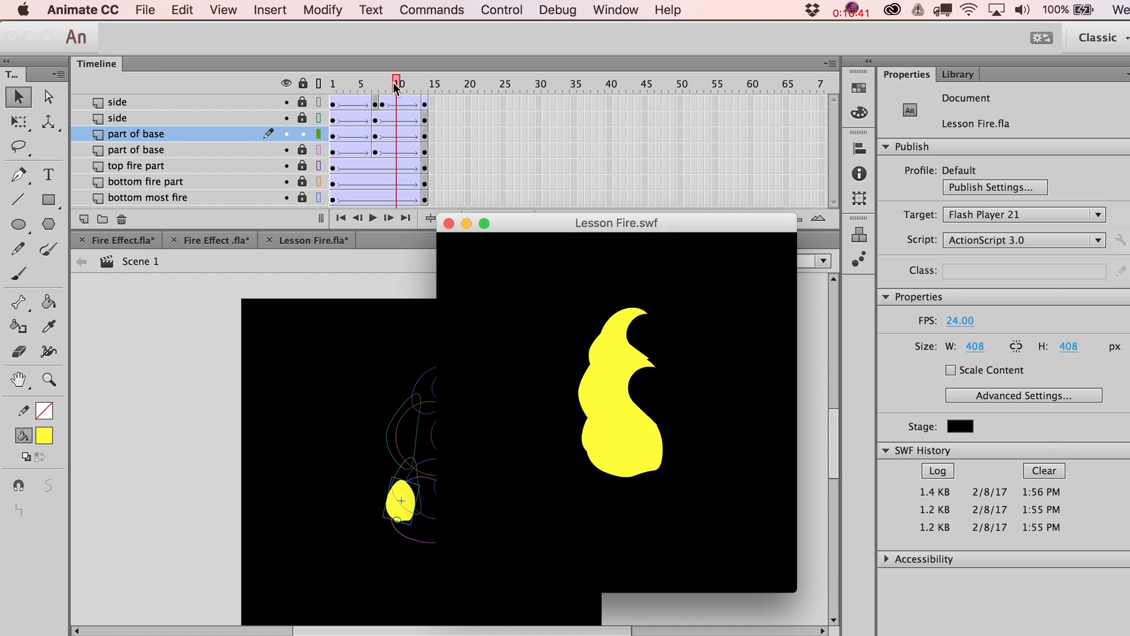
key("super+w")
- Stretch the duplicated base symbol taller on frames 1 and 14 of its layer
left_click(333, 135)
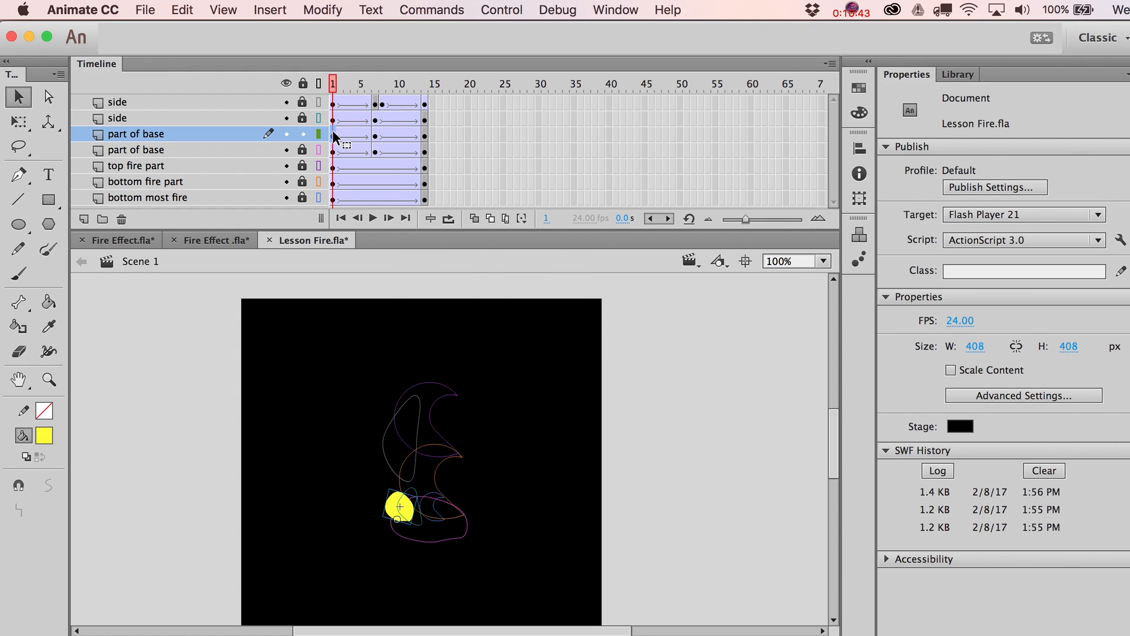
key("q")
left_click_drag(404, 493, 408, 472)
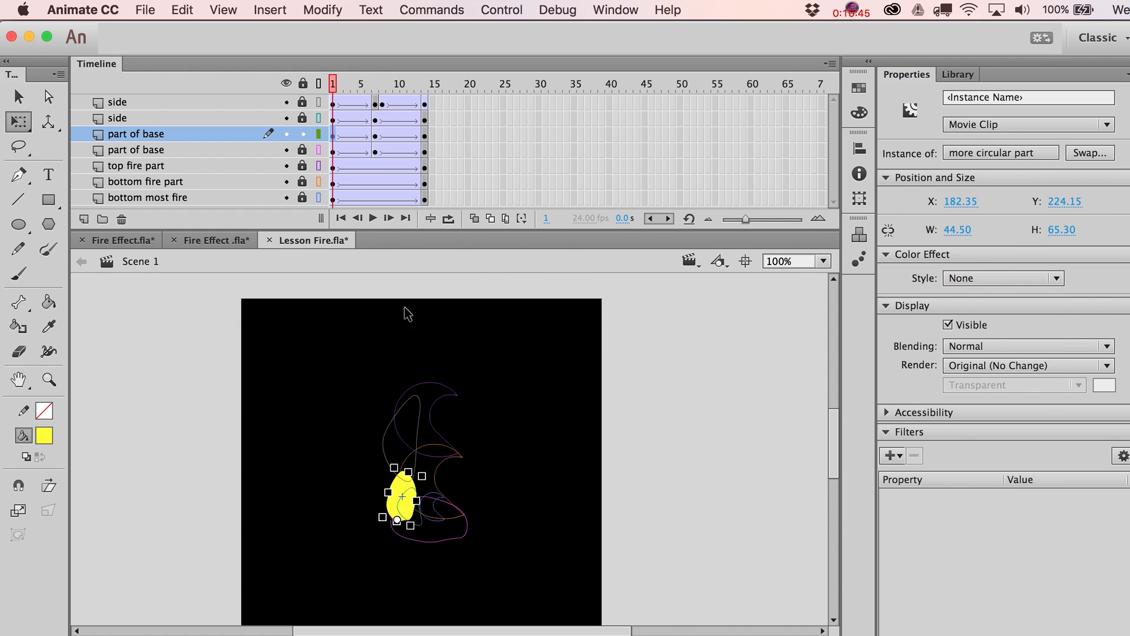
left_click(424, 136)
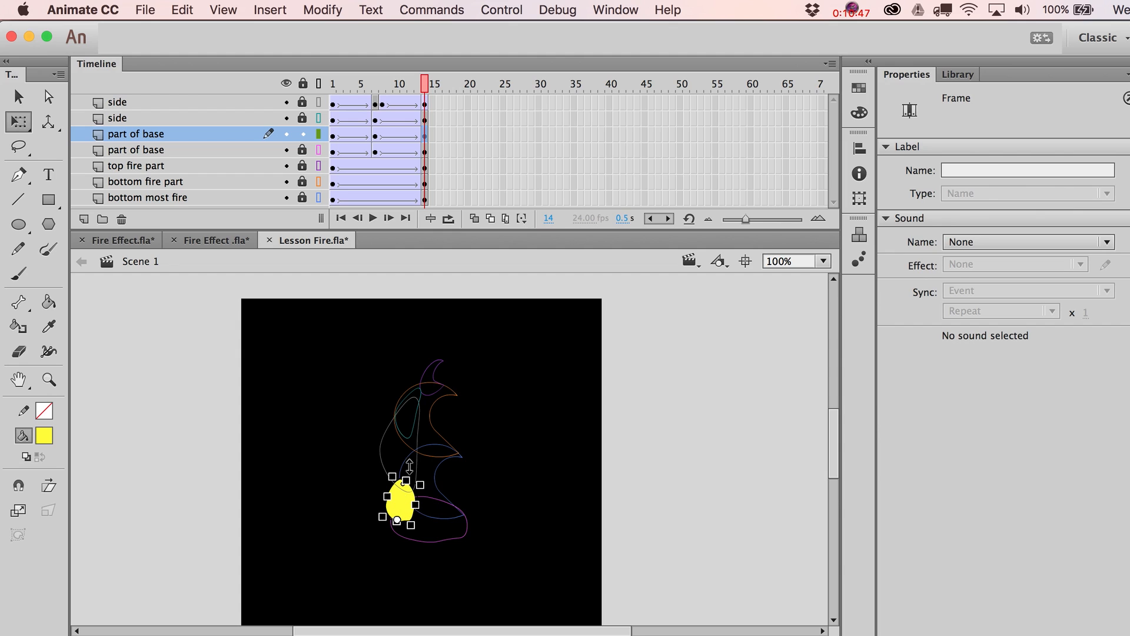
- Shift the duplicated base symbol slightly right, further inside the flame base, on frame 7 and test the movie
left_click(376, 136)
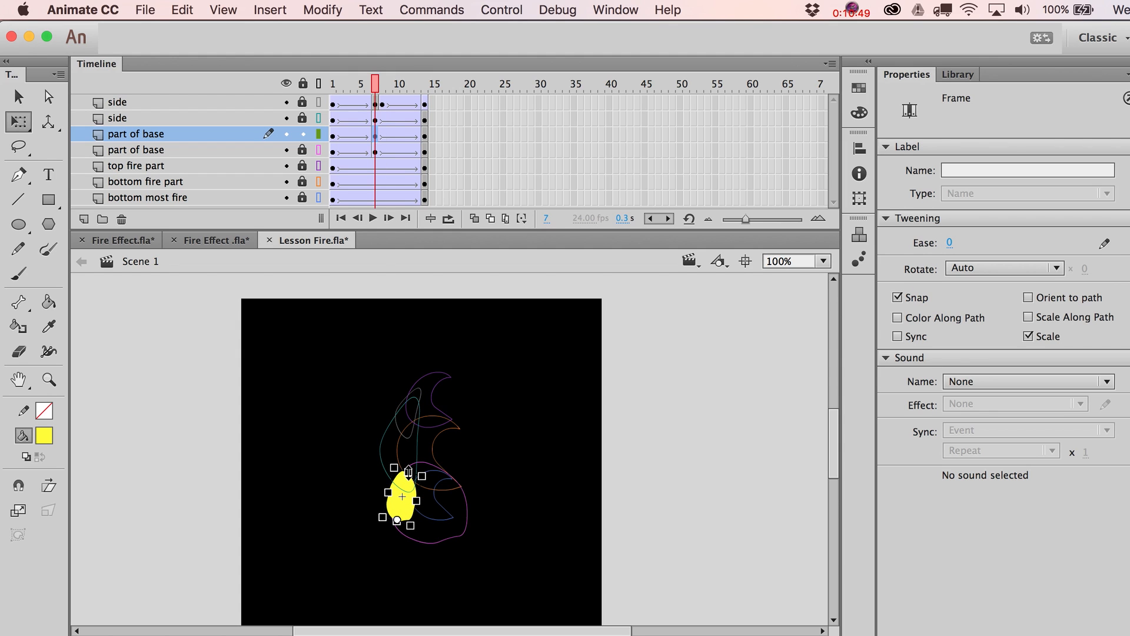
left_click_drag(404, 482, 413, 483)
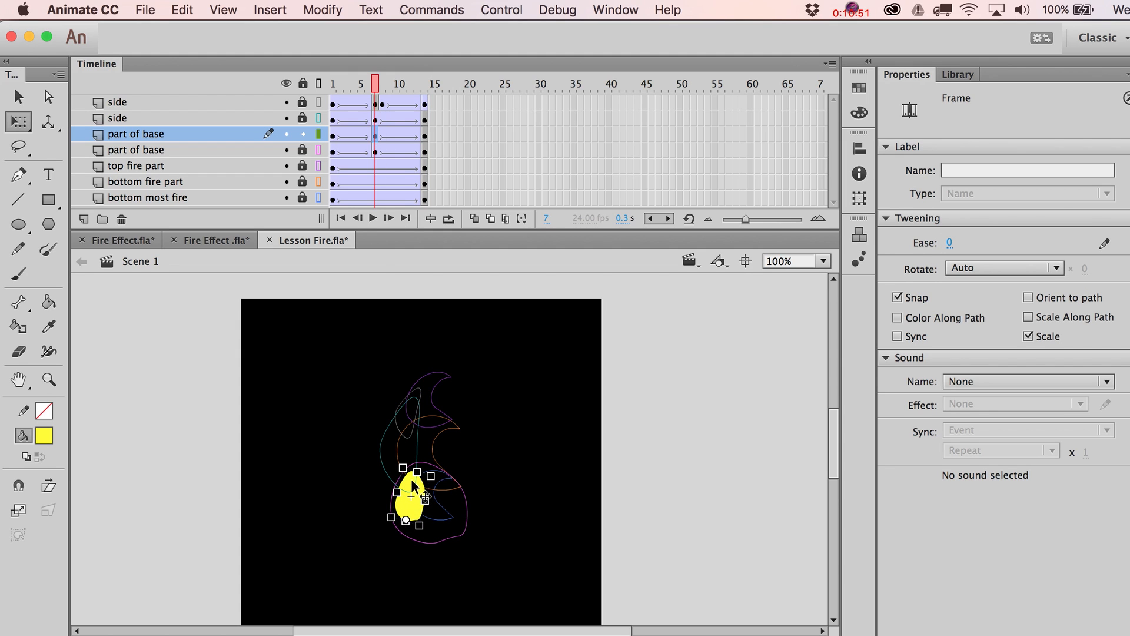
key("super+Return")
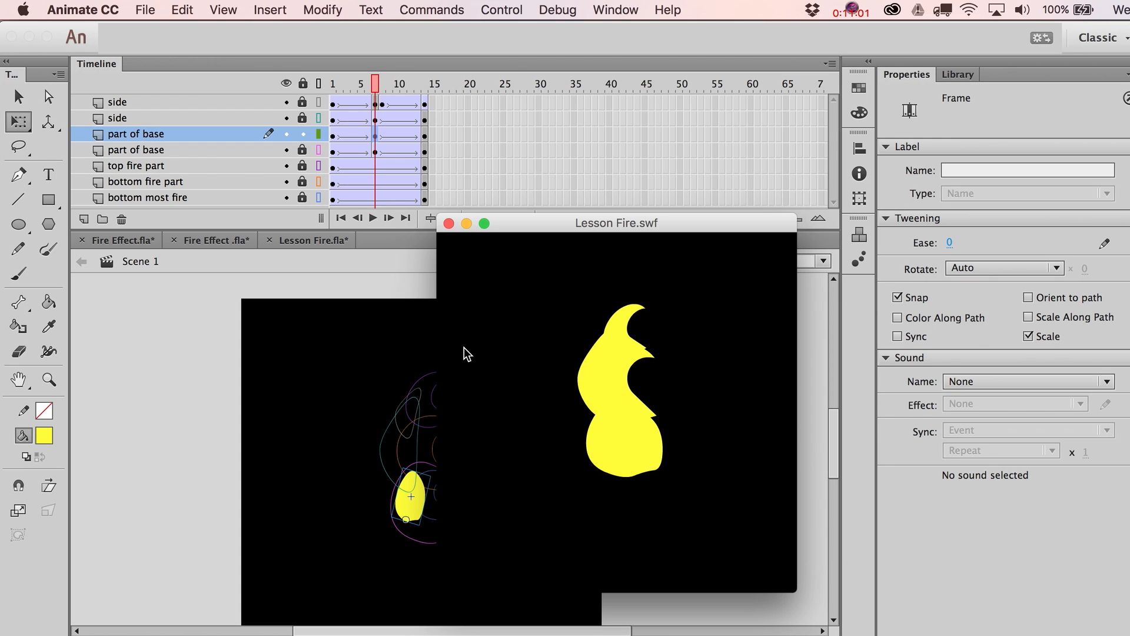
left_click(227, 371)
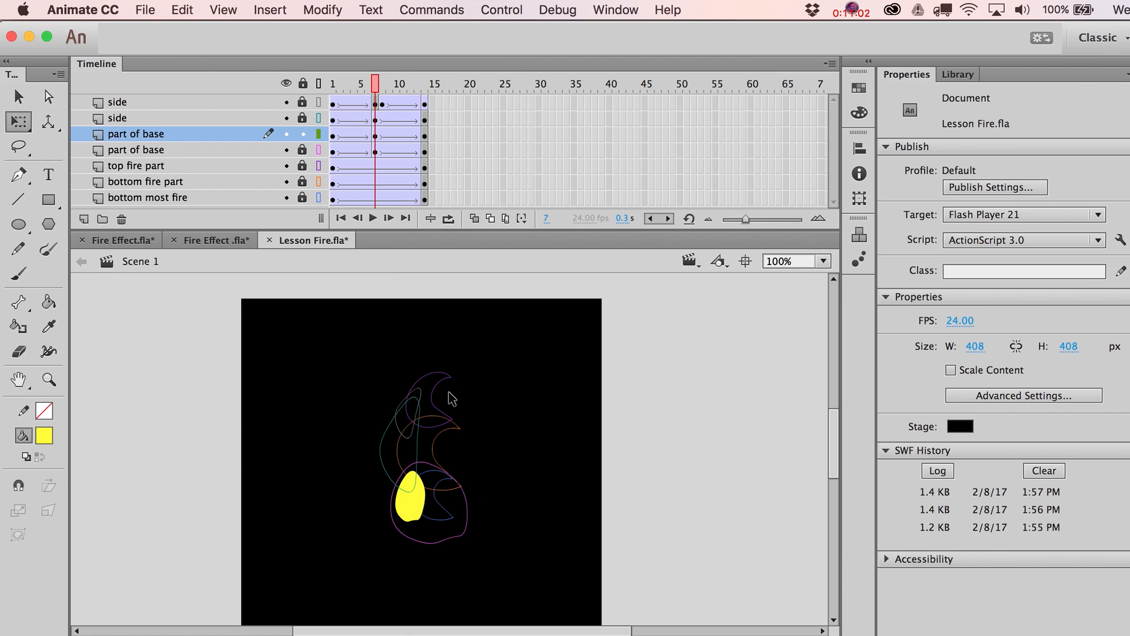
- Turn off outline display for all layers and unlock every layer
left_click(318, 83)
left_click(318, 83)
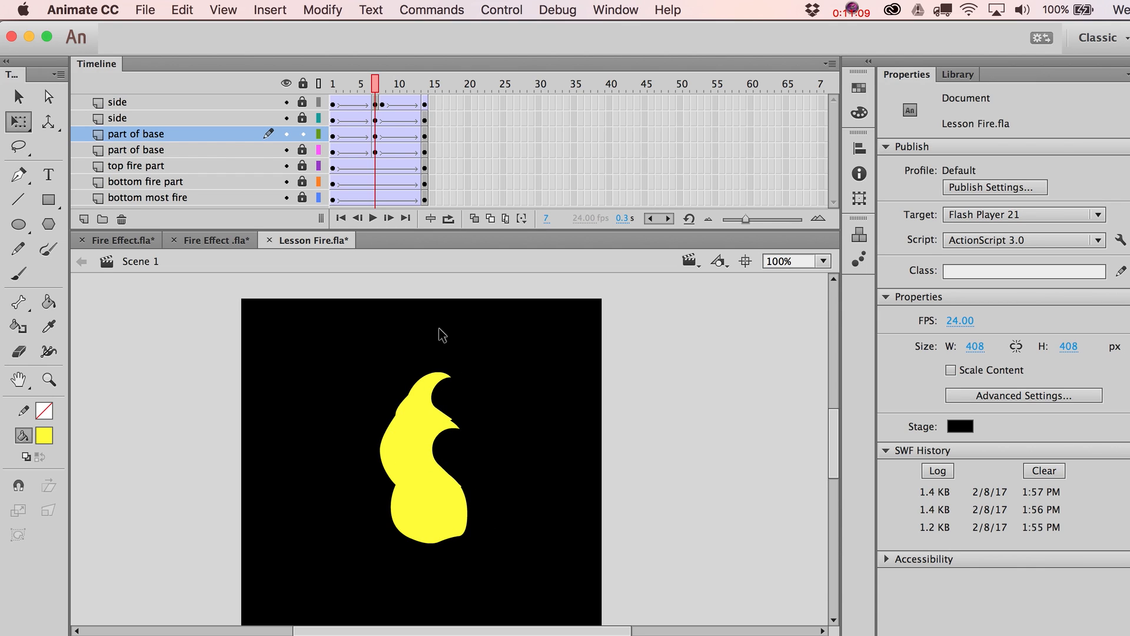
left_click_drag(372, 85, 410, 106)
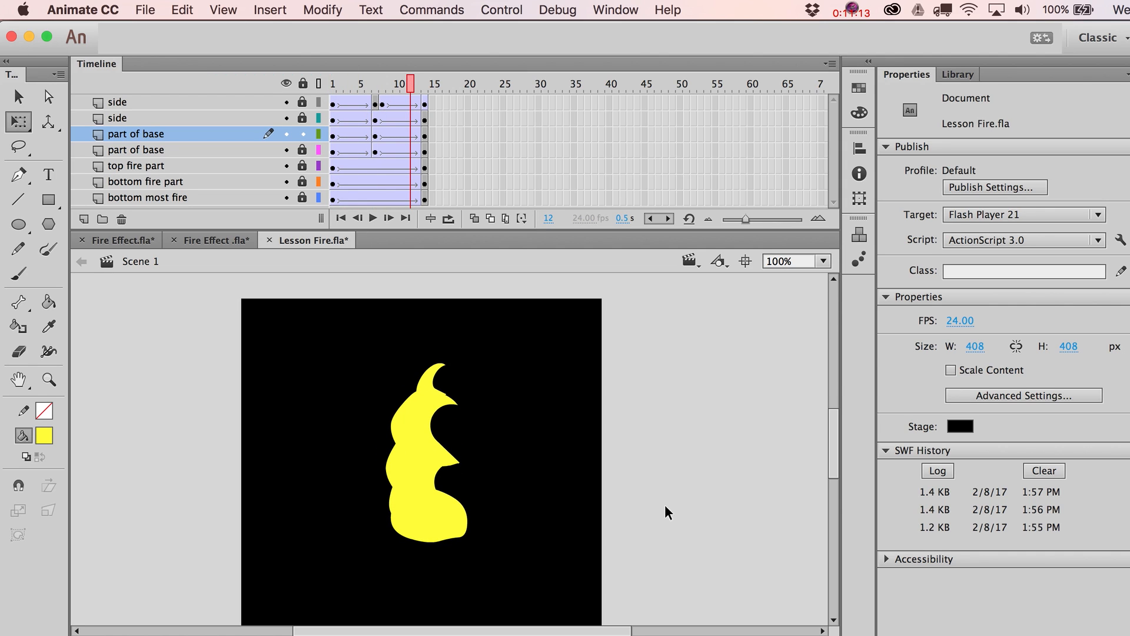
left_click(303, 82)
left_click(303, 83)
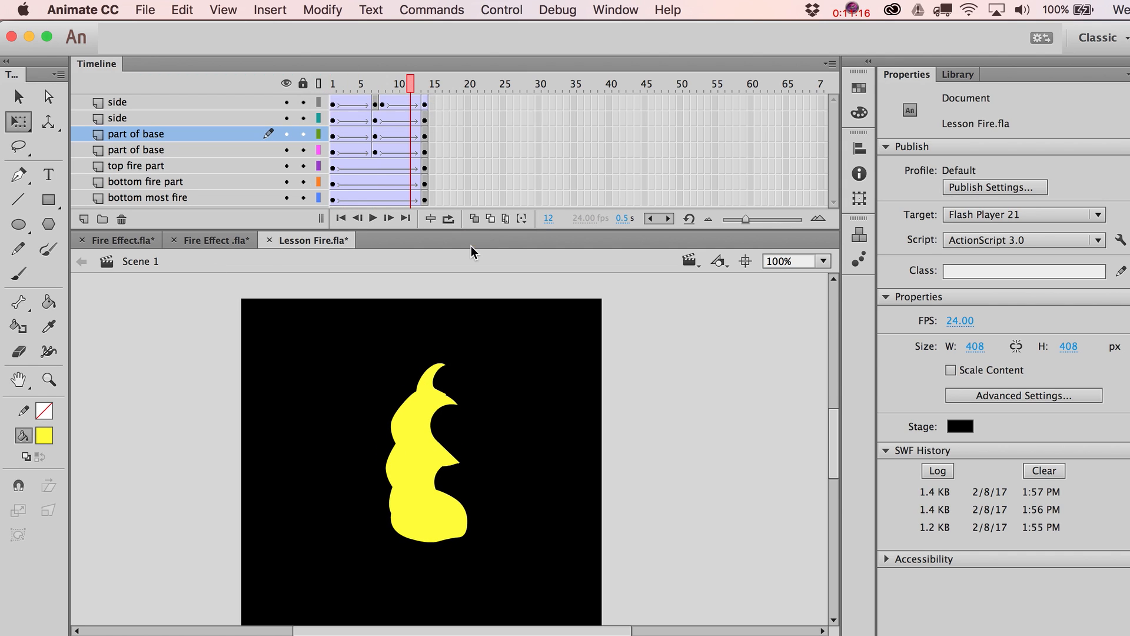
- Try skewing and shifting the whole flame to the left across frames 1 to 14 with Edit Multiple Frames, and test the movie
left_click(504, 220)
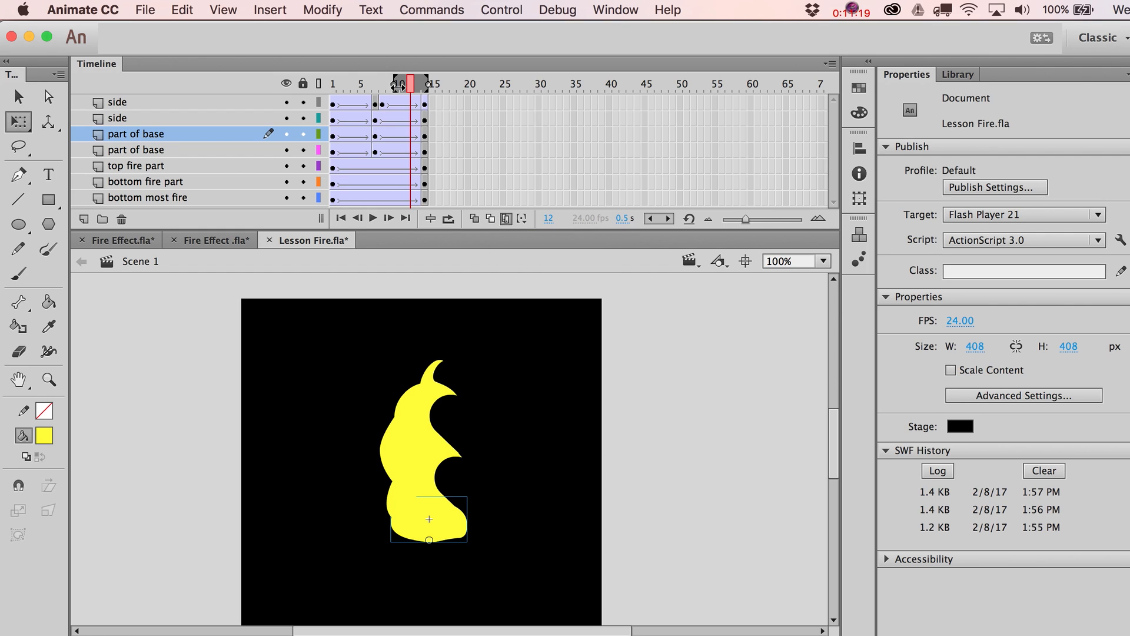
left_click_drag(398, 84, 331, 84)
key("super+a")
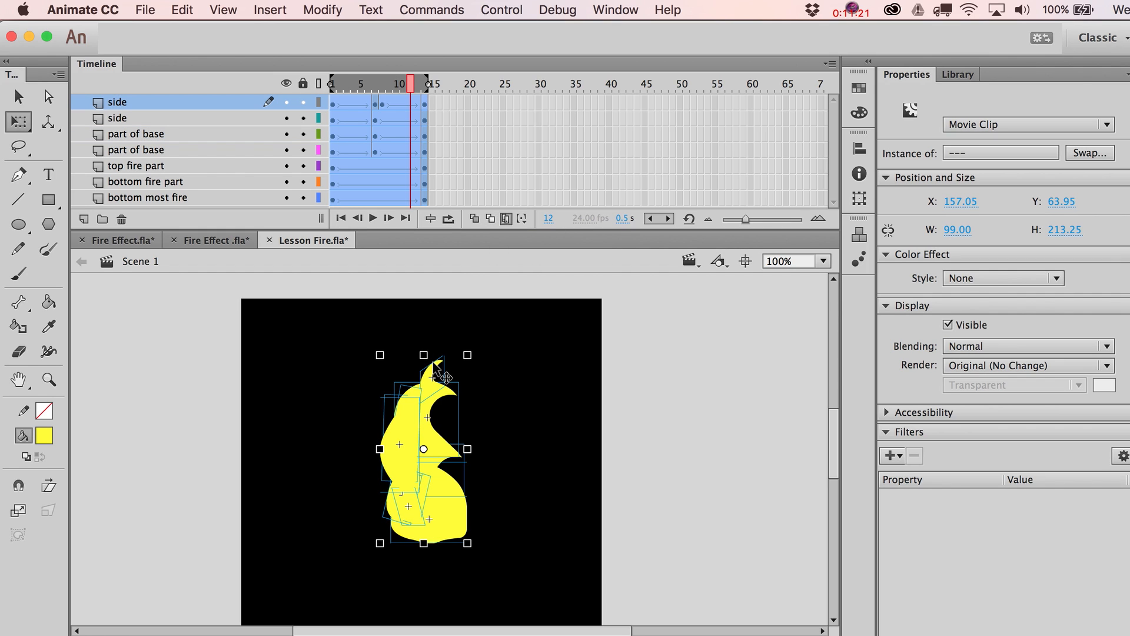
left_click_drag(437, 357, 423, 358)
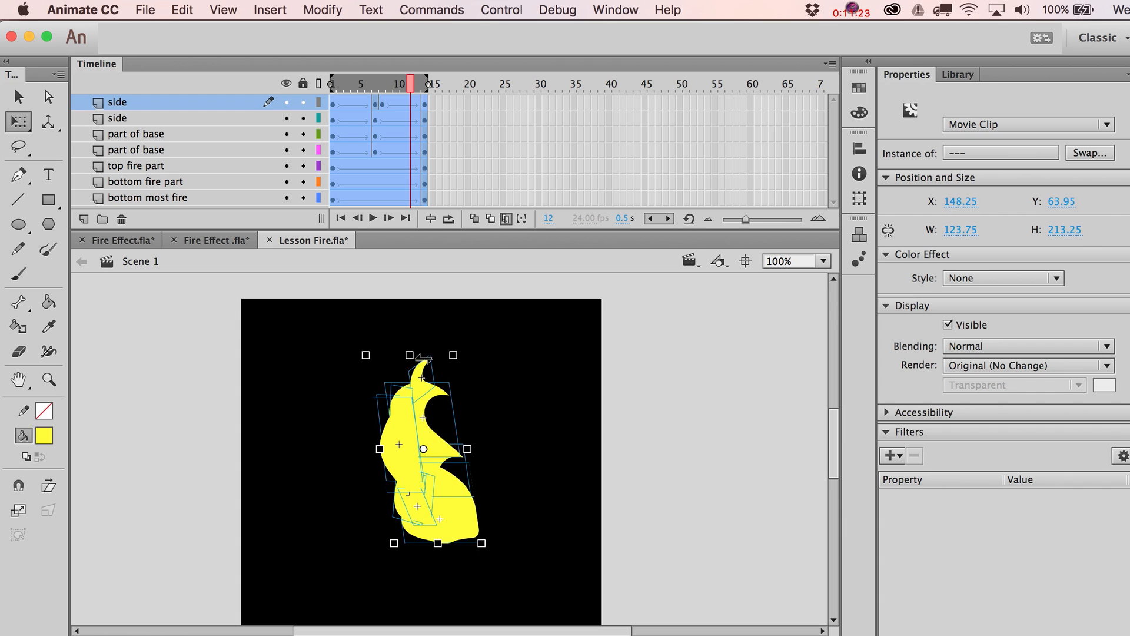
key("shift+Left")
key("shift+Left")
key("super+Return")
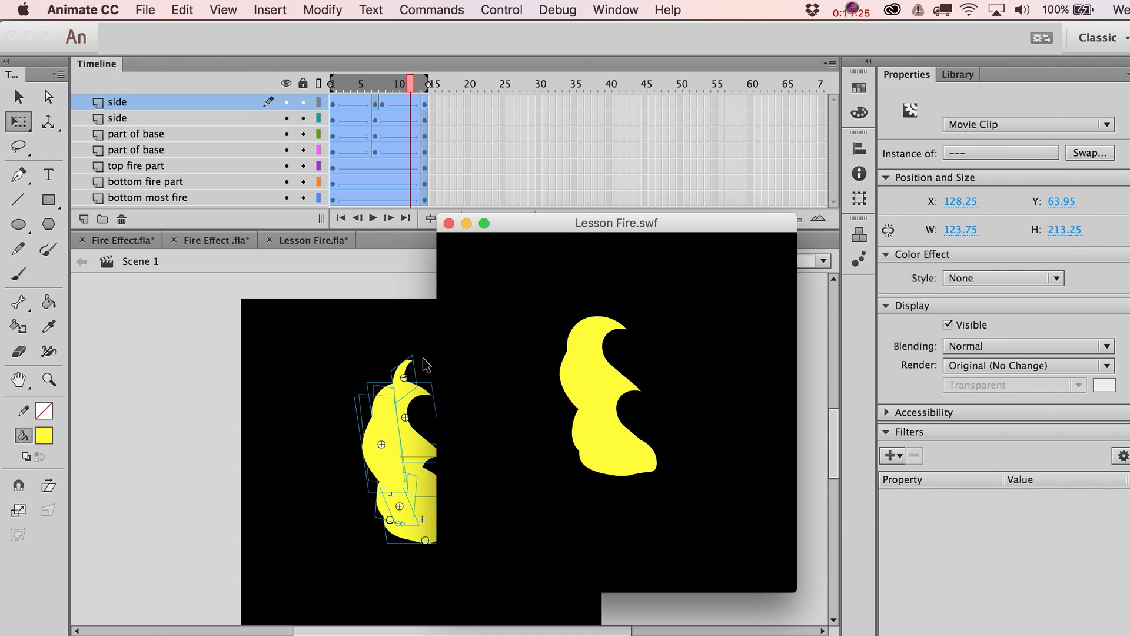
left_click(416, 240)
left_click(505, 220)
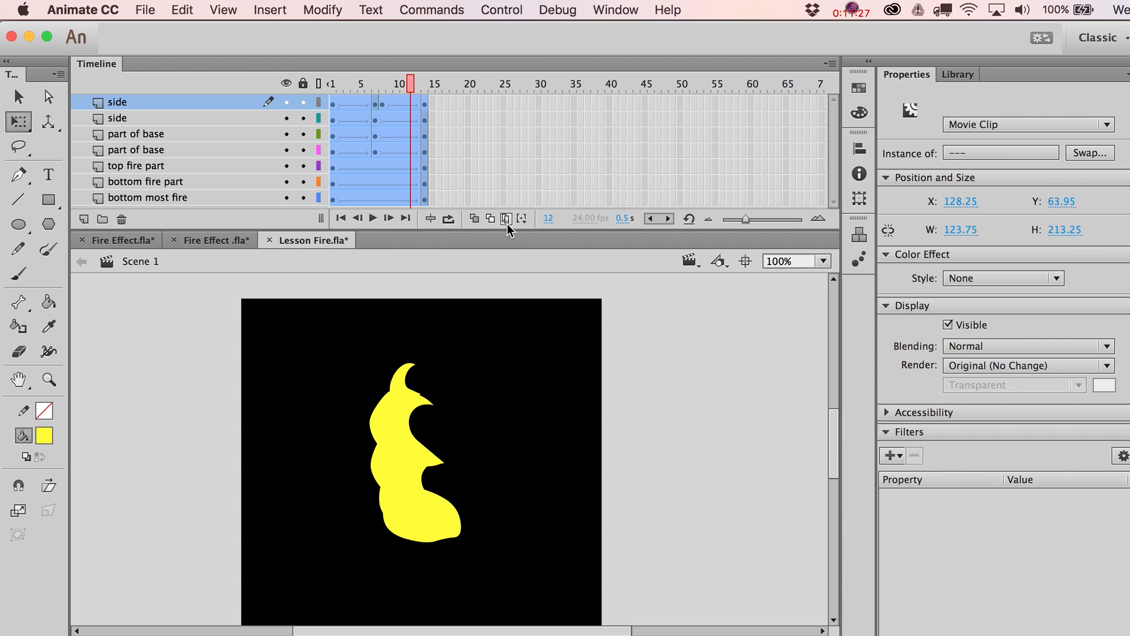
key("v")
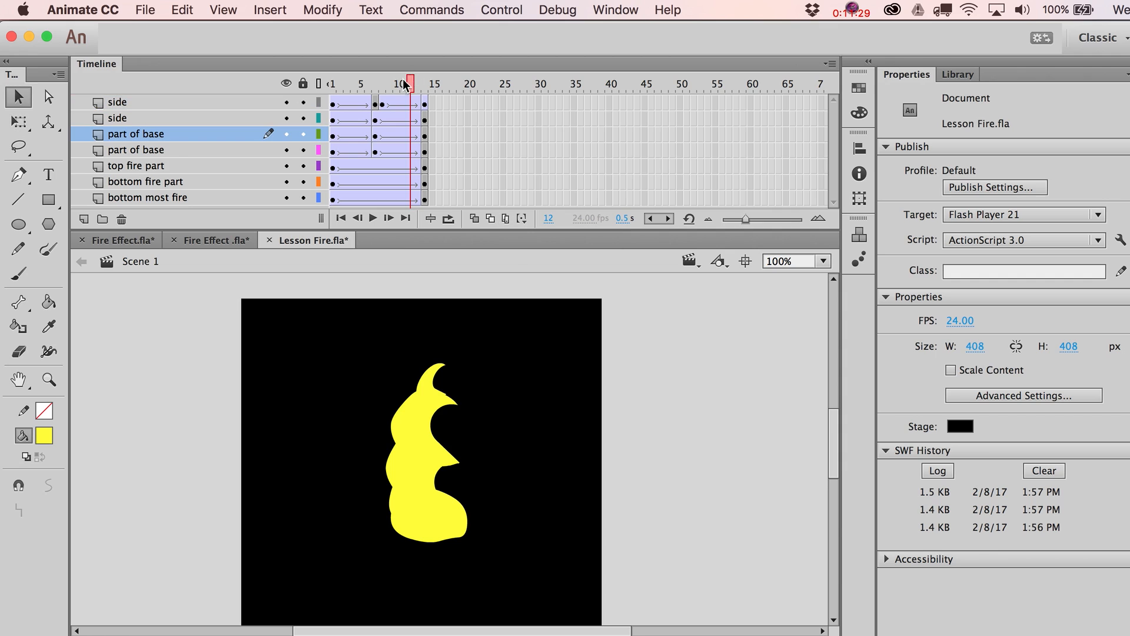
- Add a new layer above the side layers and draw a small, narrow yellow oval on the stage beside the flame
left_click_drag(402, 79, 440, 71)
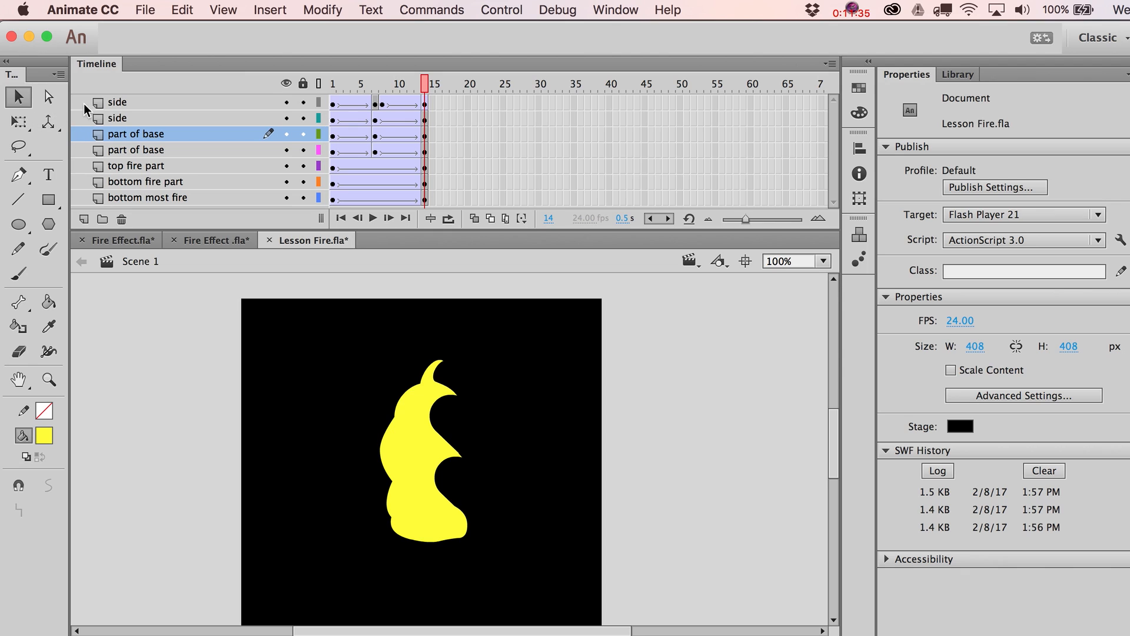
left_click(119, 105)
left_click(84, 219)
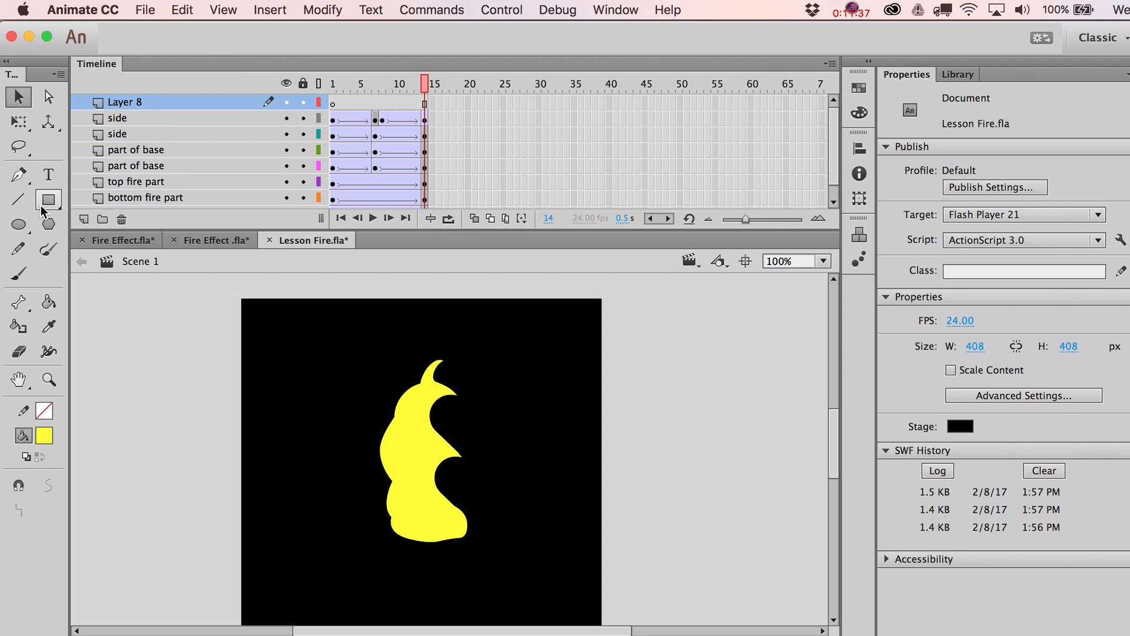
left_click(44, 205)
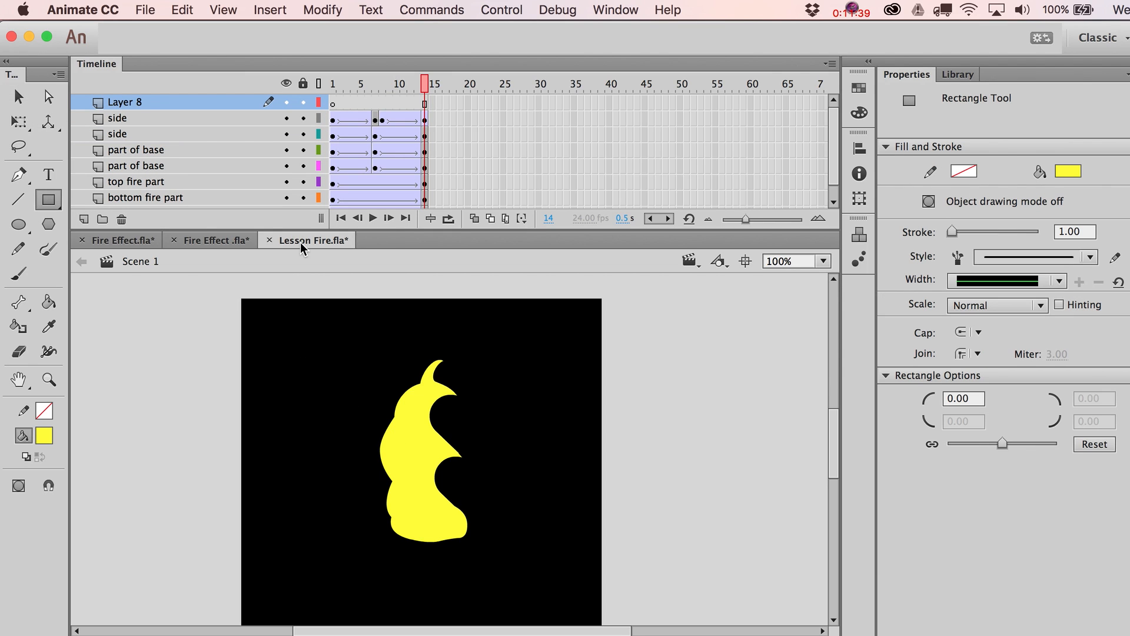
left_click(18, 224)
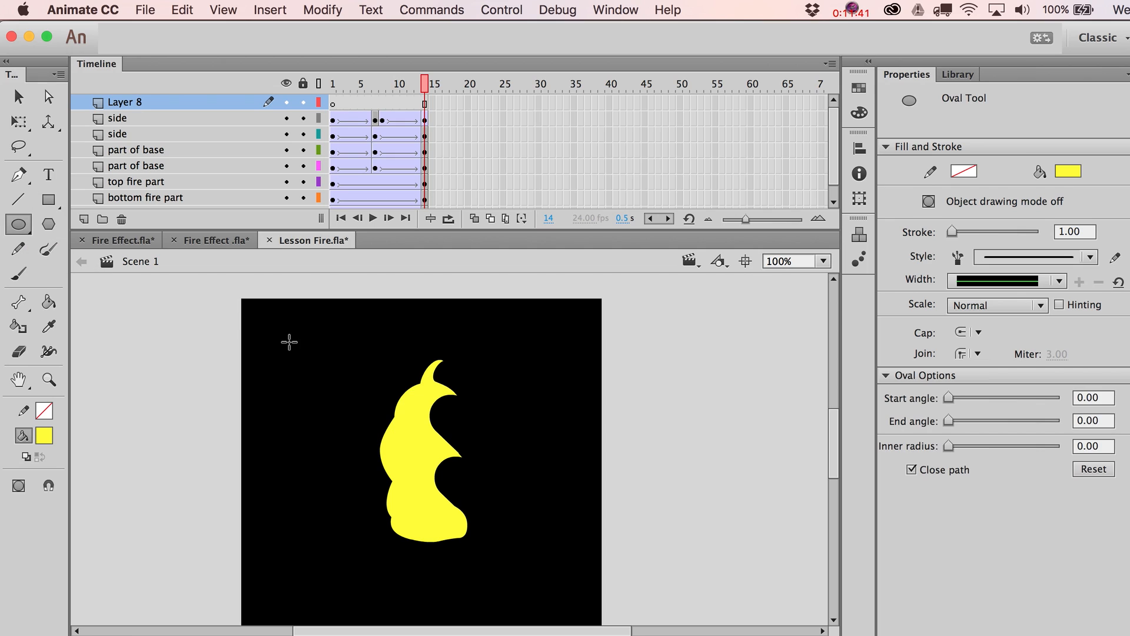
left_click_drag(288, 340, 319, 392)
- Bend and pull the oval's edges into a curved flame wisp with pointed ends
key("v")
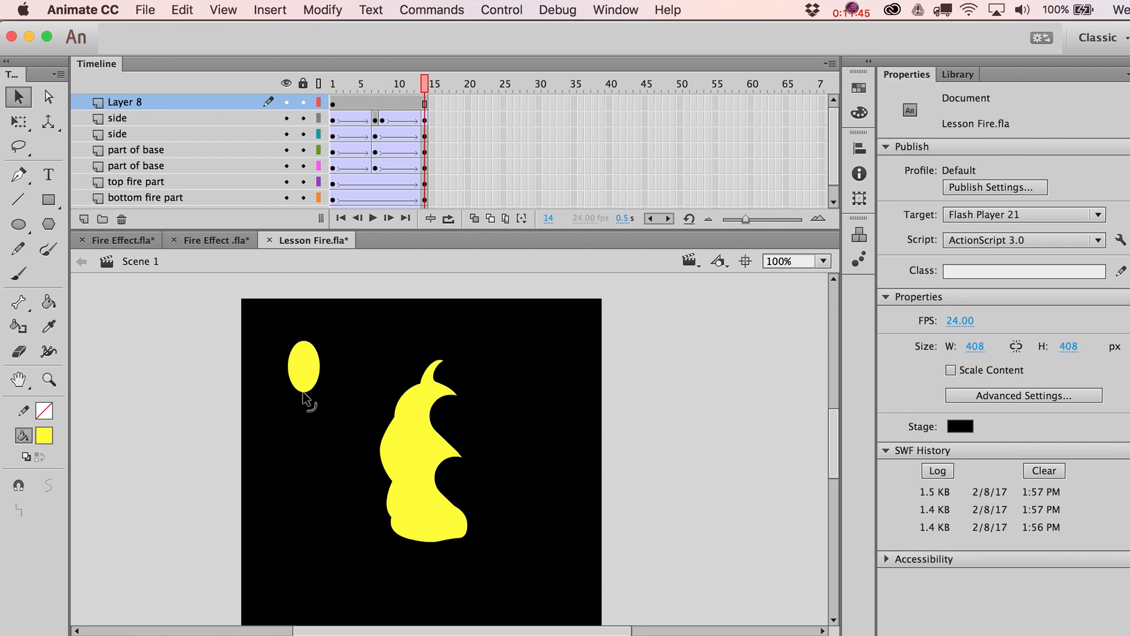
left_click_drag(303, 392, 321, 330)
left_click_drag(327, 370, 309, 341)
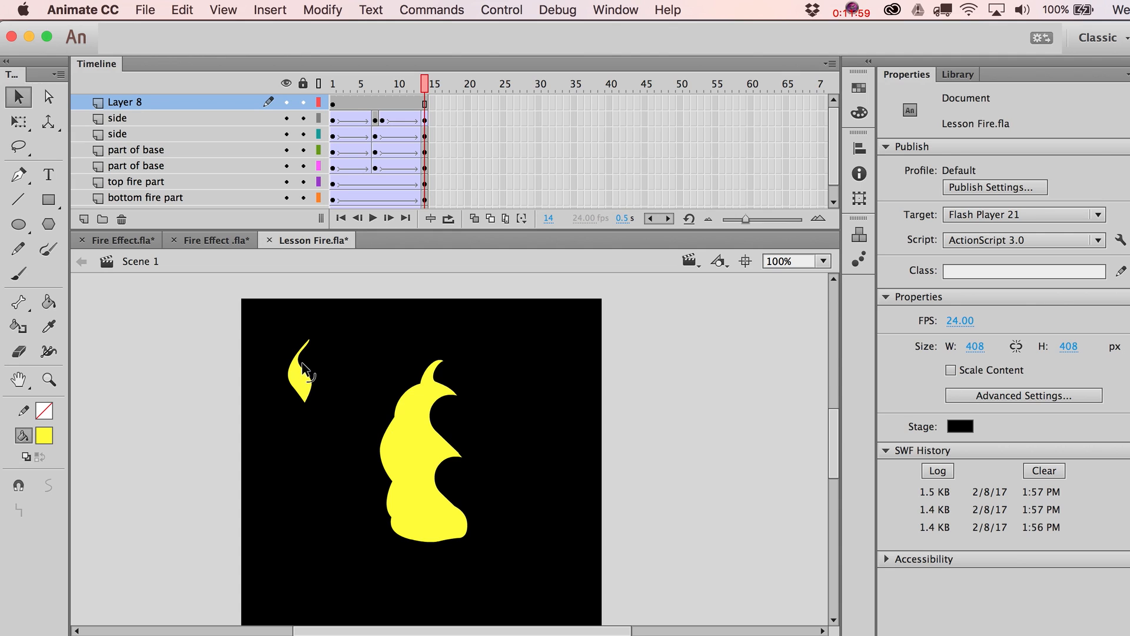
- Place the wisp just above the flame's tip and convert it to a movie clip symbol
left_click(301, 385)
left_click_drag(301, 386, 432, 353)
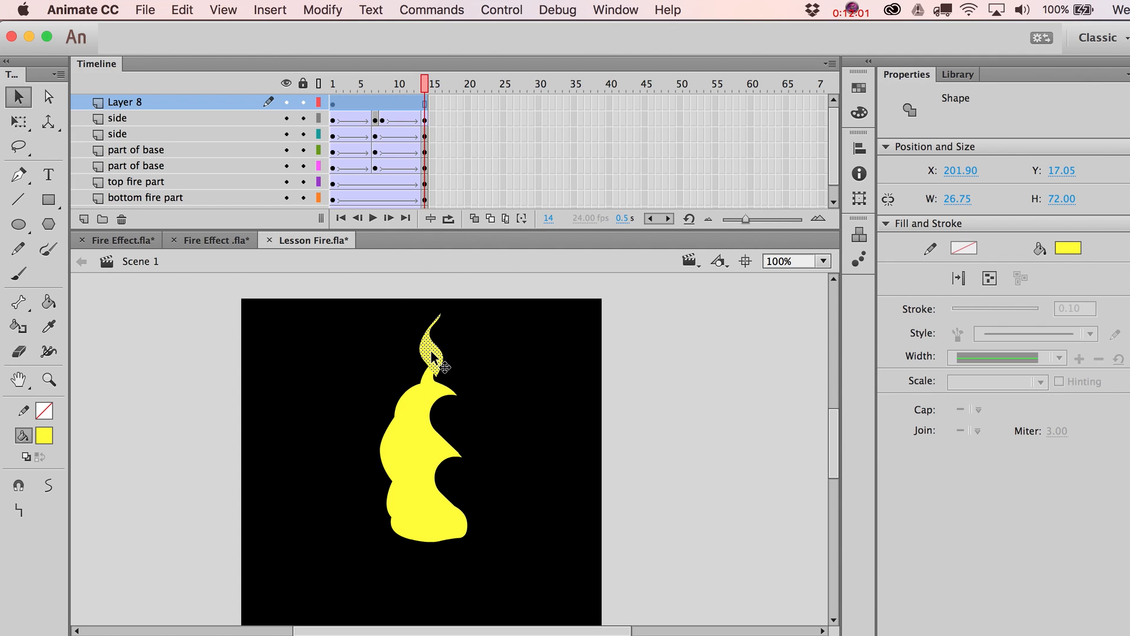
key("F8")
key("Return")
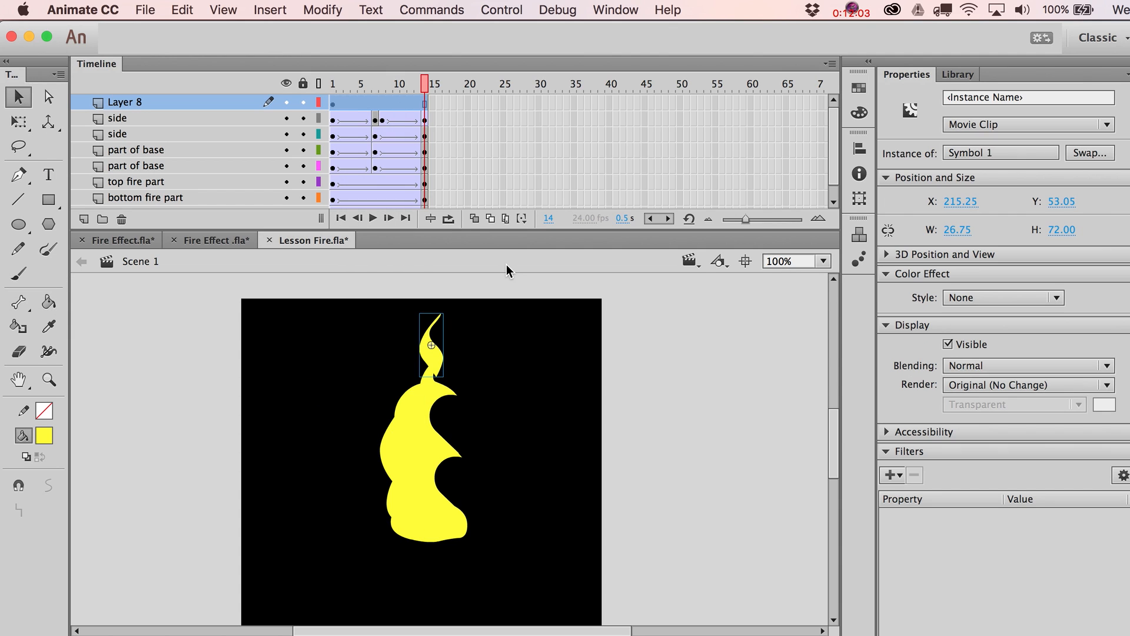
- Insert keyframes for the wisp at frames 7 and 14 of its layer
left_click(419, 103)
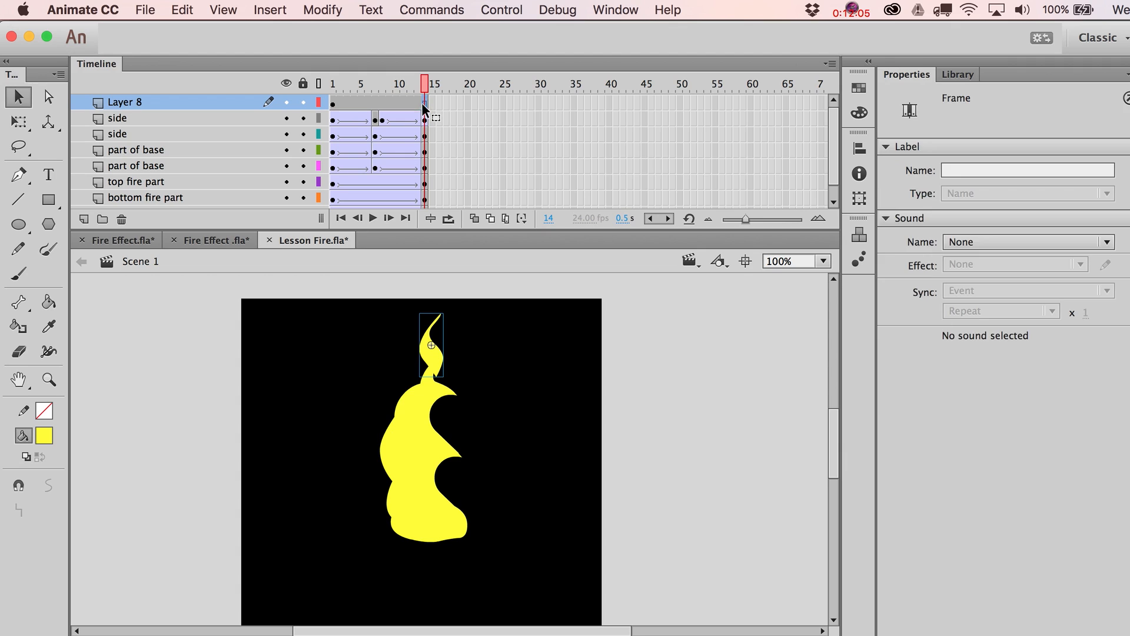
mouse_move(421, 85)
left_mouse_down()
mouse_move(353, 86)
mouse_move(403, 94)
left_mouse_up()
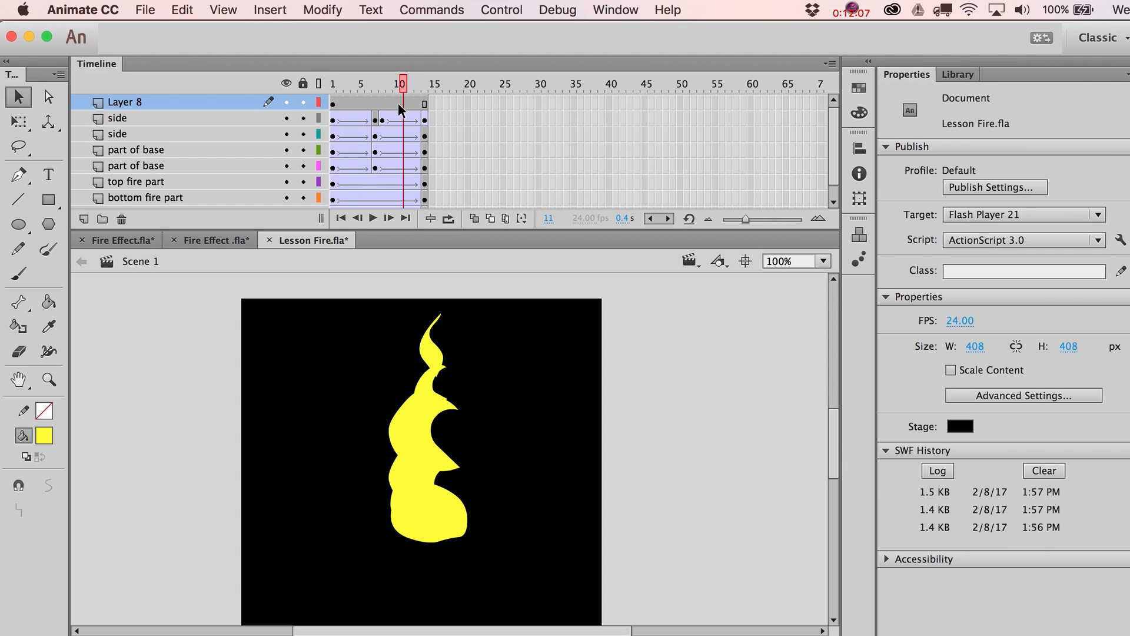
left_click(377, 104)
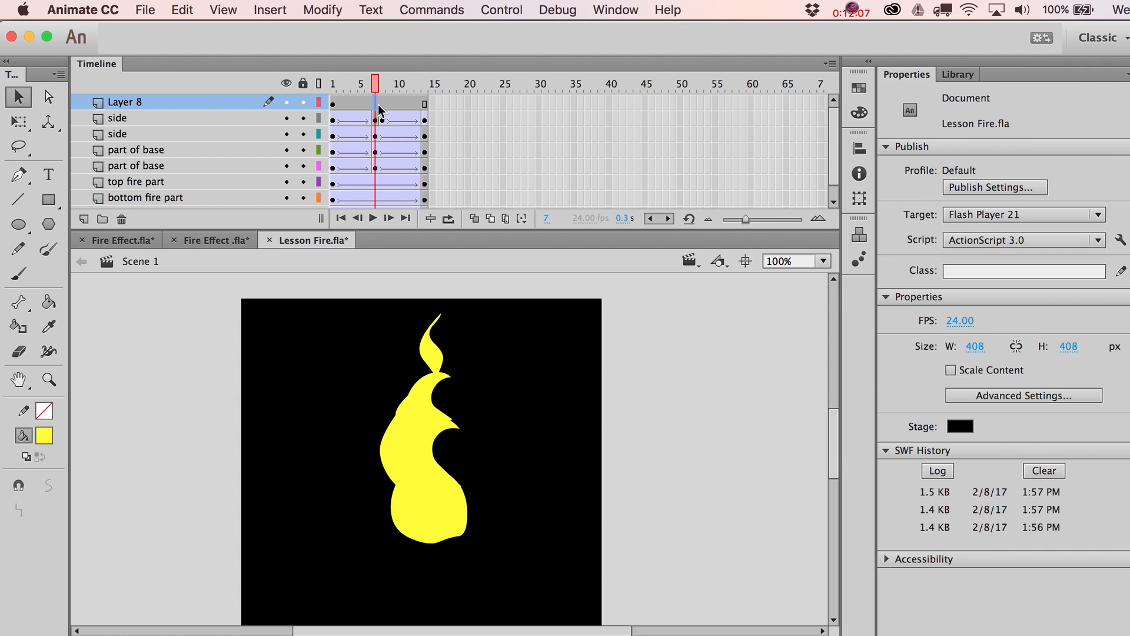
left_click(429, 108)
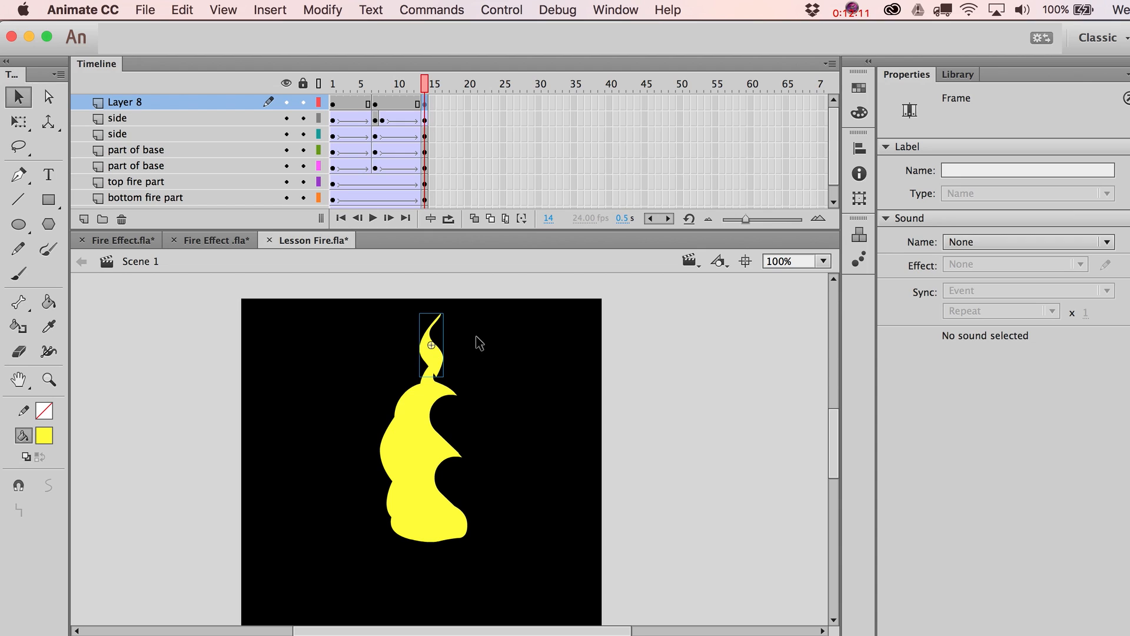
- On frame 14, shrink the wisp to about 15 by 40 px, raise it slightly, and set its Alpha to 0%
key("q")
left_click_drag(446, 306, 446, 316)
key("v")
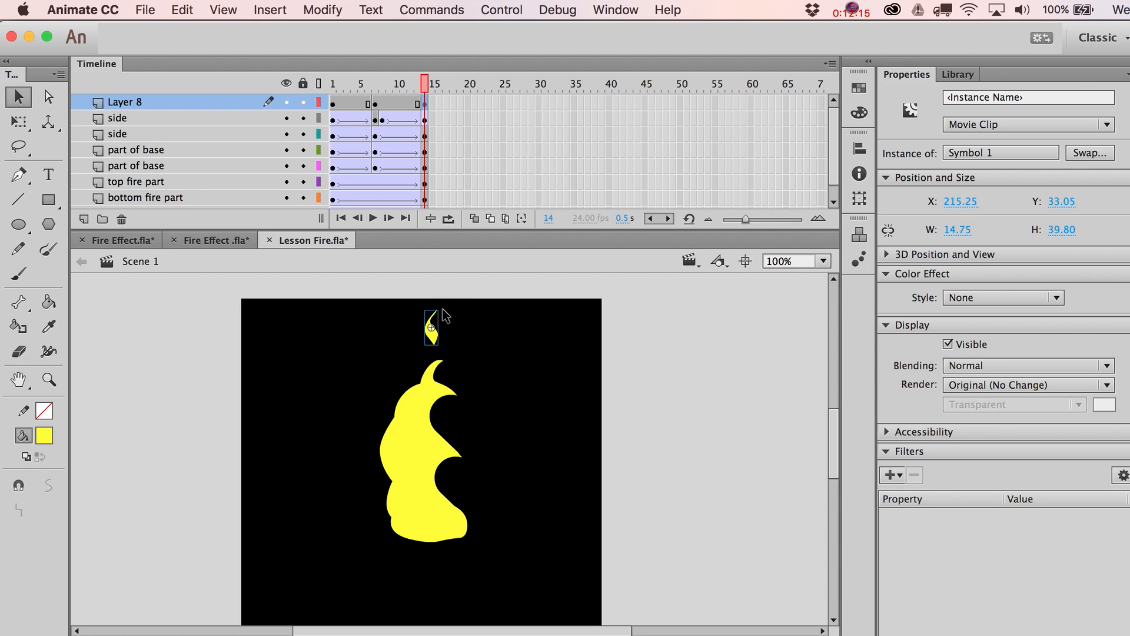
left_click(1003, 297)
left_click(997, 393)
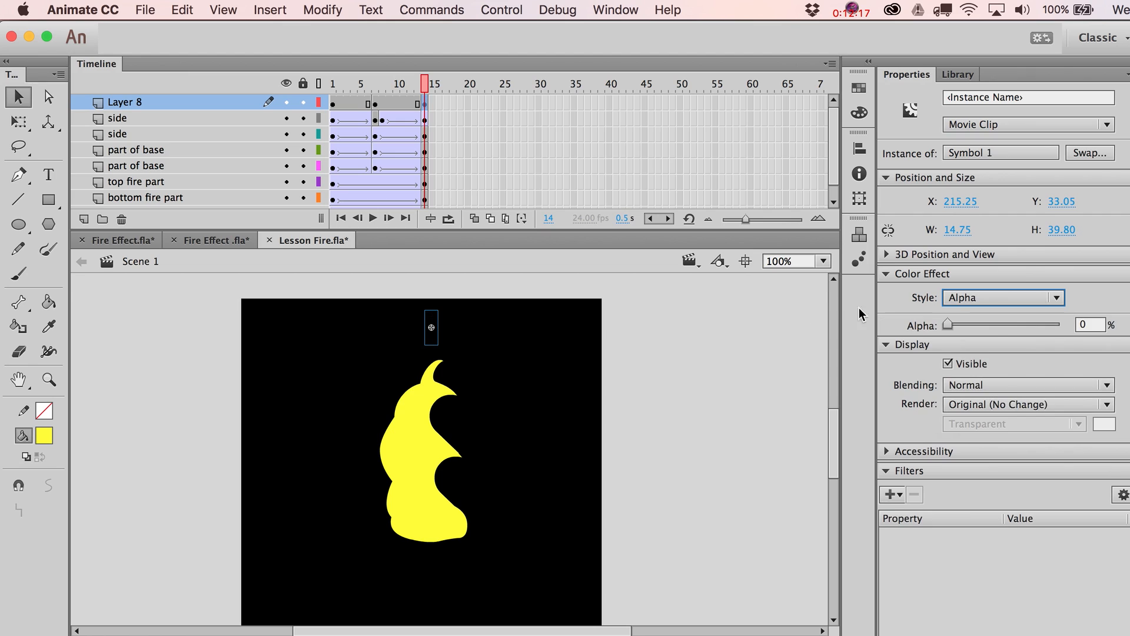
- On frame 1, move the wisp down into the top of the flame, to about Y 123
left_click(349, 105)
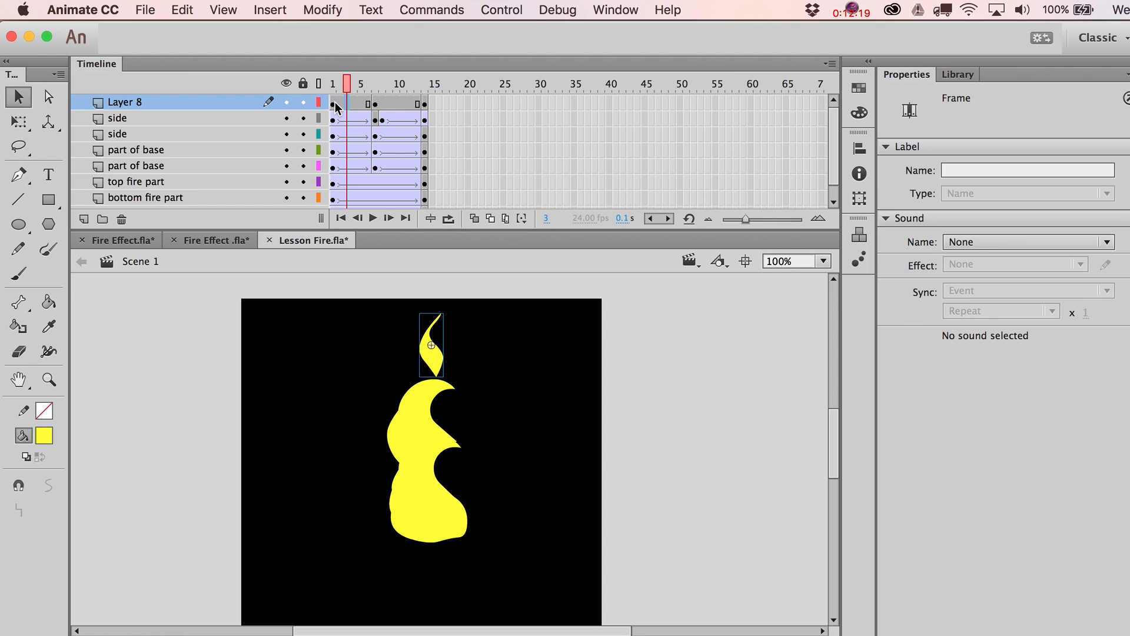
left_click(335, 103)
key("shift+Down")
key("shift+Down")
key("shift+Down")
key("shift+Down")
key("shift+Down")
key("shift+Down")
key("shift+Down")
key("shift+Down")
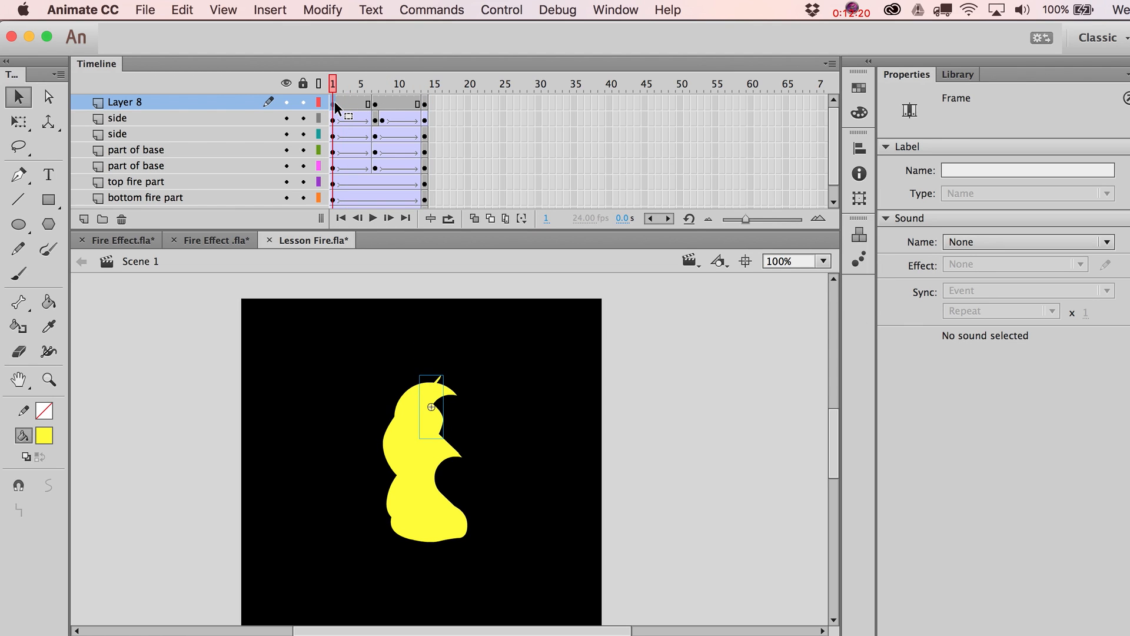
- Shrink the frame 1 wisp to about 17 by 35 px and nudge it left and up to hide it inside the flame
key("q")
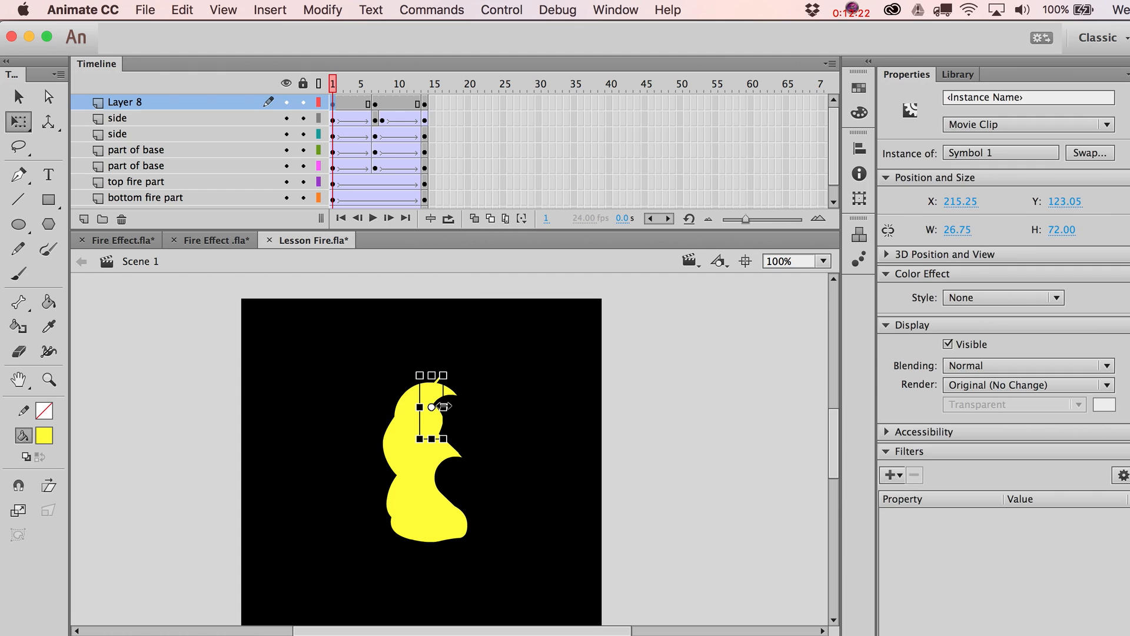
left_click_drag(433, 377, 438, 392)
key("v")
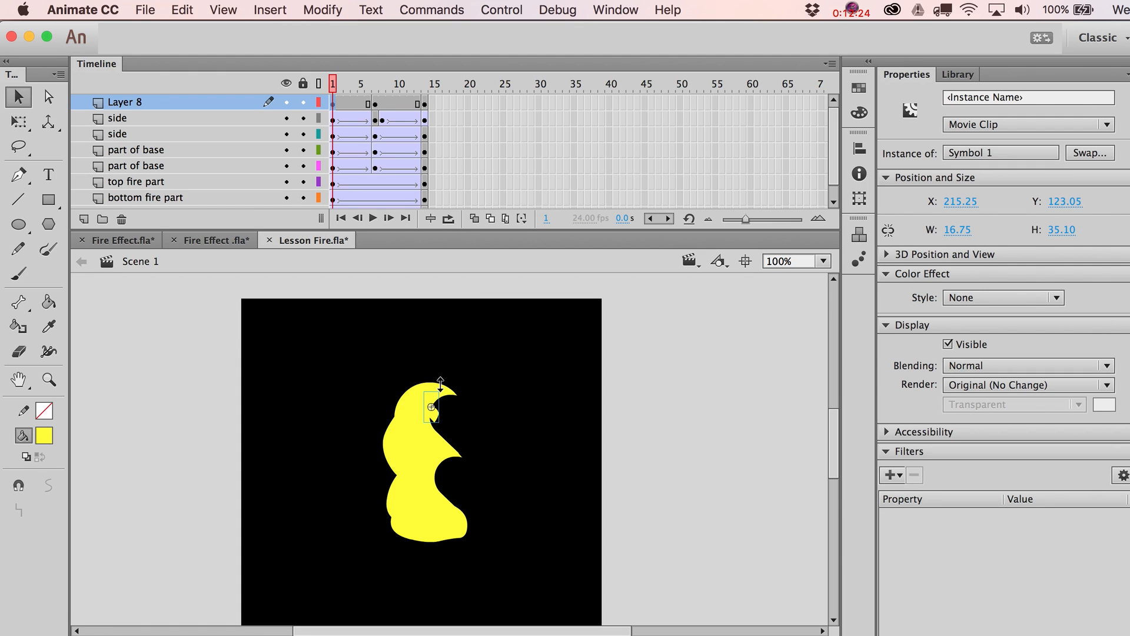
key("Left")
key("Left")
key("Left")
key("shift+Up")
- Create classic tweens between the wisp's keyframes on Layer 8, then test the movie and review its motion
left_click(385, 101)
right_click(385, 101)
left_click(426, 151)
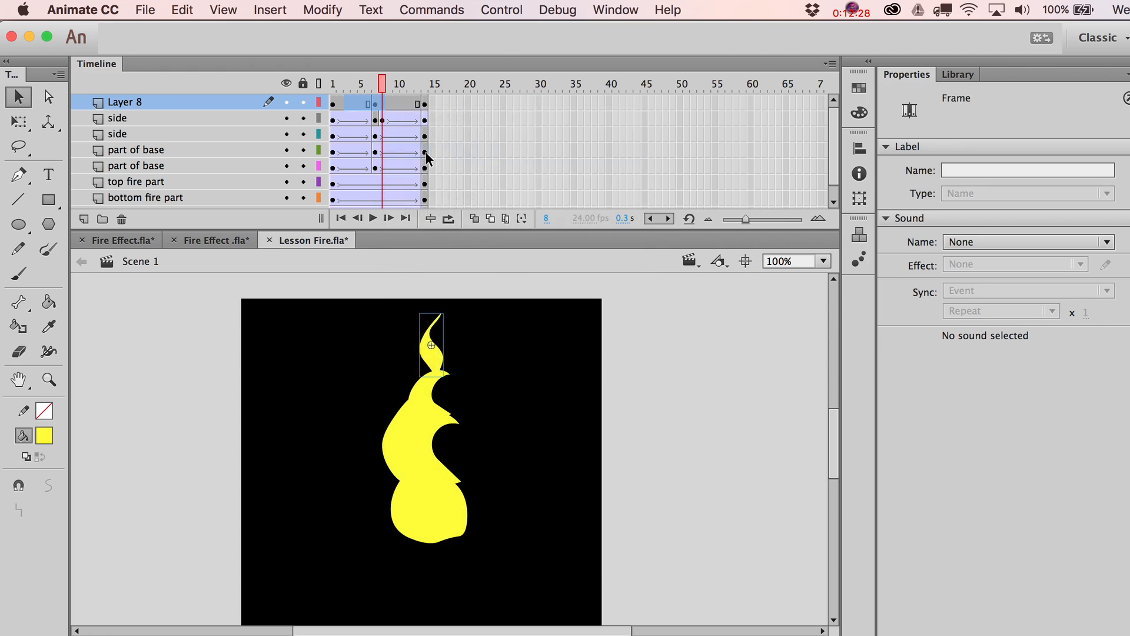
key("super+Return")
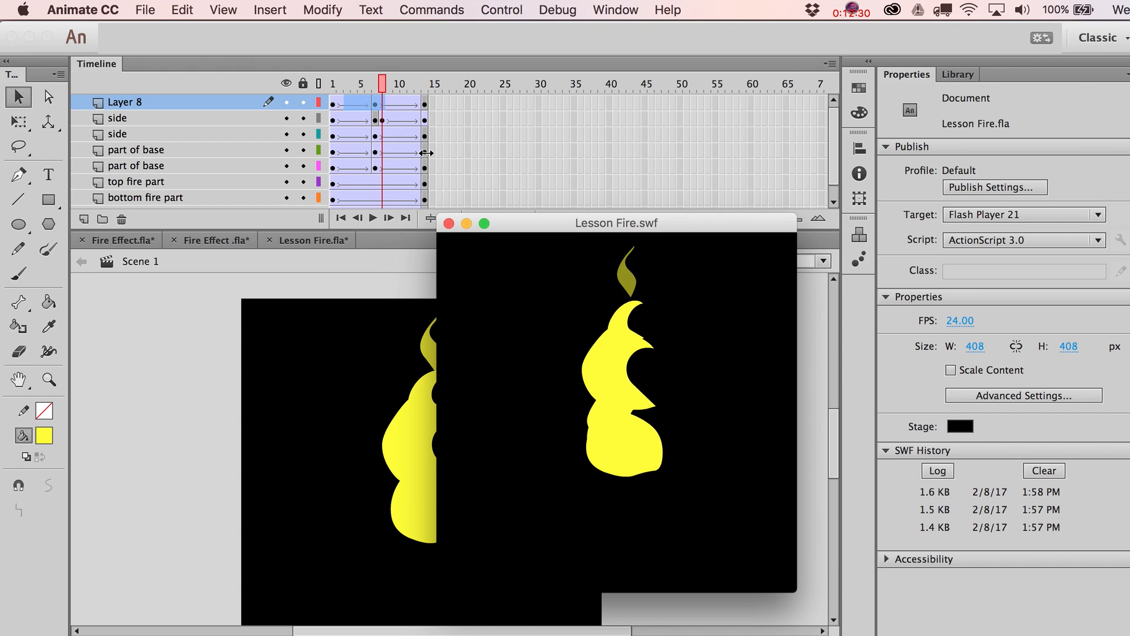
key("super+w")
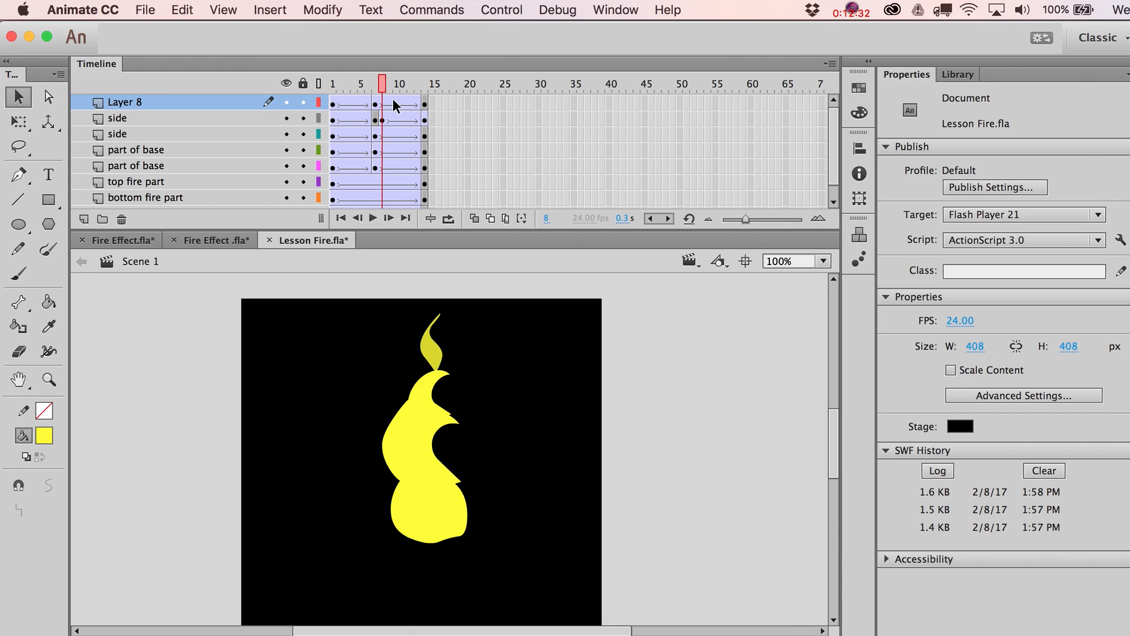
mouse_move(382, 90)
left_mouse_down()
mouse_move(356, 88)
mouse_move(374, 90)
left_mouse_up()
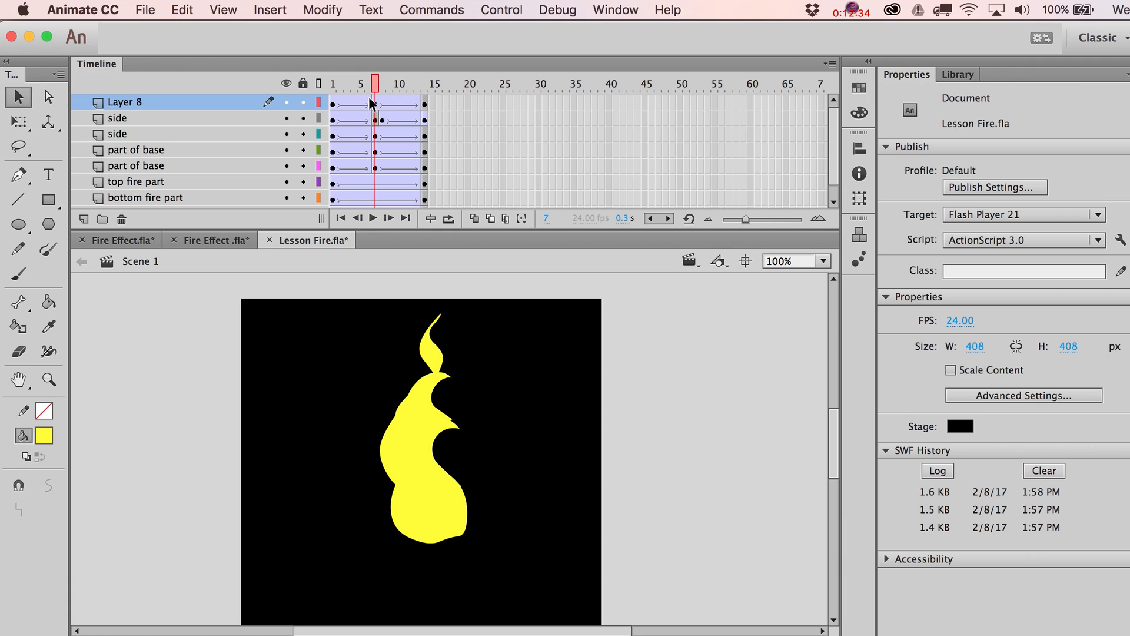
left_click(333, 105)
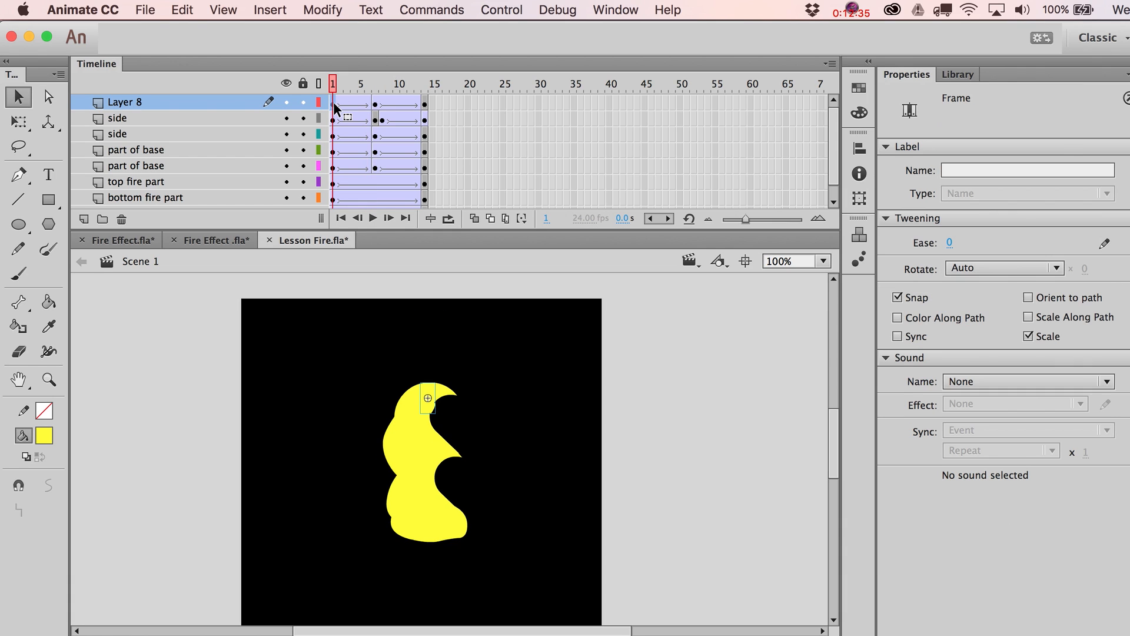
- On frame 7, skew the wisp to about 27 by 85 px, lower it to about Y 73, and test the movie
left_click(375, 104)
key("q")
left_click(443, 318)
mouse_move(443, 328)
left_mouse_down()
mouse_move(443, 315)
mouse_move(433, 329)
left_mouse_up()
key("v")
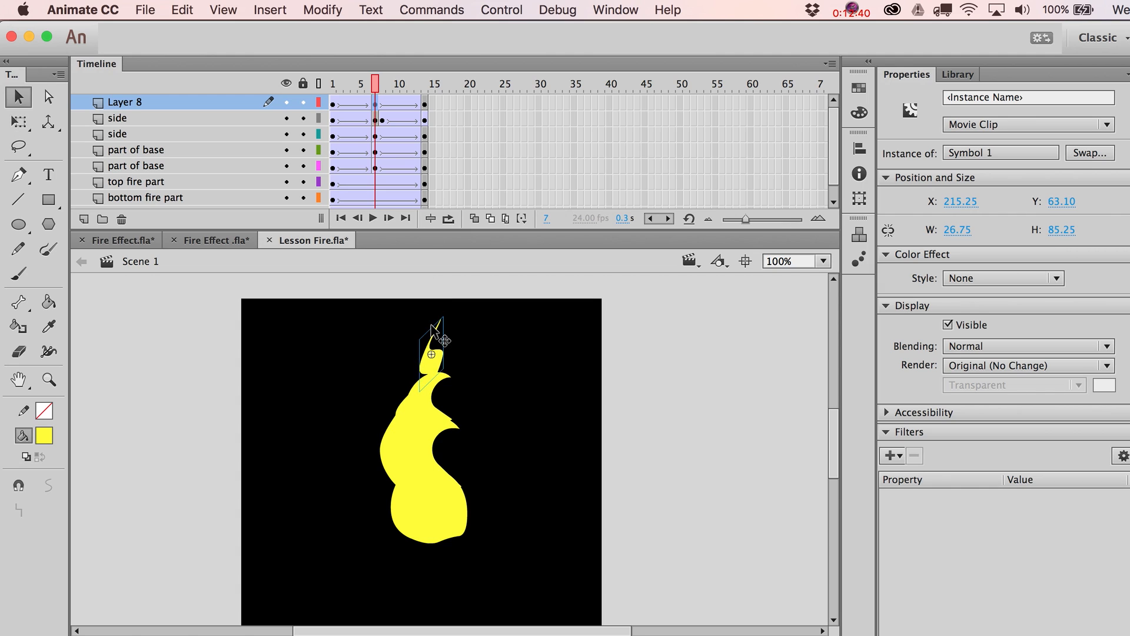
key("super+Return")
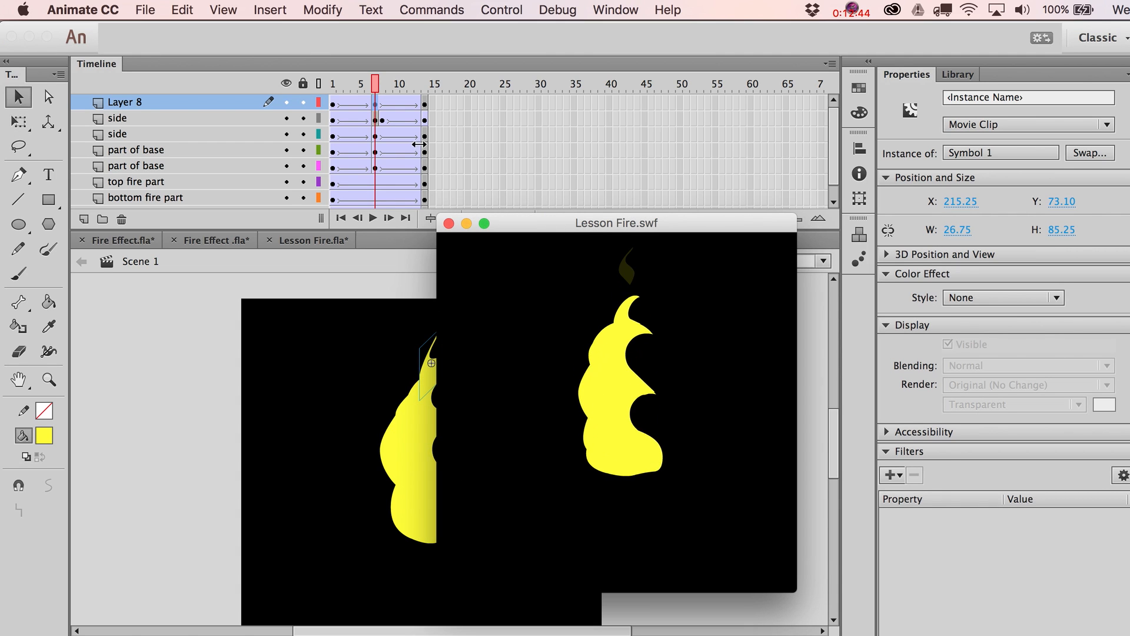
key("super+w")
left_click(348, 89)
left_click_drag(348, 90, 424, 88)
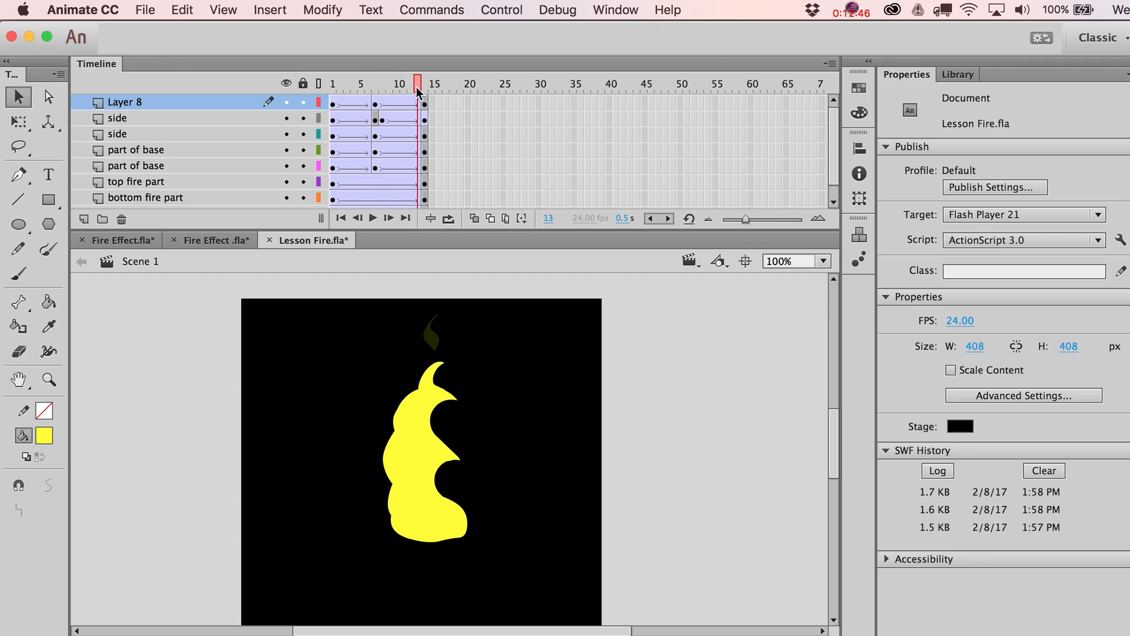
- On frame 14, set the wisp's Alpha to 100%, scale it to 60%, and test the movie
left_click(424, 105)
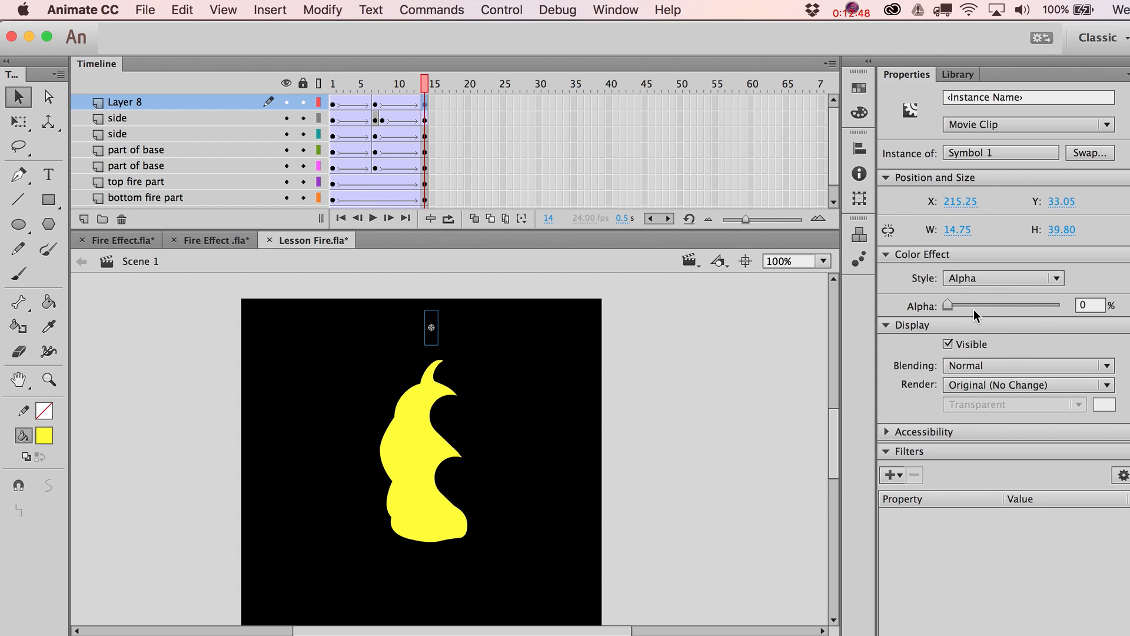
left_click_drag(987, 306, 1059, 305)
key("q")
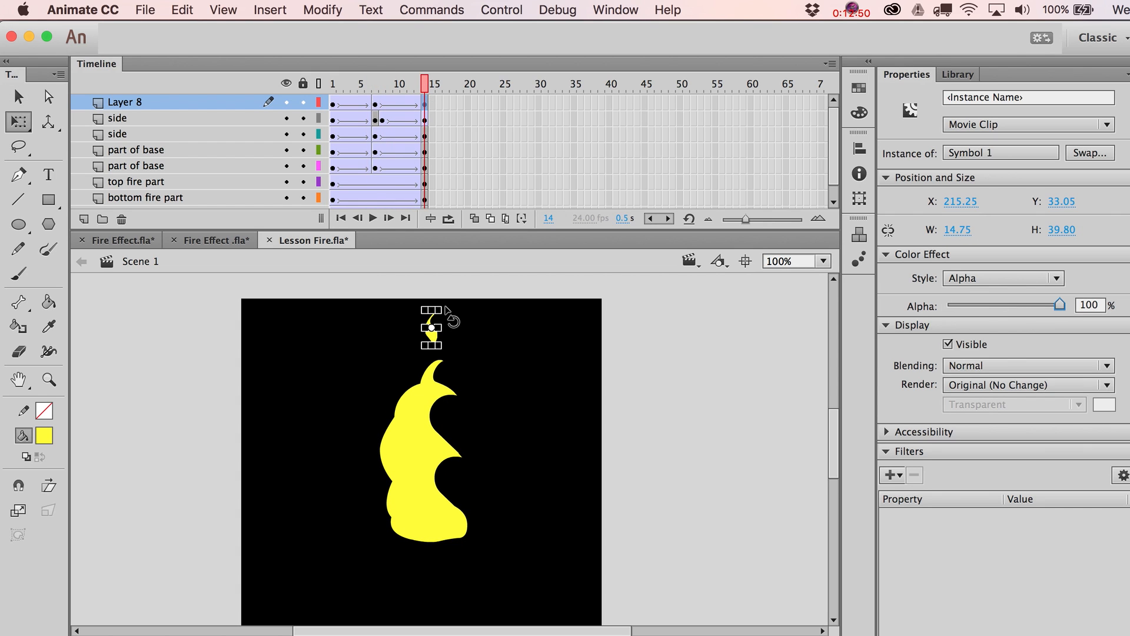
key("super+alt+s")
type("60")
key("Return")
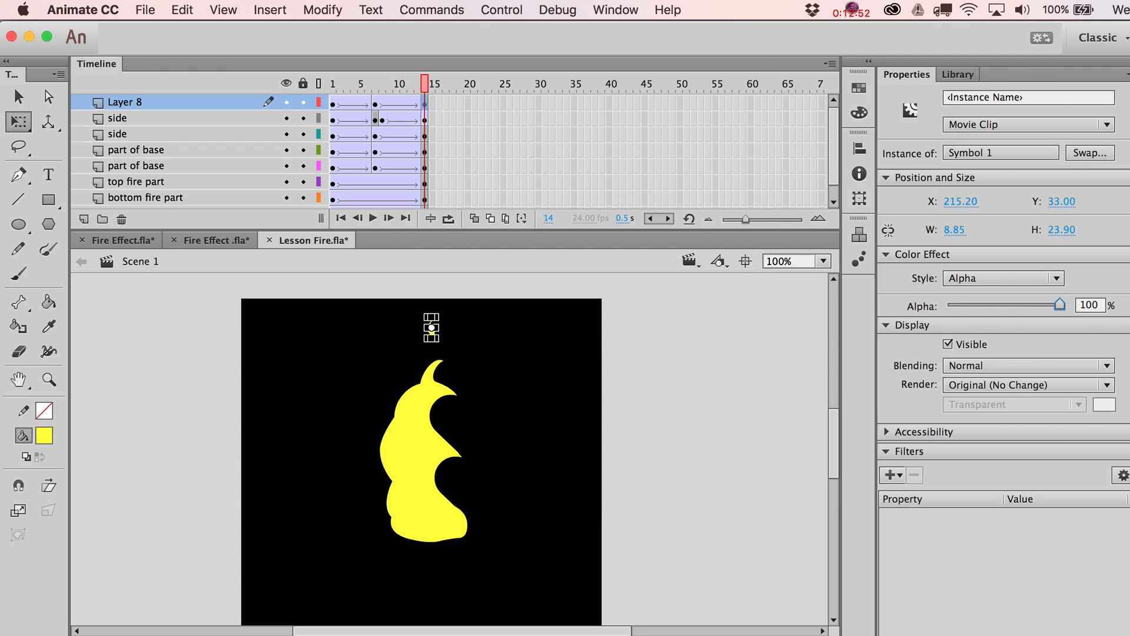
key("super+Return")
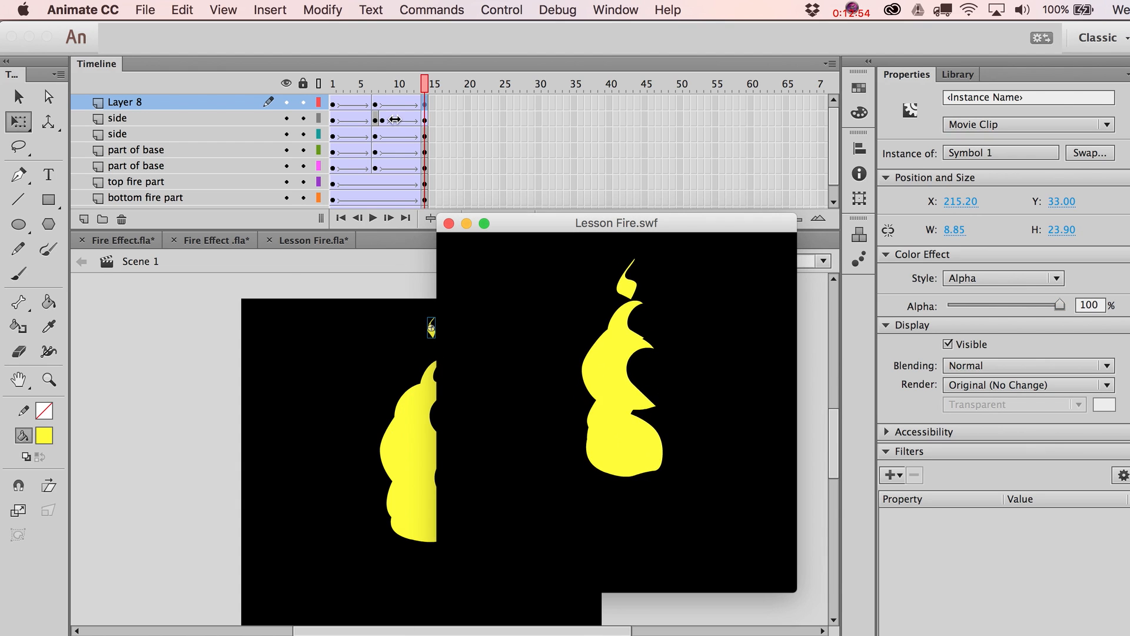
- Straighten the frame 7 wisp to about 27 by 61 px, raise it slightly, and move its keyframe to frame 8
left_click(374, 104)
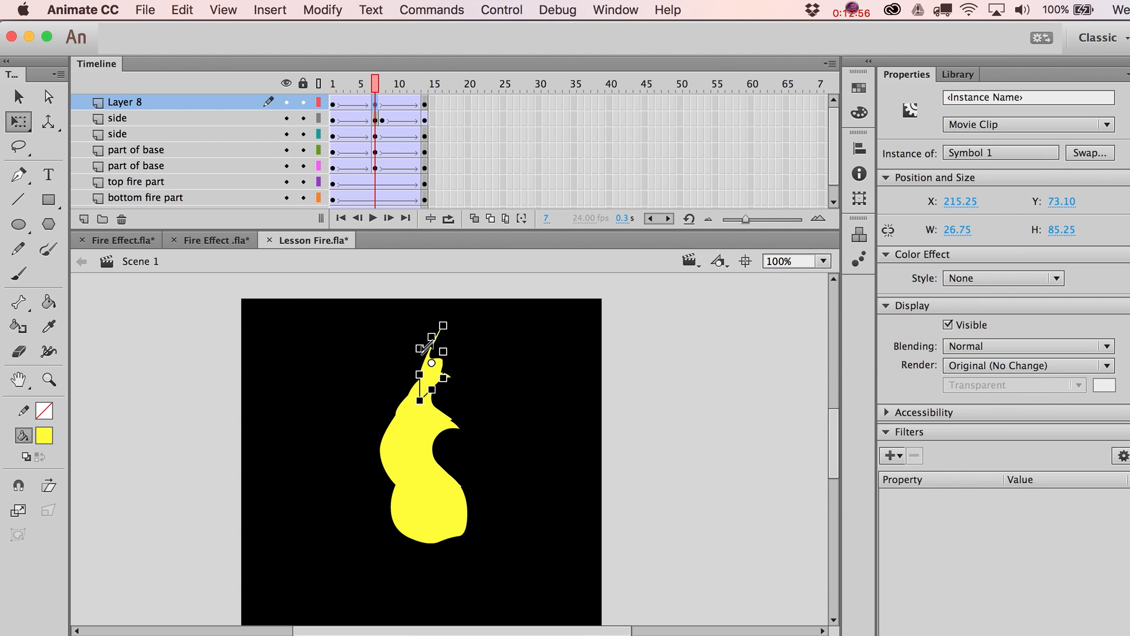
left_click_drag(428, 343, 422, 349)
key("v")
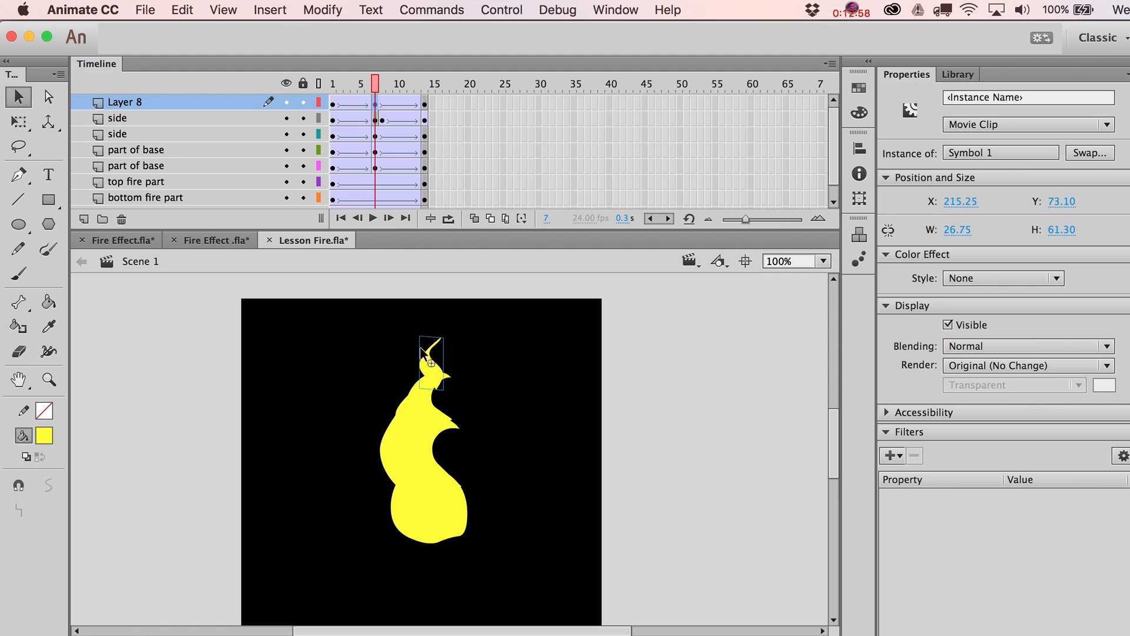
key("shift+Up")
left_click_drag(371, 89, 385, 110)
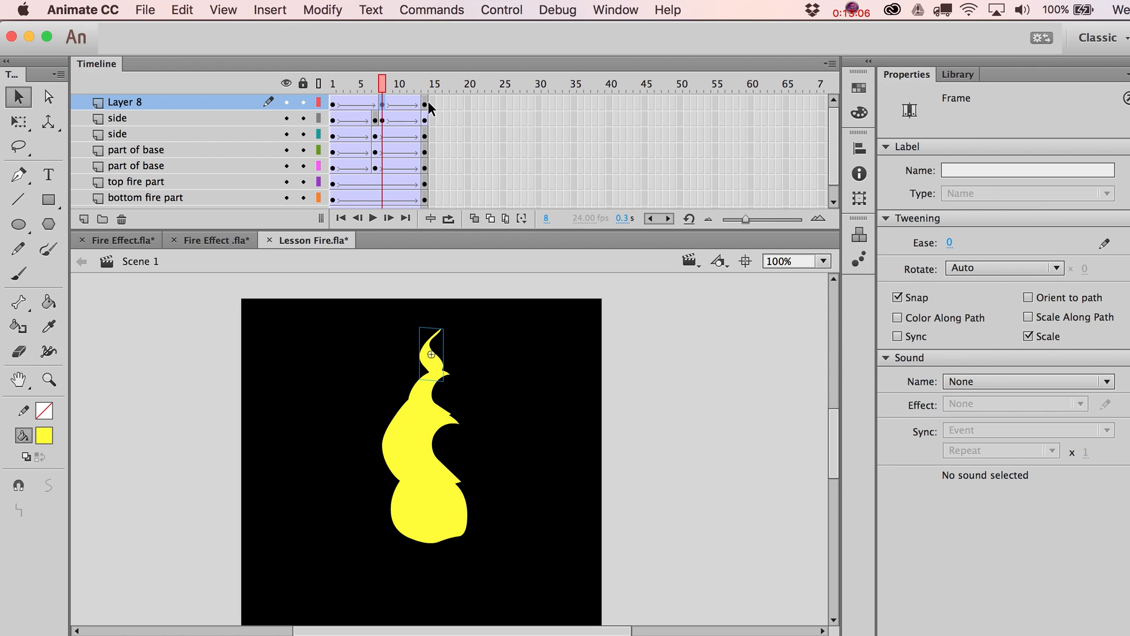
- Replace the wisp's frame 14 keyframe with a copy of its frame 8 pose, moved up slightly
left_click(426, 107)
left_click(386, 103)
left_click(425, 106)
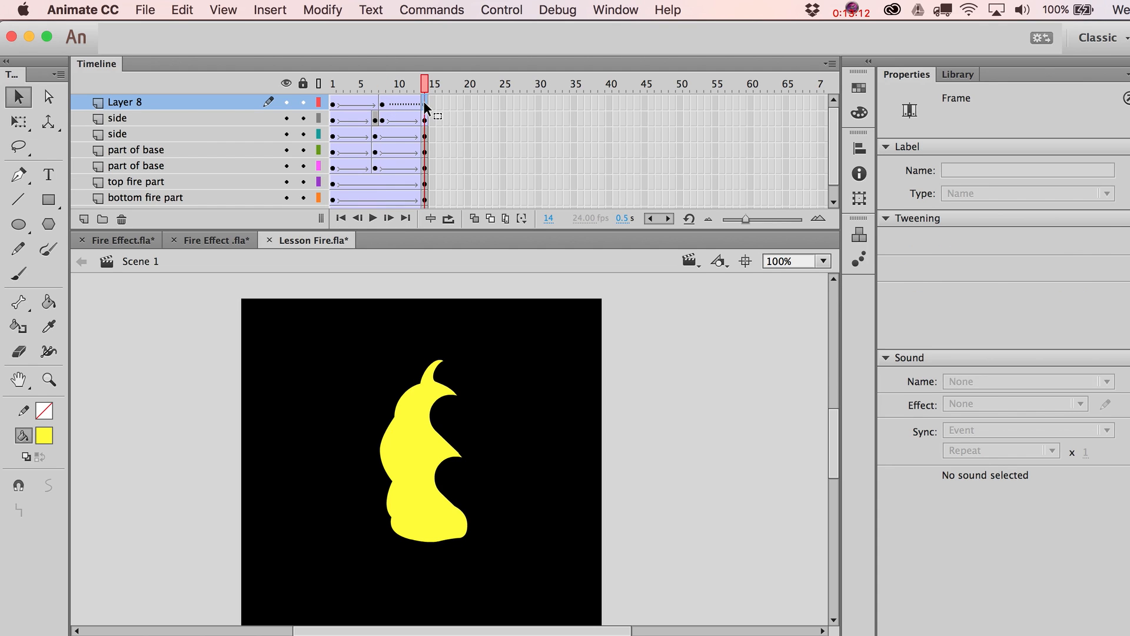
left_click(418, 105)
key("F6")
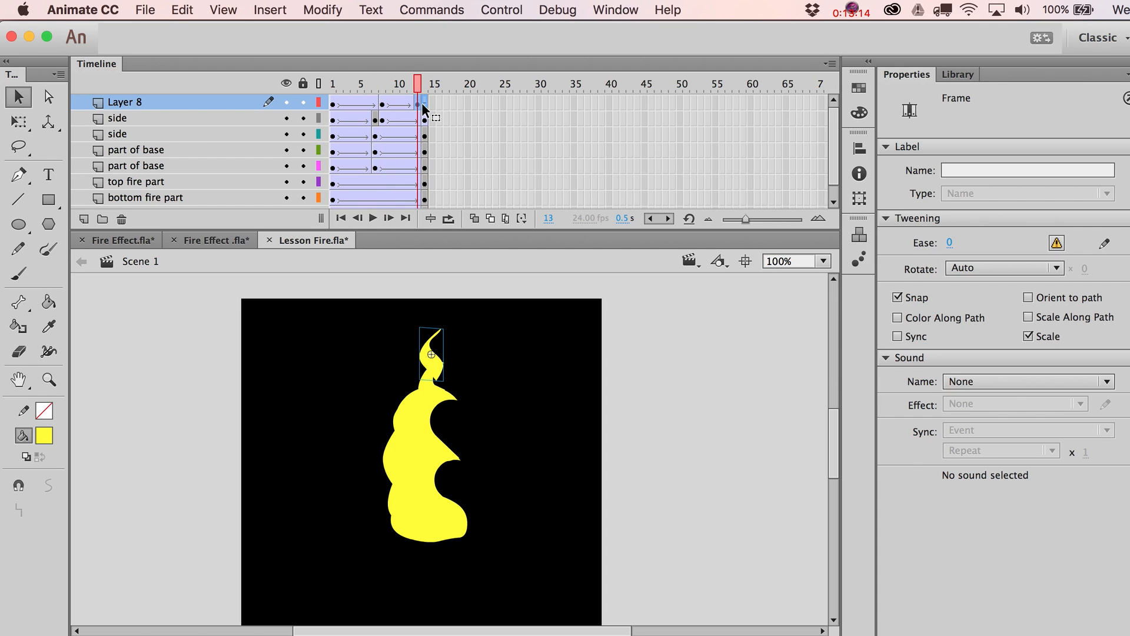
left_click(424, 105)
key("shift+Up")
key("shift+Up")
mouse_move(425, 86)
left_mouse_down()
mouse_move(383, 88)
mouse_move(439, 82)
left_mouse_up()
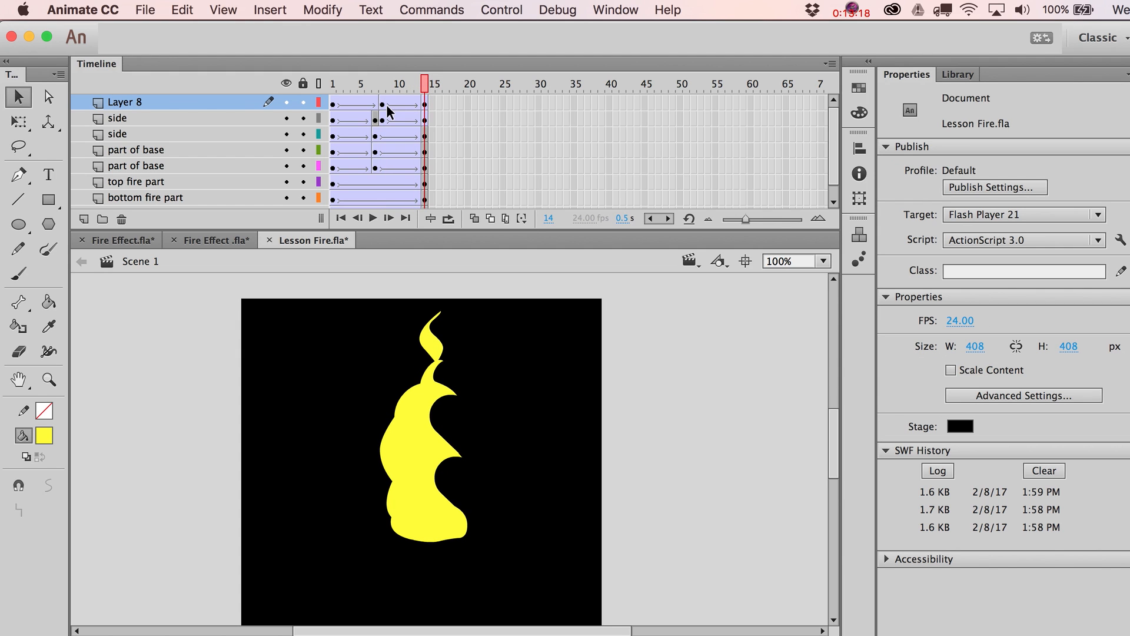
- Convert every frame from 8 to 14 on the wisp's layer into a keyframe and test the movie
left_click(425, 108)
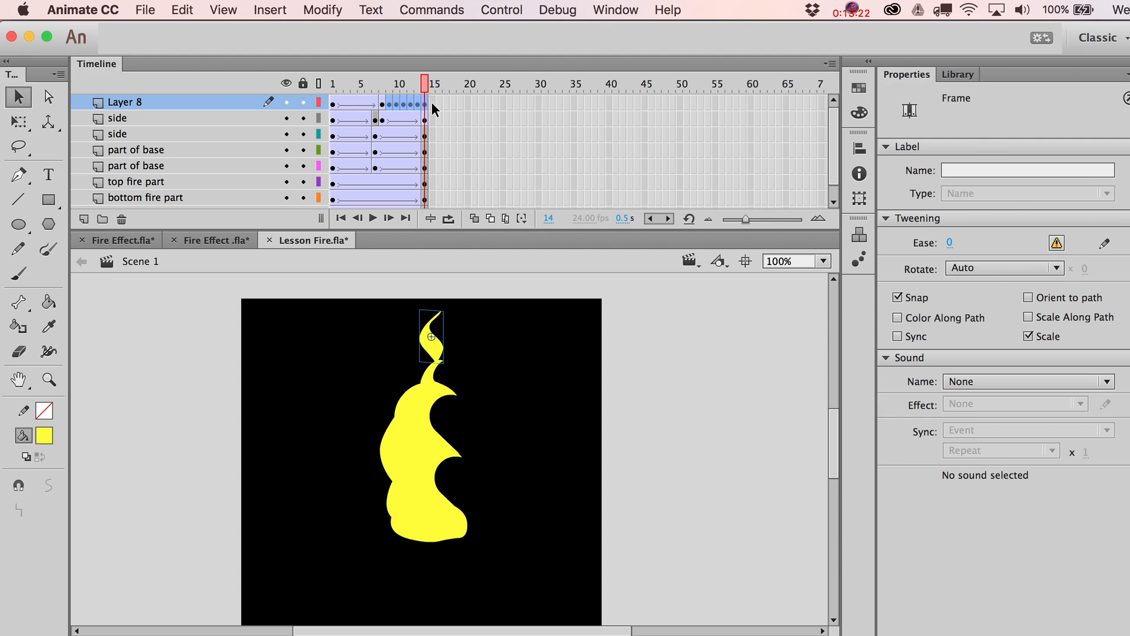
left_click_drag(423, 86, 334, 93)
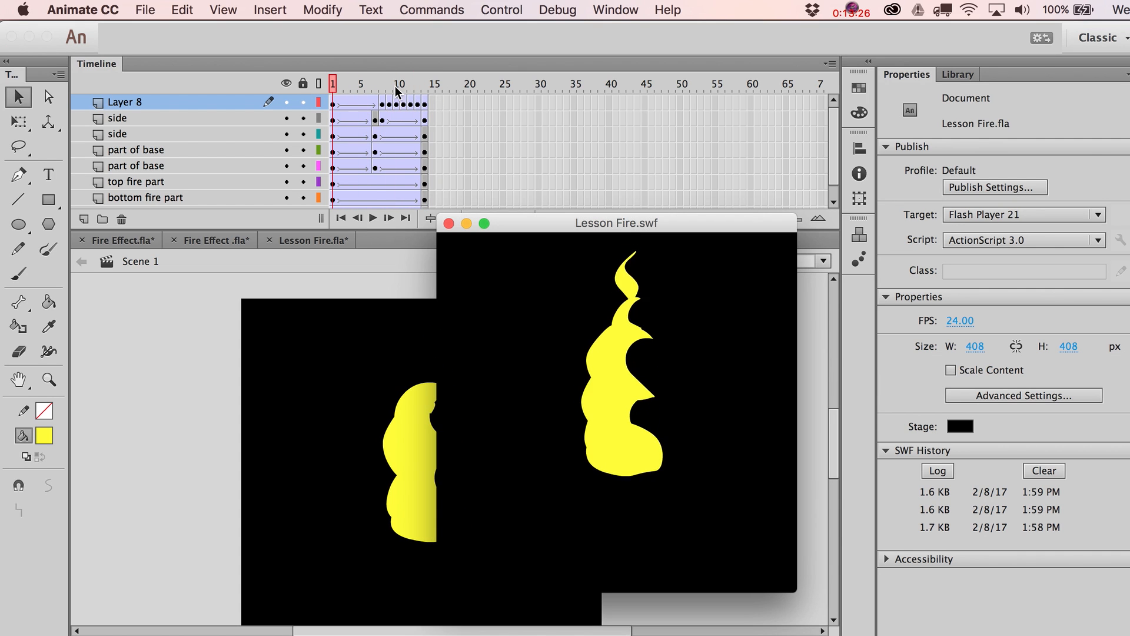
left_click(424, 91)
left_click_drag(381, 90, 390, 90)
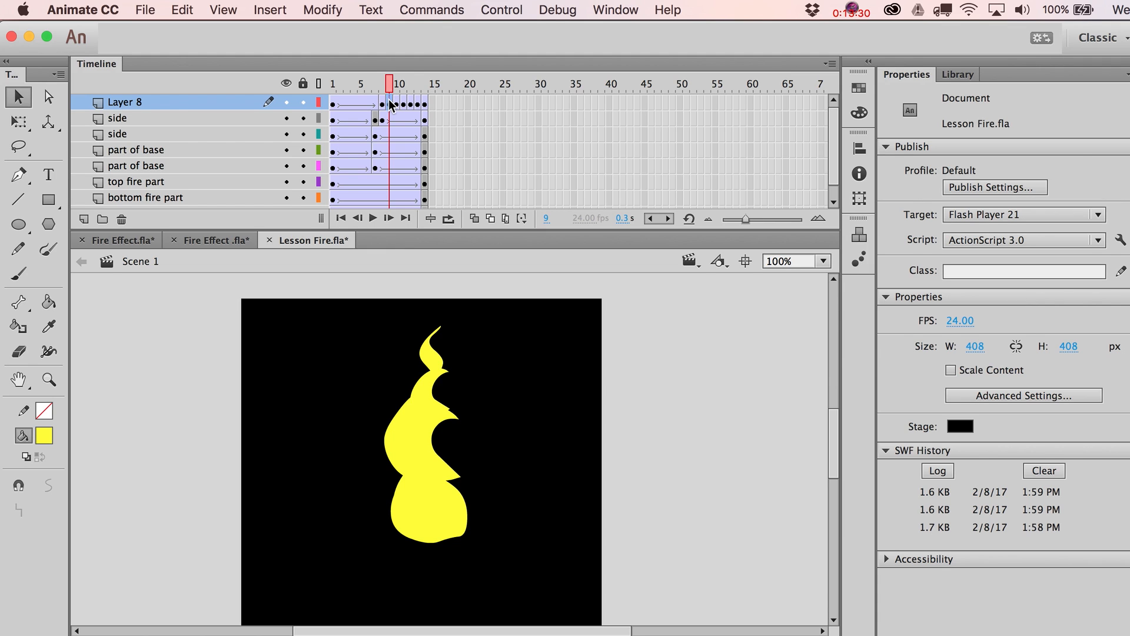
- Lock all layers except Layer 8, which holds the wisp
left_click(389, 104)
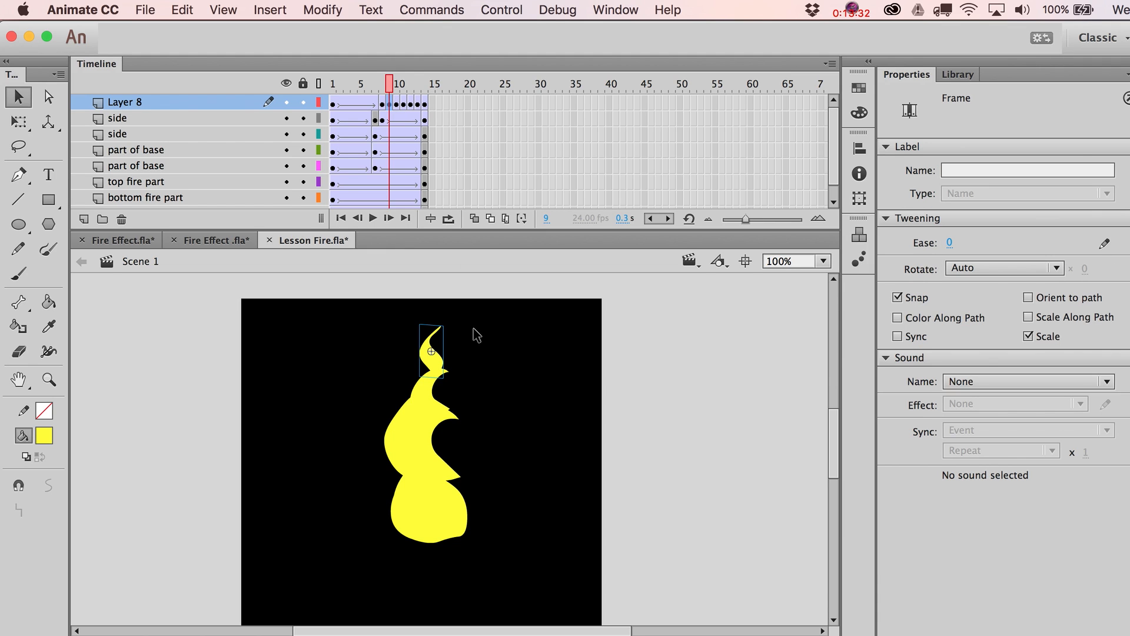
left_click(291, 5)
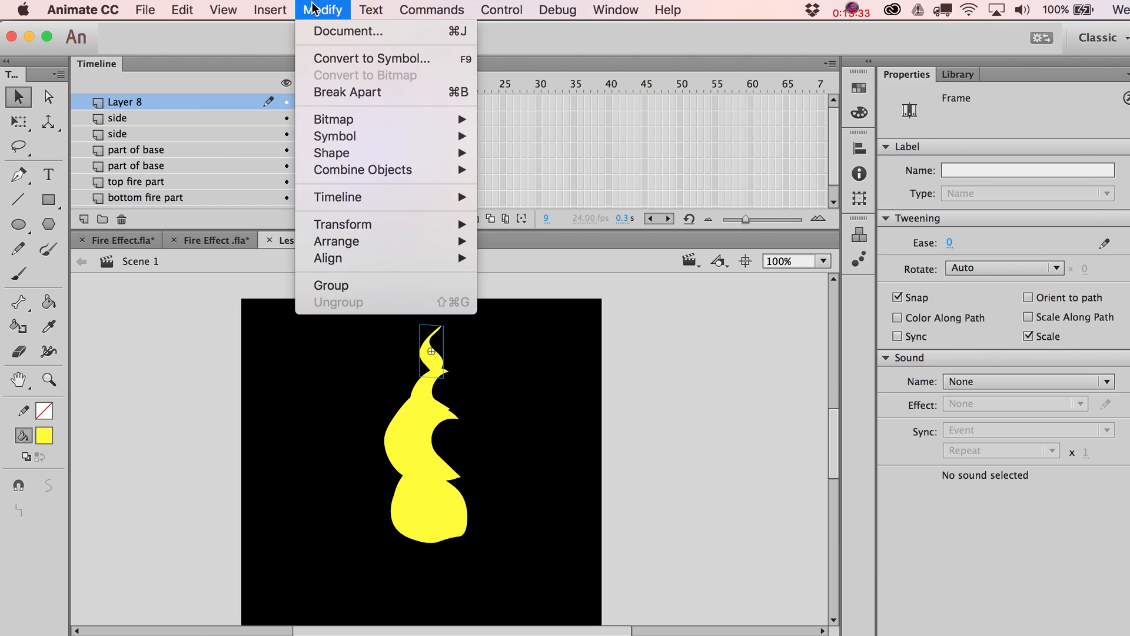
left_click(581, 411)
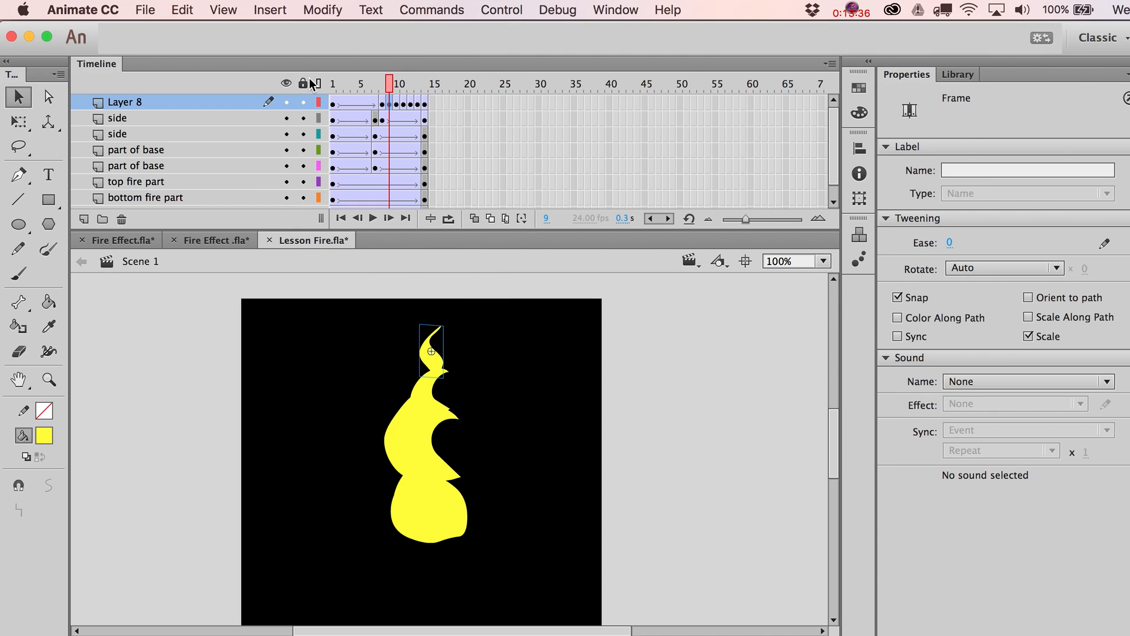
left_click(308, 84)
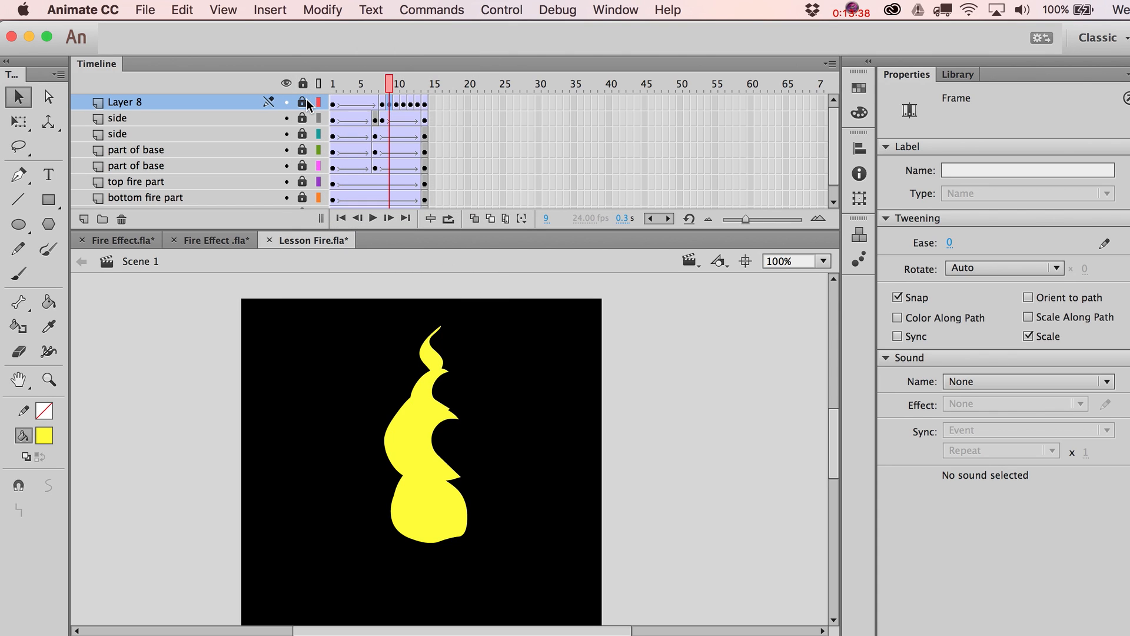
left_click(304, 103)
- Using Edit Multiple Frames over frames 9 to 14, break all the wisp instances apart into shapes and check them frame by frame
left_click(507, 221)
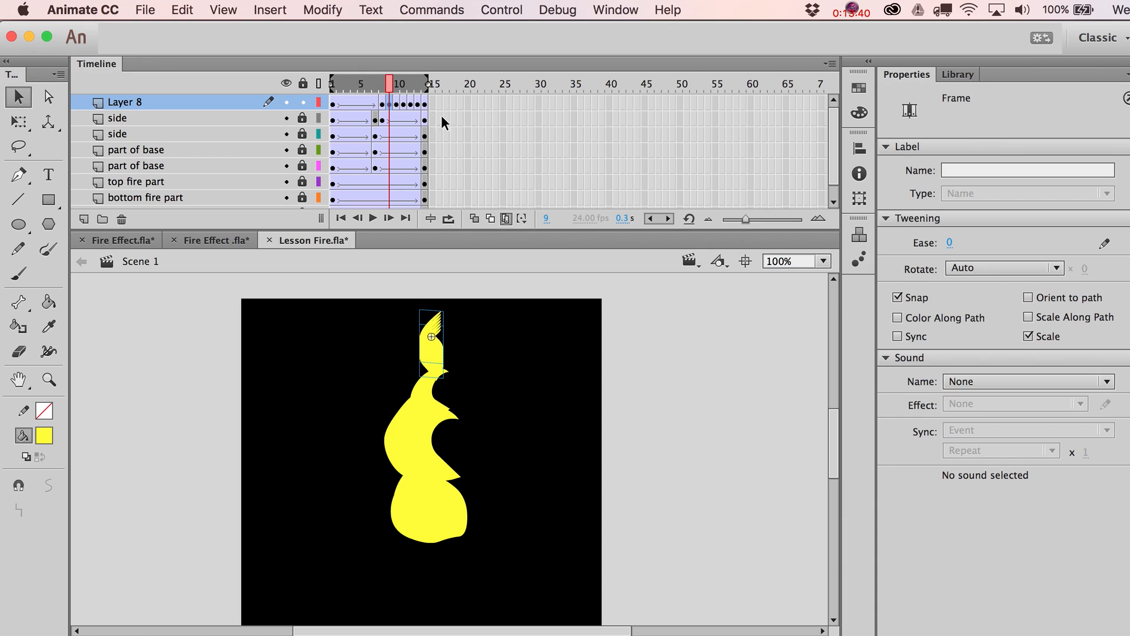
left_click_drag(339, 84, 393, 86)
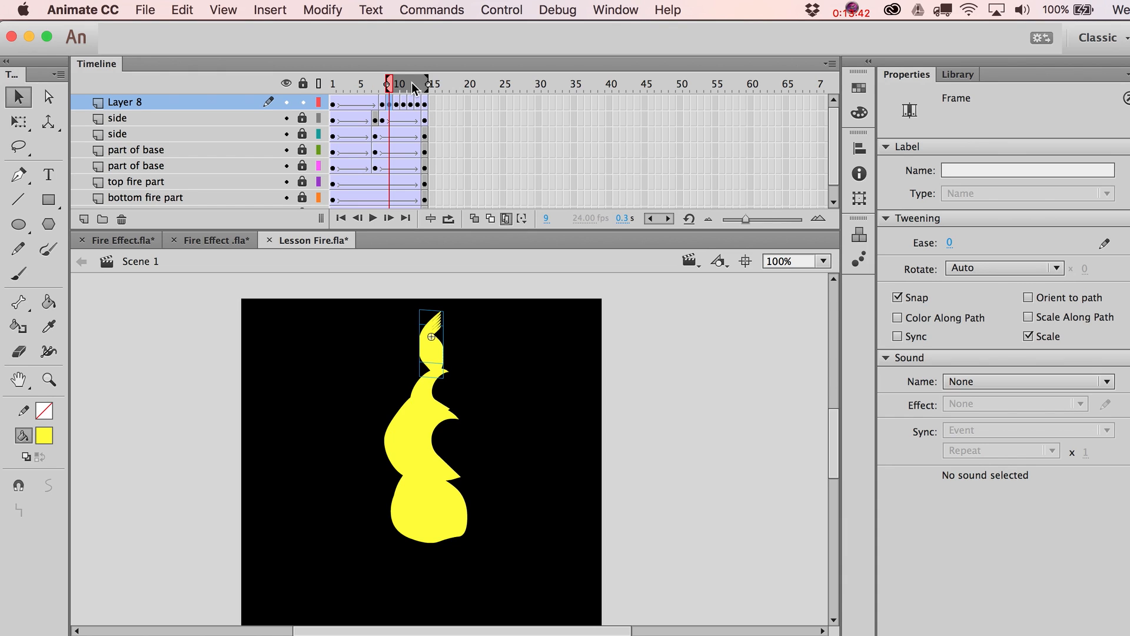
key("super+a")
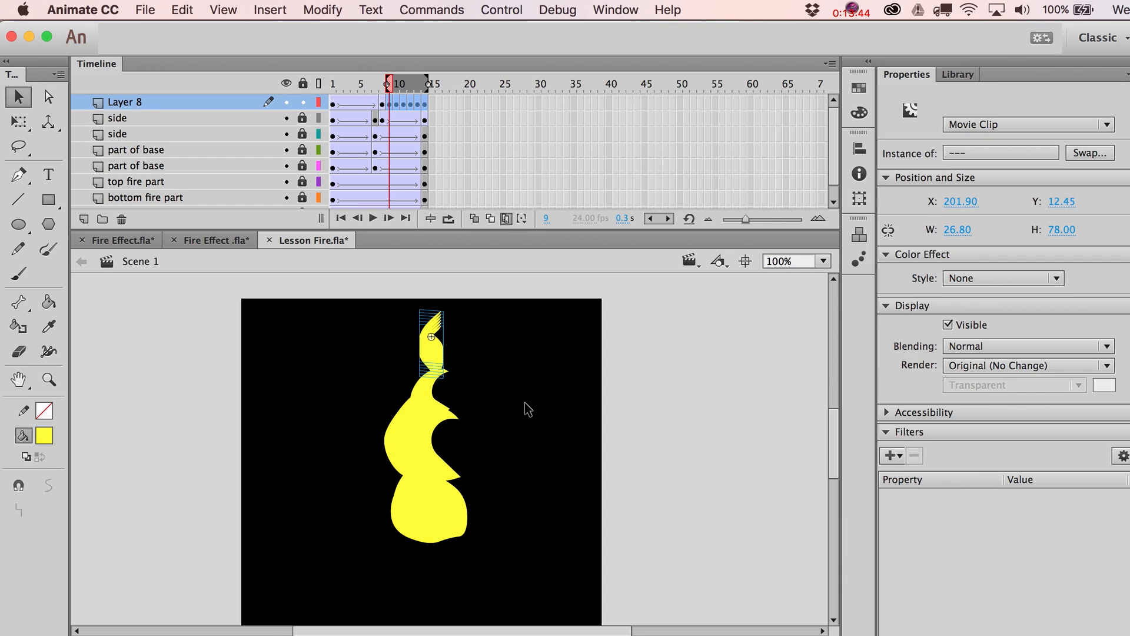
key("super+b")
left_click(506, 218)
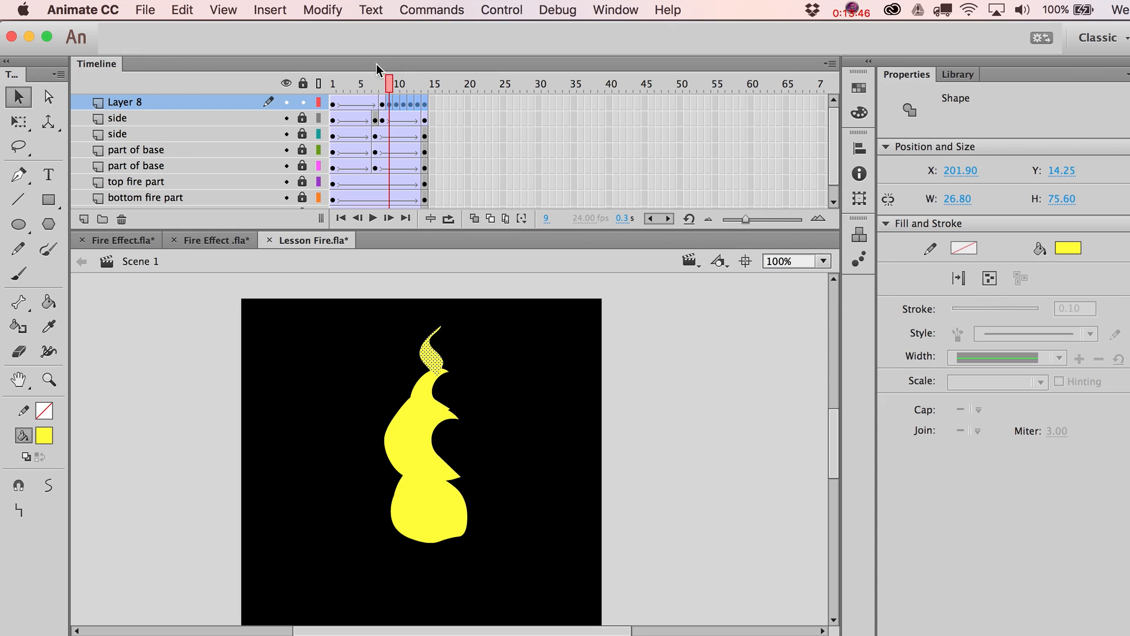
key("period")
key("period")
key("period")
key("period")
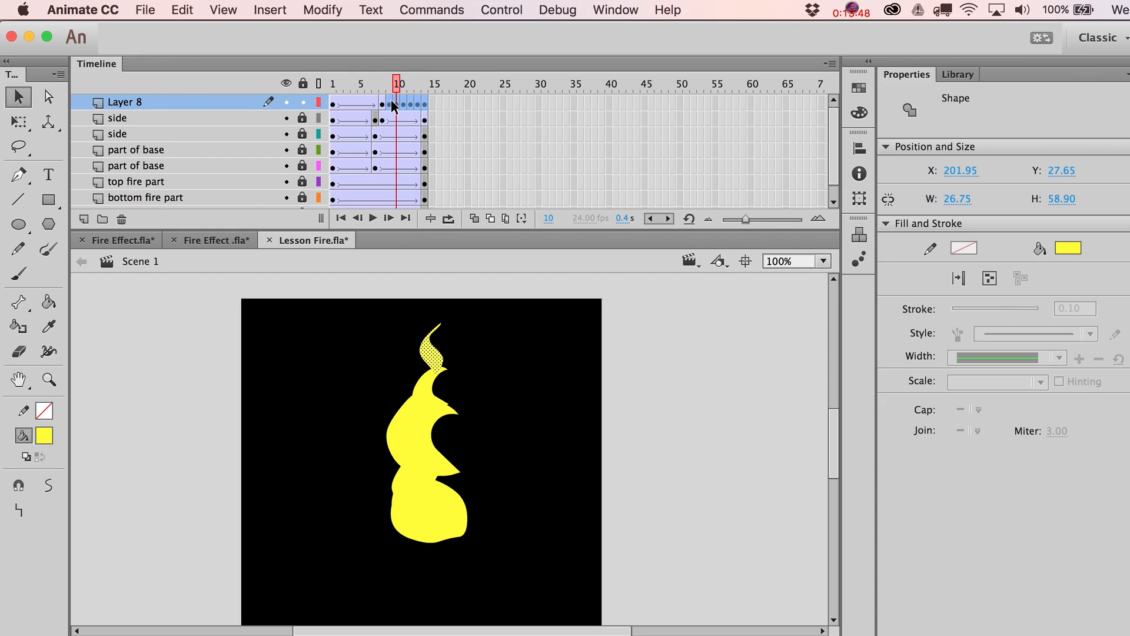
key("period")
key("Return")
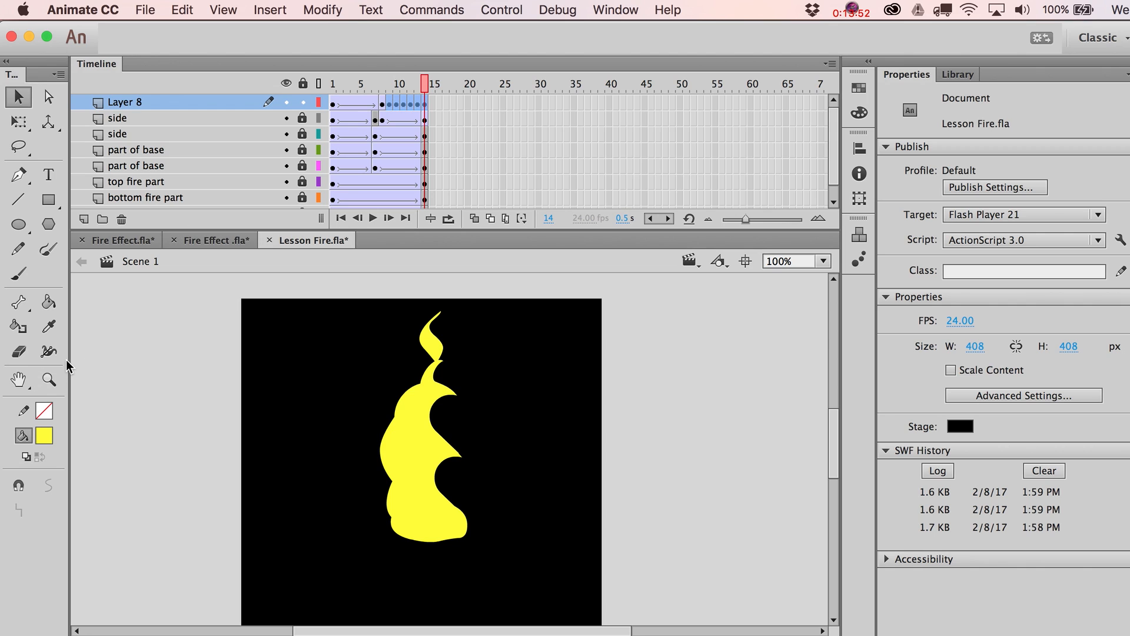
- Go to frame 9 and hide every layer except the wisp's
left_click(48, 379)
left_click_drag(392, 295, 530, 464)
key("v")
left_click(397, 106)
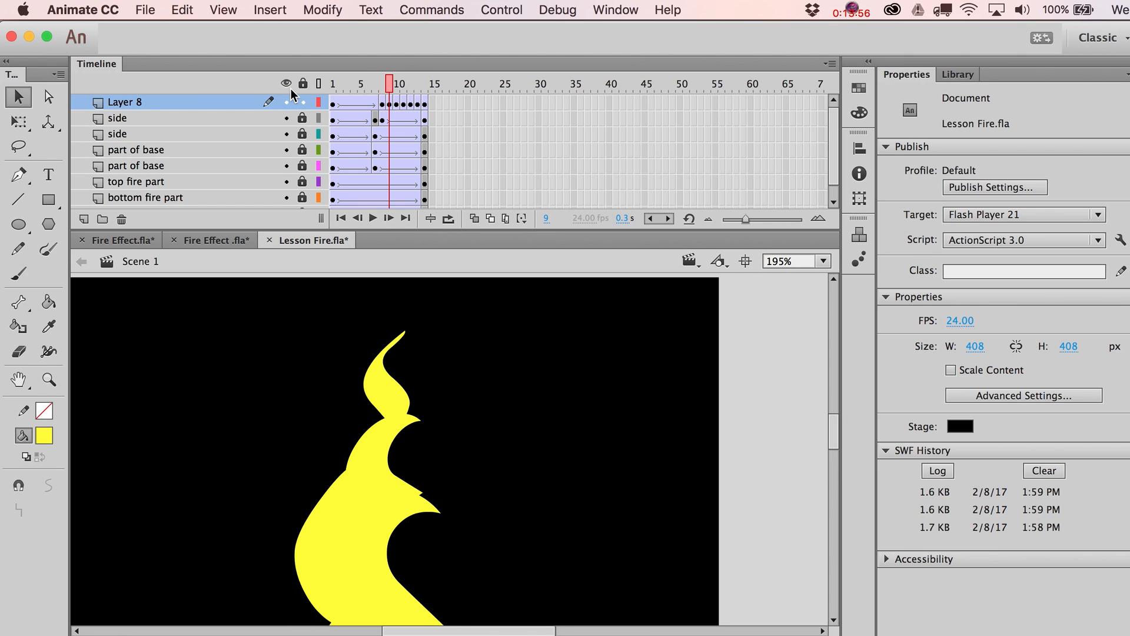
left_click(287, 84)
left_click(287, 102)
- On frame 9, magnify the wisp and bend the edges around its lower tip inward to taper it
left_click(48, 379)
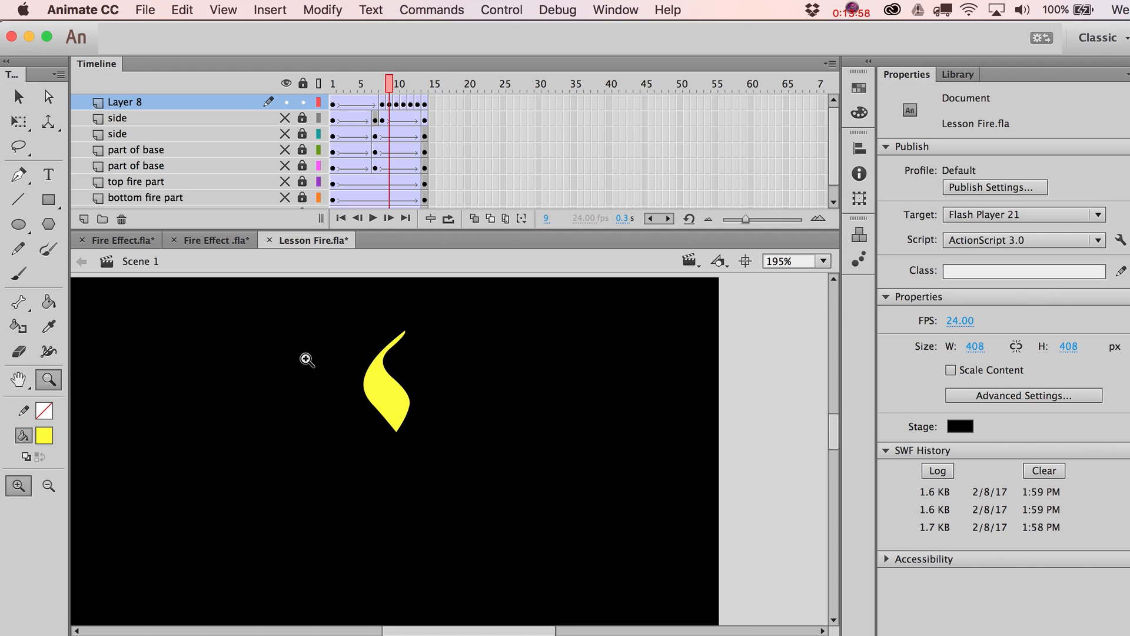
left_click_drag(329, 310, 500, 533)
key("v")
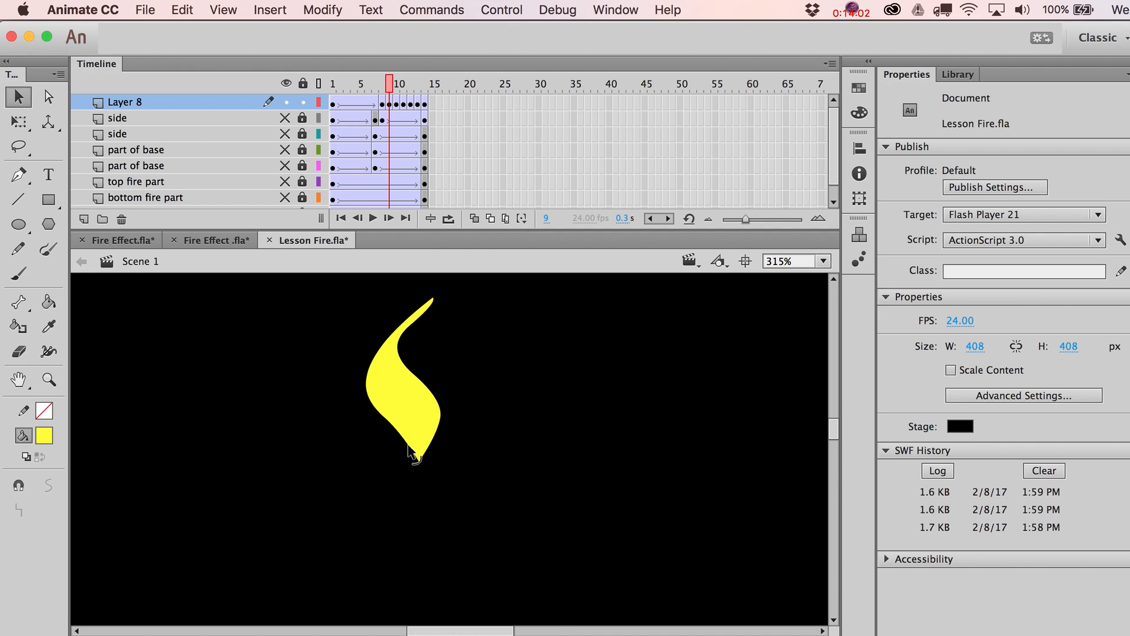
left_click_drag(437, 452, 424, 459)
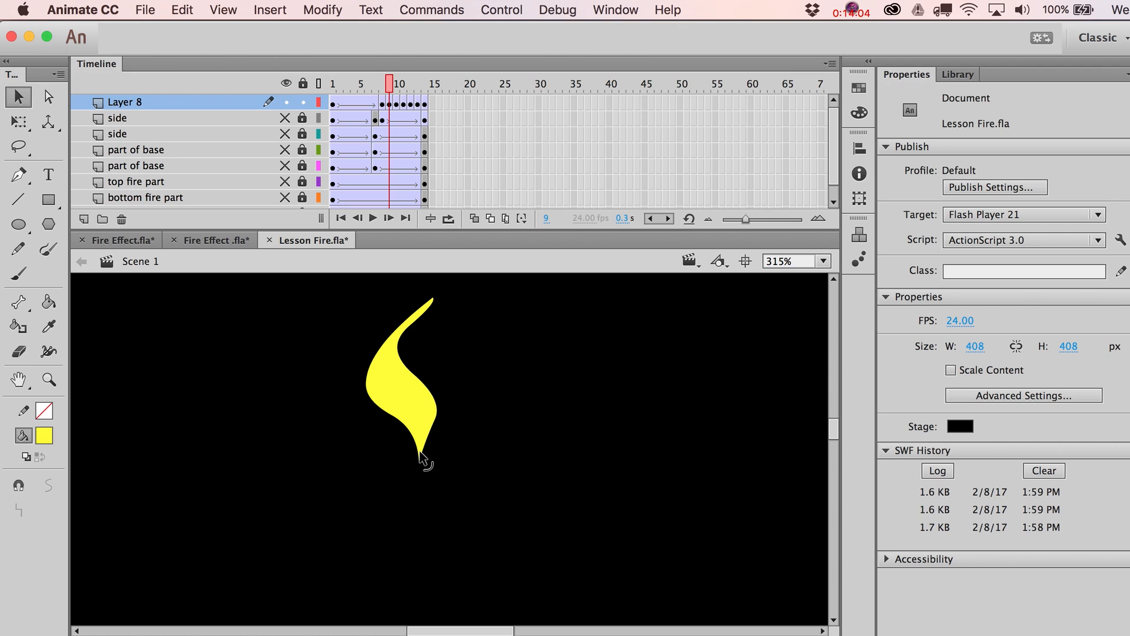
- On frame 10, curve the wisp's lower edge inward and pull its bottom tip up
left_click(397, 105)
left_click(464, 537)
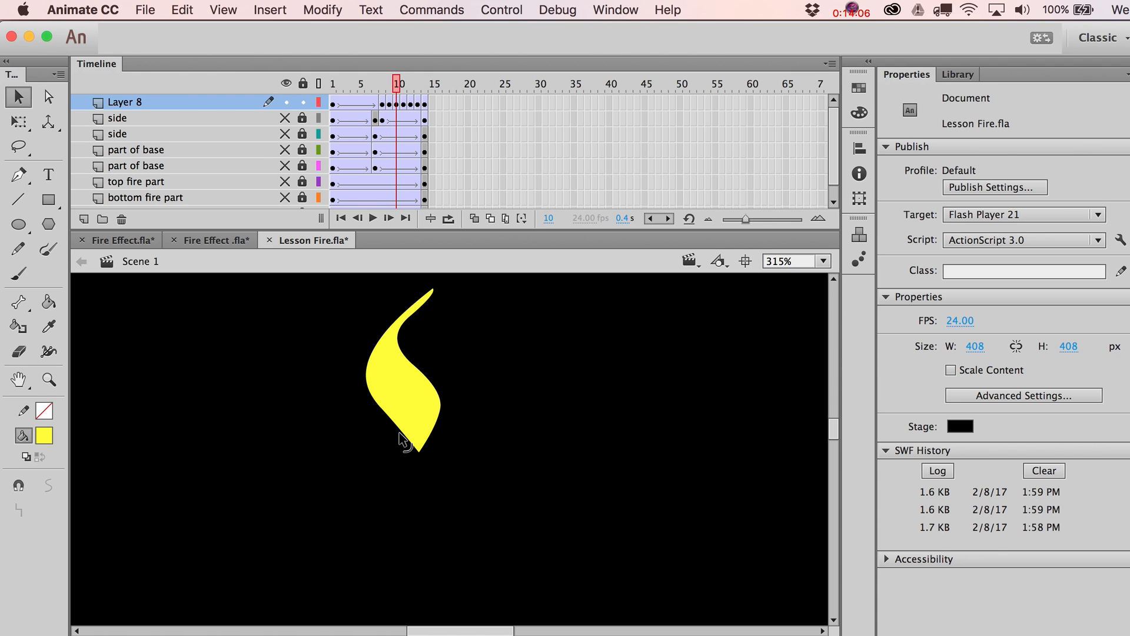
mouse_move(401, 437)
left_mouse_down()
mouse_move(416, 429)
mouse_move(426, 442)
mouse_move(415, 436)
left_mouse_up()
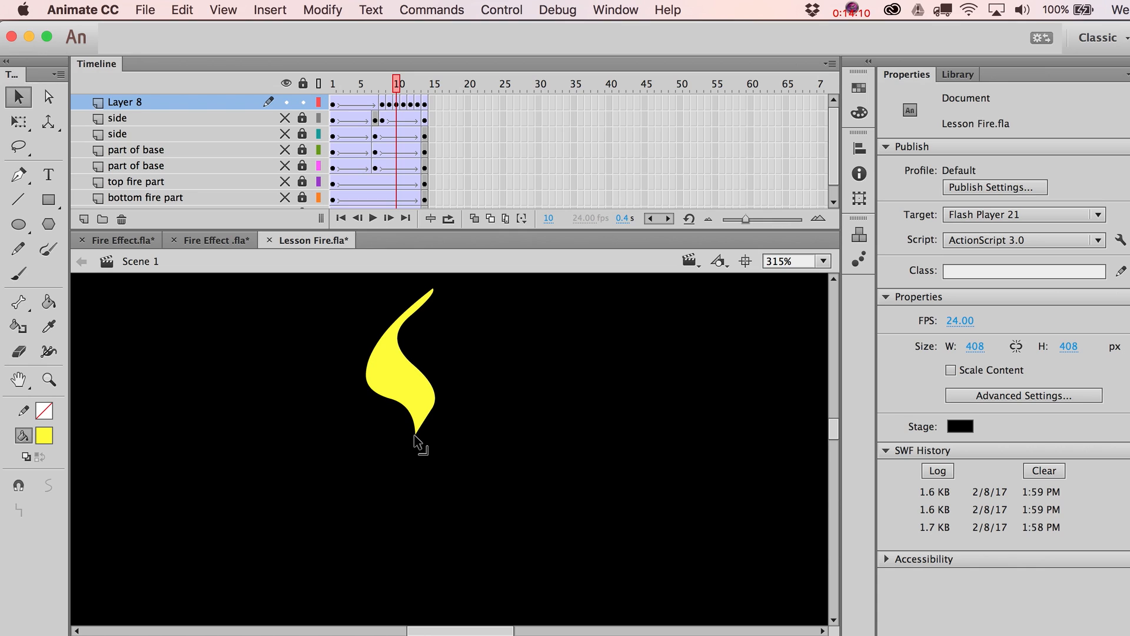
- On frame 11, pull the wisp's underside further up and in, comparing it with frames 9 and 10
left_click_drag(396, 90, 403, 93)
mouse_move(404, 425)
left_mouse_down()
mouse_move(422, 407)
mouse_move(416, 425)
left_mouse_up()
key("comma")
key("comma")
key("period")
key("period")
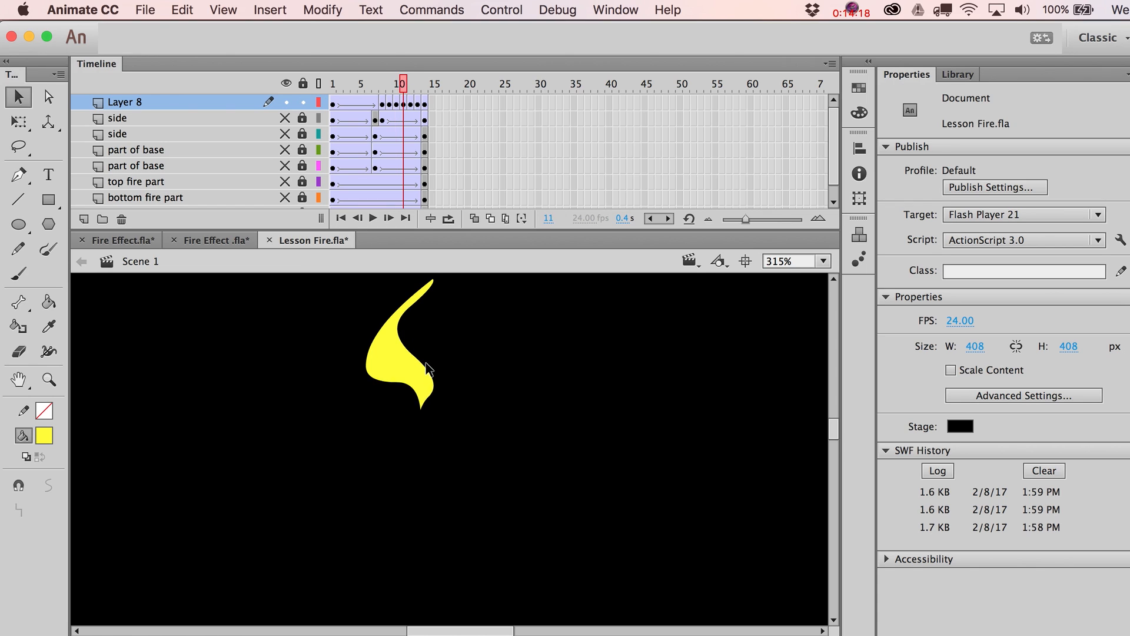
key("comma")
key("comma")
key("period")
key("period")
left_click_drag(427, 292, 428, 281)
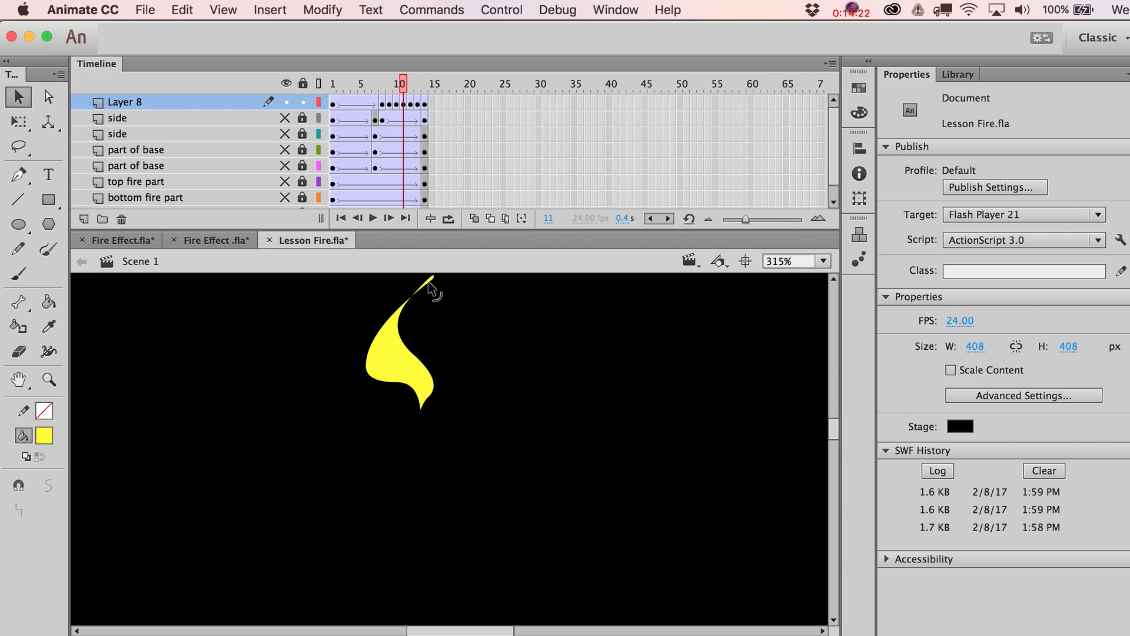
key("ctrl+z")
- On frame 12, shorten the wisp's upper tail and pull its underside up, then compare with frame 11
left_click(410, 104)
left_click(451, 392)
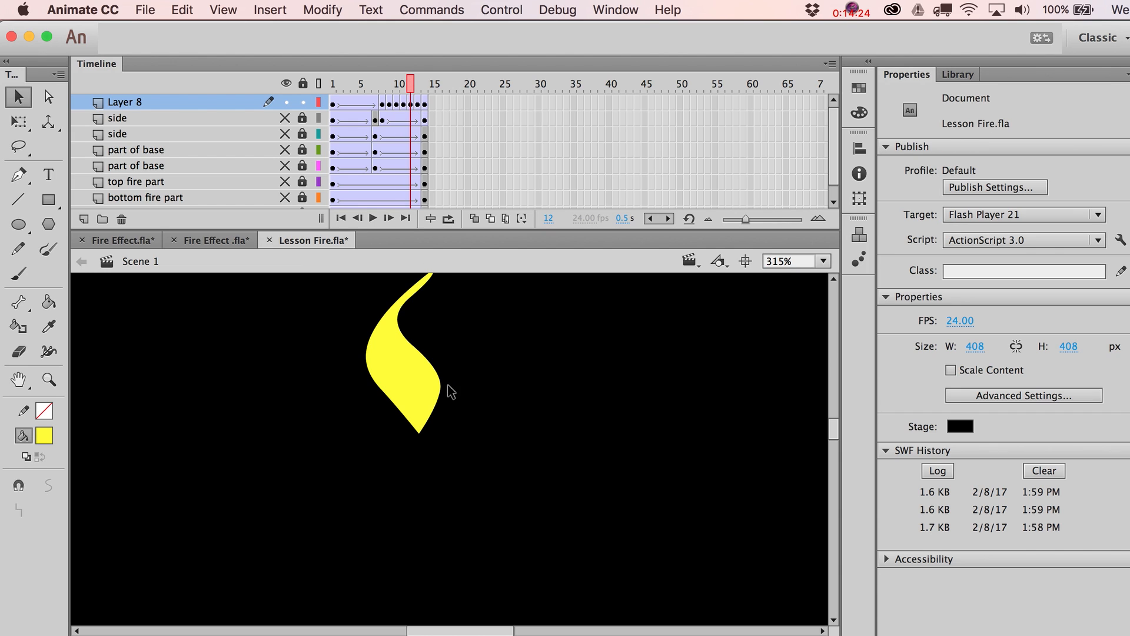
left_click_drag(409, 296, 405, 289)
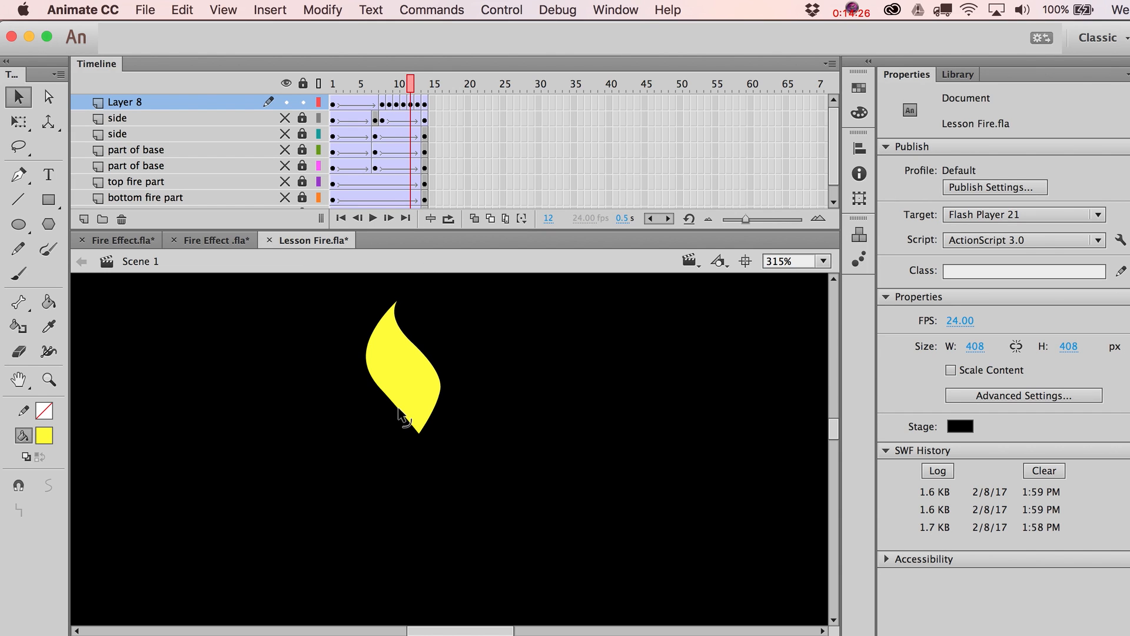
left_click_drag(398, 409, 428, 389)
key("comma")
key("period")
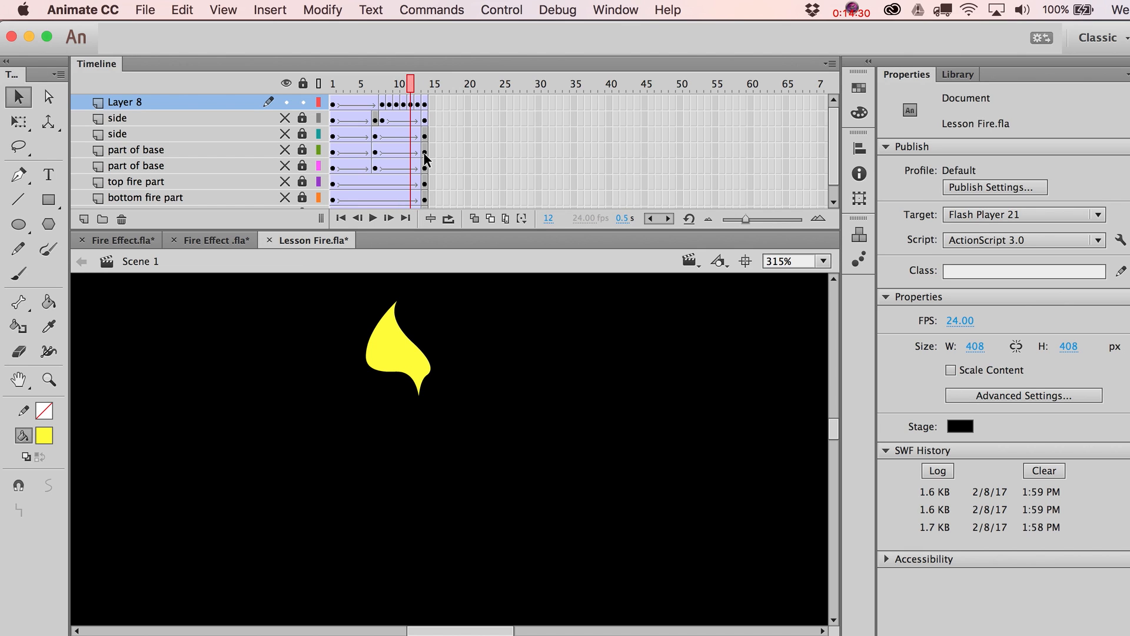
- On frame 13, shrink the wisp's lower part upward and inward, checking it against frame 12
left_click(418, 104)
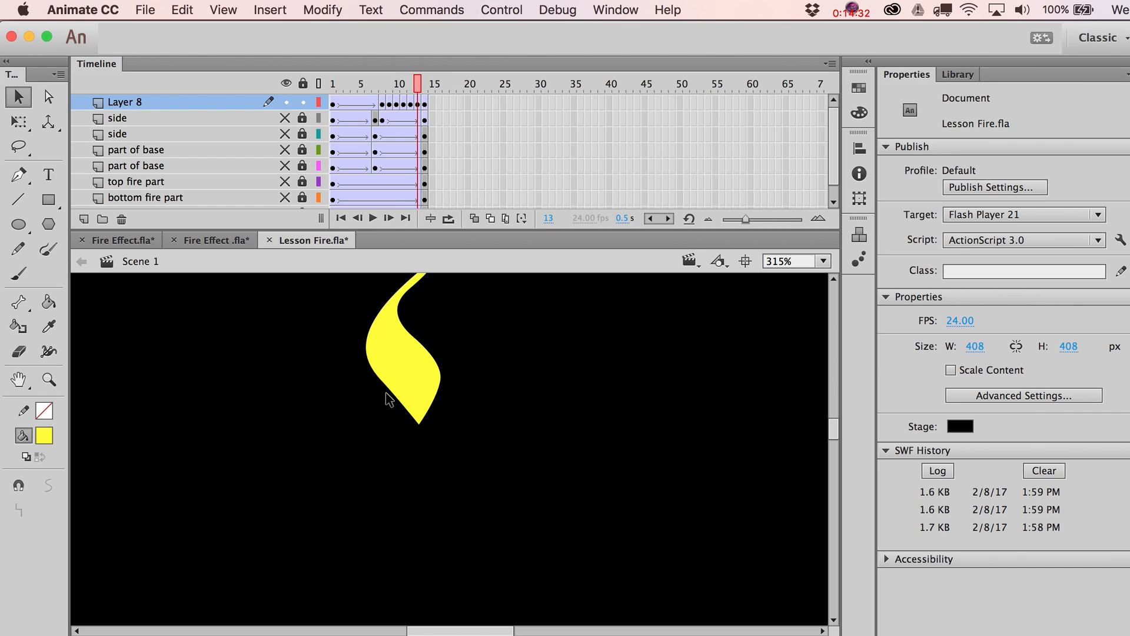
left_click_drag(439, 396, 408, 376)
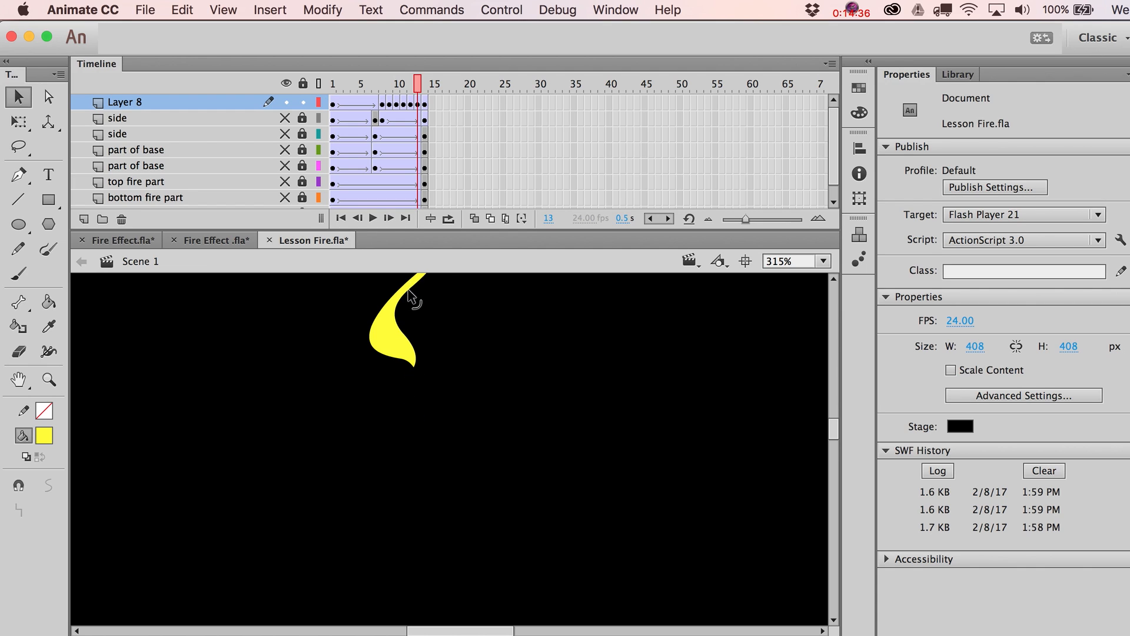
key("comma")
key("period")
- On frame 14, reduce the wisp to a small crescent and delete the leftover fragments around it
left_click(425, 106)
left_click(475, 366)
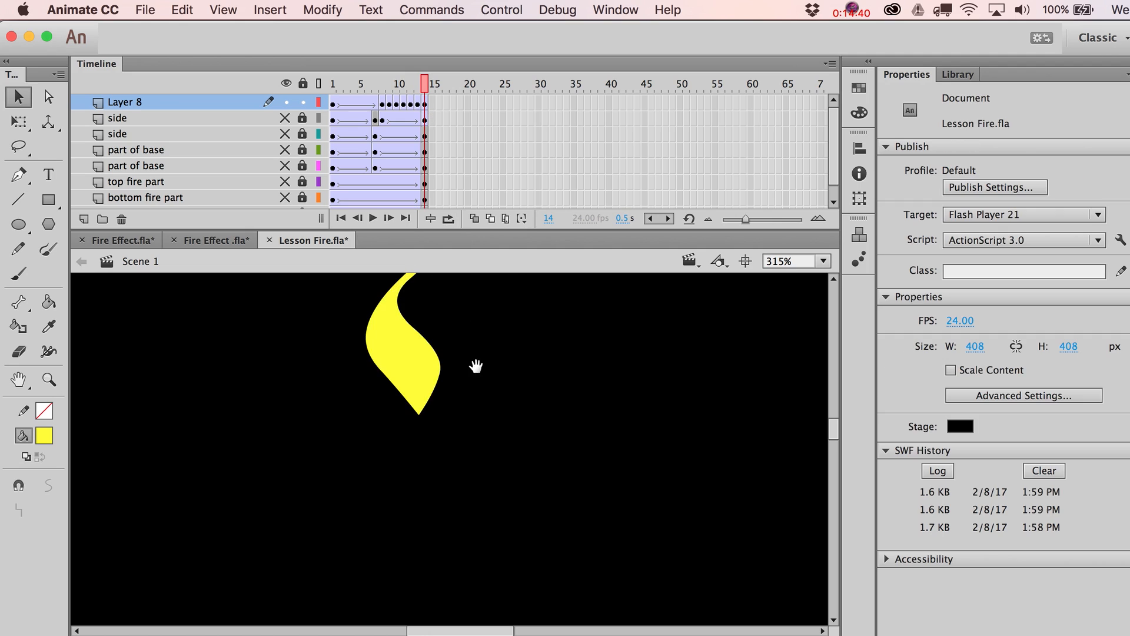
scroll(459, 377, "up", 2)
left_click_drag(401, 368, 388, 364)
mouse_move(388, 447)
left_mouse_down()
mouse_move(428, 415)
mouse_move(400, 386)
left_mouse_up()
left_click(438, 440)
key("Delete")
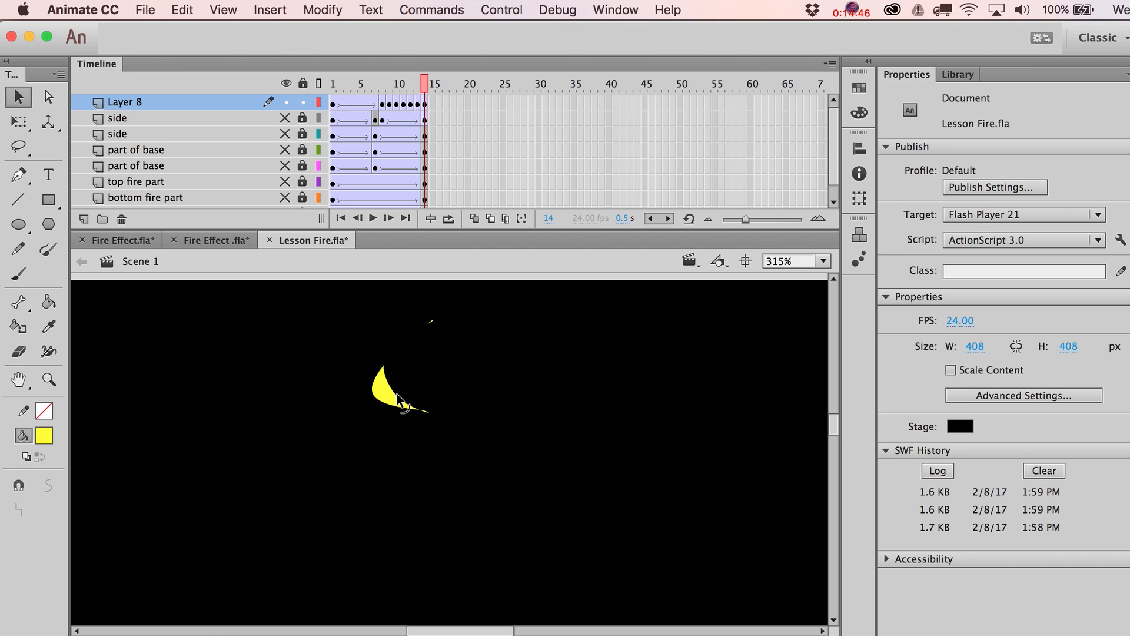
left_click(431, 321)
key("Delete")
- Test the movie to check how the reshaped wisp dissipates, then close the preview
mouse_move(425, 90)
left_mouse_down()
mouse_move(377, 93)
mouse_move(431, 89)
mouse_move(424, 97)
left_mouse_up()
key("super+Return")
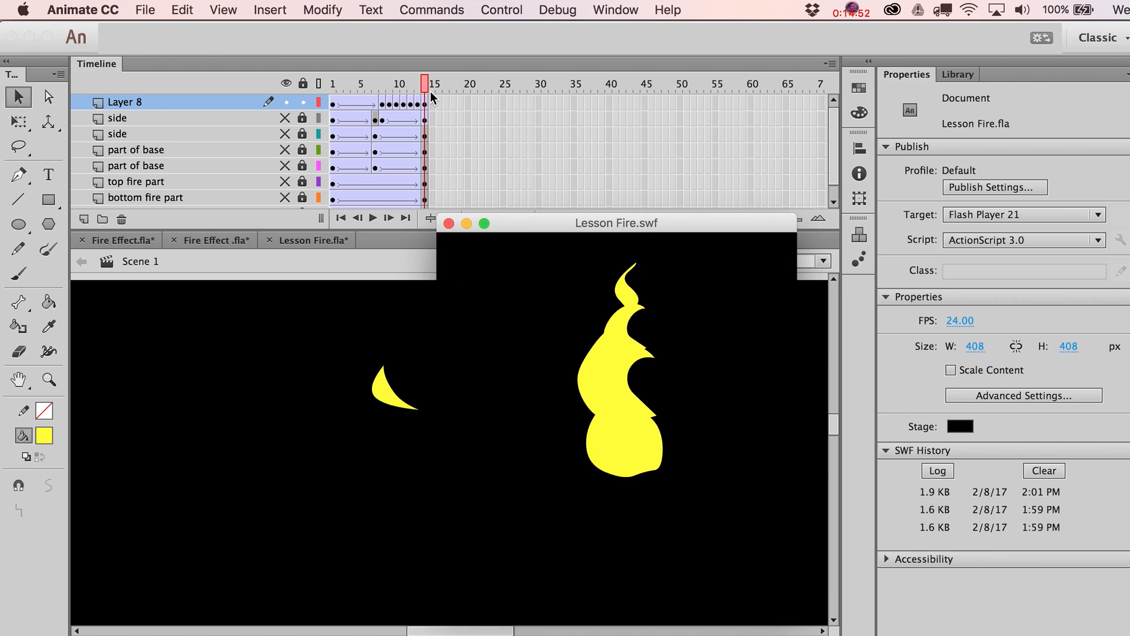
key("super+w")
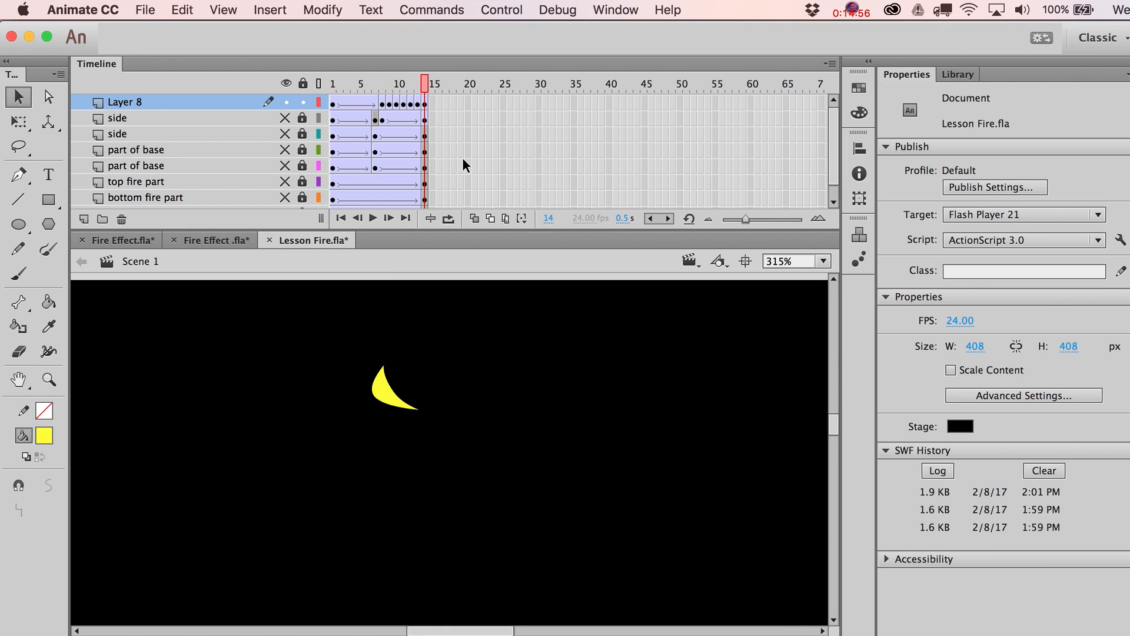
- Insert two frames before the middle keyframes on all layers below Layer 8, extending them to frame 16
left_click_drag(409, 230, 406, 252)
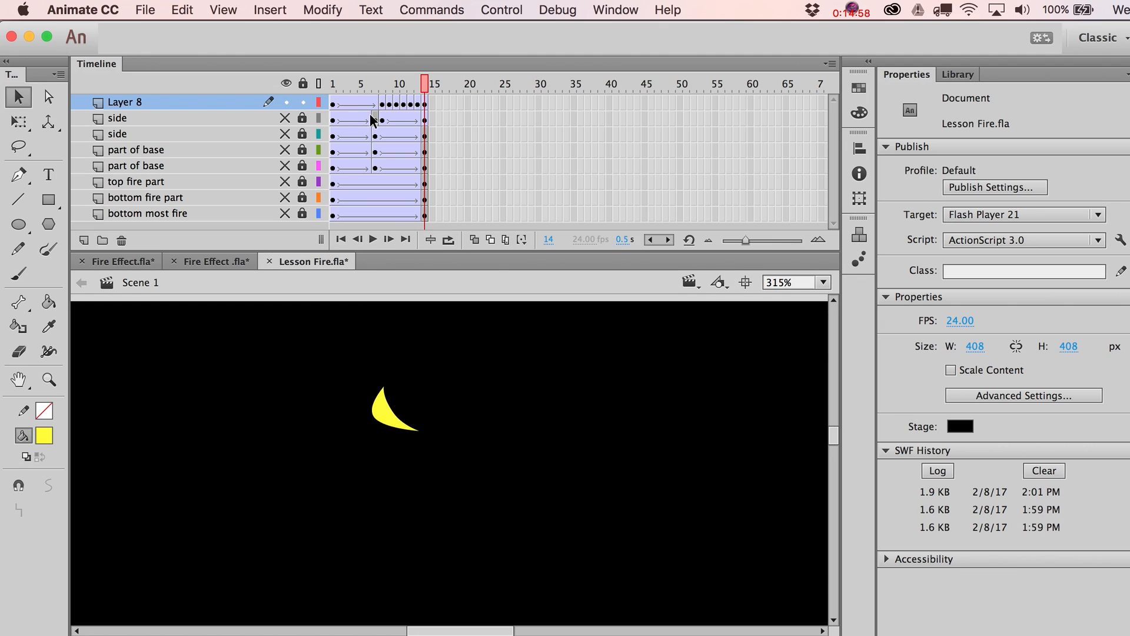
left_click_drag(372, 121, 369, 234)
key("F5")
key("F5")
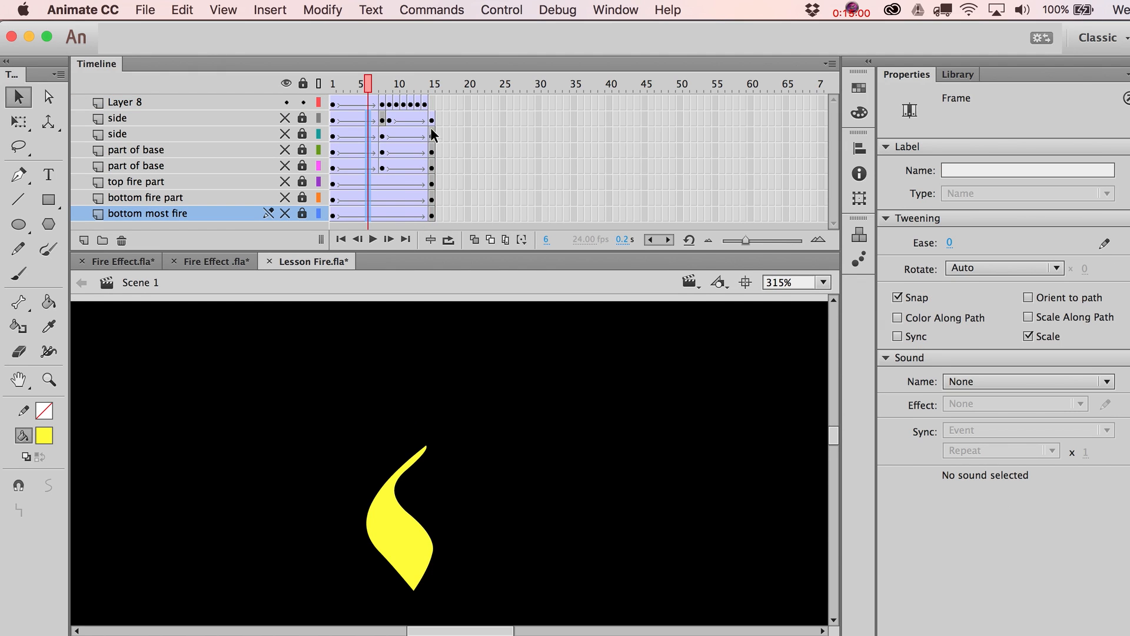
left_click_drag(423, 114, 421, 221)
- Duplicate Layer 8's frame 14 keyframe to frame 15 and pull the crescent's lower tip inward
left_click(436, 104)
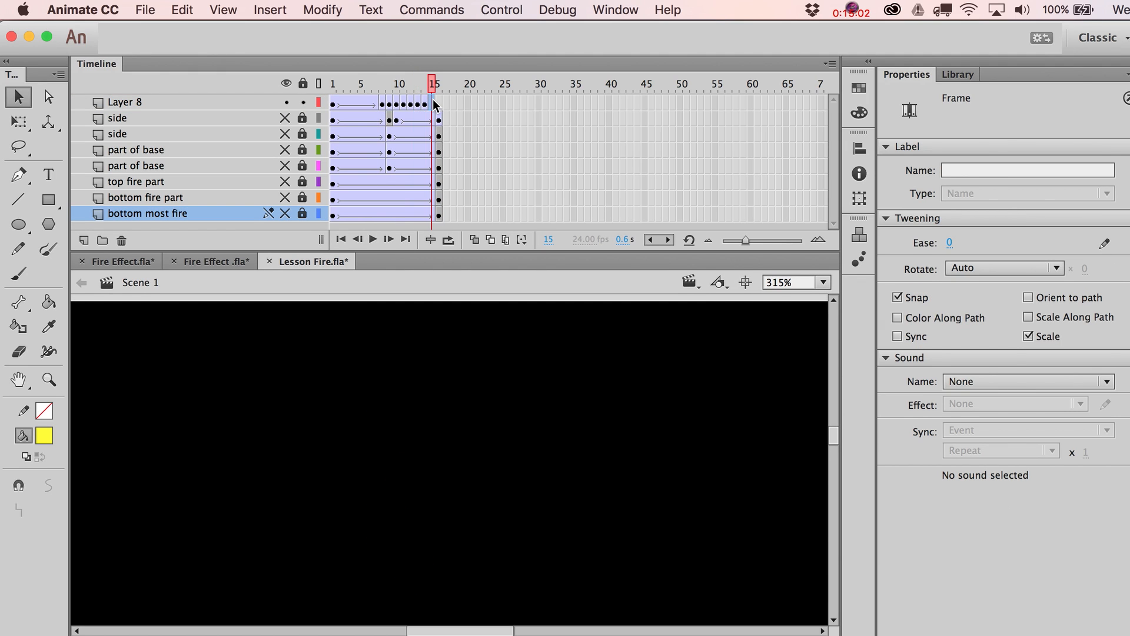
left_click_drag(425, 106, 431, 107)
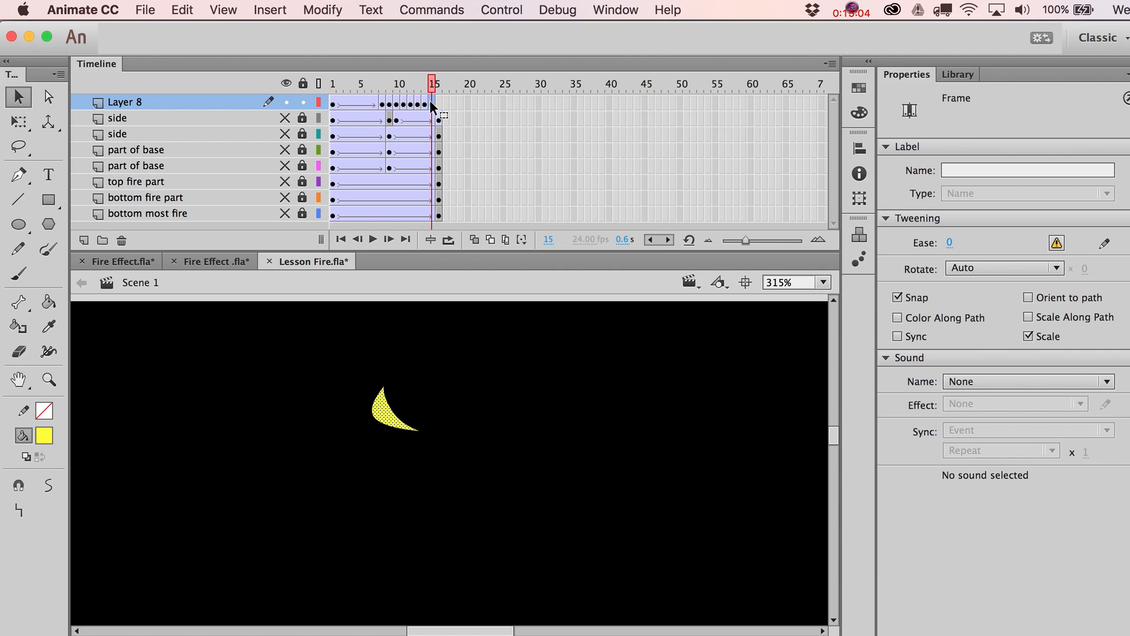
left_click(416, 367)
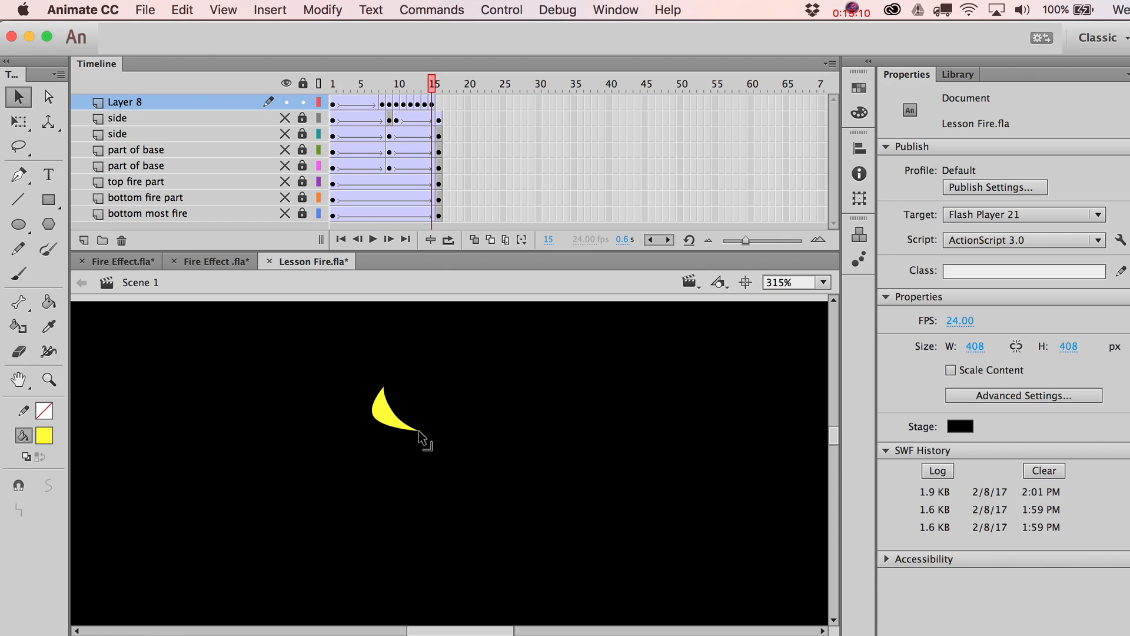
mouse_move(419, 431)
left_mouse_down()
mouse_move(403, 439)
mouse_move(399, 426)
left_mouse_up()
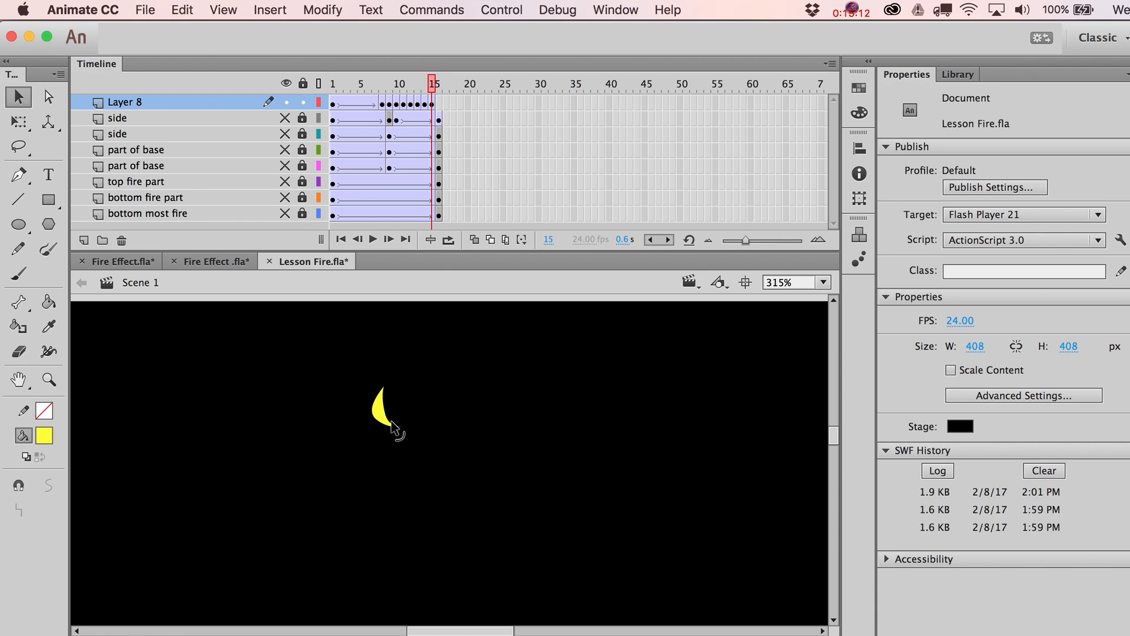
- Try to duplicate Layer 8's frame 15 keyframe to frame 16
left_click(435, 105)
left_click_drag(433, 105, 441, 106)
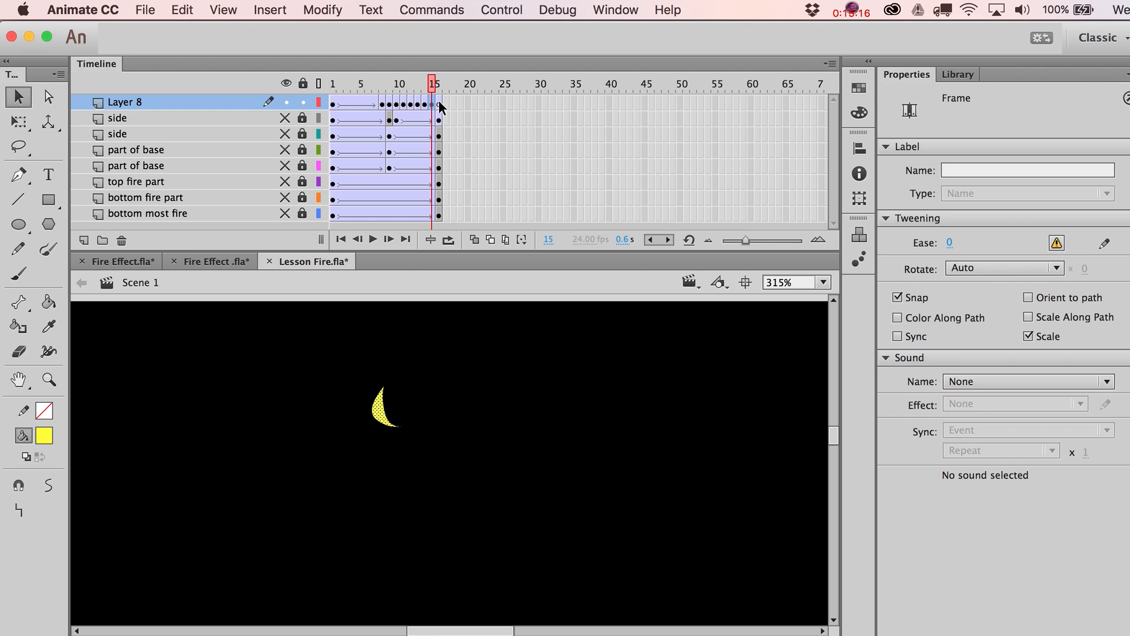
left_click(441, 105)
left_click(443, 106)
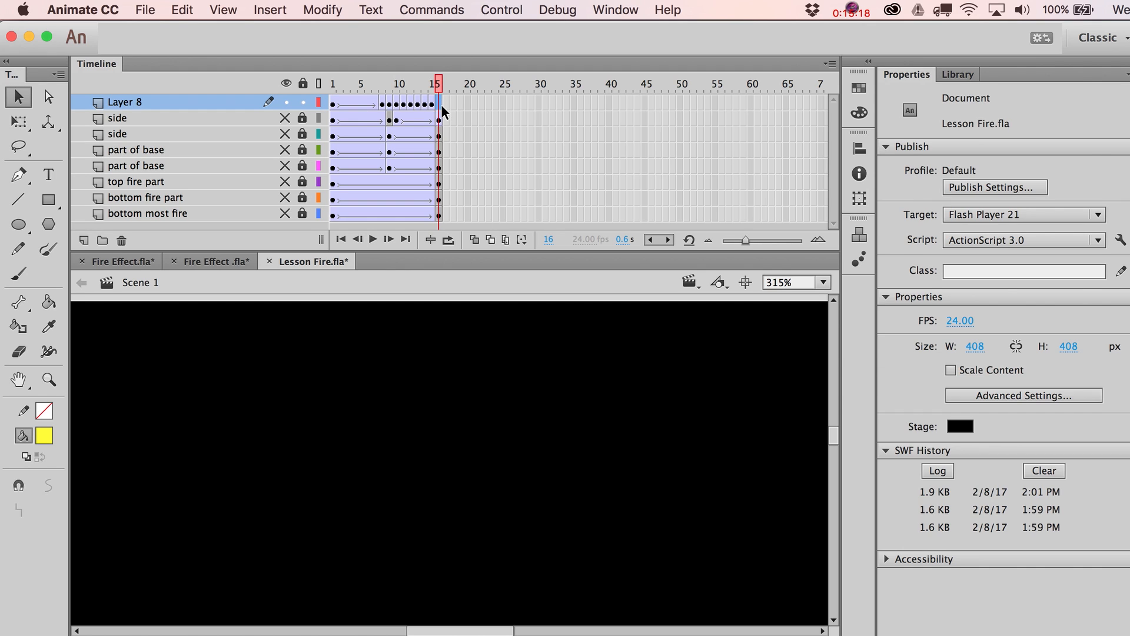
left_click(440, 104)
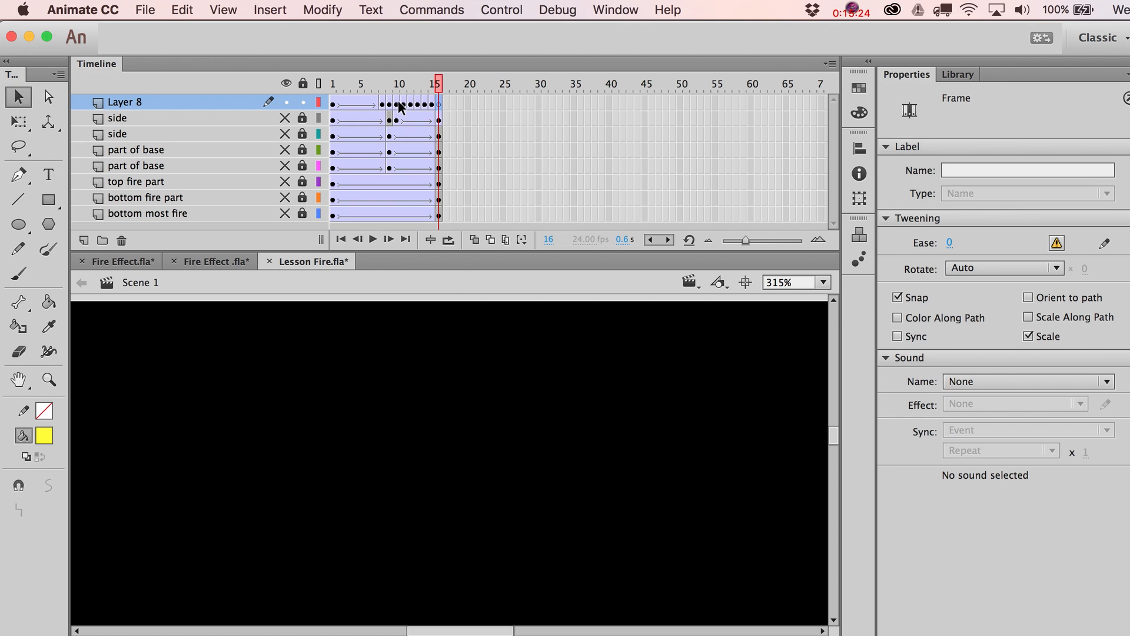
- Remove the tween from frames 10 to 15 on Layer 8
left_click_drag(400, 106, 432, 104)
right_click(432, 103)
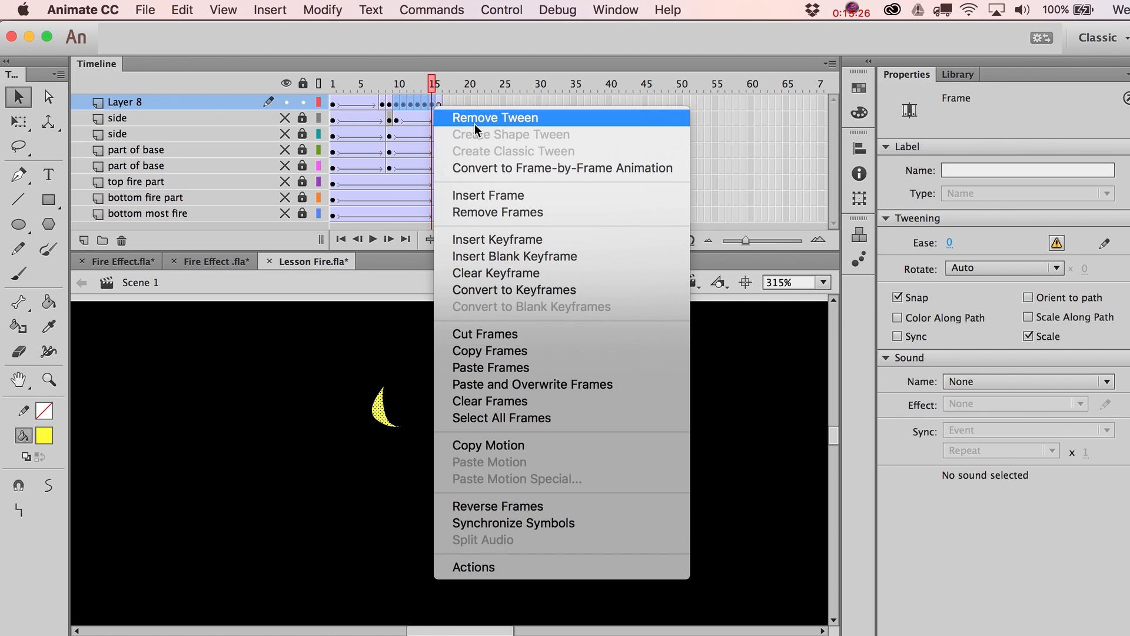
left_click(474, 124)
- Duplicate Layer 8's frame 15 keyframe to frame 16 and narrow the crescent there into a thin sliver
left_click(440, 104)
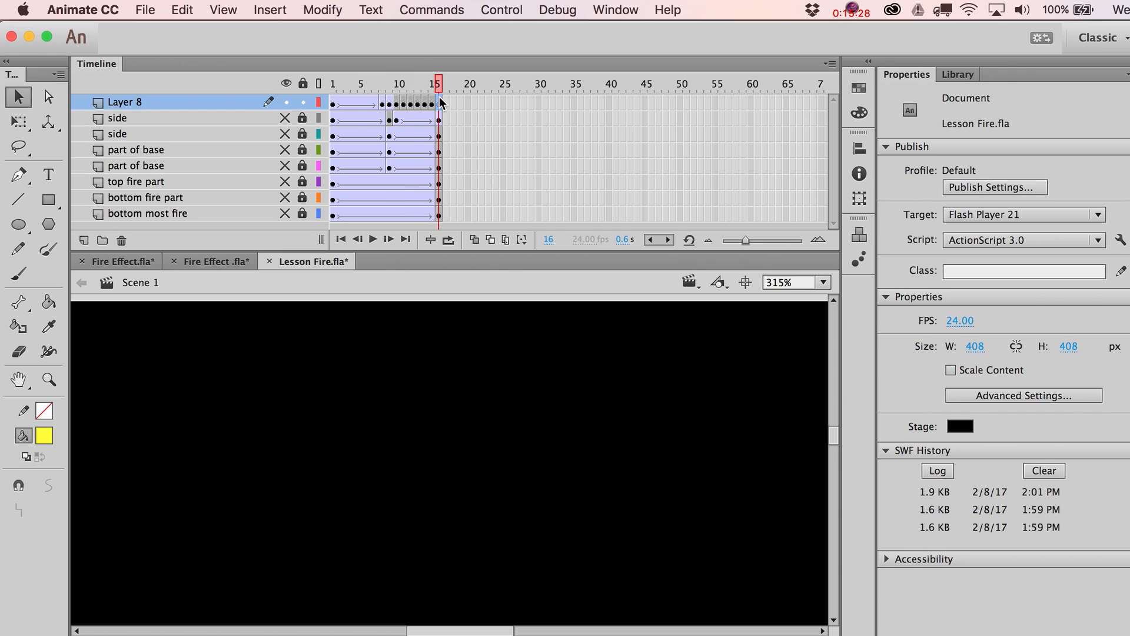
left_click(435, 103)
right_click(435, 101)
left_click(465, 111)
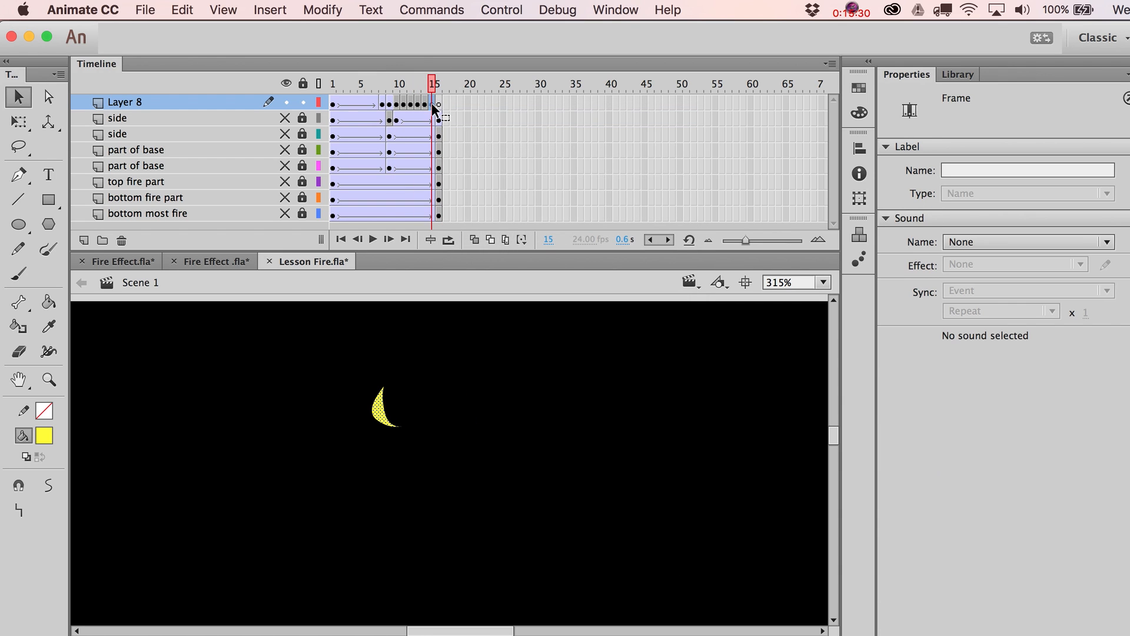
left_click_drag(431, 103, 439, 103)
left_click(471, 320)
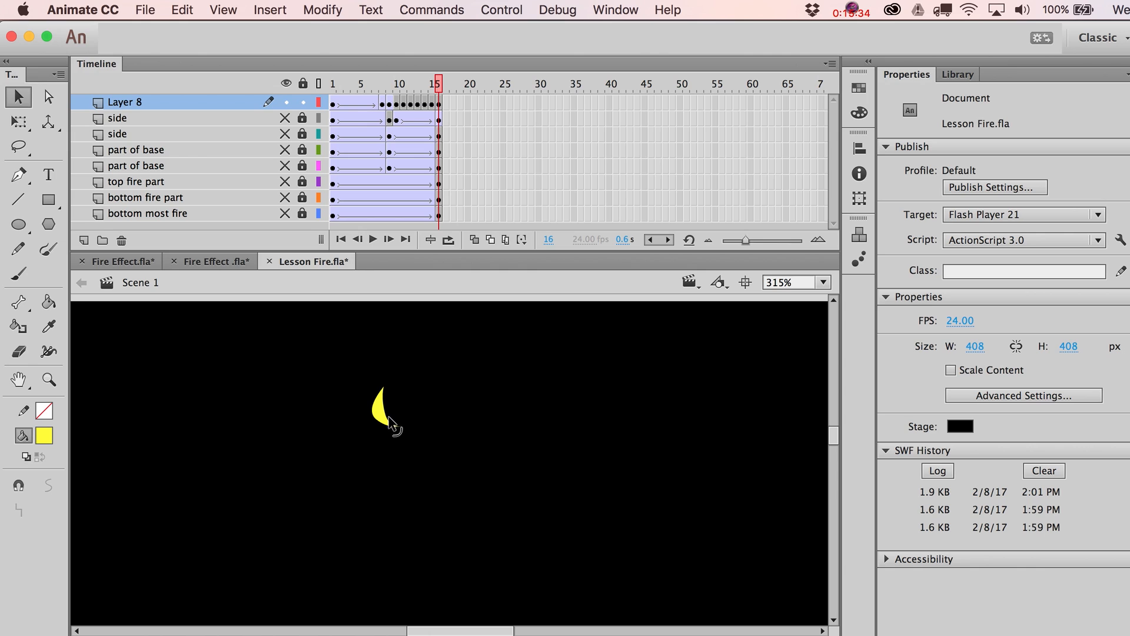
left_click_drag(389, 417, 380, 419)
mouse_move(435, 73)
left_mouse_down()
mouse_move(424, 78)
mouse_move(439, 75)
left_mouse_up()
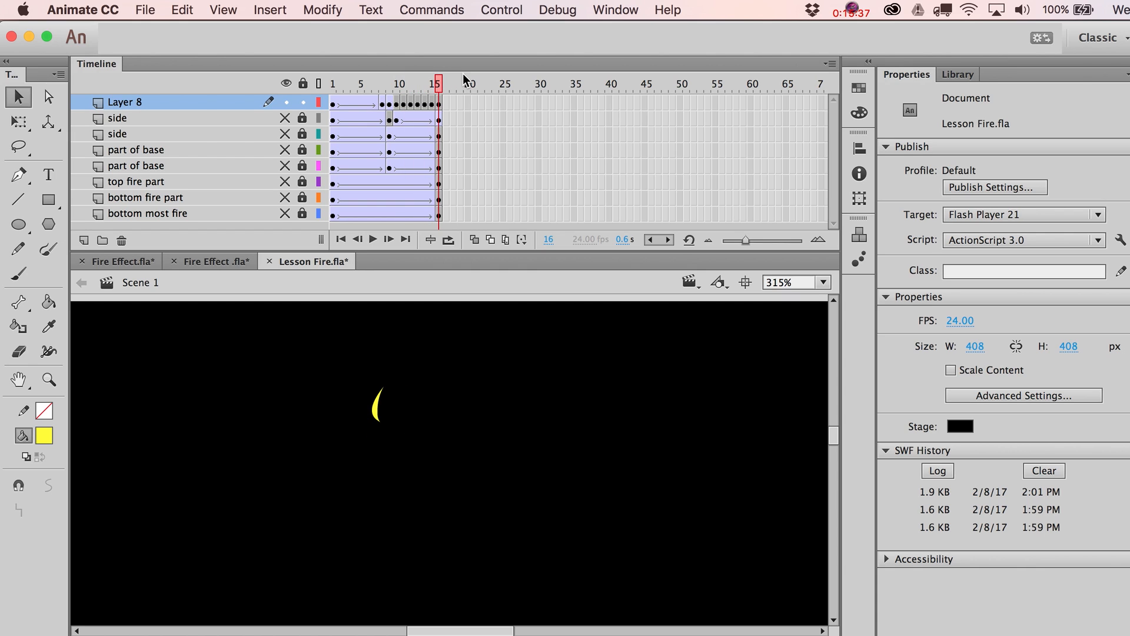
- Nudge the wisp remnants on frames 15 and 16 upward, moving the frame 16 sliver higher
left_click(427, 101)
left_click(432, 102)
key("shift+Up")
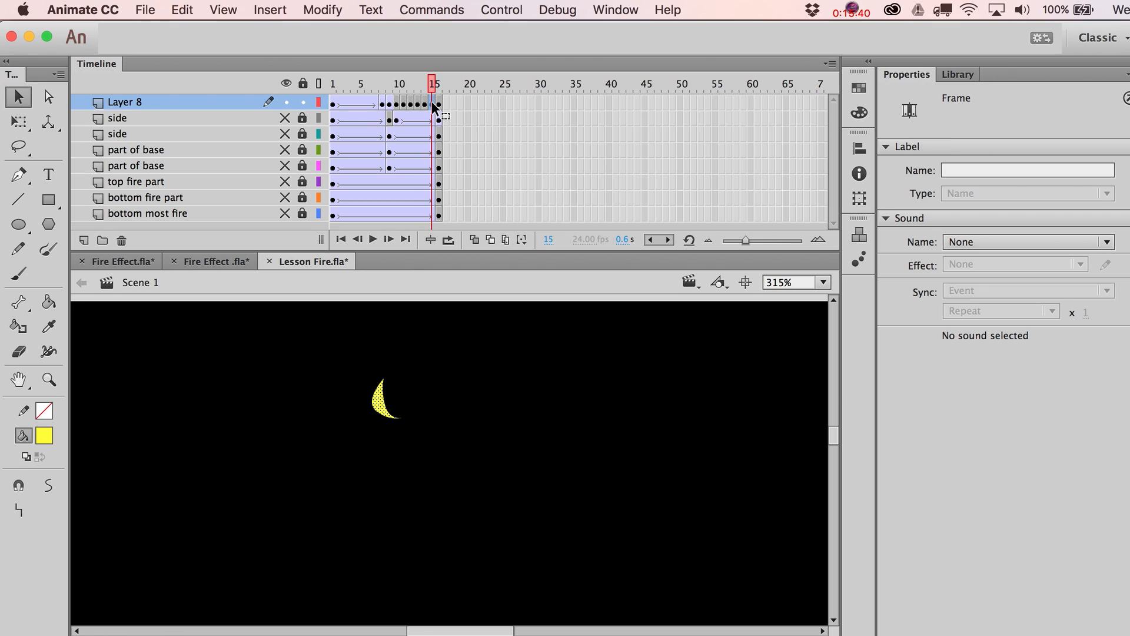
left_click(438, 103)
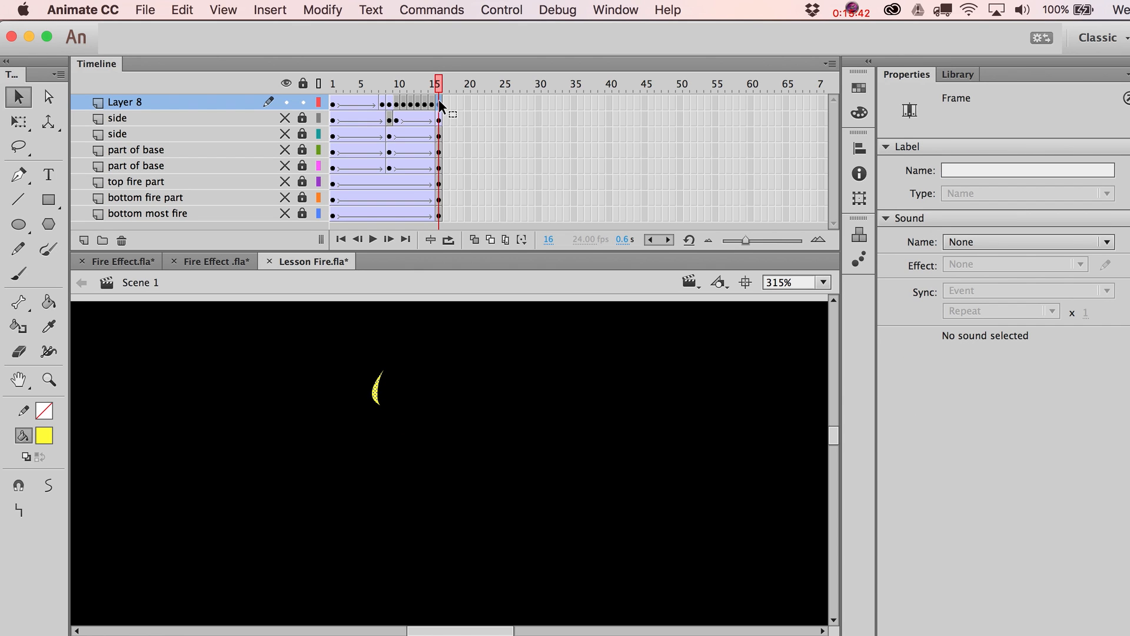
- Test the movie again to review the extended wisp animation, then close the preview and deselect the shape
key("super+Return")
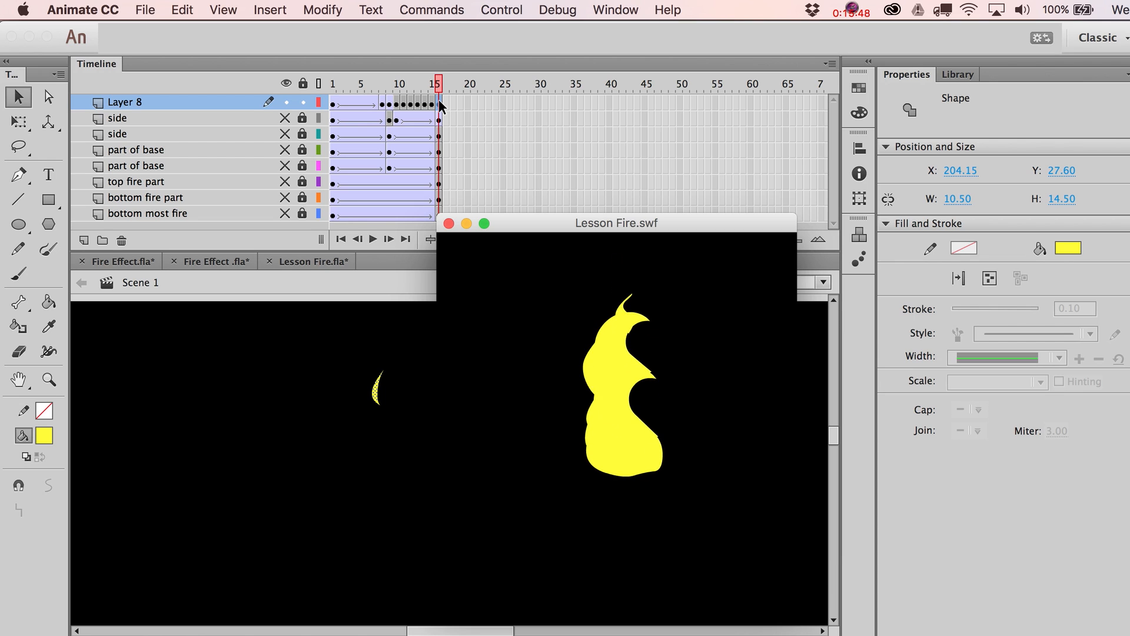
key("super+w")
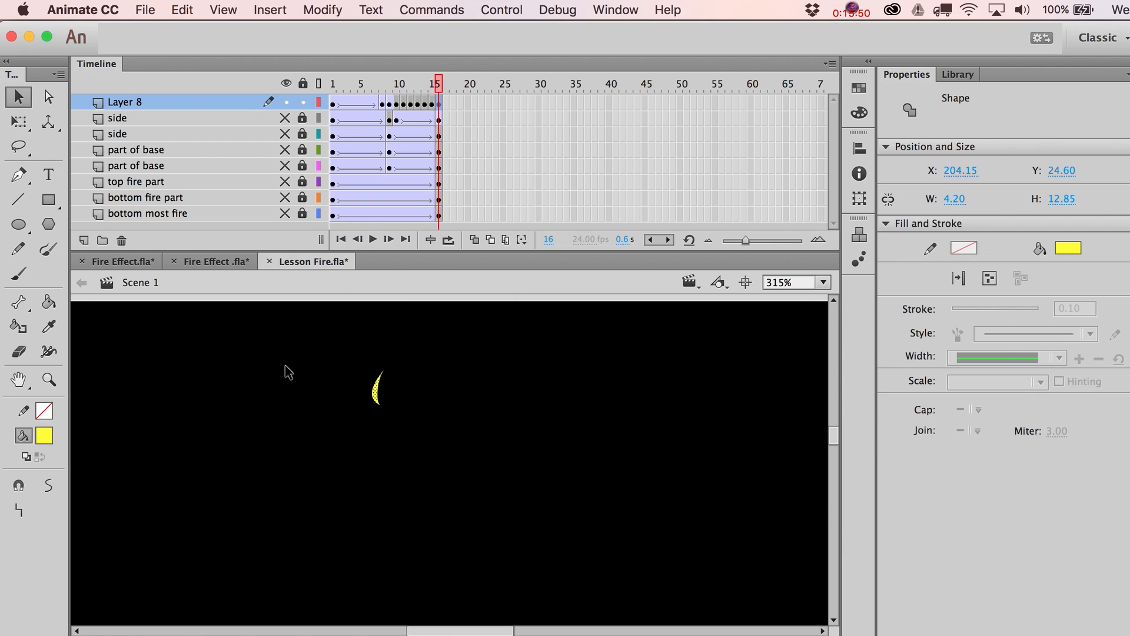
left_click(274, 385)
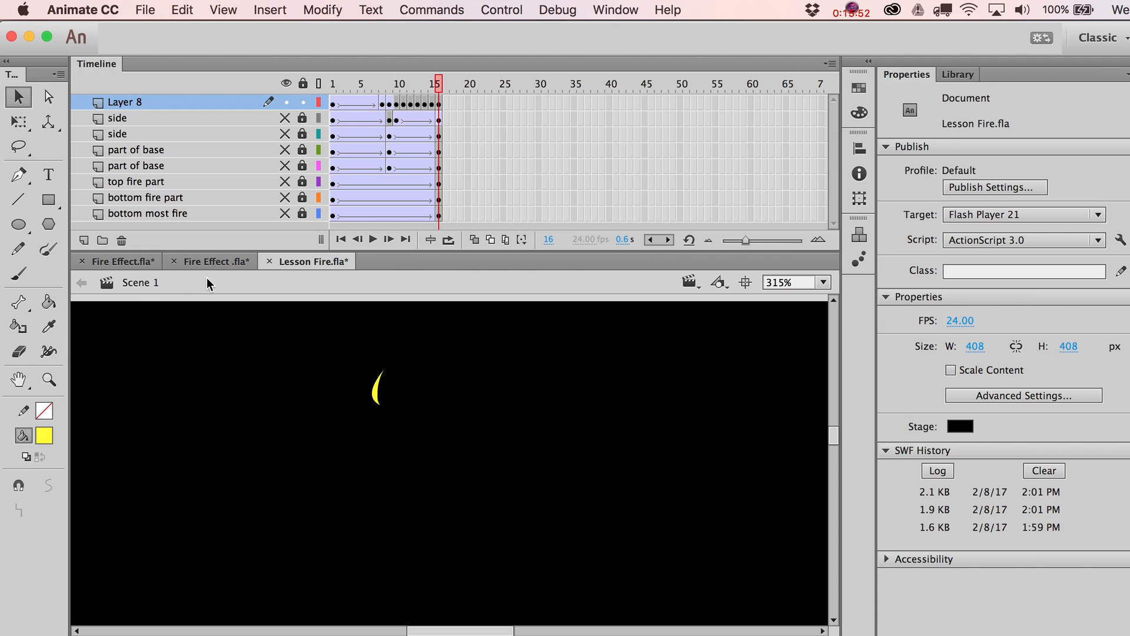
- Show all the layers again and review the whole flame from frame 1 to frame 16
left_click(288, 84)
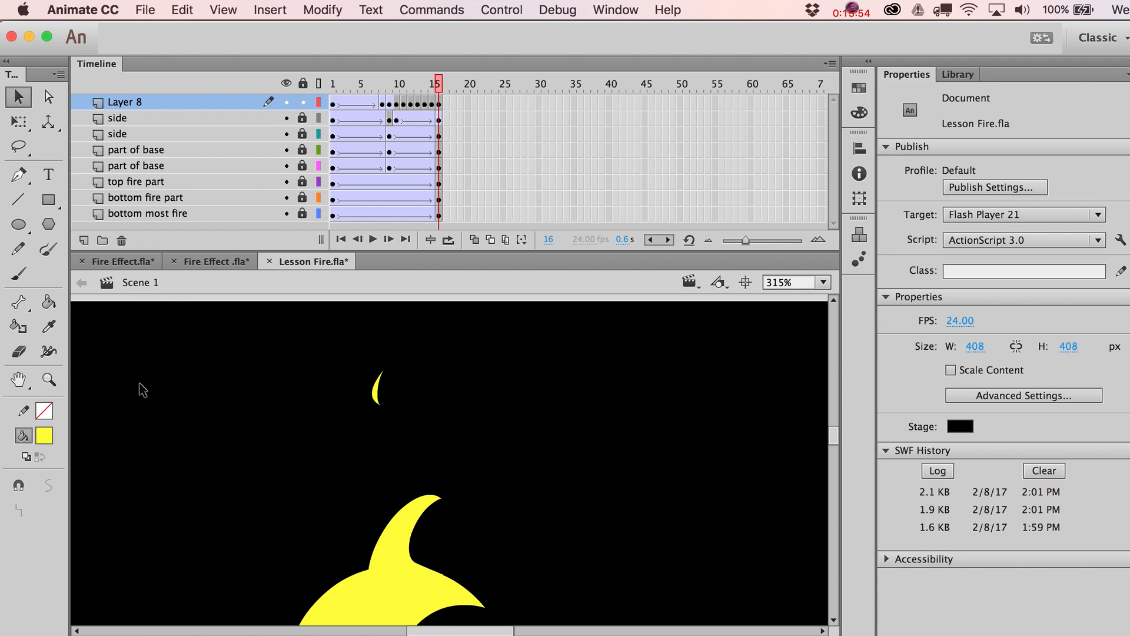
left_click(48, 379)
left_click(449, 527, "alt")
left_click(449, 527, "alt")
left_click_drag(327, 387, 562, 606)
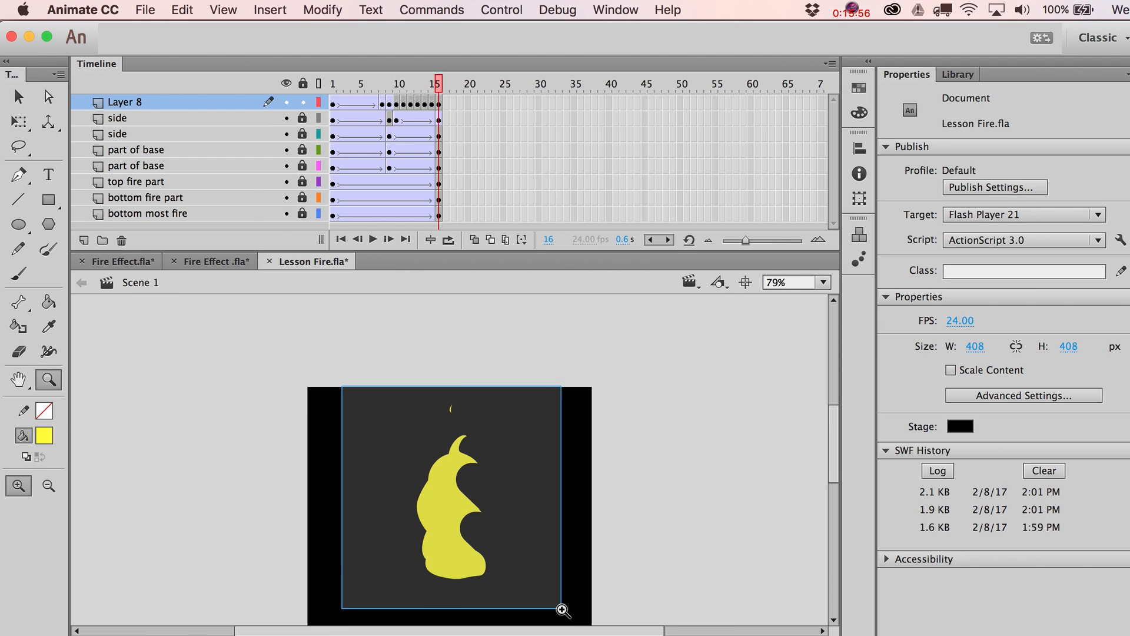
key("v")
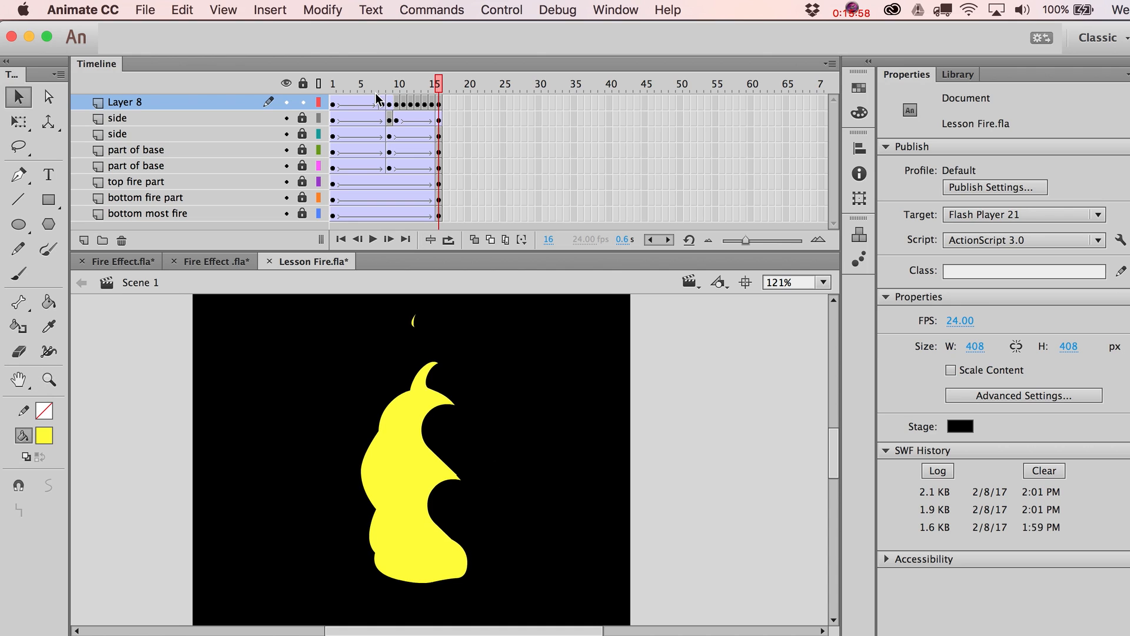
left_click_drag(331, 83, 397, 118)
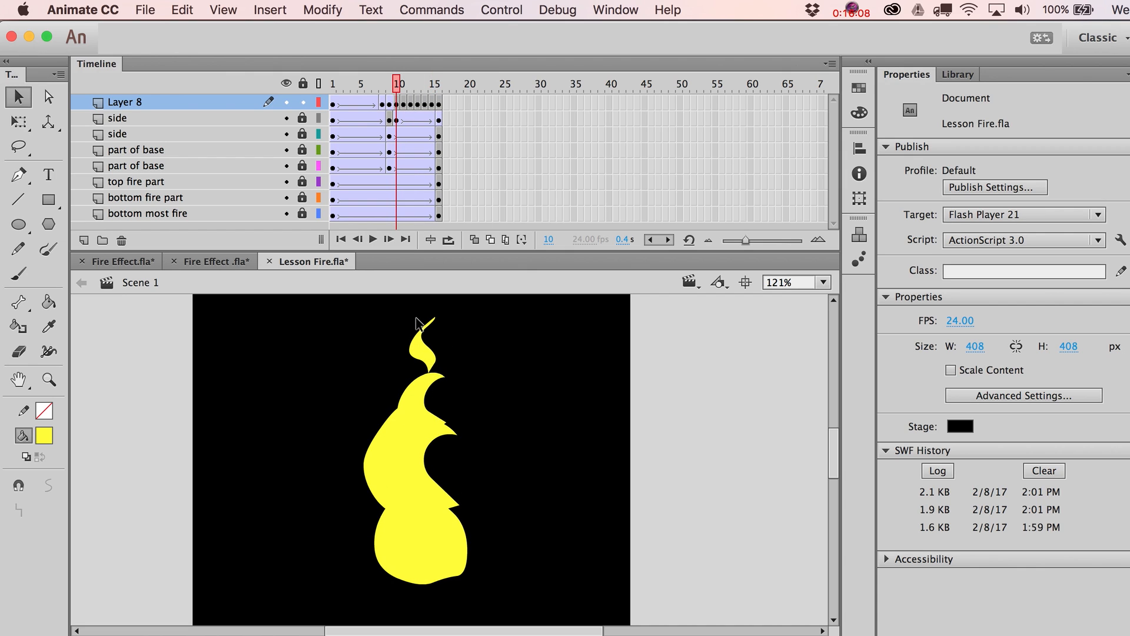
left_click_drag(400, 104, 441, 103)
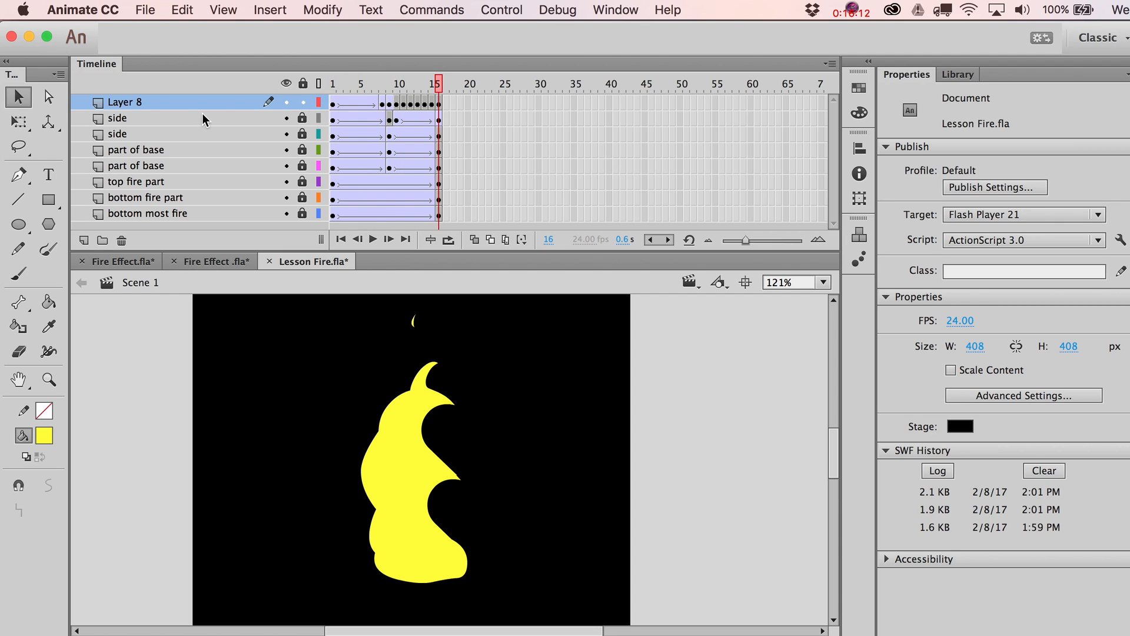
- Add a layer above Layer 8 and copy Layer 8's frames into it, offset so the wisp starts at frame 10
left_click(85, 241)
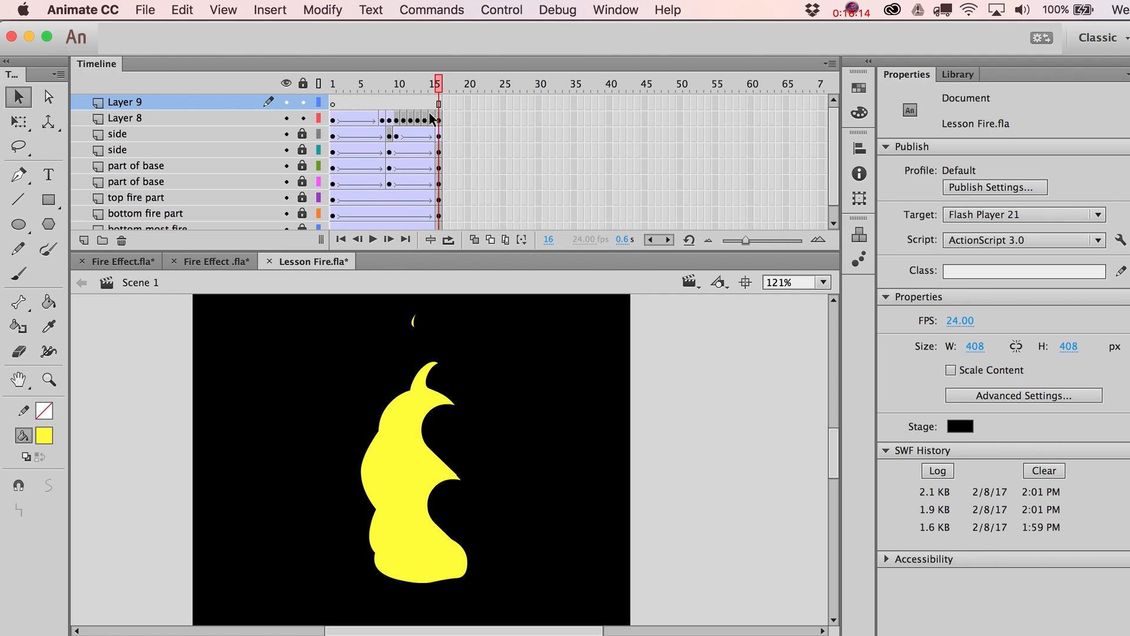
left_click_drag(440, 118, 317, 113)
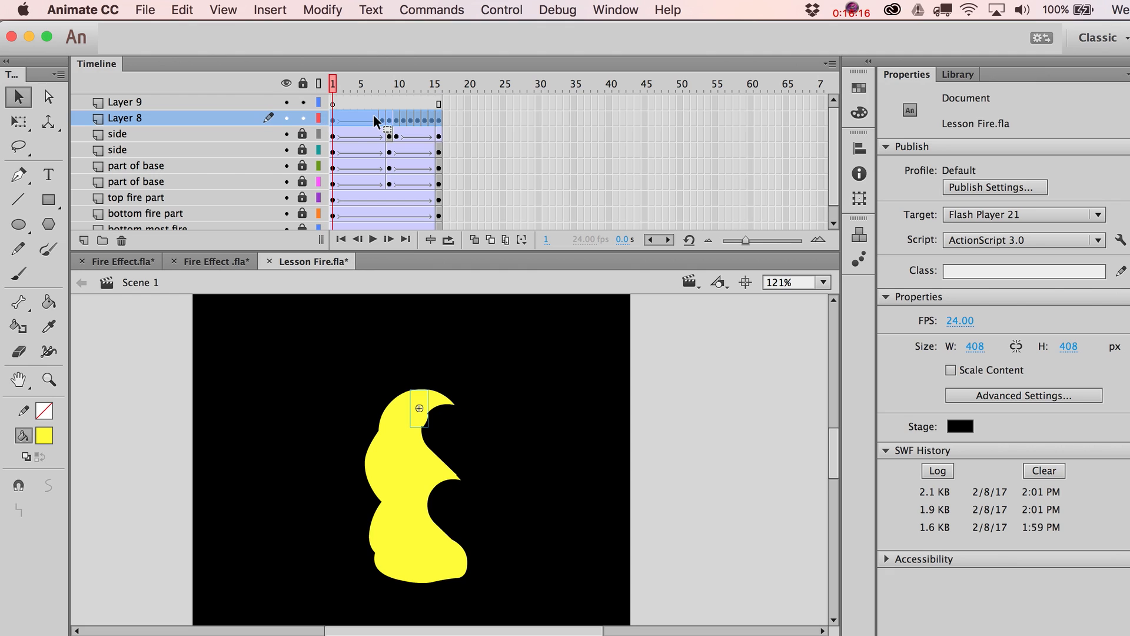
mouse_move(377, 116)
left_mouse_down()
mouse_move(503, 100)
mouse_move(365, 102)
left_mouse_up()
left_click(472, 123)
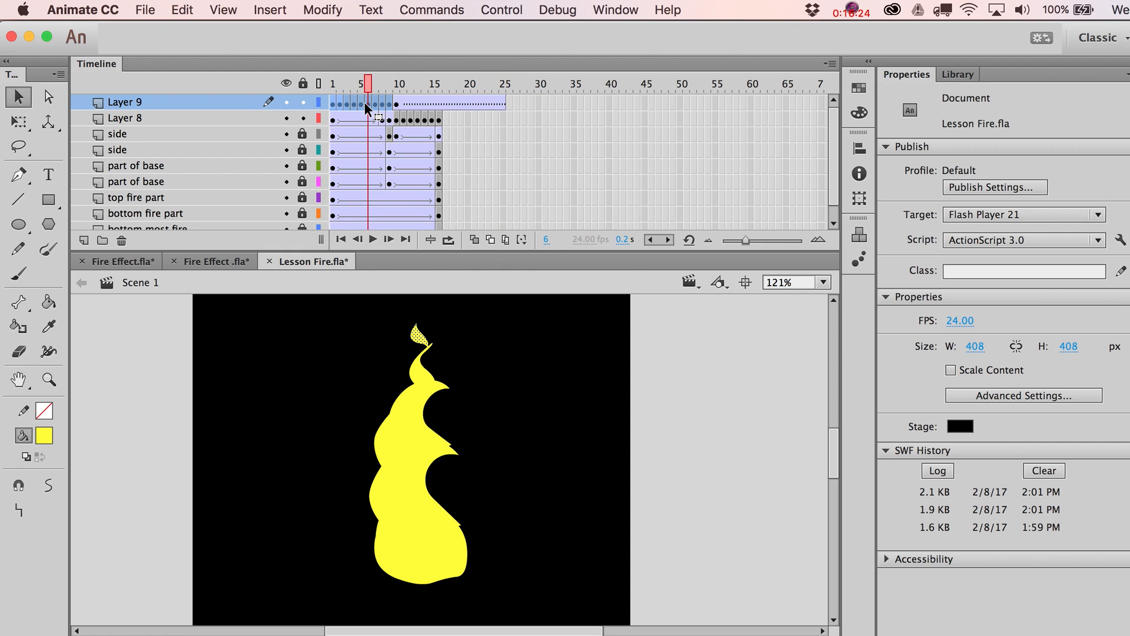
- Insert a keyframe at frame 16 on Layer 9, remove all its frames beyond 16, and play the animation
left_click(332, 102)
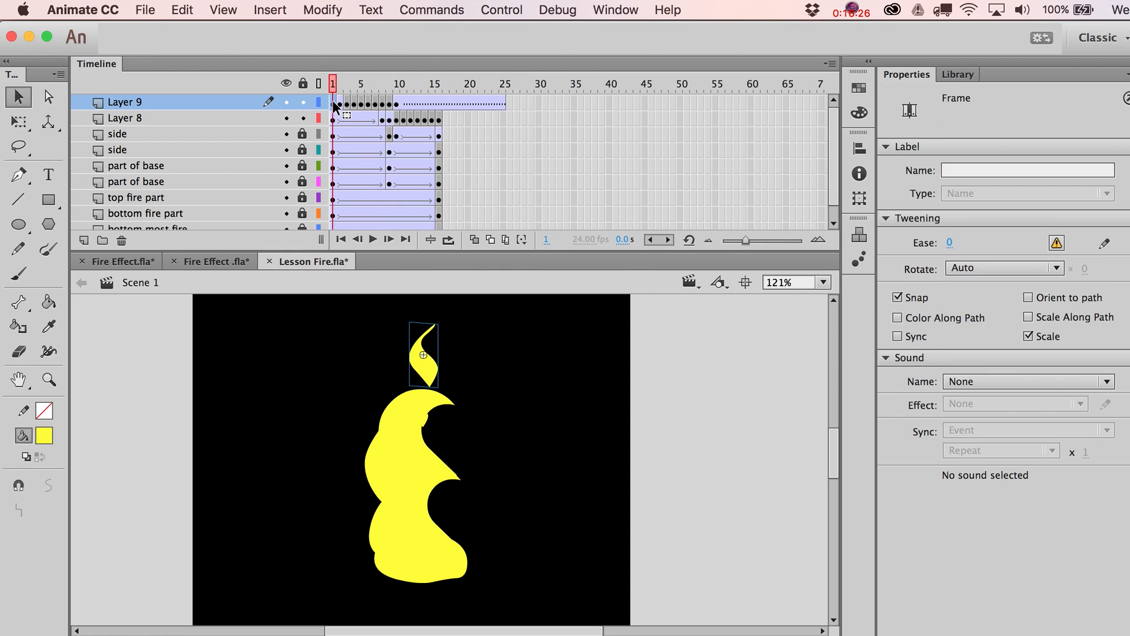
left_click(436, 85)
left_click_drag(436, 81, 439, 82)
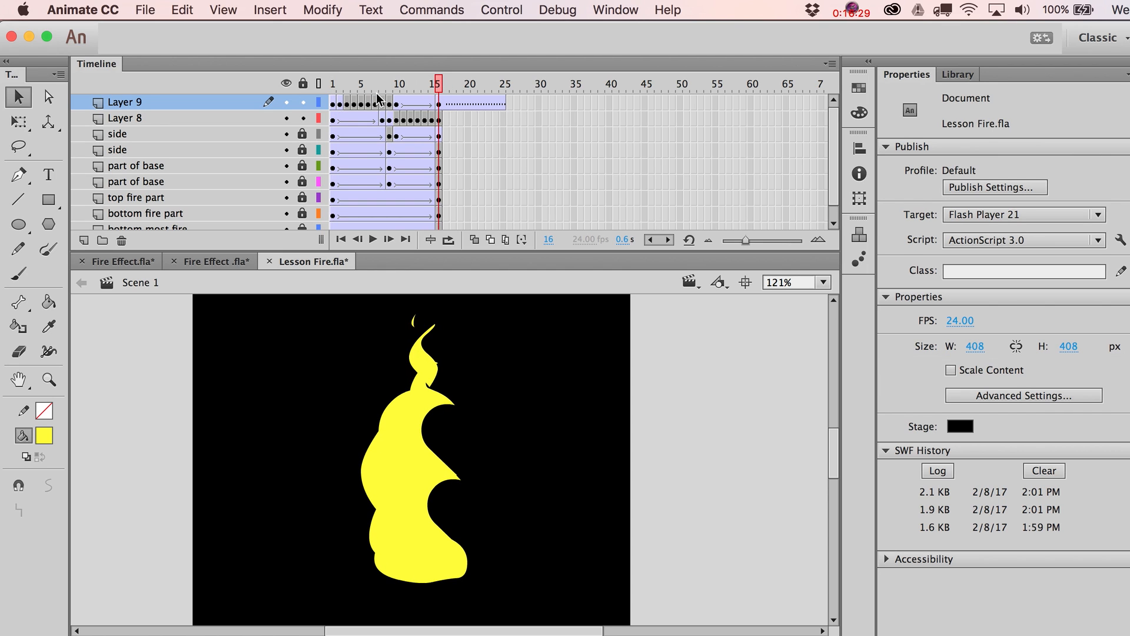
left_click(333, 103)
left_click_drag(523, 134, 447, 102)
right_click(447, 102)
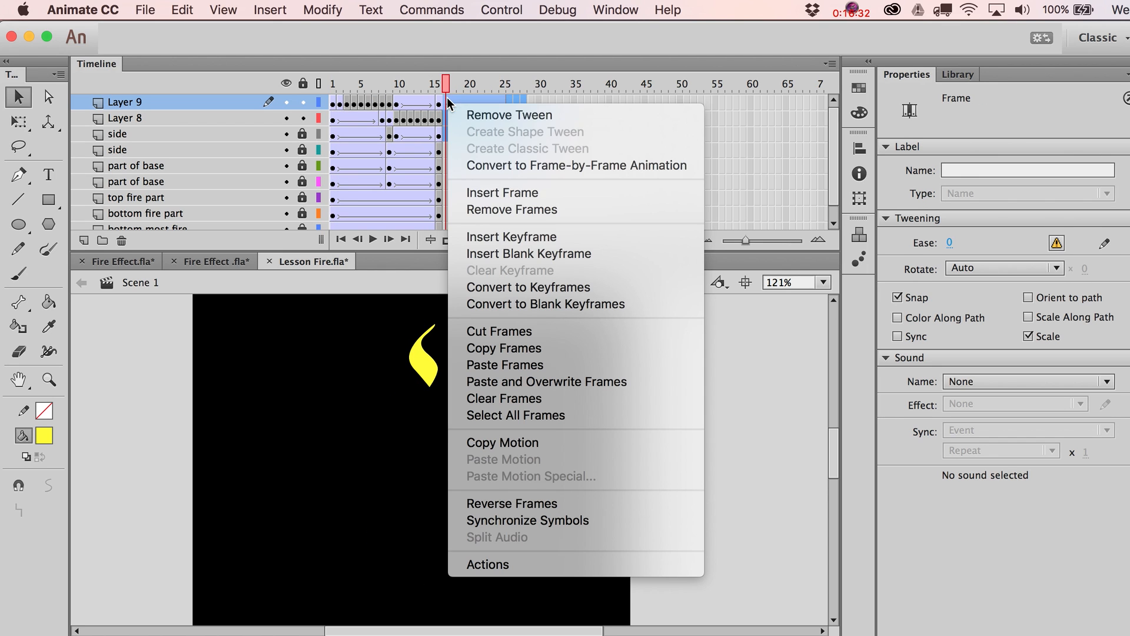
left_click(518, 210)
key("Return")
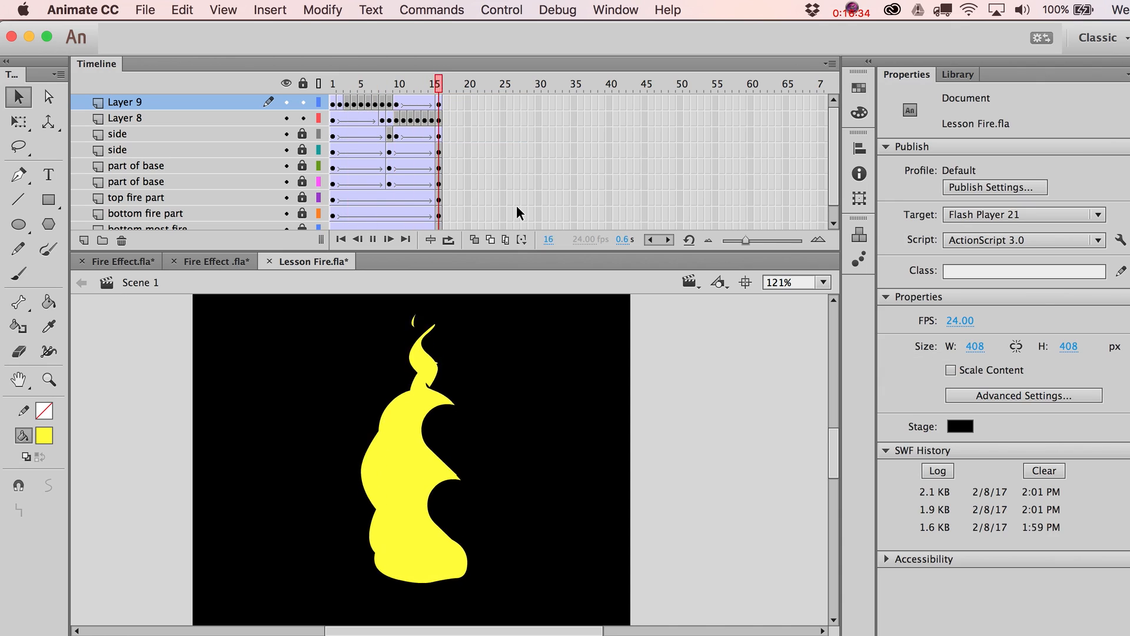
key("Return")
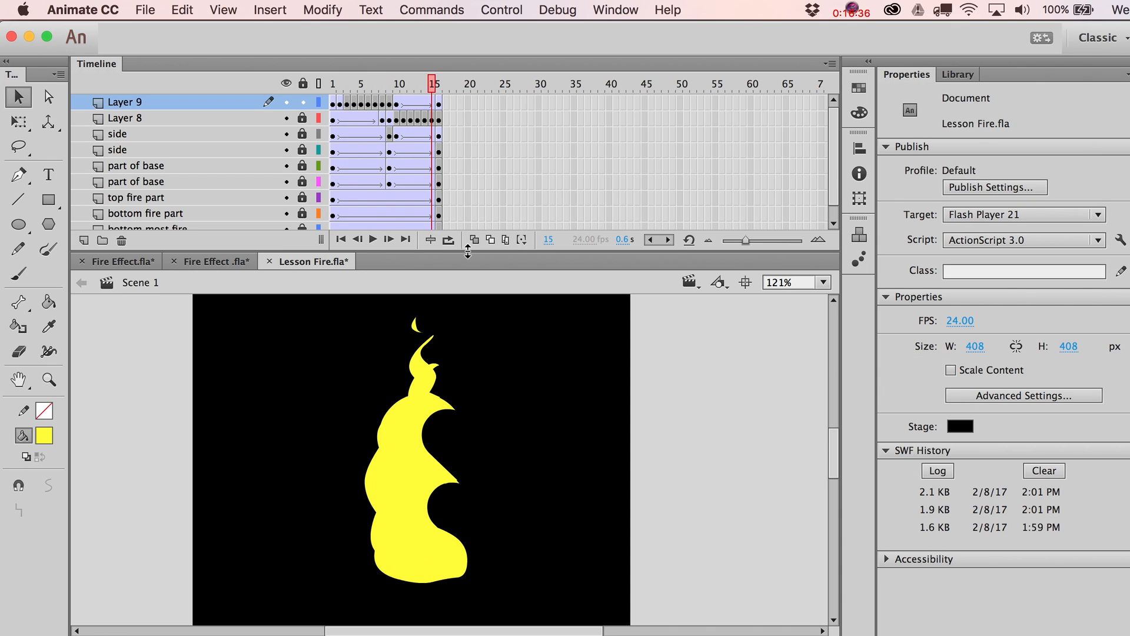
- Edit all of Layer 9's frames at once, moving the second wisp left and down to about X 170, Y 65
left_click(505, 239)
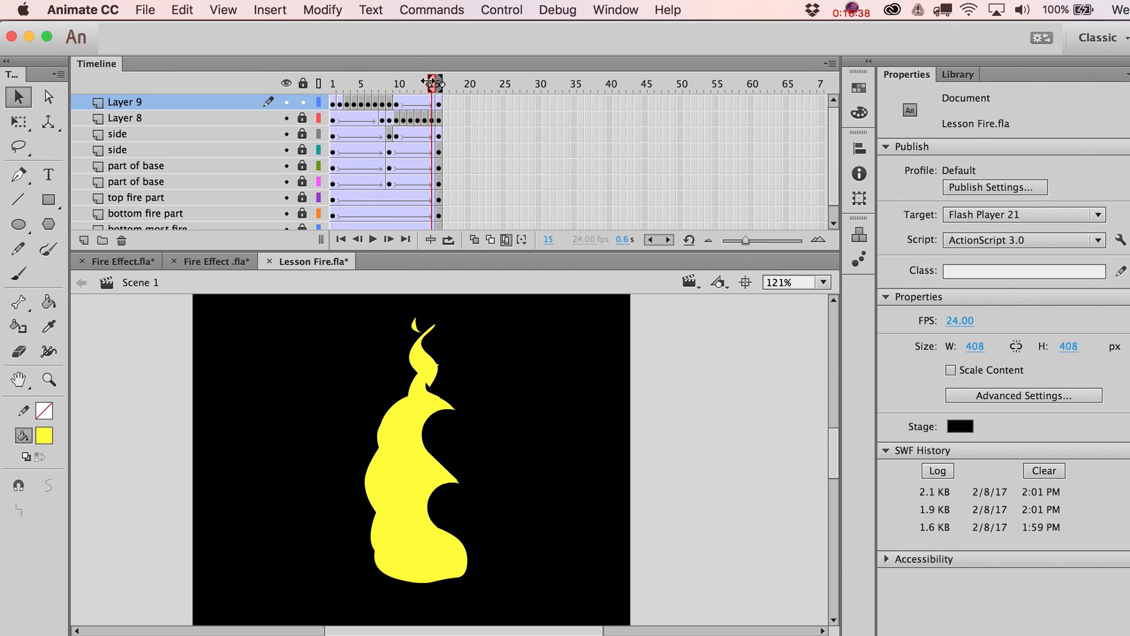
left_click_drag(428, 82, 279, 74)
key("super+a")
key("shift+Left")
key("shift+Left")
key("shift+Left")
key("shift+Left")
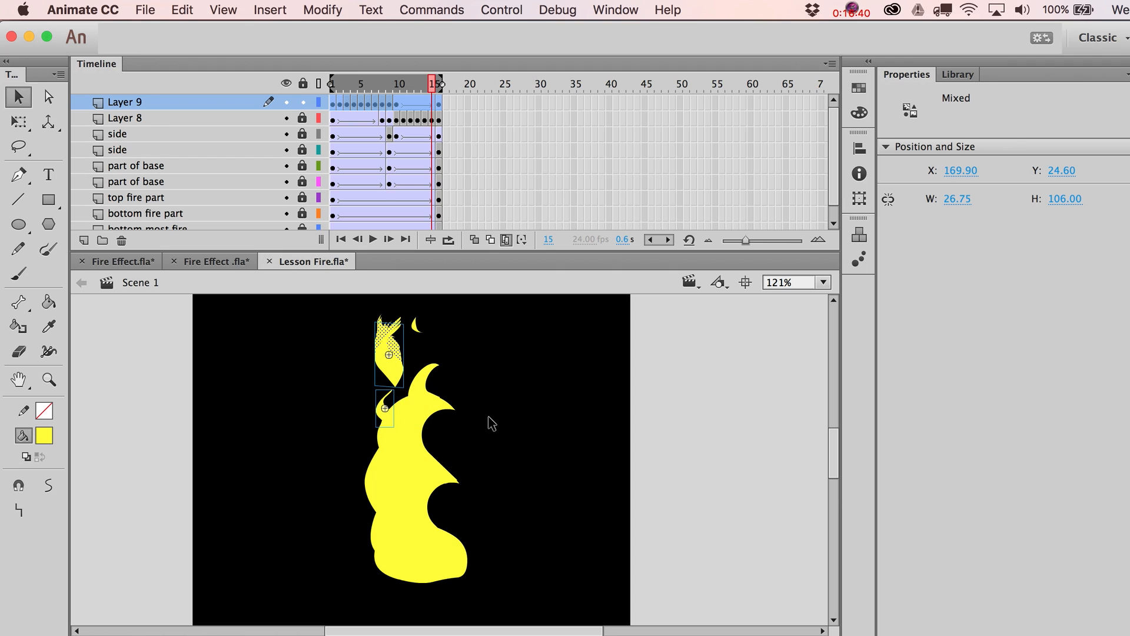
key("shift+Down")
key("shift+Down")
key("shift+Down")
key("shift+Down")
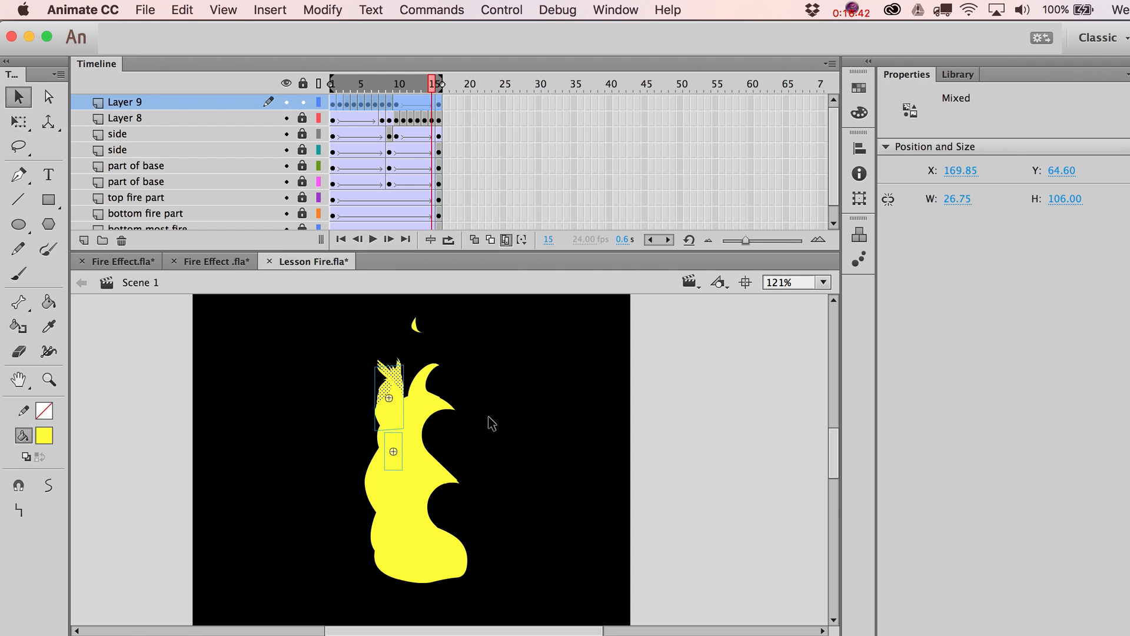
- Turn off multiple-frame editing and test the movie to review the second wisp, then close the preview
left_click(504, 238)
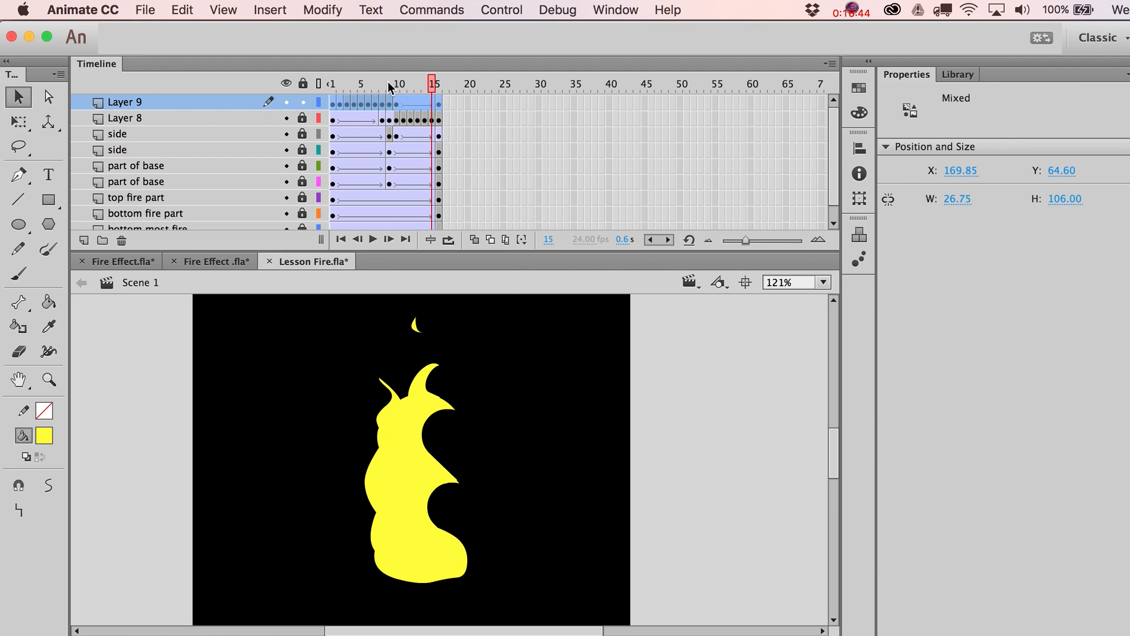
left_click_drag(388, 87, 441, 87)
key("super+Return")
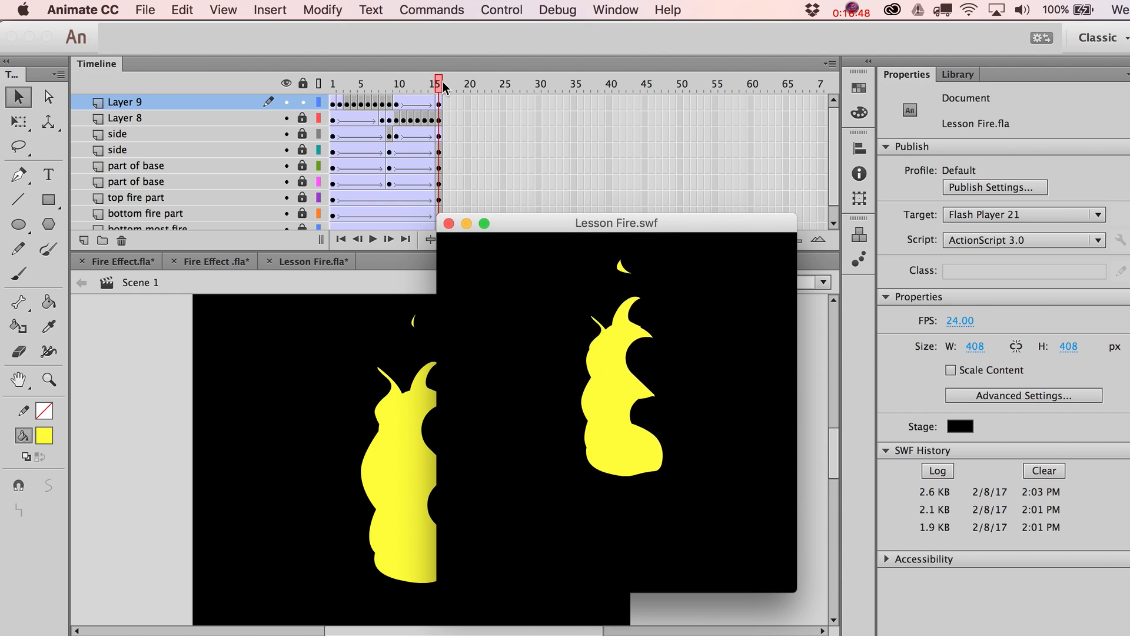
key("super+w")
- Scale the second wisp across all Layer 9 frames to about 14 by 53 px and test the movie
left_click(509, 239)
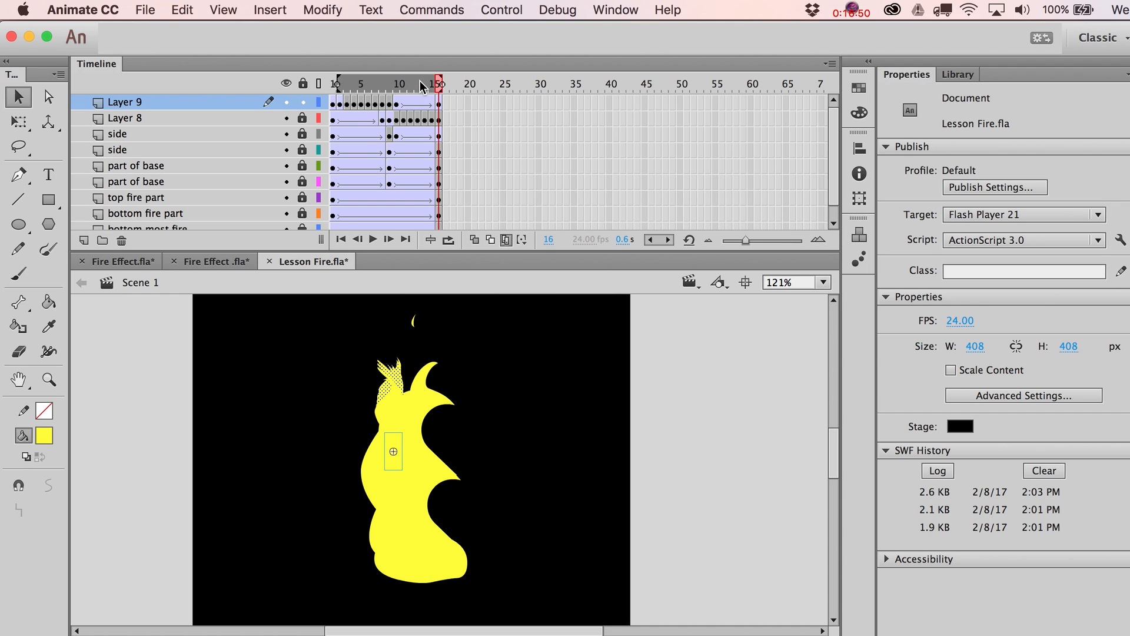
left_click_drag(340, 87, 331, 91)
key("q")
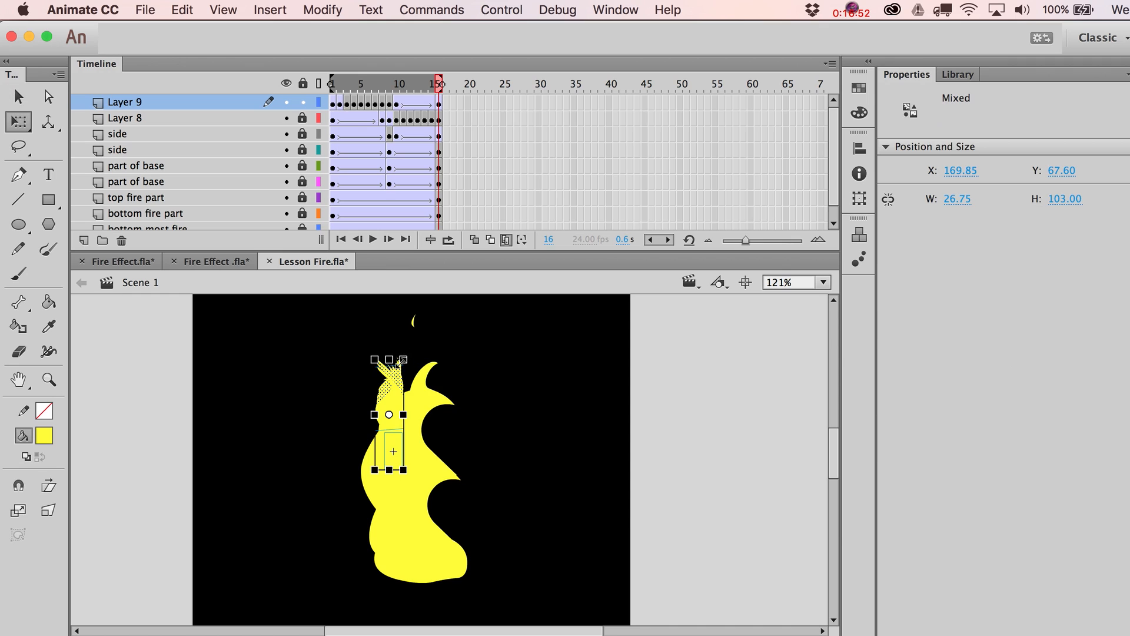
left_click_drag(402, 359, 399, 370)
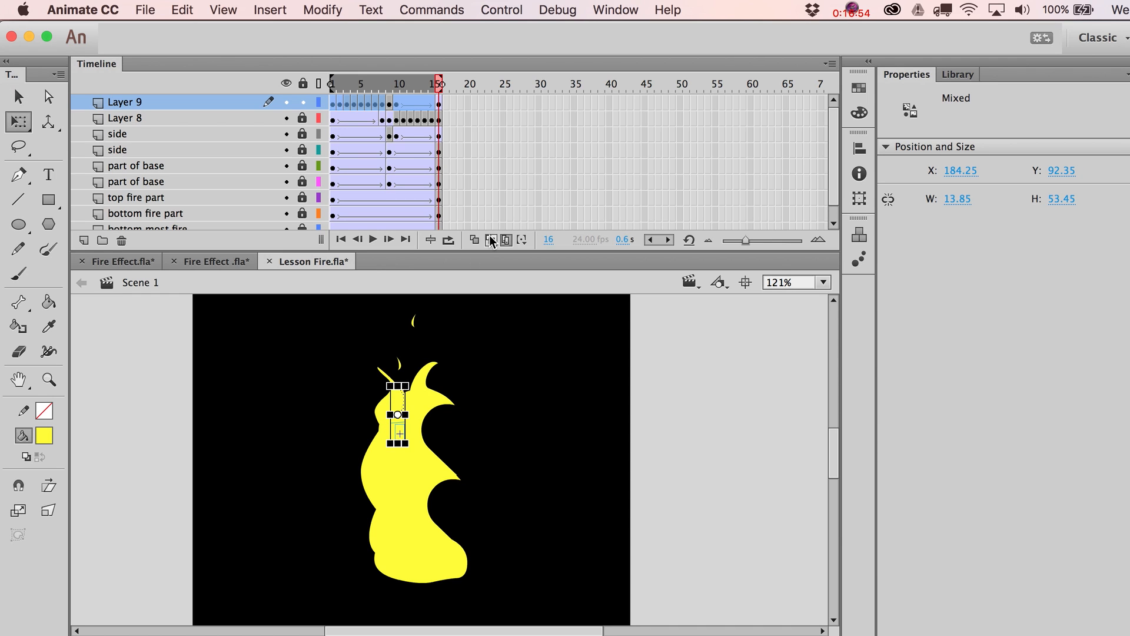
left_click(506, 241)
key("super+Return")
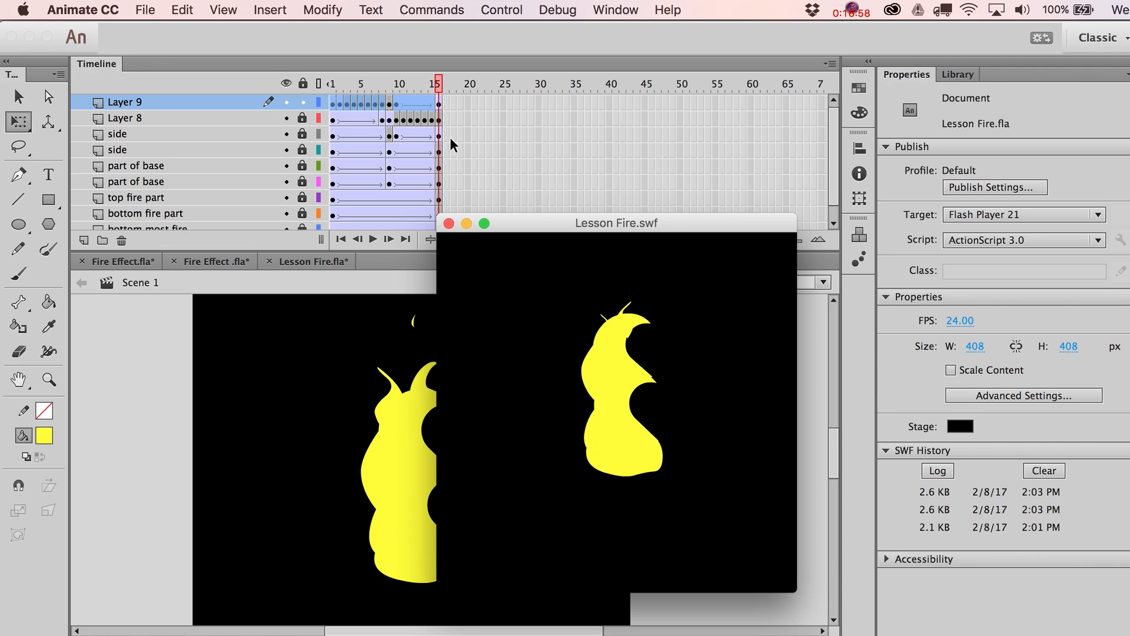
- Replace Layer 9's frame 16 keyframe with a copy of its frame 1 keyframe
mouse_move(437, 84)
left_mouse_down()
mouse_move(327, 95)
mouse_move(441, 95)
left_mouse_up()
left_click(439, 104)
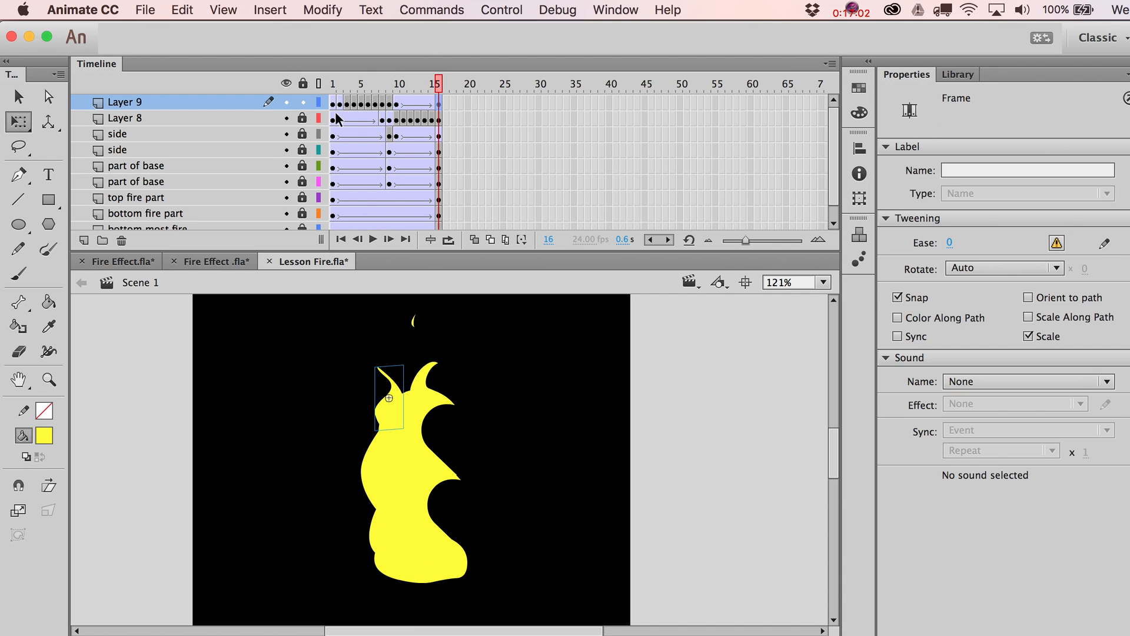
left_click(332, 105)
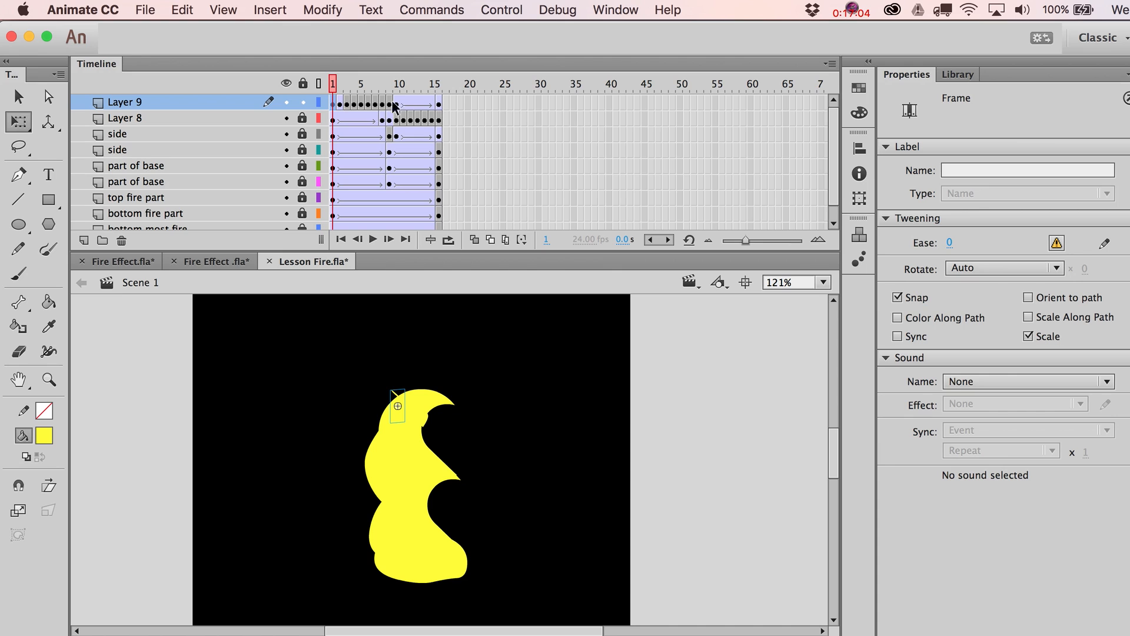
left_click(441, 104)
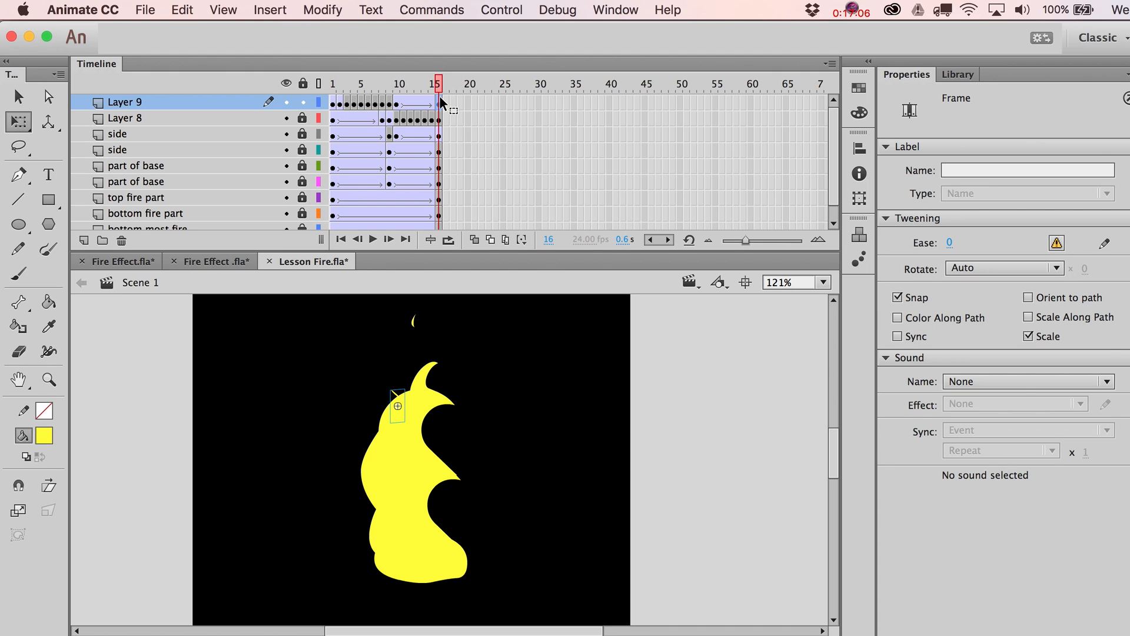
- Test the movie with the smaller second wisp, close the preview, and delete Layer 9
key("super+Return")
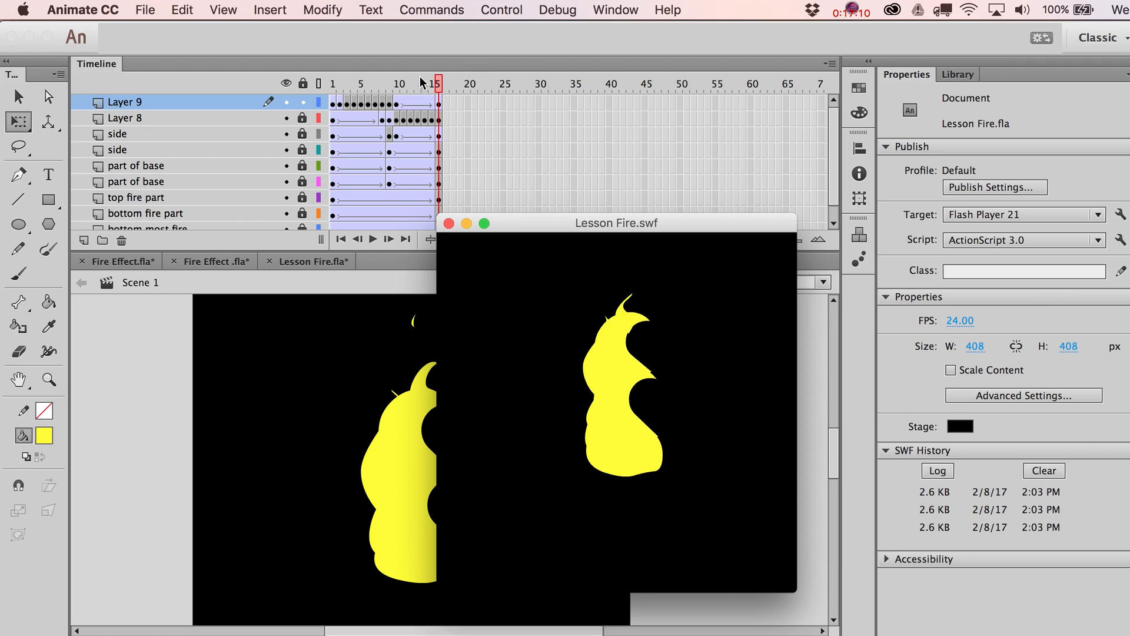
key("super+w")
left_click(190, 102)
left_click(121, 240)
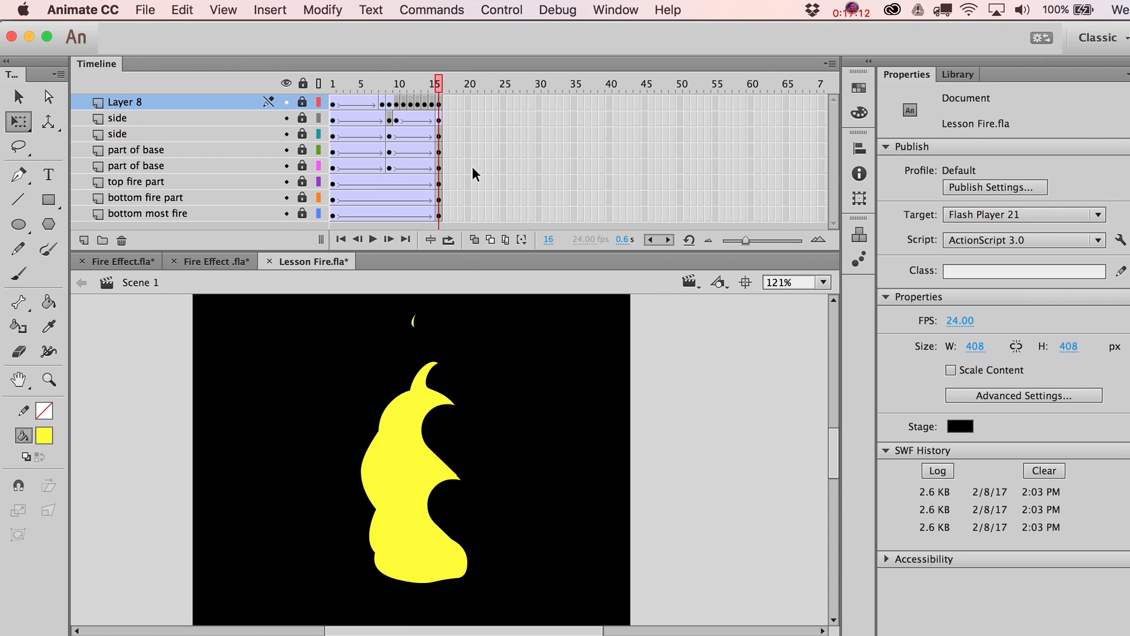
- Unlock all layers and select the curved flame tip at frame 16 on the top fire part layer
left_click_drag(419, 87, 442, 222)
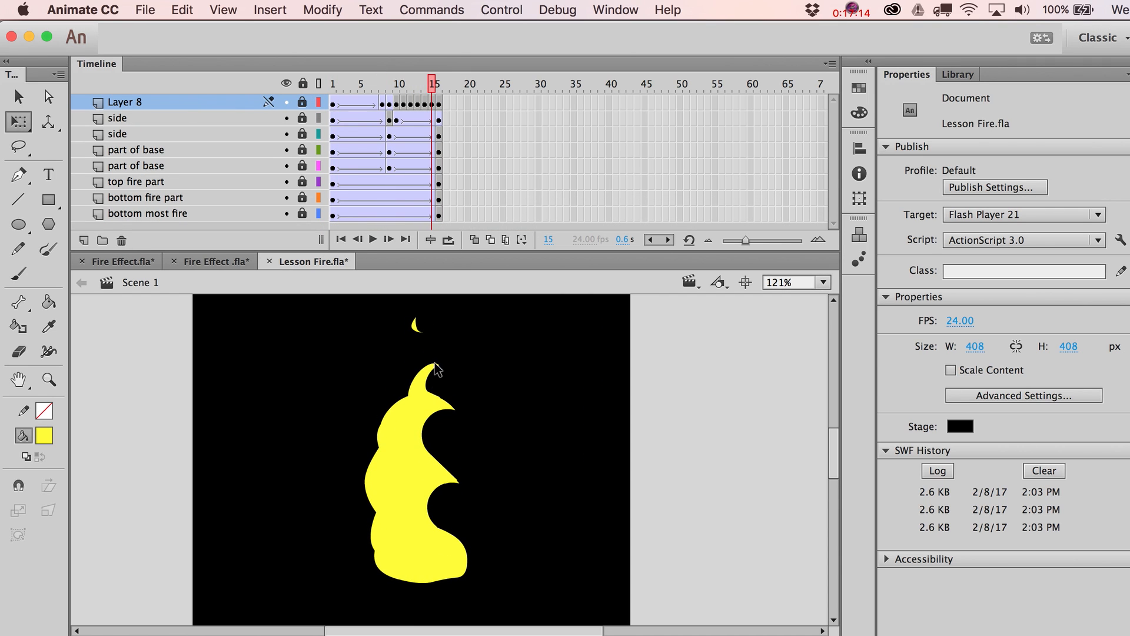
left_click(303, 88)
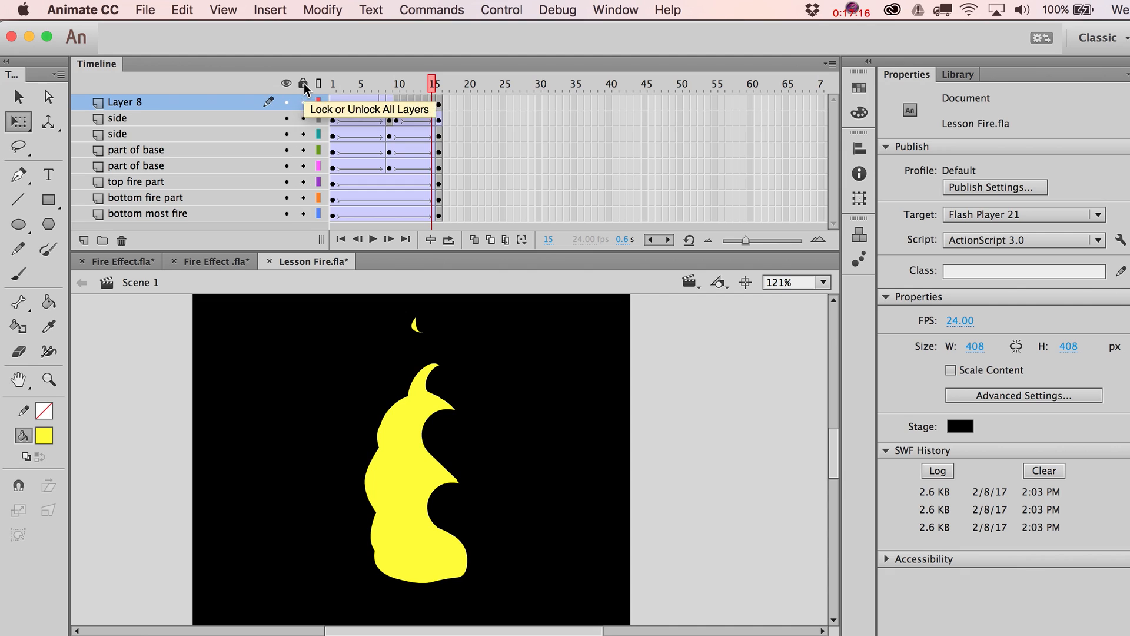
left_click(435, 403)
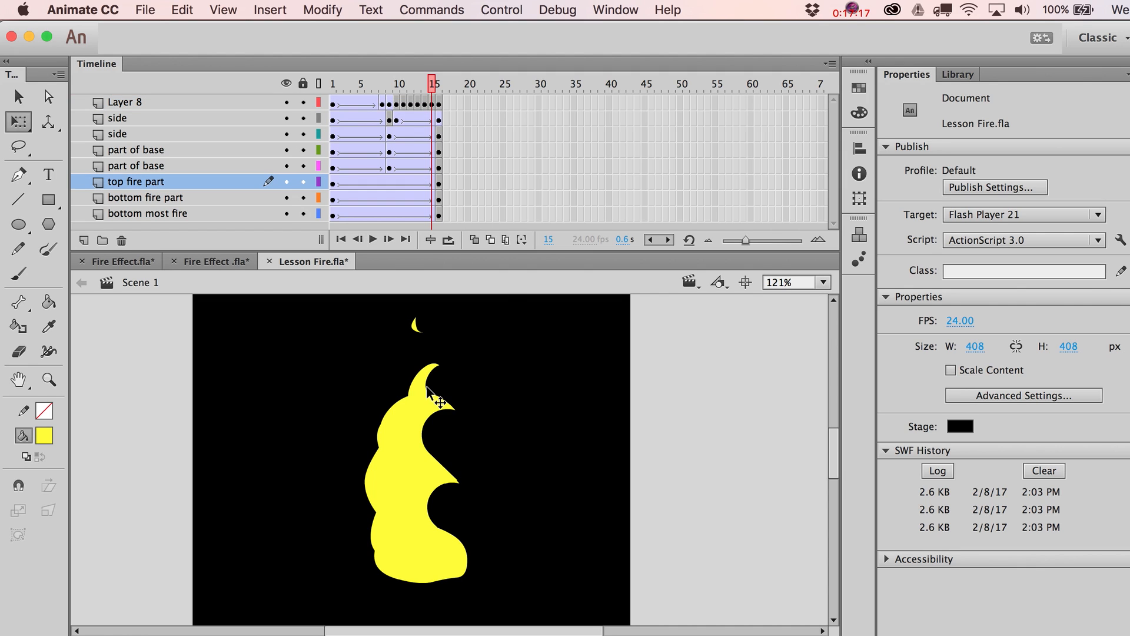
left_click(439, 87)
left_click(428, 366)
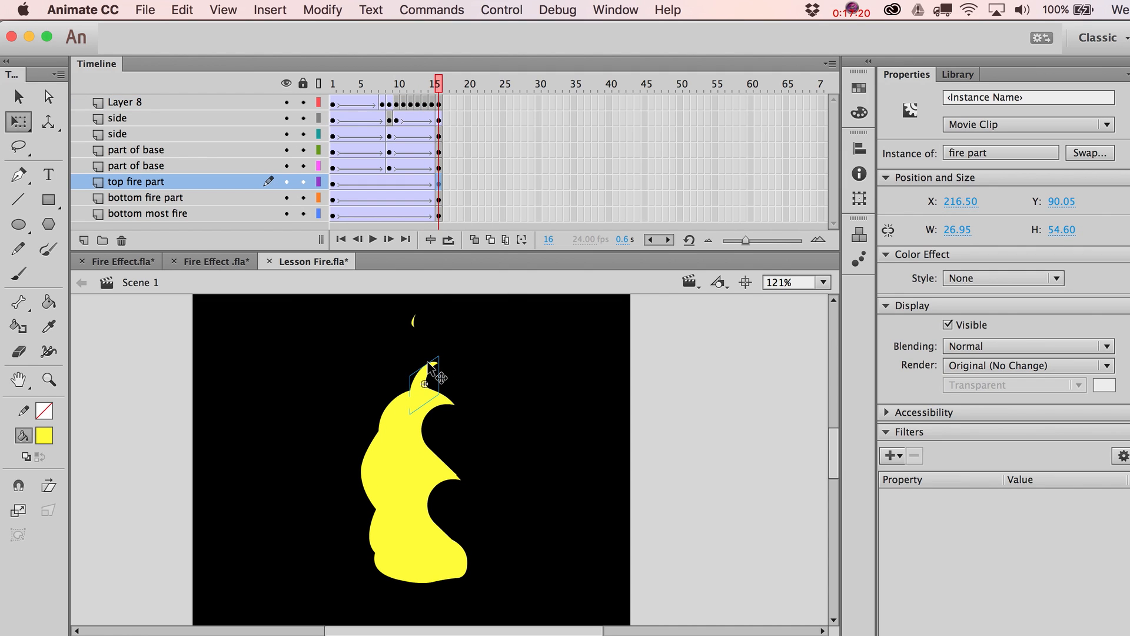
- Insert keyframes on frames 9 to 15 of the top fire part layer and lock every other layer
left_click(396, 184)
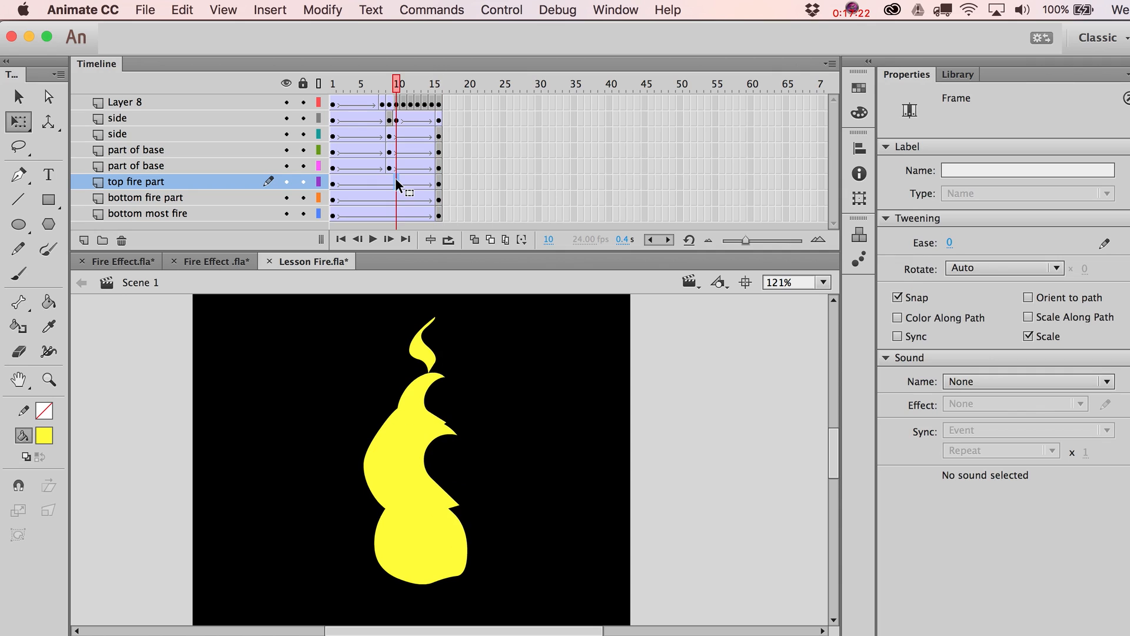
key("F6")
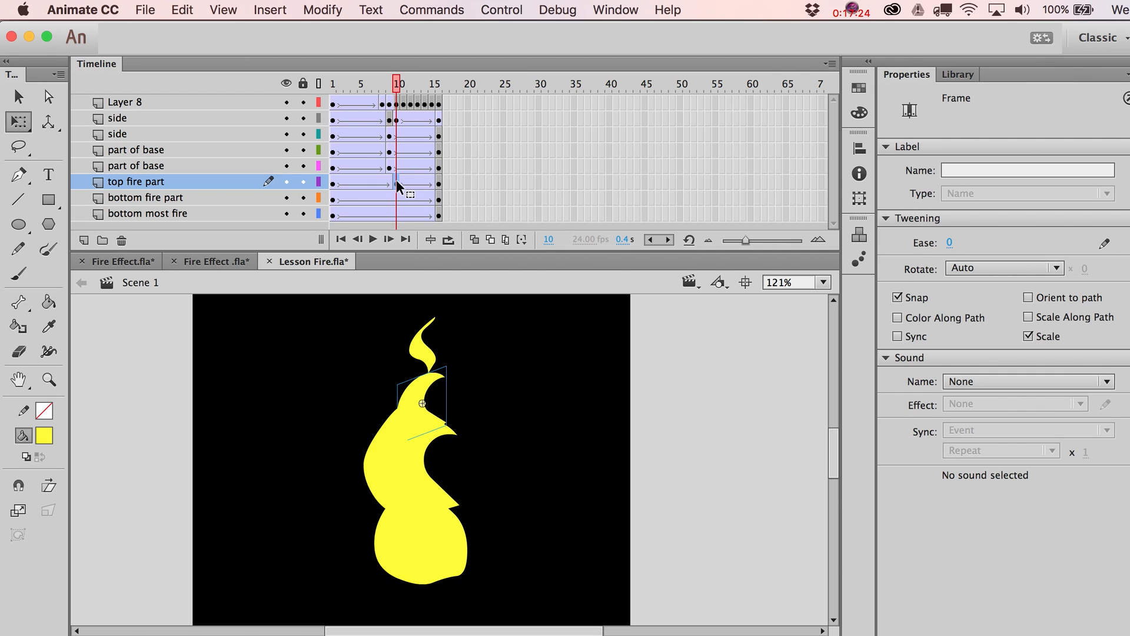
left_click_drag(395, 186, 436, 187)
key("F6")
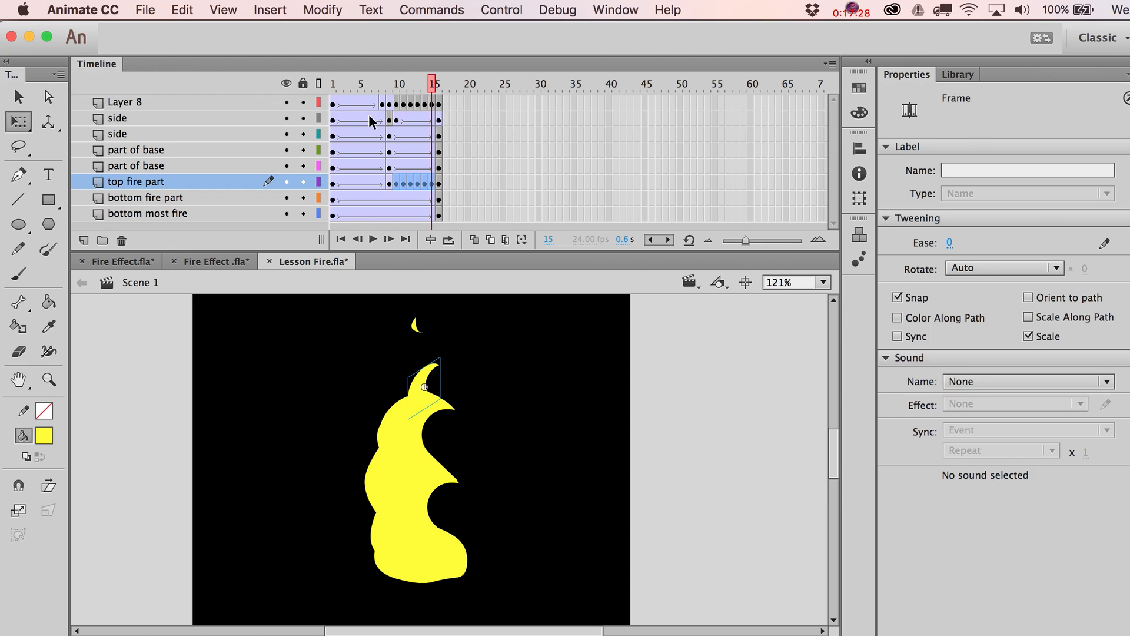
left_click(304, 85)
left_click(303, 181)
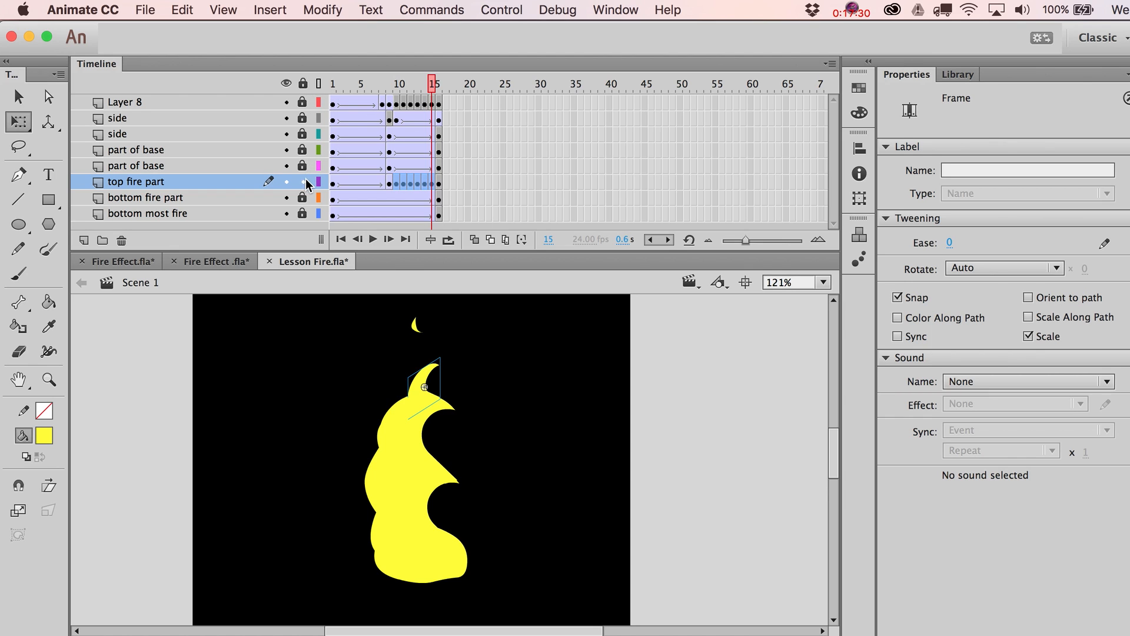
- Break apart the flame tip symbol into an editable shape on frames 10 to 15 of the top fire part layer
left_click(396, 183)
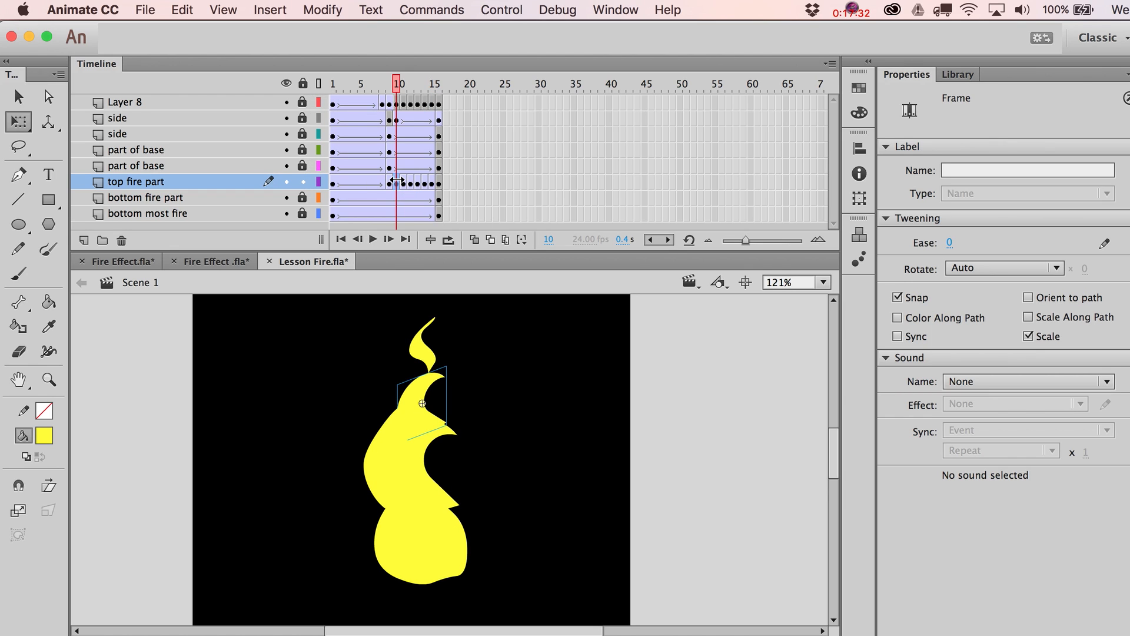
left_click_drag(397, 180, 417, 187)
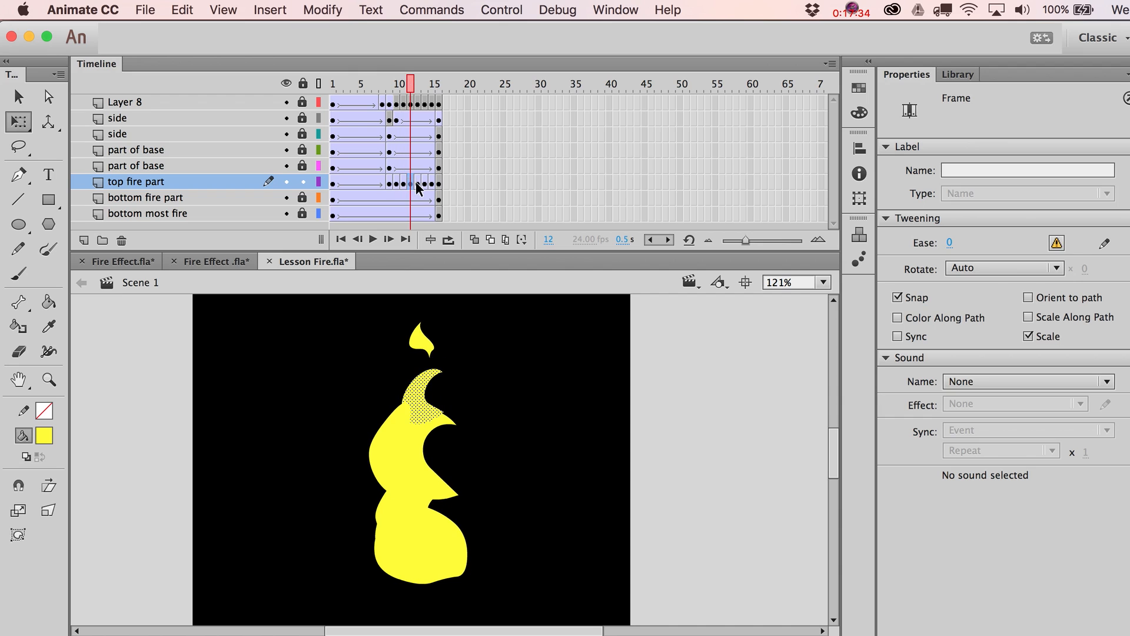
left_click(421, 183)
key("F6")
left_click(427, 183)
key("F6")
left_click(434, 183)
key("F6")
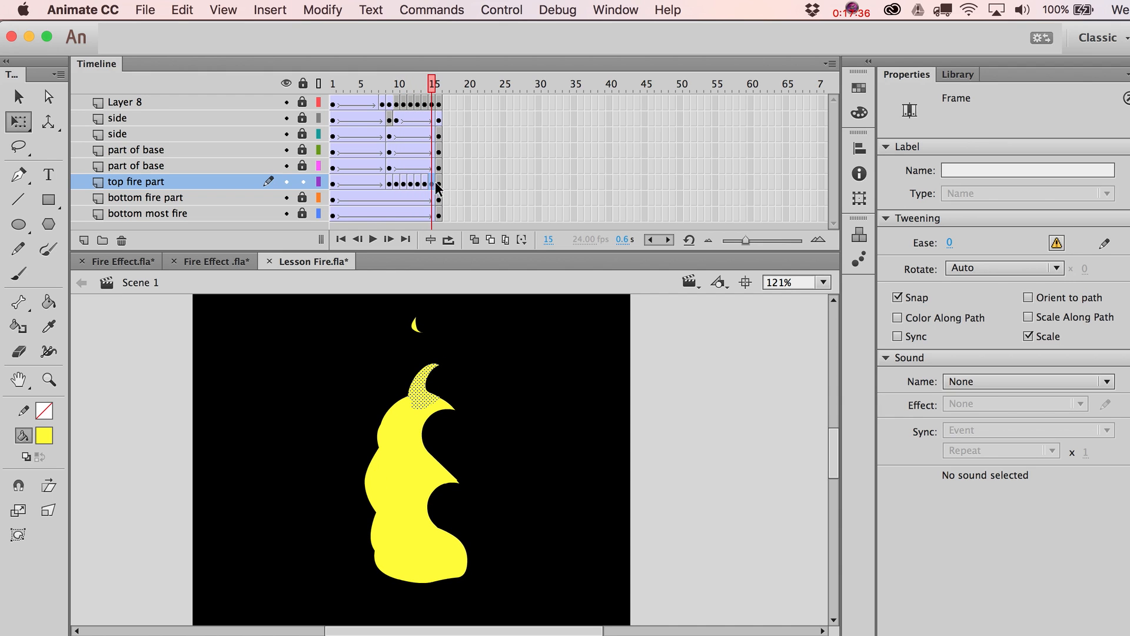
- Reshape the outline of the curved flame tip on frame 16 of the top fire part layer
left_click(438, 183)
left_click(471, 320)
left_click(50, 382)
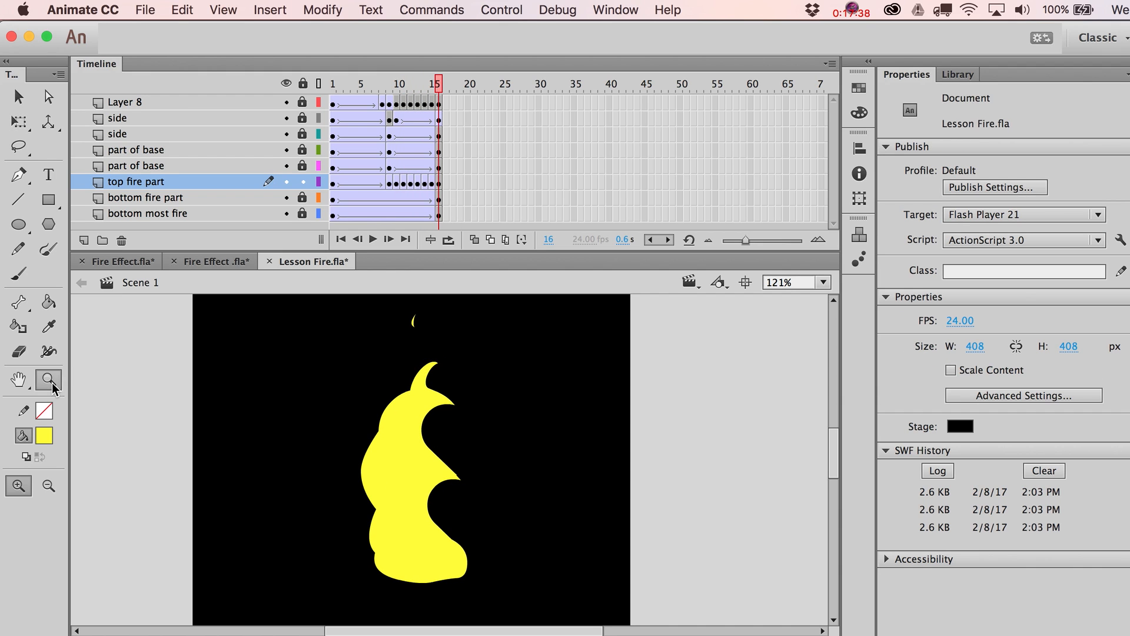
left_click_drag(361, 343, 544, 507)
key("v")
left_click_drag(446, 387, 503, 491)
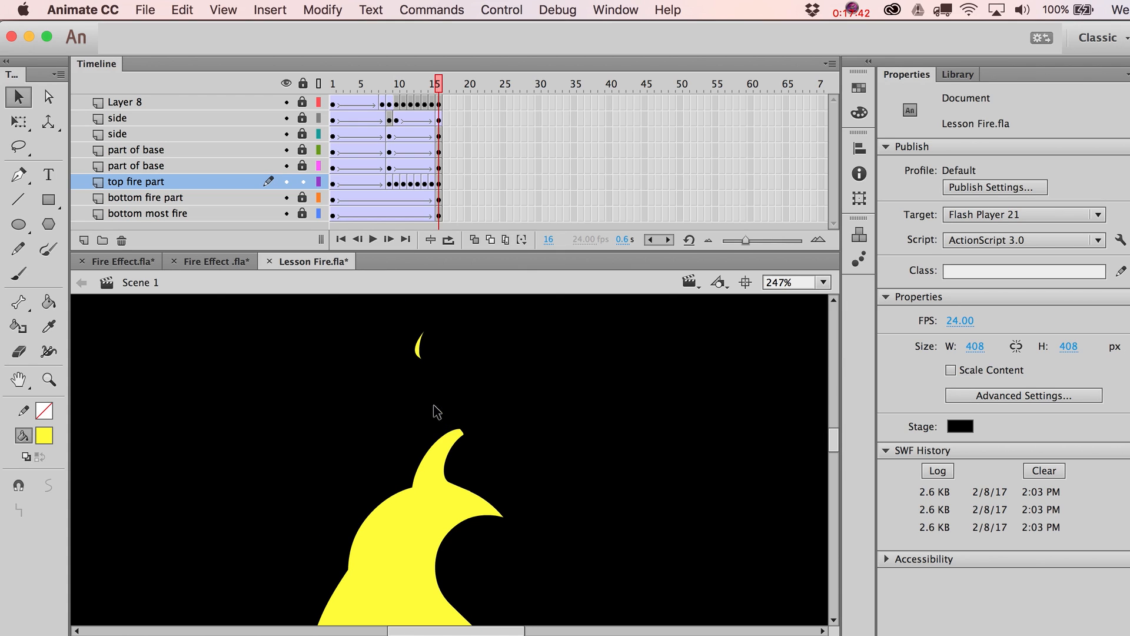
mouse_move(421, 407)
left_mouse_down()
mouse_move(482, 450)
mouse_move(419, 393)
mouse_move(445, 412)
mouse_move(441, 399)
left_mouse_up()
key("Delete")
left_click_drag(424, 437, 436, 423)
- Reshape the curved flame tip on frame 15 into a thin point rising straight up and compare it with frame 16
key("comma")
left_click(448, 452)
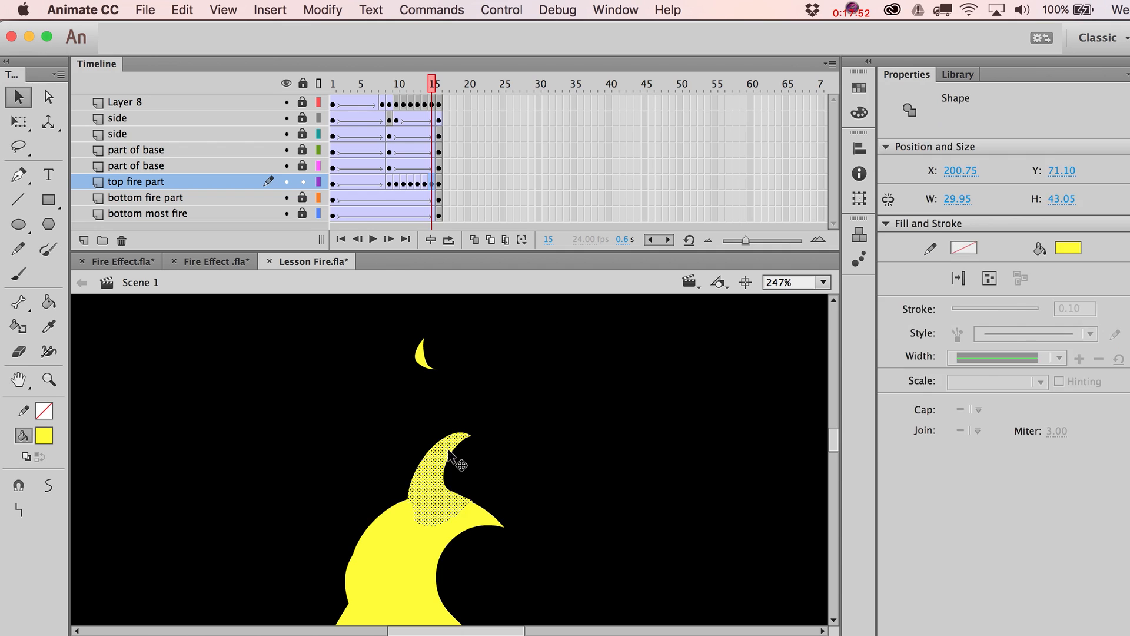
left_click(491, 436)
mouse_move(473, 435)
left_mouse_down()
mouse_move(454, 412)
mouse_move(450, 449)
mouse_move(445, 402)
mouse_move(451, 438)
left_mouse_up()
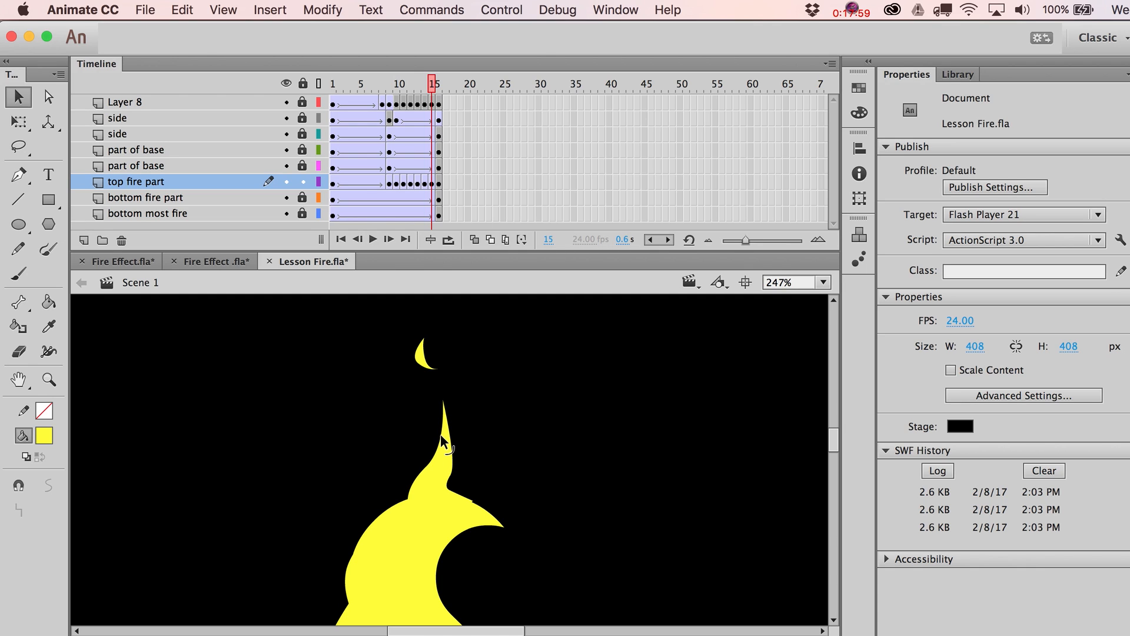
key(".")
key("comma")
- Pull the curved flame tip on frame 14 upward and adjust the curve of its inner edge
key("comma")
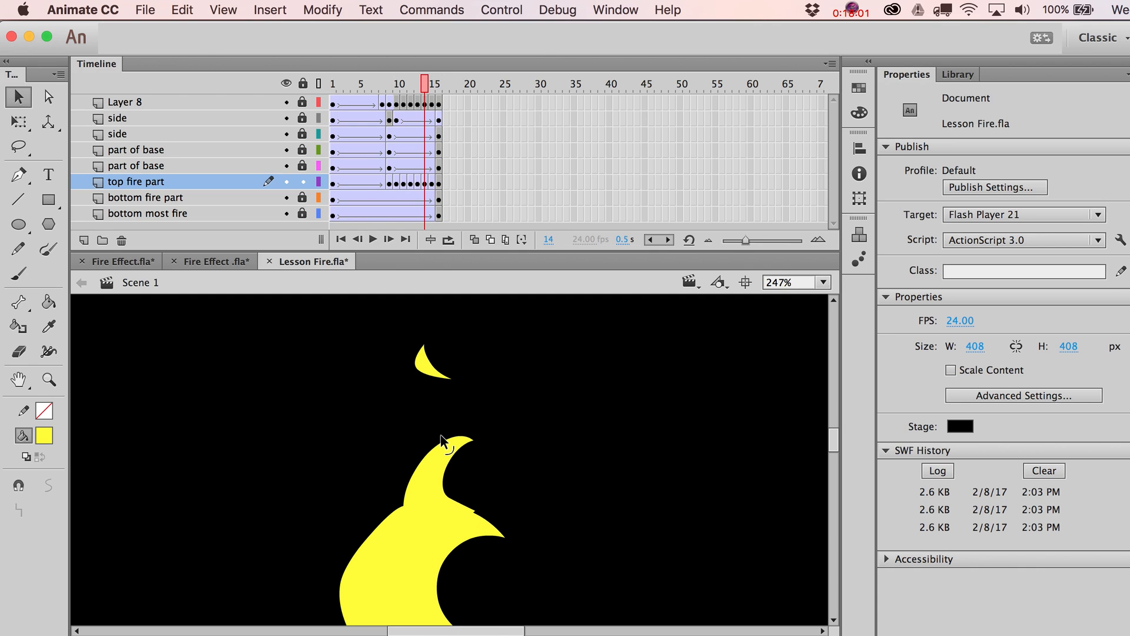
left_click_drag(465, 445, 448, 416)
left_click_drag(446, 469, 447, 480)
- Step back and forth through frames 12 to 15 to compare how the top flame tip changes shape
key("comma")
key("comma")
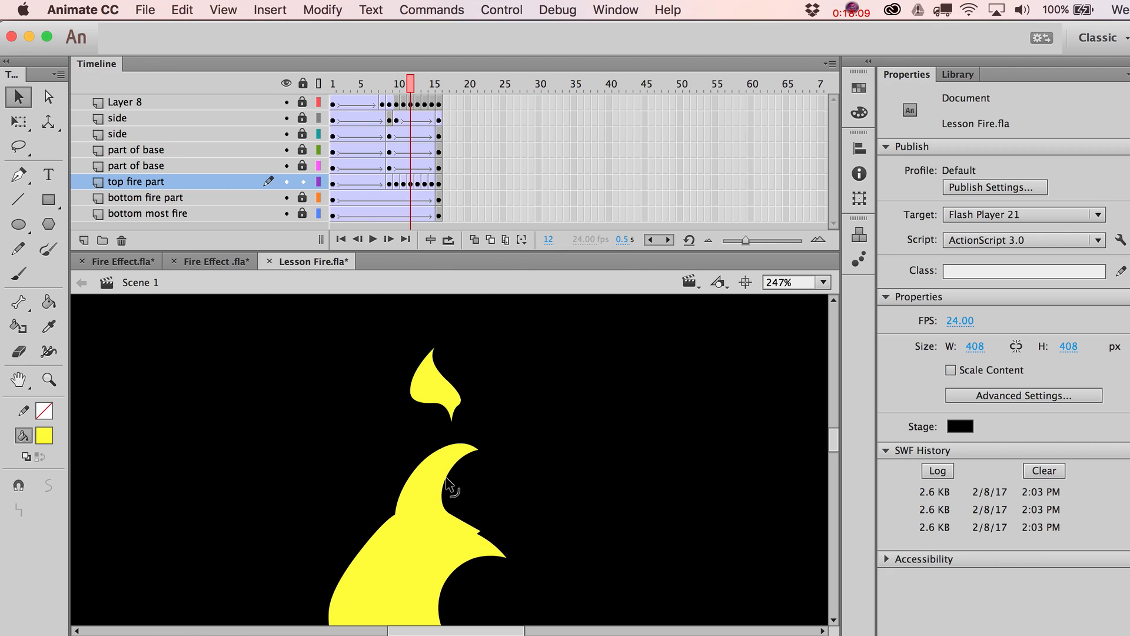
key("period")
key("period")
key("period")
key("comma")
key("comma")
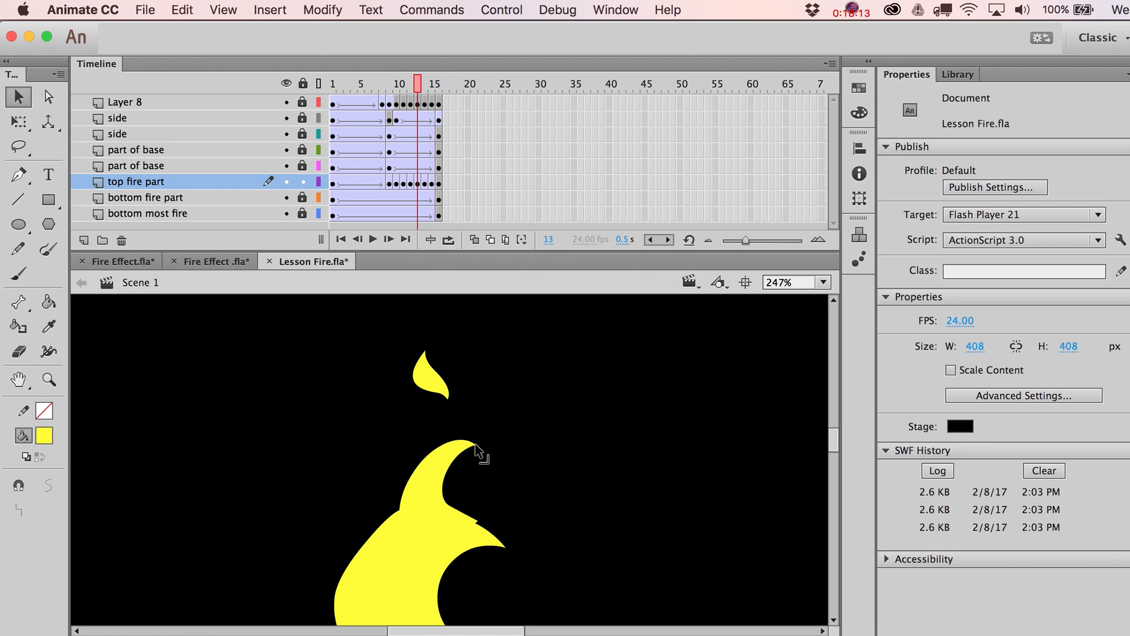
key("comma")
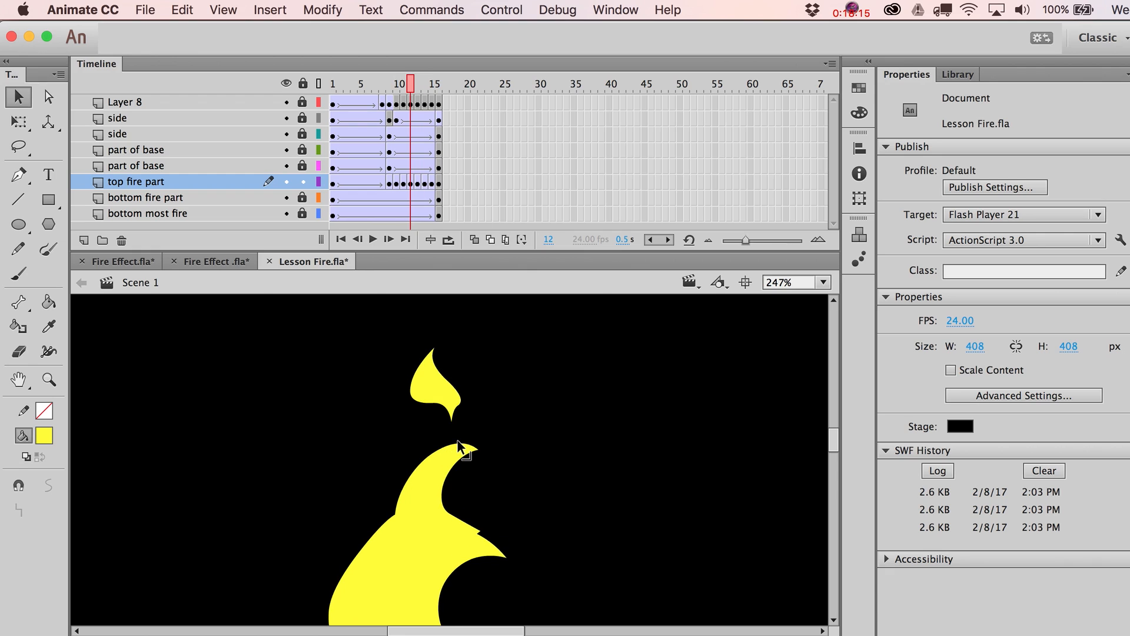
- Step through frames 9 to 15 to examine the gap between the top fire part's tip and the detached flame
key("period")
key("period")
key("period")
key("comma")
key("comma")
key("comma")
key("comma")
key("comma")
key("comma")
key("comma")
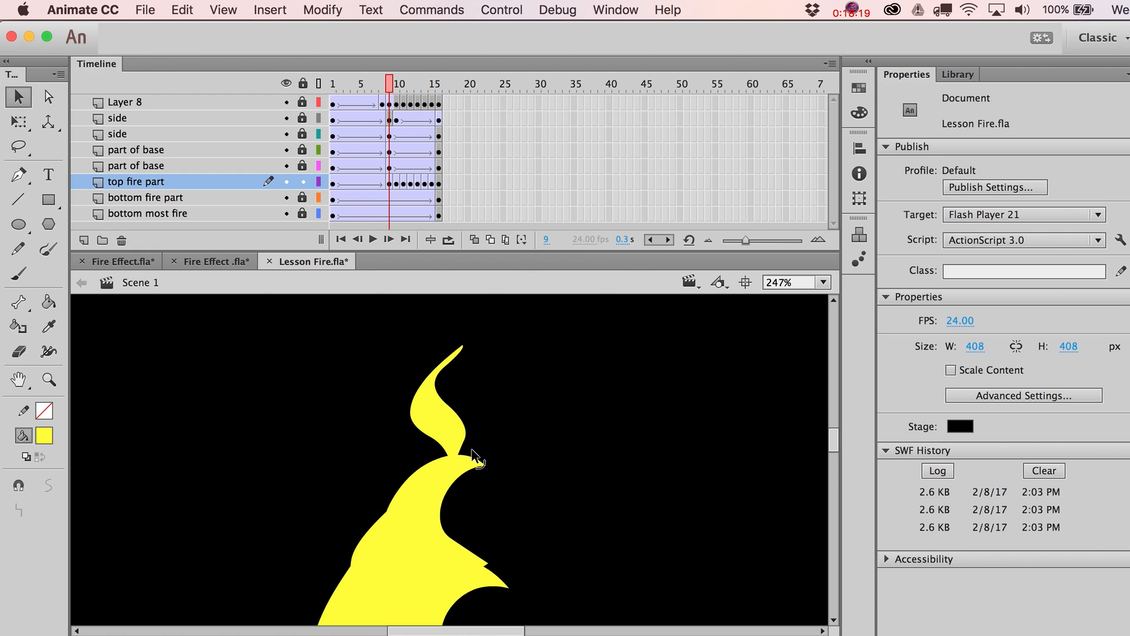
- Stretch the top fire part's tip up toward the detached flame on frames 11 and 12
key("period")
key("period")
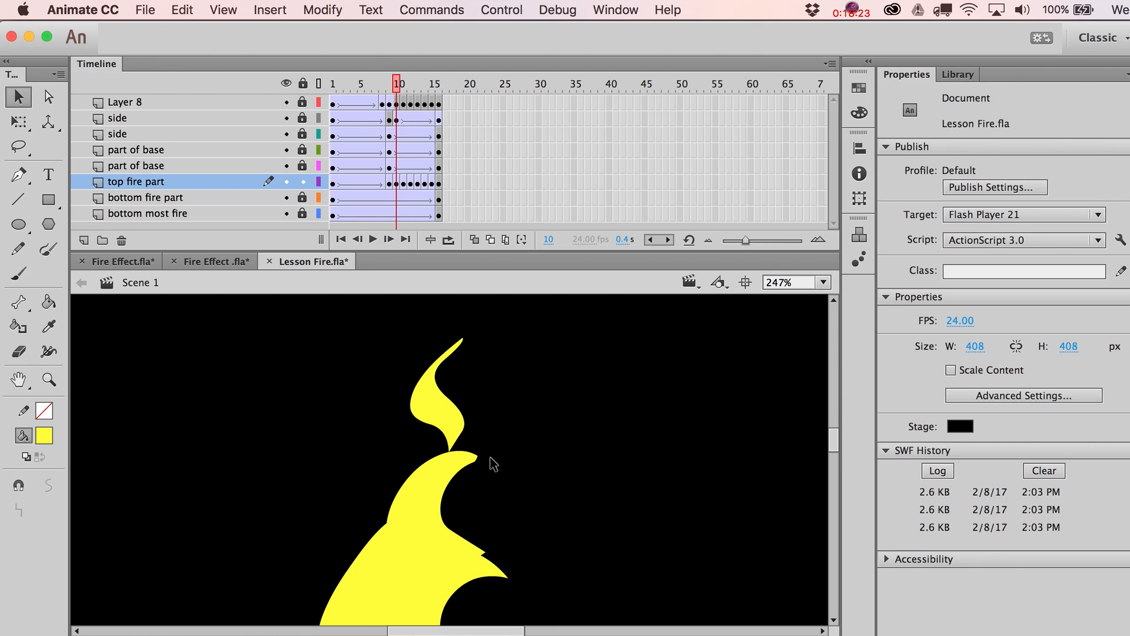
key("period")
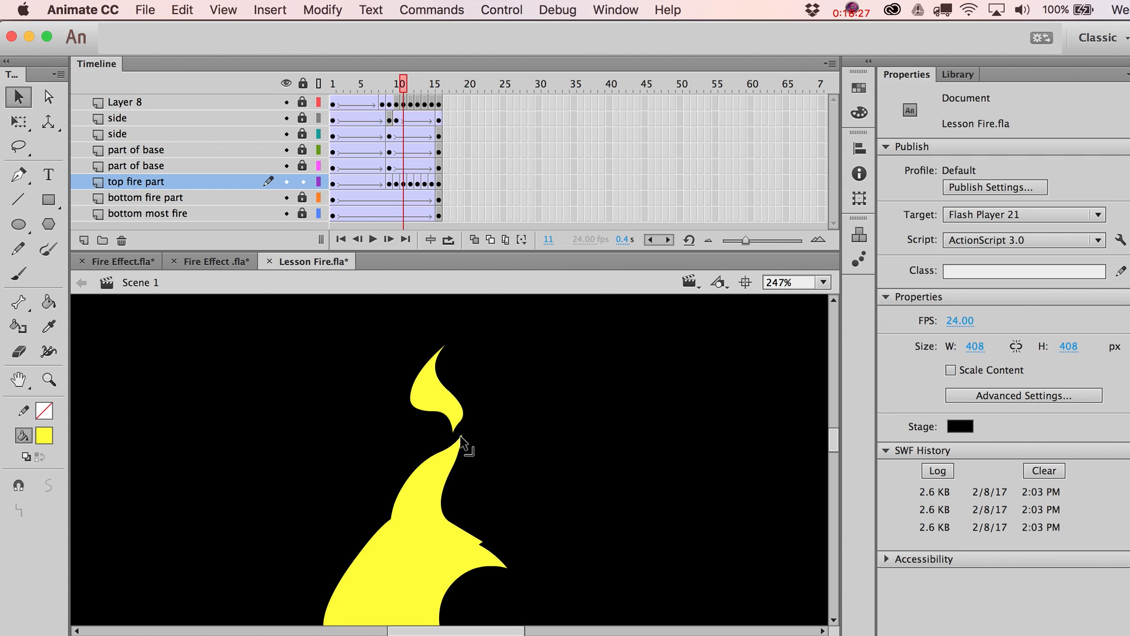
key("period")
left_click(468, 453)
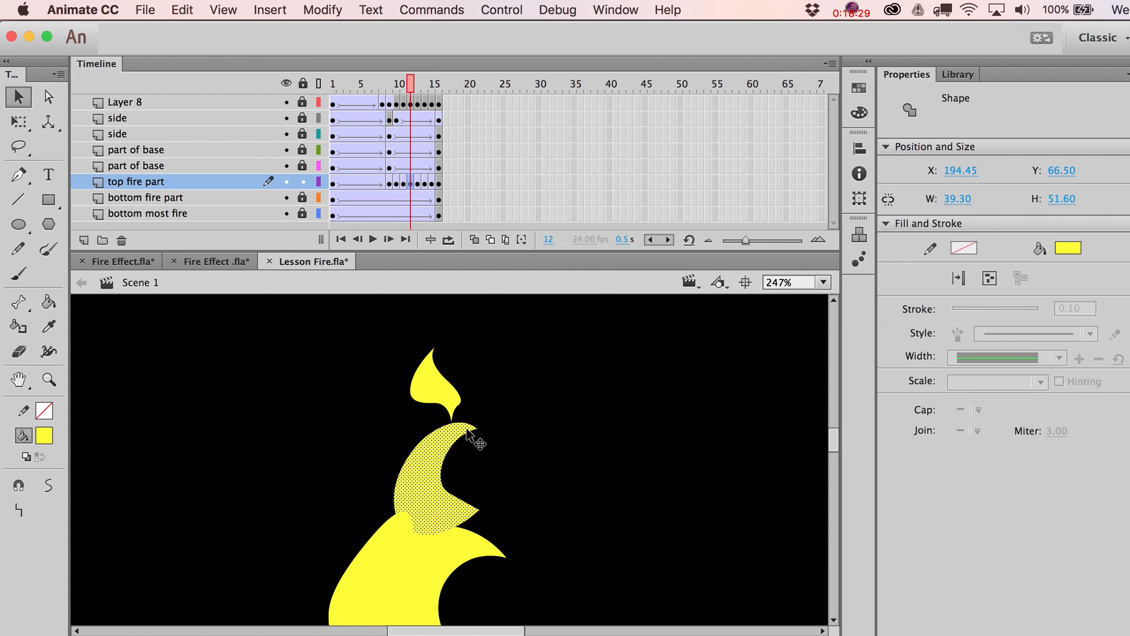
left_click(474, 459)
mouse_move(466, 458)
left_mouse_down()
mouse_move(471, 438)
mouse_move(452, 403)
left_mouse_up()
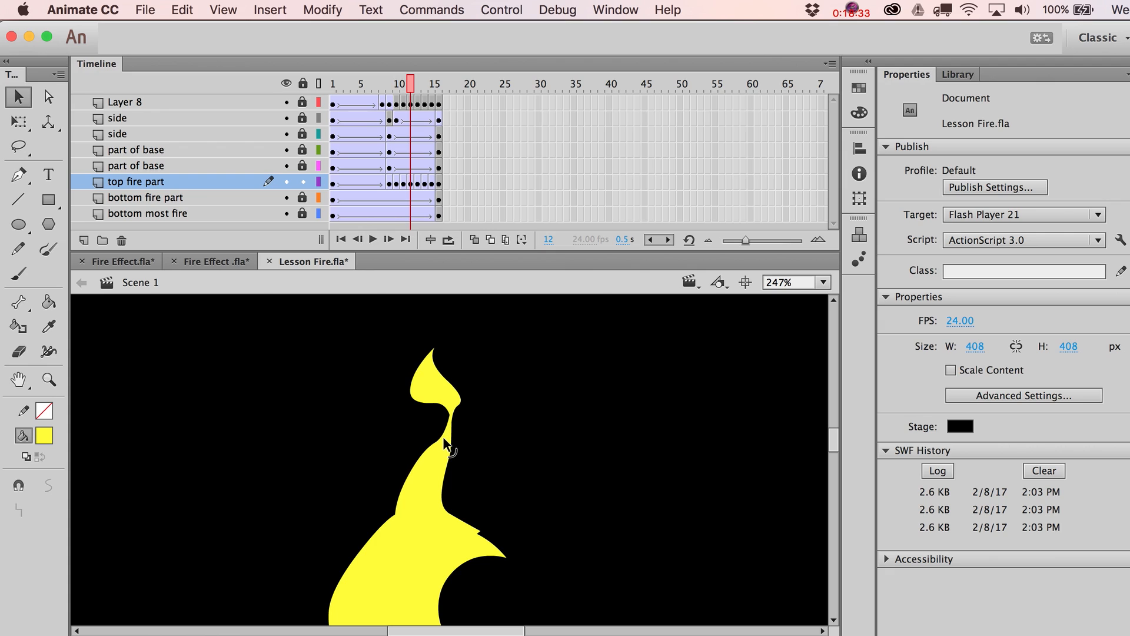
- Pull the top fire part's tip upward into a thin point on frame 13, following the shape on frame 12
key("period")
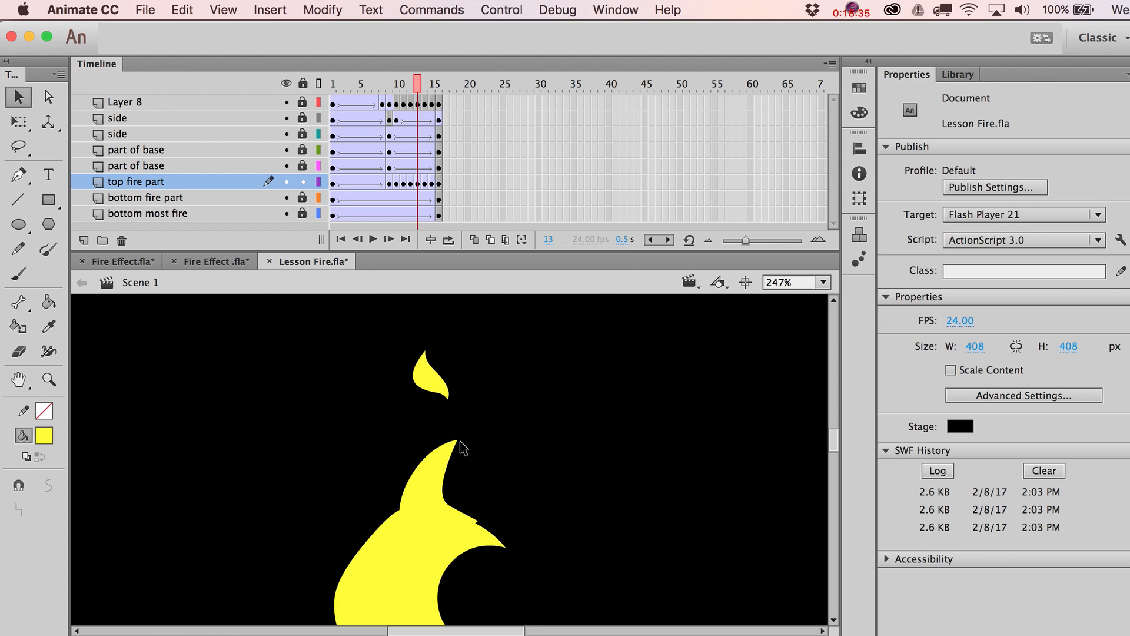
key("period")
key("period")
key("comma")
key("comma")
key("comma")
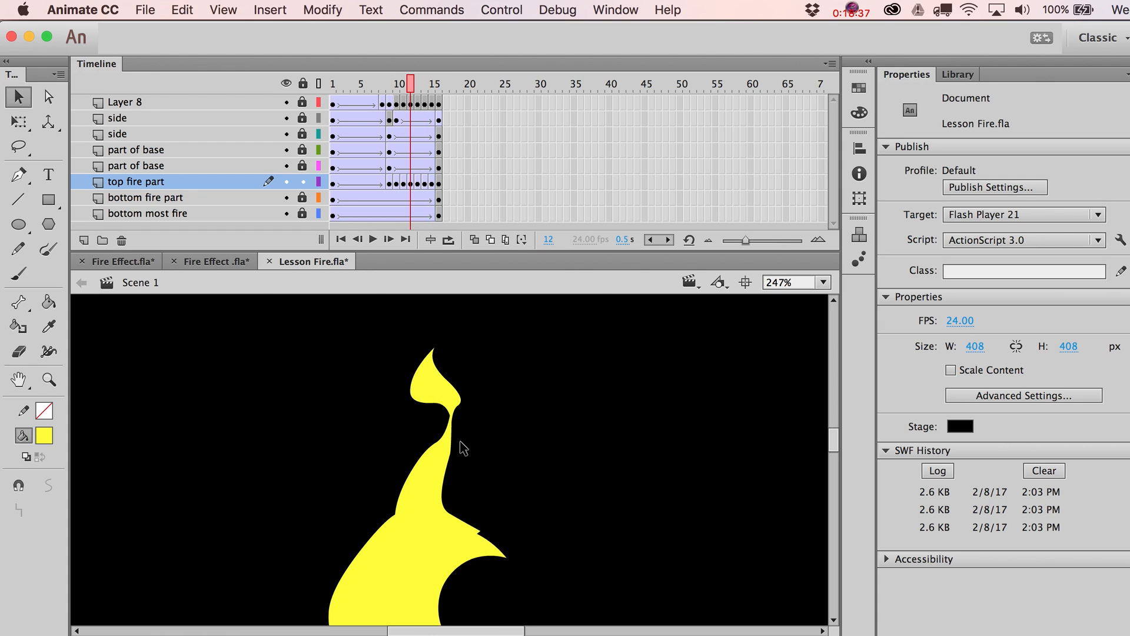
key("period")
left_click_drag(458, 439, 456, 420)
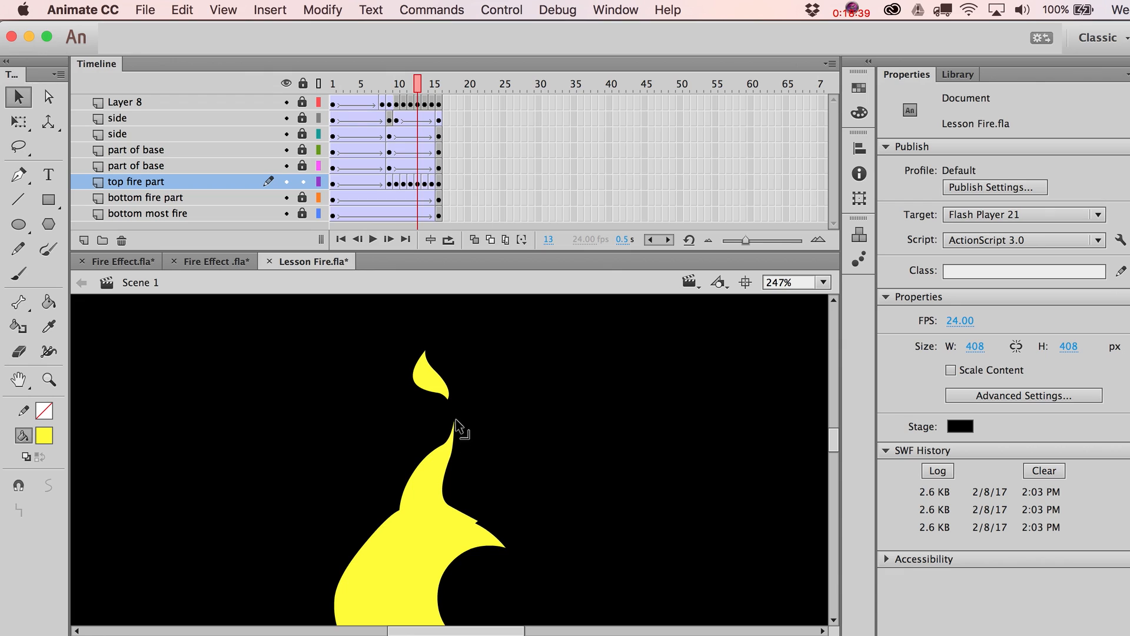
- Extend the top fire part's tip up to the detached flame on frame 11 and adjust the tip on frame 10
key("comma")
key("comma")
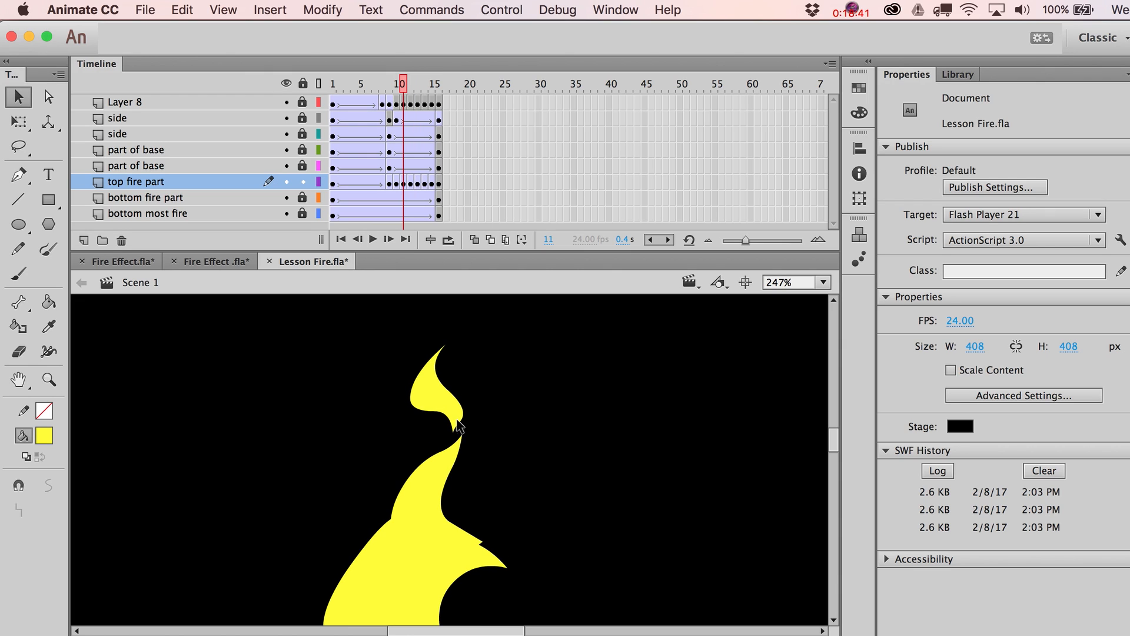
left_click_drag(462, 448, 457, 417)
key("comma")
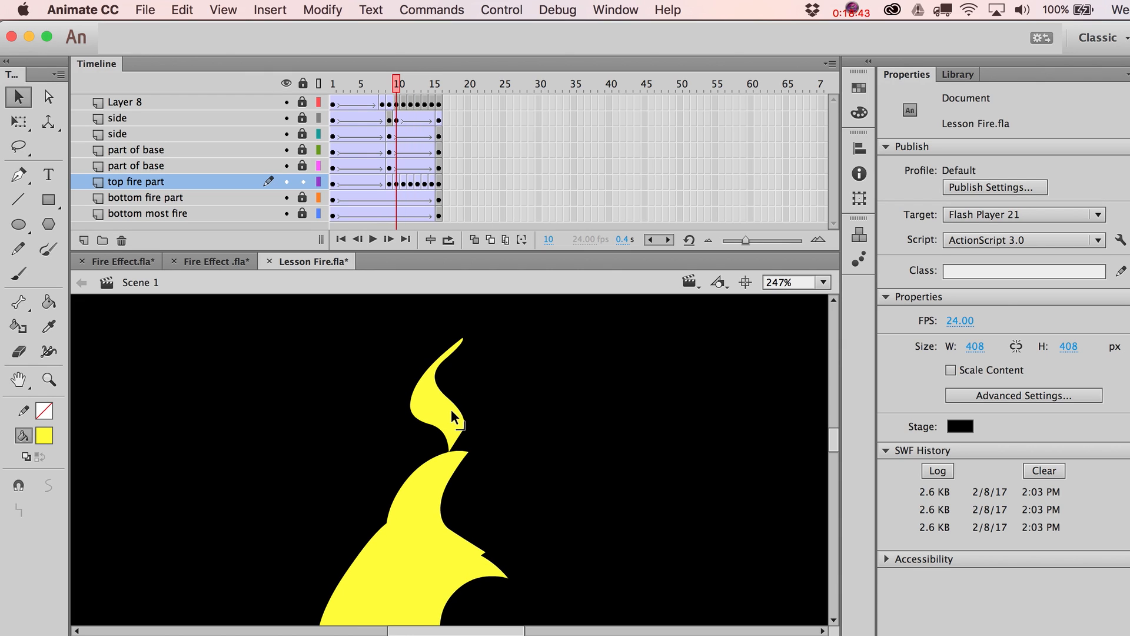
mouse_move(470, 451)
left_mouse_down()
mouse_move(458, 427)
mouse_move(462, 454)
left_mouse_up()
- Play the timeline and test the movie to review the reshaped flame tips, closing the preview when done
key("comma")
left_click(480, 465)
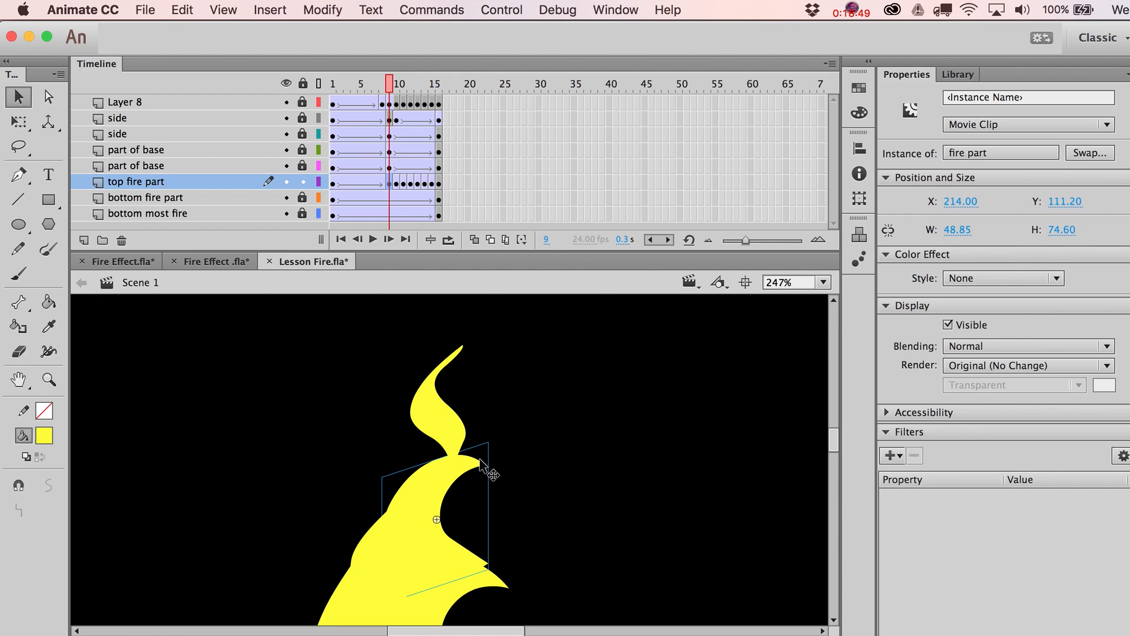
key("Return")
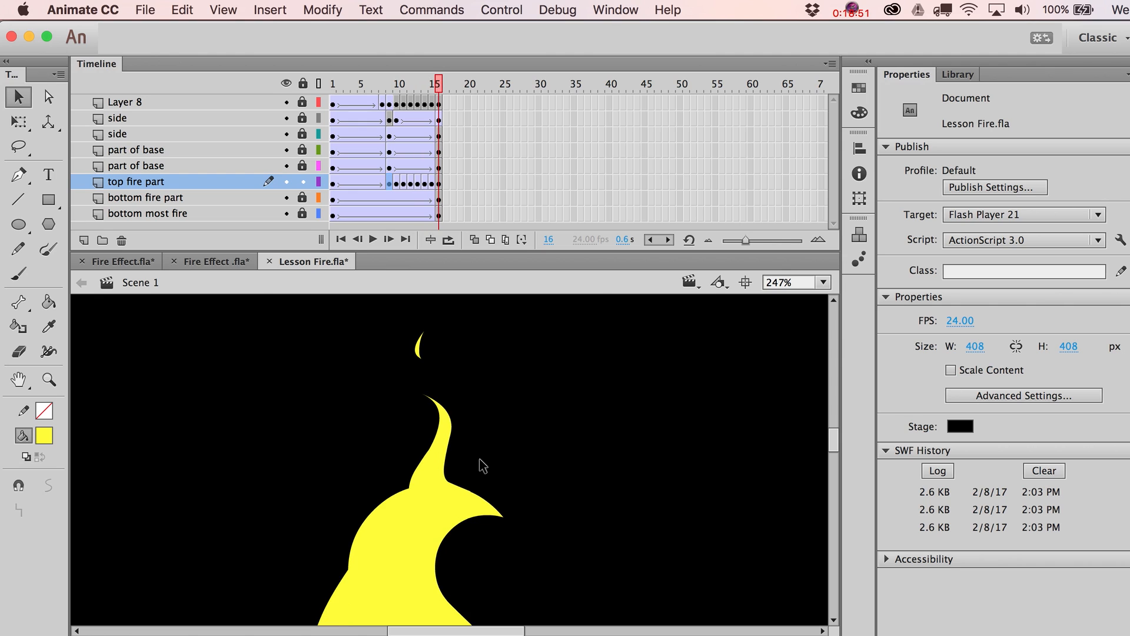
key("super+Return")
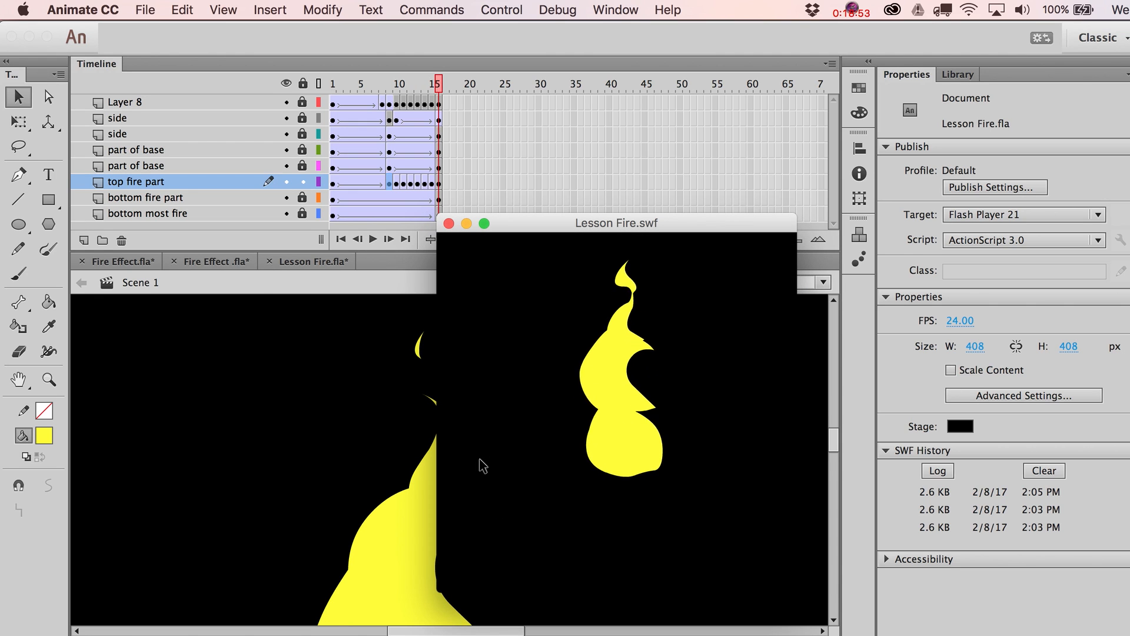
key("super+w")
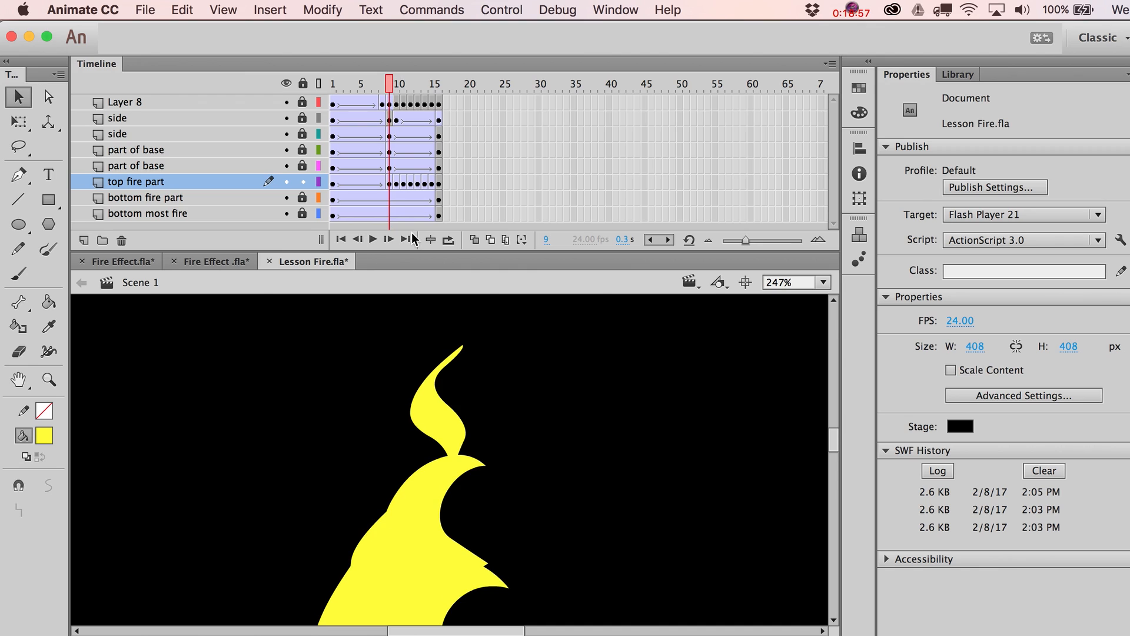
- Insert a keyframe on frame 8 of the top fire part layer
left_click(386, 185)
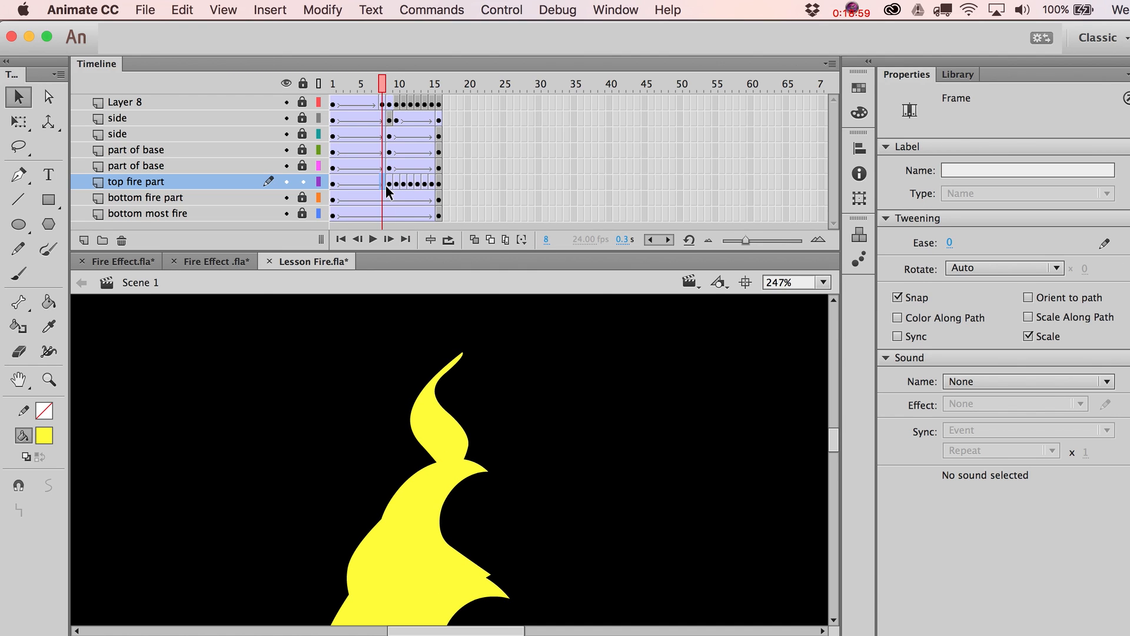
key("F6")
key("super+b")
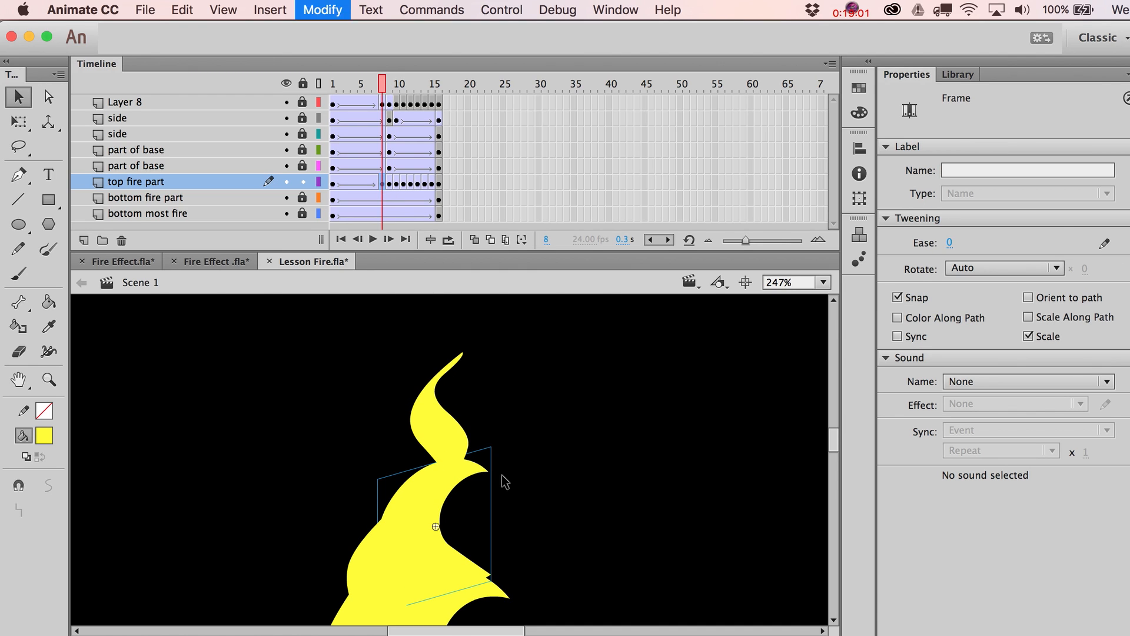
key("super+z")
- Break apart the top fire part on frame 9 and pull its tip upward, comparing it with frame 8
key("period")
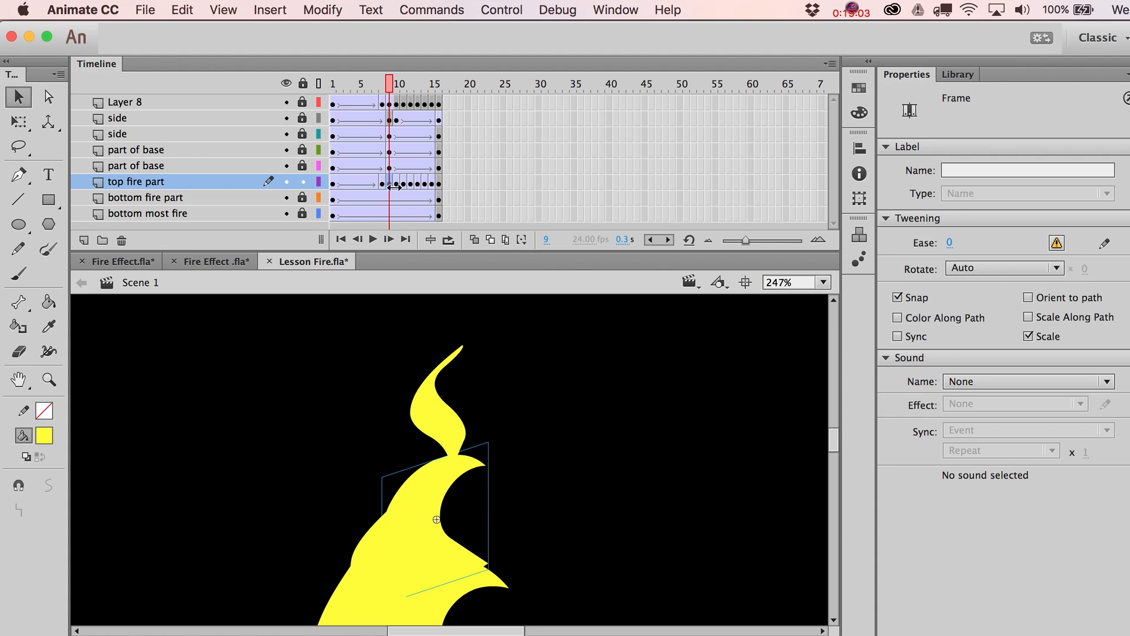
left_click(484, 462)
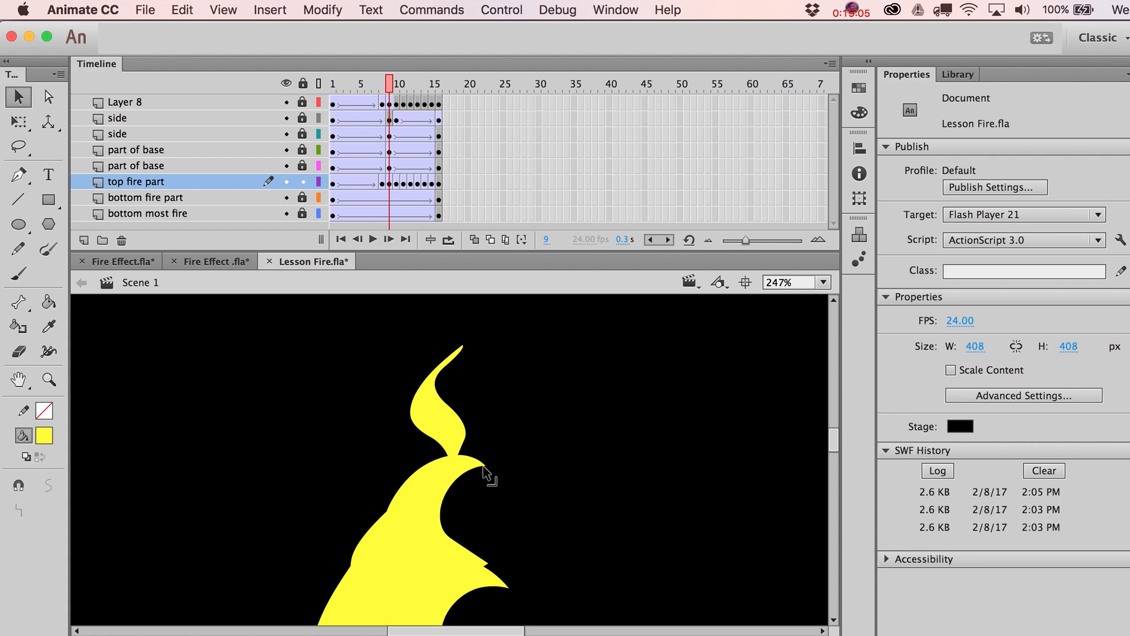
left_click_drag(484, 467, 476, 442)
key("comma")
key("period")
key("comma")
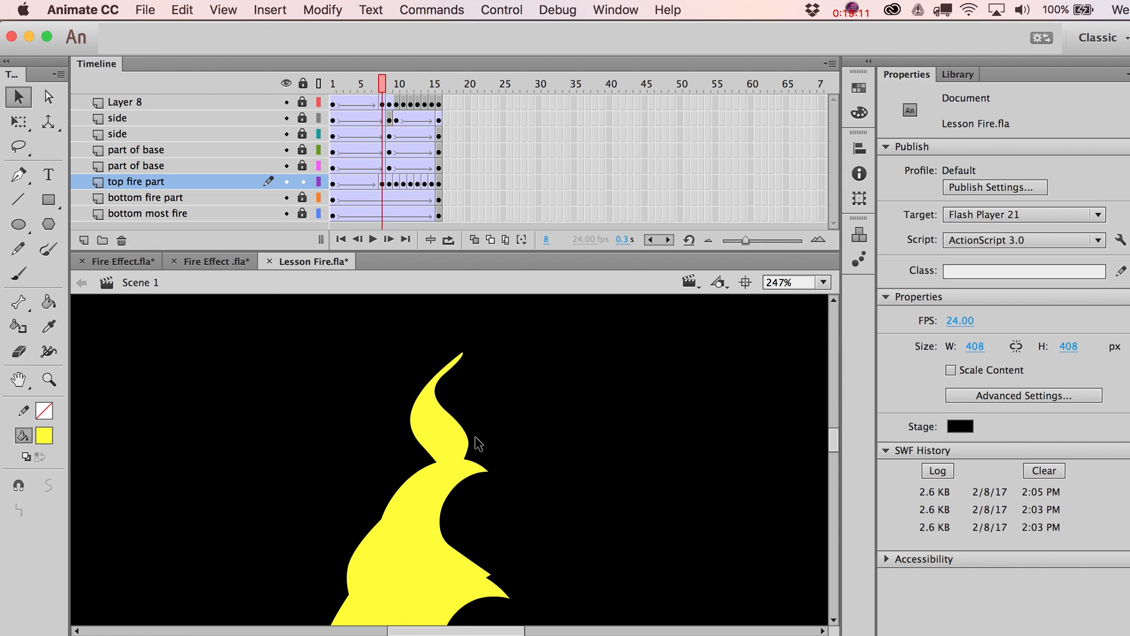
- Extend the top fire part's tip on frame 13 further up to the detached flame's lower point
key("period")
key("period")
key("period")
key("period")
key("period")
key("period")
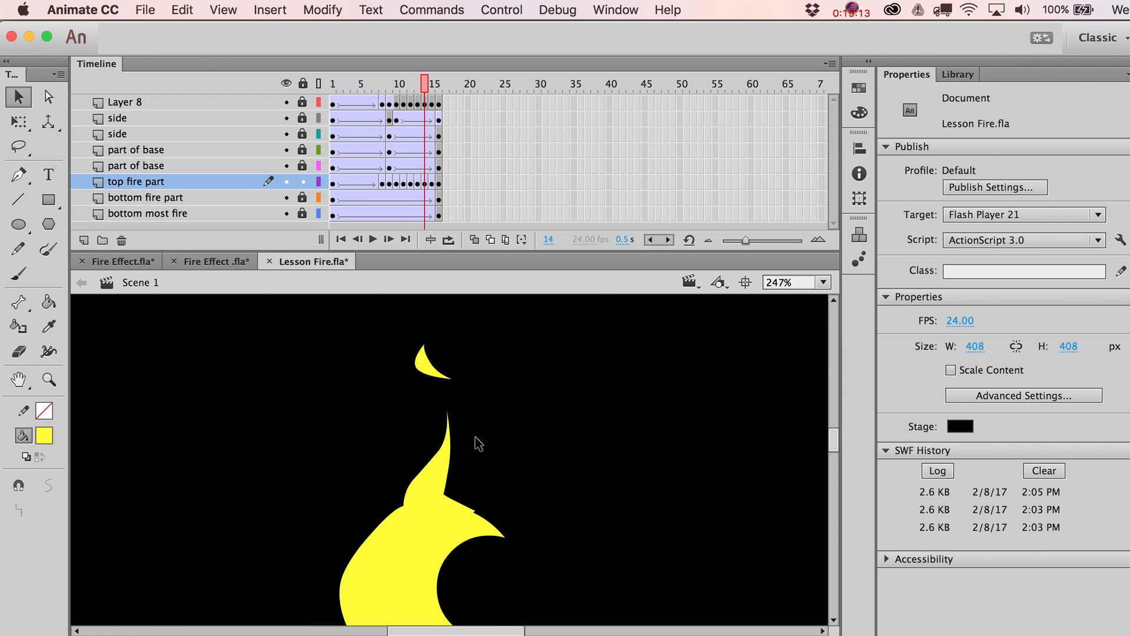
key("comma")
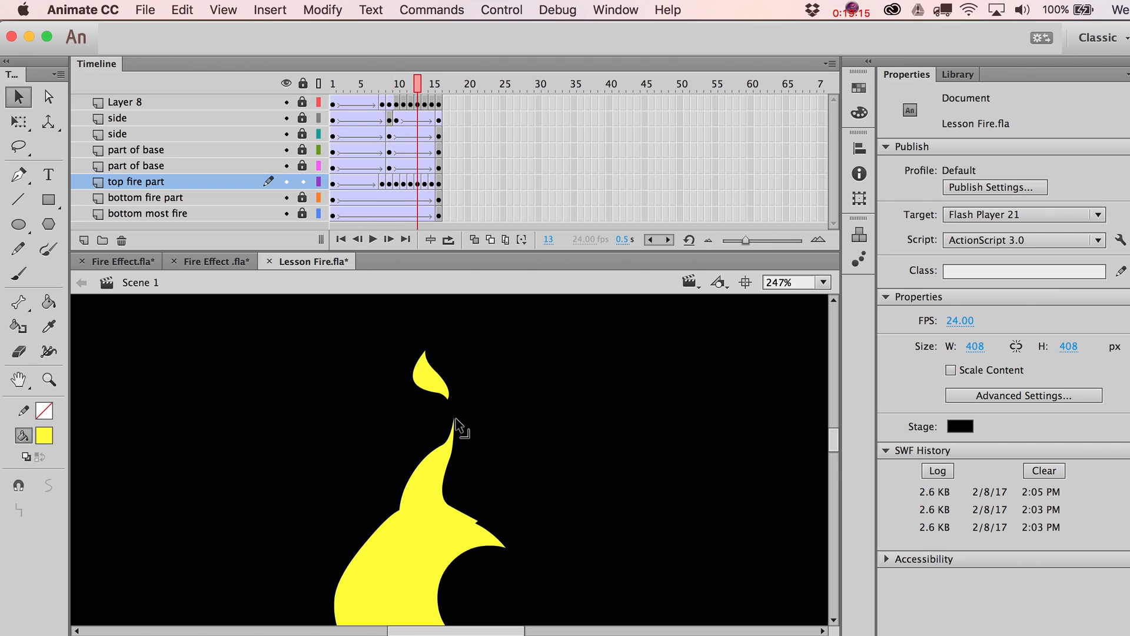
left_click_drag(454, 419, 451, 399)
- Step through frames 8 to 16 to examine how the top fire part separates from the detached flame
key("period")
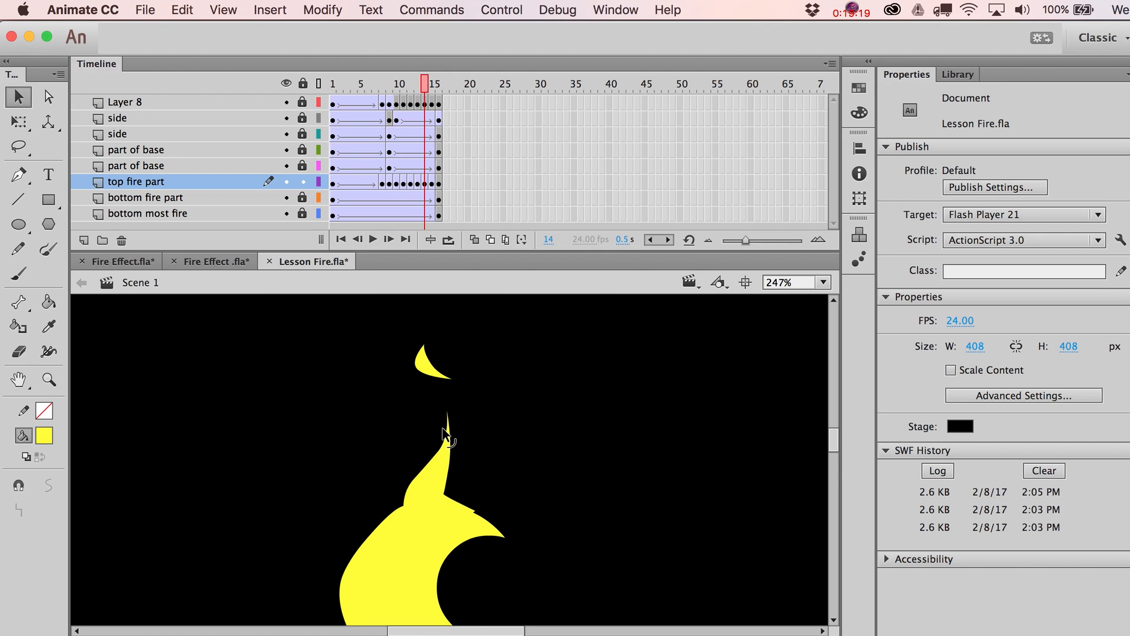
key("period")
key("period")
key("comma")
key("comma")
key("comma")
key("comma")
key("comma")
key("comma")
key("comma")
key("comma")
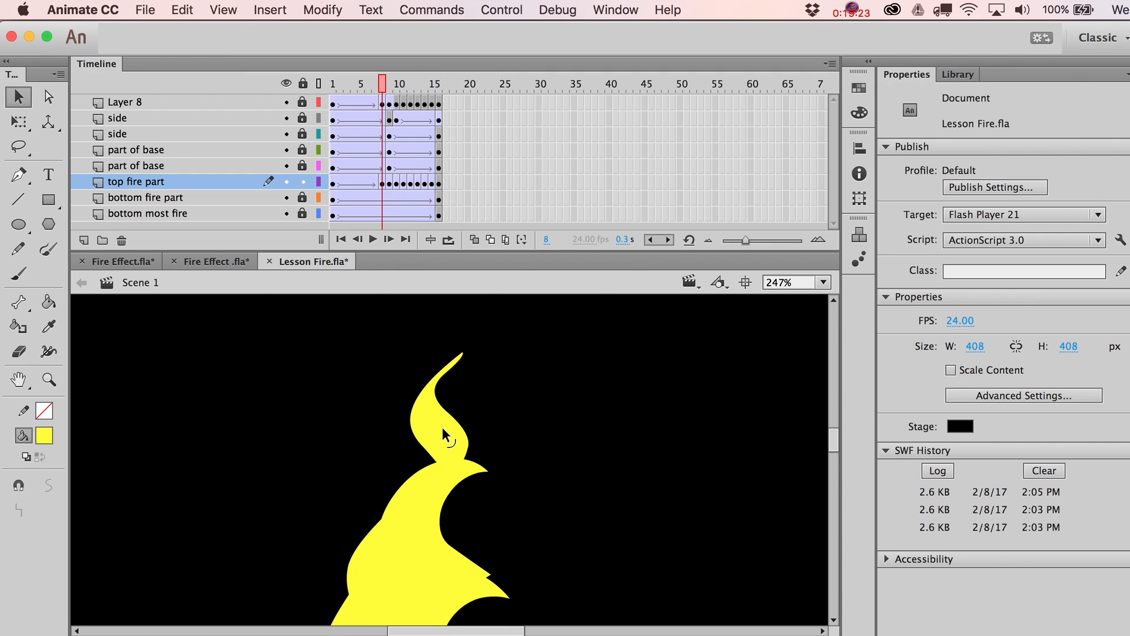
key("period")
key("period")
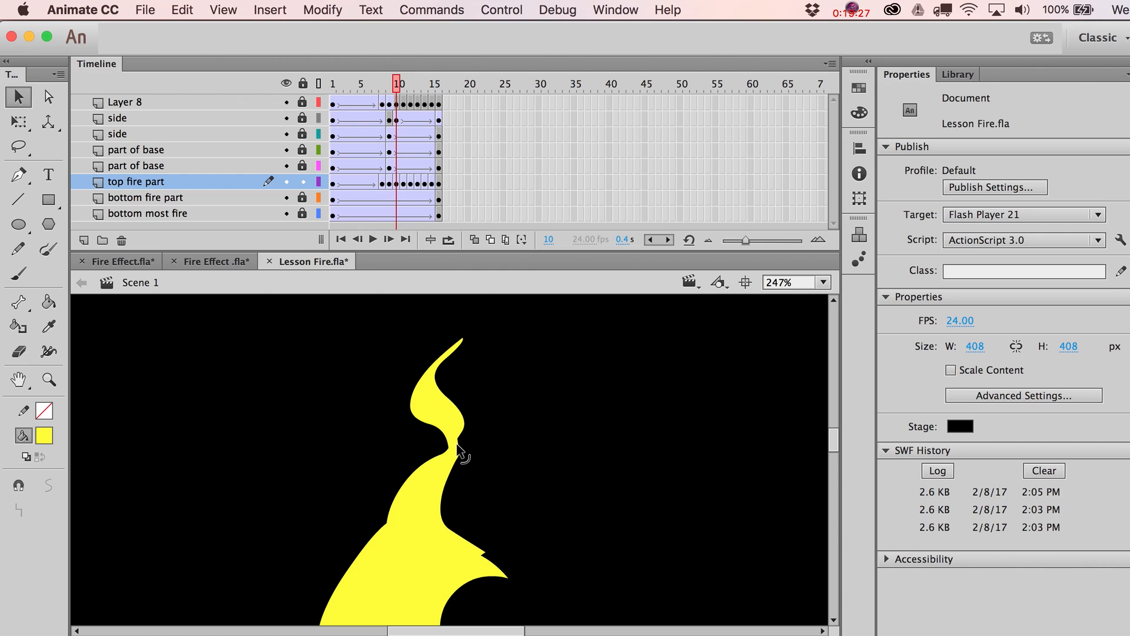
key("comma")
key("comma")
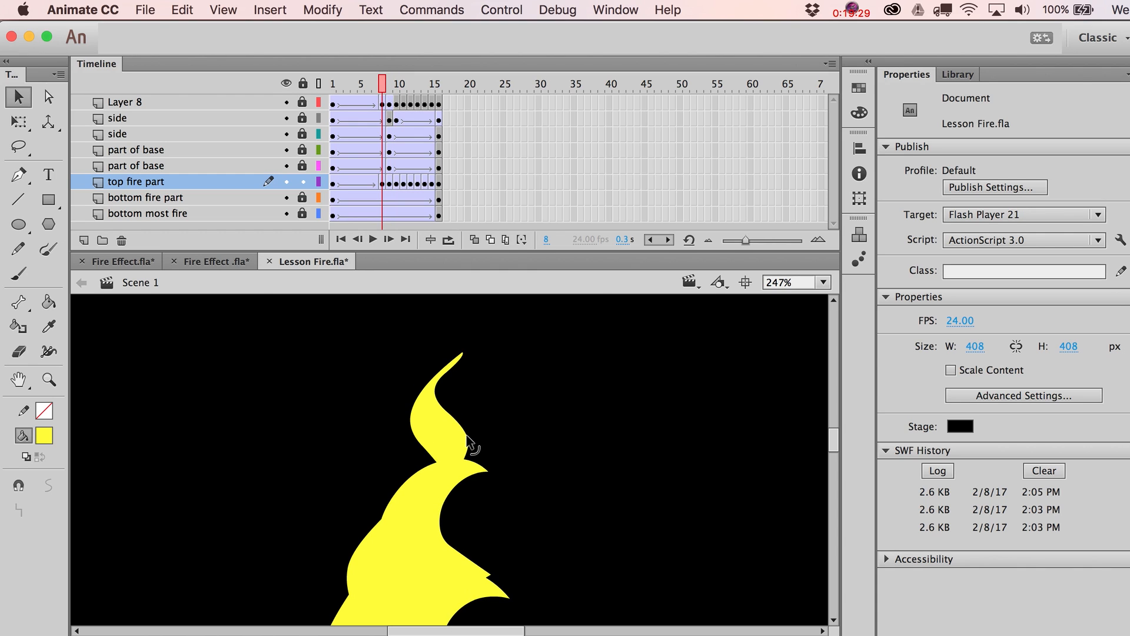
- Flip back and forth through the whole animation frame by frame to check the flame's motion and loop
key("period")
key("period")
key("period")
key("period")
key("period")
key("period")
key("period")
key("period")
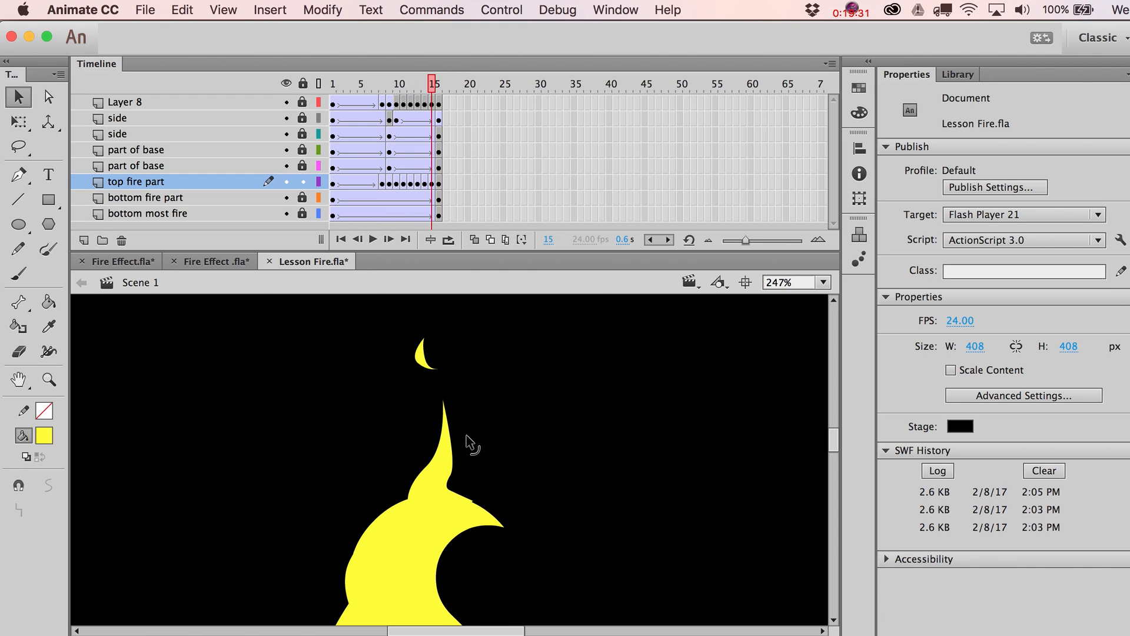
key("comma")
key("comma")
key("comma")
key("comma")
key("comma")
key("comma")
key("comma")
key("comma")
key("comma")
key("comma")
key("comma")
key("comma")
key("comma")
key("comma")
key("comma")
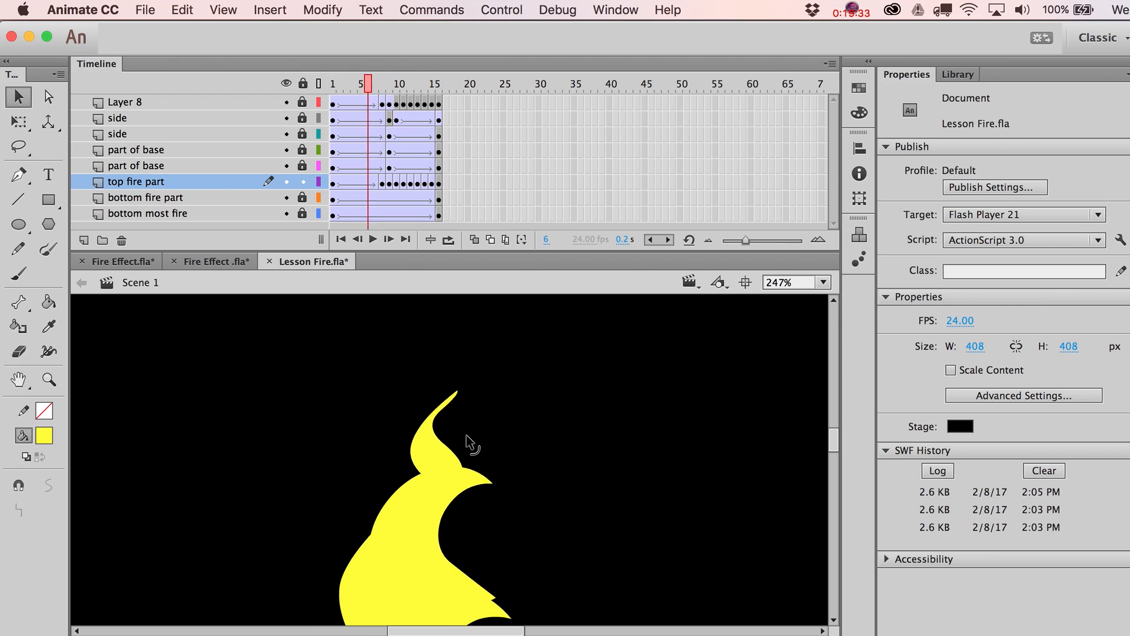
key("period")
key("period")
key("period")
key("period")
key("period")
key("period")
key("period")
key("period")
key("period")
key("period")
key("period")
key("period")
key("period")
key("period")
key("period")
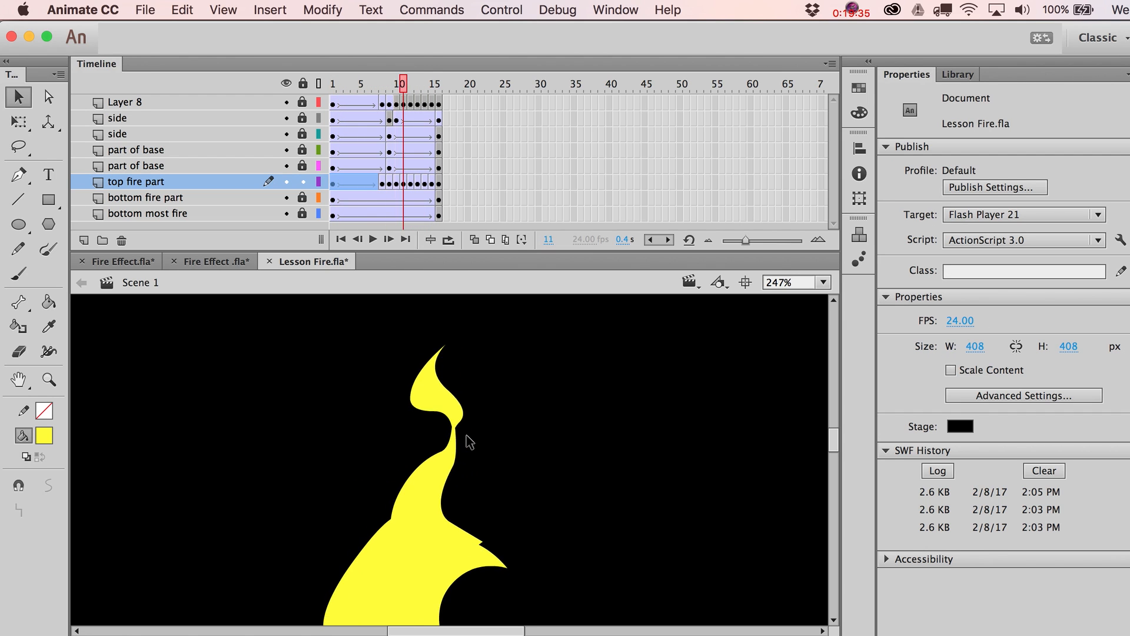
key("comma")
key("comma")
key("comma")
key("comma")
key("comma")
key("comma")
key("comma")
key("comma")
key("comma")
key("comma")
key("comma")
key("comma")
key("comma")
key("comma")
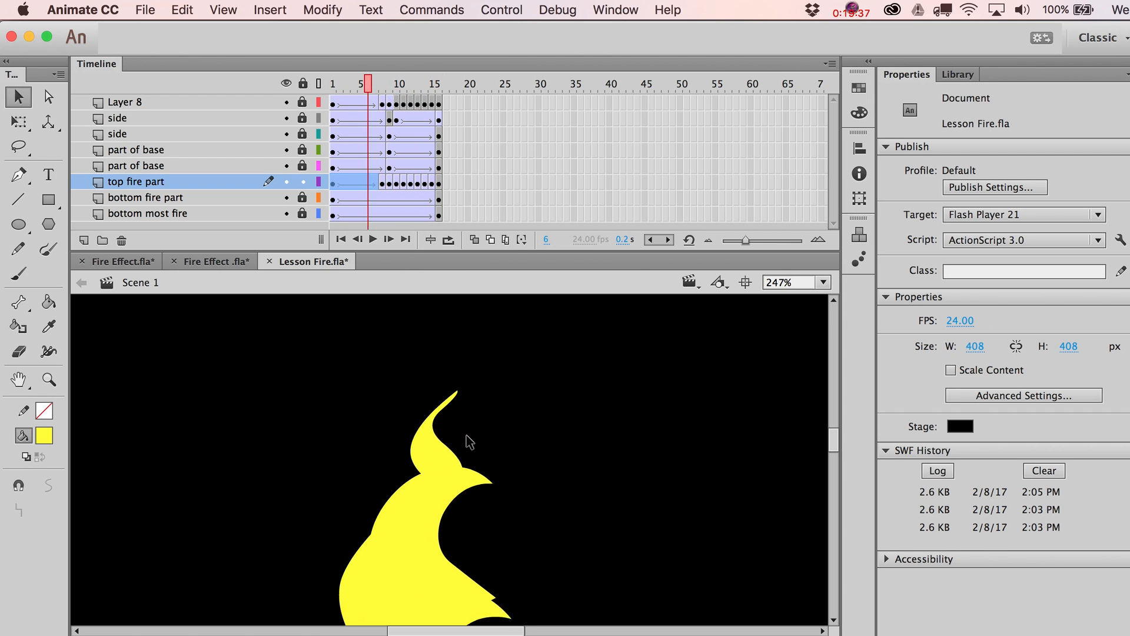
key("comma")
key("period")
key("period")
key("period")
key("comma")
key("comma")
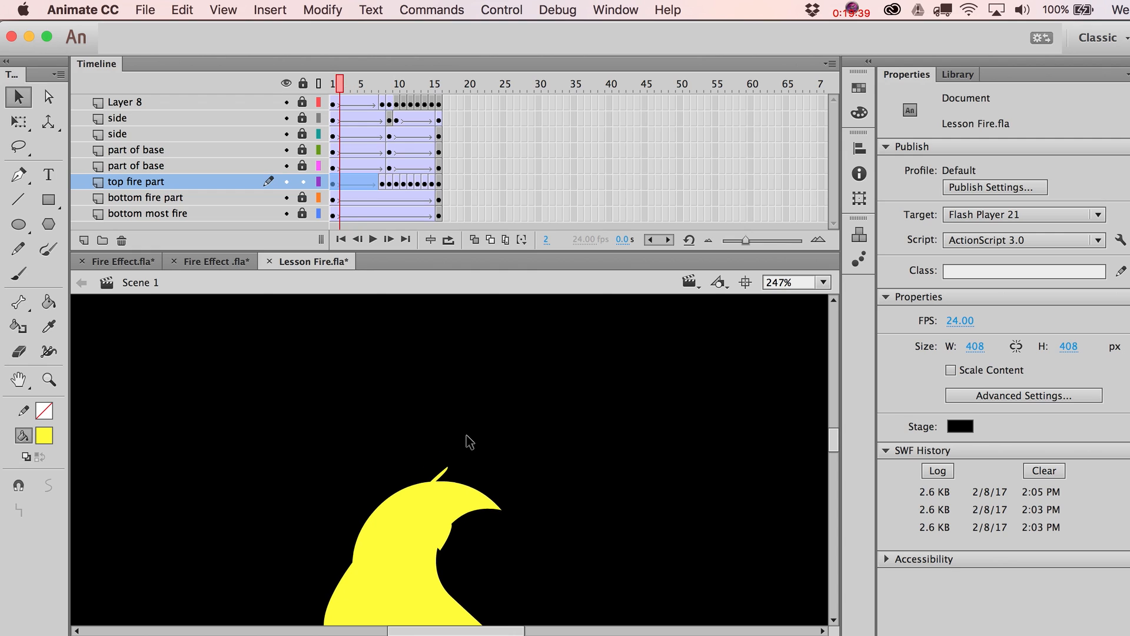
key("period")
key("period")
key("period")
key("period")
key("period")
key("comma")
key("comma")
key("comma")
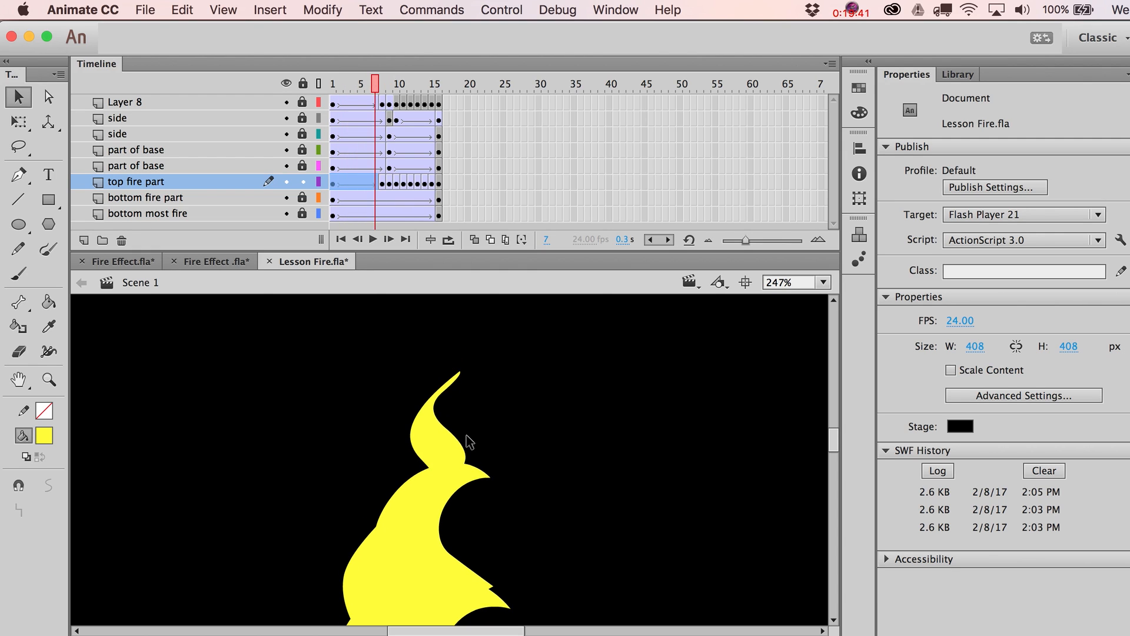
key("comma")
key("period")
key("period")
key("period")
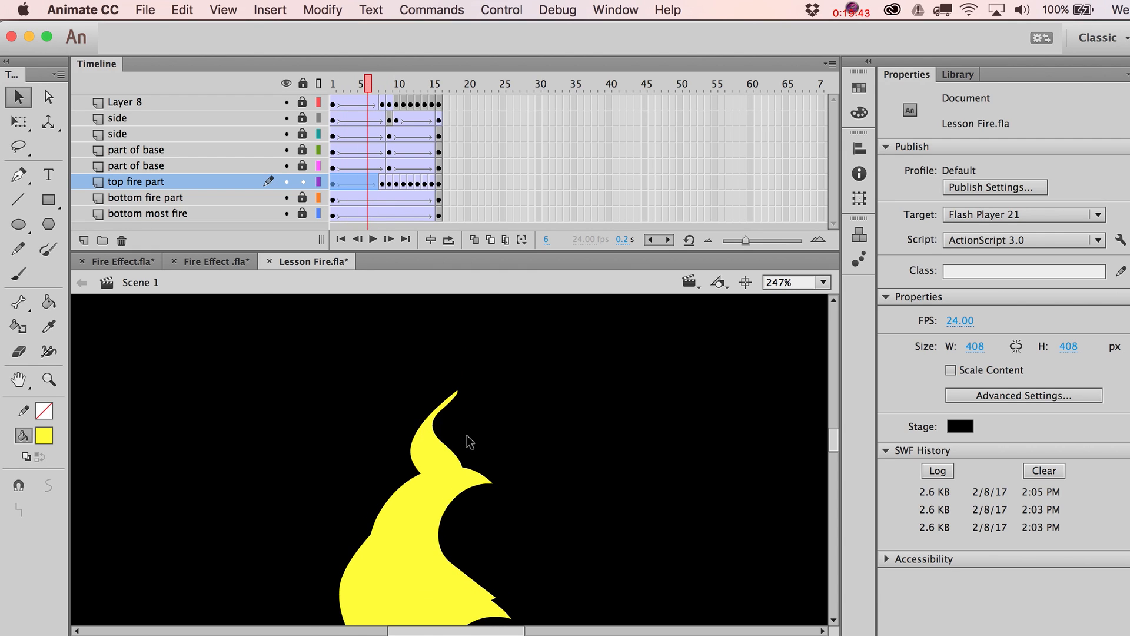
key("period")
key("period")
key("period")
key("period")
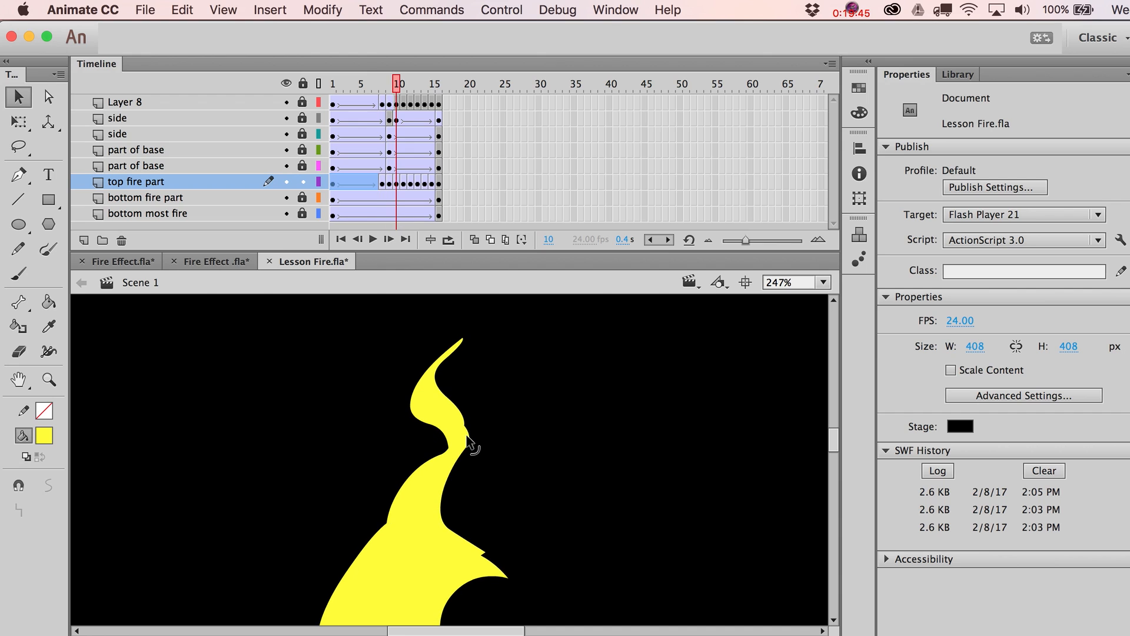
- Test the movie to review the flame loop, close the preview and return to the stage at 100% zoom
key("super+Return")
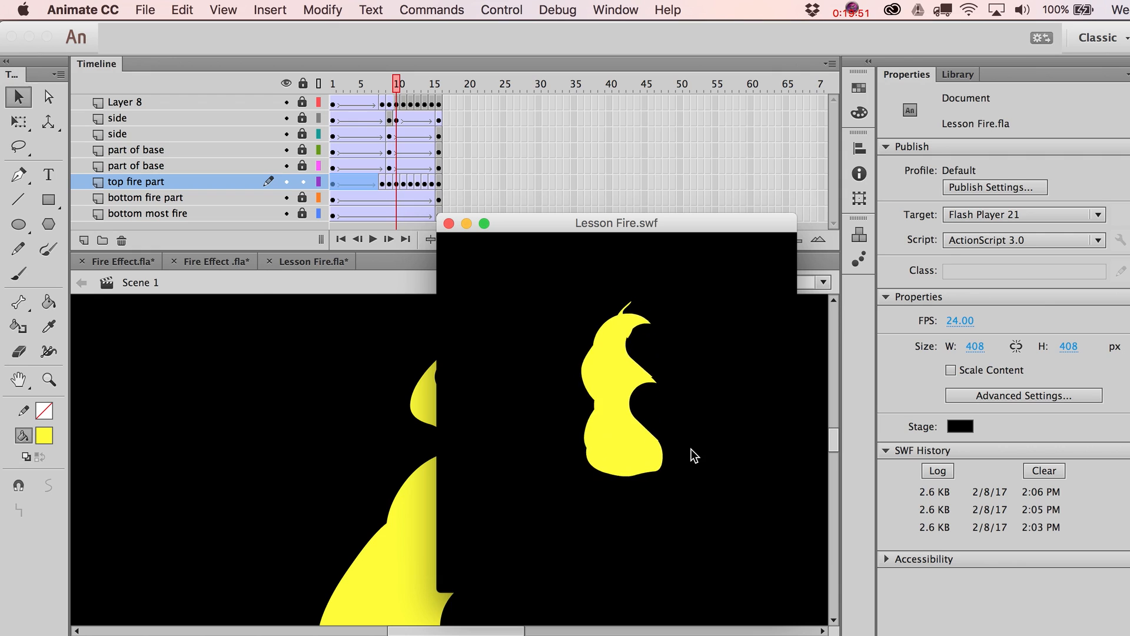
key("super+w")
key("super+1")
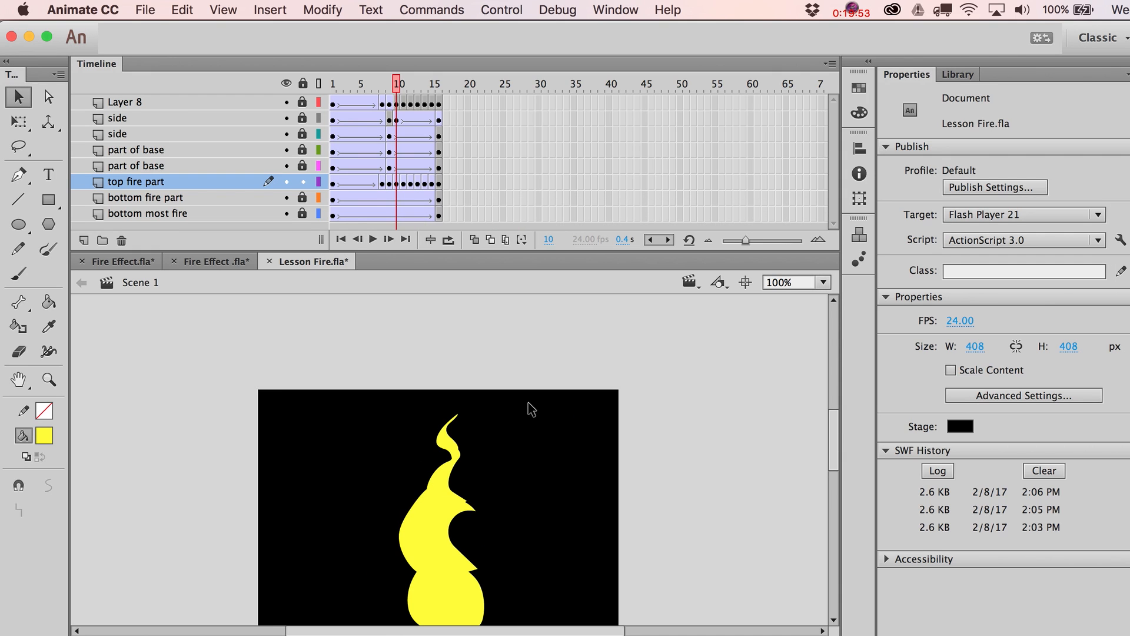
- Duplicate the upper part of base layer's whole animation onto a new layer directly above it
left_click(48, 379)
left_click(383, 449, "alt")
left_click_drag(442, 424, 553, 589)
key("v")
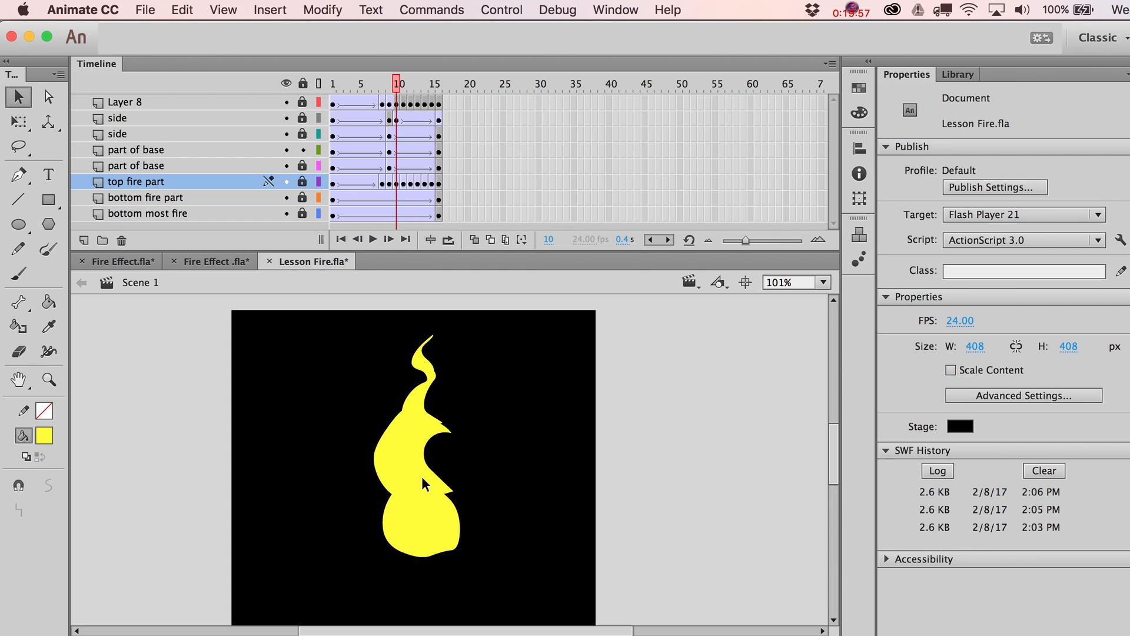
left_click(318, 166)
left_click(318, 166)
left_click(150, 151)
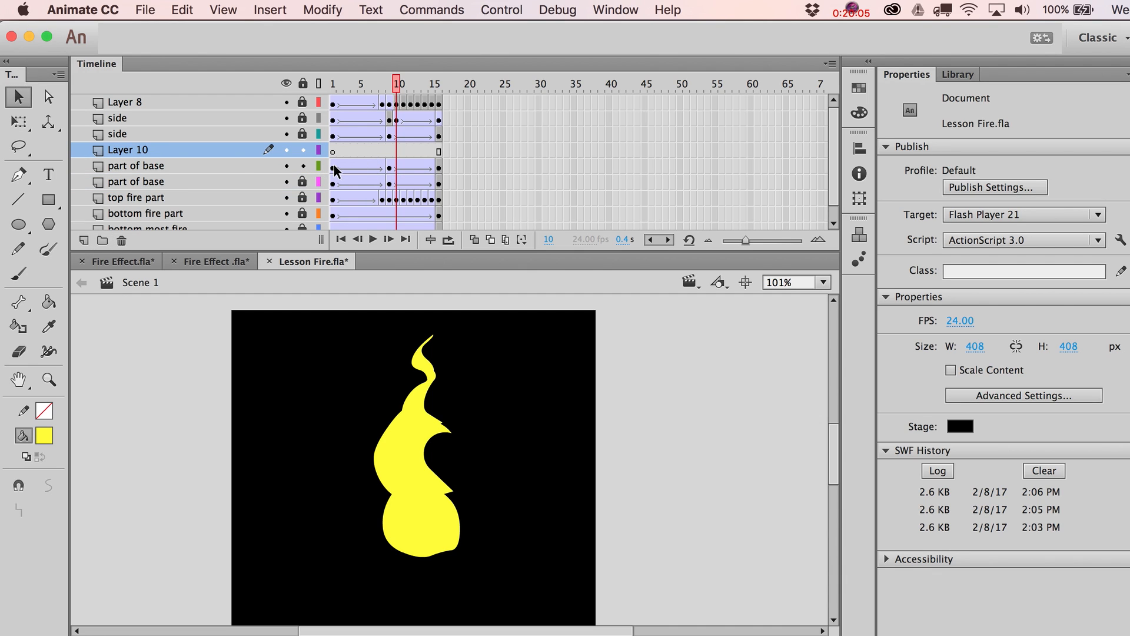
left_click_drag(333, 169, 440, 154)
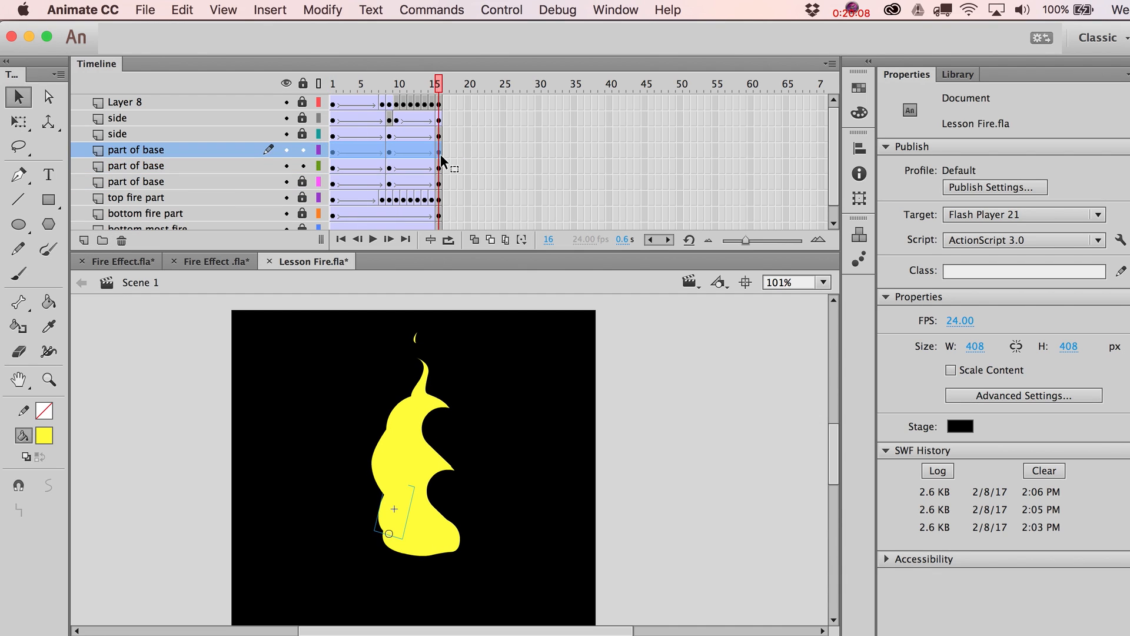
- On frame 1, reposition the duplicated base part further right and slightly up, over the right half of the flame's base
left_click(333, 150)
key("shift+Right")
key("shift+Right")
key("shift+Right")
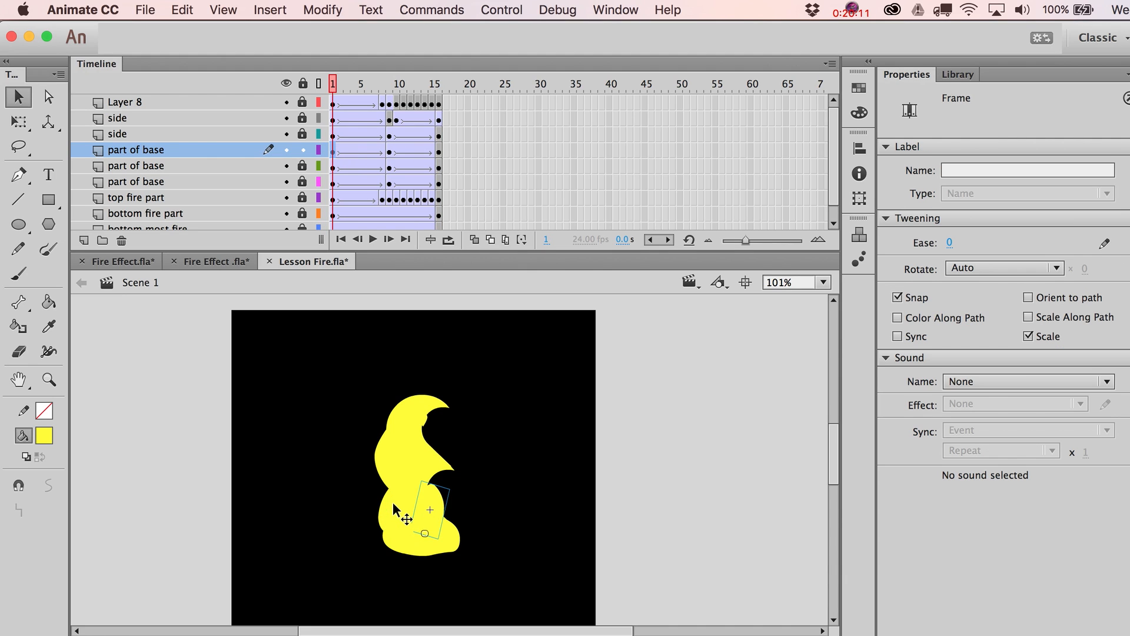
key("shift+Right")
key("shift+Left")
key("shift+Left")
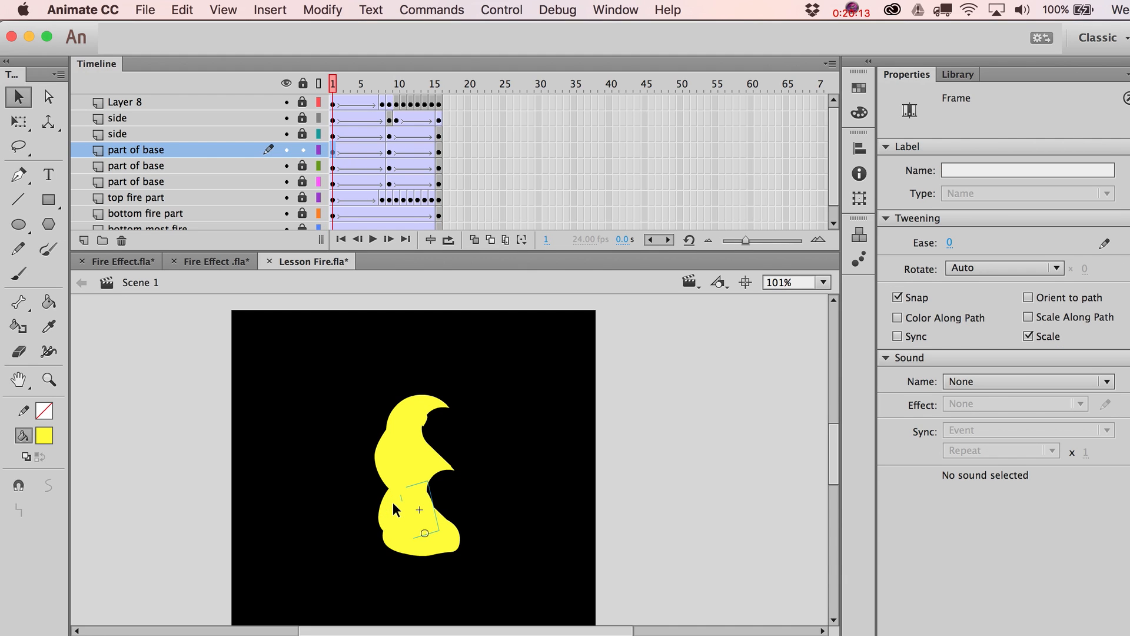
key("shift+Up")
key("shift+Up")
key("shift+Up")
key("shift+Right")
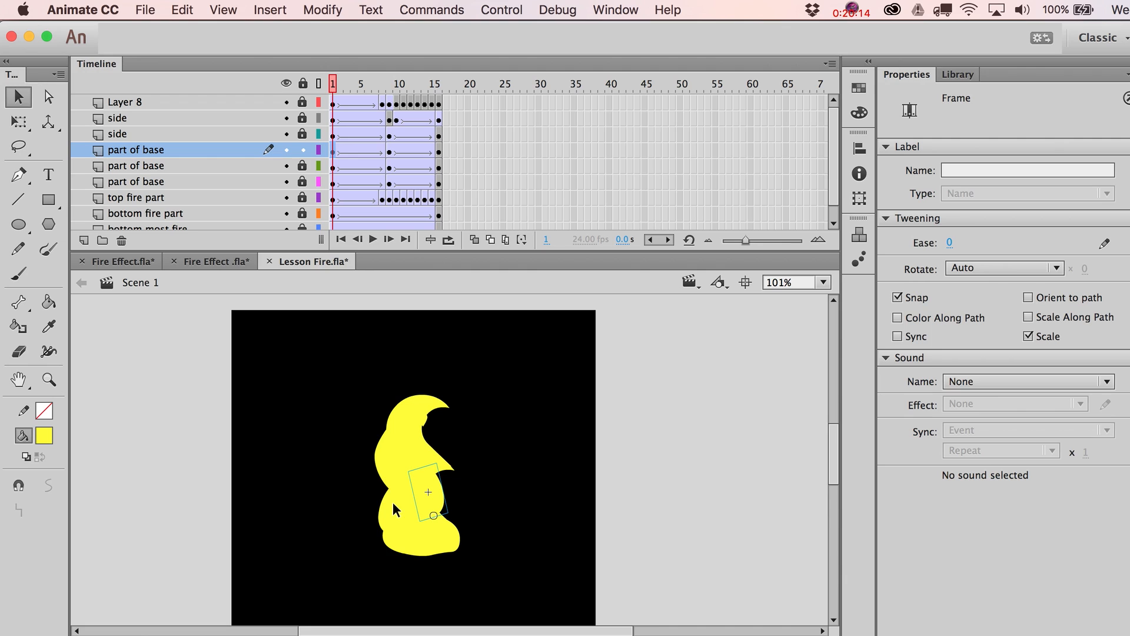
- On frame 9, move the duplicated base part right and up to the notch in the middle of the flame
left_click(390, 152)
key("shift+Right")
key("shift+Right")
key("shift+Right")
key("shift+Right")
key("shift+Up")
key("shift+Up")
key("shift+Up")
key("shift+Up")
key("shift+Up")
key("shift+Up")
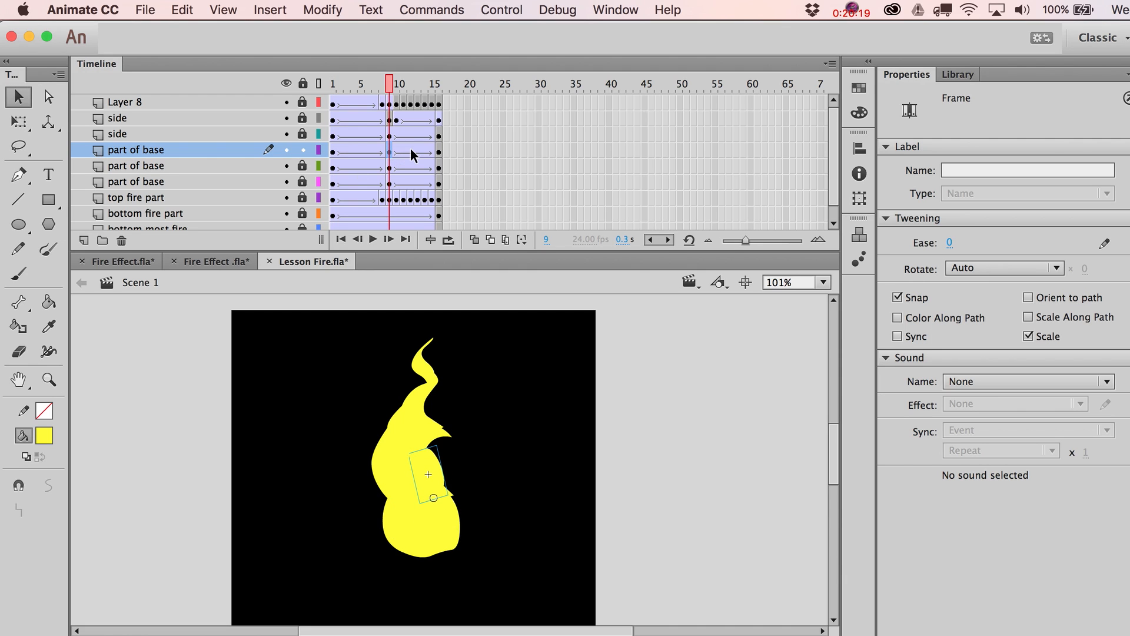
- On frame 16, move the duplicated base part right and up to the spike between the flame's two right notches
left_click(439, 152)
key("shift+Right")
key("shift+Right")
key("shift+Right")
key("shift+Right")
key("shift+Right")
key("shift+Right")
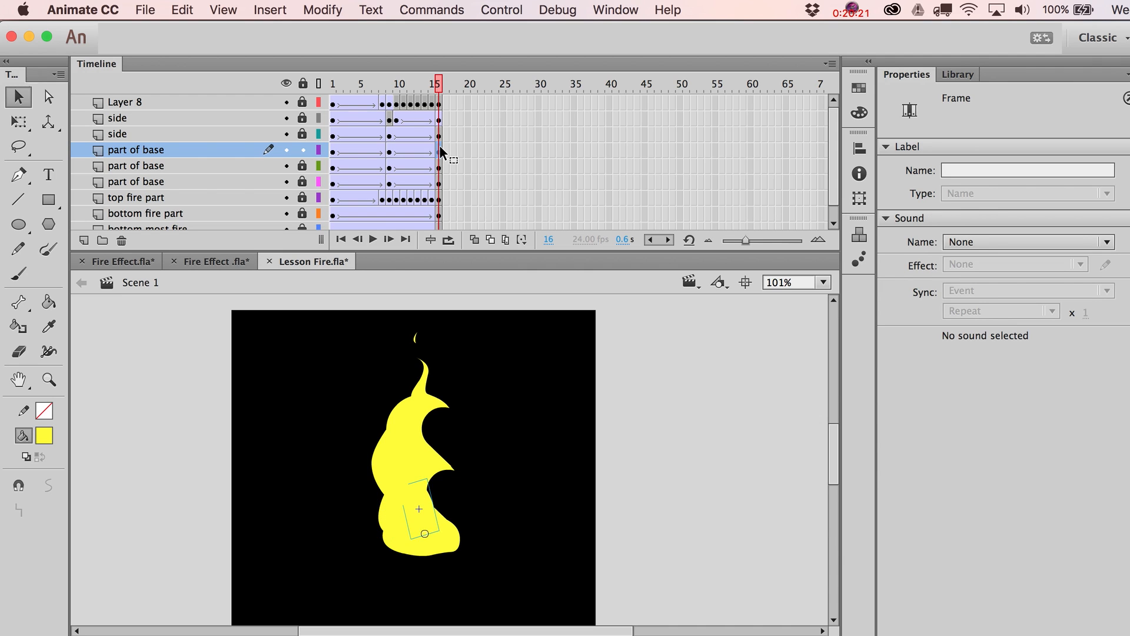
key("shift+Up")
key("shift+Up")
key("shift+Up")
key("shift+Up")
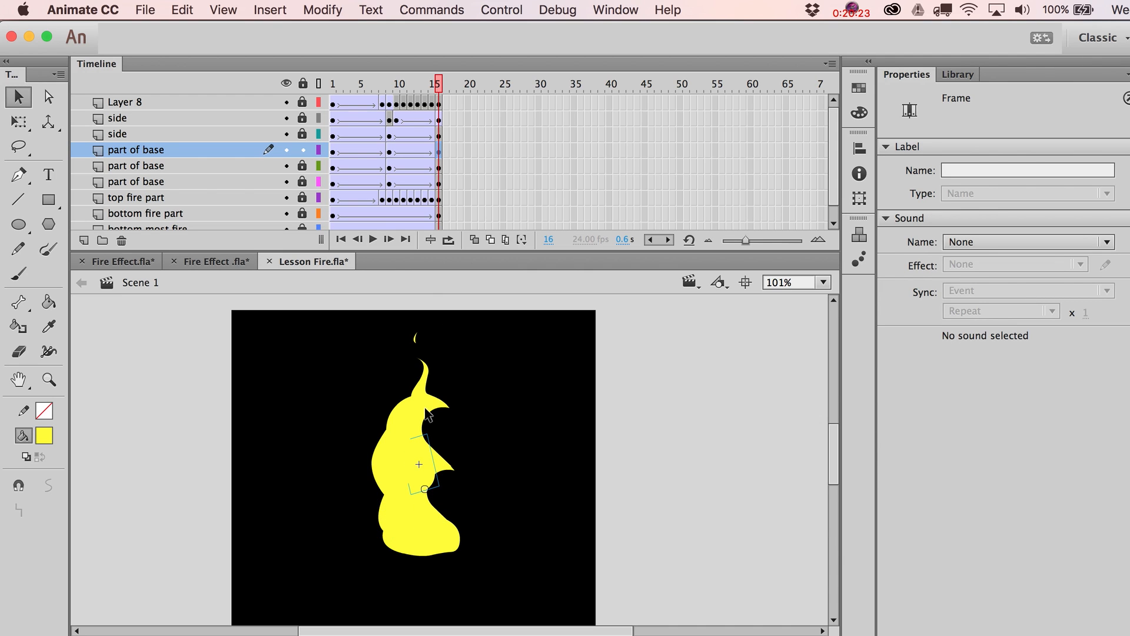
- Shorten the duplicated base part on frame 16 from its upper edge to about 47.7 px high
key("q")
left_click_drag(428, 434, 430, 443)
key("v")
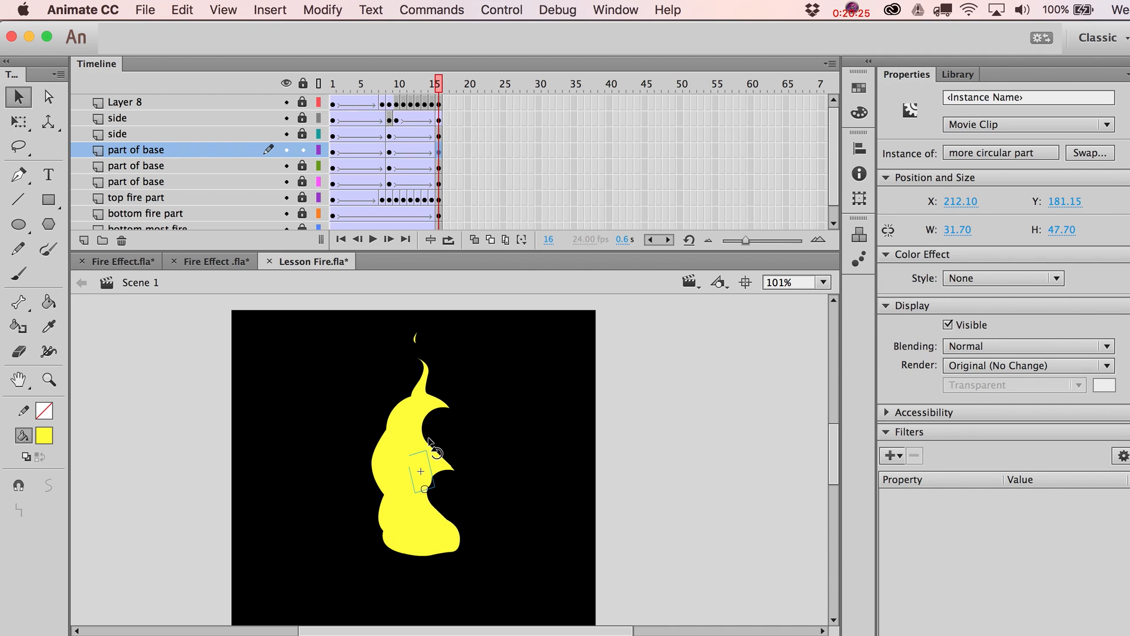
- On frame 1, lower the duplicated base part slightly and shorten it to about 56.1 px high
left_click_drag(439, 83, 326, 93)
left_click(441, 492)
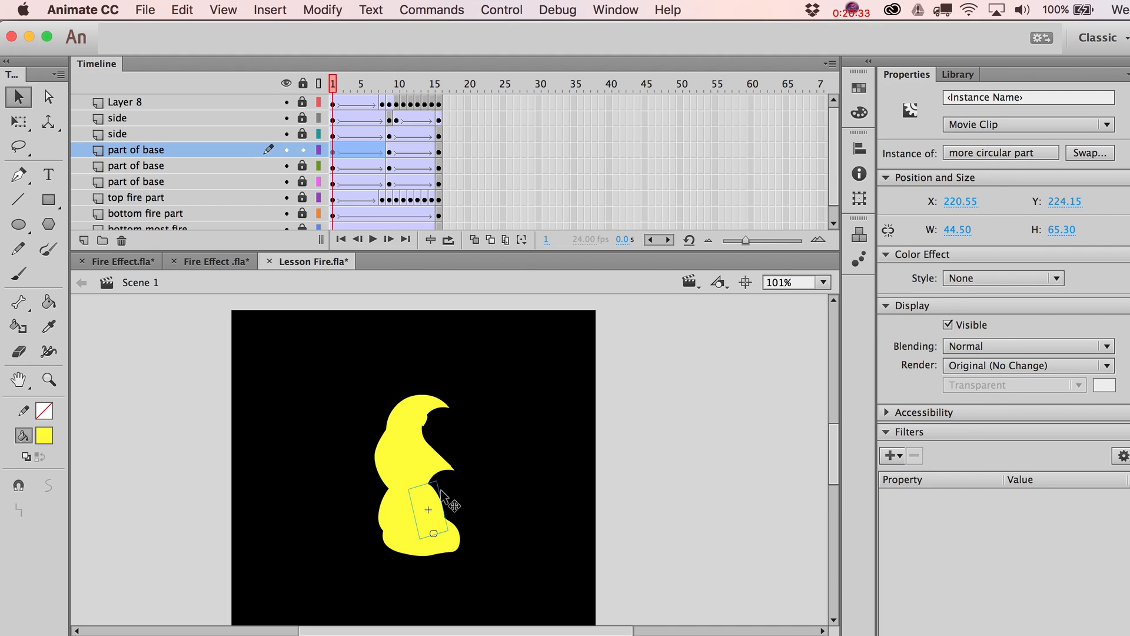
key("shift+Down")
key("q")
left_click_drag(424, 494, 432, 505)
key("v")
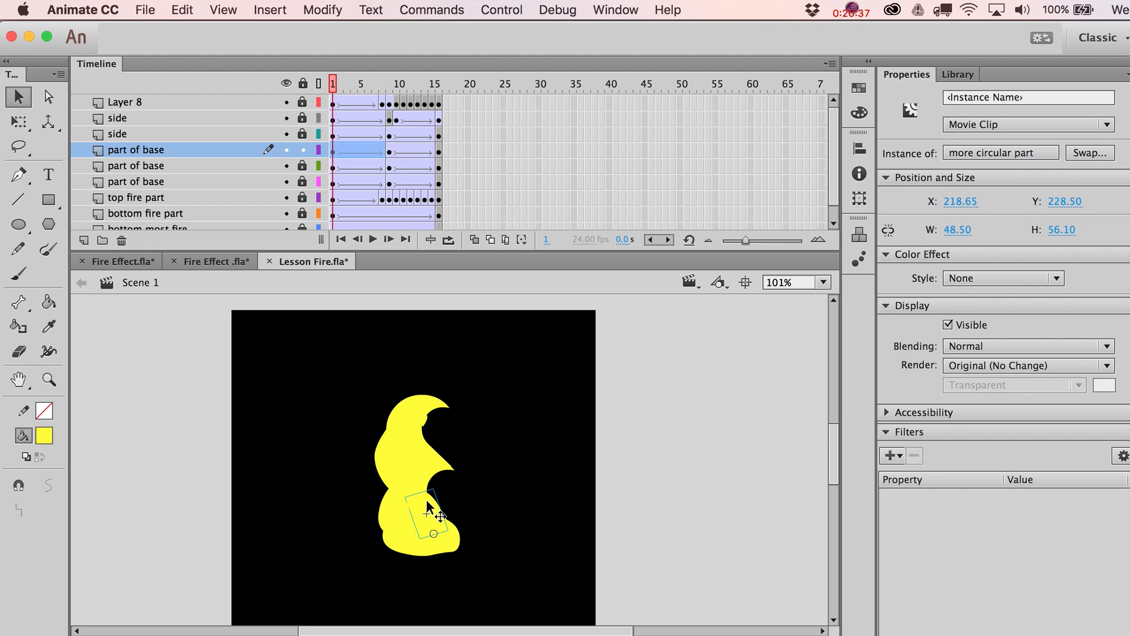
- Raise the duplicated base part on frame 16 to X 203.10, Y 120.15 inside the flame's upper curve and test the movie
left_click_drag(347, 87, 441, 87)
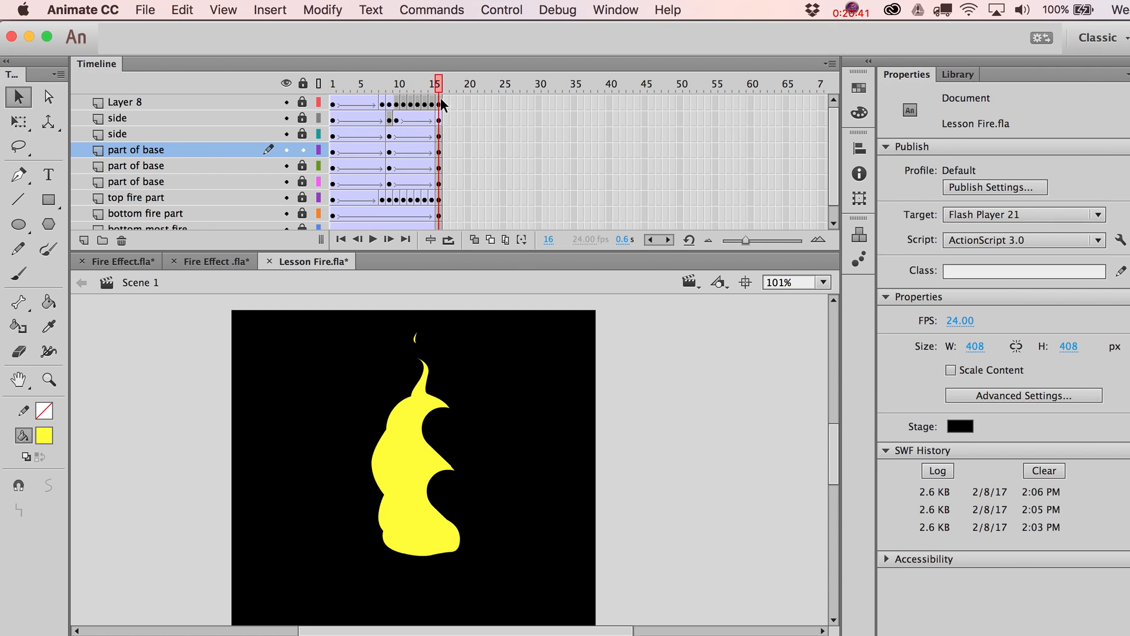
left_click(439, 152)
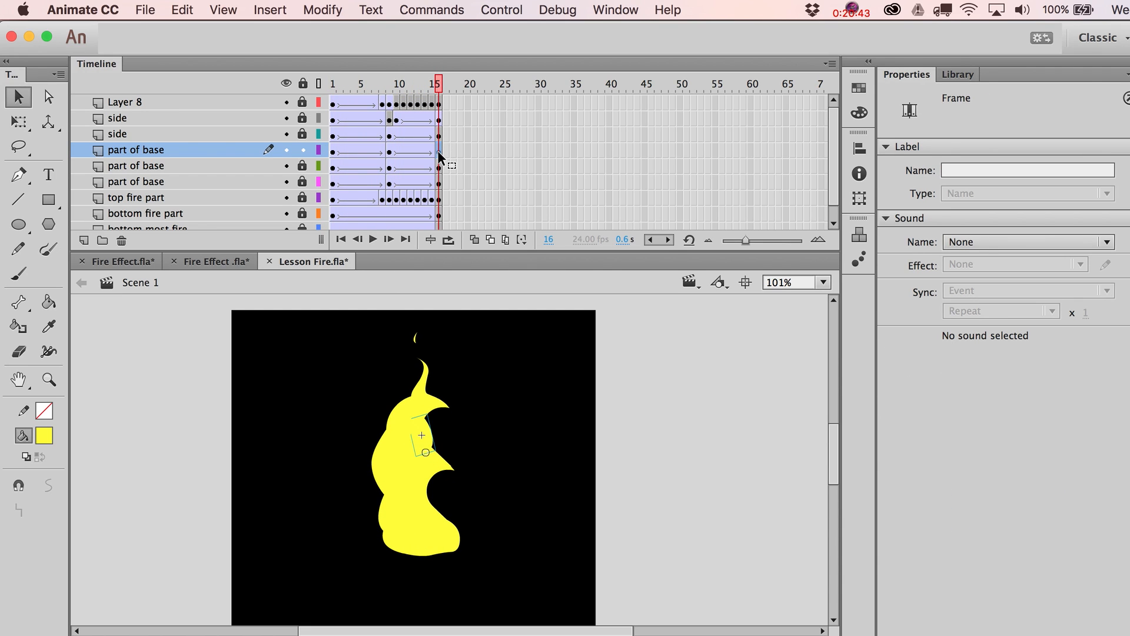
key("super+Return")
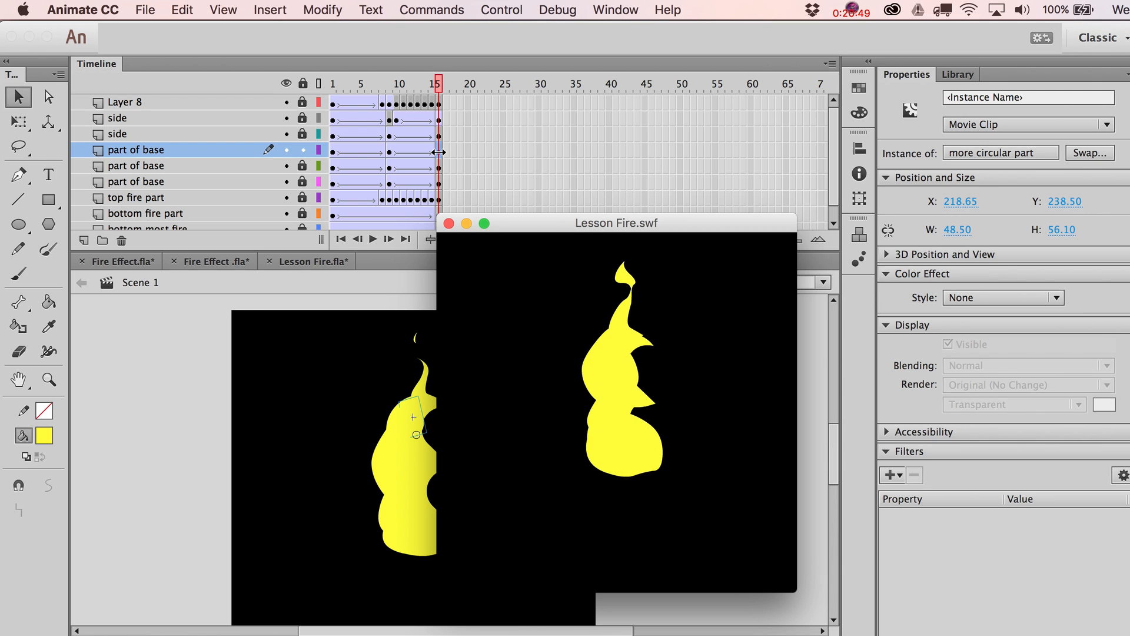
key("super+w")
- Nudge the duplicated base part on frame 16 left to X 201.10, test the flame loop and close the preview
left_click(436, 431)
left_click(428, 431)
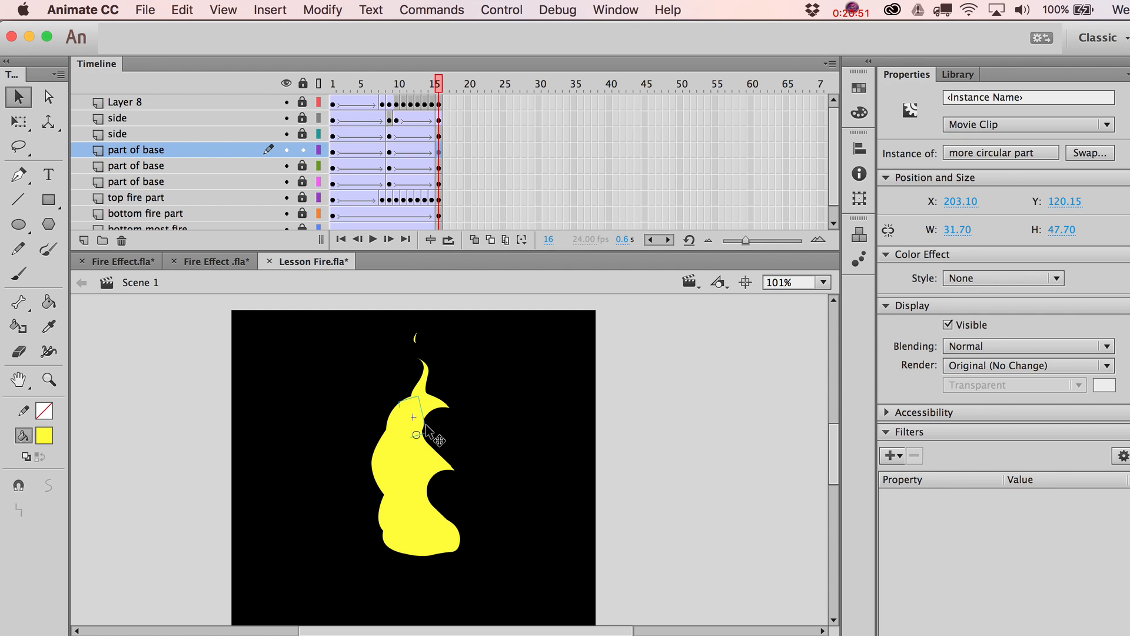
key("Left")
key("super+Return")
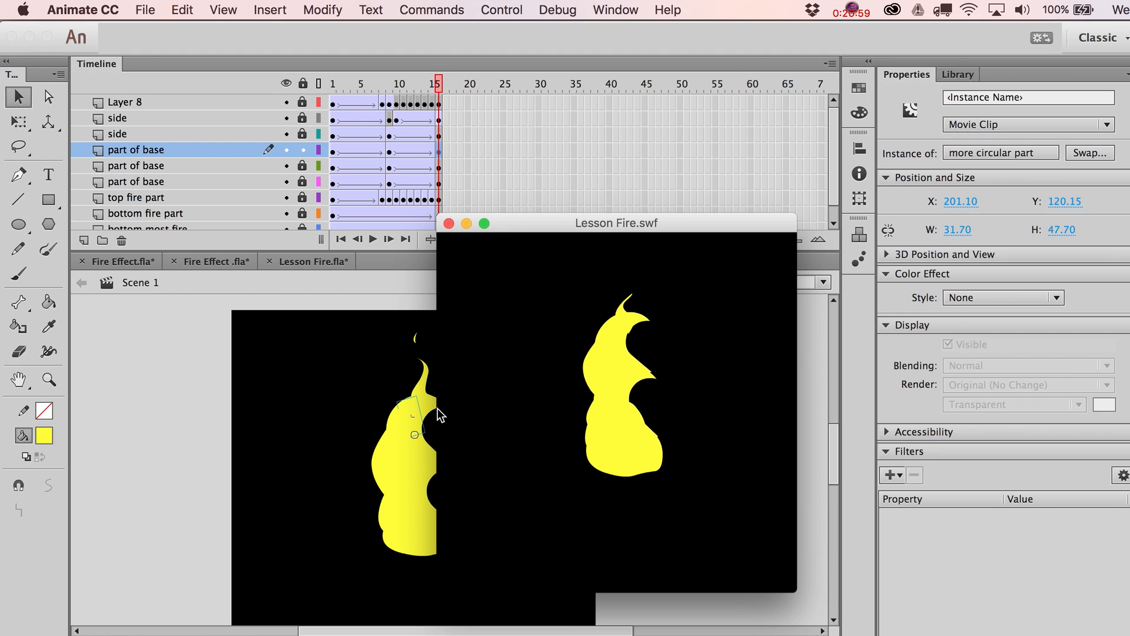
key("super+w")
left_click(518, 321)
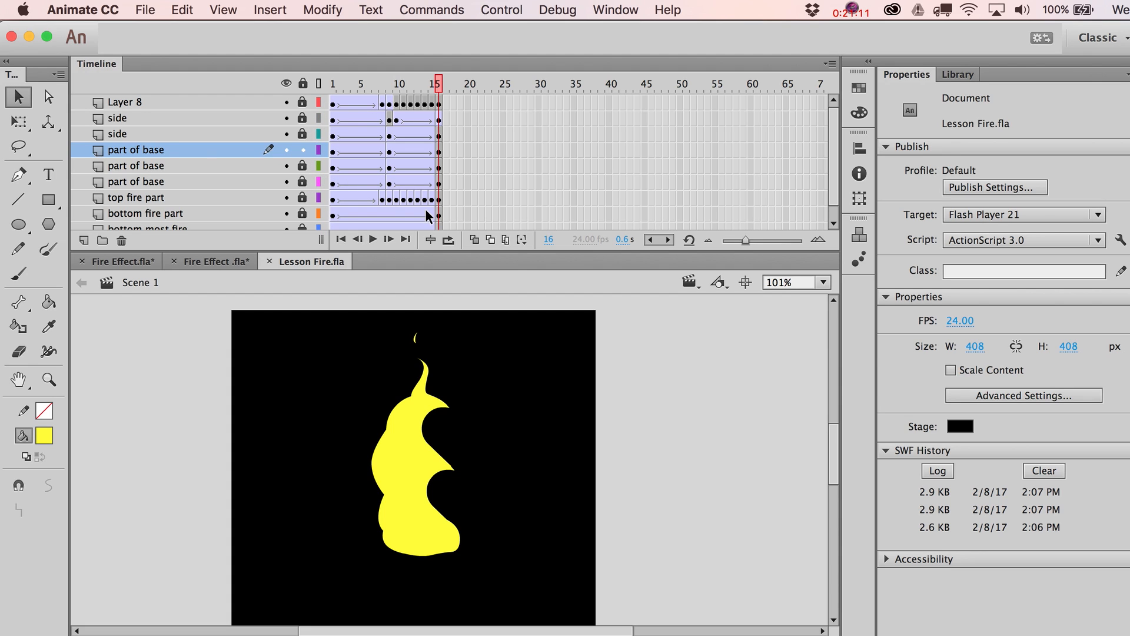
- Lock the top fire part layer and unlock the side, part of base and bottom fire layers
left_click(404, 199)
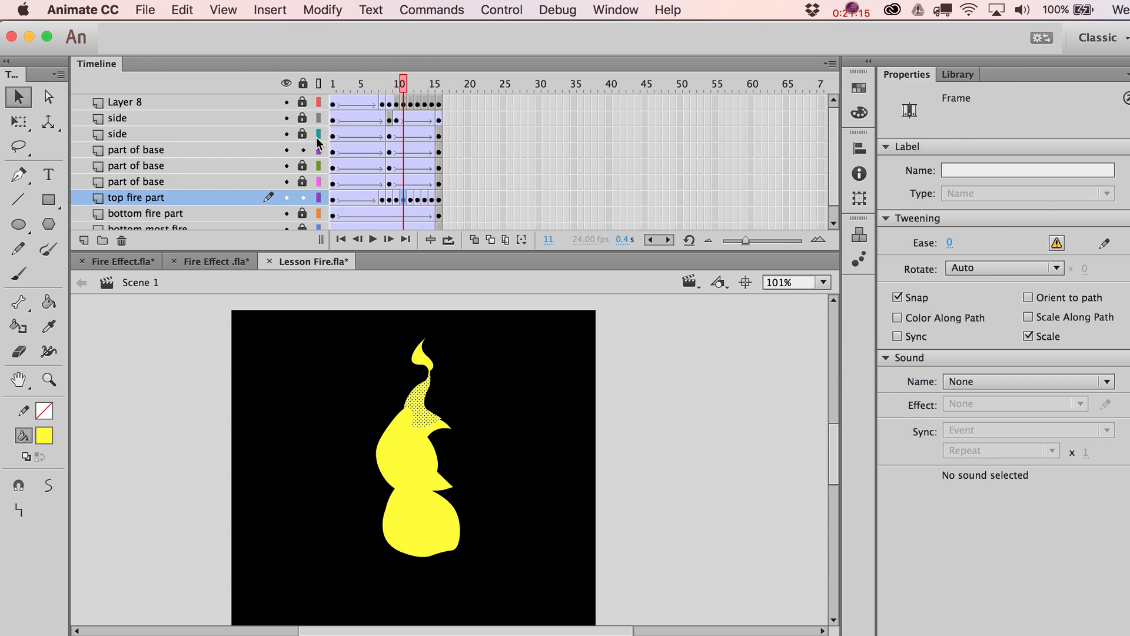
left_click(302, 197)
left_click_drag(302, 118, 303, 134)
left_click_drag(303, 180, 303, 135)
scroll(302, 135, "down", 1)
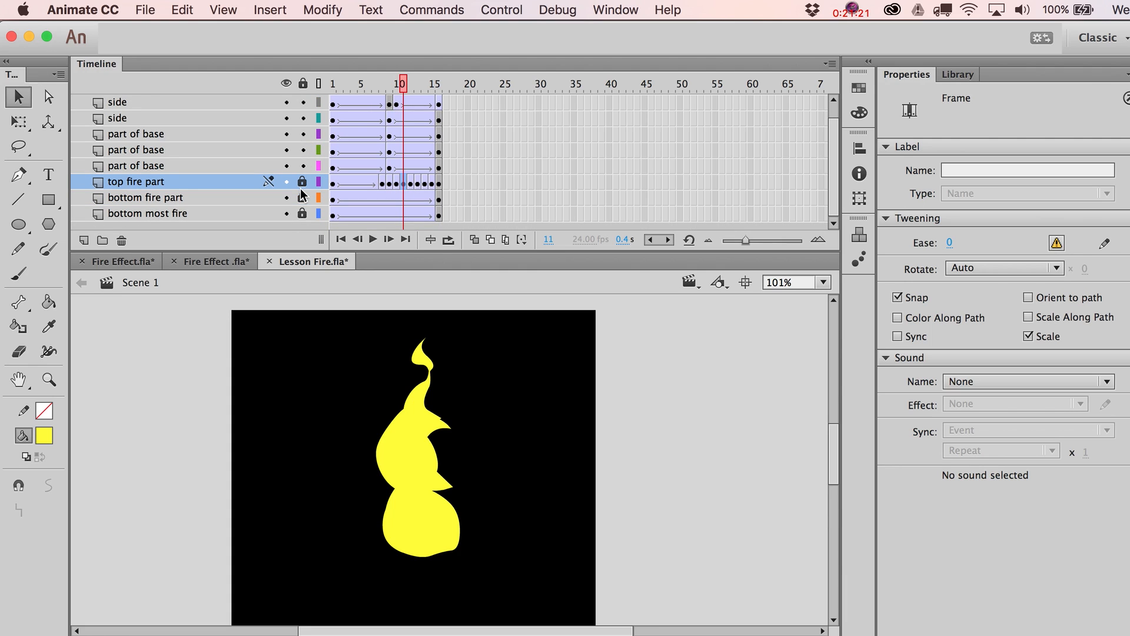
- Try adding a Glow filter to all unlocked flame parts across frames 1 to 16 at once using Edit Multiple Frames
left_click(504, 239)
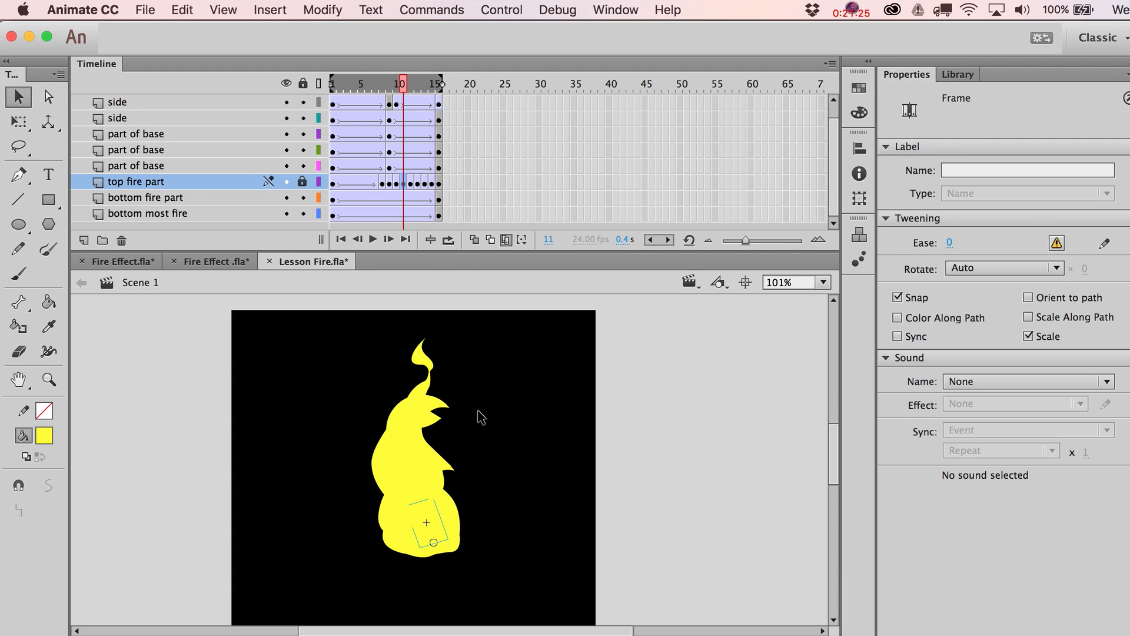
left_click_drag(523, 602, 326, 309)
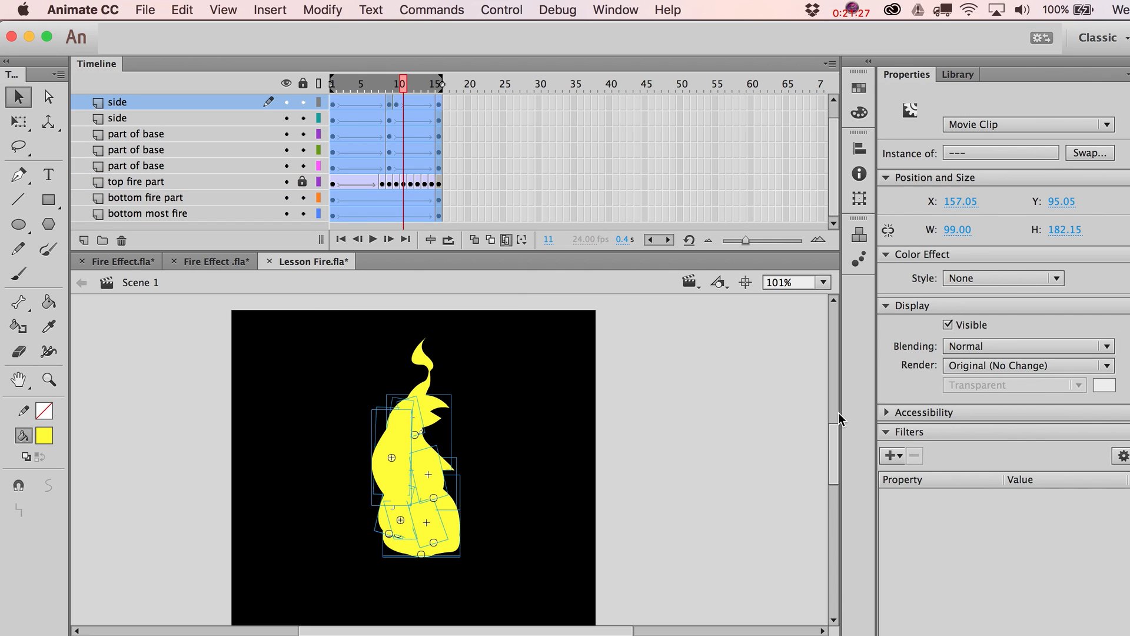
left_click(902, 454)
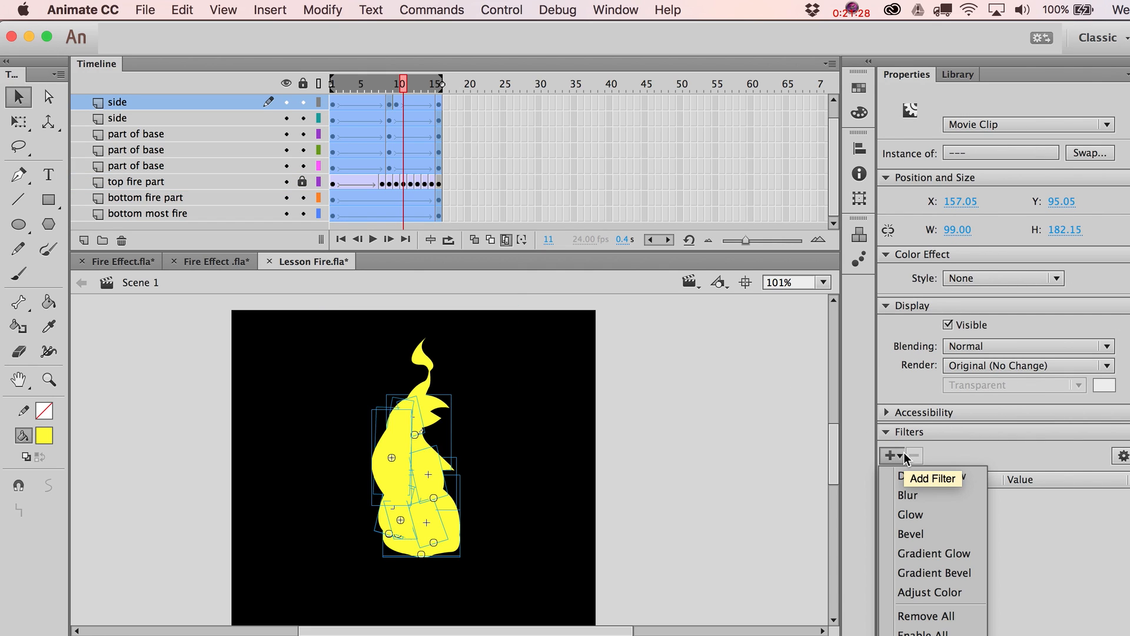
left_click(934, 510)
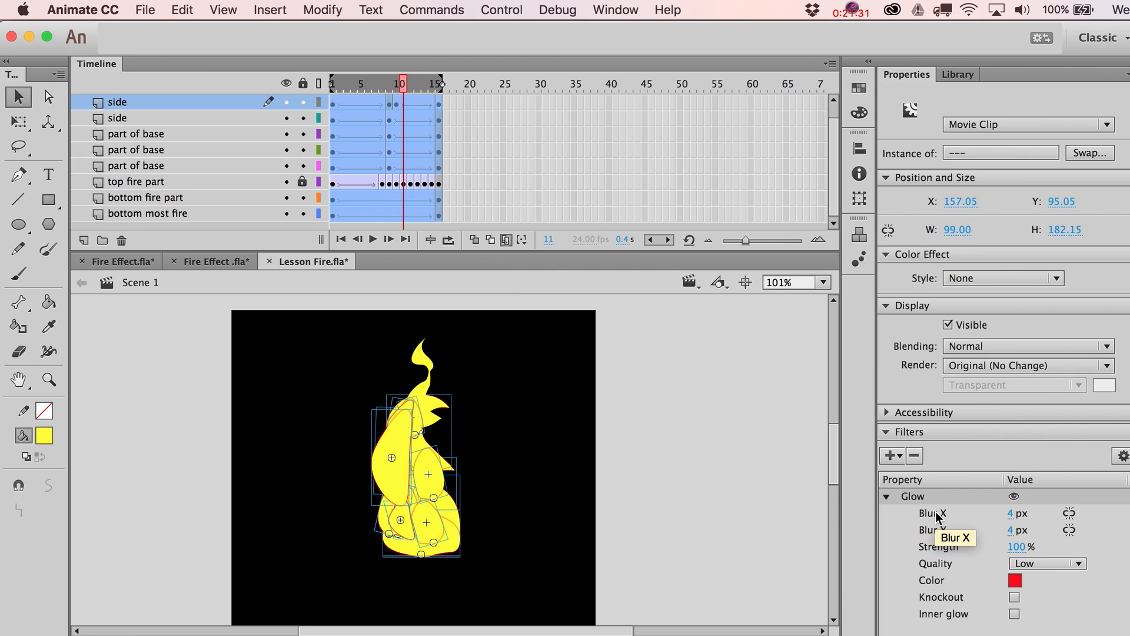
- Try a Glow with Blur X 16 px, Blur Y 22 px and High quality, and turn off Edit Multiple Frames
left_click_drag(1010, 513, 1036, 532)
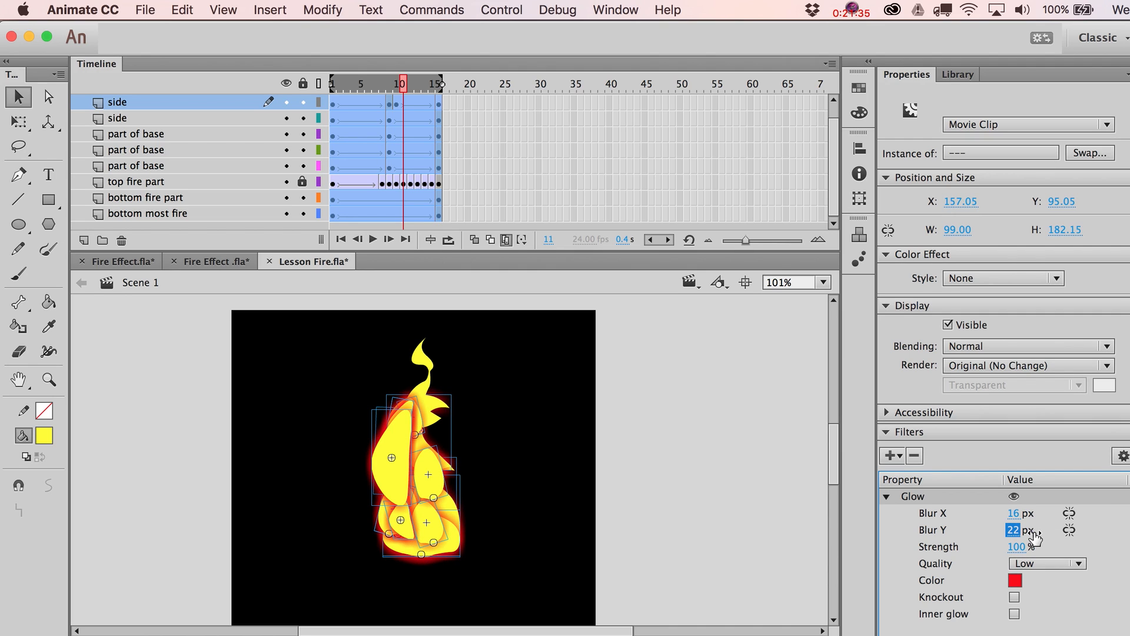
left_click(1027, 563)
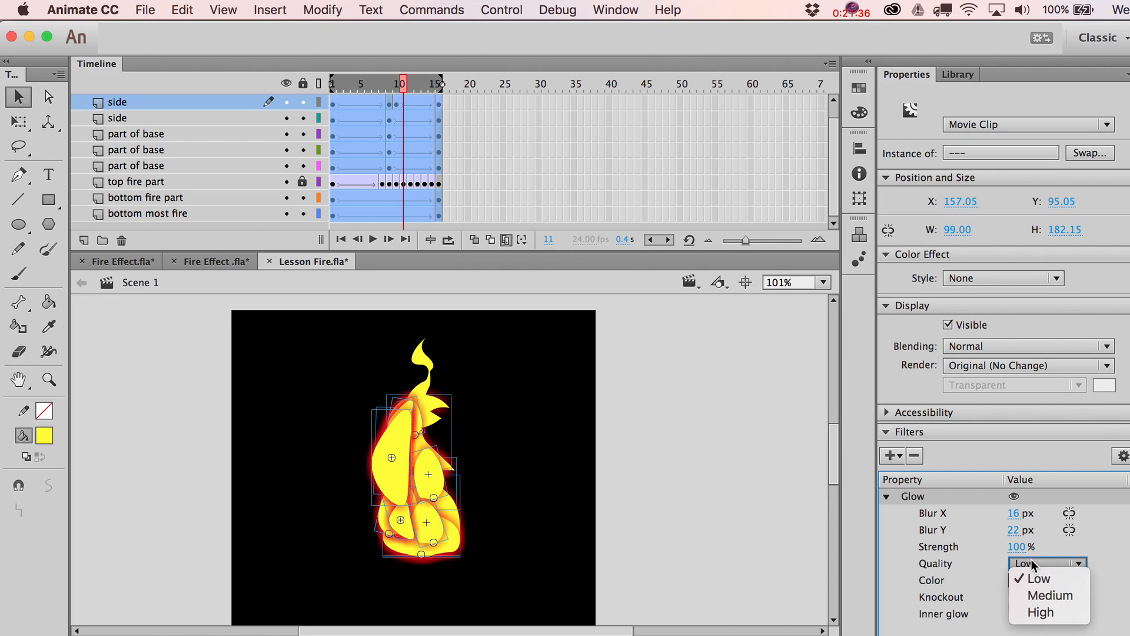
left_click(1040, 615)
left_click(679, 358)
left_click(504, 241)
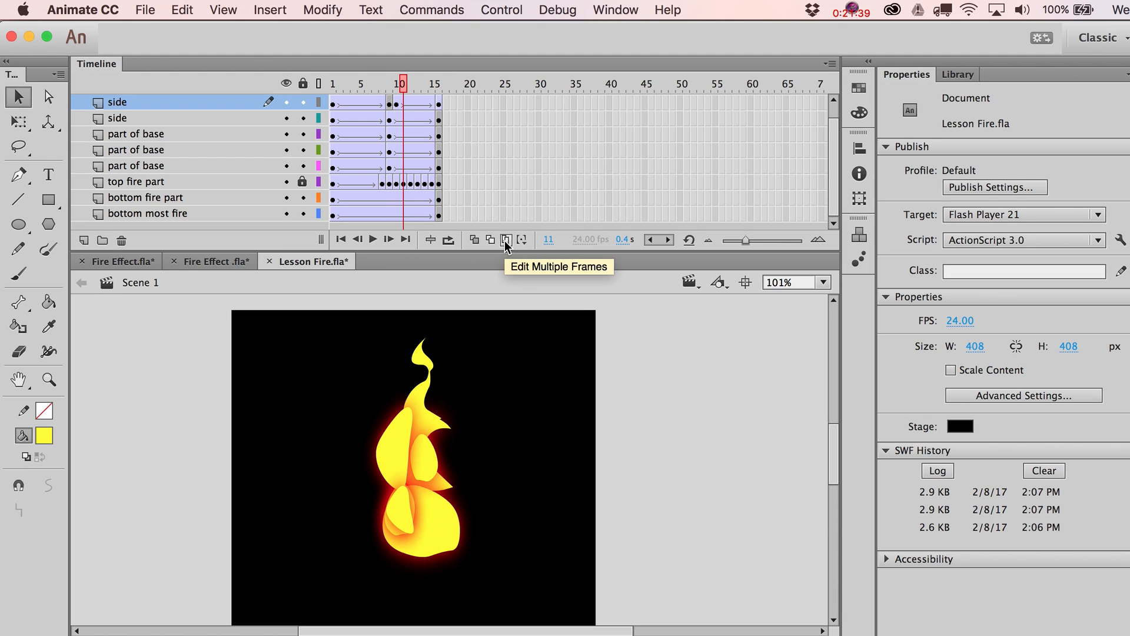
- Preview the glowing flame, undo the Glow filter on all parts and save the document
left_click_drag(405, 84, 322, 118)
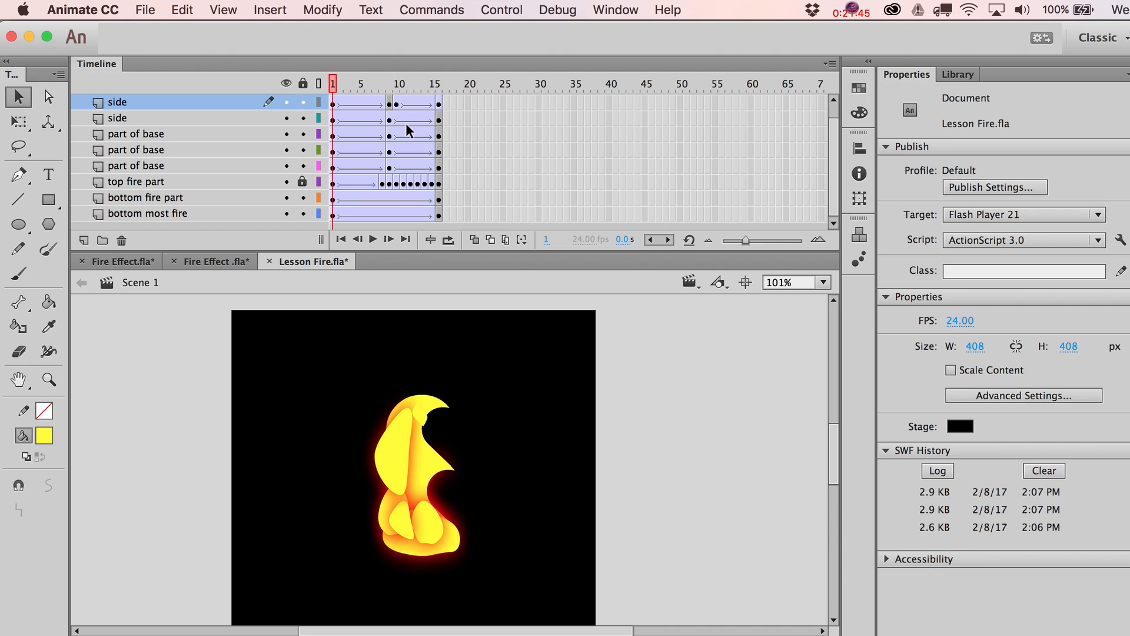
key("Return")
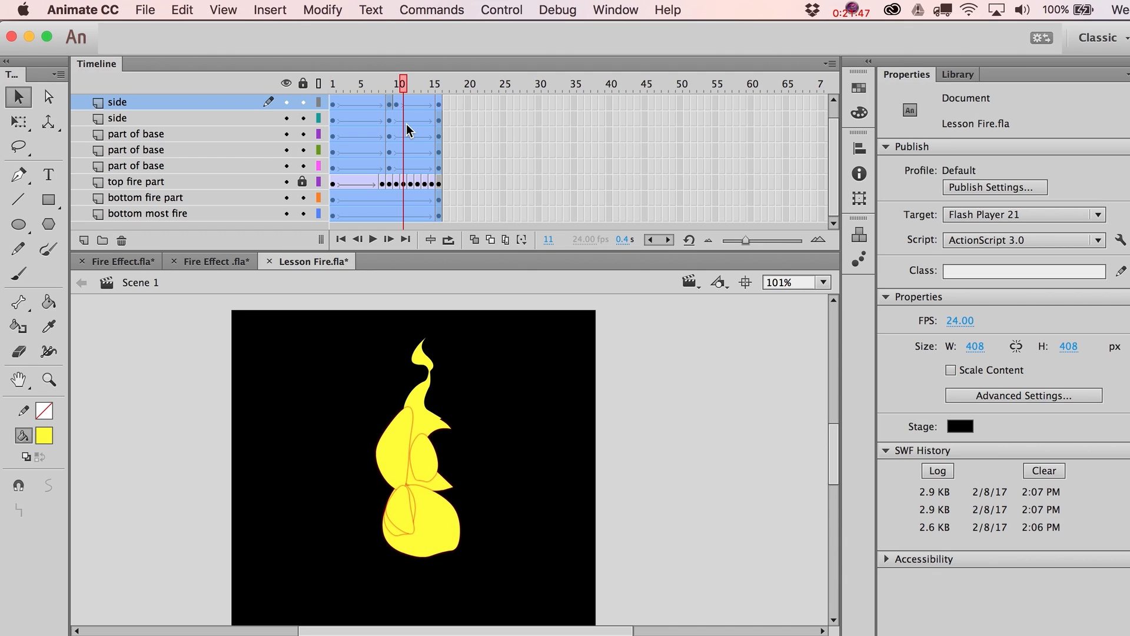
key("super+s")
left_click(499, 418)
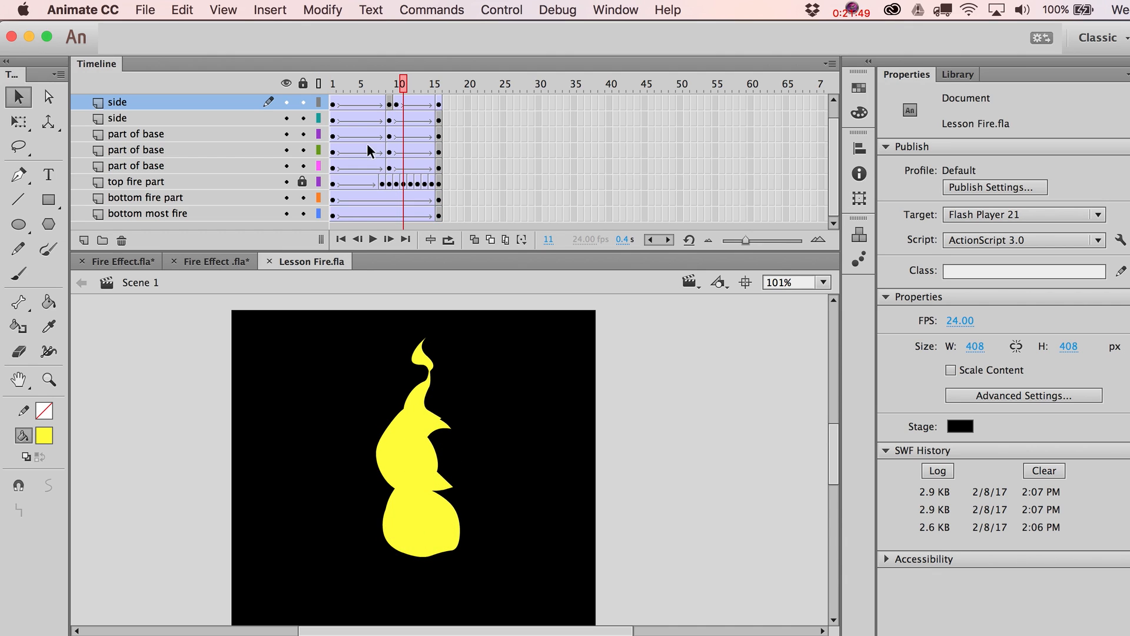
- Unlock the top fire part and Layer 8, and copy all frames of every layer in the fire animation
left_click(302, 182)
left_click_drag(437, 217, 311, 16)
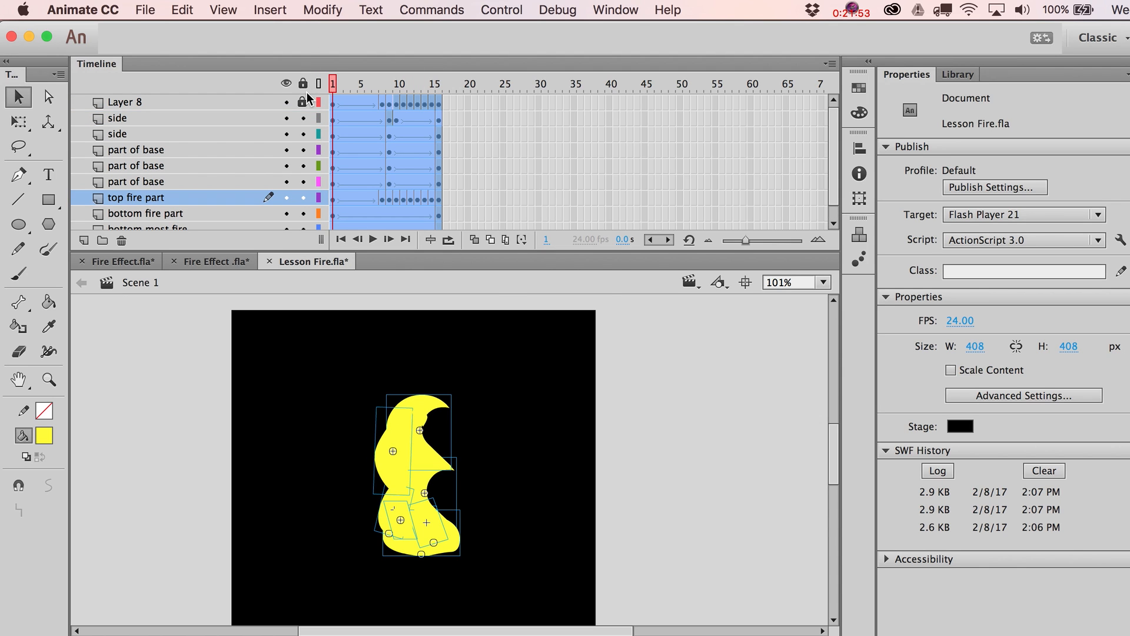
right_click(350, 97)
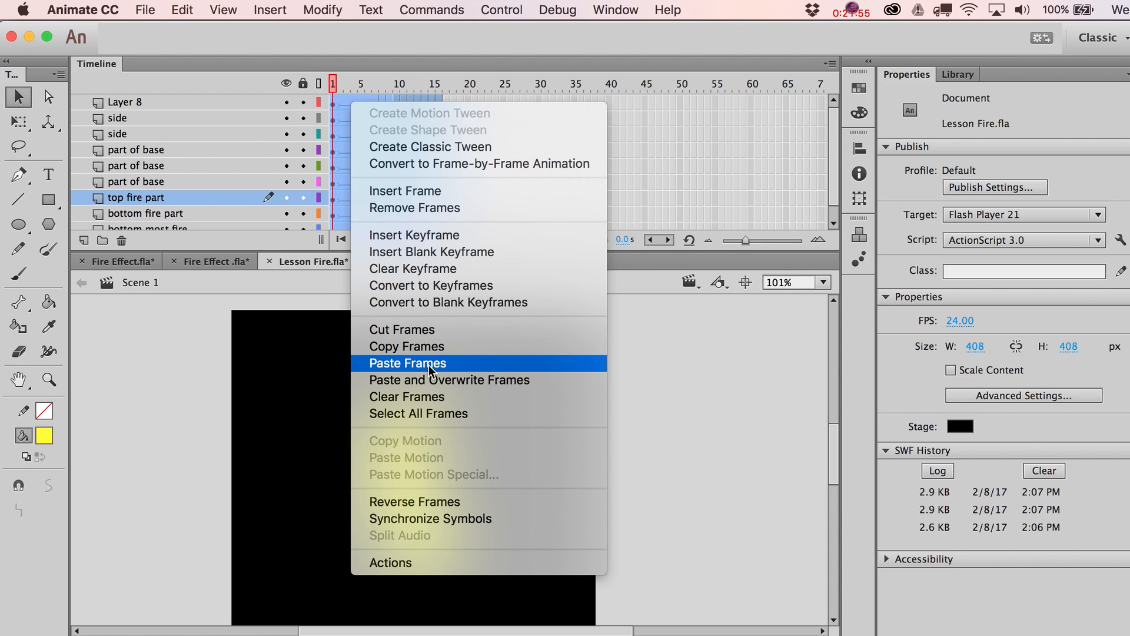
left_click(407, 346)
- Create a new 408 by 408 px ActionScript 3.0 document with a black #000000 stage and select its first frame
key("super+n")
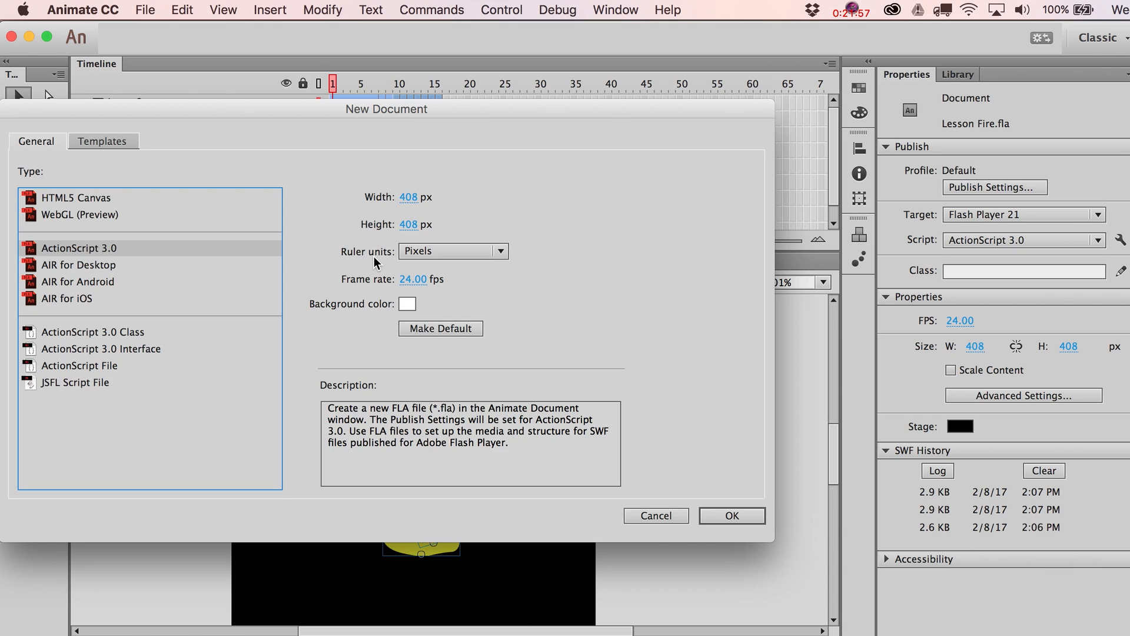
key("Return")
left_click(960, 426)
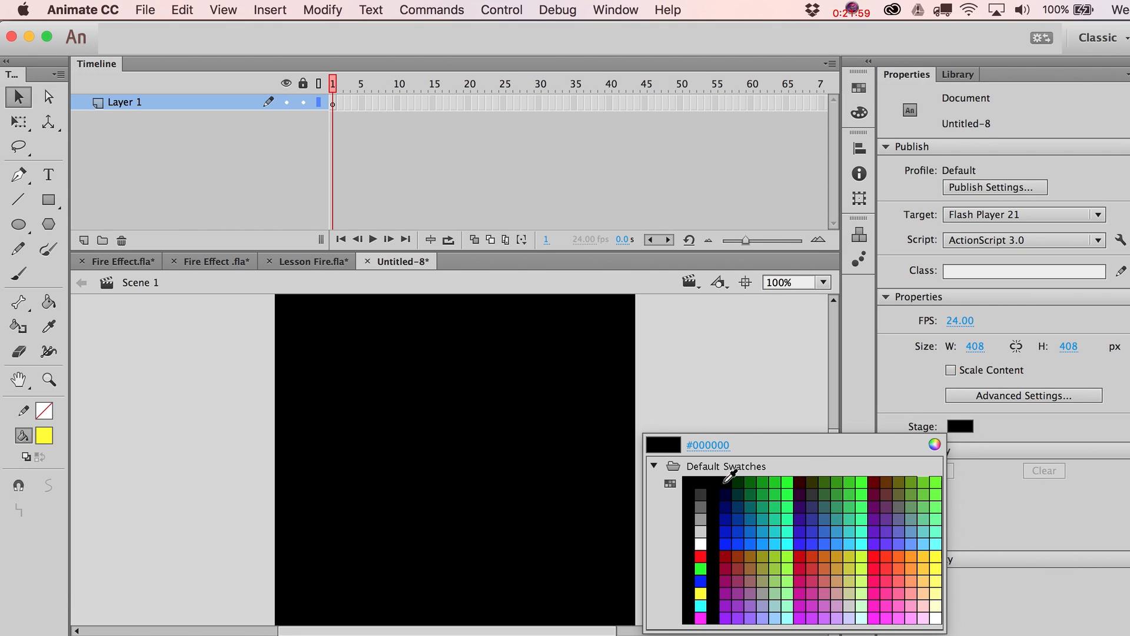
left_click(699, 486)
left_click(332, 101)
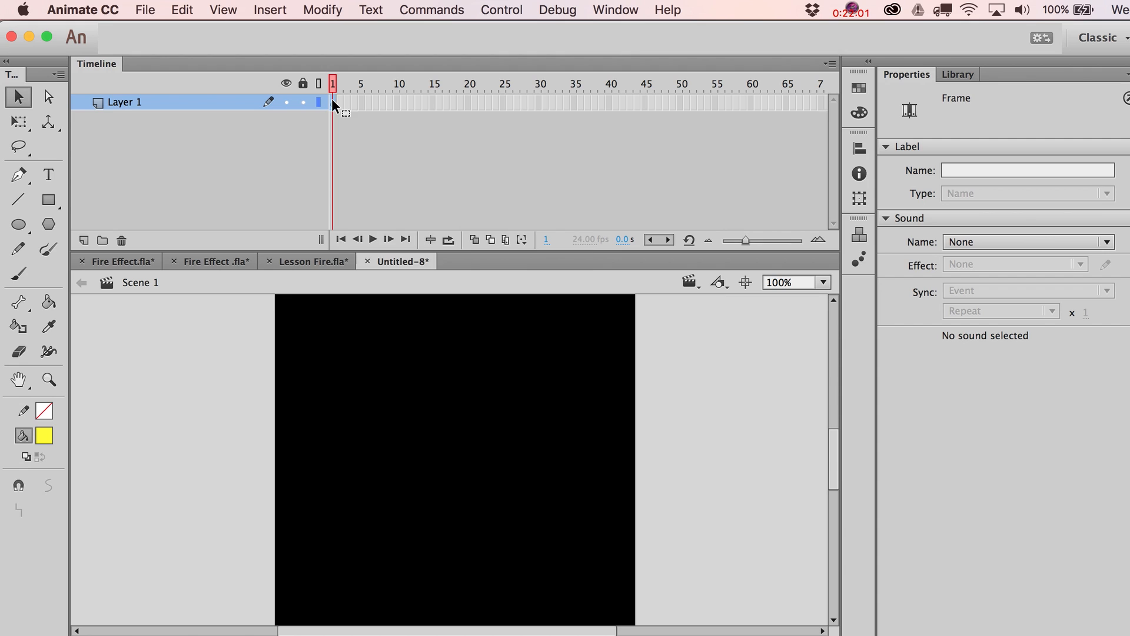
- Paste the copied fire frames at frame 1 of Layer 1 and convert all frames on every layer to keyframes
right_click(332, 100)
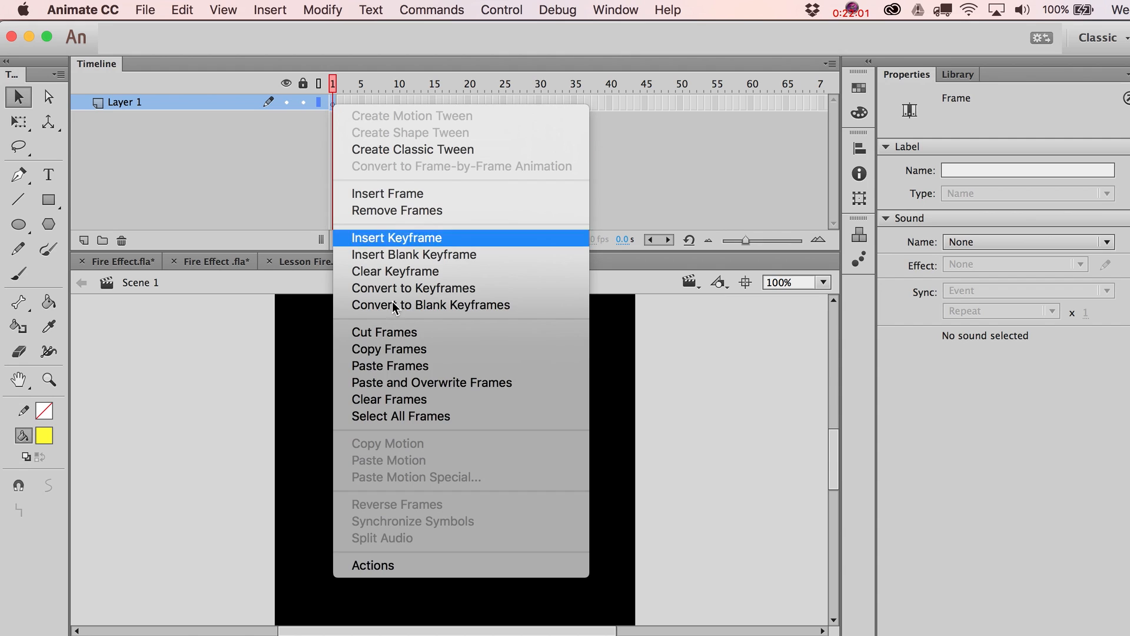
left_click(392, 369)
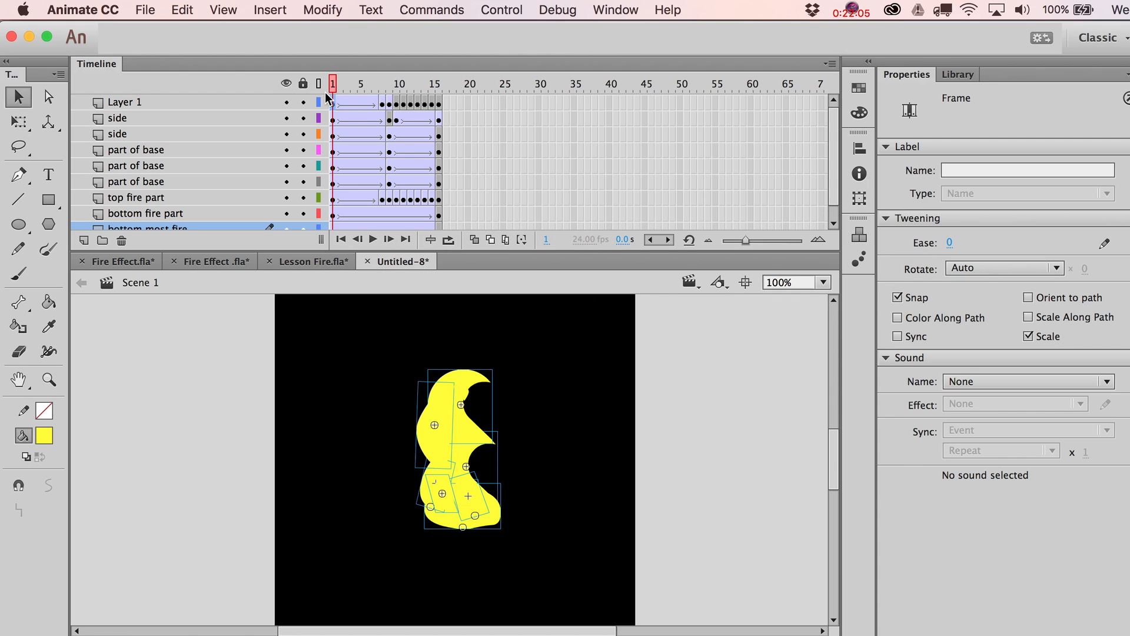
key("Return")
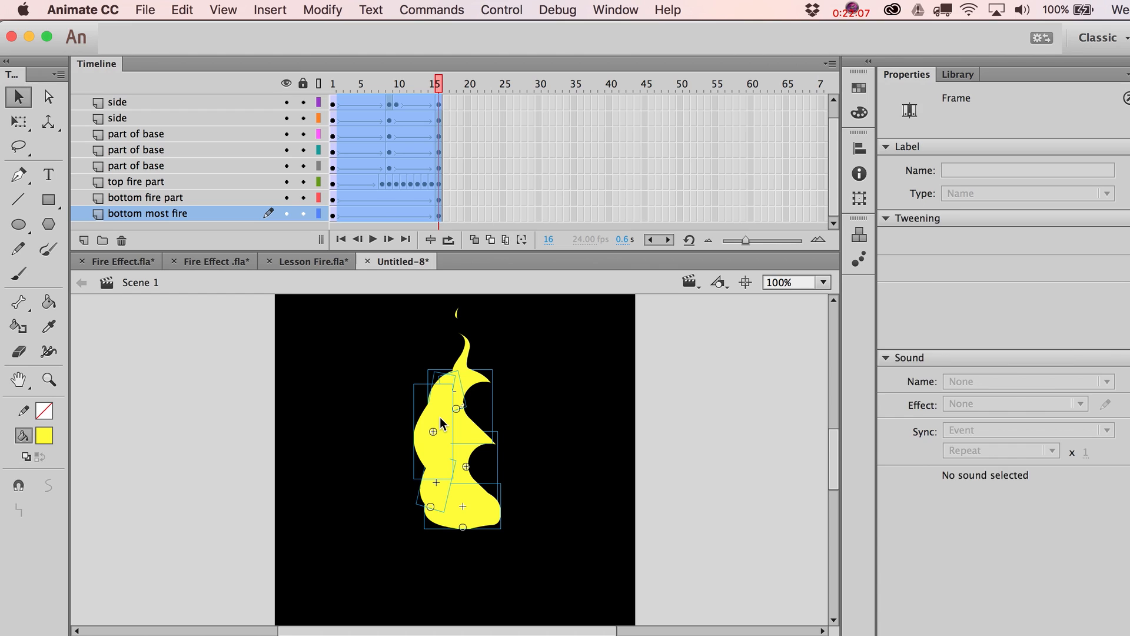
key("F6")
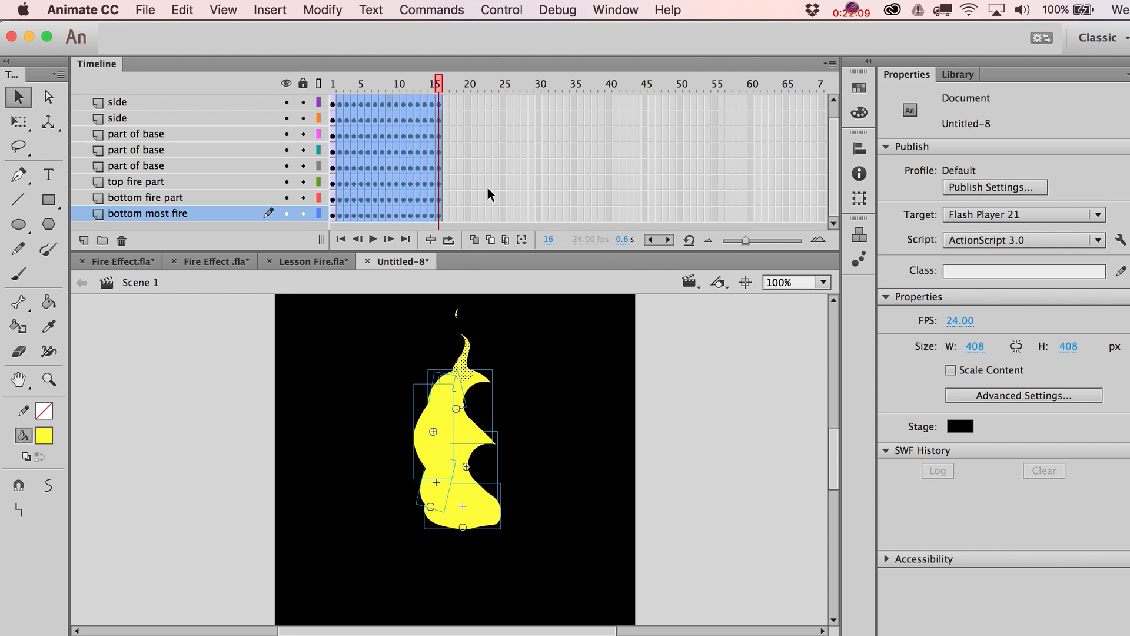
- Turn on Edit Multiple Frames over frames 1 to 16 and select the artwork on all layers
left_click_drag(367, 87, 297, 86)
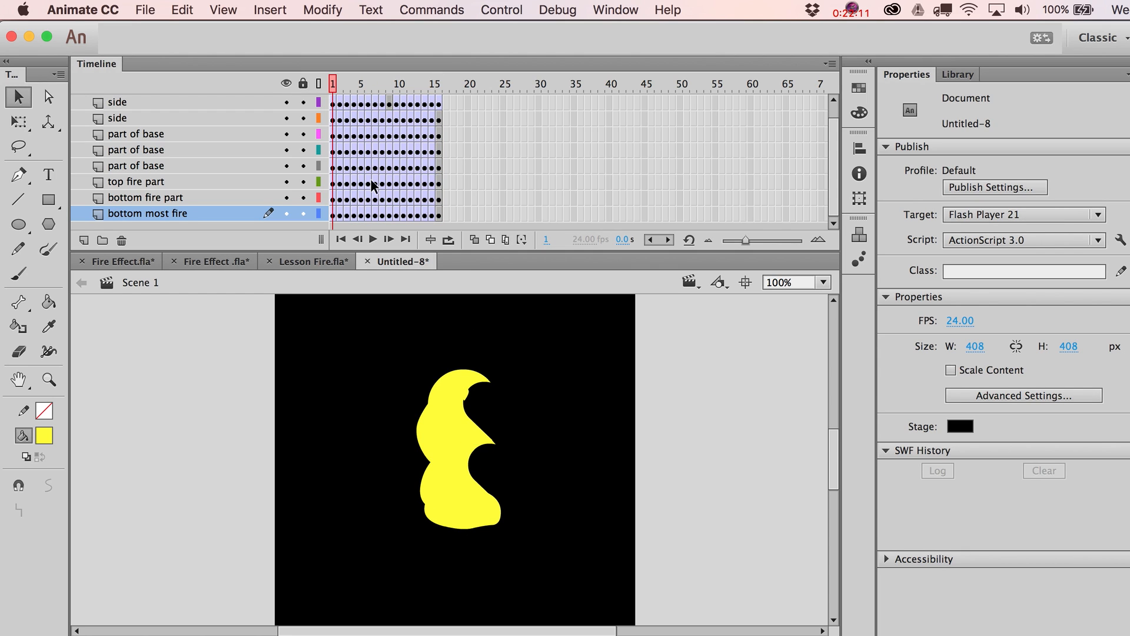
left_click(505, 239)
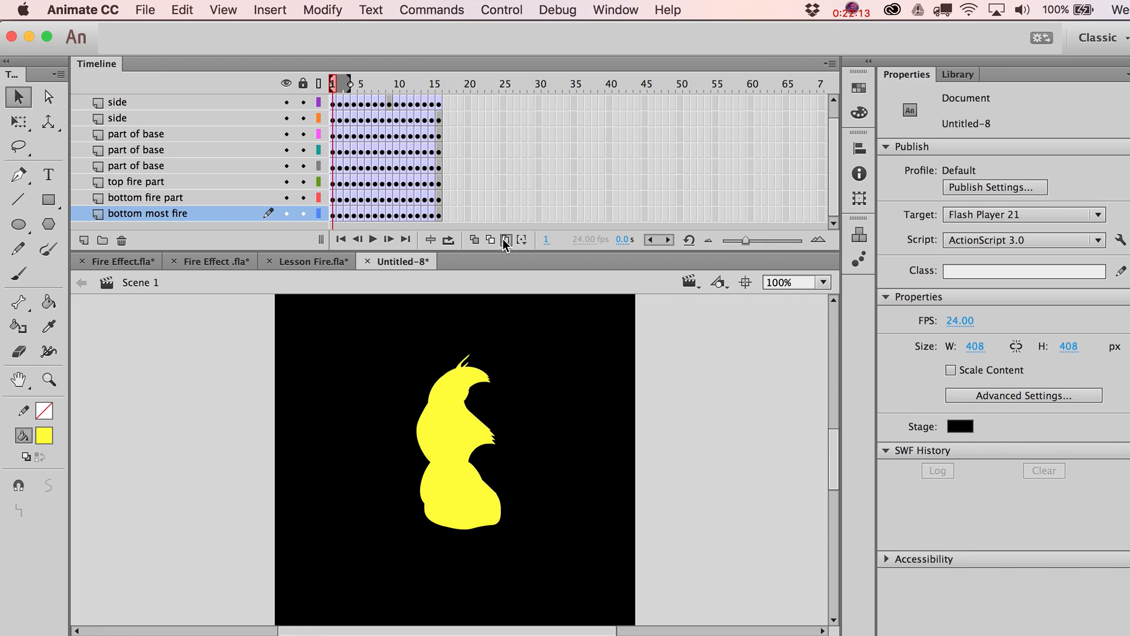
left_click_drag(347, 84, 442, 83)
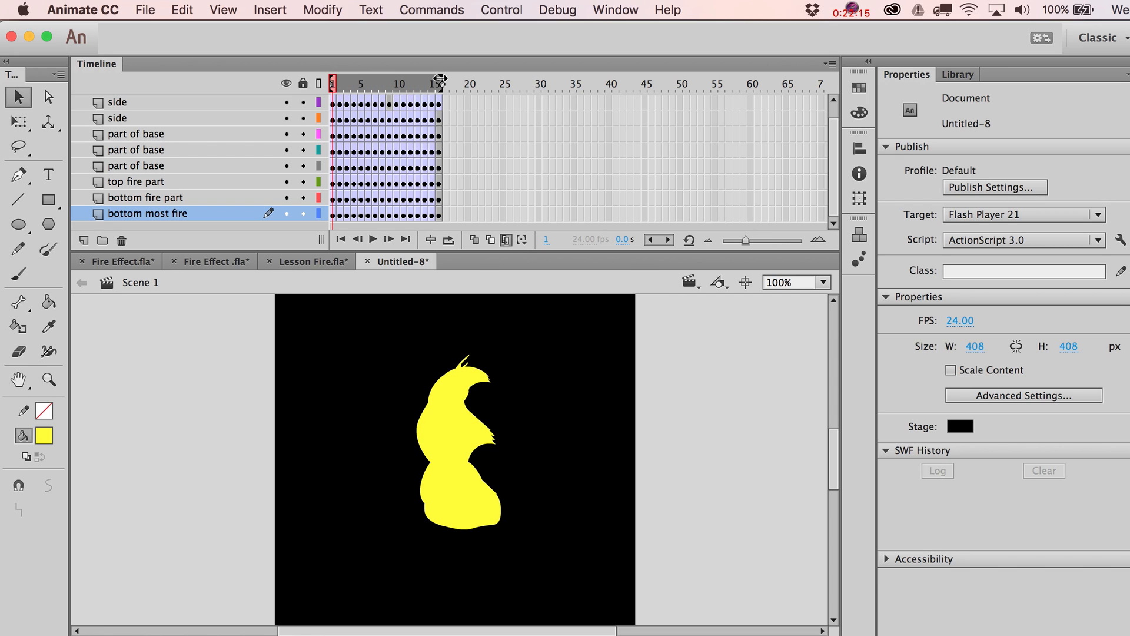
left_click(505, 241)
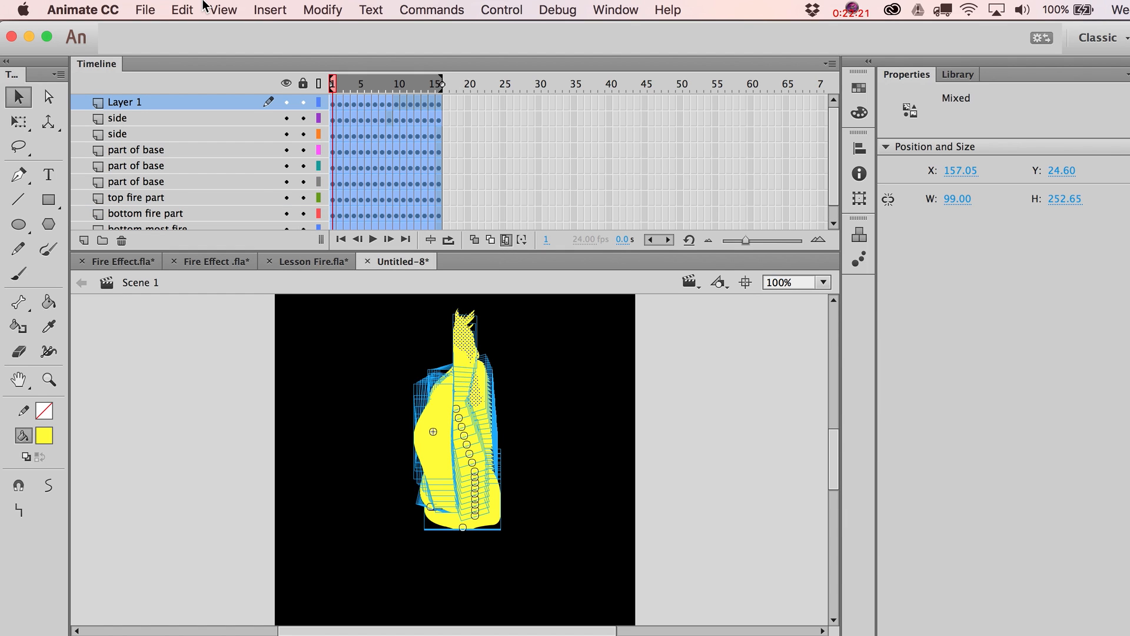
- Break apart all the selected fire parts across the frames into plain shapes
left_click(185, 10)
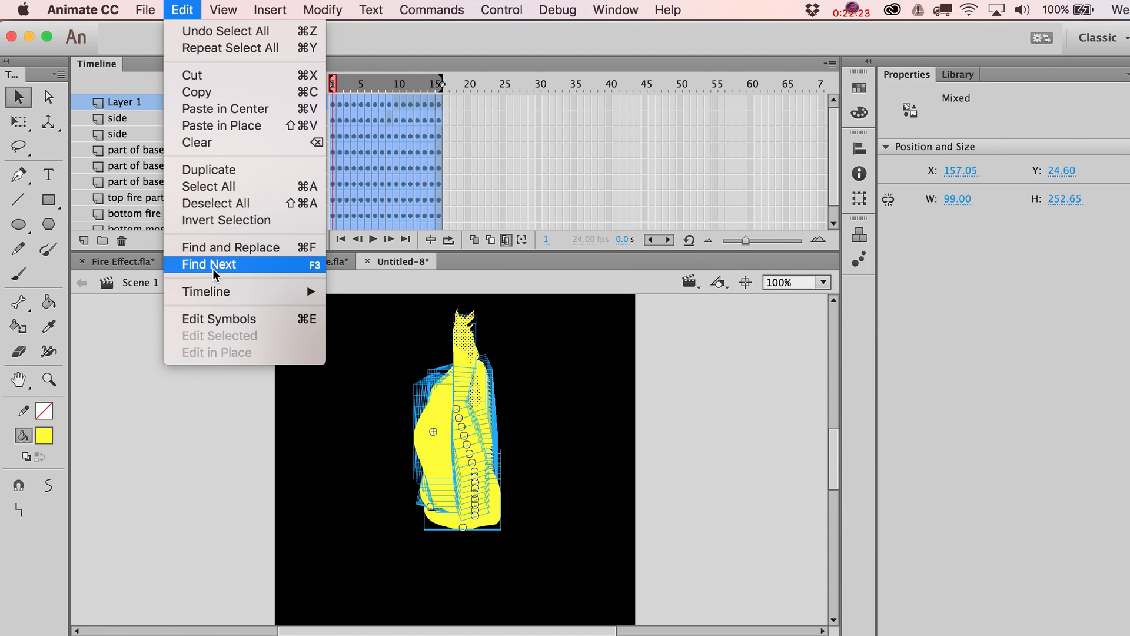
left_click(617, 439)
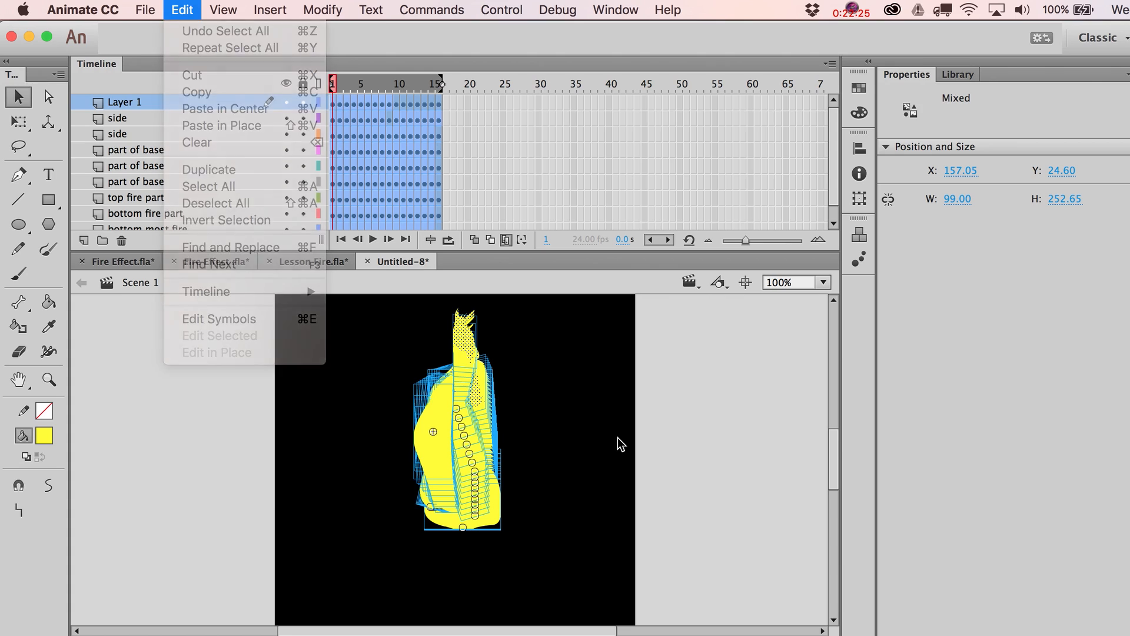
key("super+b")
left_click(323, 10)
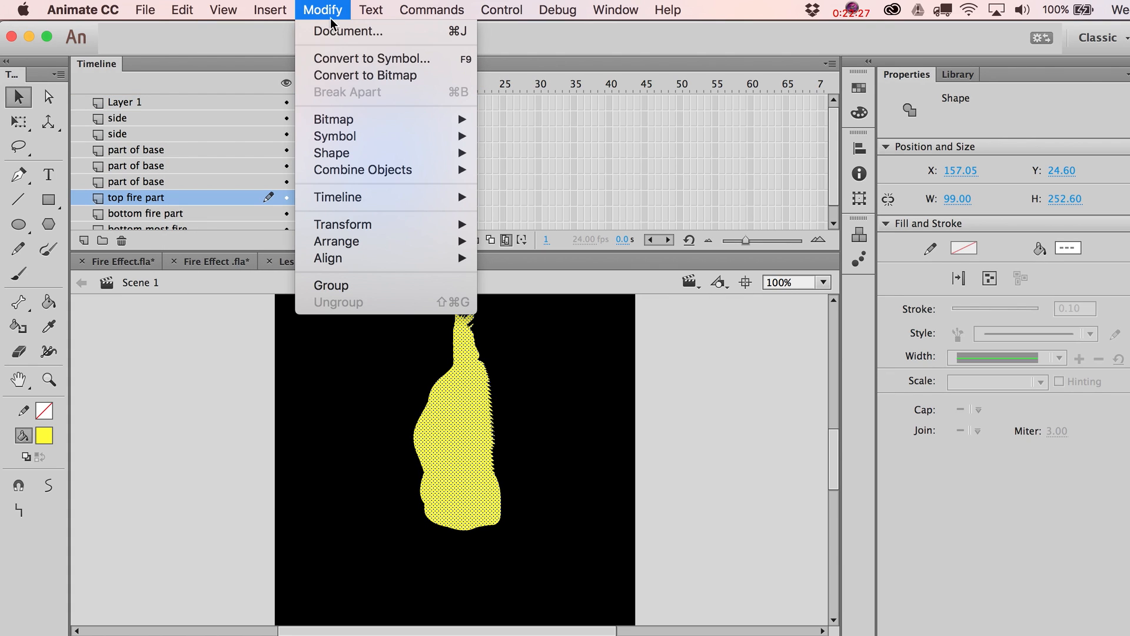
mouse_move(348, 137)
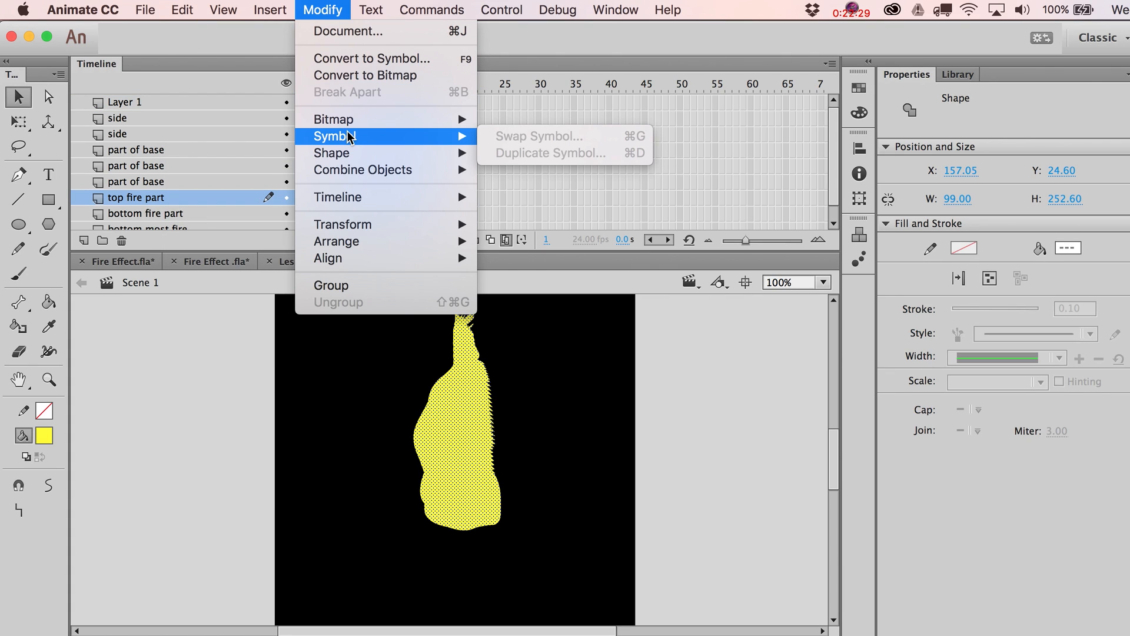
left_click(613, 396)
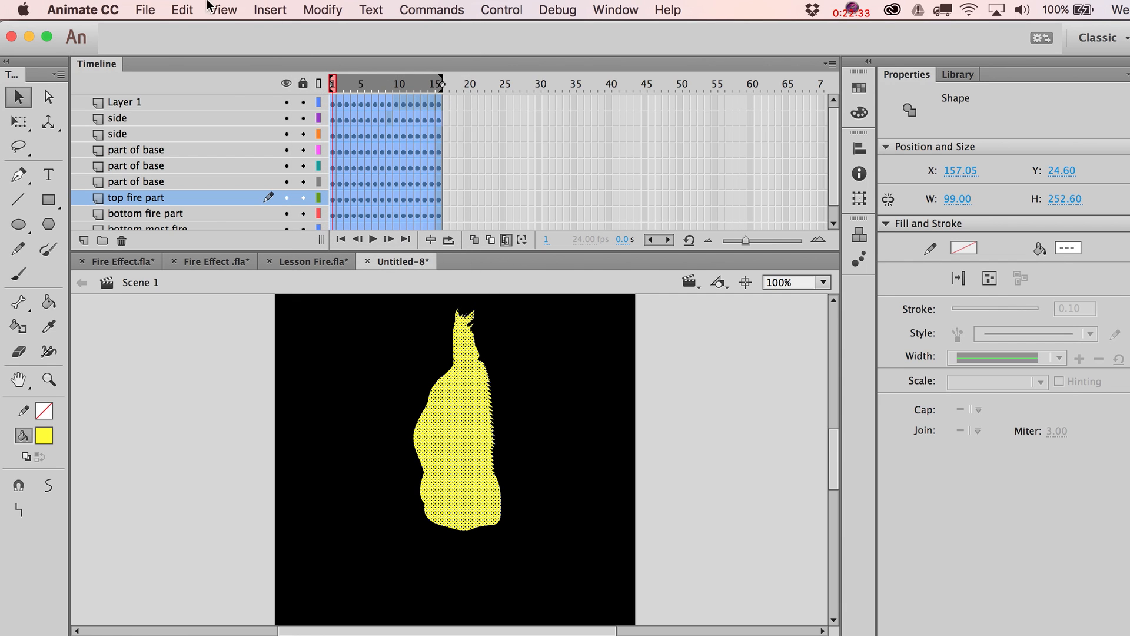
- Select all the broken-apart shapes again and turn off Edit Multiple Frames
left_click(183, 9)
left_click(232, 190)
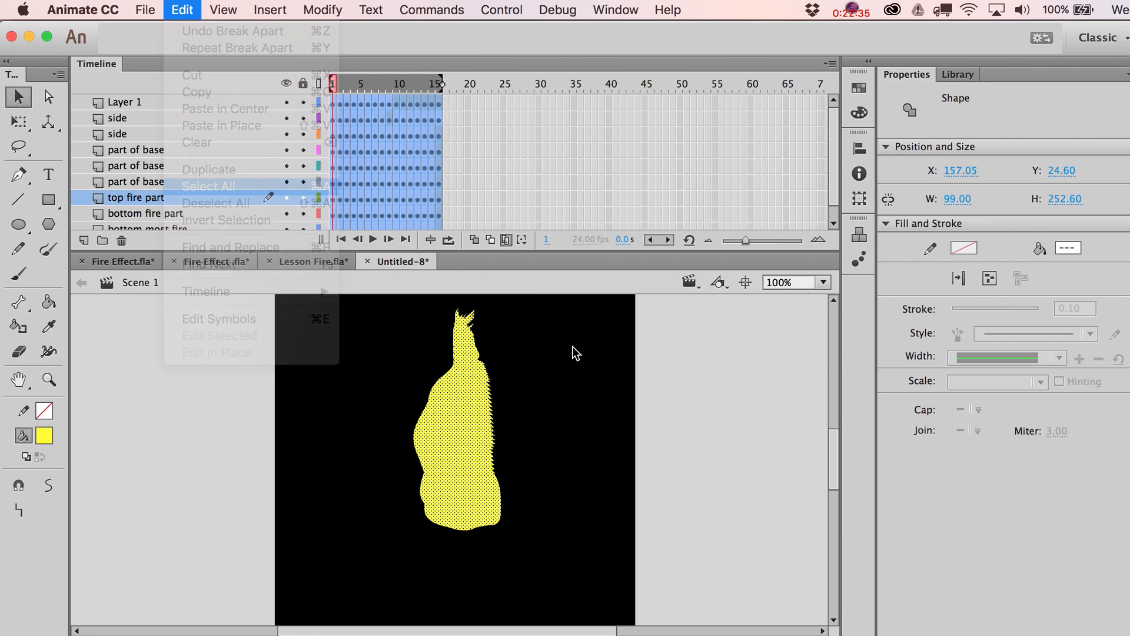
left_click(506, 241)
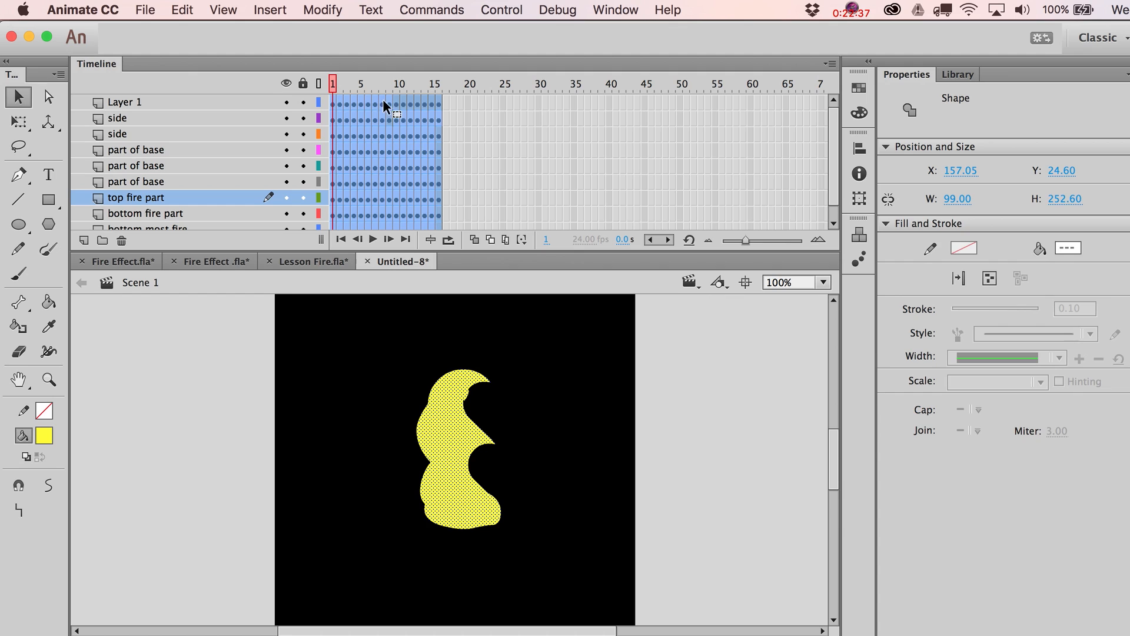
- Cut the shapes of all layers on frame 1 and paste them in place on Layer 1
left_click_drag(342, 100, 335, 106)
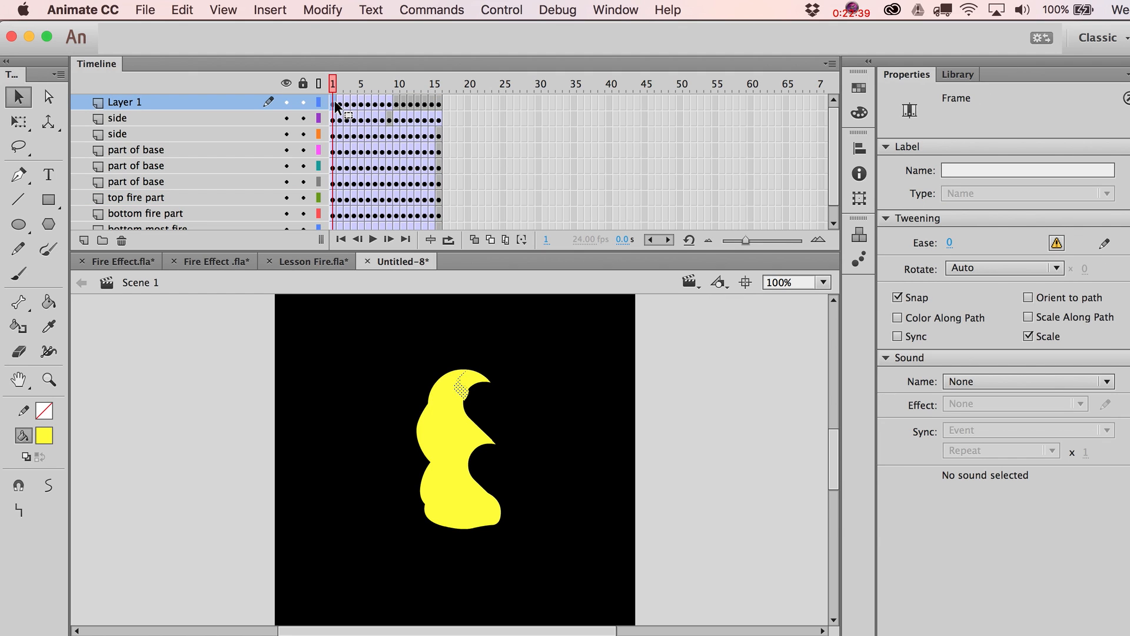
left_click(335, 106)
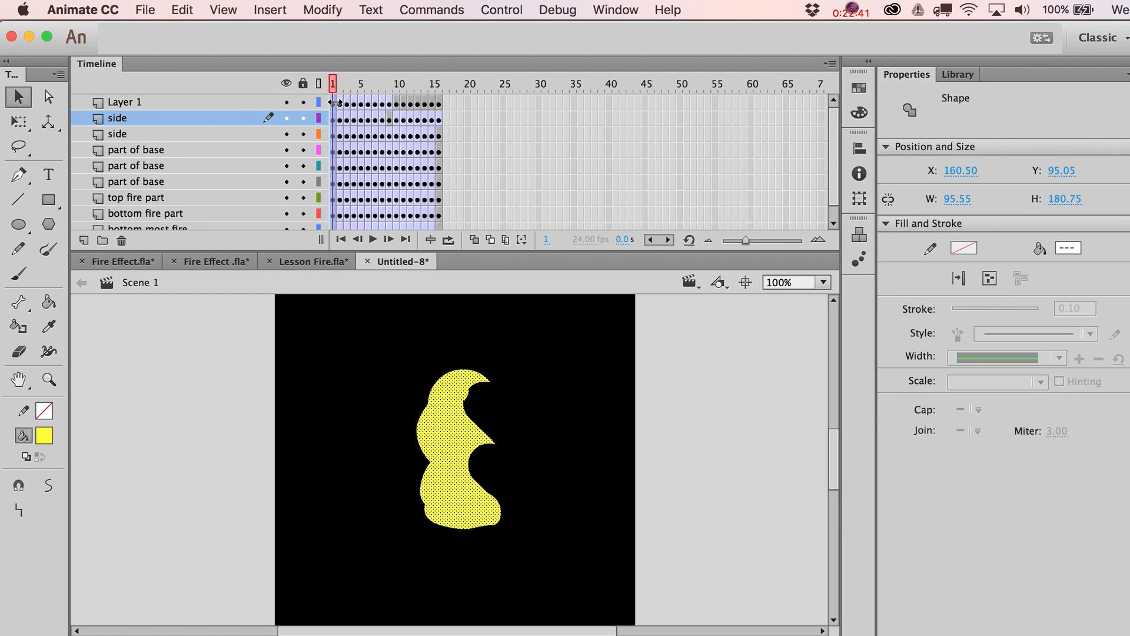
left_click_drag(335, 102, 337, 108)
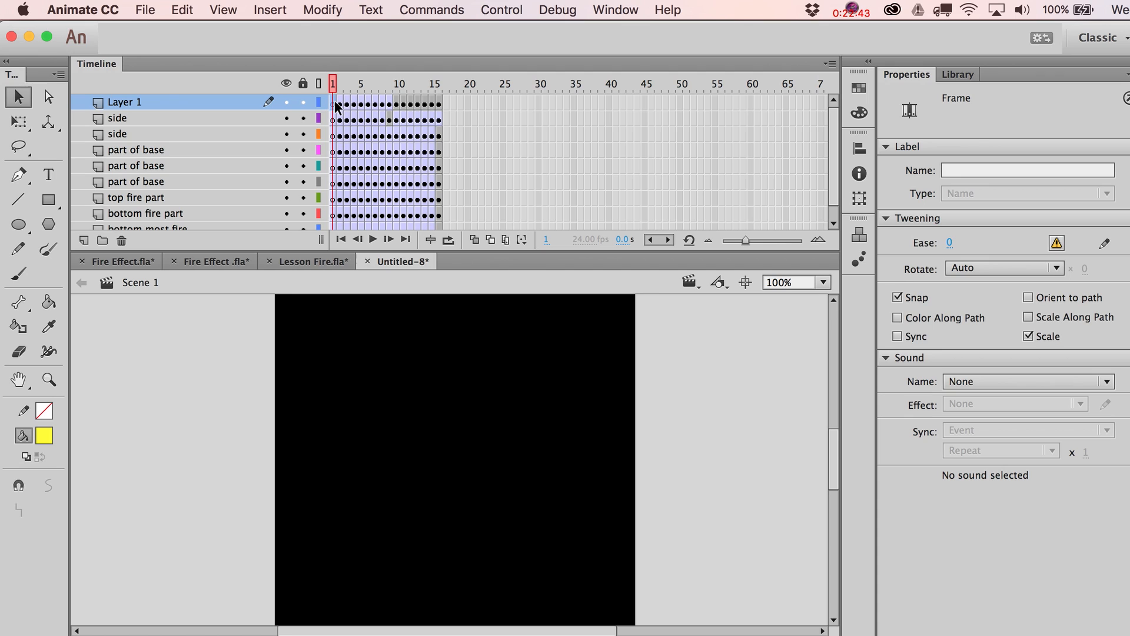
key("shift+super+v")
- Examine the flame shapes on the frames following frame 1 and return to frame 2
left_click(340, 104)
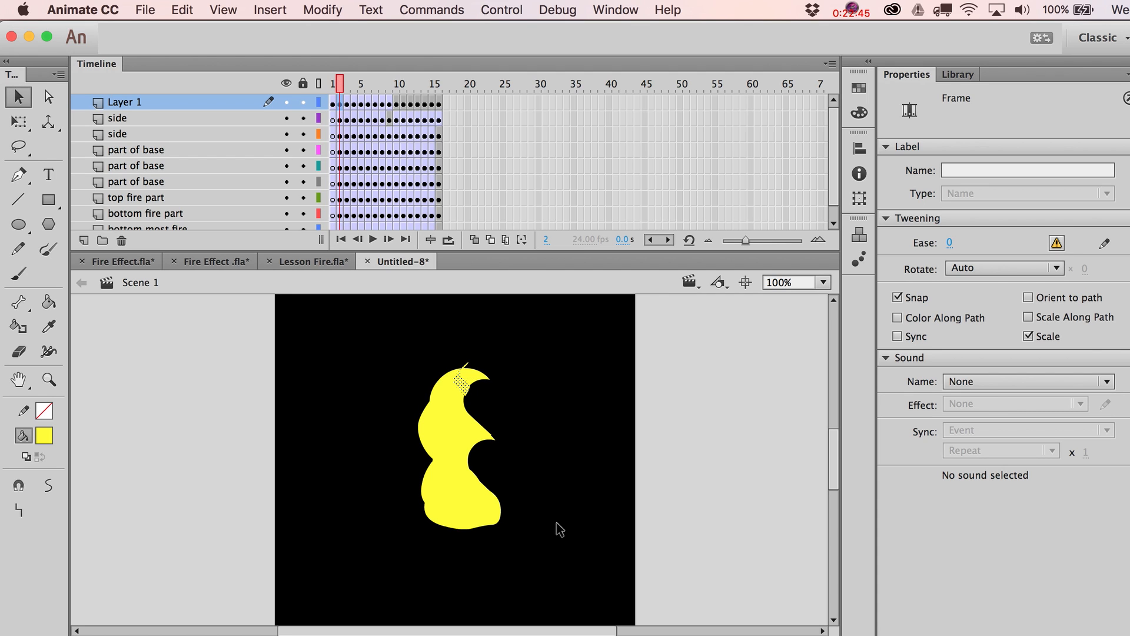
left_click(348, 103)
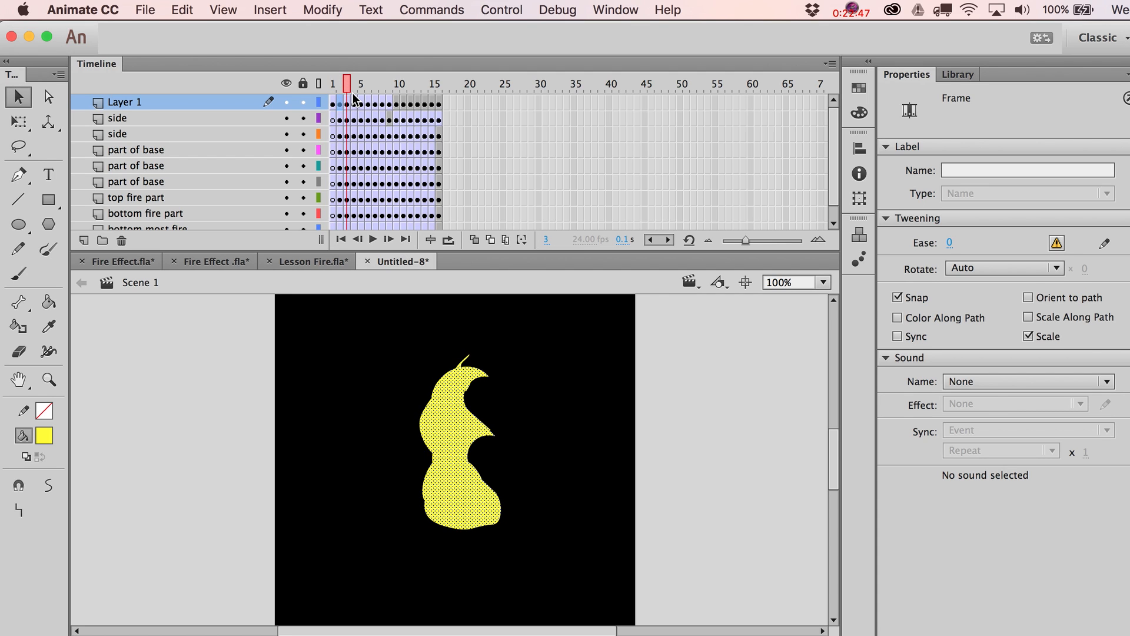
key("comma")
key("super+a")
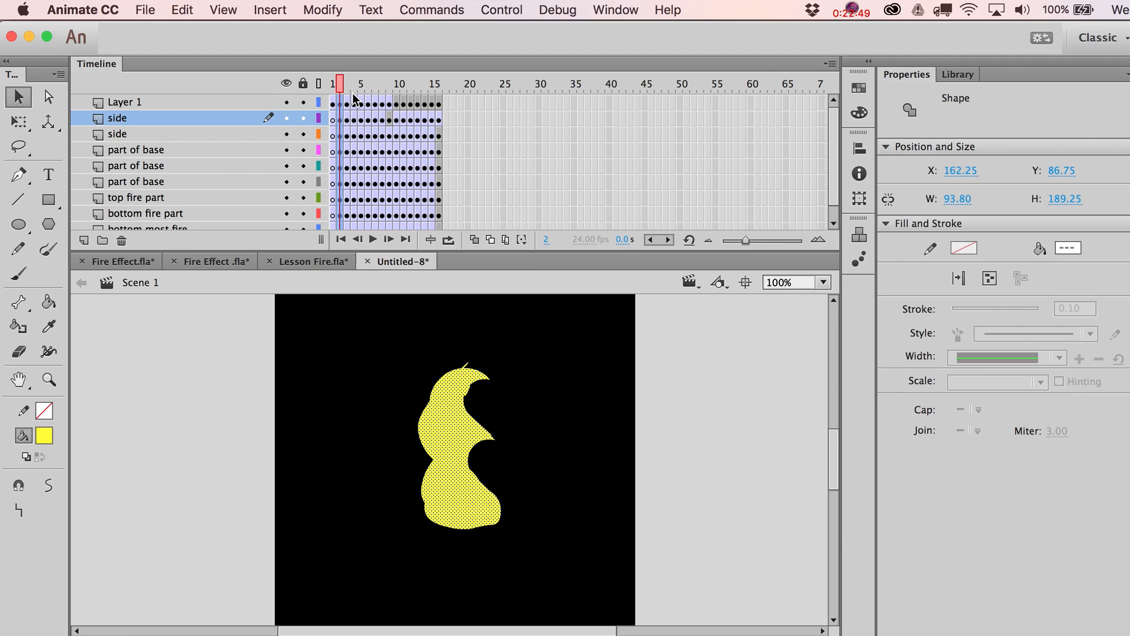
key("period")
key("period")
key("period")
key("period")
key("period")
key("comma")
key("comma")
key("comma")
key("comma")
key("comma")
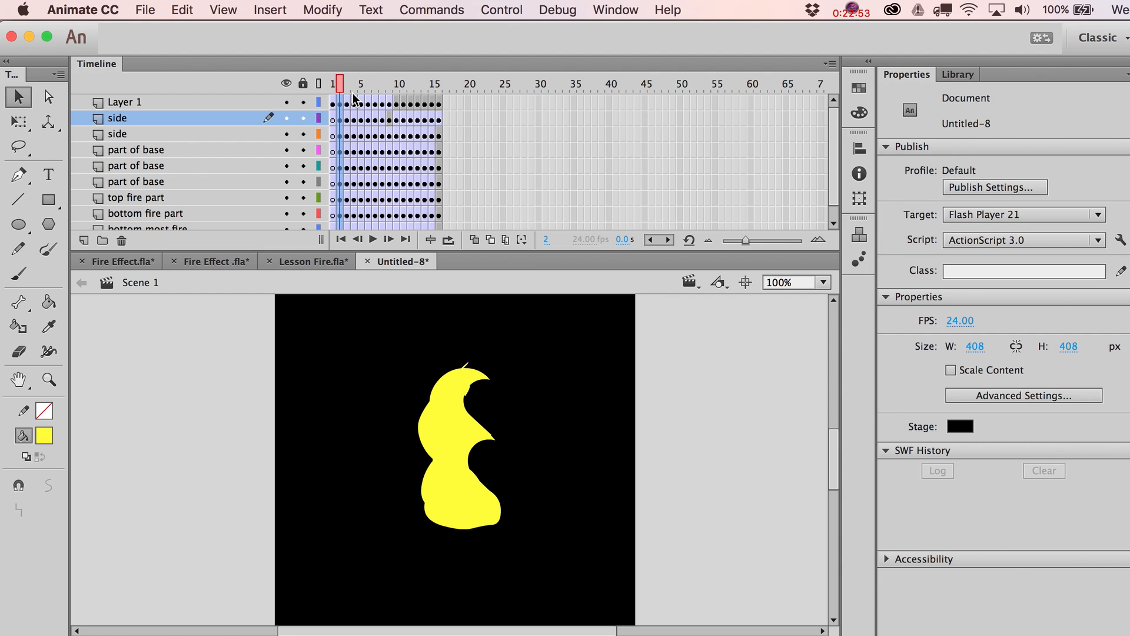
- Cut the shapes of all layers on frame 2 and paste them in place on the bottom most fire layer
key("super+a")
key("super+shift+a")
key("super+a")
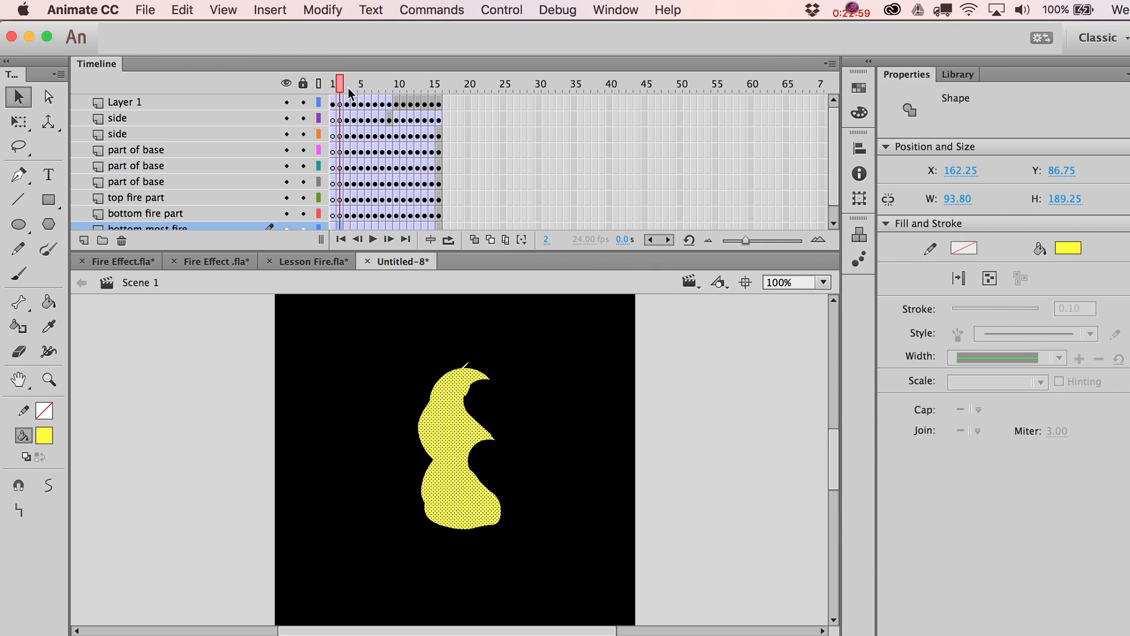
key("super+shift+a")
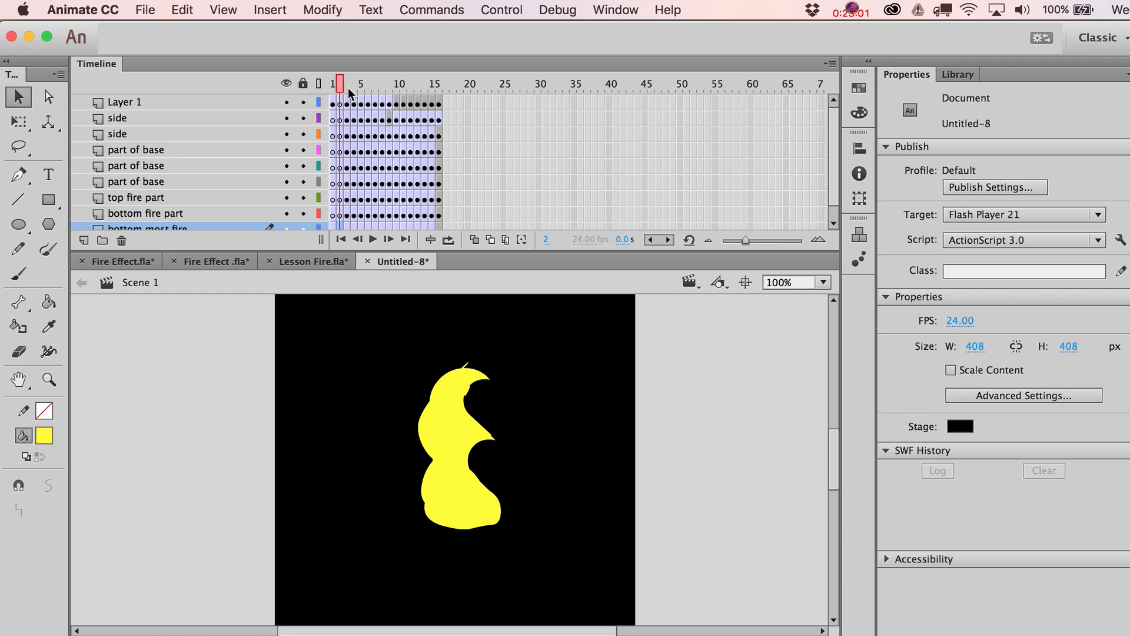
- Cut the merged flame shape from frame 2 of the bottom most fire layer
left_click(348, 87)
left_click(347, 102)
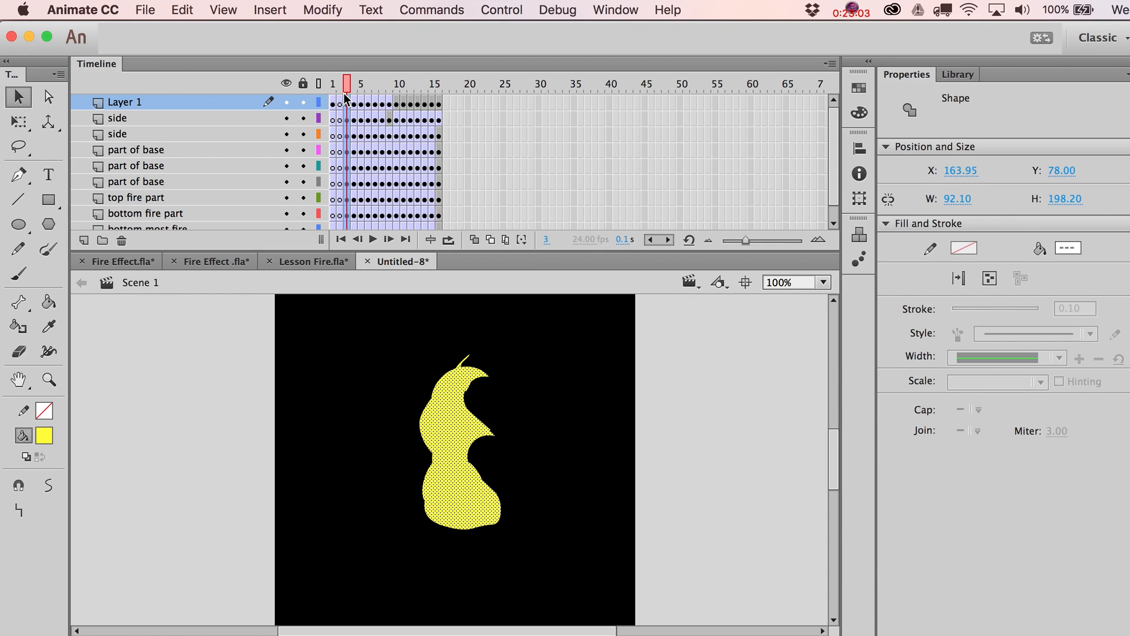
key("super+shift+a")
key("comma")
scroll(346, 100, "down", 1)
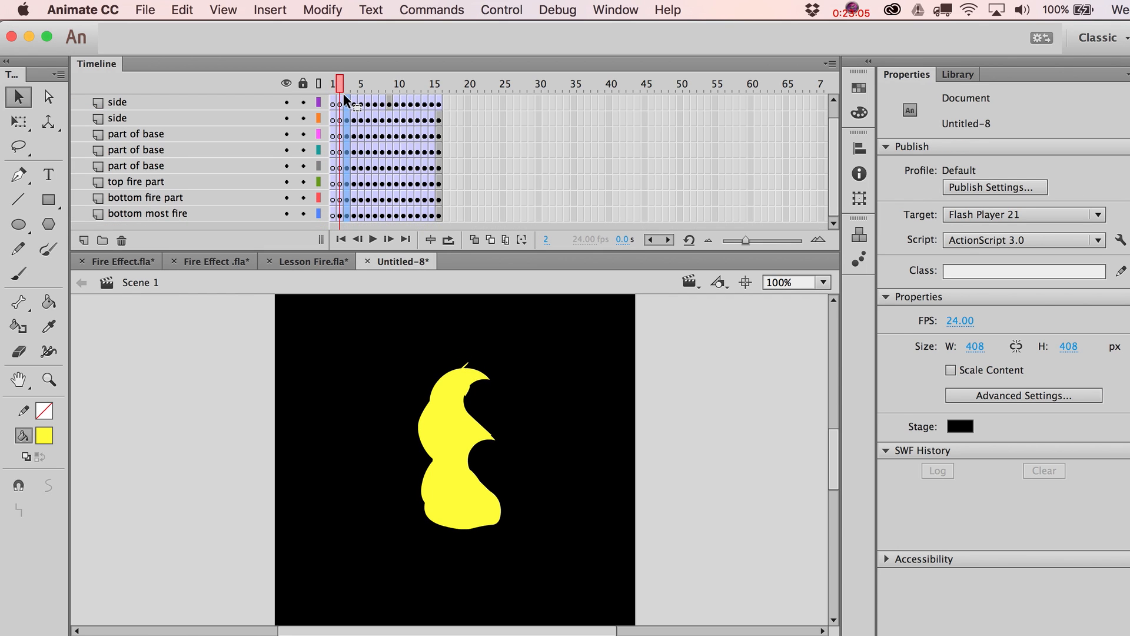
left_click(339, 214)
key("Delete")
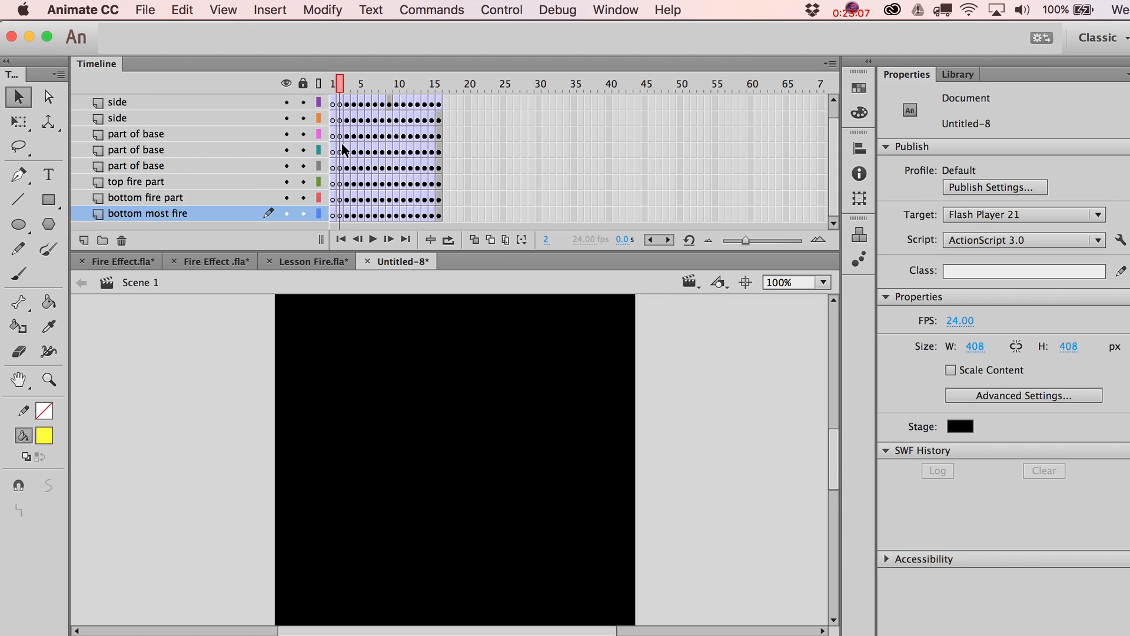
- Paste the cut flame shape in place on frame 2 of Layer 1
scroll(342, 146, "up", 1)
left_click(335, 102)
left_click(341, 103)
left_click(347, 103)
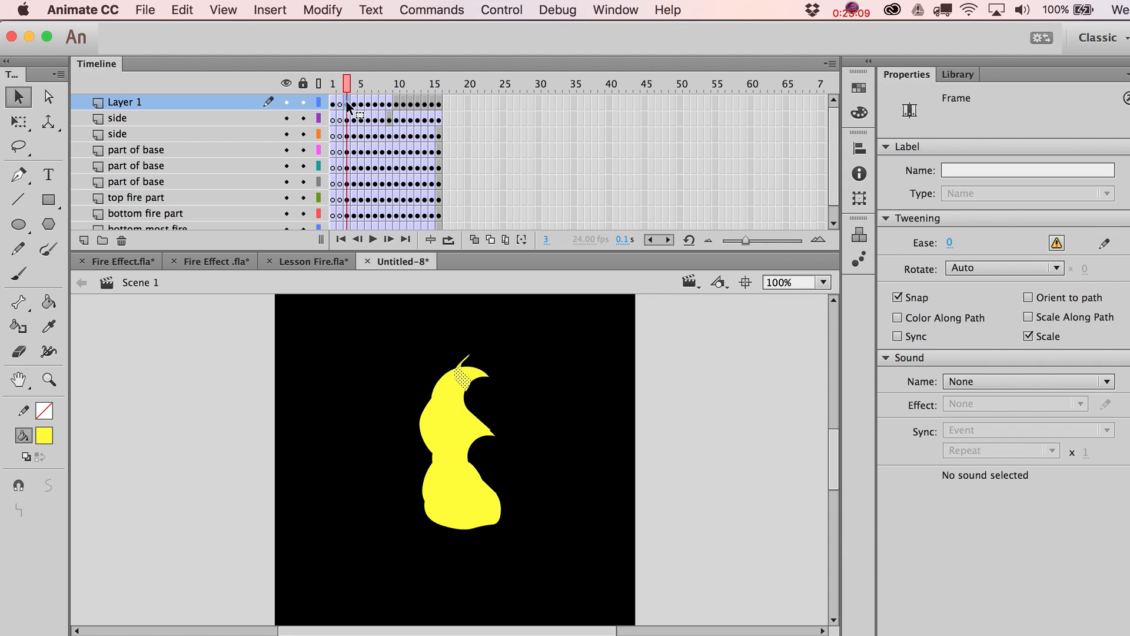
left_click(340, 103)
key("super+shift+v")
- On frames 3 and 4, cut the shapes of all layers and paste them in place on Layer 1
left_click(348, 104)
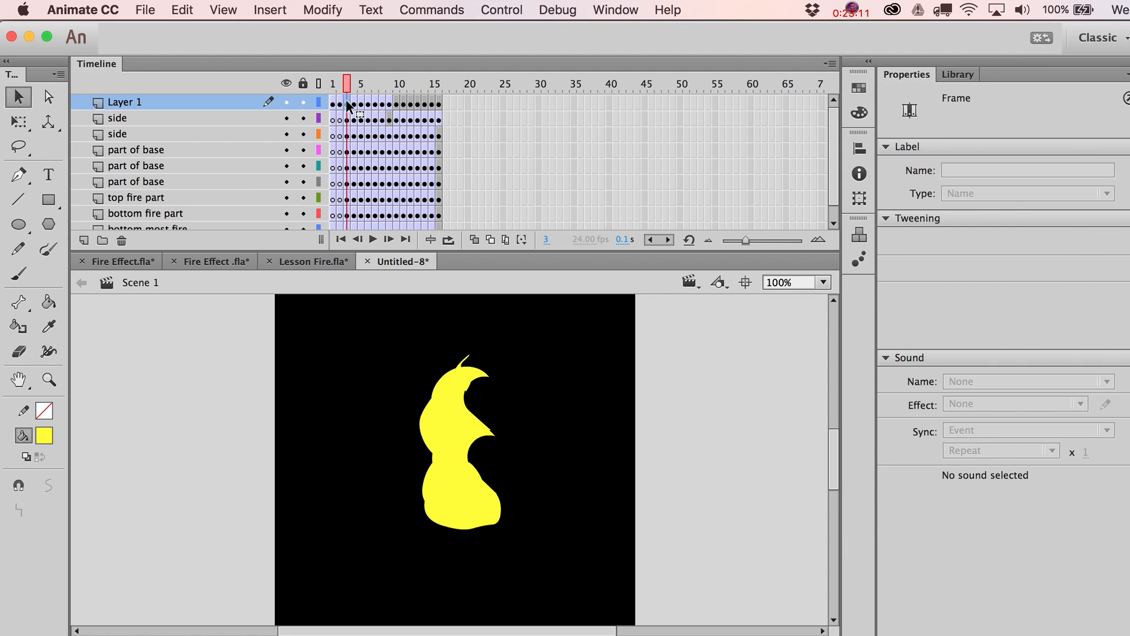
key("super+a")
key("super+x")
left_click(347, 103)
key("super+shift+v")
left_click(355, 104)
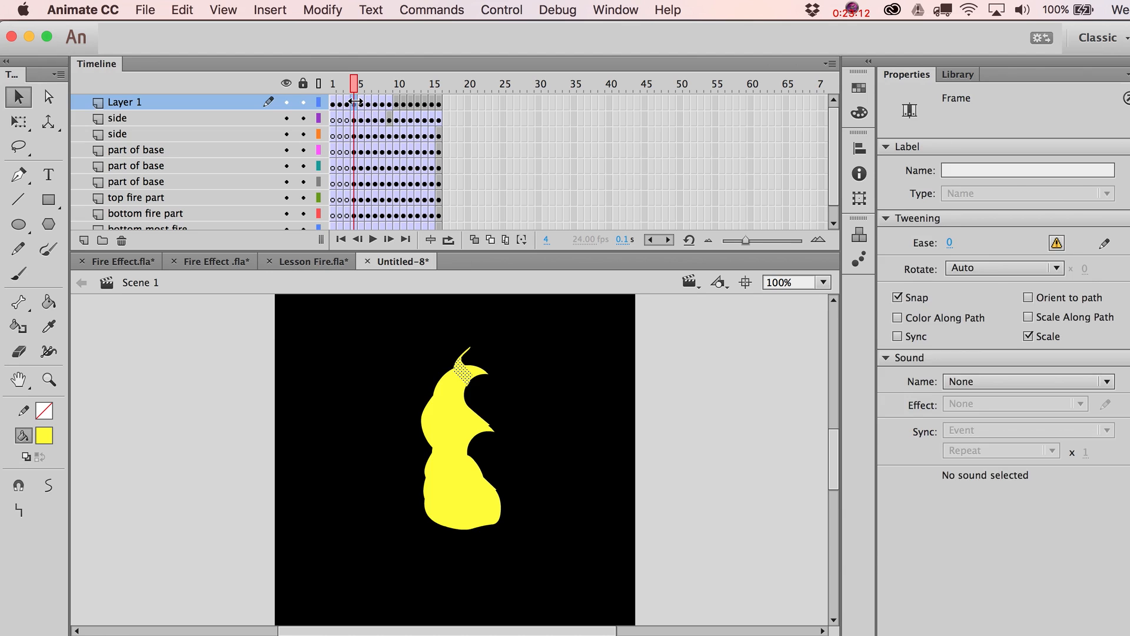
key("super+a")
key("super+x")
left_click(355, 103)
key("super+shift+v")
- Move the shapes of all layers on frames 5 and 6 onto Layer 1, keeping their position
left_click(363, 102)
key("super+a")
key("super+x")
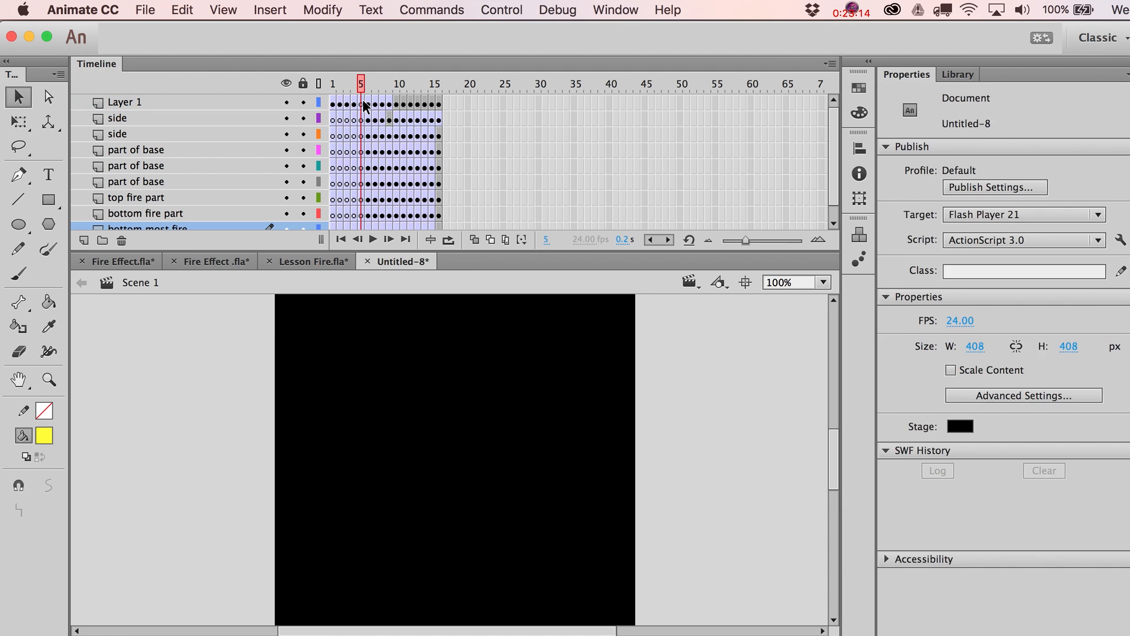
left_click(363, 103)
key("super+shift+v")
left_click(369, 103)
key("super+a")
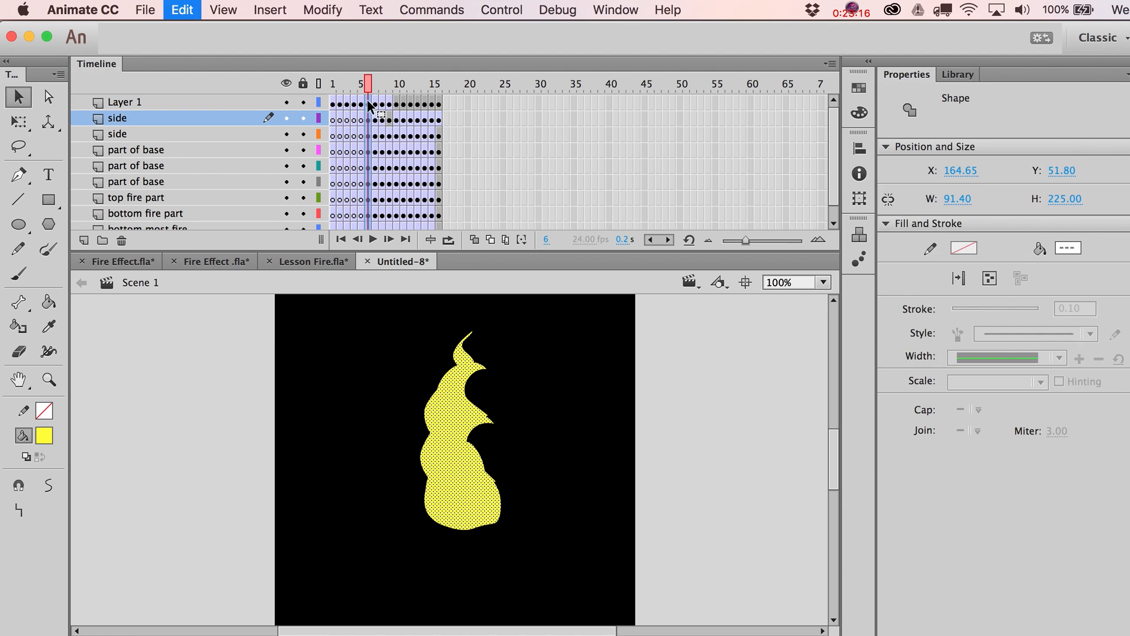
key("super+x")
left_click(369, 103)
key("super+shift+v")
- Merge the shapes of all layers on frames 7 and 8 in place onto Layer 1
left_click(375, 104)
key("super+a")
key("super+x")
left_click(375, 103)
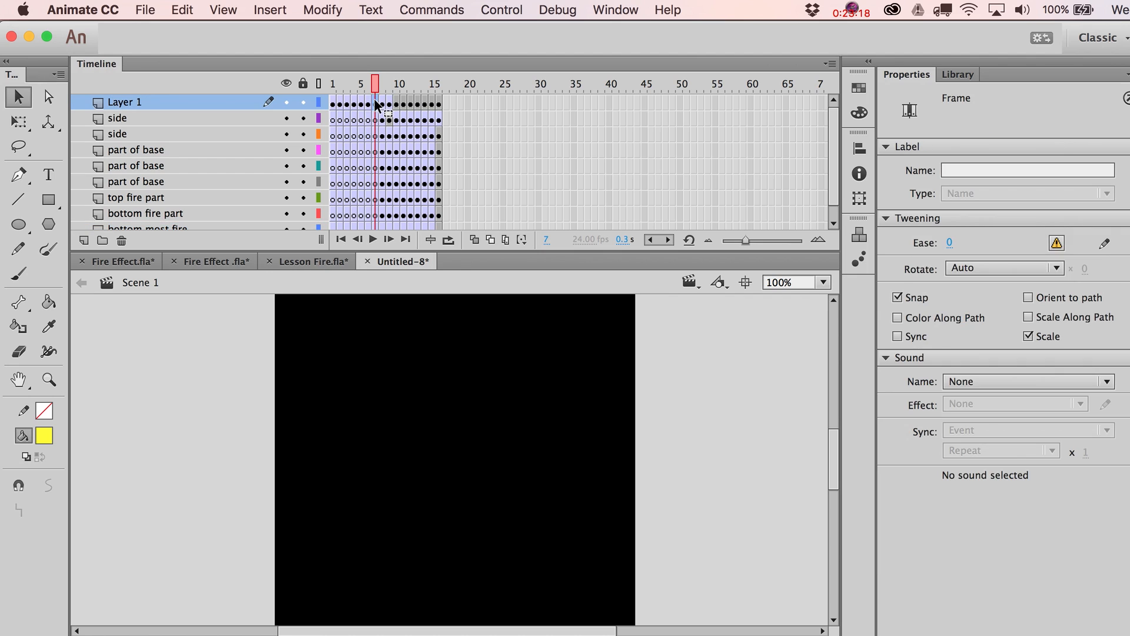
key("super+shift+v")
left_click(382, 103)
key("super+a")
key("super+x")
left_click(384, 103)
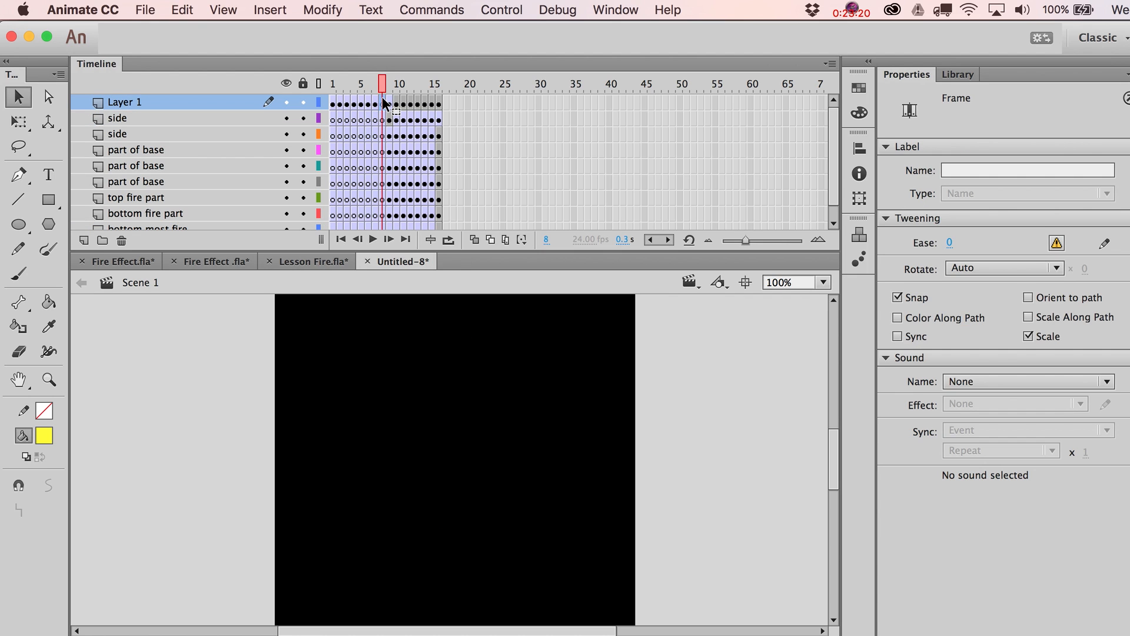
key("super+shift+v")
- Cut the shapes of all layers on frame 9 and paste them in place on Layer 1
left_click(390, 104)
key("super+a")
key("super+x")
left_click(389, 104)
key("super+shift+v")
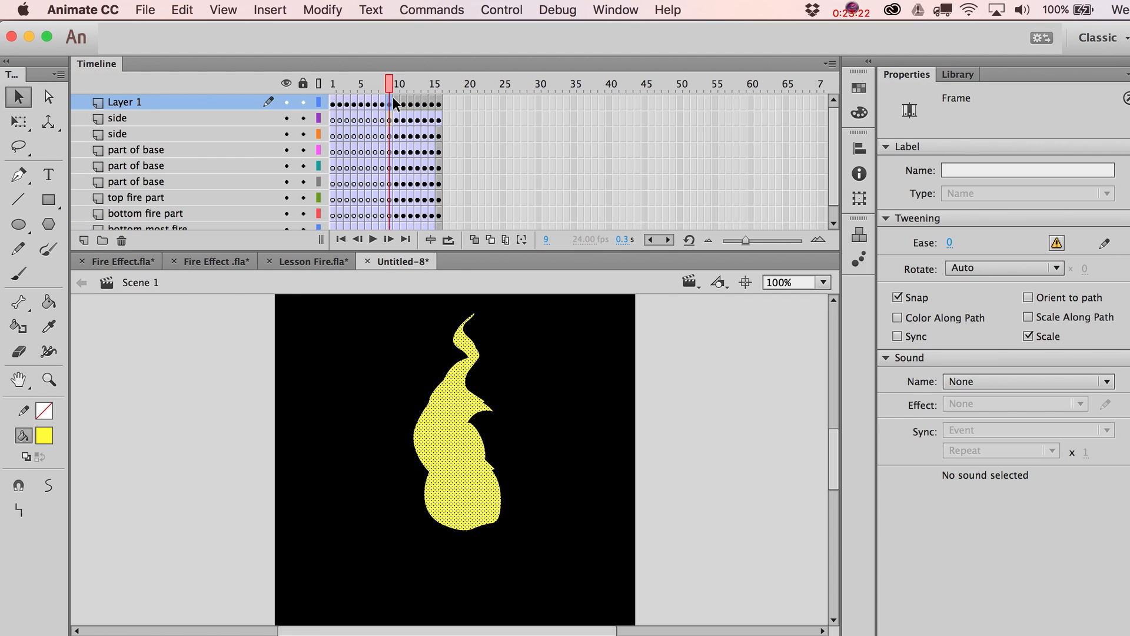
- Cut the shapes of all layers on frames 10 to 16 and paste them in place on Layer 1
left_click(396, 104)
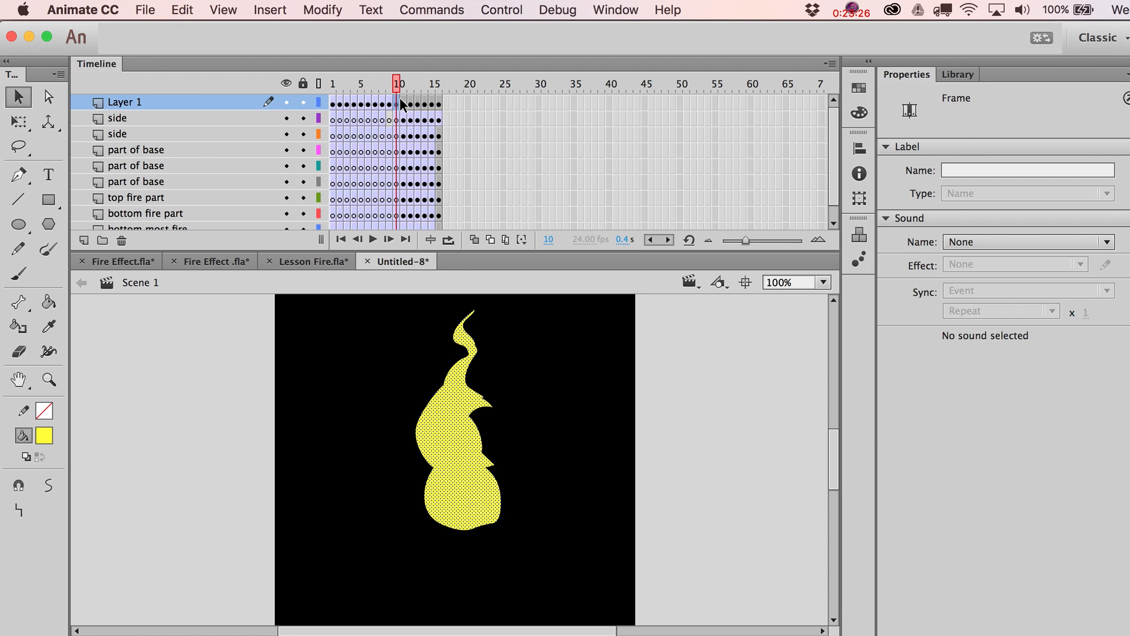
left_click(403, 104)
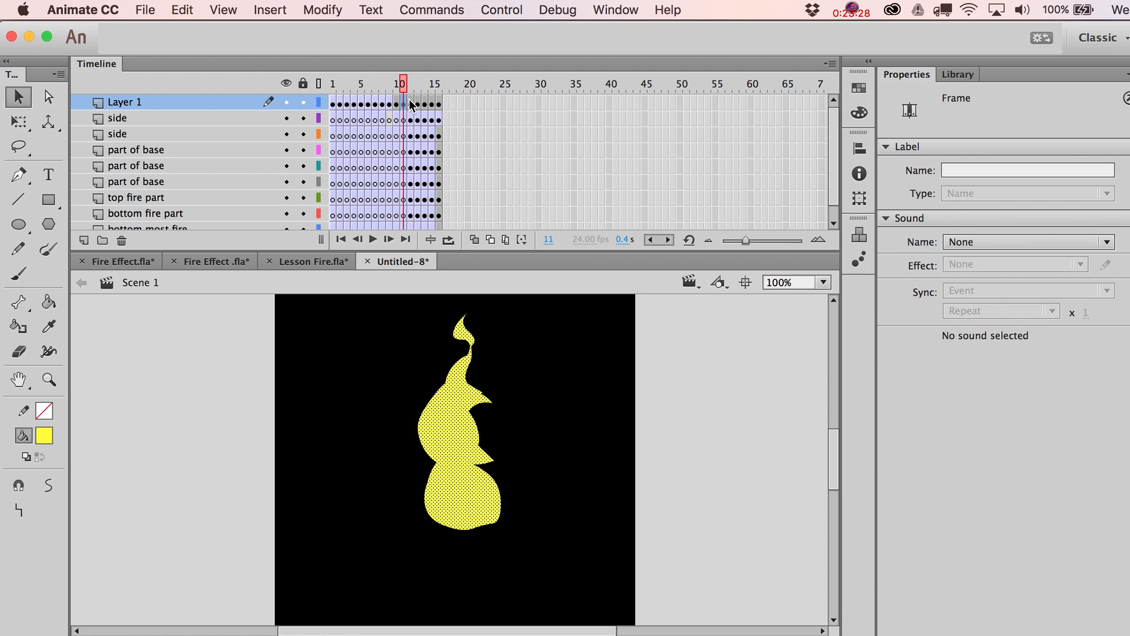
left_click(410, 104)
left_click(416, 104)
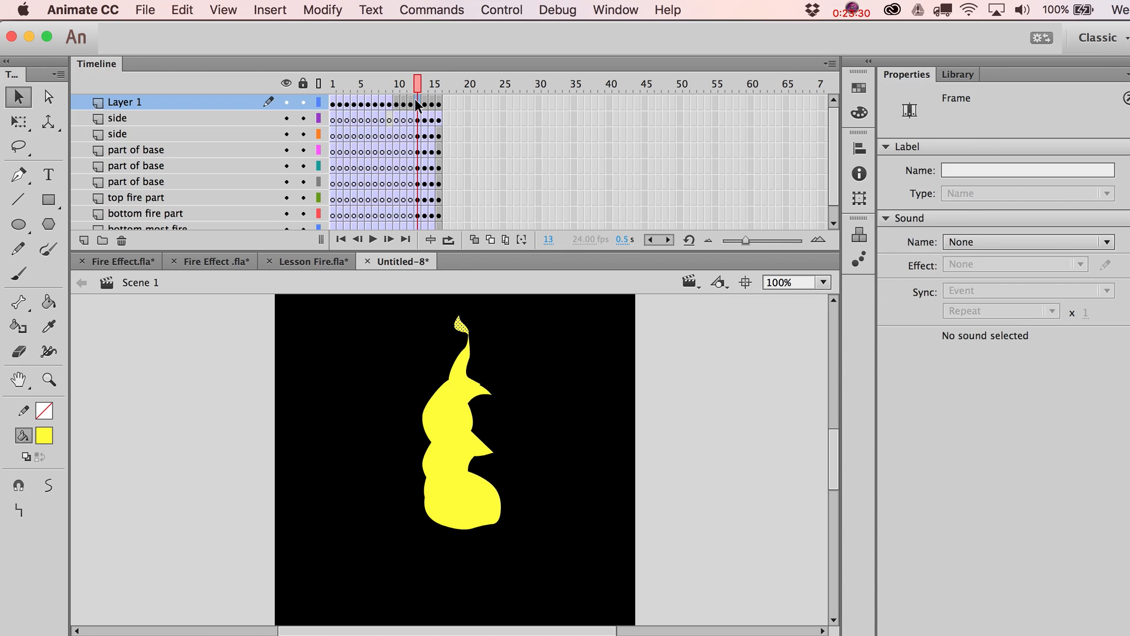
left_click(425, 104)
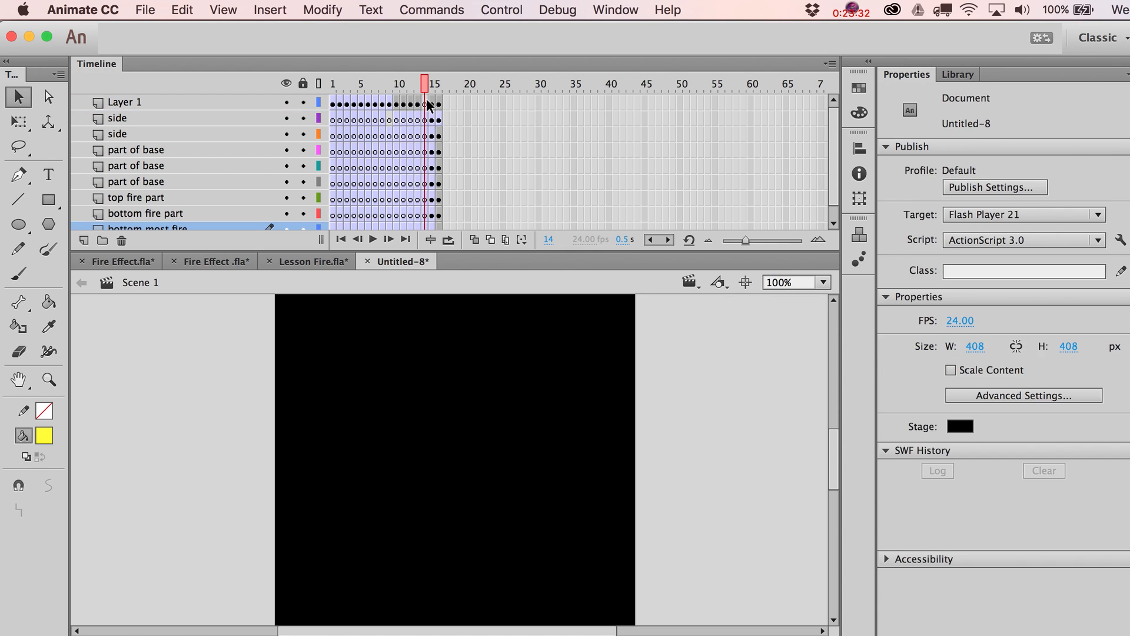
left_click(435, 105)
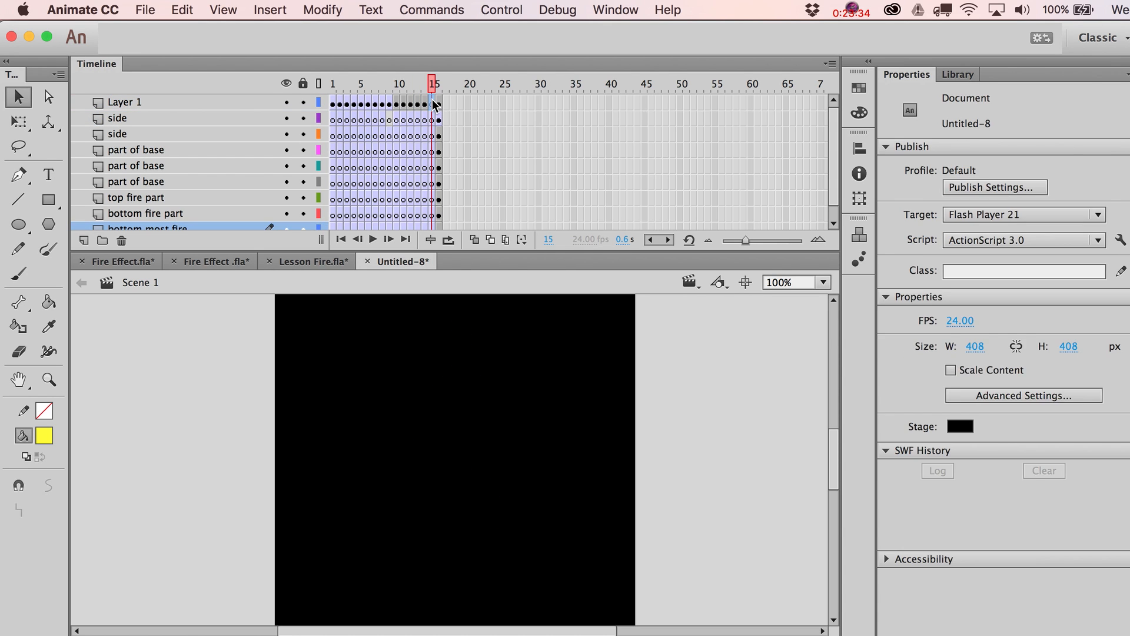
left_click(439, 104)
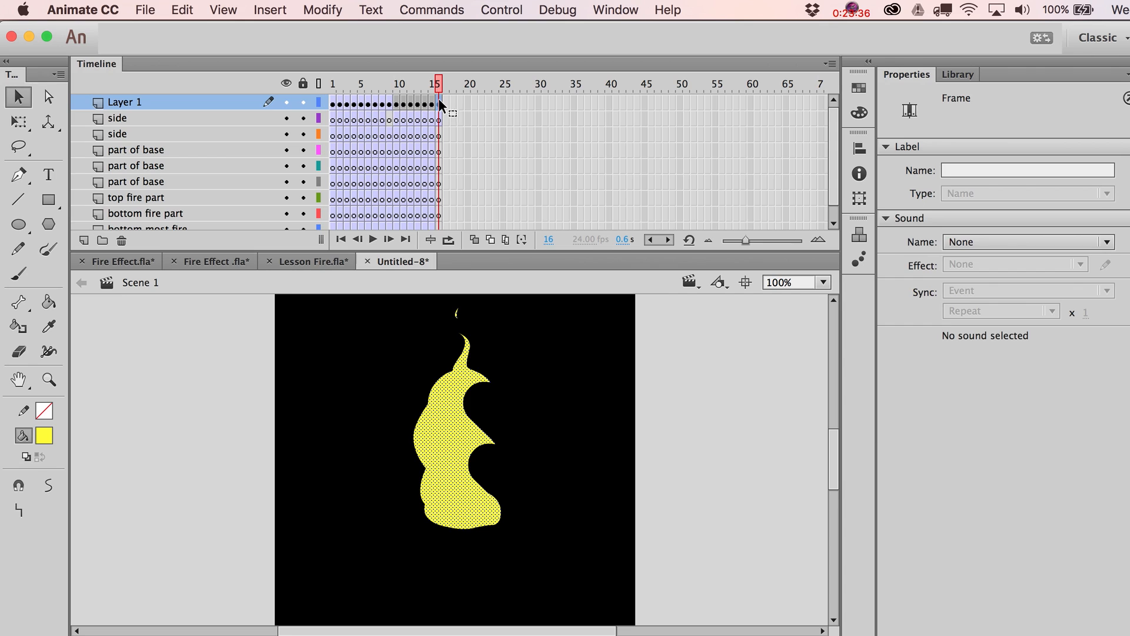
- Delete all the emptied layers below Layer 1, from the upper side layer down to bottom most fire
left_click(248, 117)
scroll(247, 118, "down", 1)
left_click(191, 200, "shift")
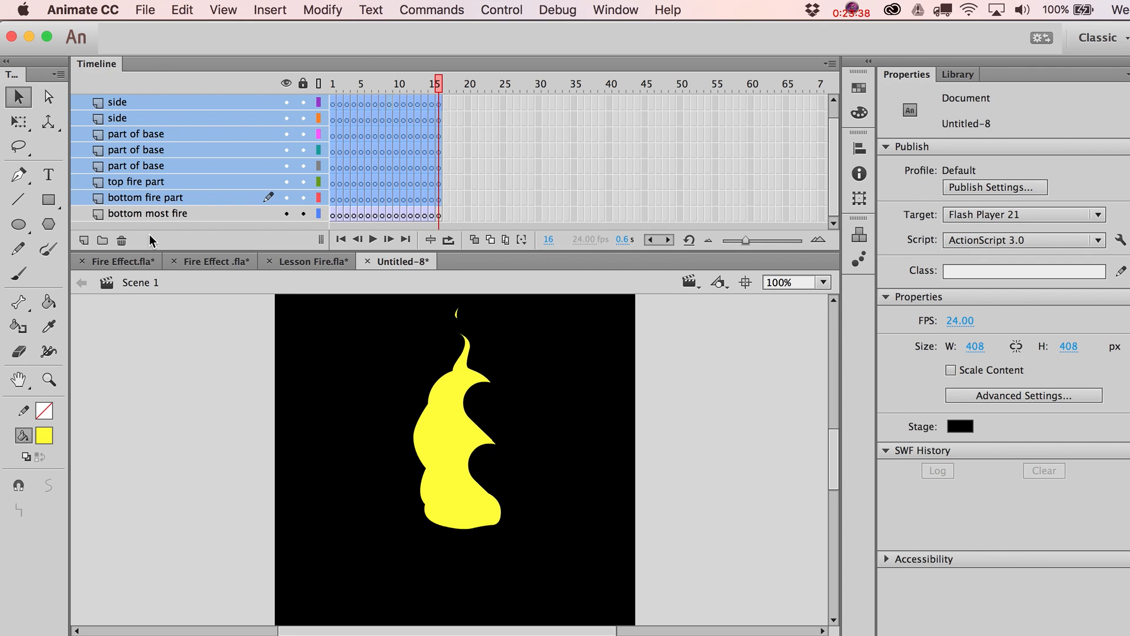
left_click(121, 240)
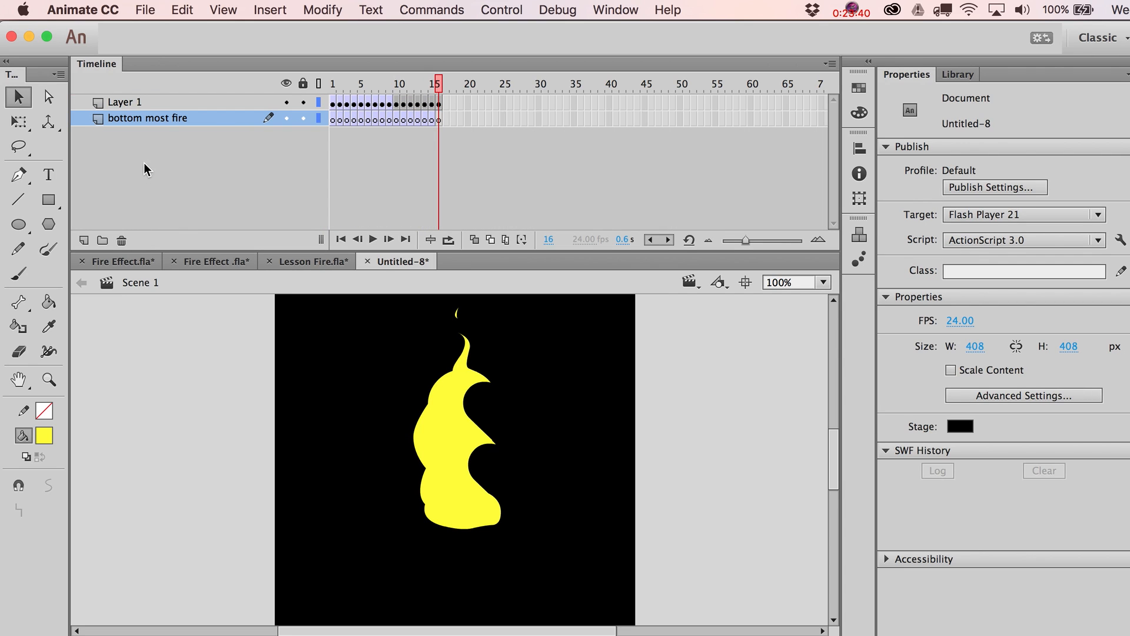
left_click(122, 239)
- Convert the whole flame on frame 1 and on frame 2 into separate movie clip symbols with the default names
left_click_drag(402, 86, 340, 101)
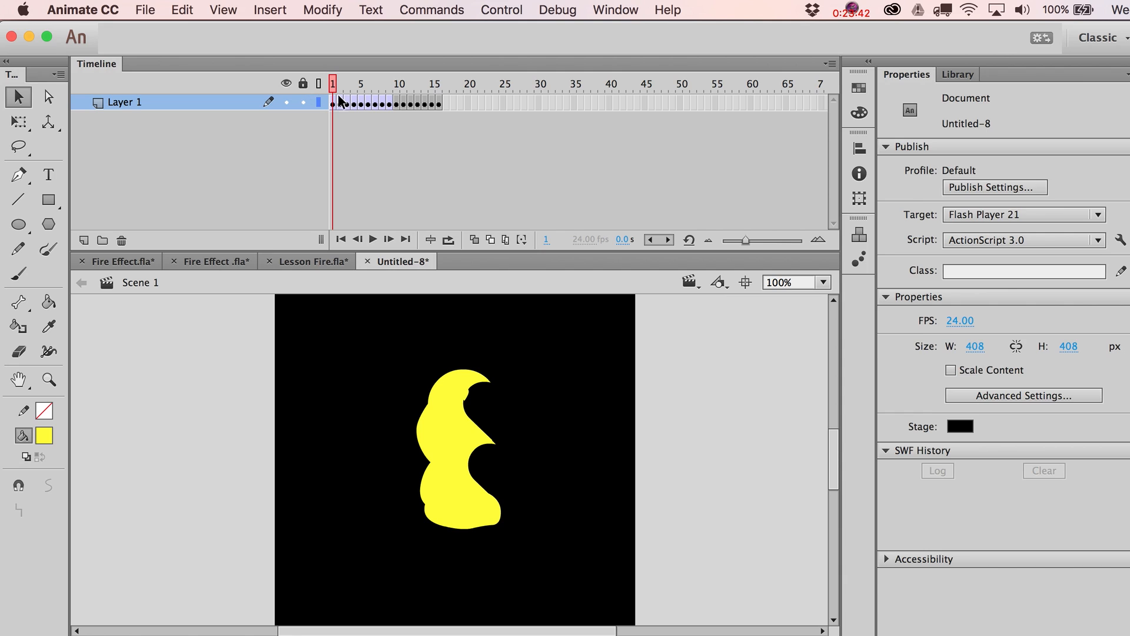
left_click(335, 104)
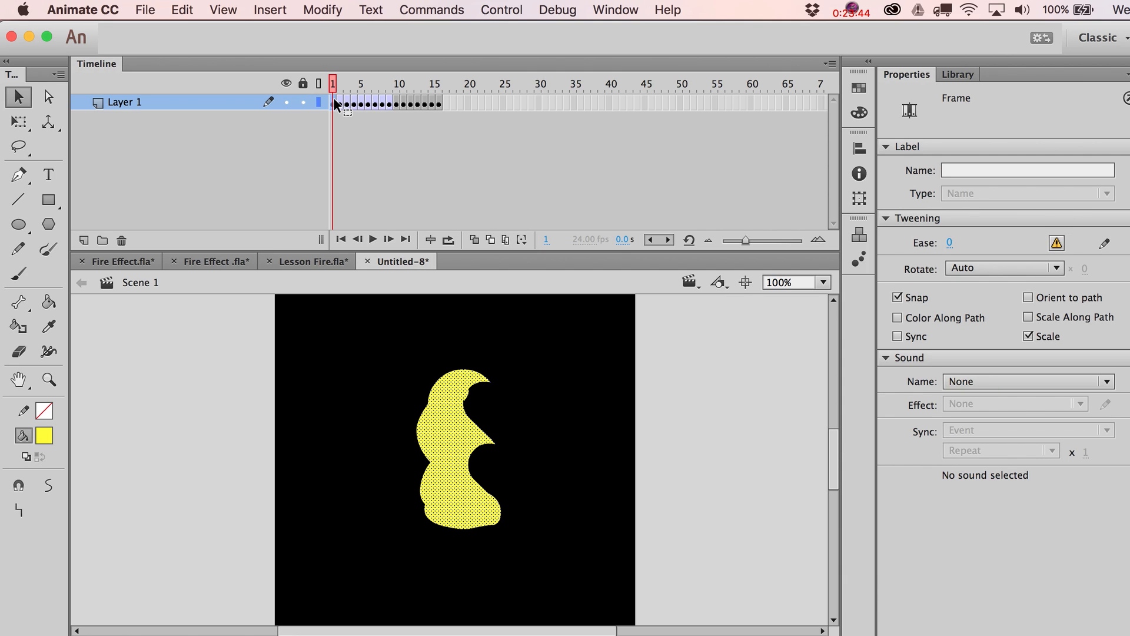
key("F8")
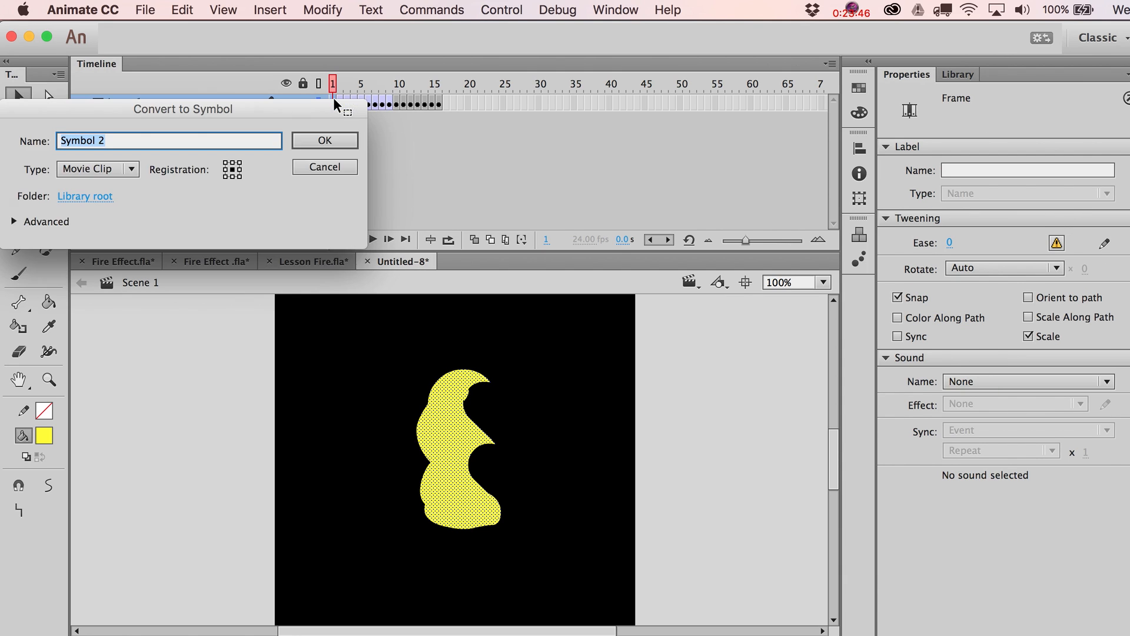
key("Return")
key("Return")
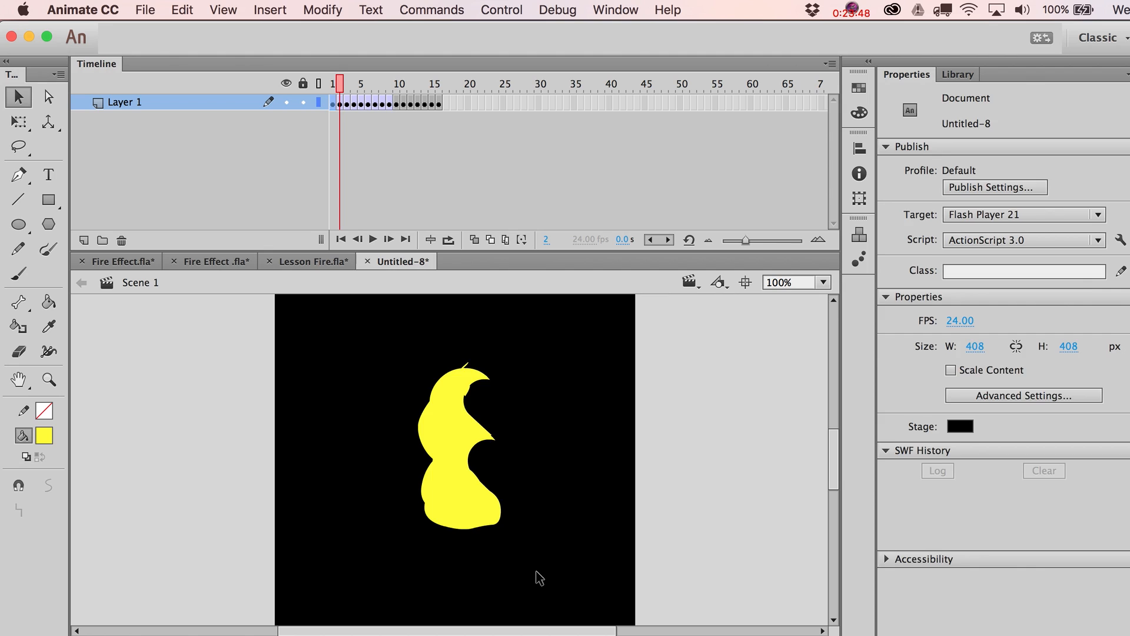
left_click_drag(539, 578, 347, 288)
key("F8")
key("Return")
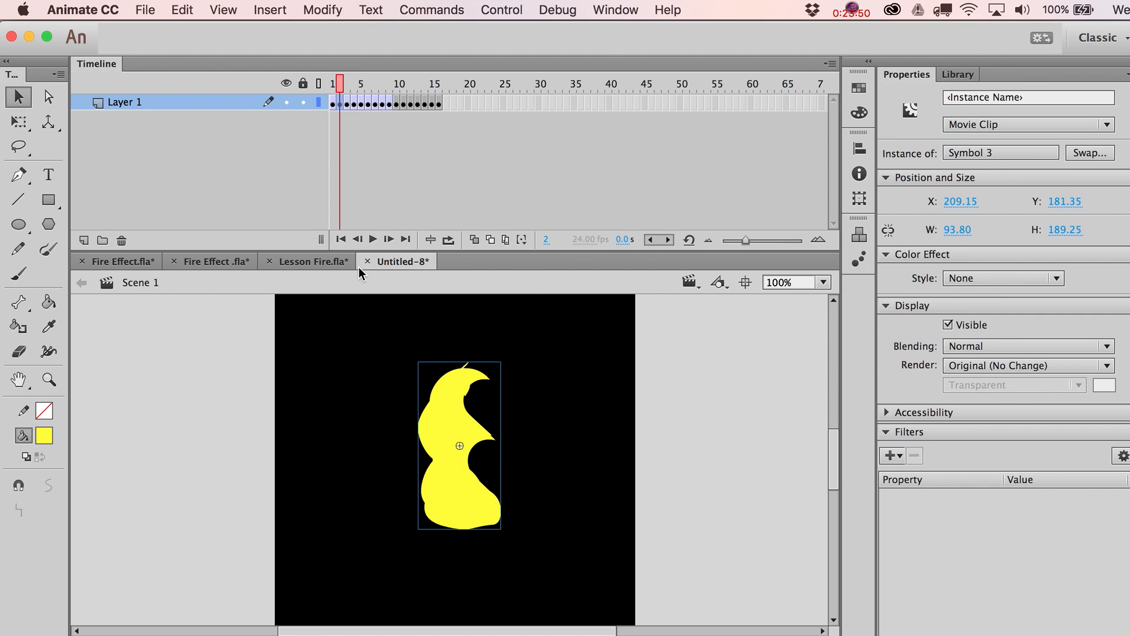
- Turn the full flame shapes on frames 3 and 4 into their own movie clip symbols
key("period")
left_click_drag(579, 601, 380, 285)
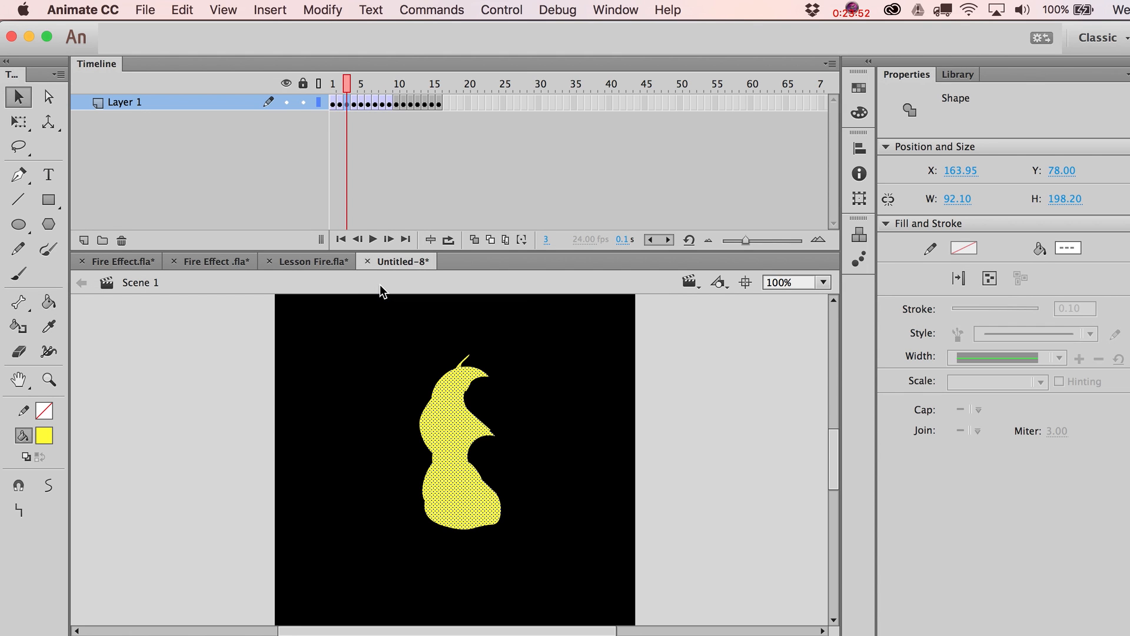
key("F8")
key("Return")
key("period")
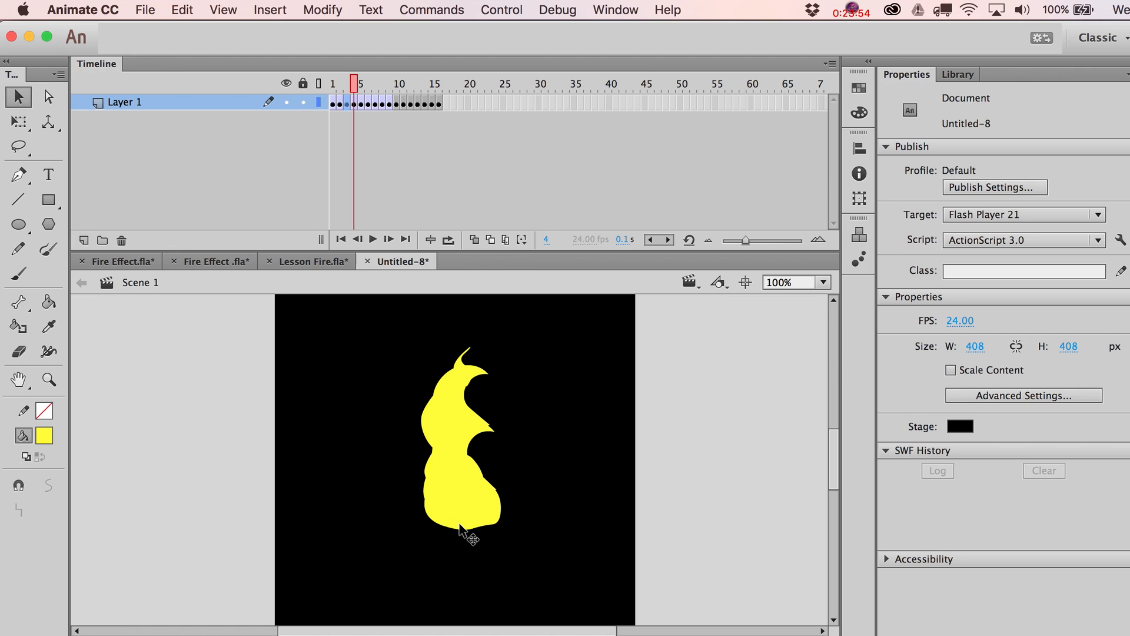
left_click_drag(512, 550, 384, 287)
key("F8")
key("Return")
- Select the entire flame on frames 5 and 6 and convert each one to a movie clip symbol
key("period")
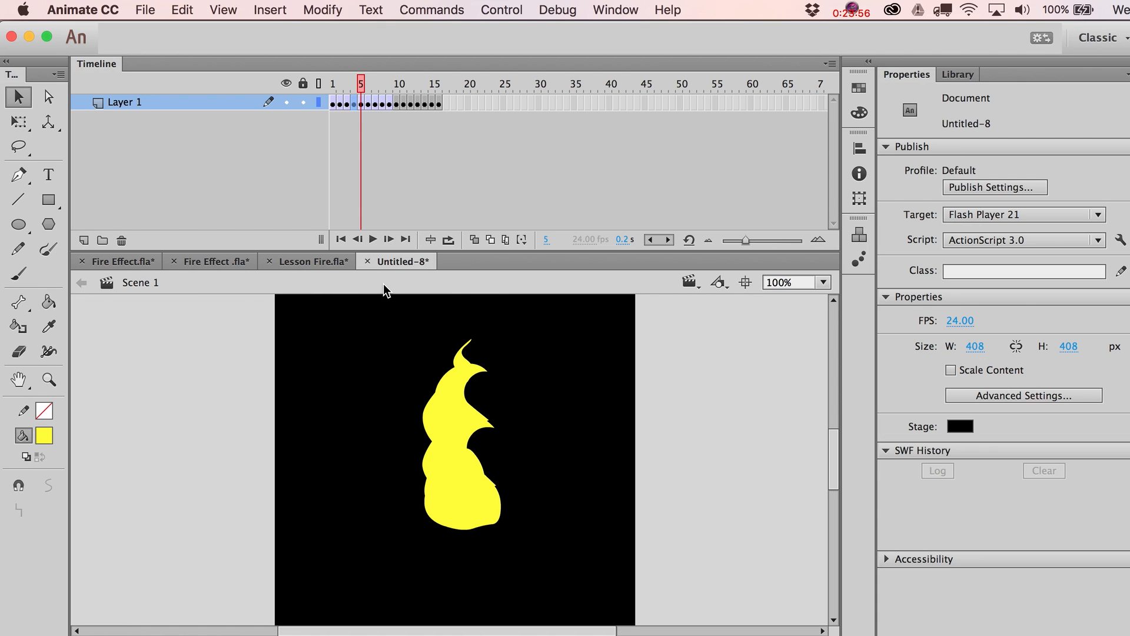
left_click_drag(550, 610, 431, 261)
left_click_drag(510, 513, 396, 275)
key("F8")
key("Return")
key("period")
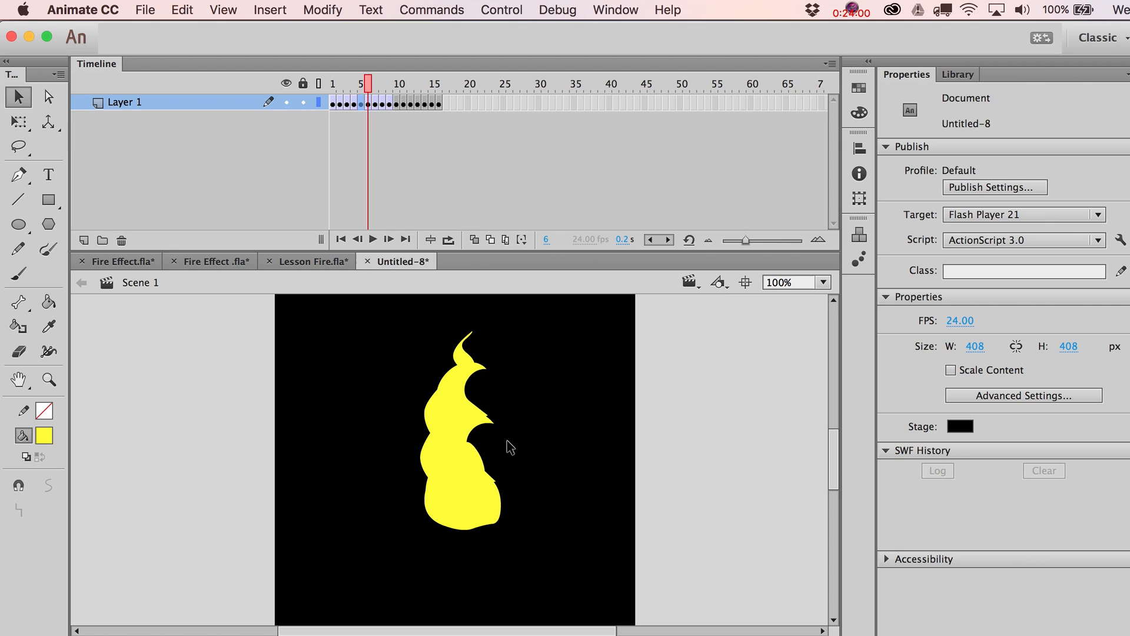
left_click_drag(513, 556, 380, 254)
key("F8")
key("Return")
- Convert the flames on frames 7 and 8 to separate movie clip symbols, keeping the default names
key("period")
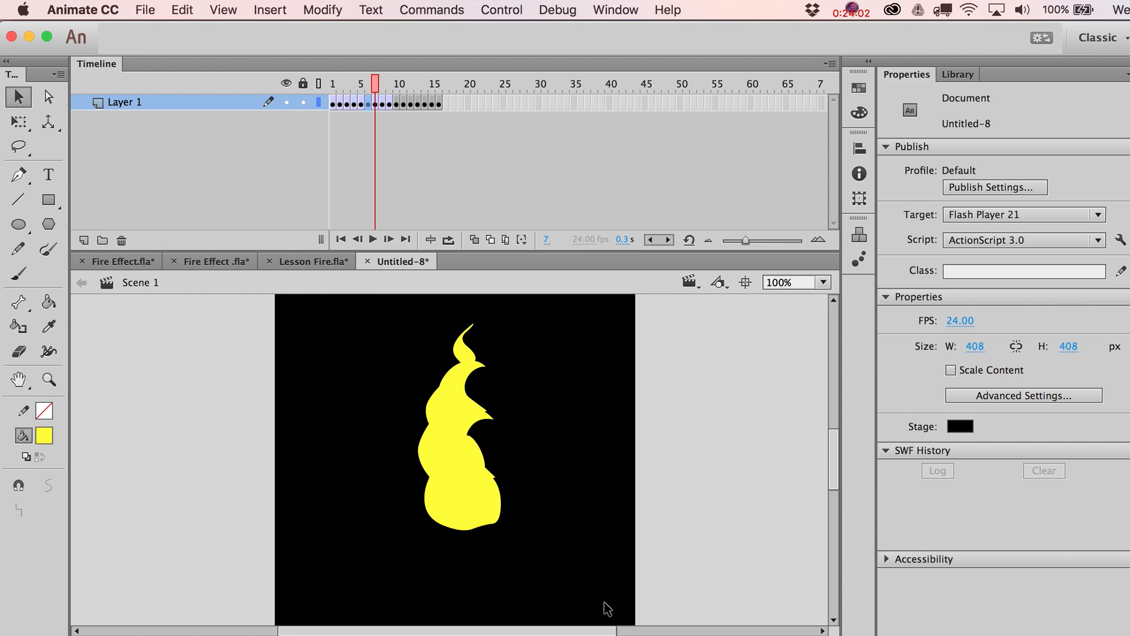
left_click_drag(573, 597, 393, 296)
key("F8")
key("Return")
key("period")
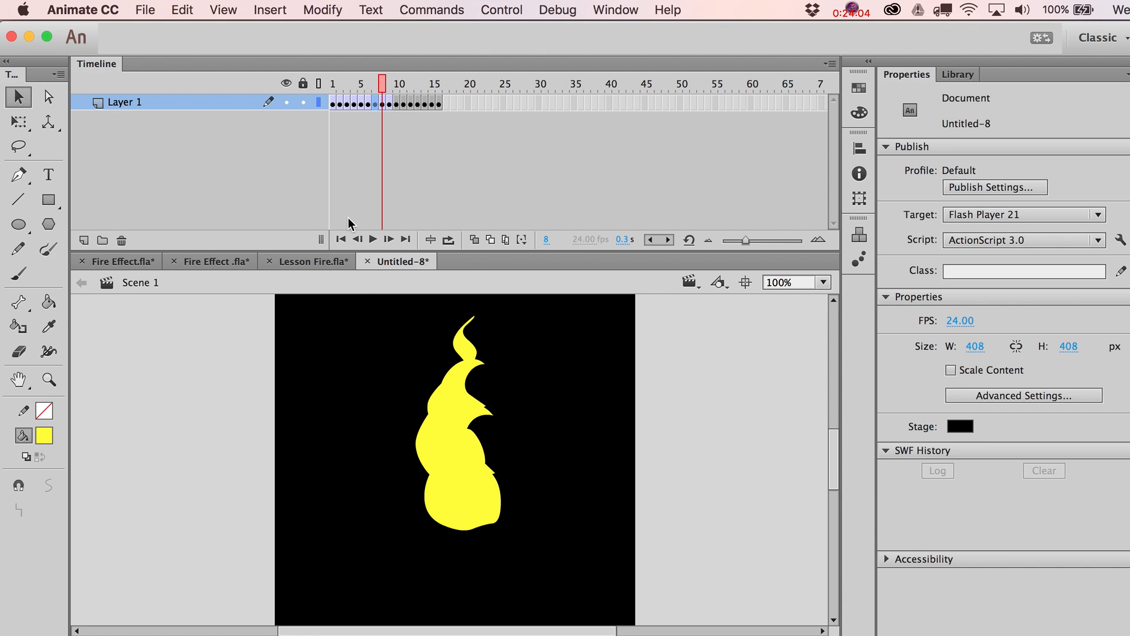
left_click_drag(531, 570, 347, 181)
key("F8")
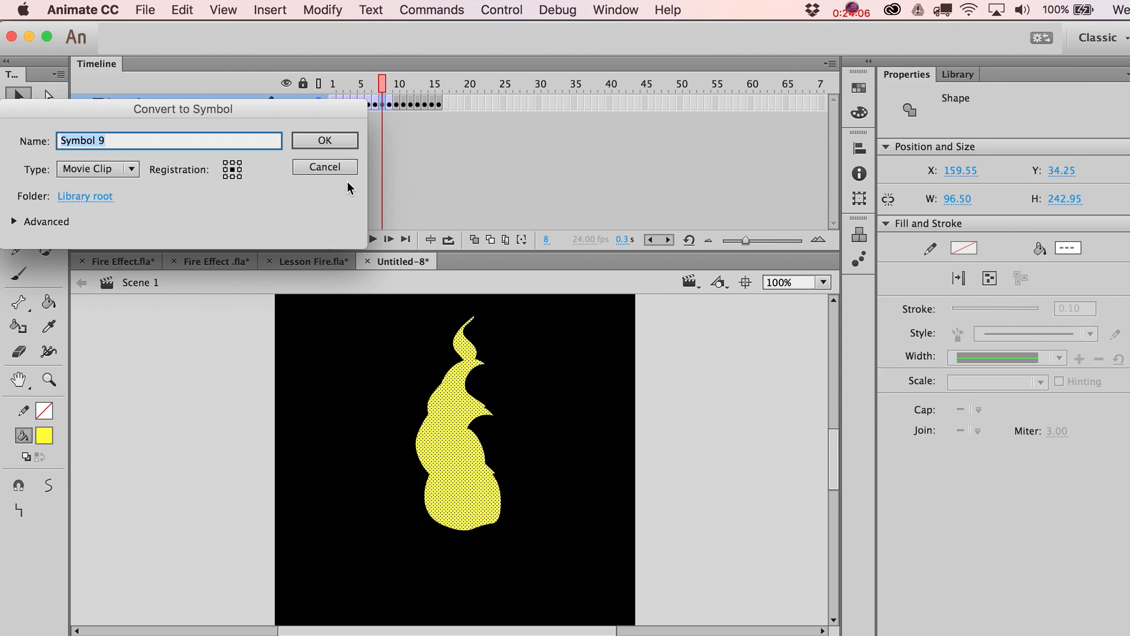
key("Return")
- Make a separate movie clip symbol from the complete flame on frame 9 and on frame 10
key("period")
left_click_drag(531, 574, 359, 242)
key("F8")
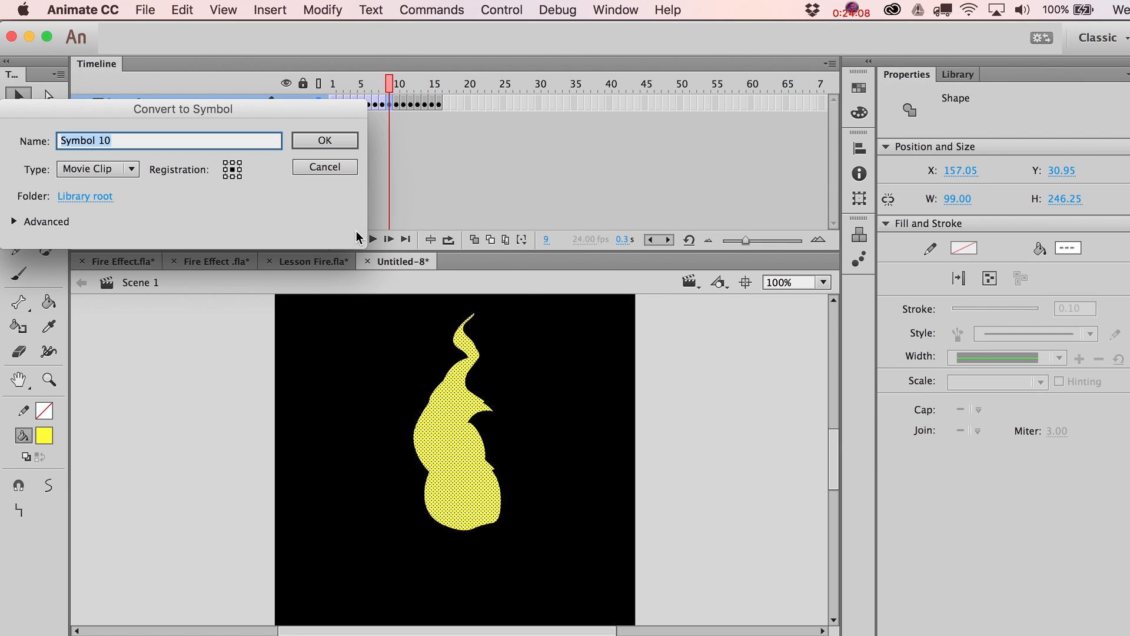
key("Return")
key("period")
left_click_drag(558, 553, 284, 112)
key("F8")
key("Return")
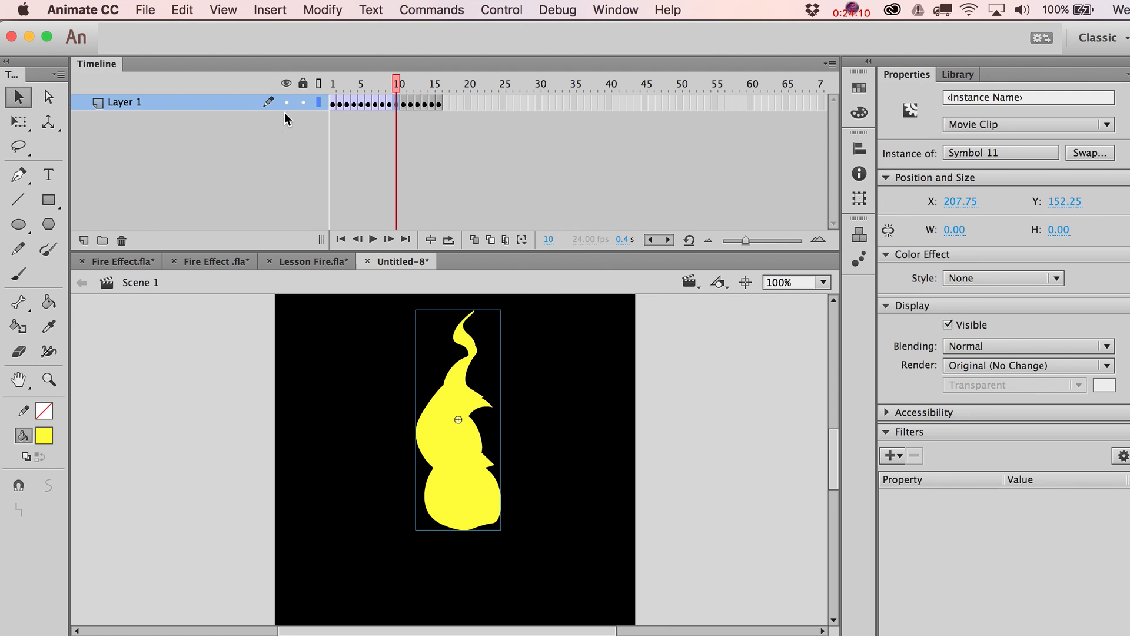
- Convert all flame shapes on frame 11 and on frame 12 into one movie clip symbol per frame
key("period")
left_click_drag(527, 566, 323, 176)
key("F8")
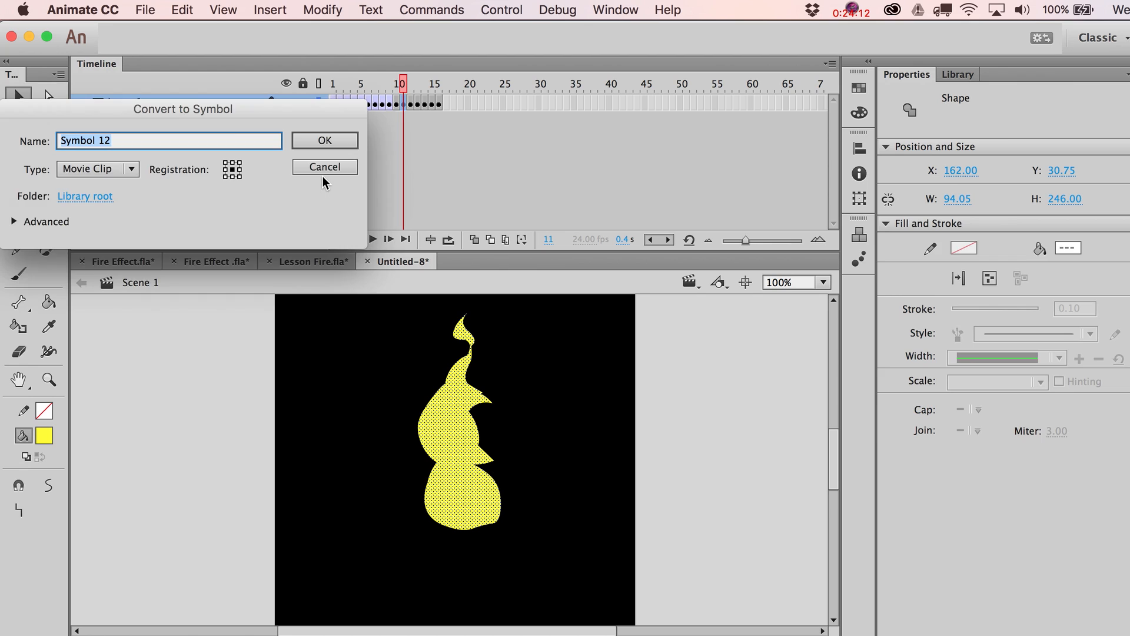
key("Return")
key("period")
left_click_drag(530, 581, 346, 190)
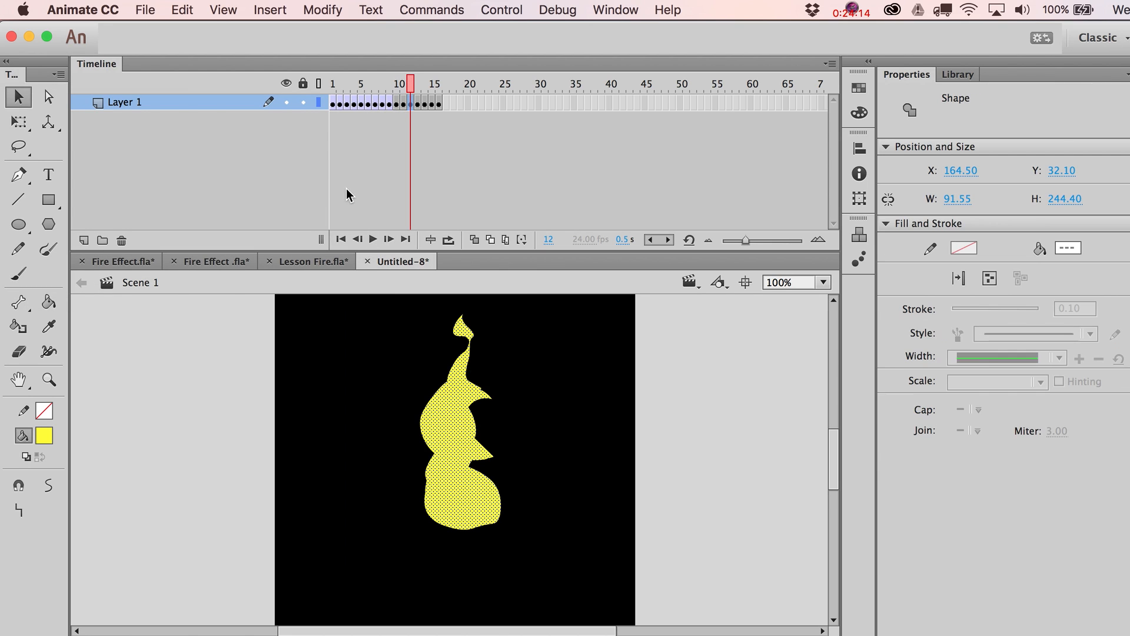
key("F8")
key("Return")
- Turn the flames on frames 13 and 14, including their detached tips, into one movie clip symbol per frame
key("period")
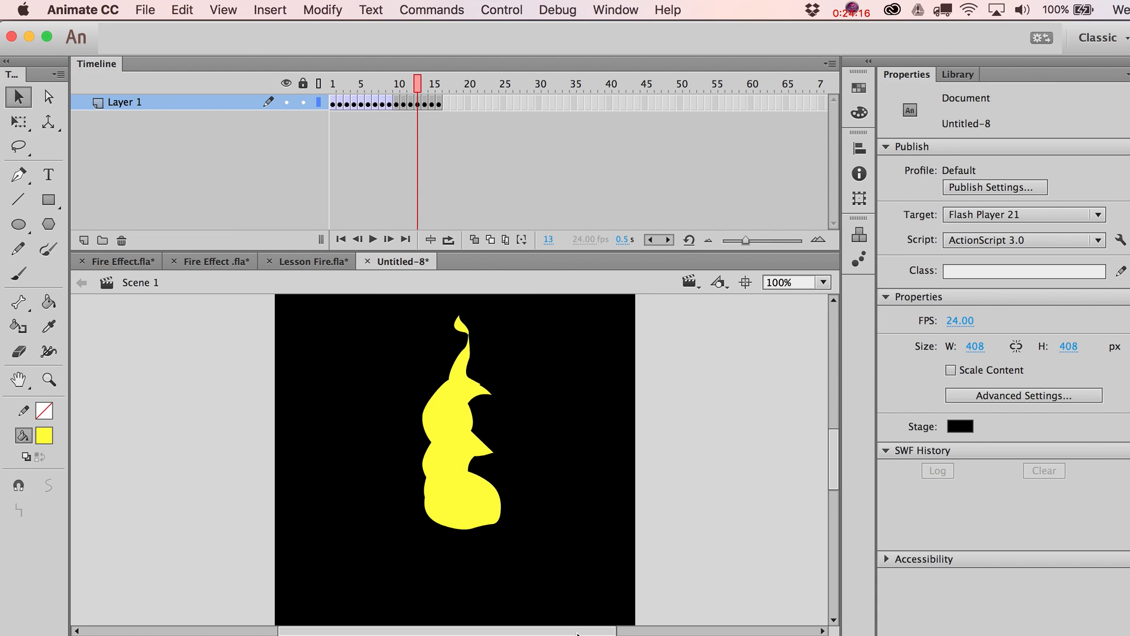
left_click_drag(556, 586, 331, 120)
key("F8")
key("Return")
key("period")
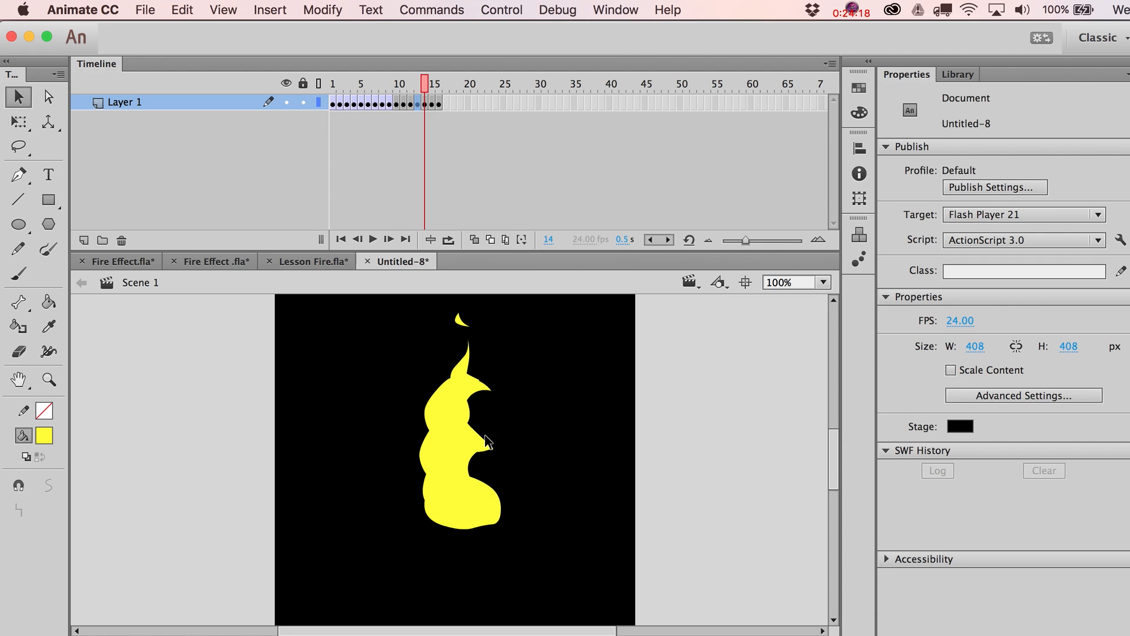
left_click_drag(521, 564, 315, 142)
key("F8")
key("Return")
- Convert the flames with their detached tips on frames 15 and 16 to movie clip symbols, one per frame
key("period")
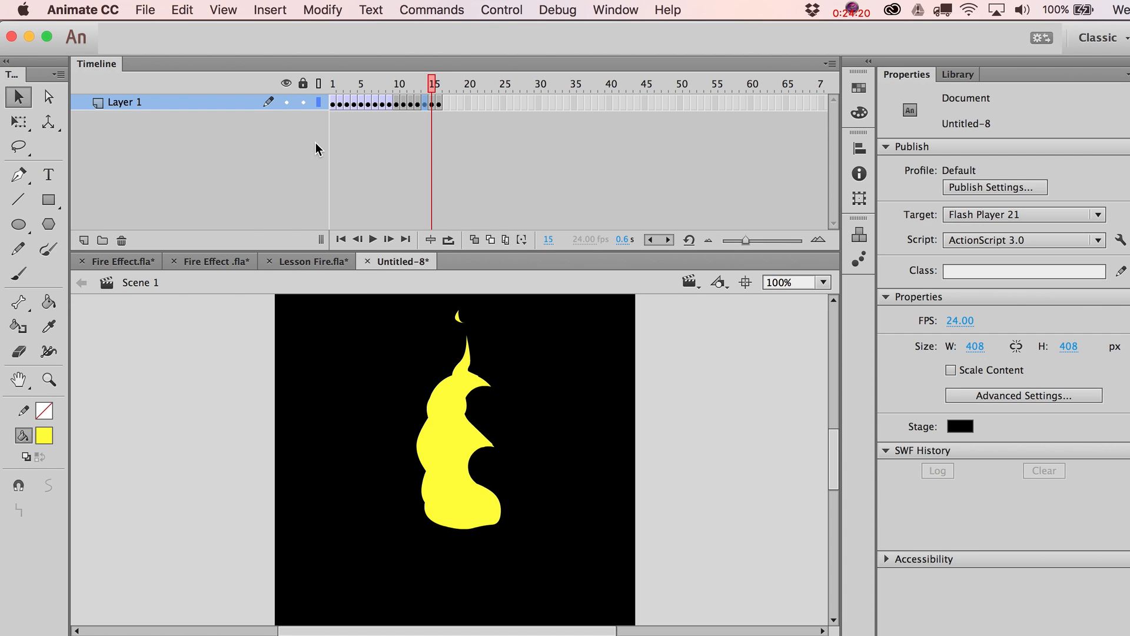
left_click_drag(548, 574, 316, 104)
key("F8")
key("Return")
key("period")
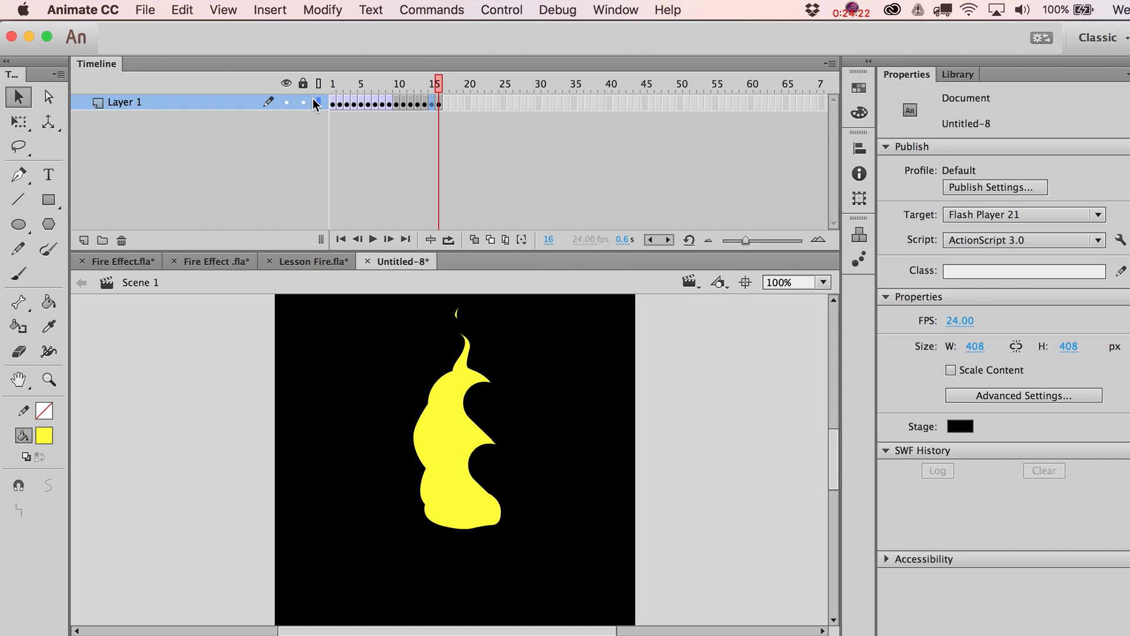
left_click_drag(530, 552, 352, 214)
key("F8")
key("Return")
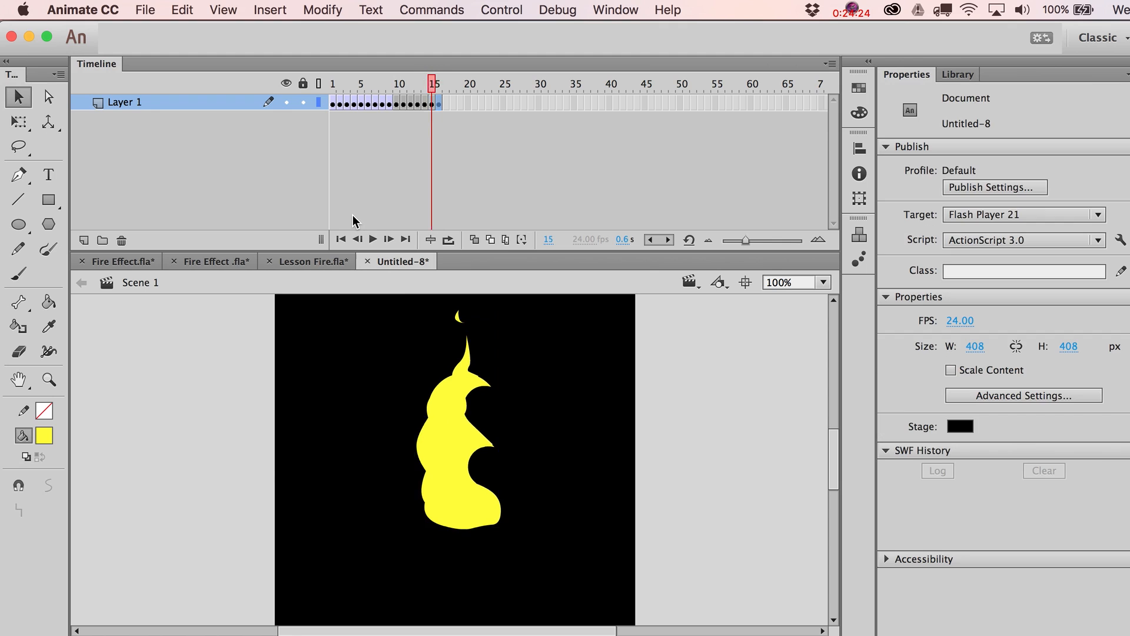
- Step back and forth through the frames to examine how the flame's outline changes around frames 8 to 12
key("comma")
key("comma")
key("comma")
key("comma")
key("comma")
key("comma")
key("comma")
key("comma")
key("period")
key("period")
key("period")
key("period")
key("period")
key("period")
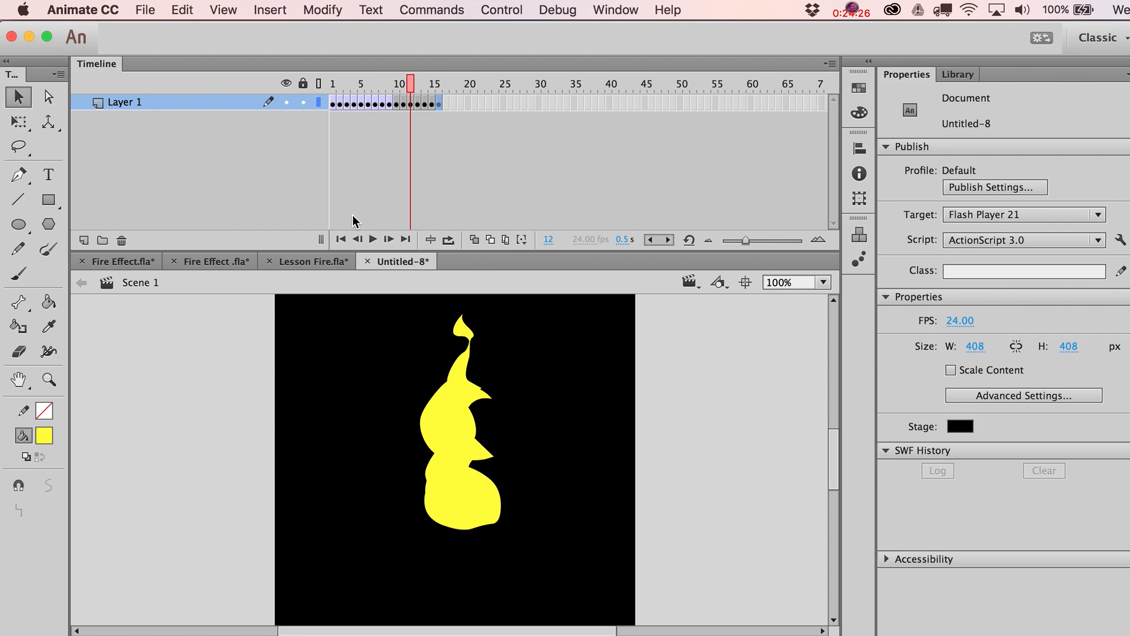
key("comma")
key("comma")
key("comma")
key("comma")
key("comma")
key("comma")
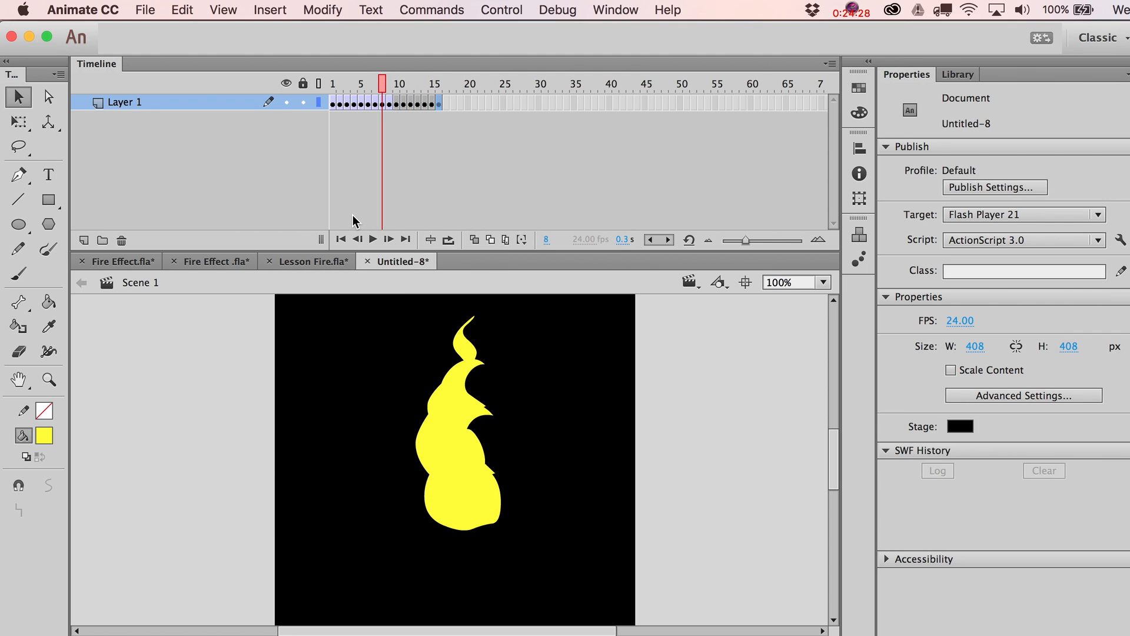
key("period")
key("period")
key("period")
key("period")
key("comma")
key("comma")
key("comma")
key("period")
key("period")
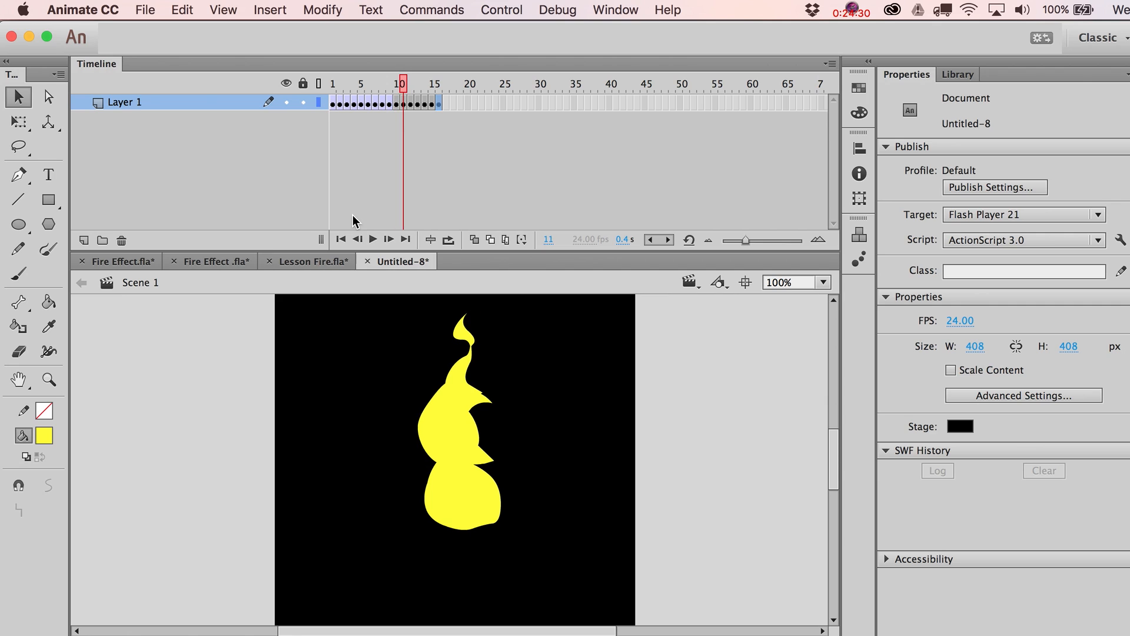
- Open the flame symbol on frame 11 and examine which parts of its fill are separate pieces
double_click(487, 466)
left_click(487, 466)
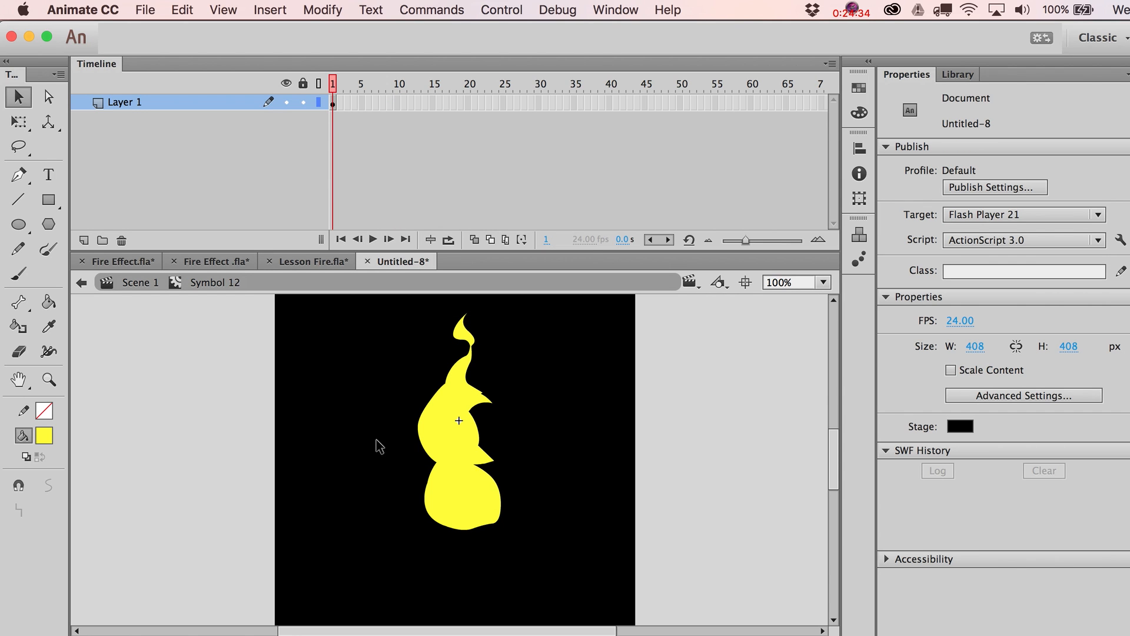
left_click(492, 466)
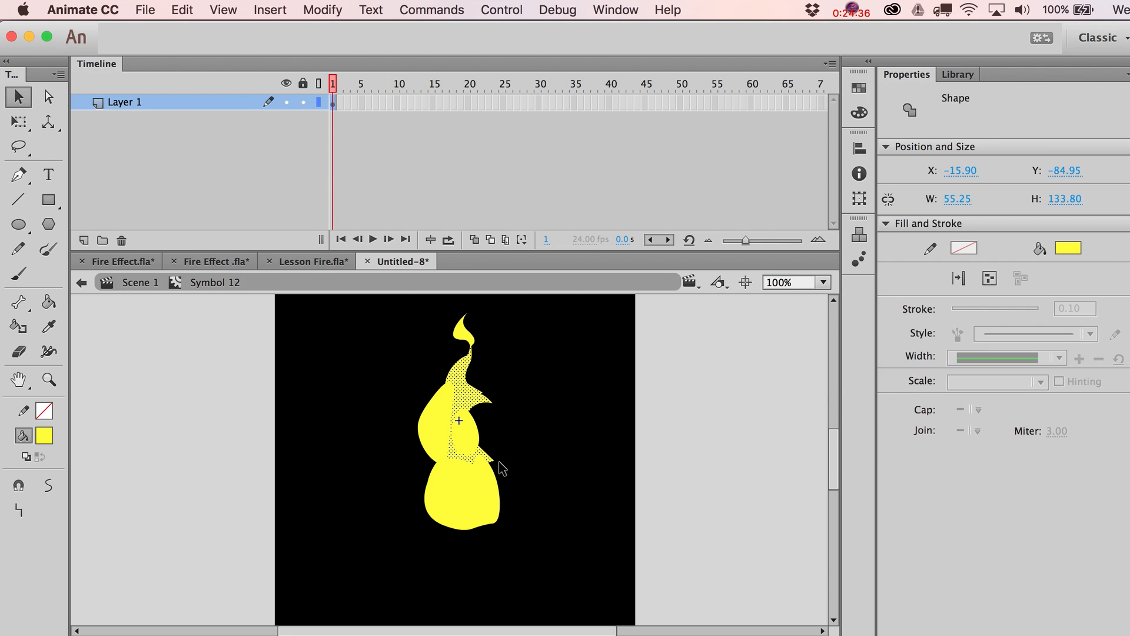
left_click(540, 500)
left_click(449, 442)
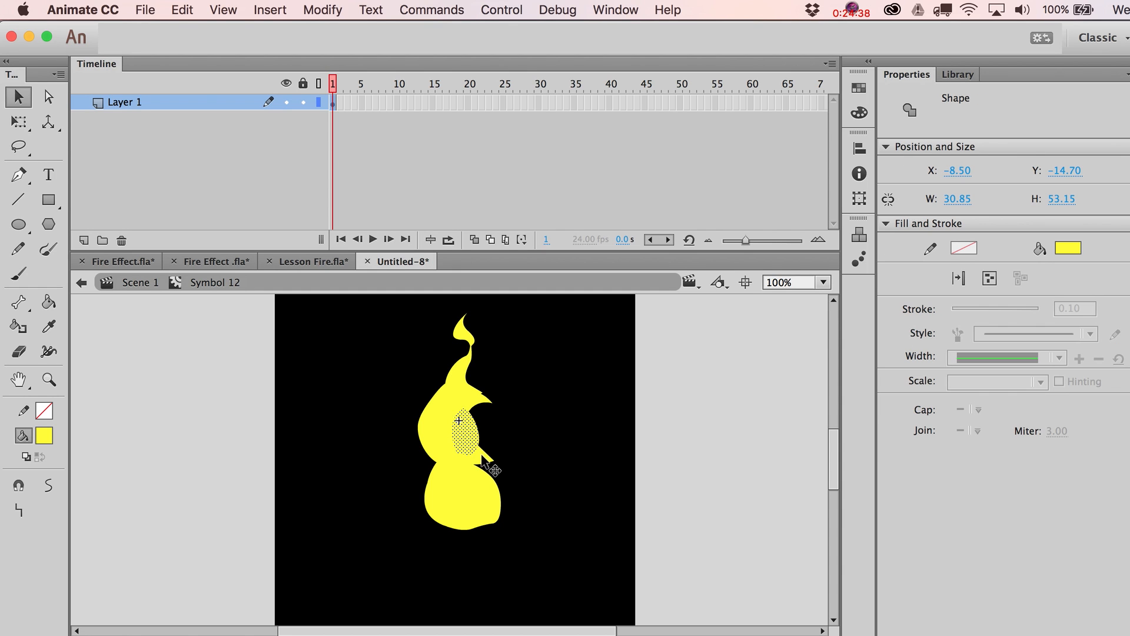
left_click(469, 356)
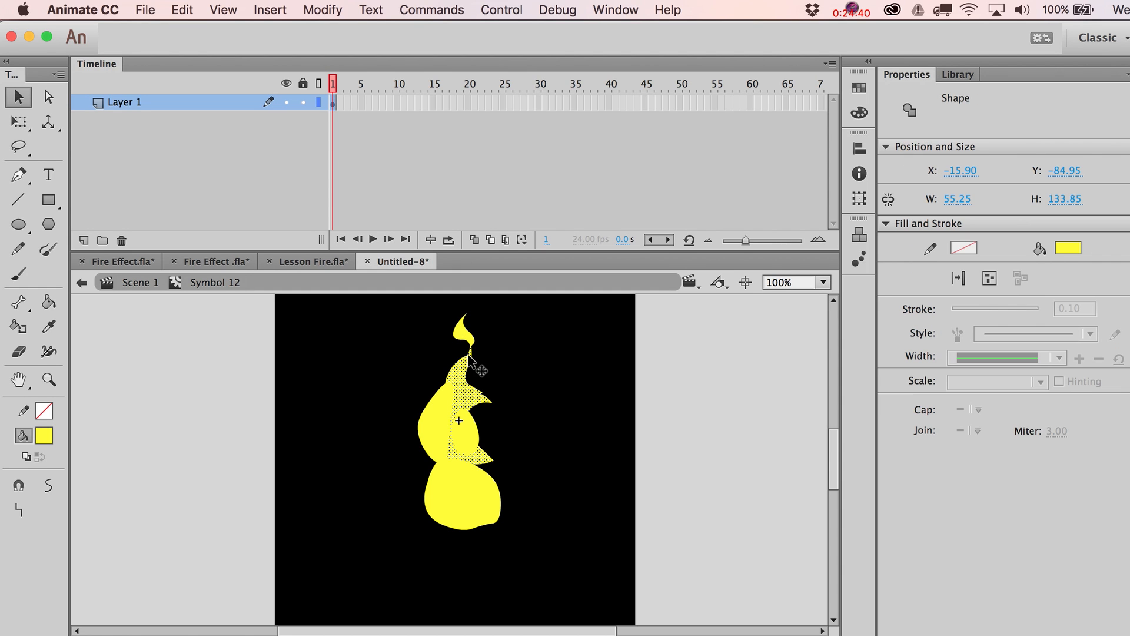
left_click(451, 413)
- Recolor all shapes inside the frame 11 flame symbol with one uniform yellow fill and return to the main scene
key("super+a")
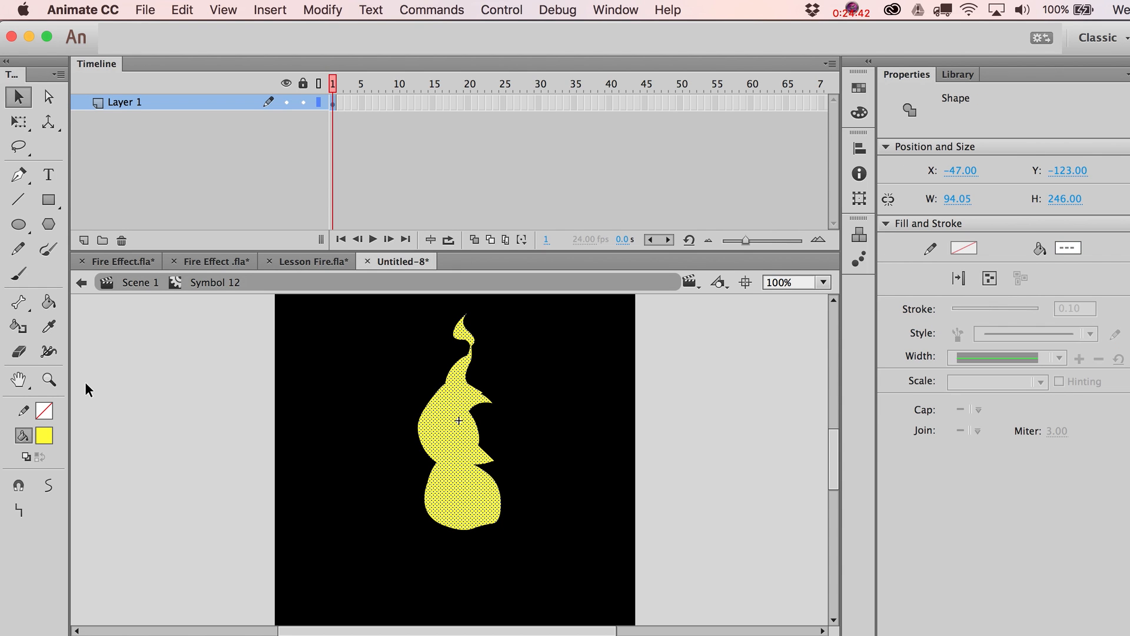
left_click(42, 440)
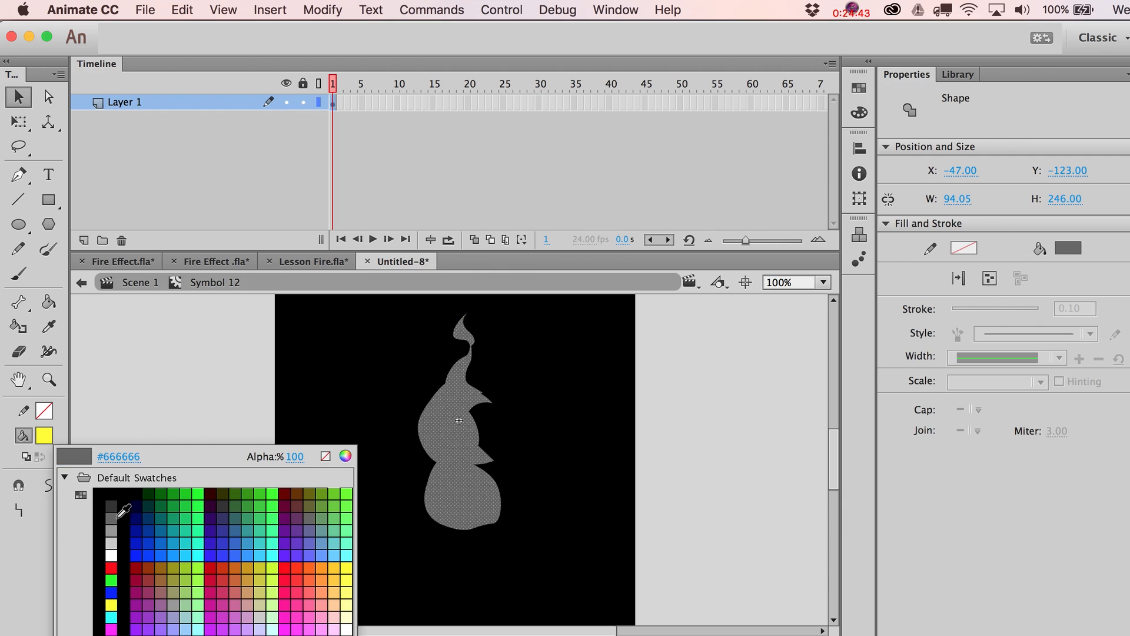
left_click(353, 566)
left_click(391, 562)
key("super+a")
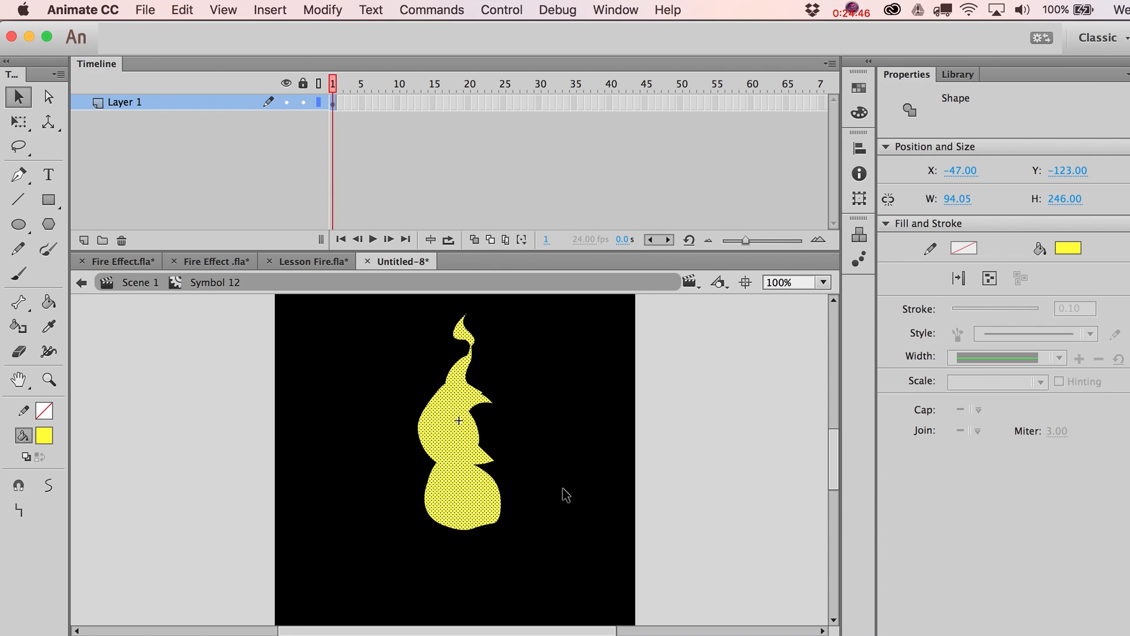
double_click(257, 358)
key("super+shift+a")
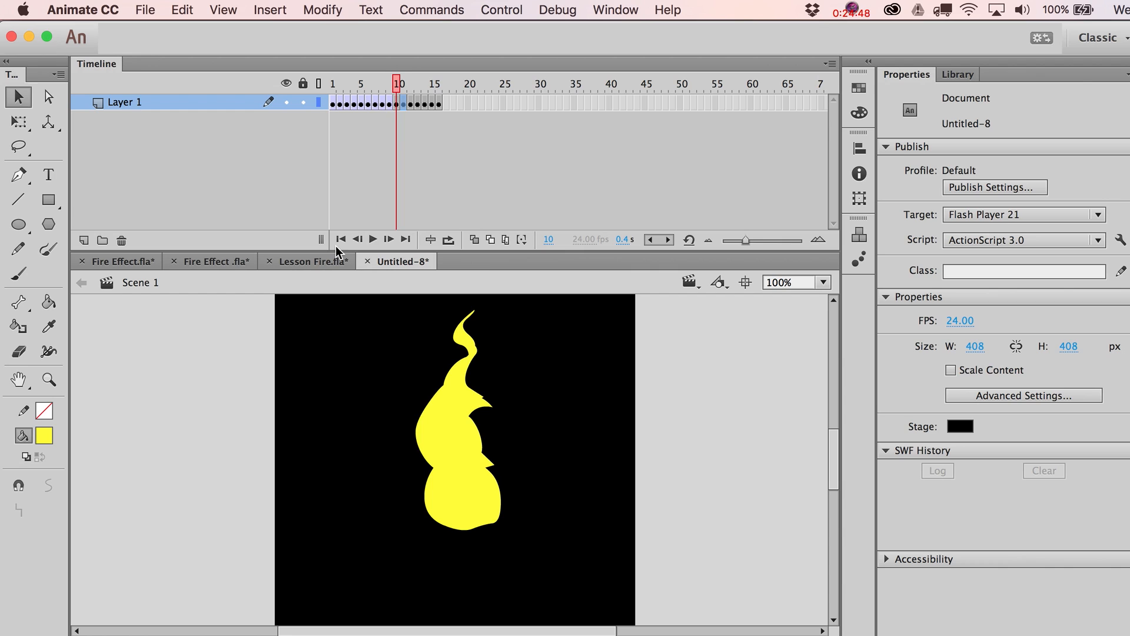
- Bend the underside of the lower right spike upward inside the flame symbol on frame 11, then return to Scene 1
key("period")
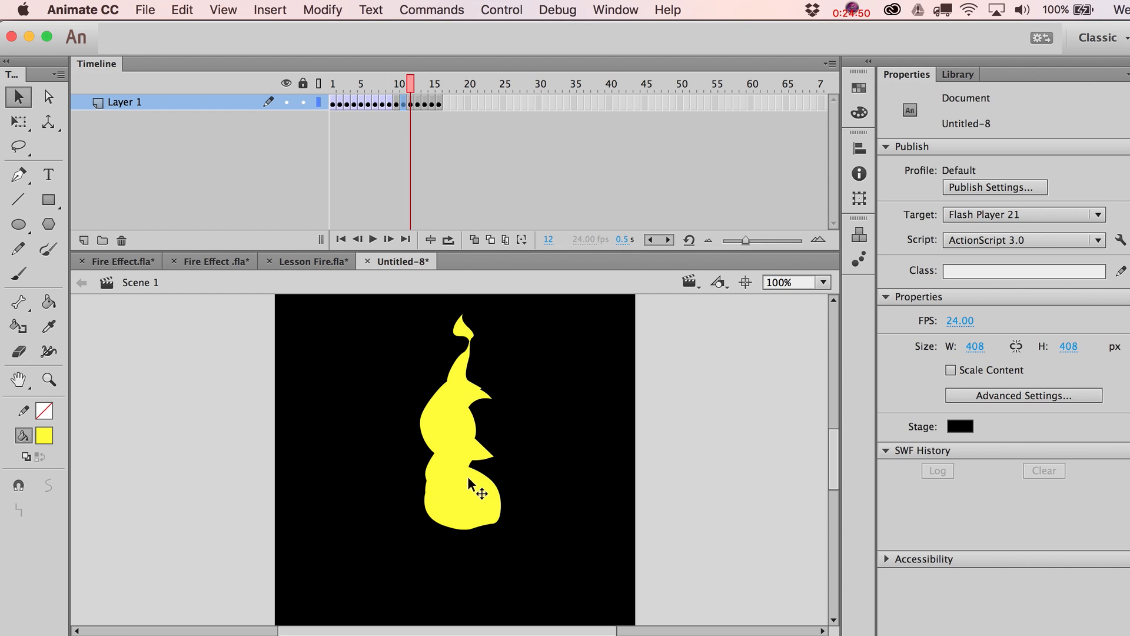
key("comma")
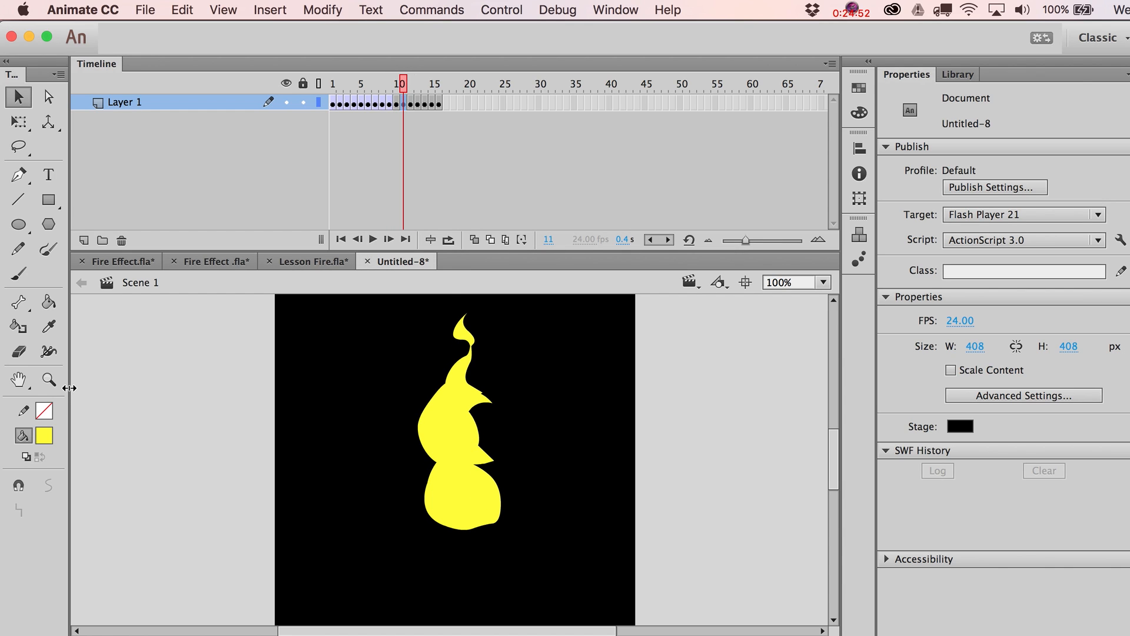
key("z")
left_click_drag(382, 414, 580, 539)
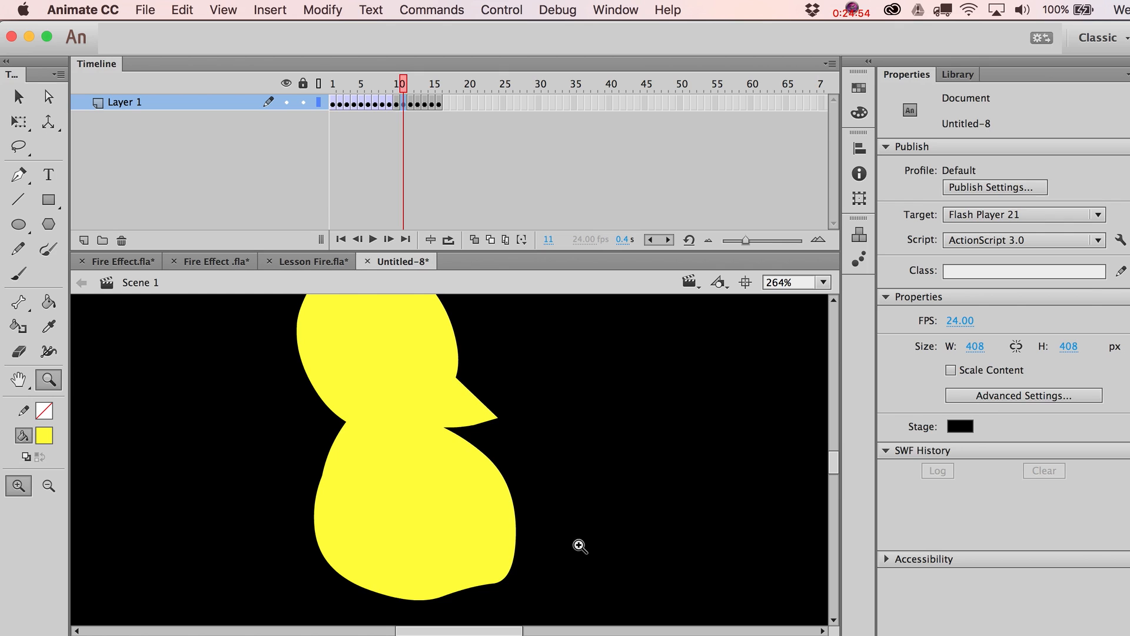
double_click(457, 399)
left_click(493, 417)
left_click(471, 431)
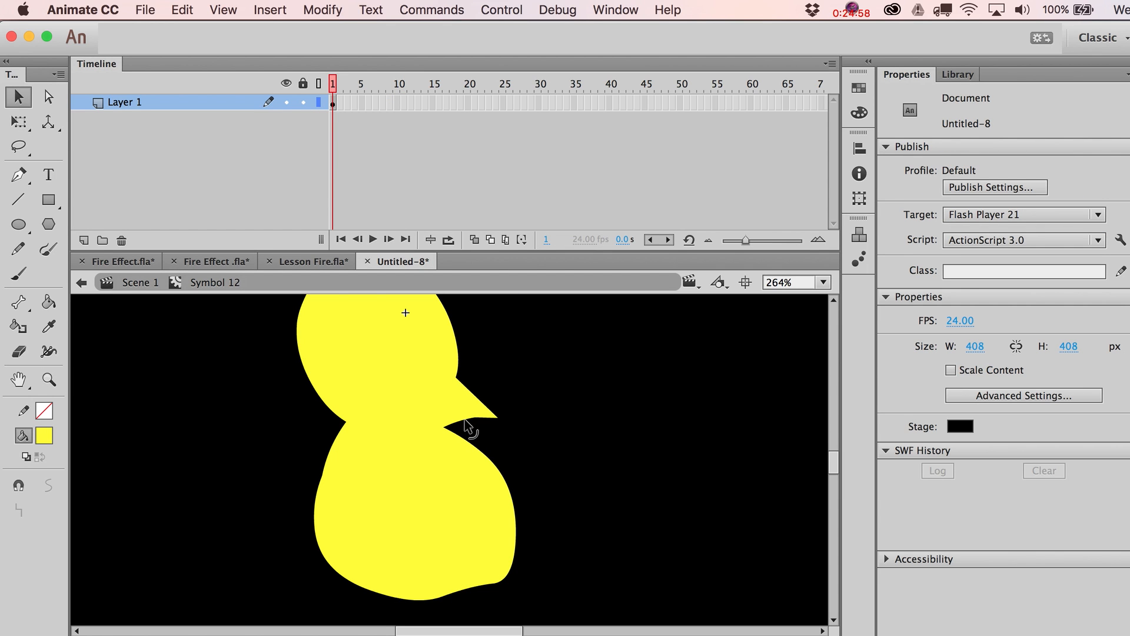
left_click(135, 282)
- Reshape the underside of the lower spike into a smooth concave curve inside the flame symbol on frame 12
left_click(500, 417)
double_click(483, 408)
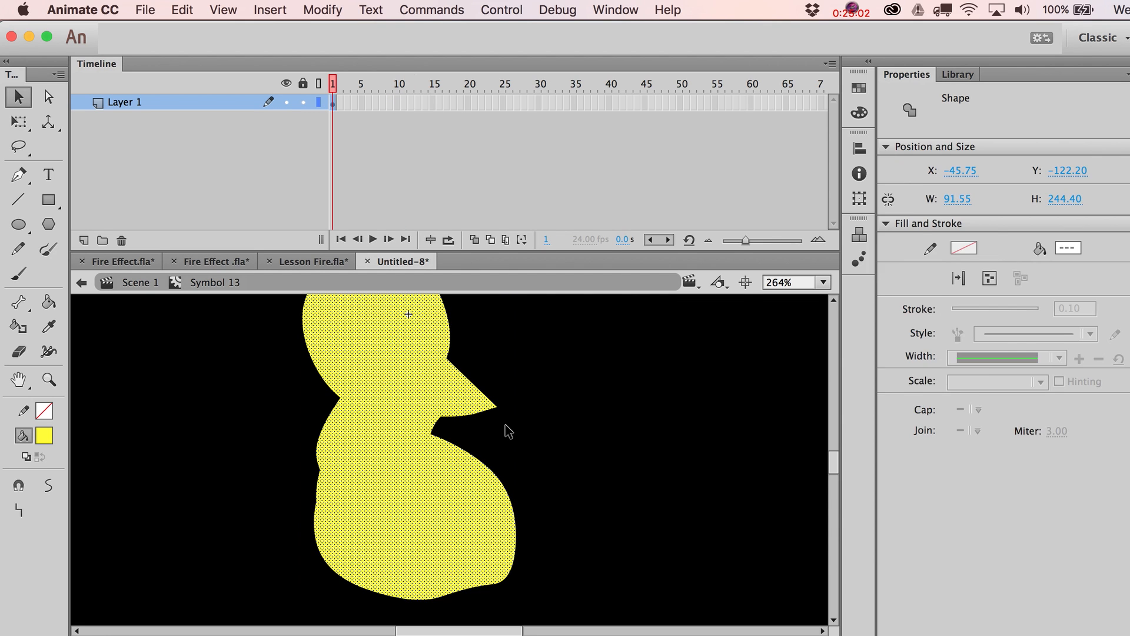
left_click(458, 419)
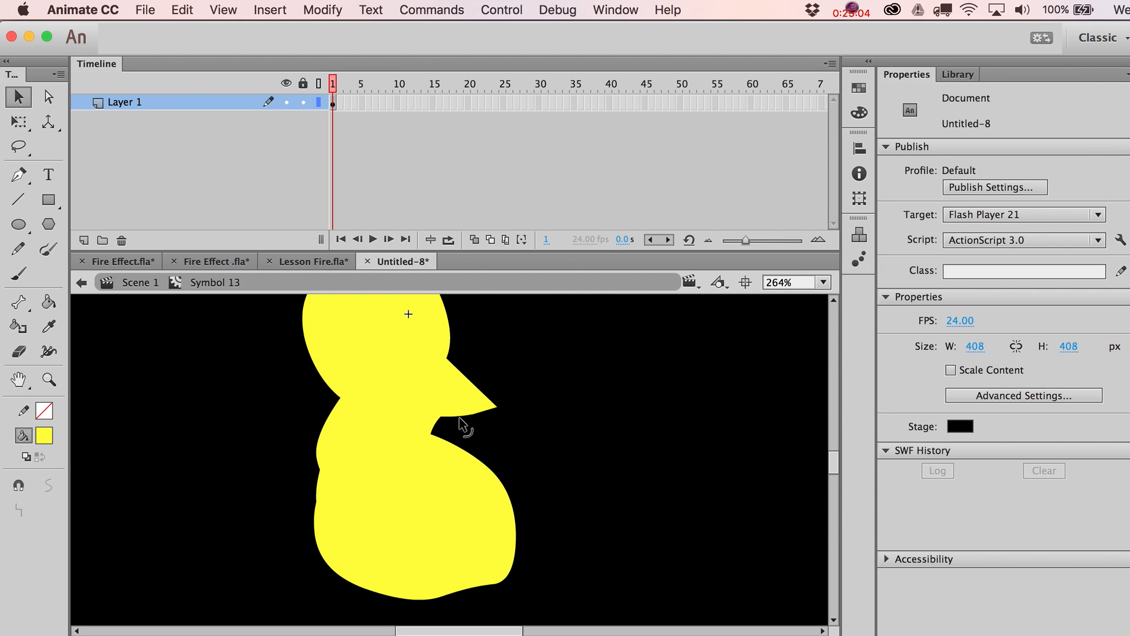
left_click_drag(459, 419, 498, 406)
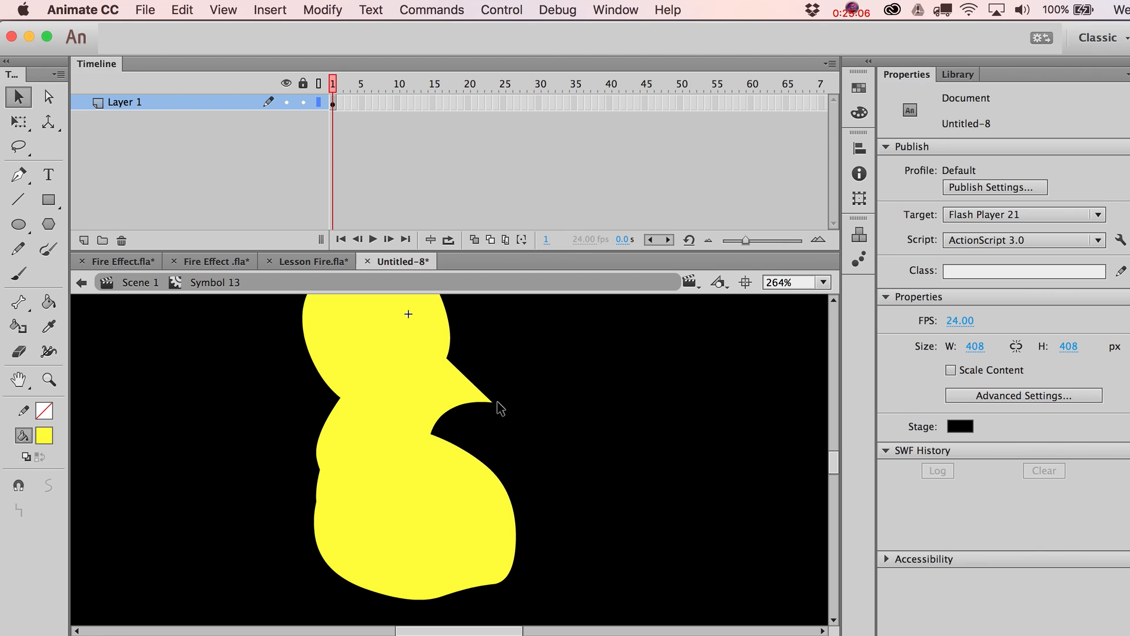
double_click(562, 425)
left_click(565, 427)
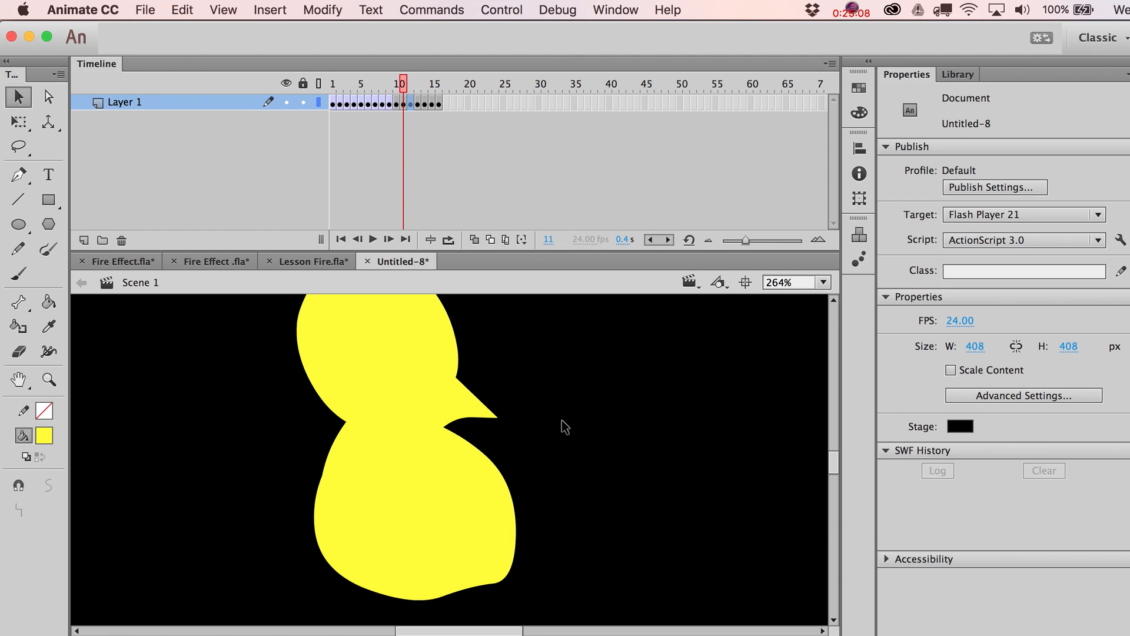
- Compare the neighbouring frames and curve the underside of the lower spike inward inside the frame 13 flame symbol
key("period")
key("period")
key("period")
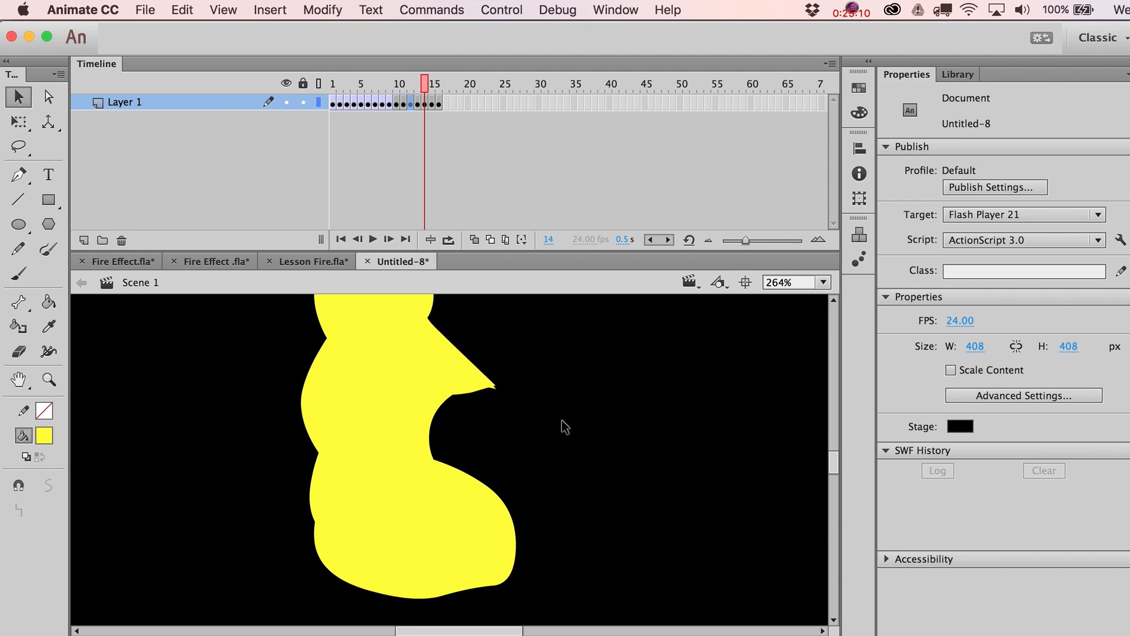
key("comma")
key("comma")
key("period")
double_click(459, 404)
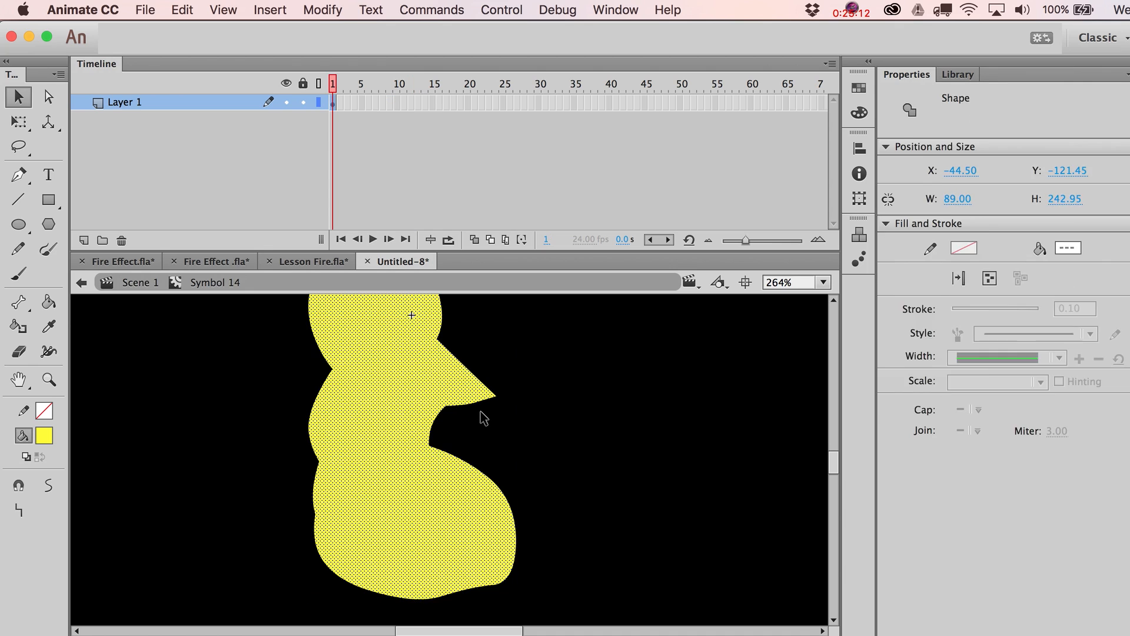
left_click(475, 413)
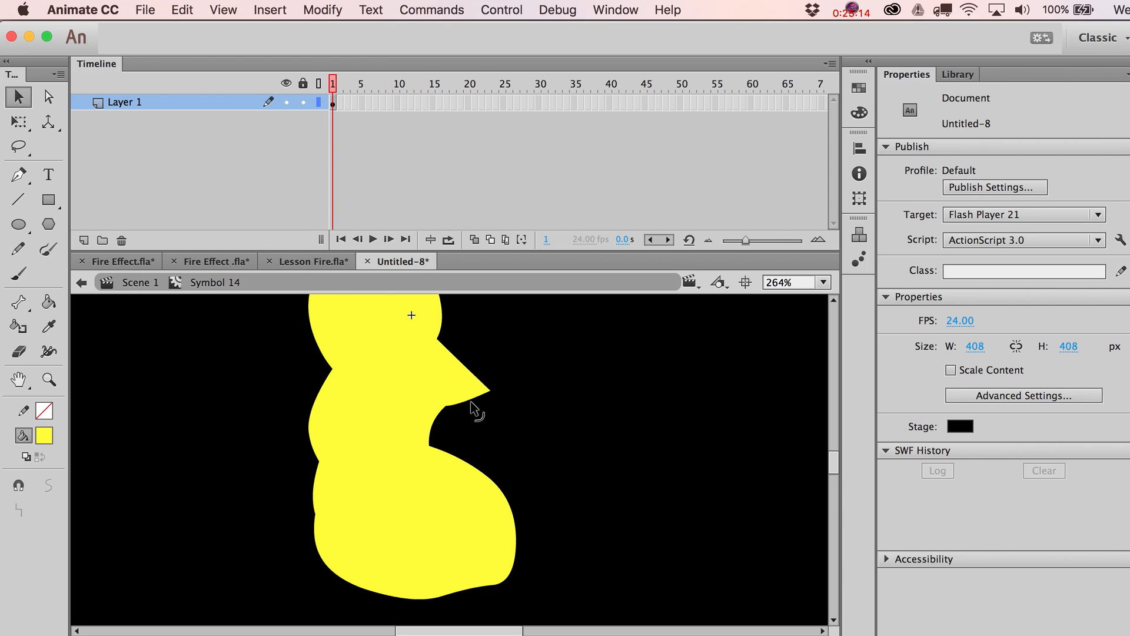
left_click_drag(474, 405, 474, 393)
double_click(540, 433)
- Clean up the jagged lower spike tip and smooth its underside curve inside the flame symbol on frame 14
key("period")
double_click(474, 386)
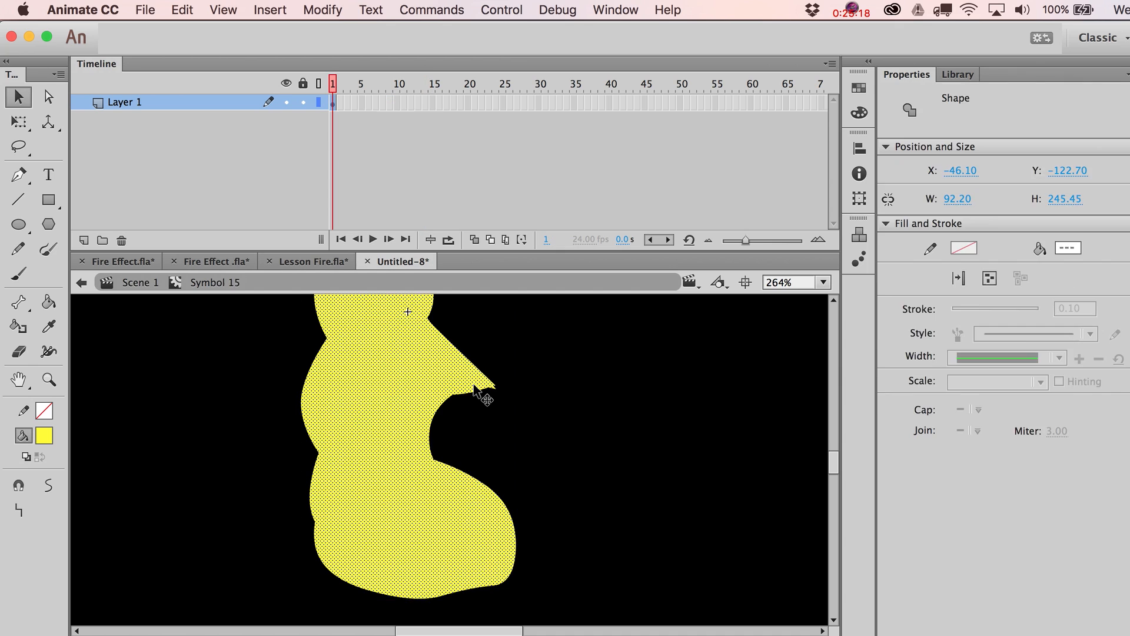
left_click(480, 403)
mouse_move(489, 387)
left_mouse_down()
mouse_move(500, 376)
mouse_move(476, 383)
left_mouse_up()
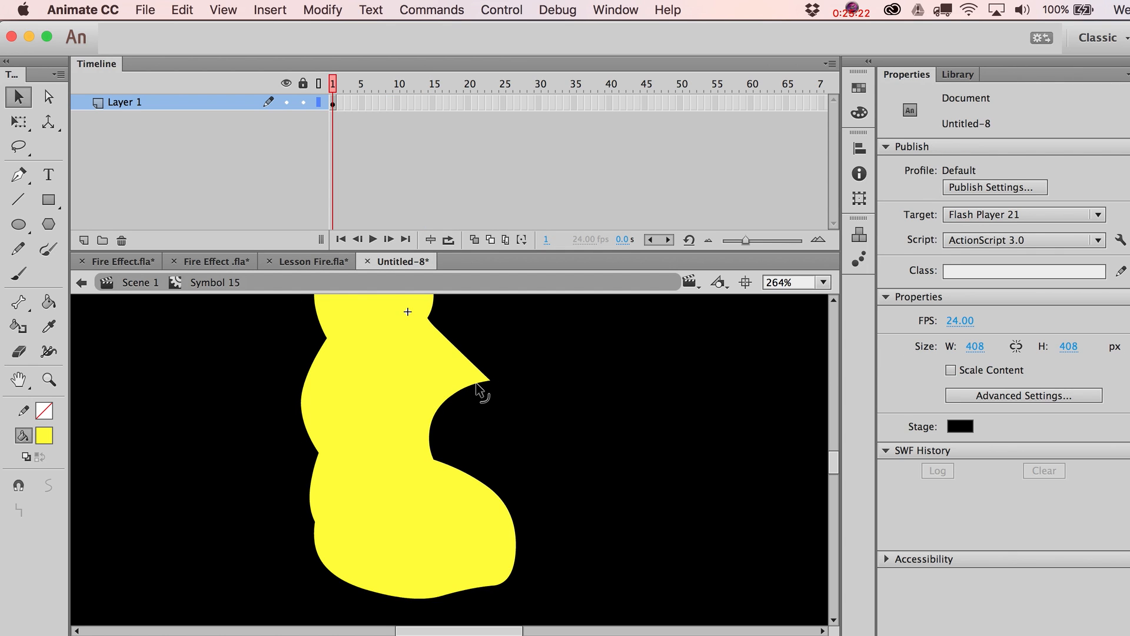
double_click(519, 409)
- Review the reshaped flame at 100% zoom frame by frame and test the movie to check the looping motion
key("super+1")
key("comma")
key("comma")
key("comma")
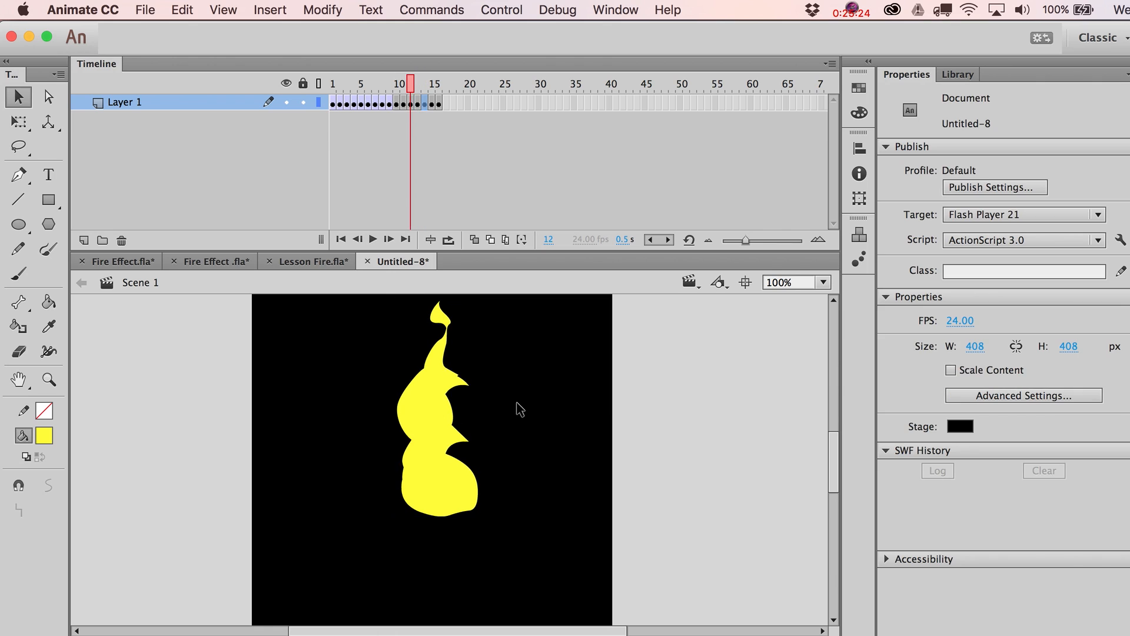
key("period")
key("period")
key("period")
key("period")
key("period")
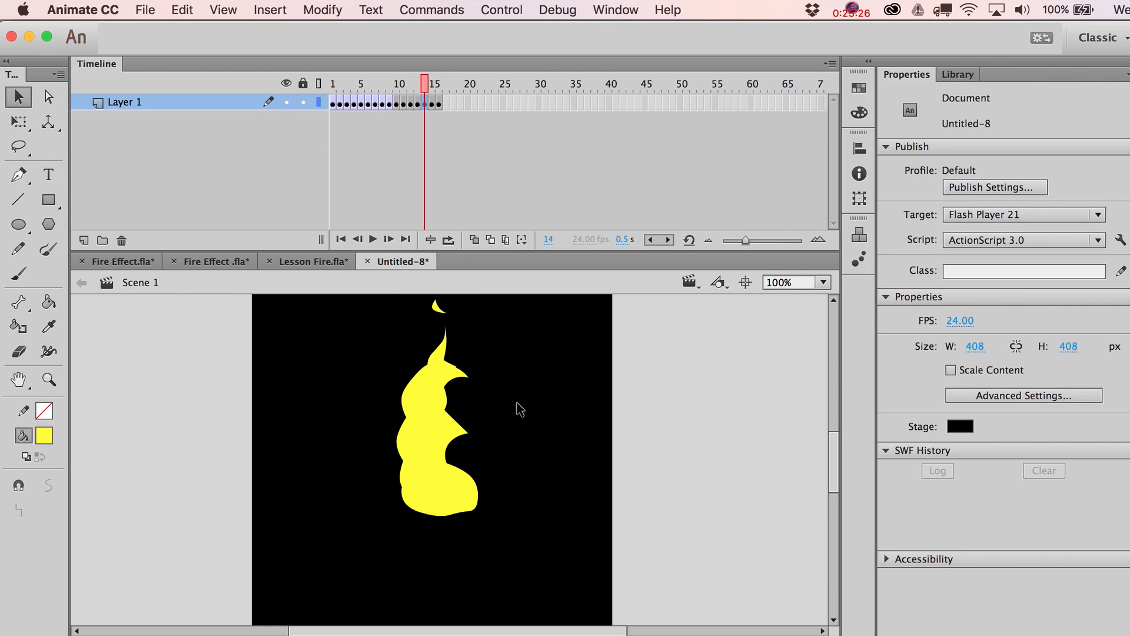
key("super+Return")
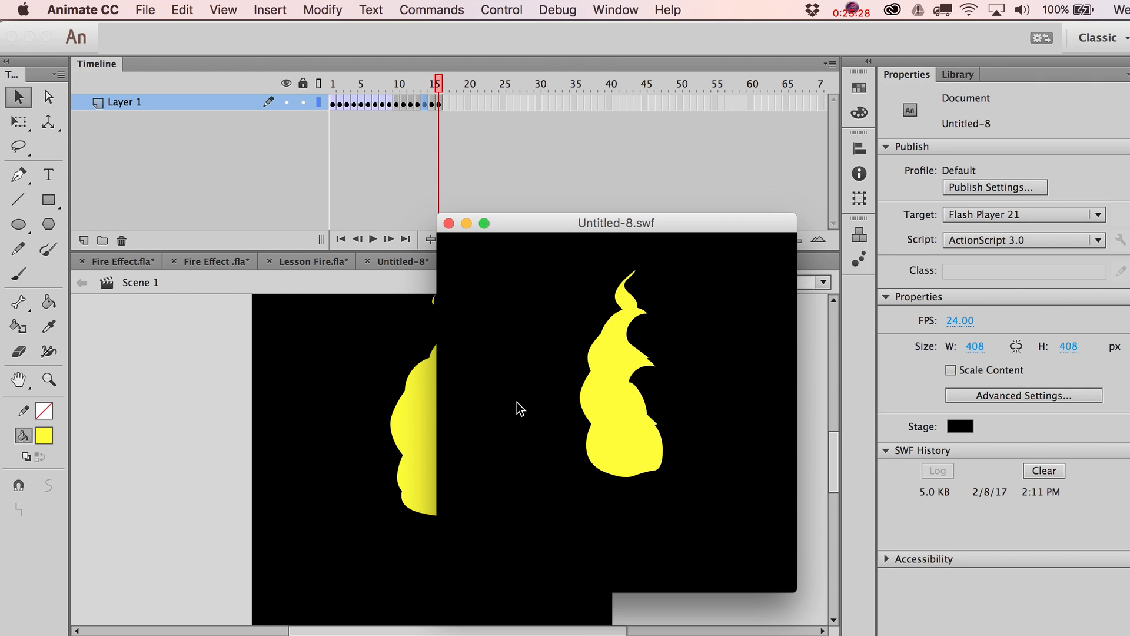
key("super+w")
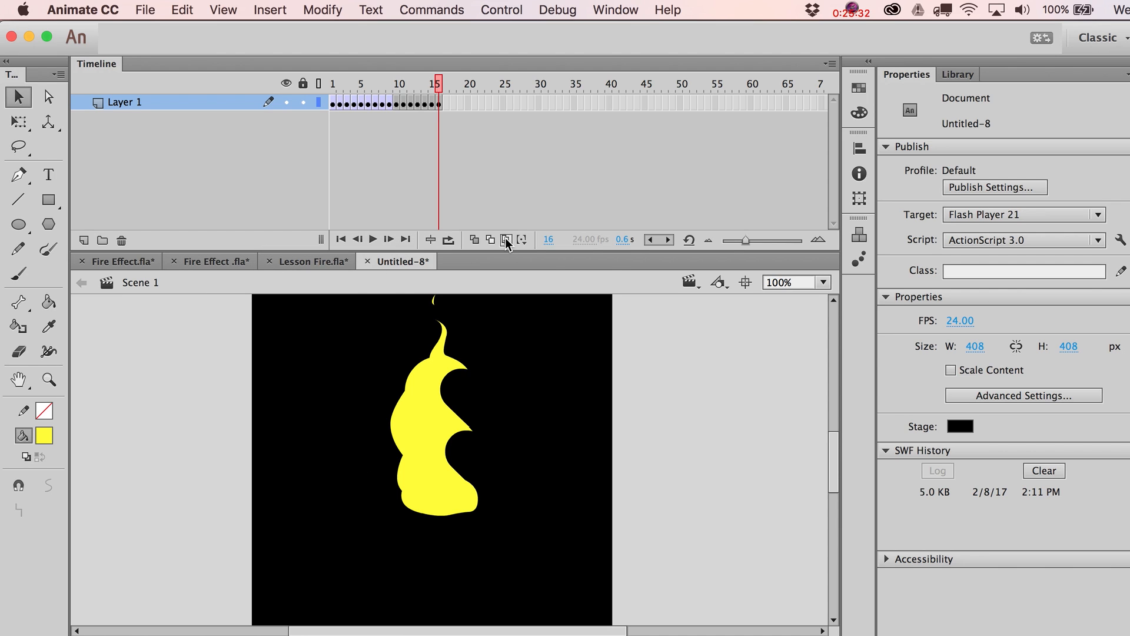
- Add a Glow filter to the flame movie clip on frame 9
left_click(333, 83)
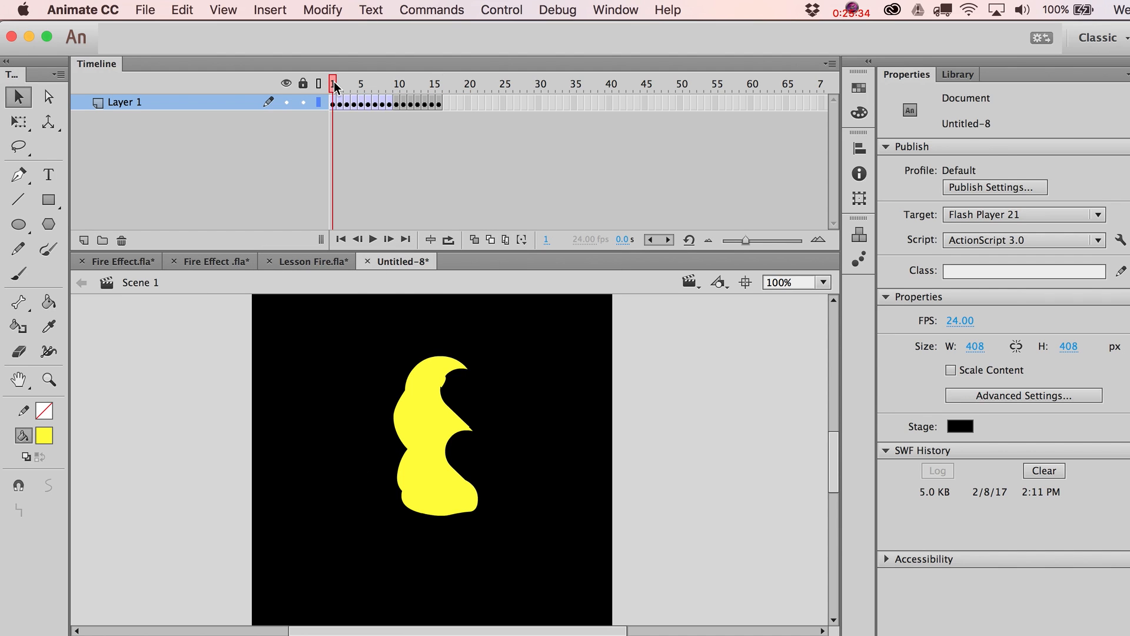
left_click(443, 453)
left_click_drag(387, 87, 392, 89)
left_click(426, 440)
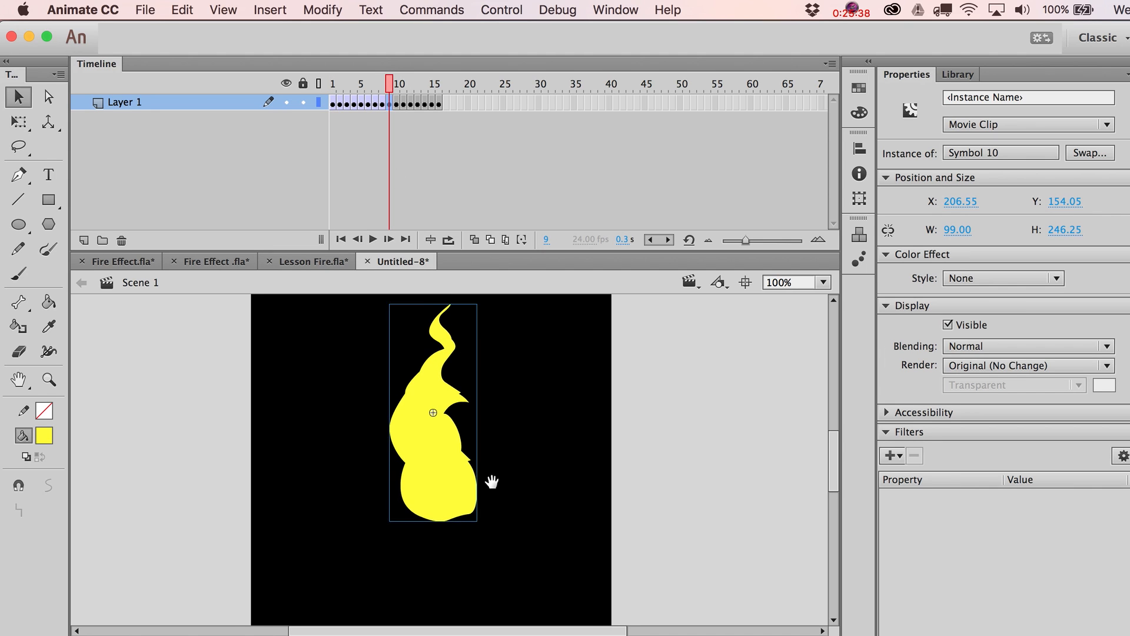
scroll(492, 480, "right", 1)
left_click(892, 455)
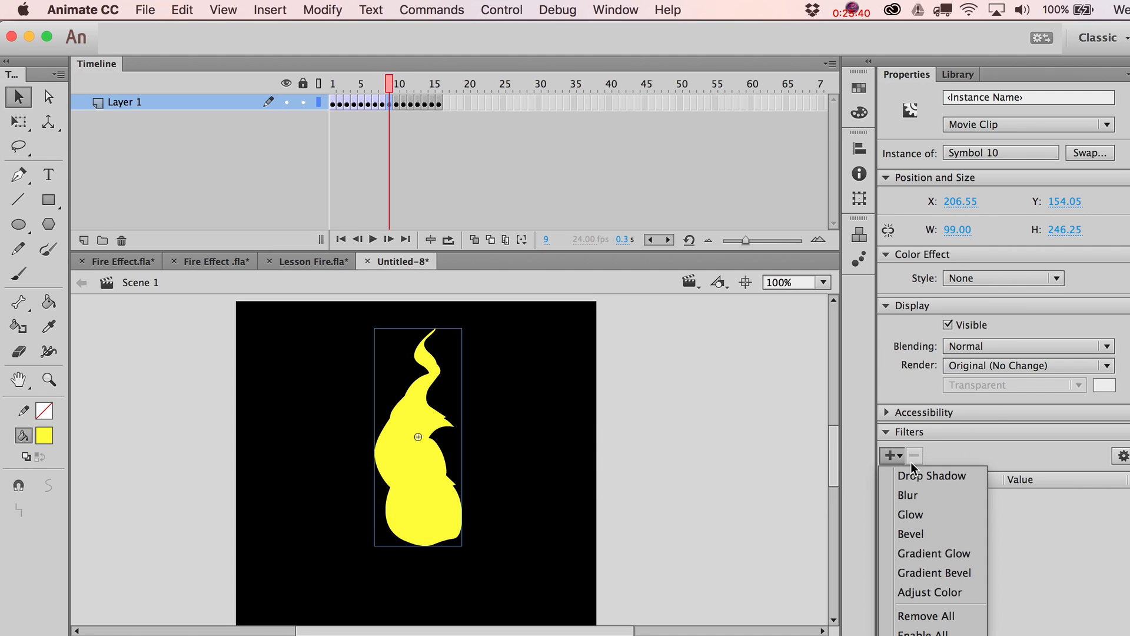
left_click(922, 523)
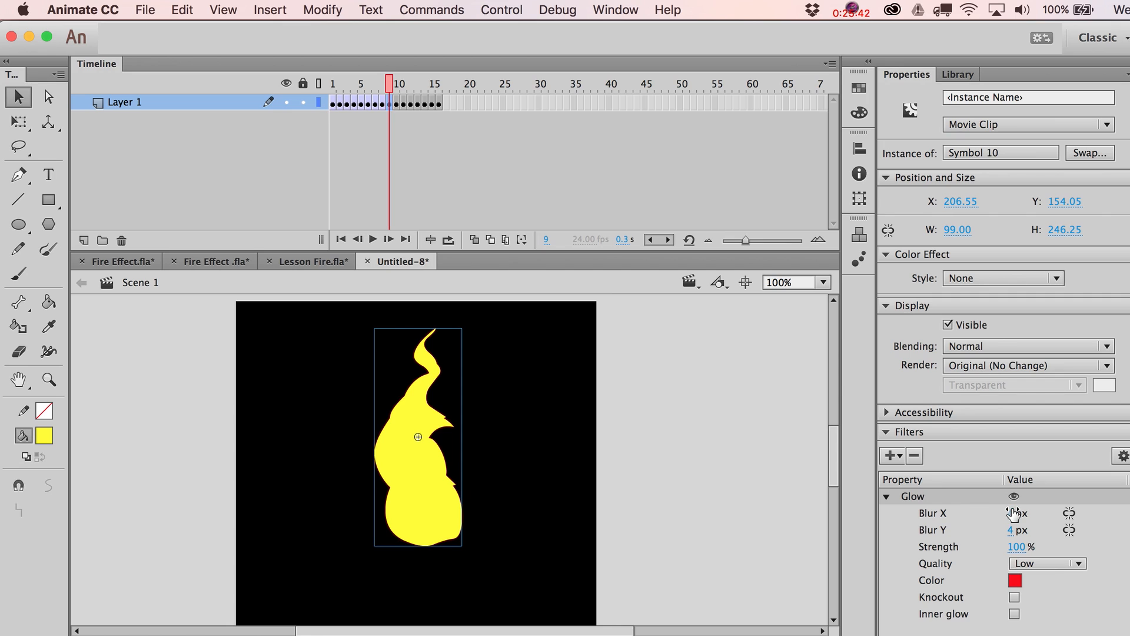
- Configure the glow with Blur X 40 px, Blur Y 33 px, a yellow color, 135% strength and High quality
left_click_drag(1012, 513, 1041, 530)
left_click(1016, 581)
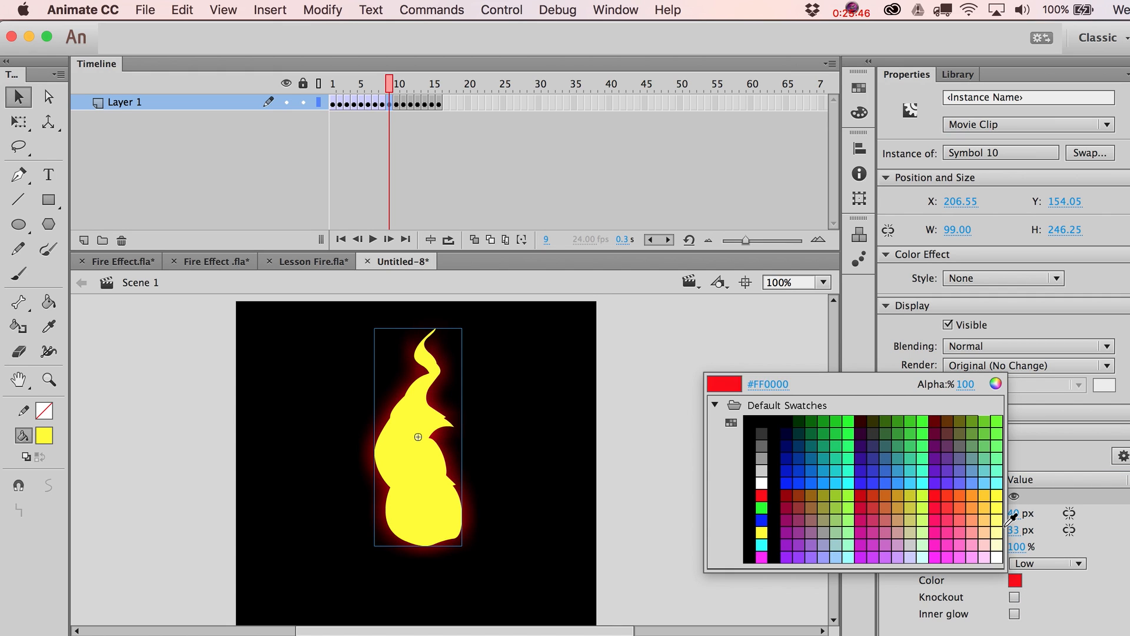
left_click(999, 496)
left_click_drag(1016, 547, 1045, 546)
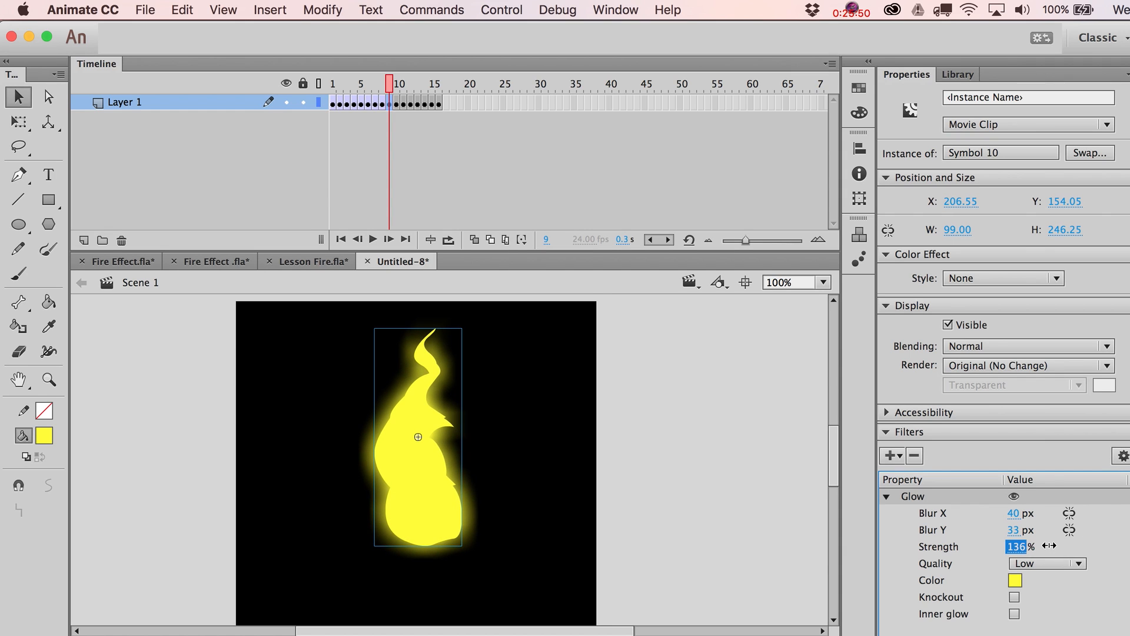
left_click(1048, 563)
left_click(1044, 614)
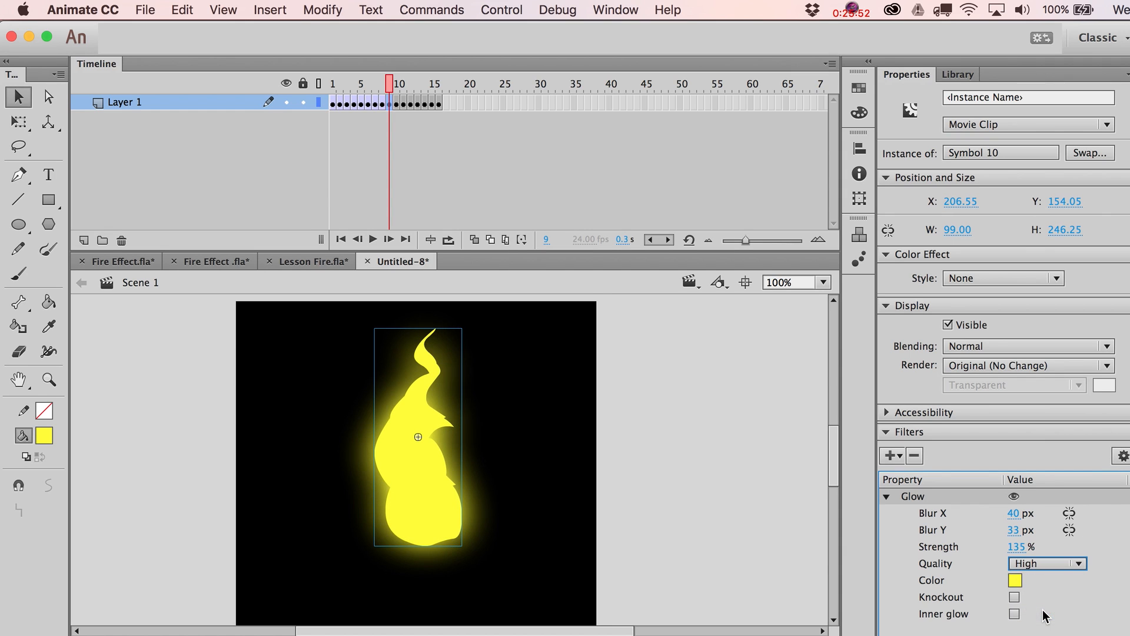
- Tighten the yellow glow to Blur X 18 px and Blur Y 21 px, with strength 170%
left_click_drag(1017, 547, 999, 511)
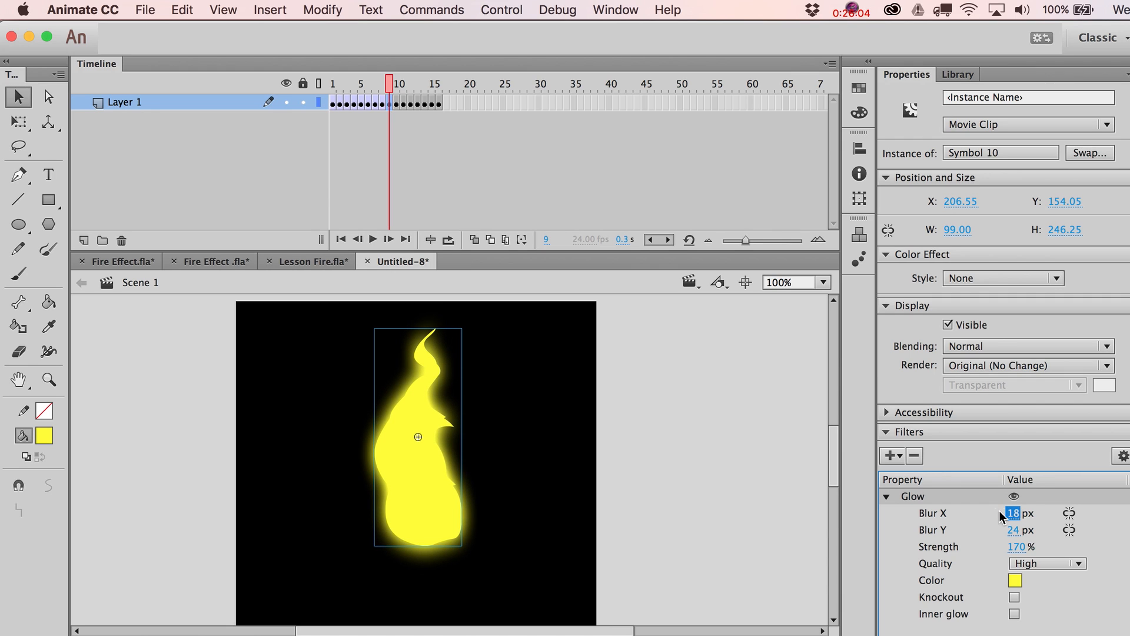
left_click_drag(1009, 529, 1012, 530)
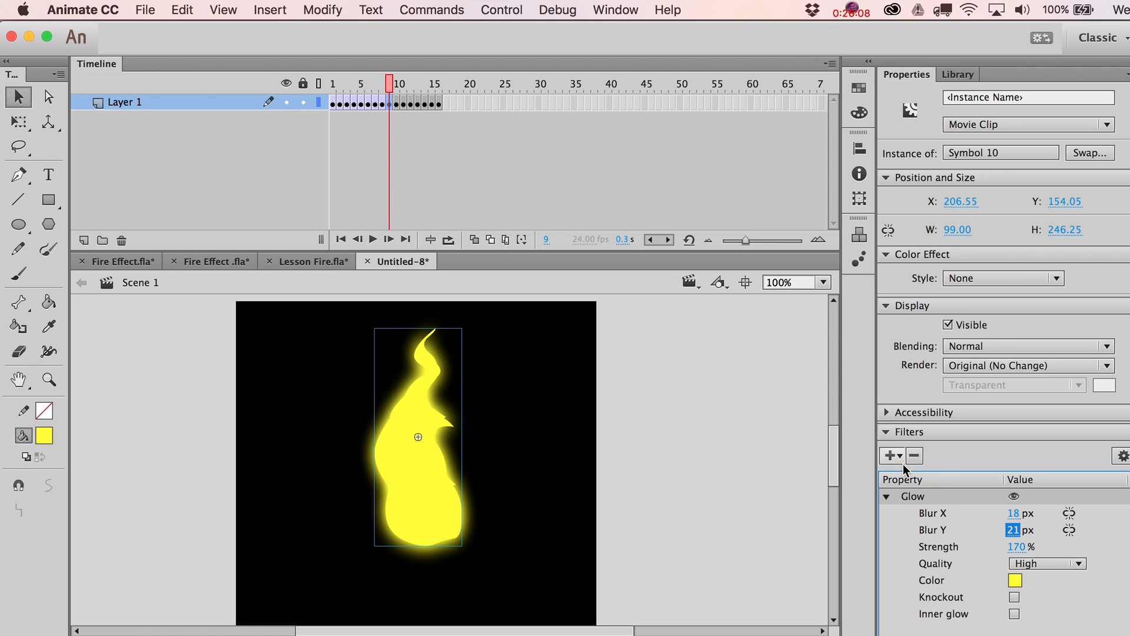
left_click(1123, 455)
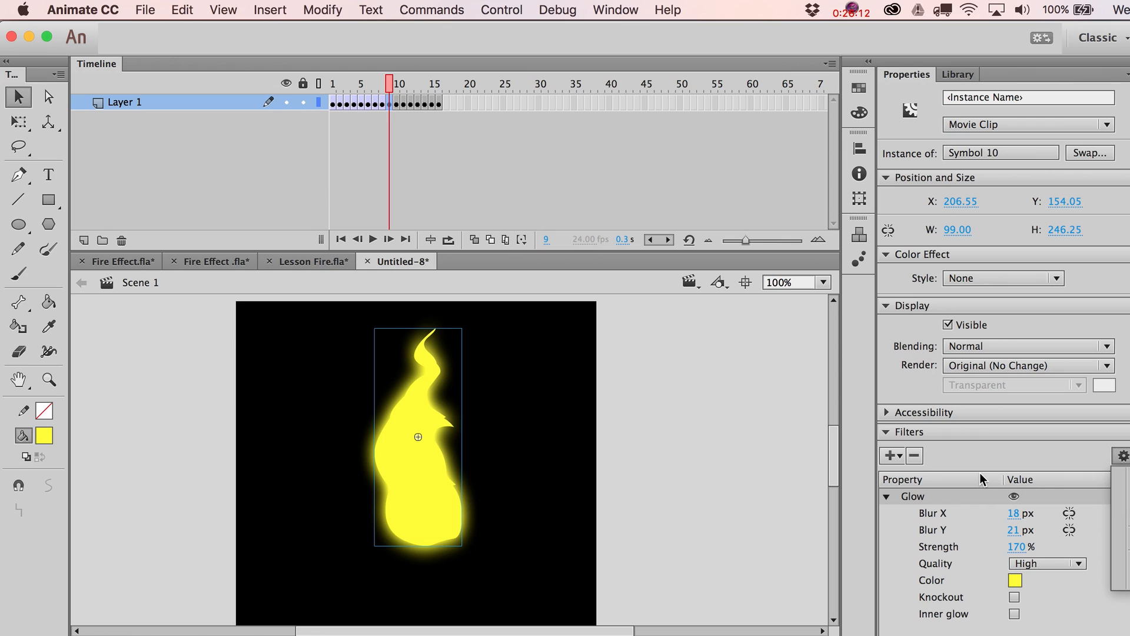
- Add a second Glow filter to the flame with Blur X 31 px and Blur Y 14 px
left_click(893, 455)
left_click(913, 515)
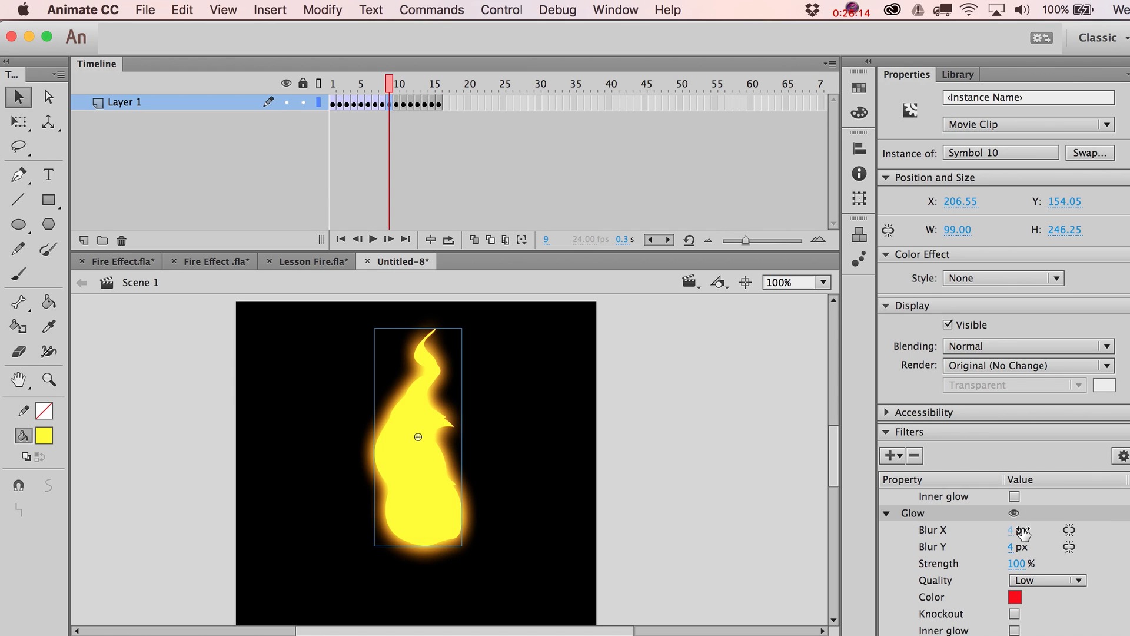
scroll(1120, 501, "up", 3)
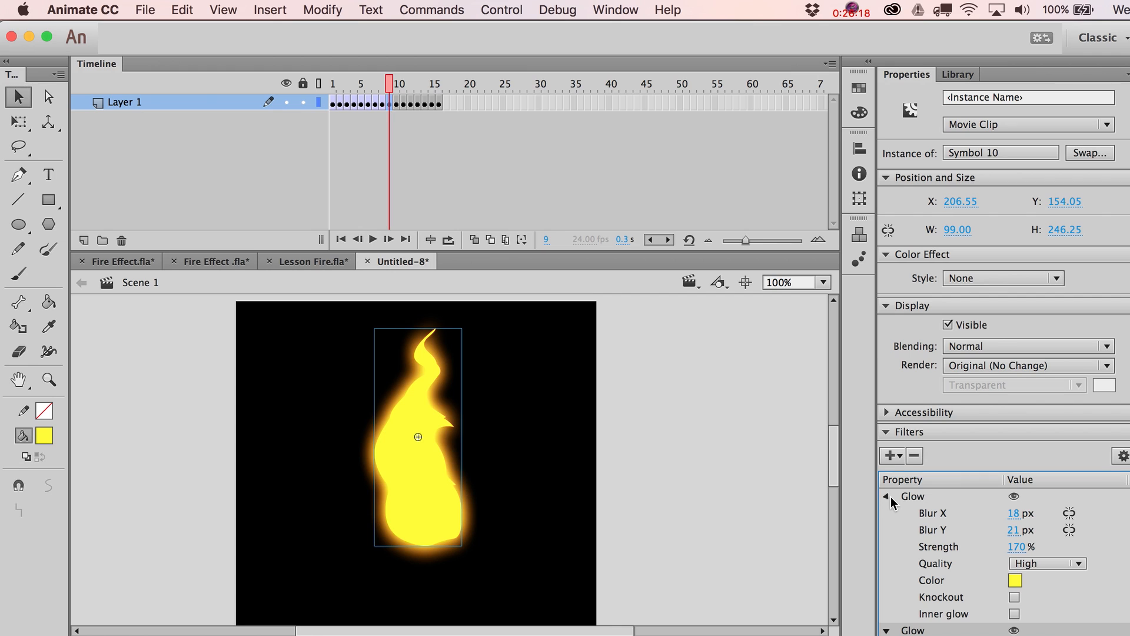
left_click(888, 496)
left_click(1020, 530)
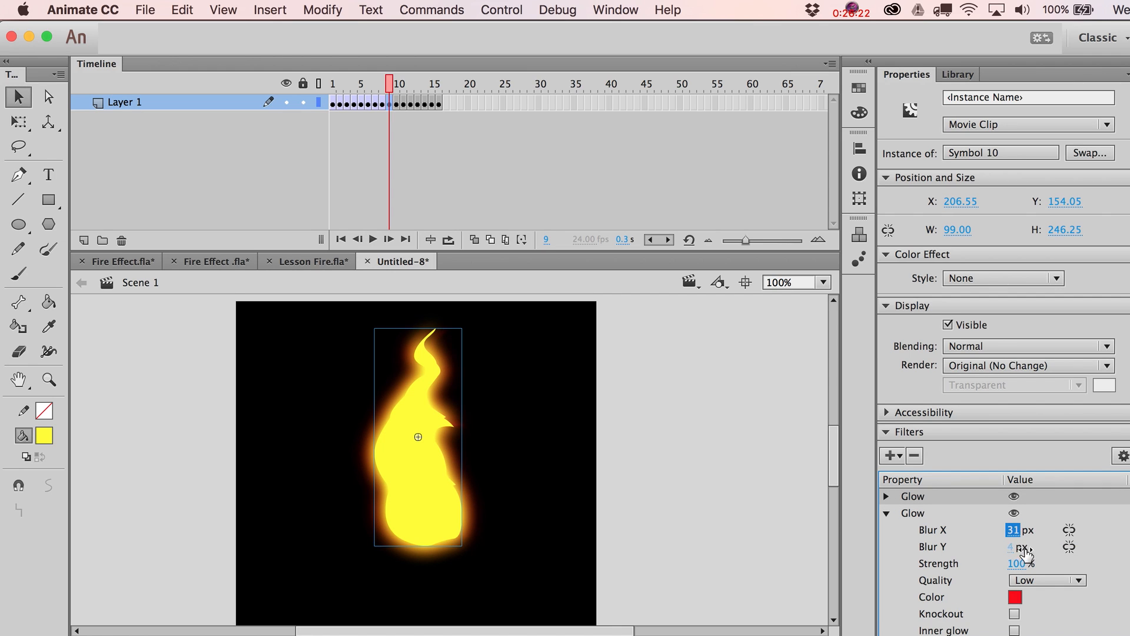
left_click(1023, 547)
type("12")
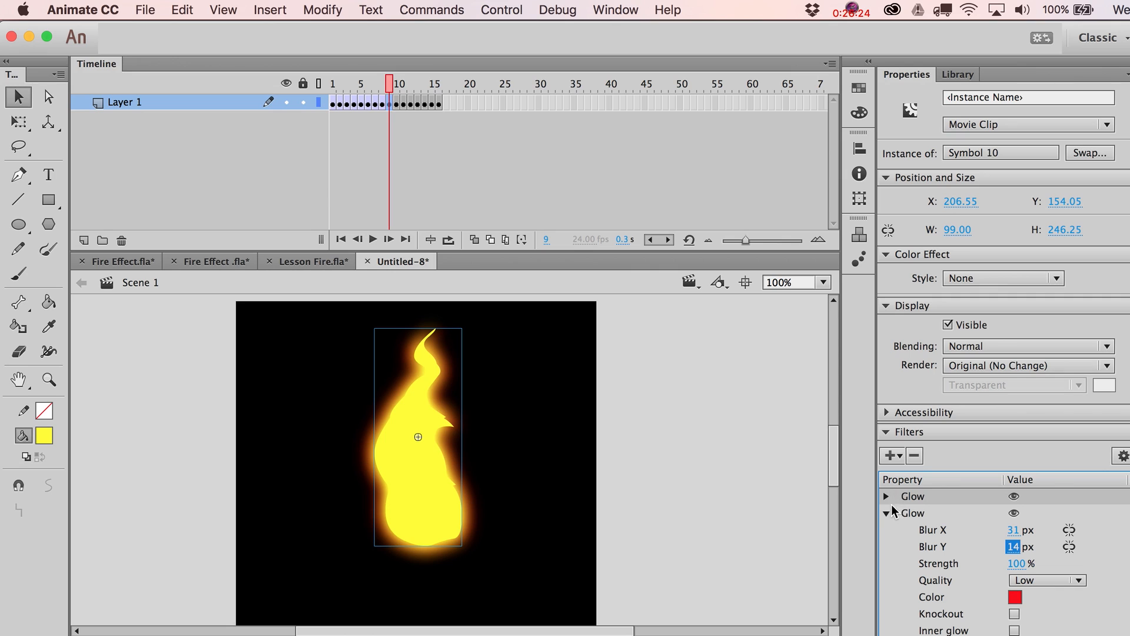
key("Return")
- Add a third Glow filter and move it to the first place in the filter order
left_click(897, 456)
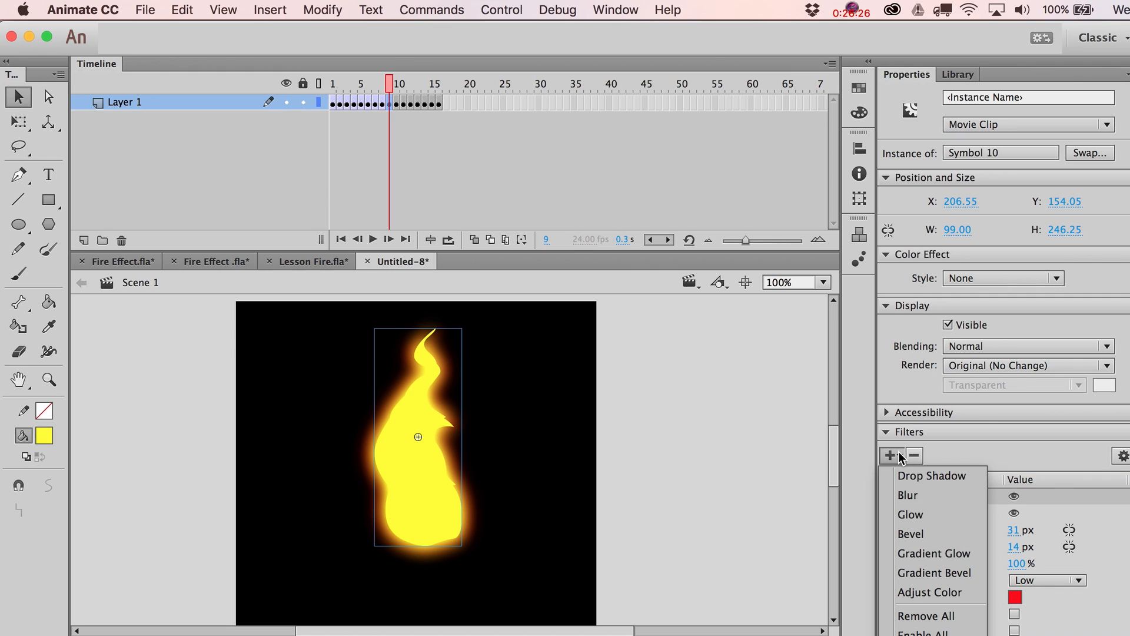
left_click(925, 512)
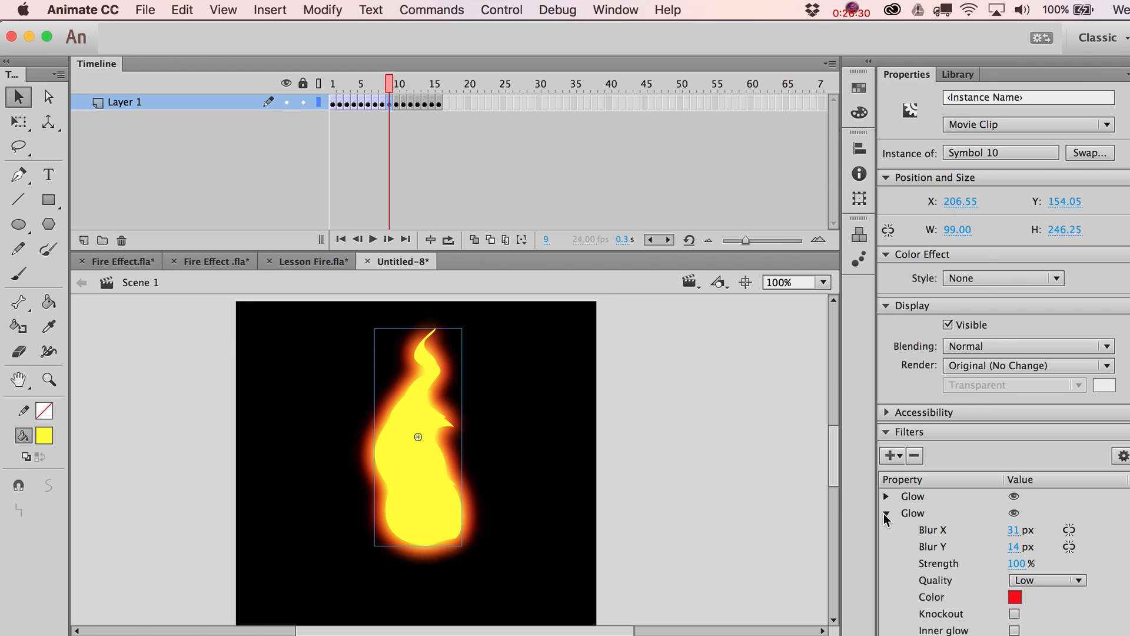
left_click(886, 513)
left_click_drag(909, 531, 909, 493)
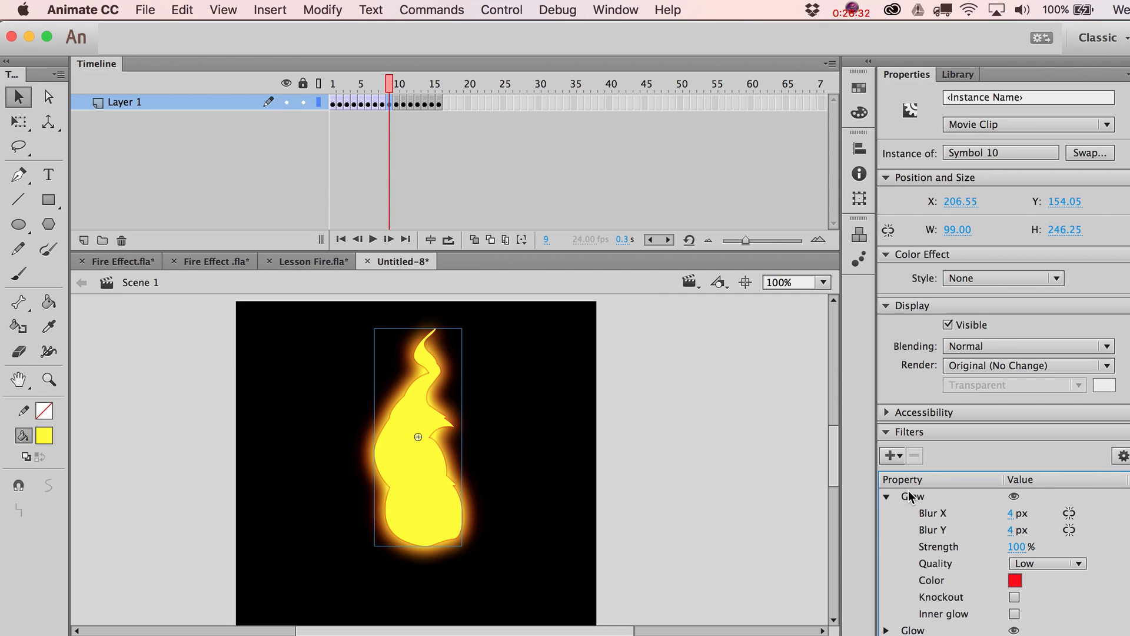
- Turn the new glow into a golden yellow inner glow with 34 px blur in X and Y and 124% strength
left_click(1014, 579)
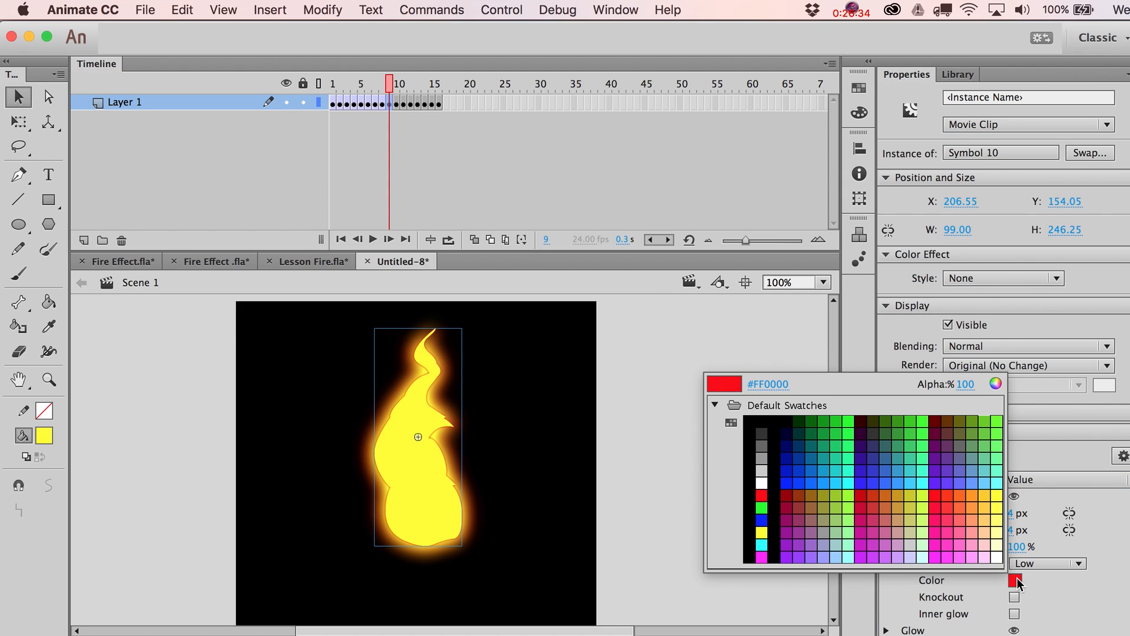
left_click(985, 498)
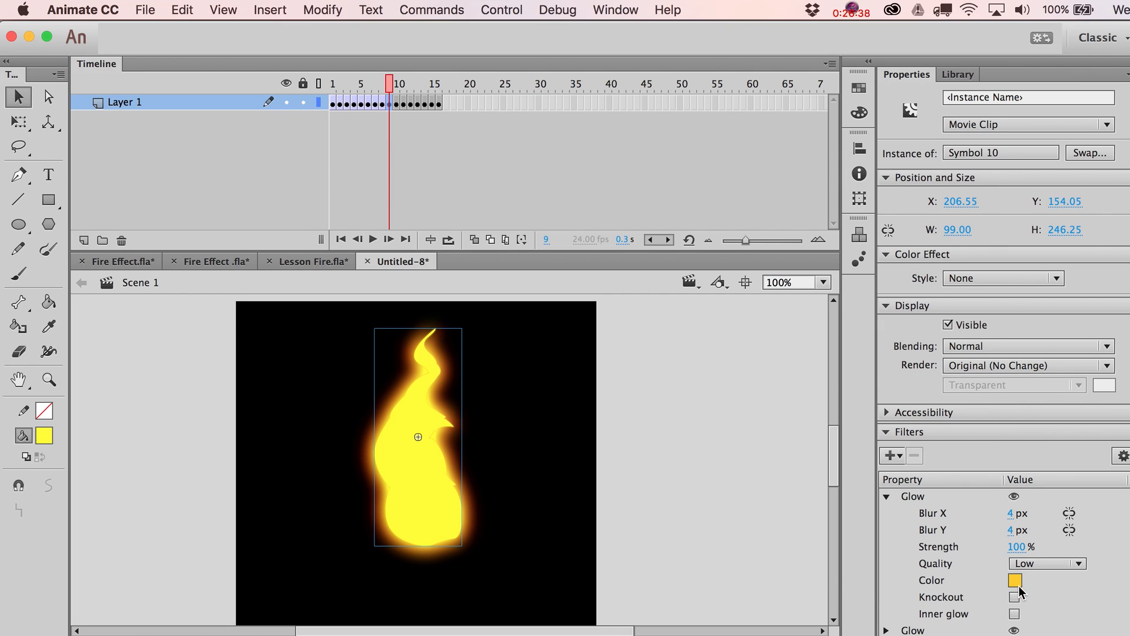
left_click(1014, 613)
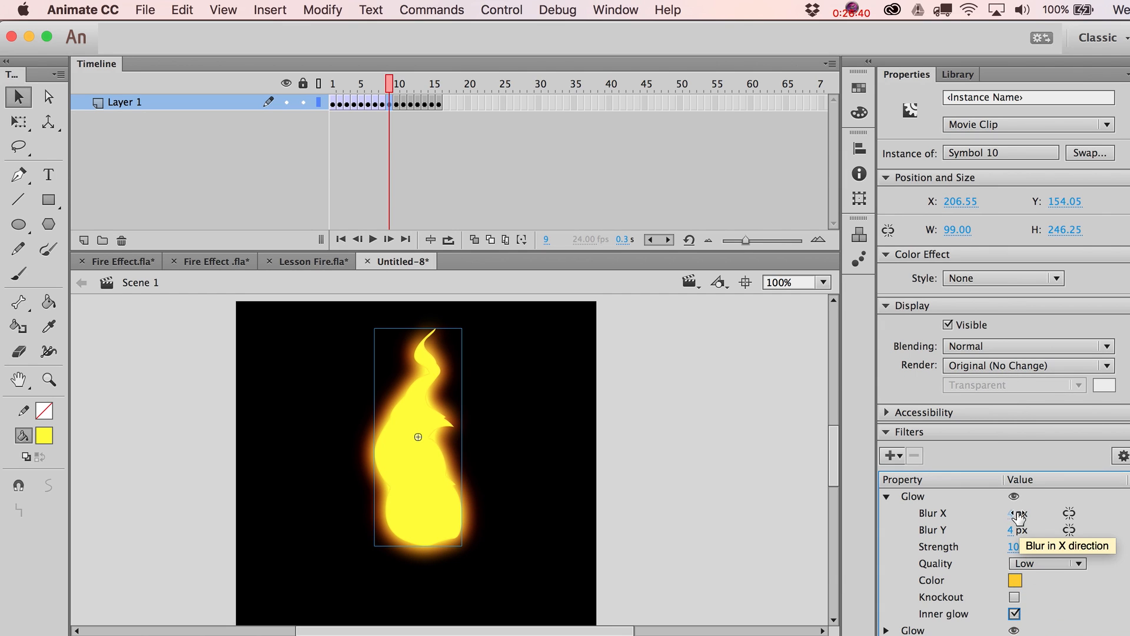
mouse_move(1018, 515)
left_mouse_down()
mouse_move(1045, 507)
mouse_move(1036, 529)
left_mouse_up()
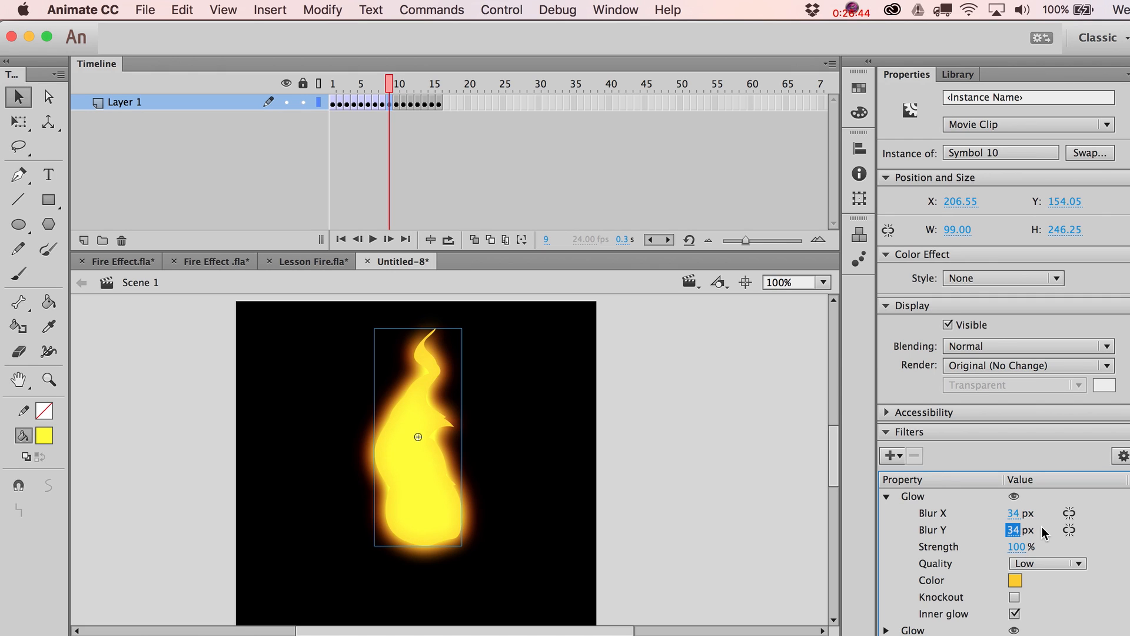
mouse_move(1016, 549)
left_mouse_down()
mouse_move(1083, 535)
mouse_move(1022, 545)
left_mouse_up()
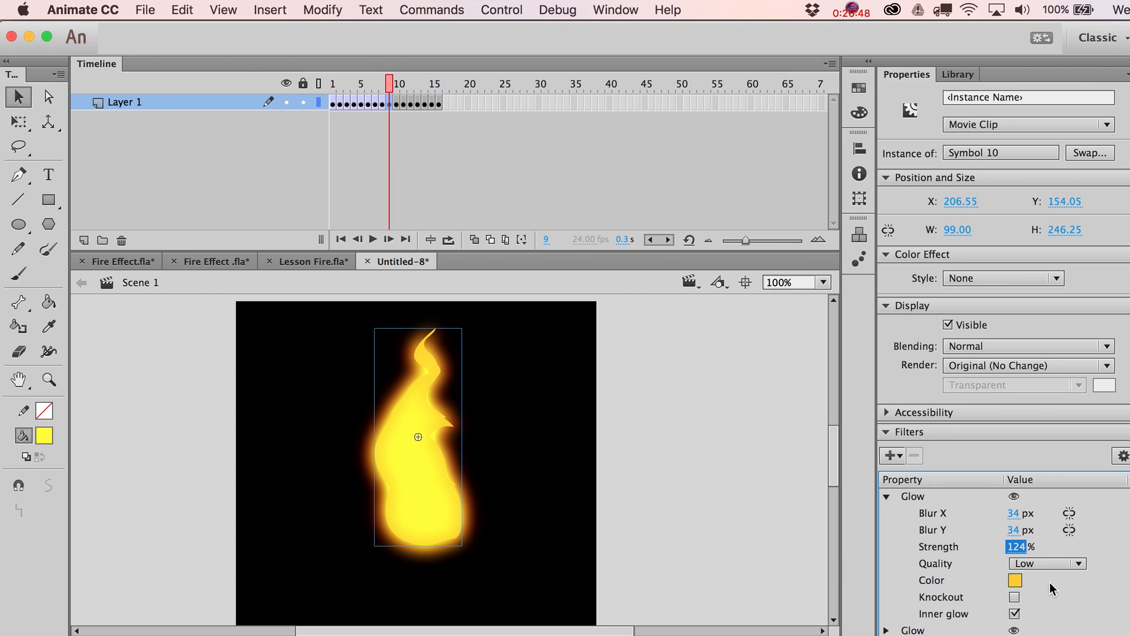
- Try salmon, green and white as the inner glow's color and return it to golden yellow
left_click(1016, 582)
left_click(976, 525)
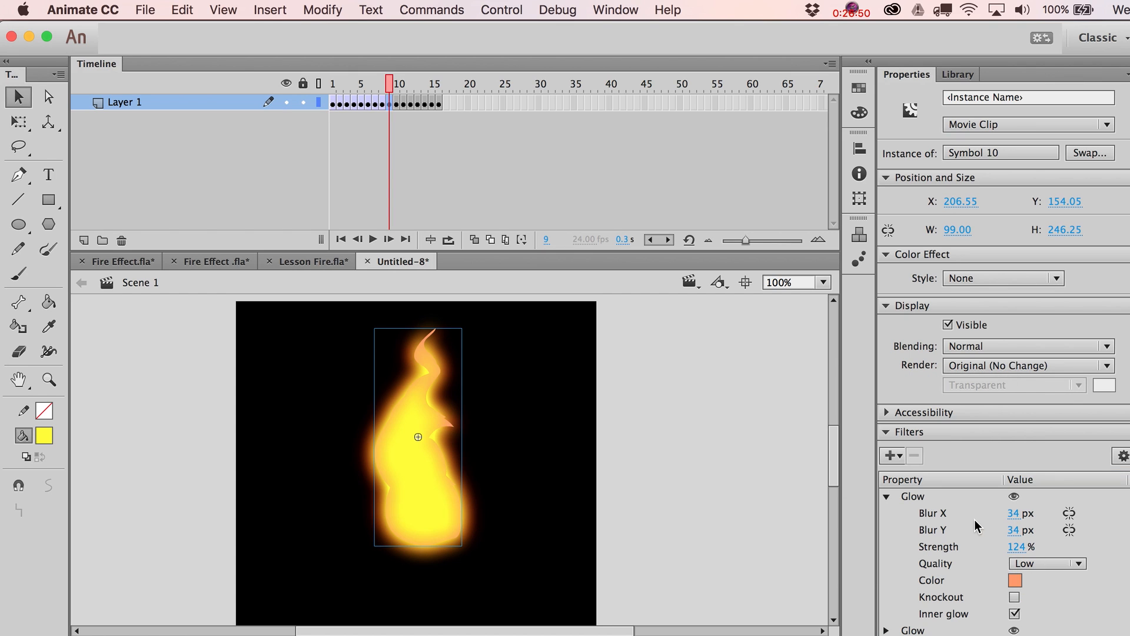
left_click(1016, 581)
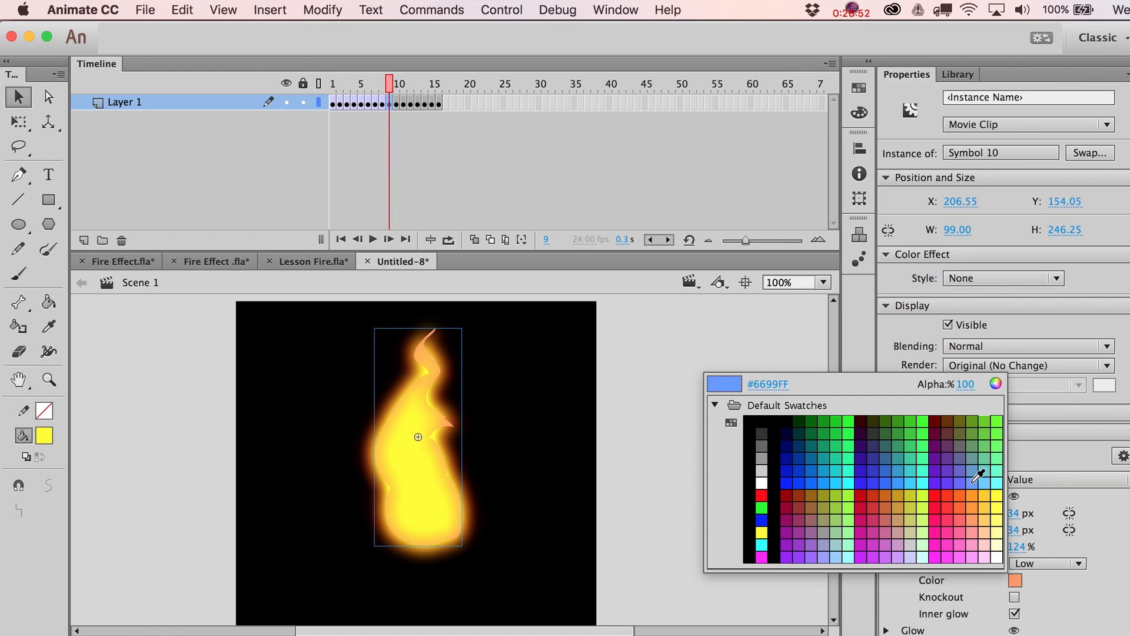
left_click(977, 471)
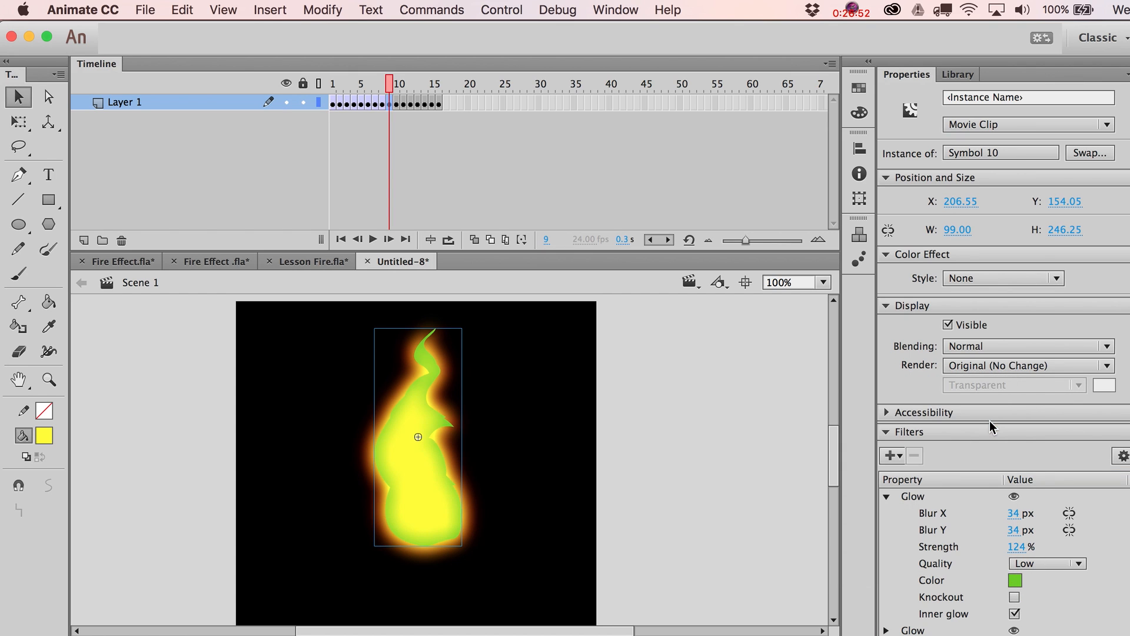
left_click(1016, 582)
left_click(999, 564)
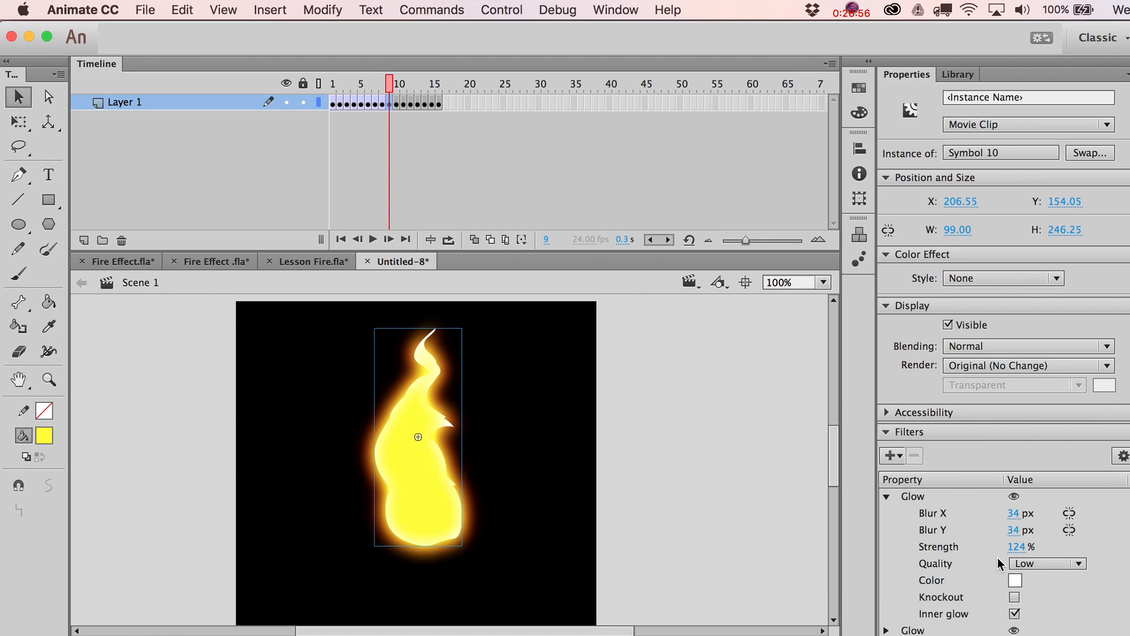
left_click(1020, 583)
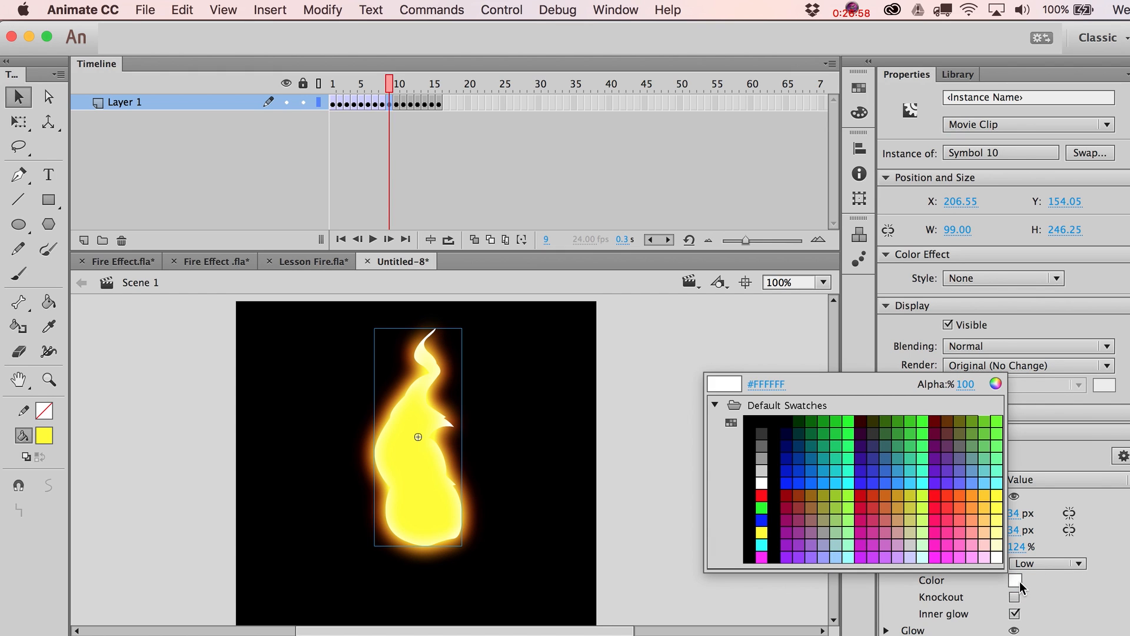
left_click(979, 494)
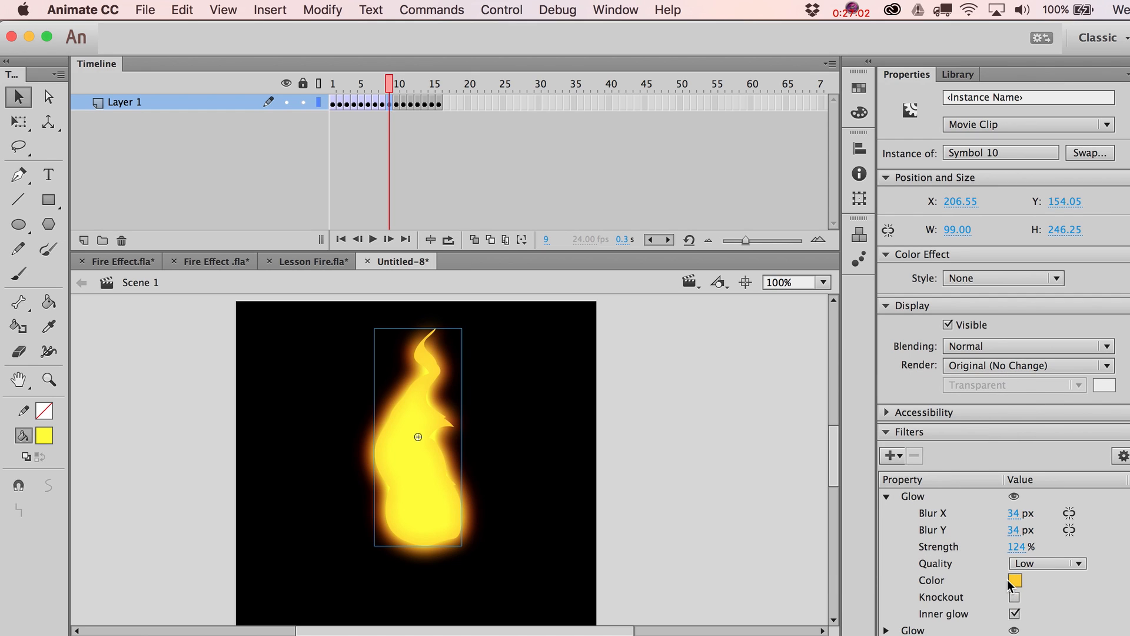
- Move the red glow above the yellow glow in the filter order and expand its settings
left_click(887, 499)
left_click(919, 535)
left_click_drag(913, 530, 911, 507)
left_click(886, 513)
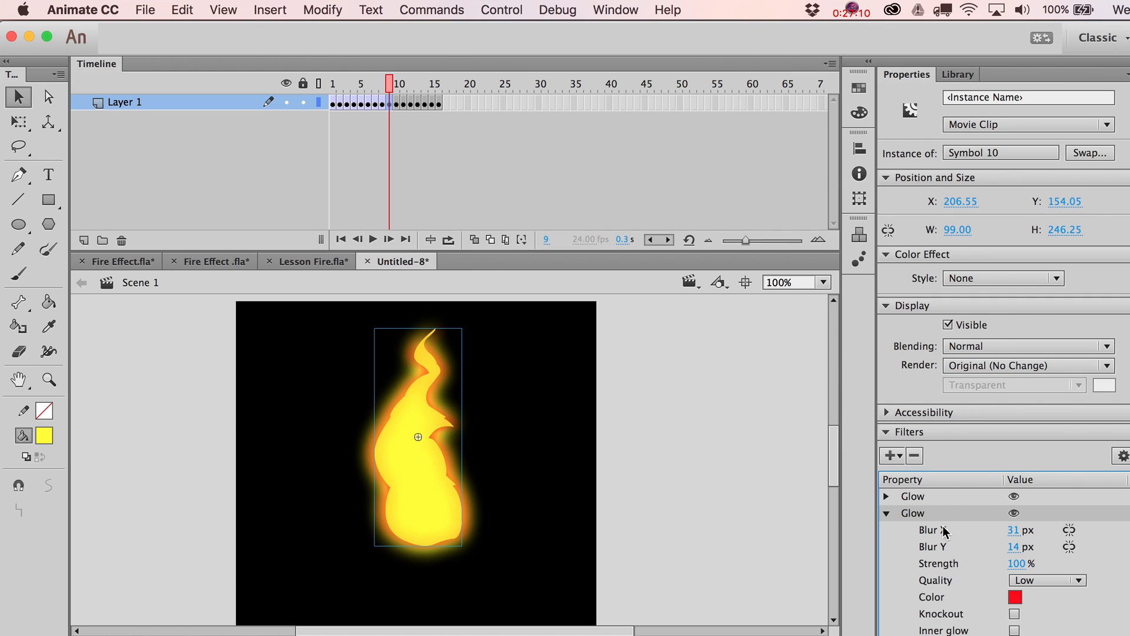
- Change the inner glow's color to red
left_click(889, 496)
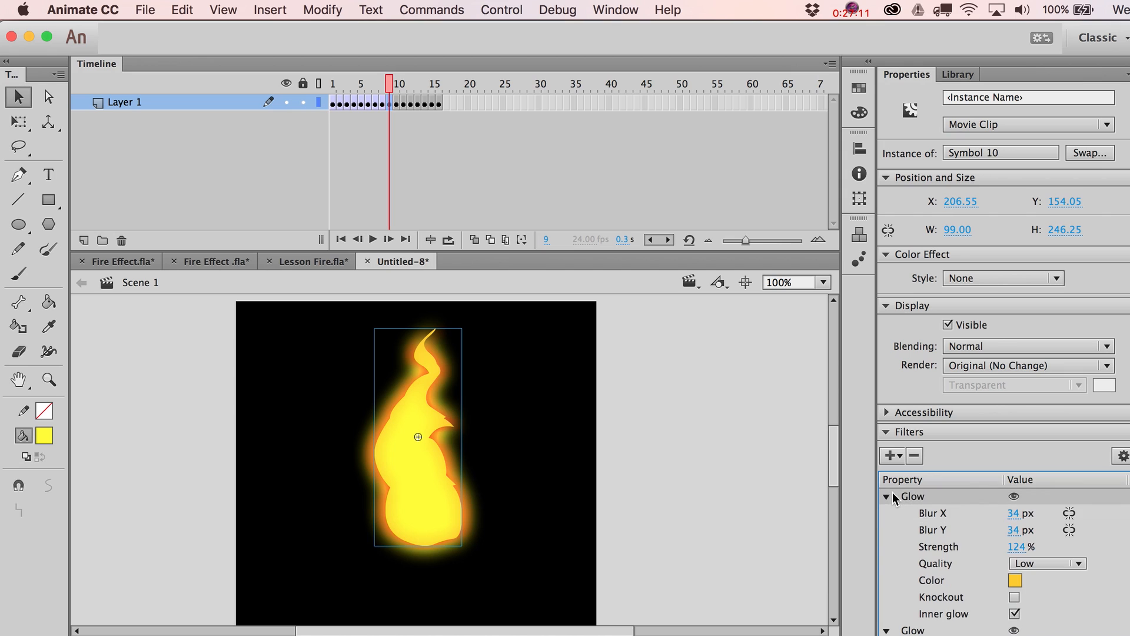
left_click(1017, 580)
left_click(948, 492)
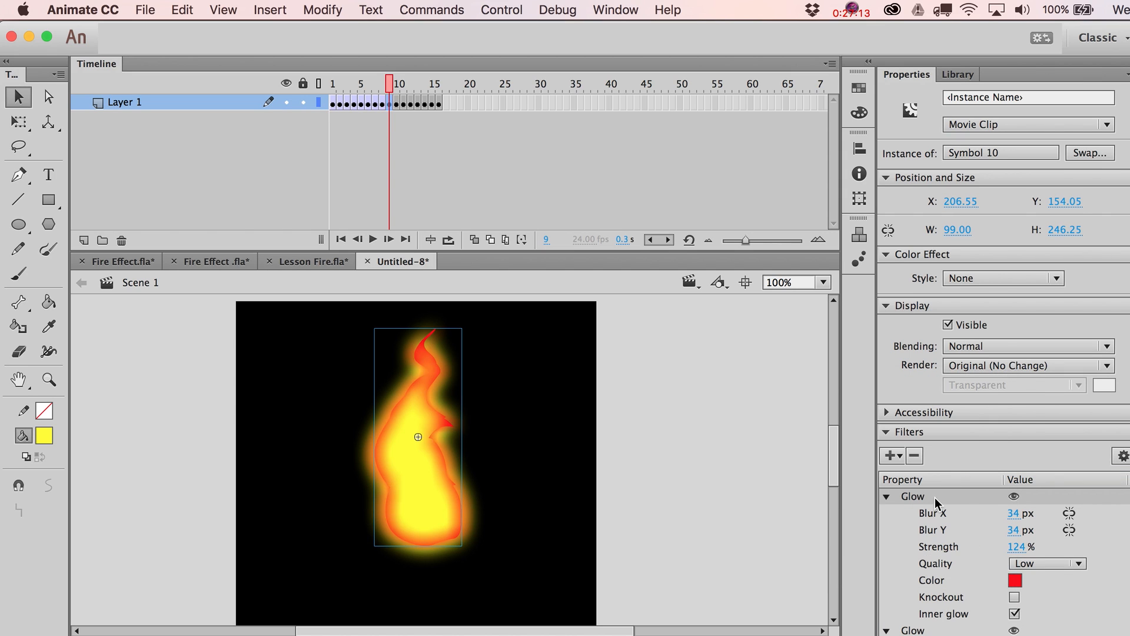
- Reduce the second, red glow's Blur X to 13 px
left_click(887, 306)
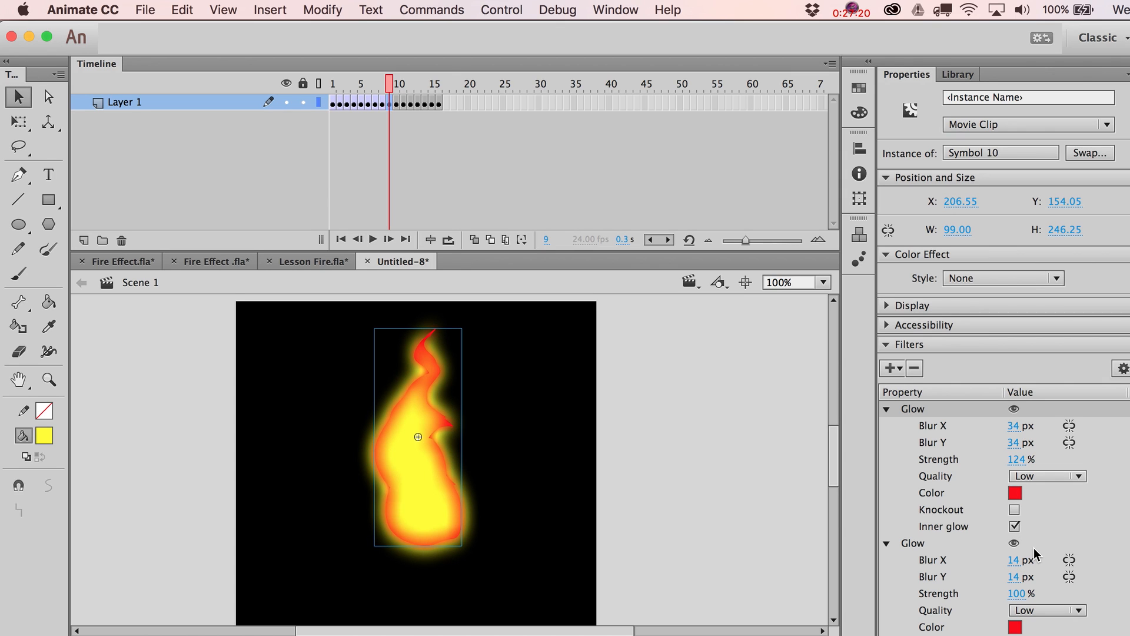
scroll(1125, 539, "down", 2)
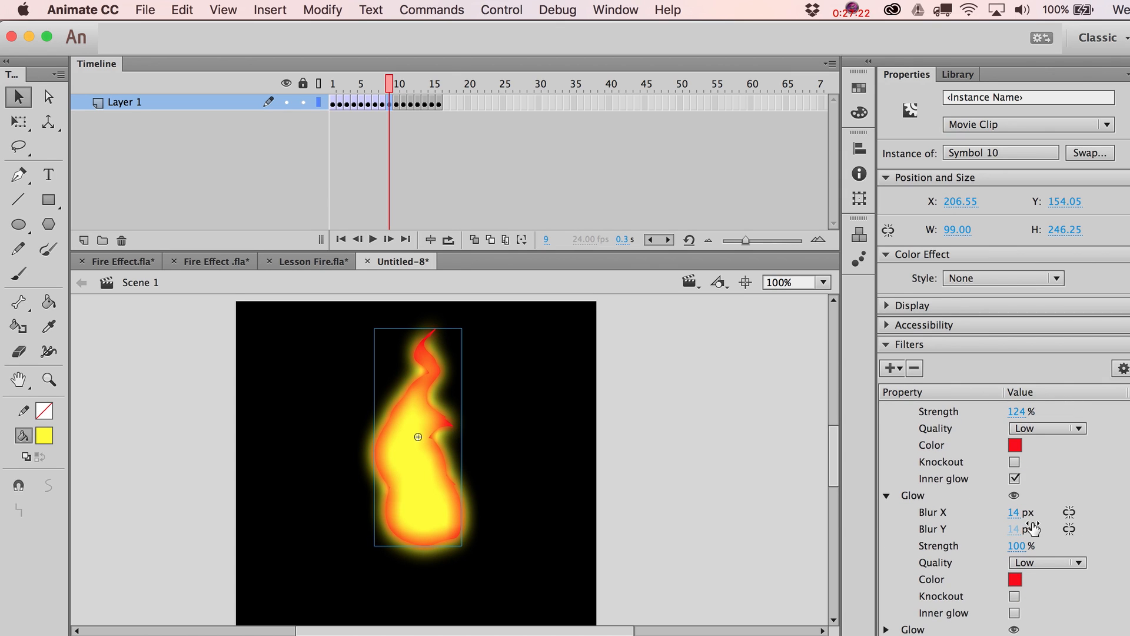
left_click(1013, 512)
type("29")
key("Return")
type("13")
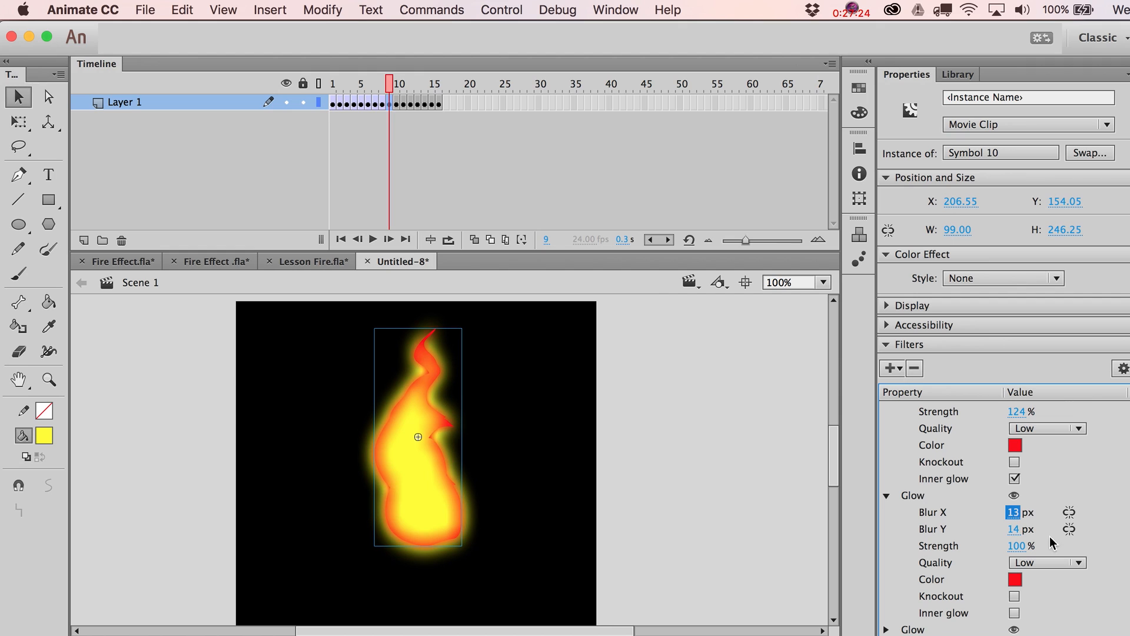
- Set the yellow outer glow's Blur X to 14 px and its color to orange #FF9900
left_click(887, 629)
scroll(888, 631, "down", 4)
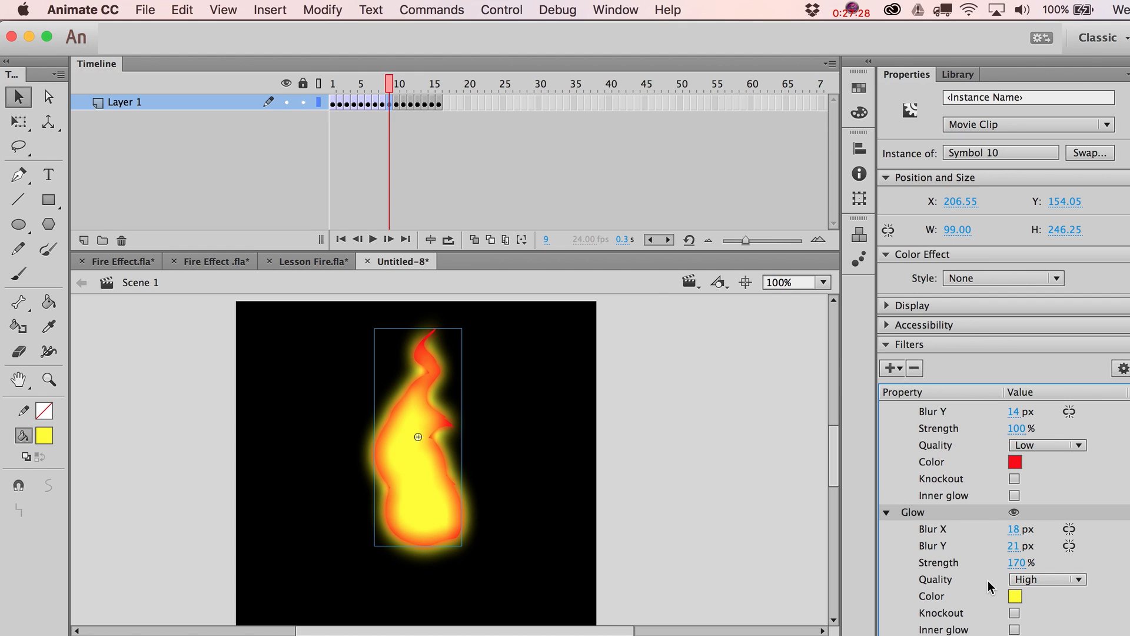
mouse_move(1017, 533)
left_mouse_down()
mouse_move(1037, 533)
mouse_move(1023, 537)
left_mouse_up()
left_click(1015, 595)
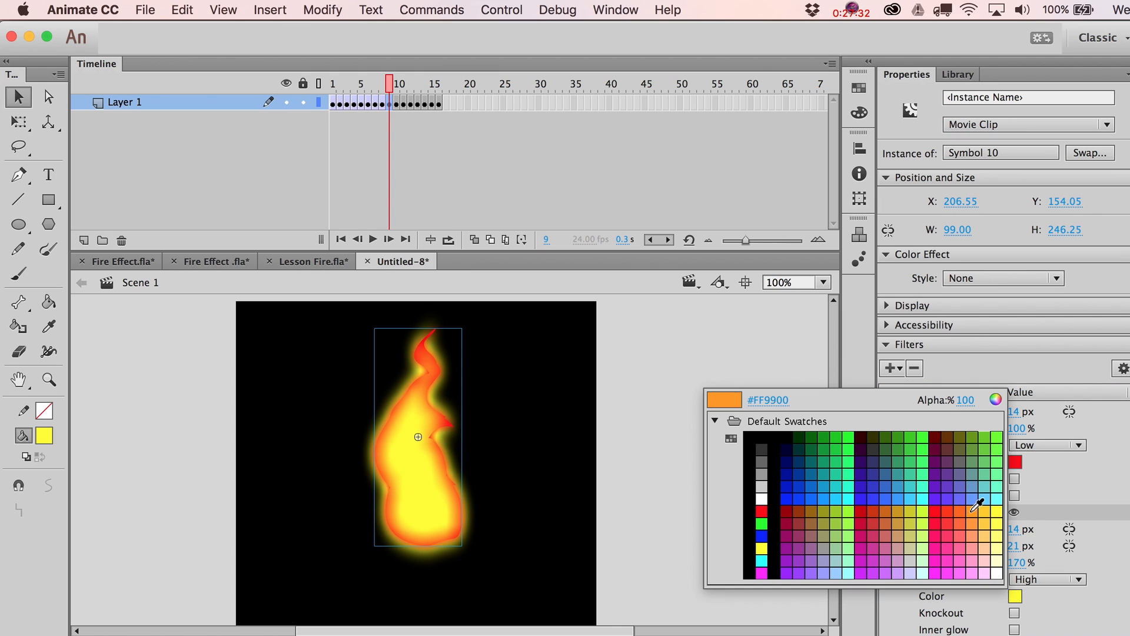
left_click(974, 510)
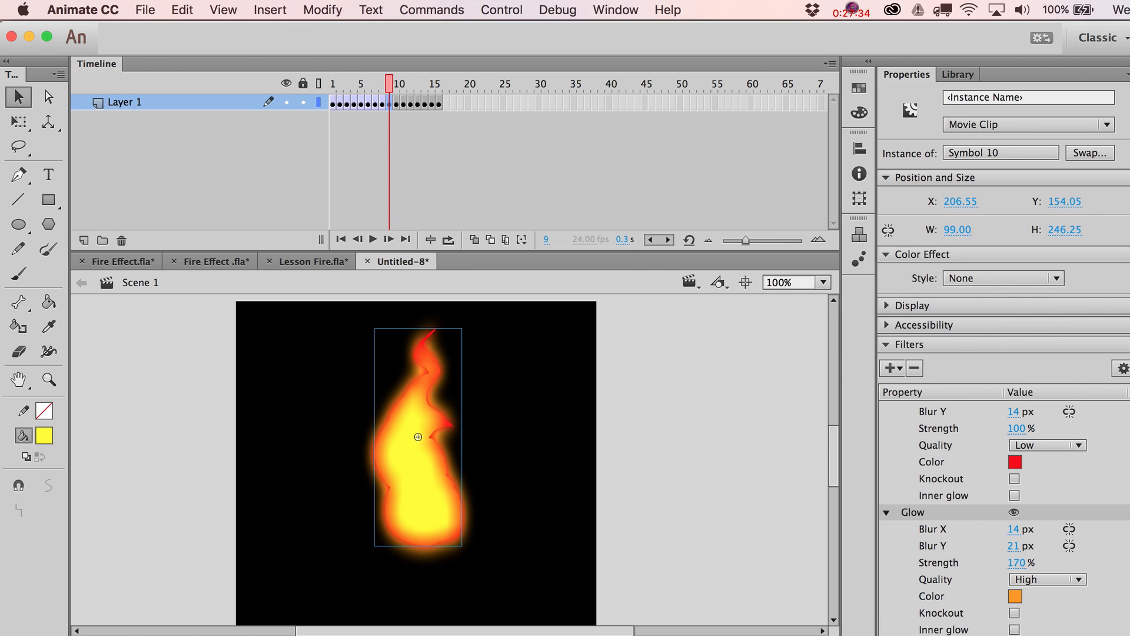
- Try orange as the inner glow's color and undo the change
scroll(1001, 518, "down", 2)
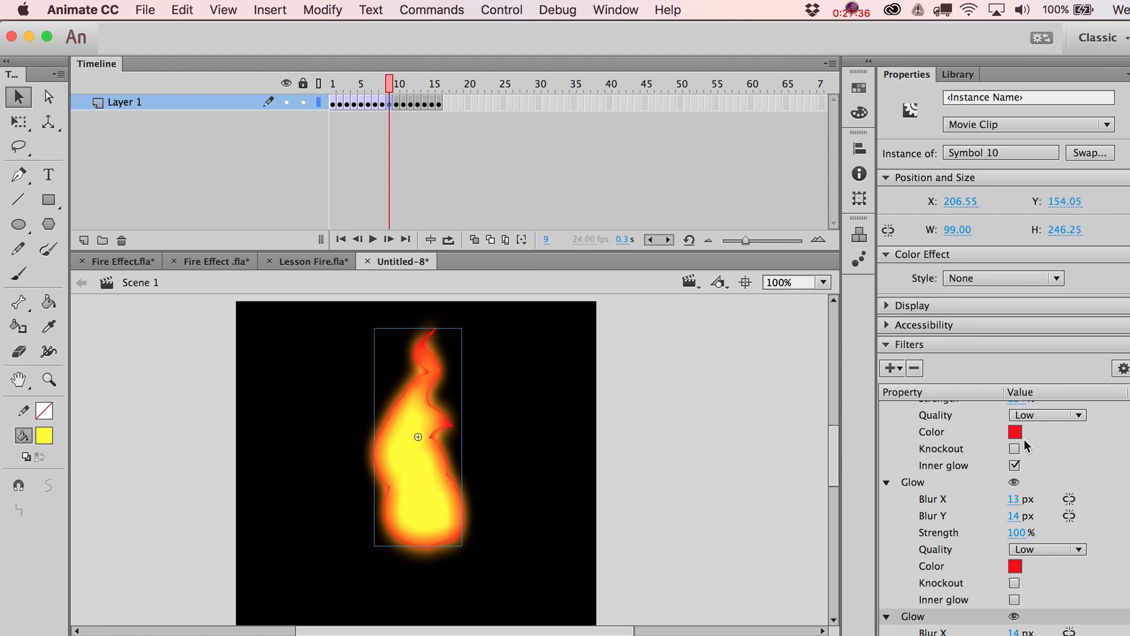
scroll(1001, 512, "up", 3)
left_click(1018, 492)
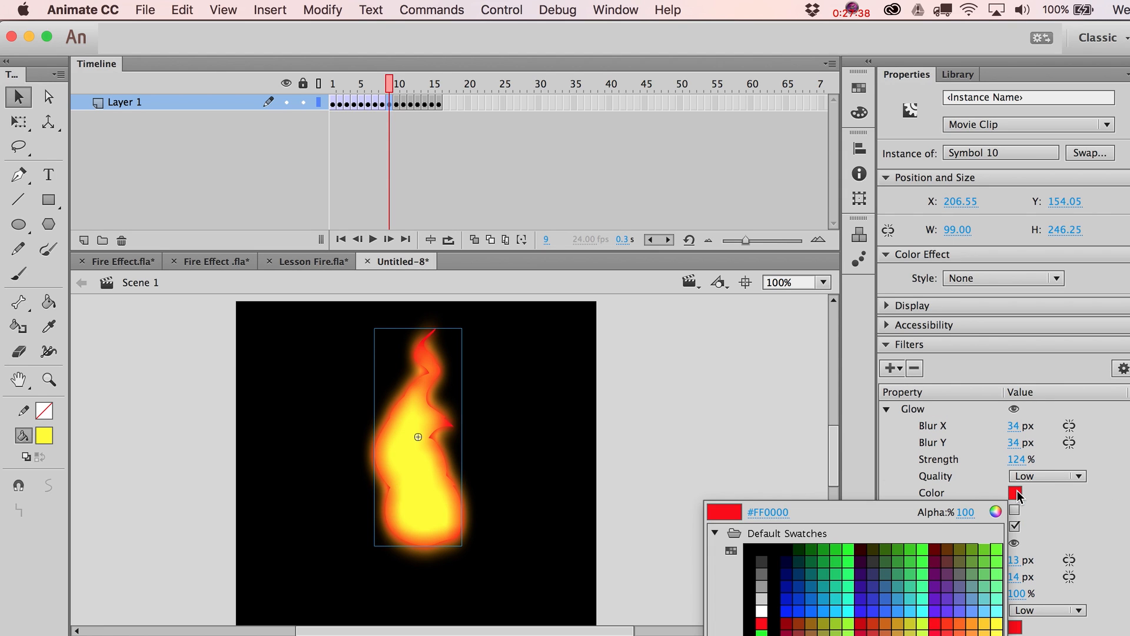
left_click(970, 628)
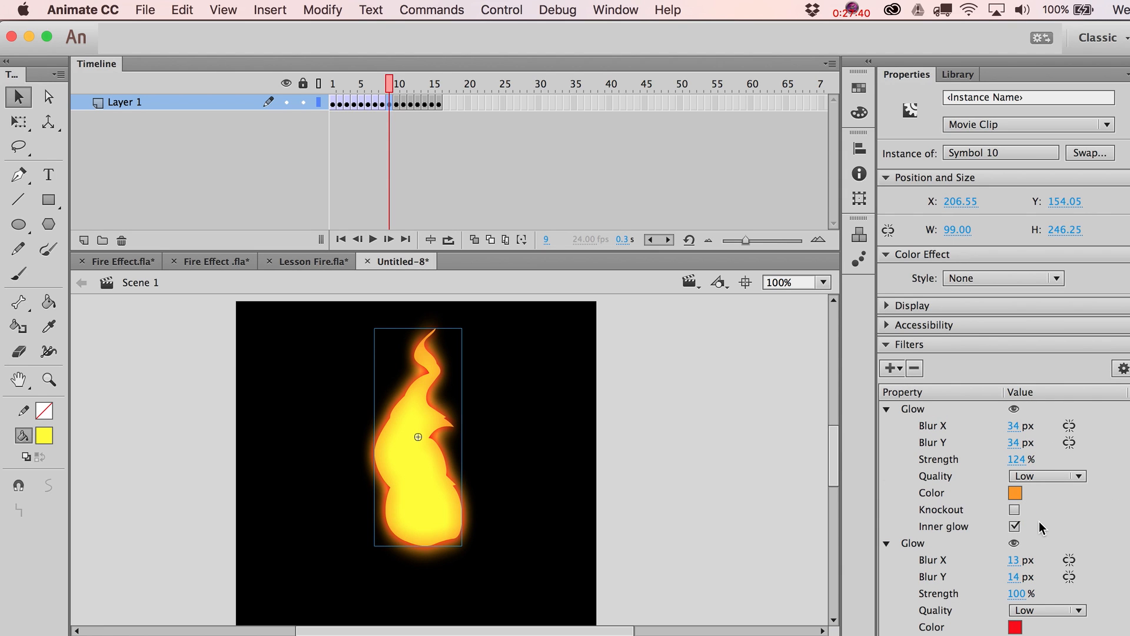
key("super+z")
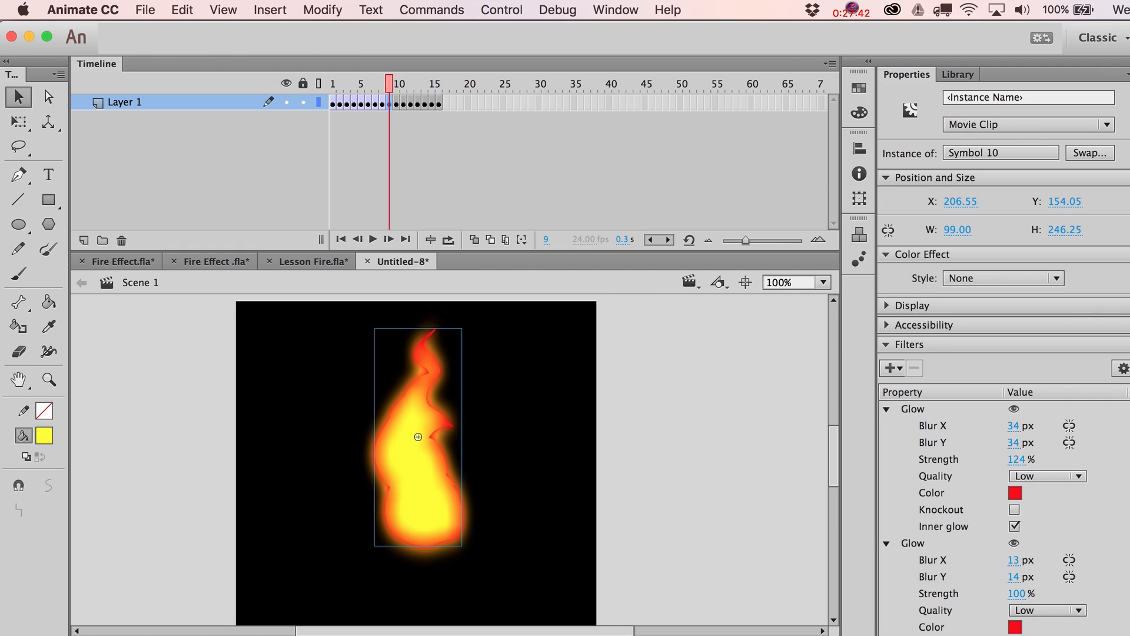
scroll(1027, 488, "down", 3)
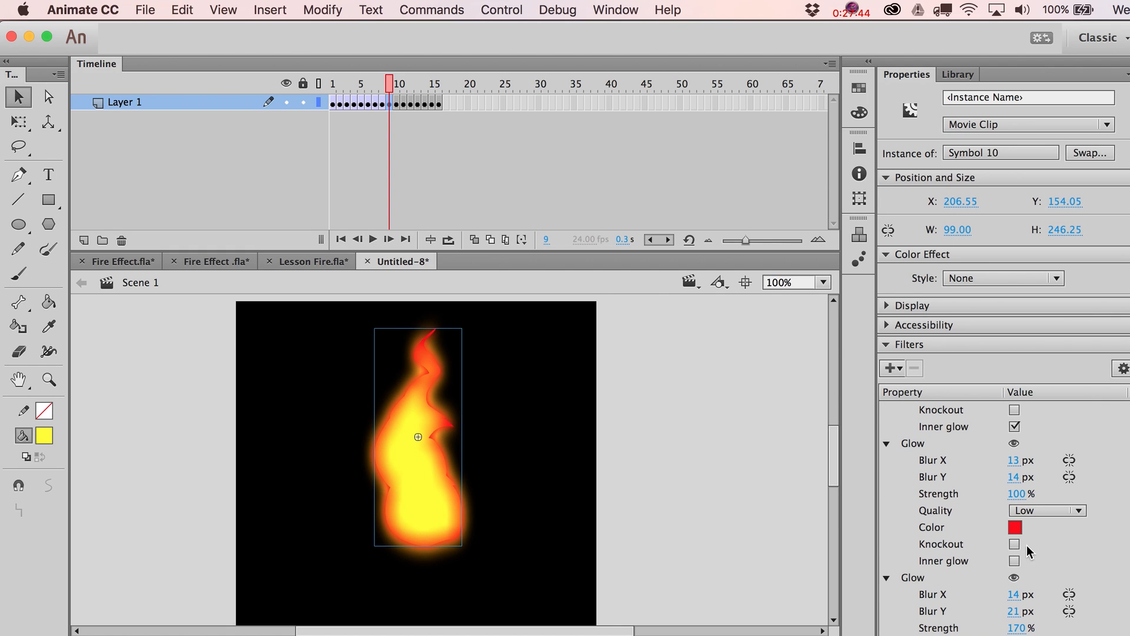
- Delete the second red glow filter and give the outer glow a deeper orange with Blur X 20 px and Blur Y 26 px
left_click_drag(1014, 461, 1027, 482)
left_click(914, 368)
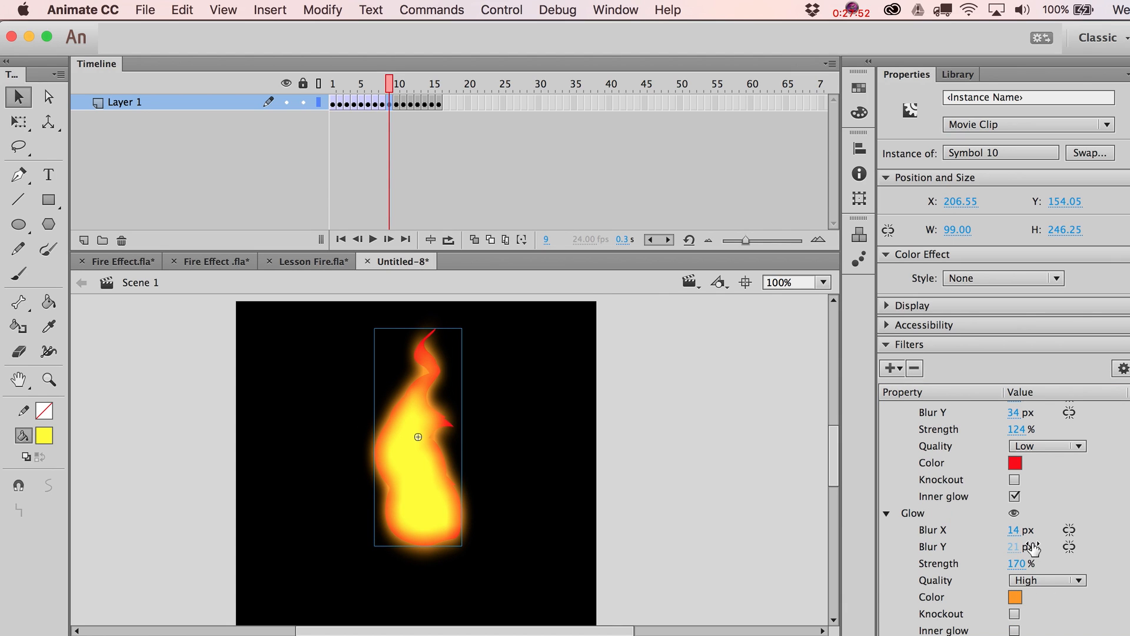
left_click(1015, 597)
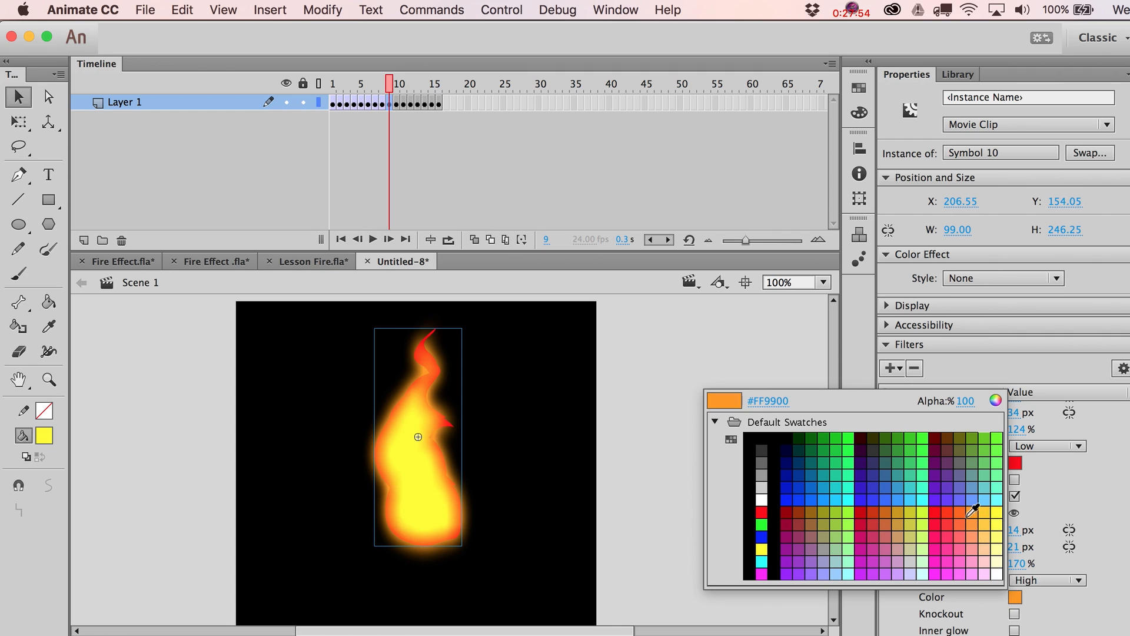
left_click(961, 510)
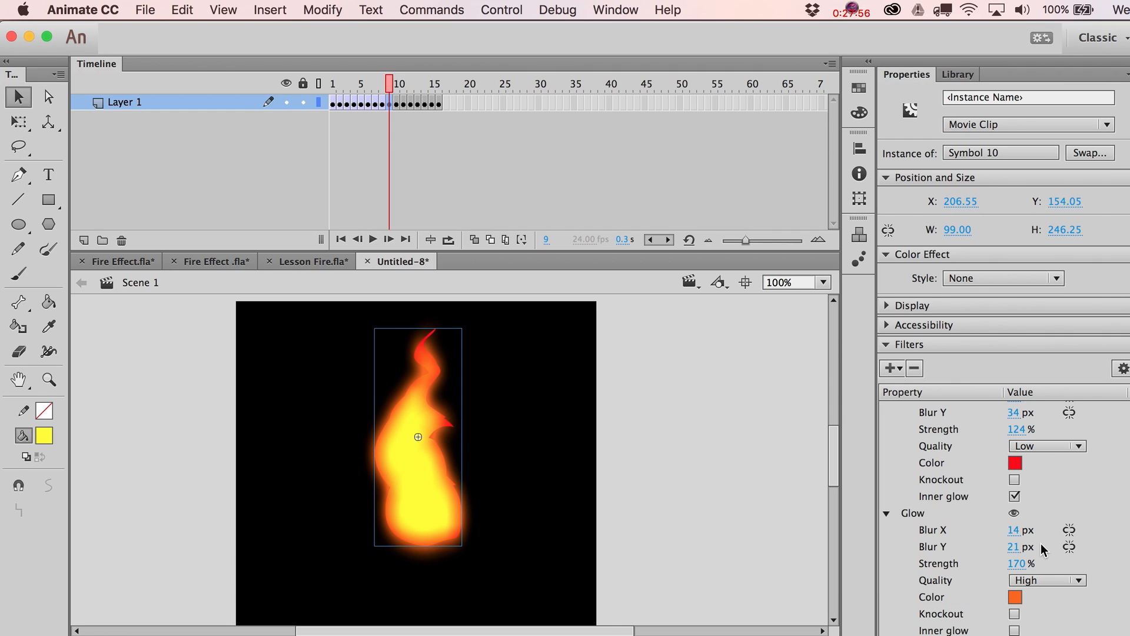
mouse_move(1014, 530)
left_mouse_down()
mouse_move(1036, 532)
mouse_move(1018, 546)
left_mouse_up()
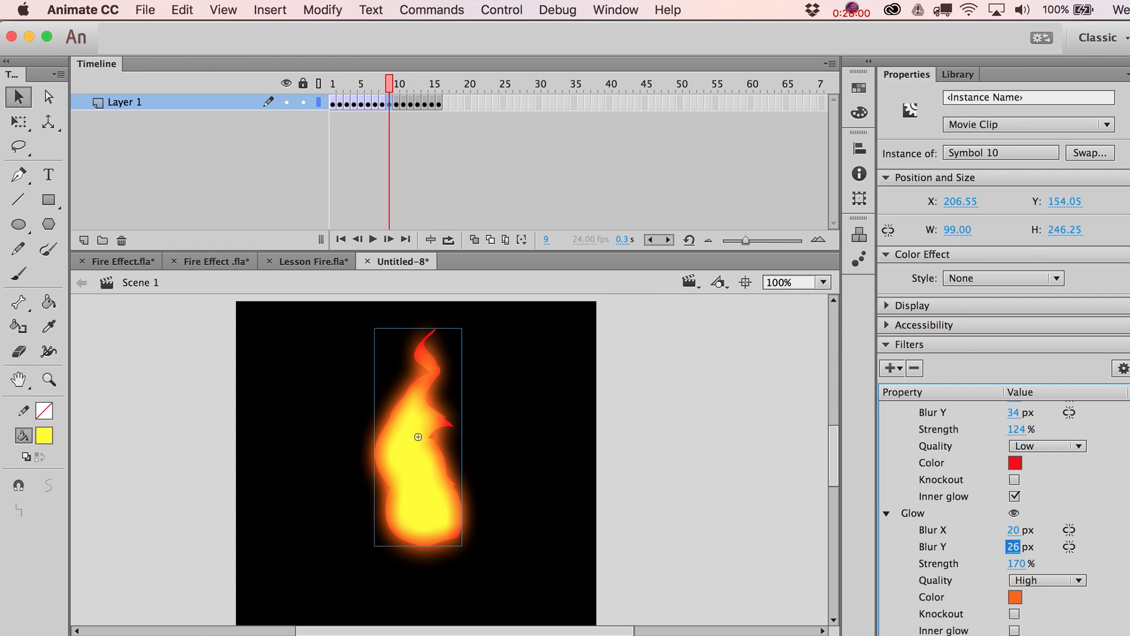
- Try High quality on the red inner glow and undo the change
scroll(1125, 442, "up", 2)
left_click(887, 254)
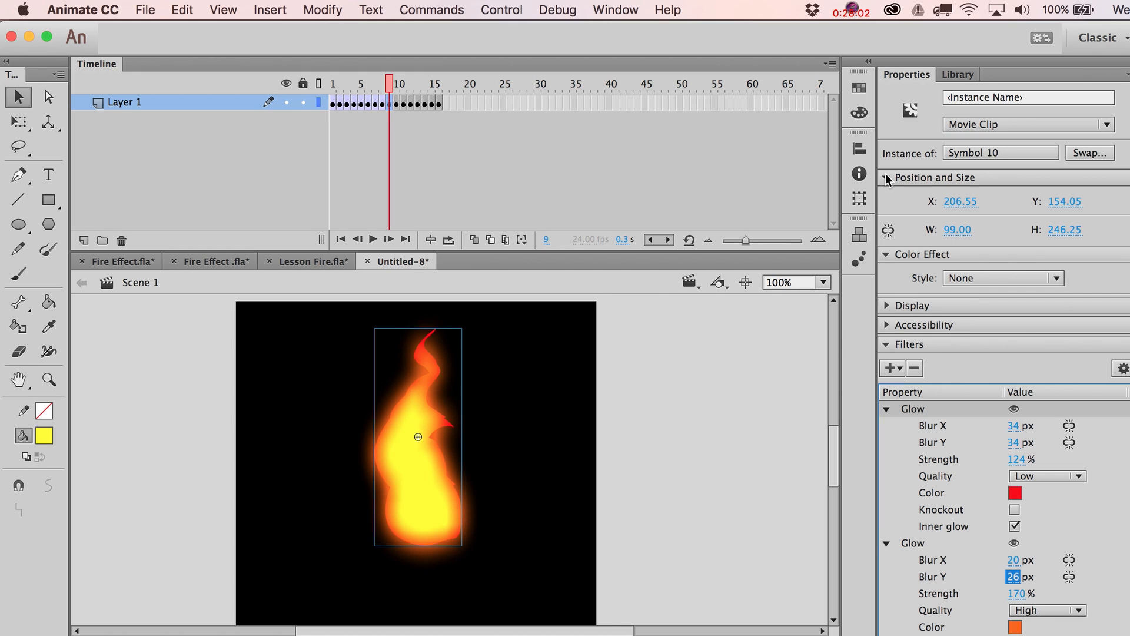
left_click(886, 177)
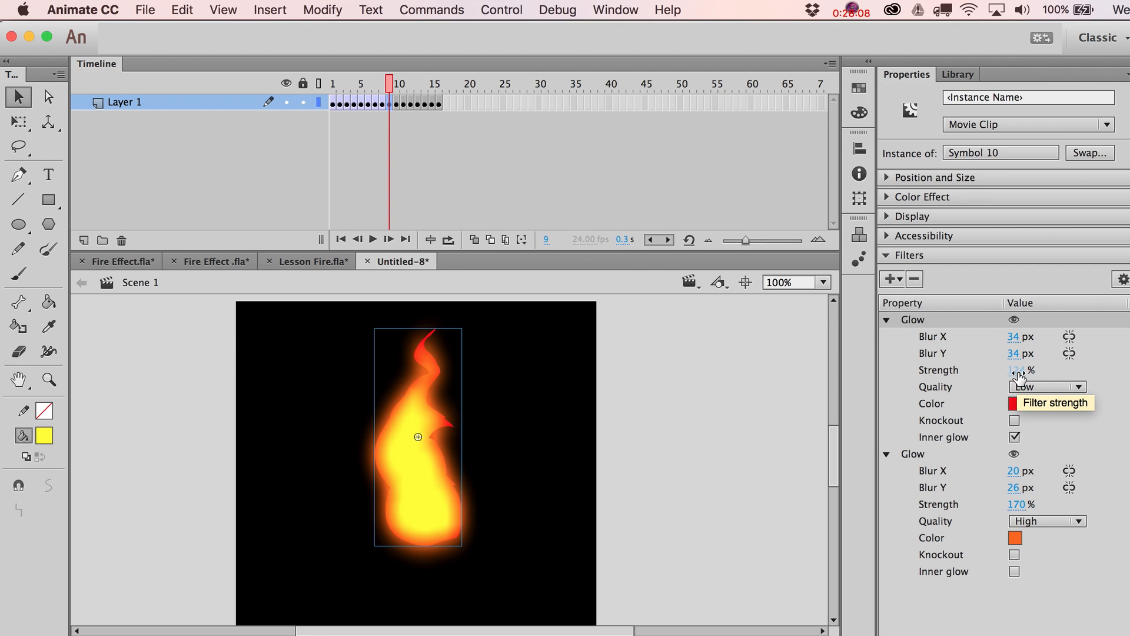
left_click(1033, 390)
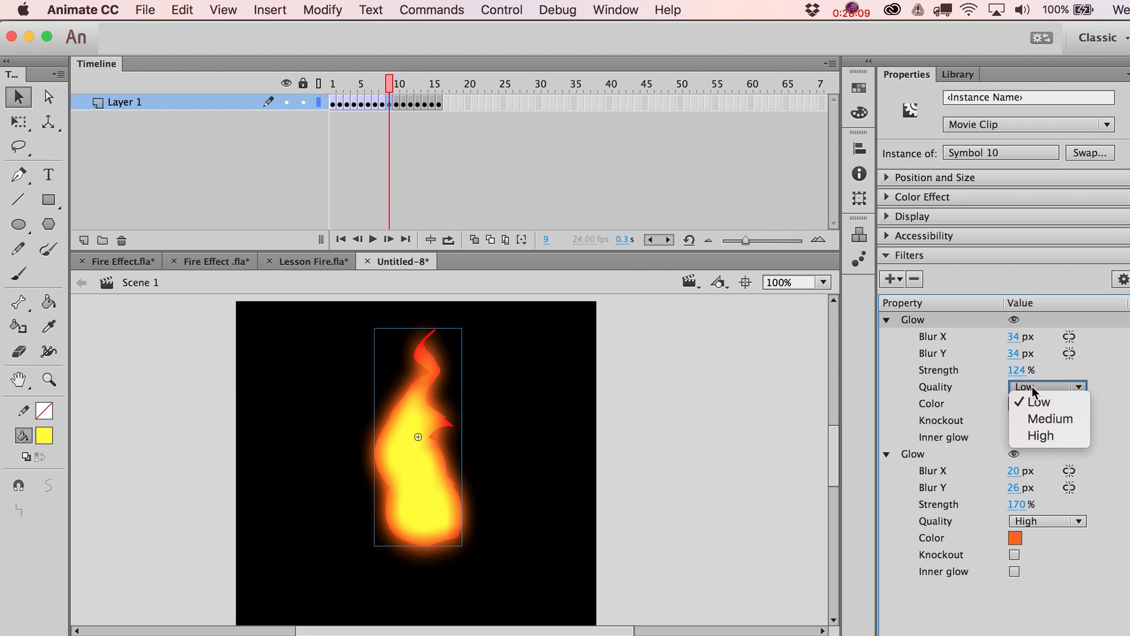
left_click(1040, 436)
key("super+z")
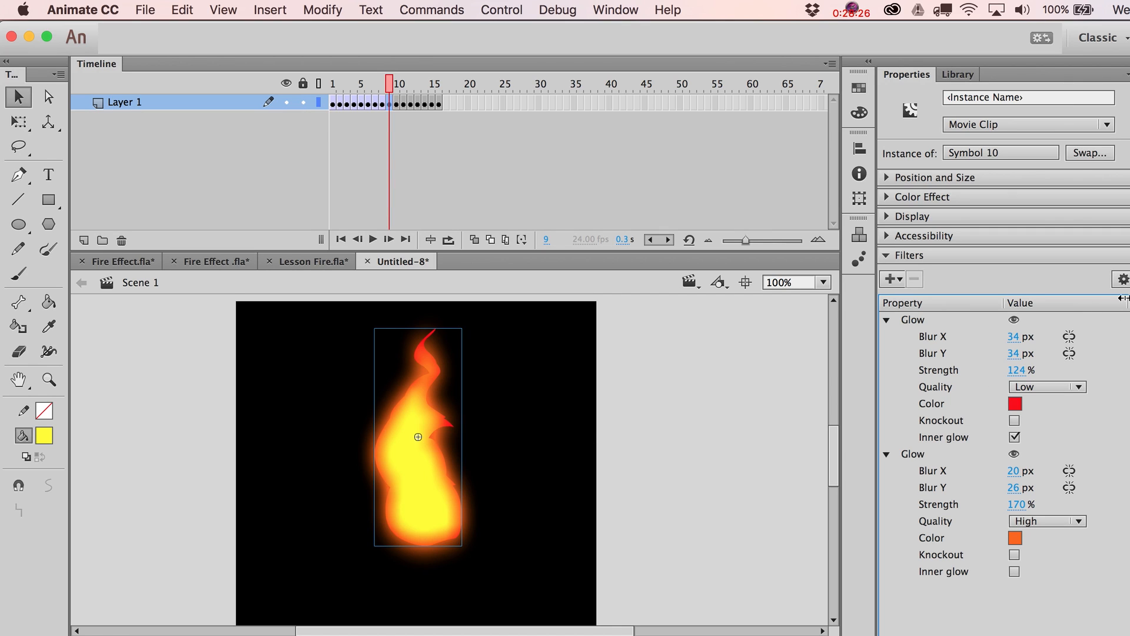
- Copy all glow filters from the flame on frame 9 and delete both glows from that instance
left_click(1122, 279)
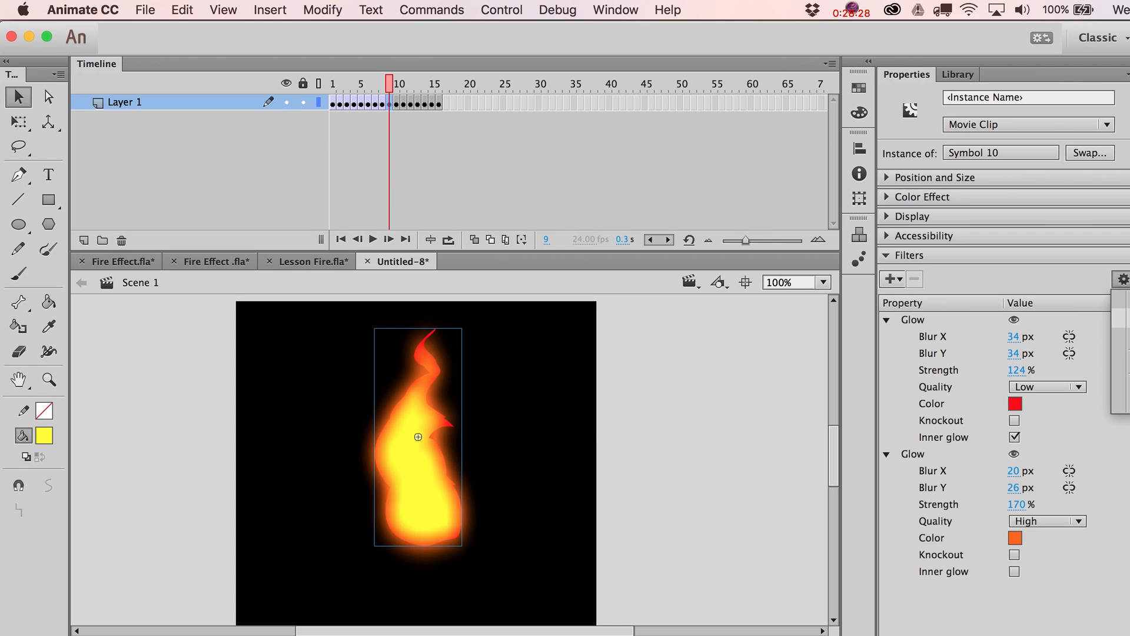
left_click(1123, 318)
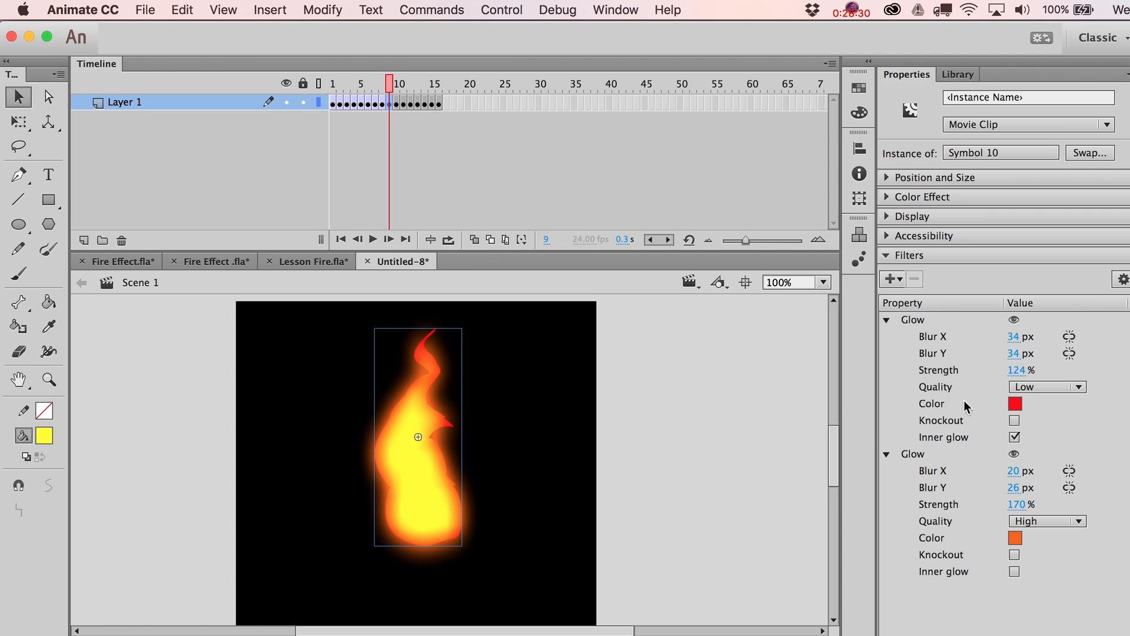
left_click(928, 324)
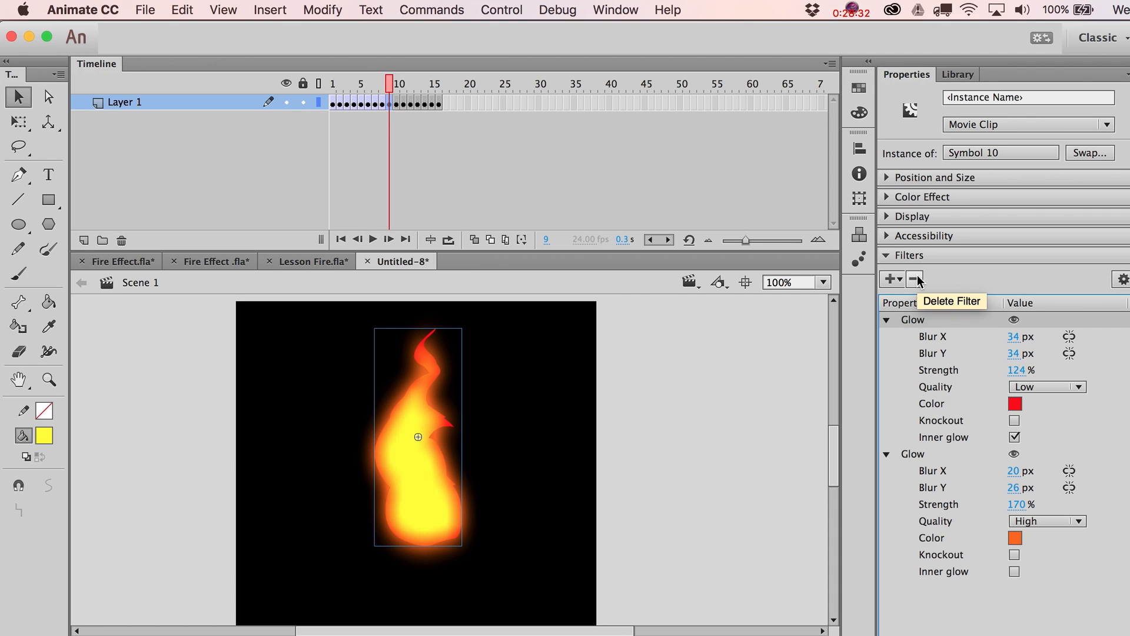
left_click(915, 279)
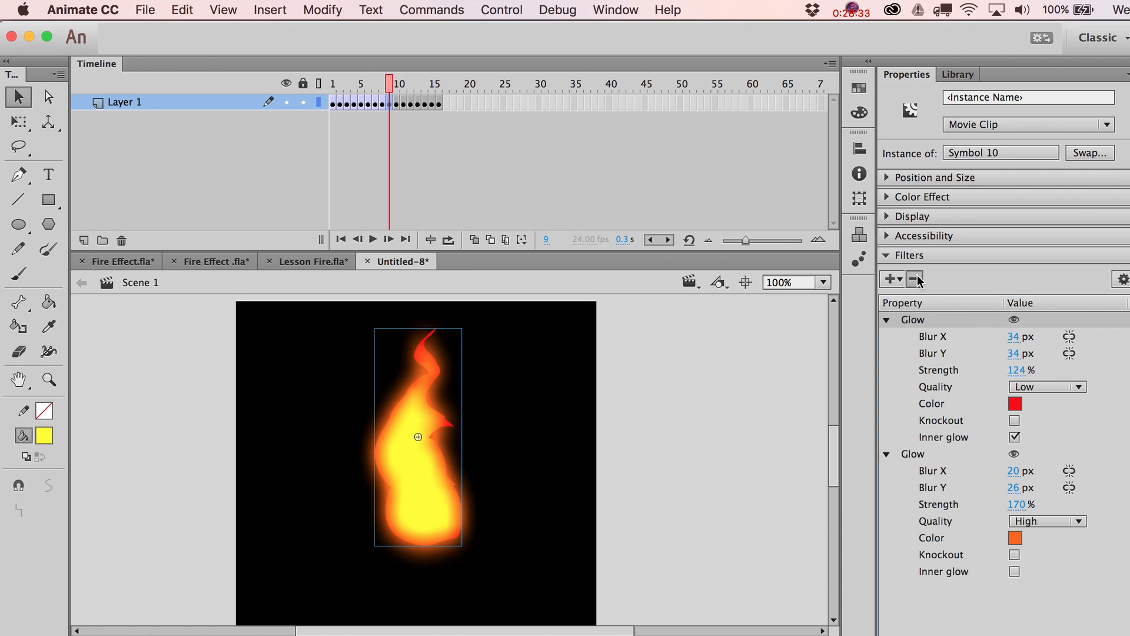
left_click(915, 279)
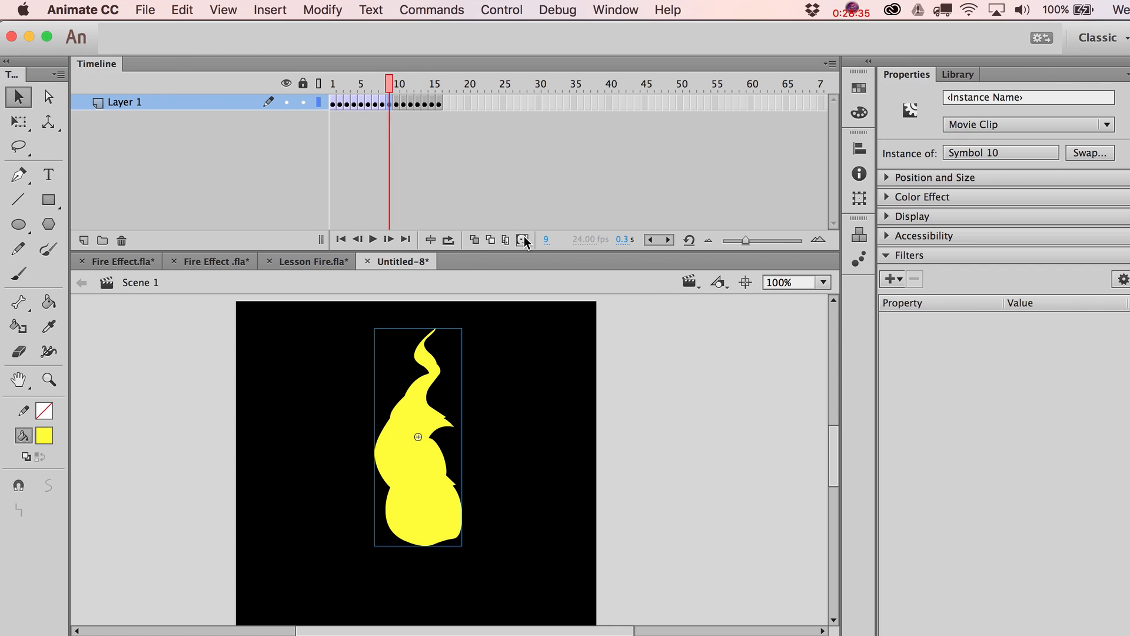
- Paste the copied glow filters onto the flames of every frame at once with Edit Multiple Frames, and preview the movie
left_click(506, 240)
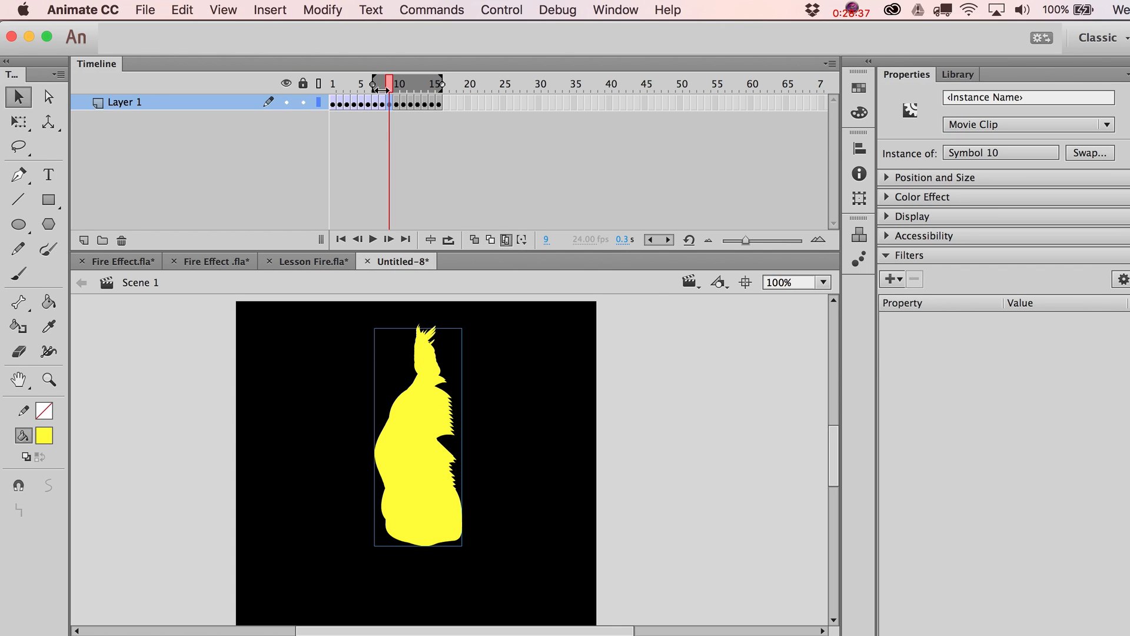
left_click_drag(380, 89, 331, 87)
left_click_drag(532, 588, 276, 294)
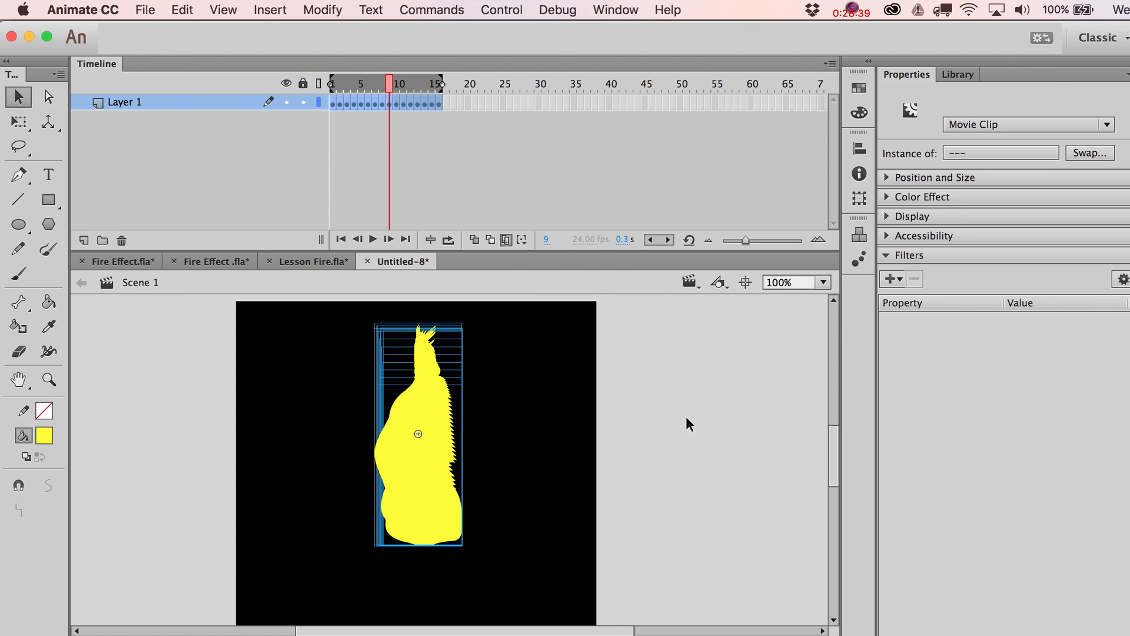
left_click(1122, 279)
left_click(1123, 338)
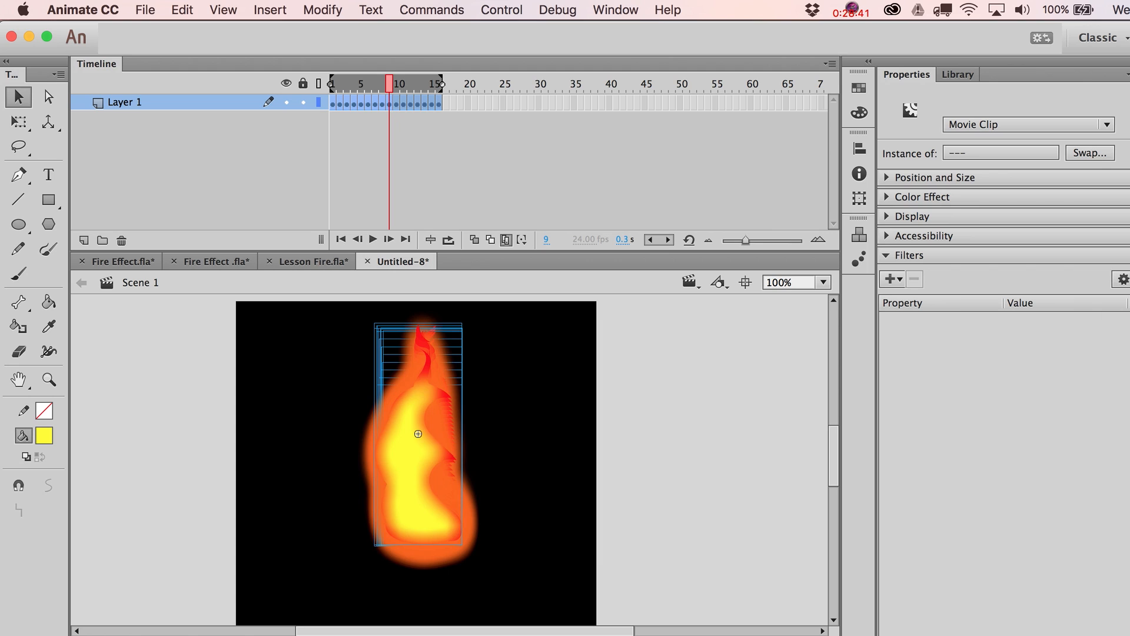
left_click(506, 239)
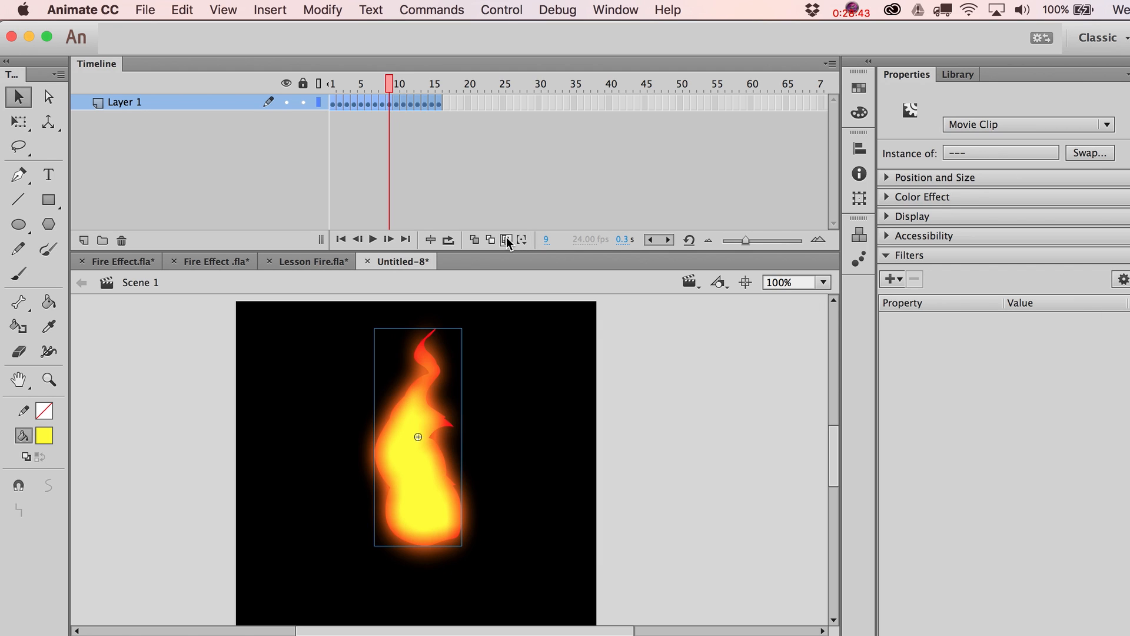
key("super+Return")
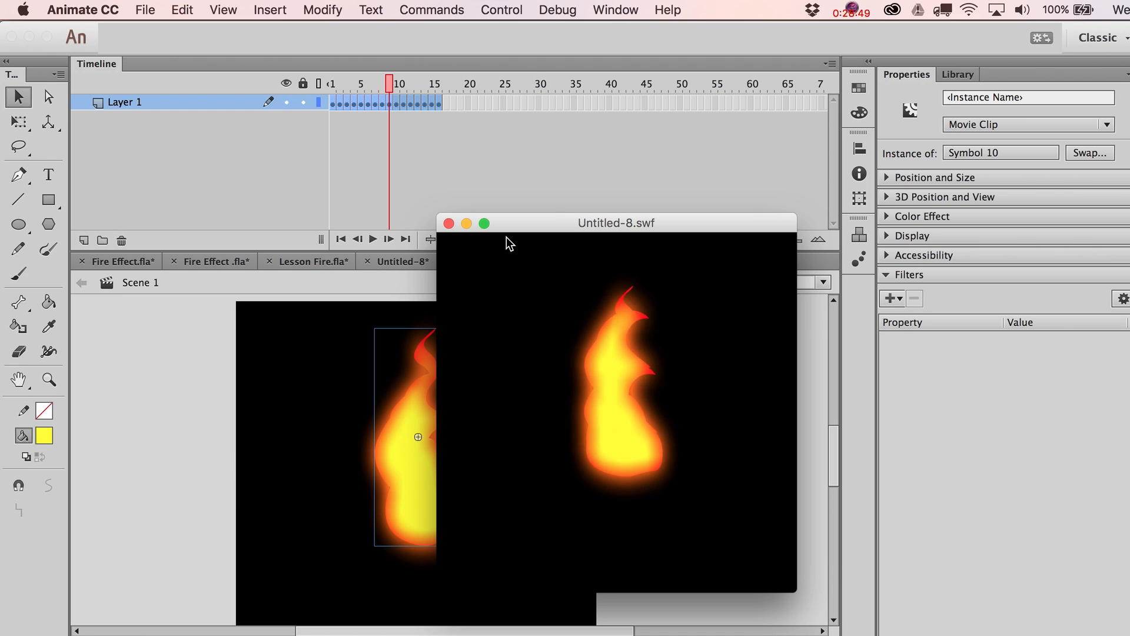
key("super+w")
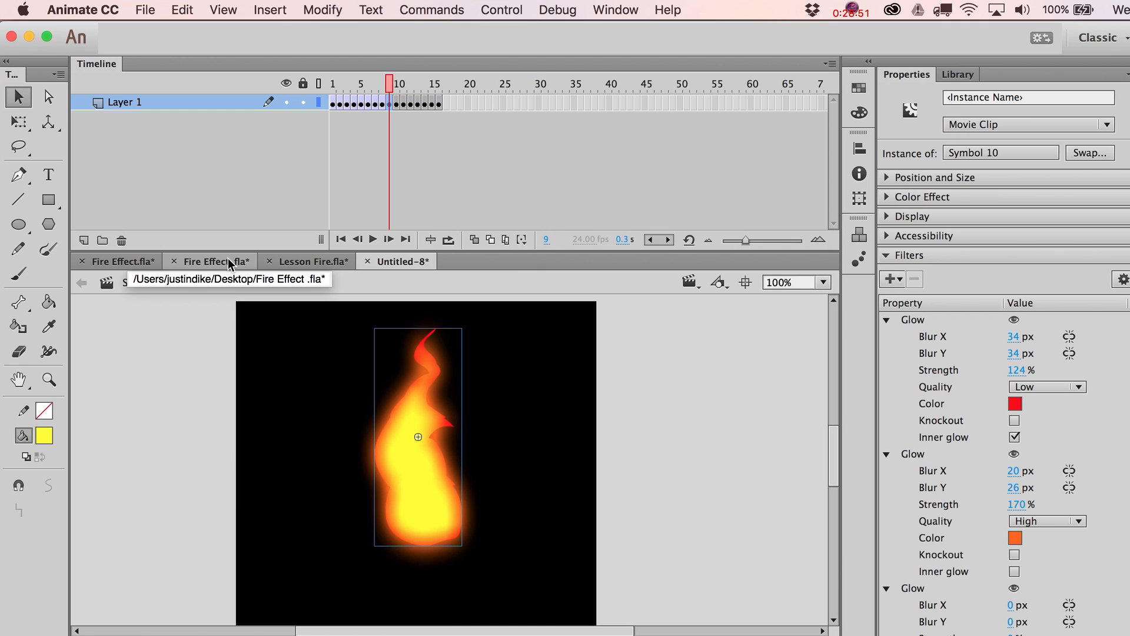
- Copy the torch from Fire Effect .fla into Untitled-8, putting duplicate items into a folder, and place it beneath the flame
left_click_drag(223, 251, 227, 175)
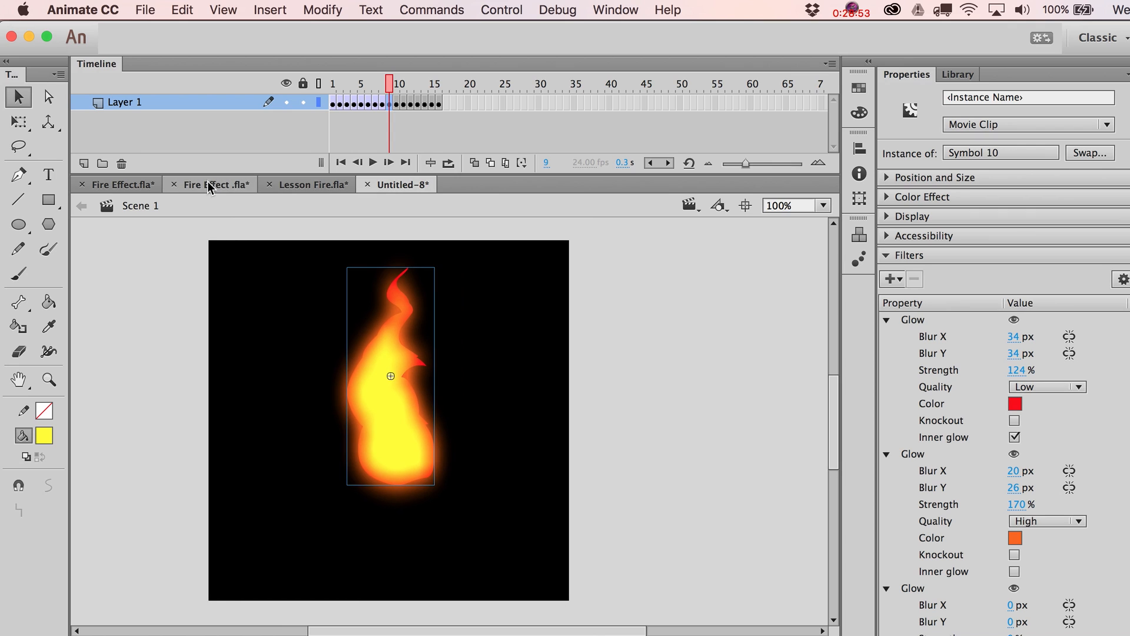
left_click(209, 186)
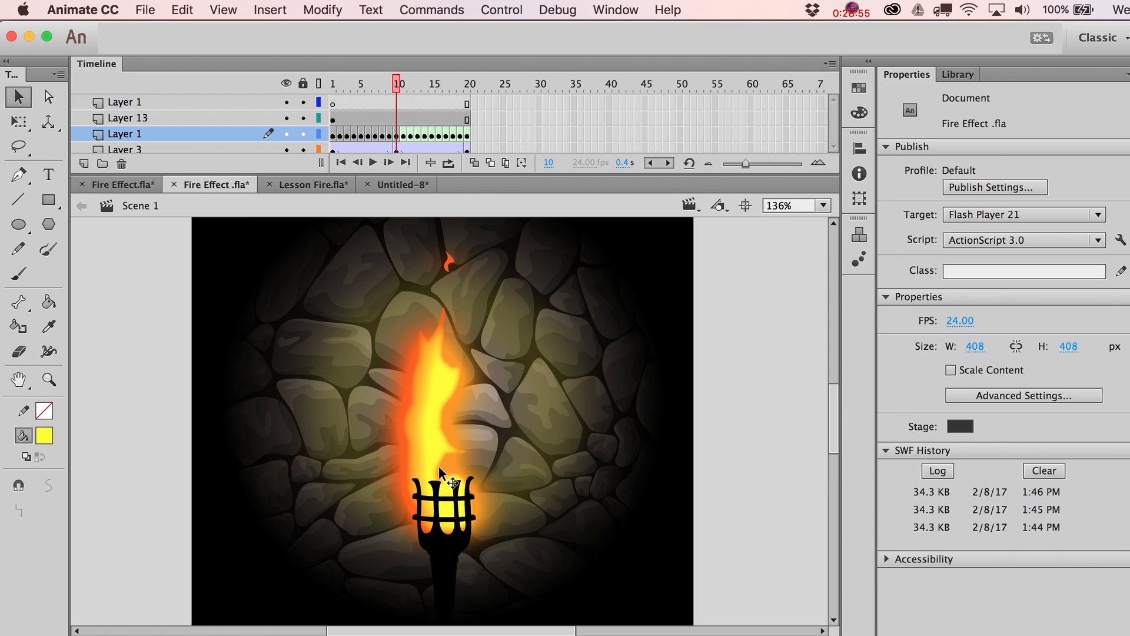
left_click(459, 541)
key("super+c")
left_click(402, 187)
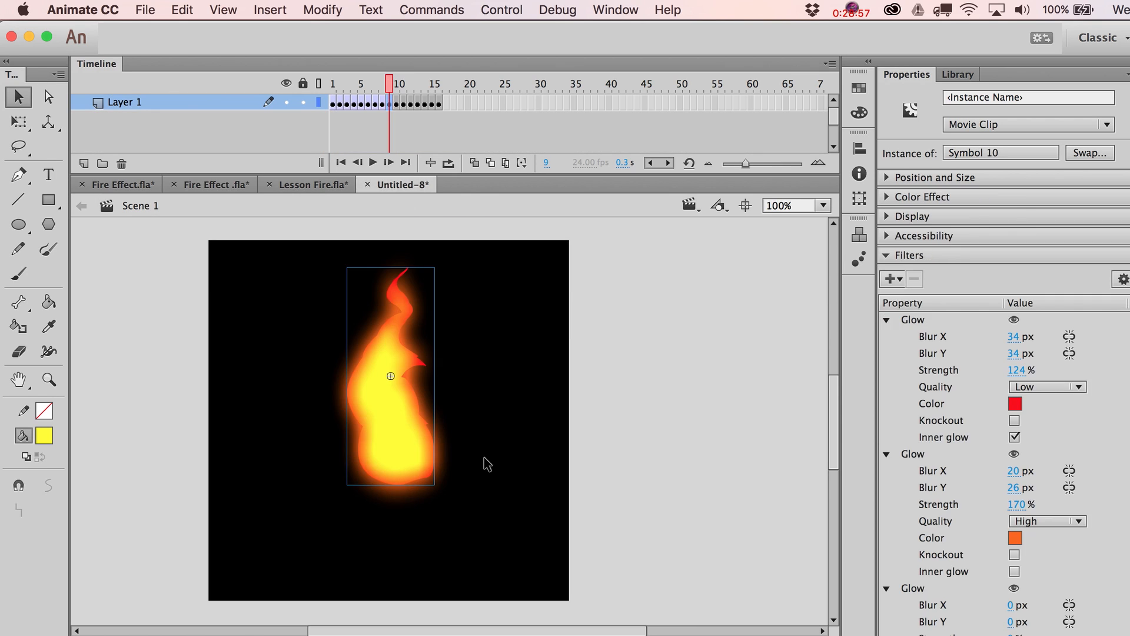
key("super+v")
left_click(733, 464)
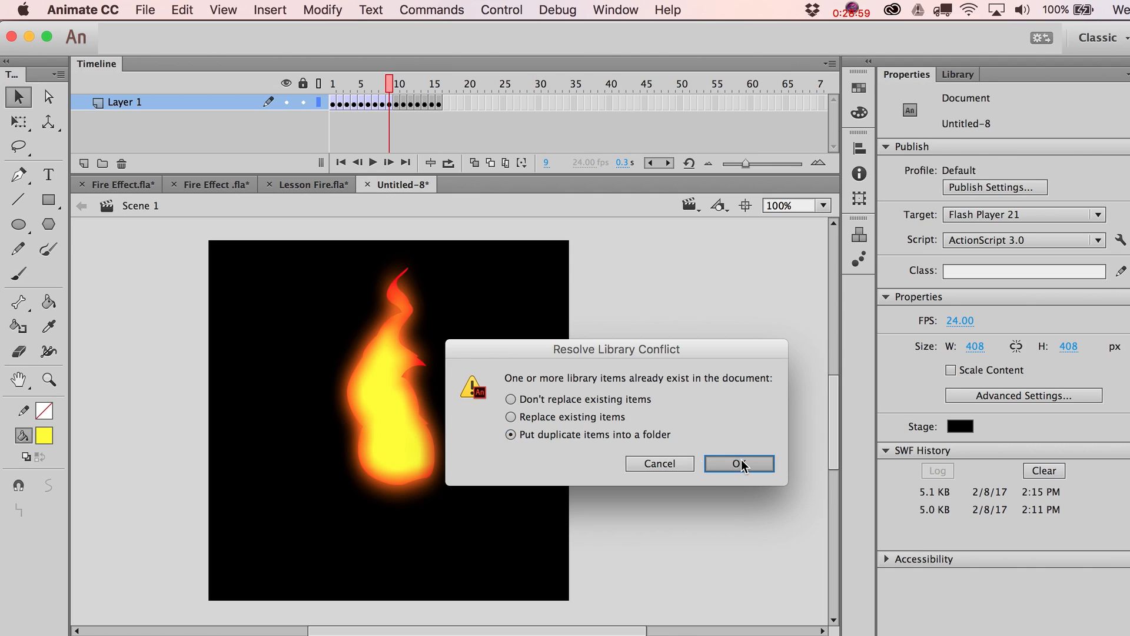
left_click_drag(469, 467, 403, 580)
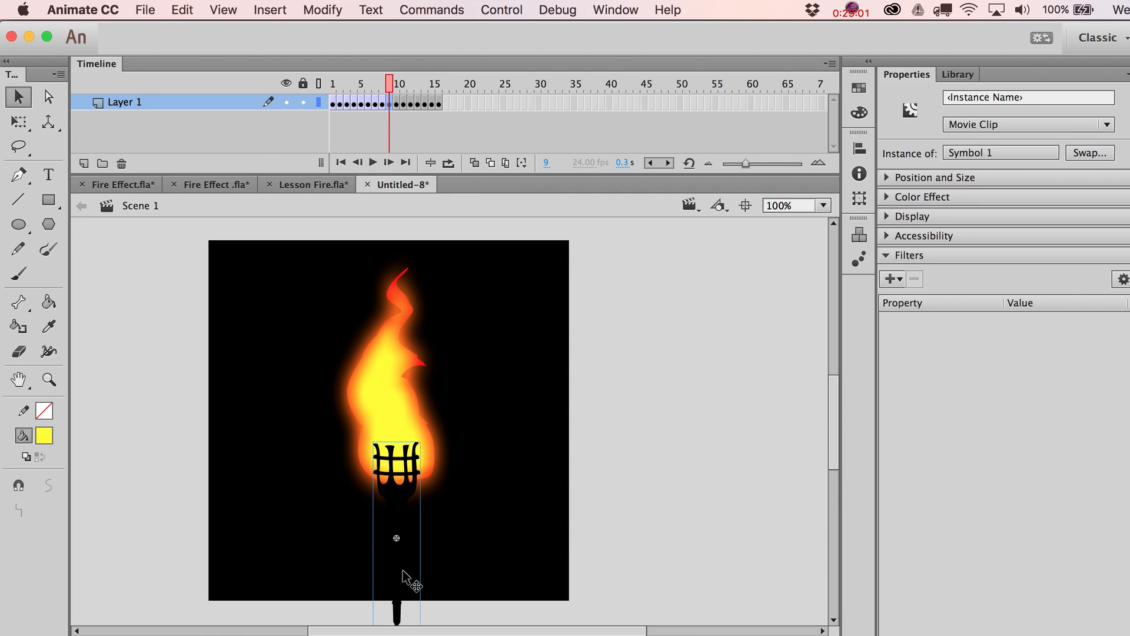
- Widen the torch with Free Transform and set the stage color to dark gray #333333
key("q")
left_click_drag(422, 540, 436, 538)
key("v")
left_click(561, 508)
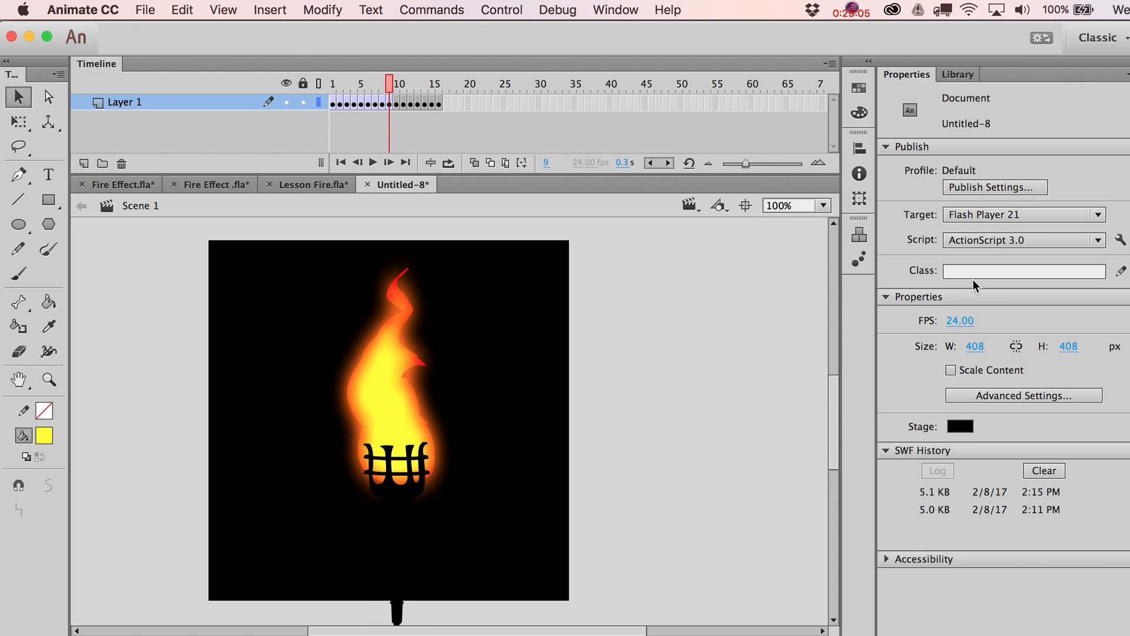
left_click(969, 428)
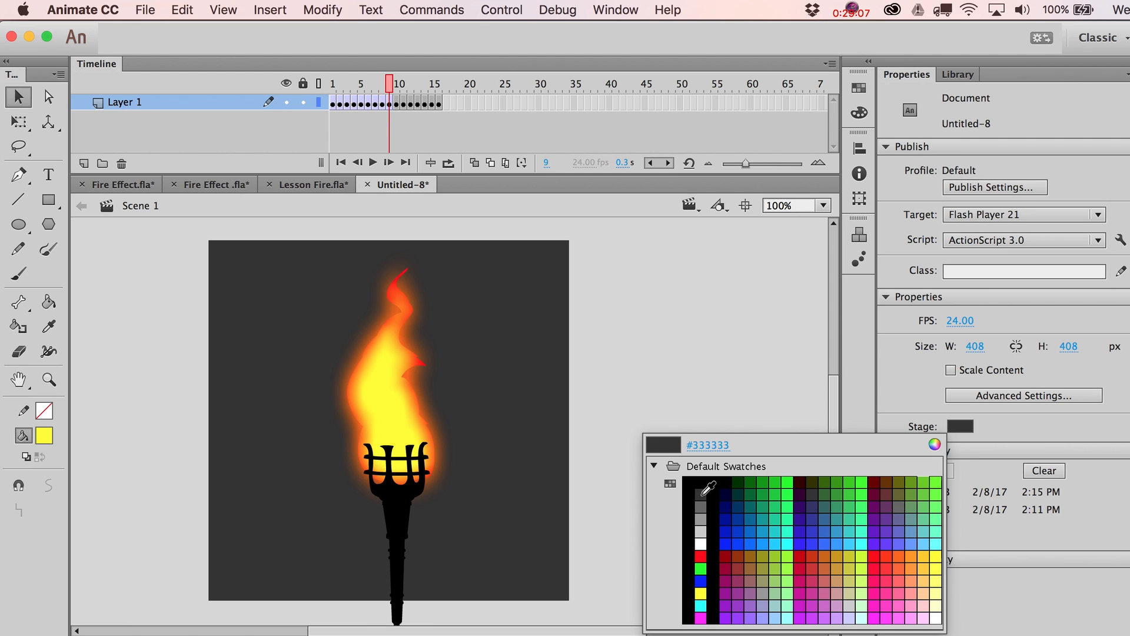
left_click(702, 493)
- Copy the stone wall from Fire Effect .fla and undo the trial moves of the shapes covering it
left_click(217, 184)
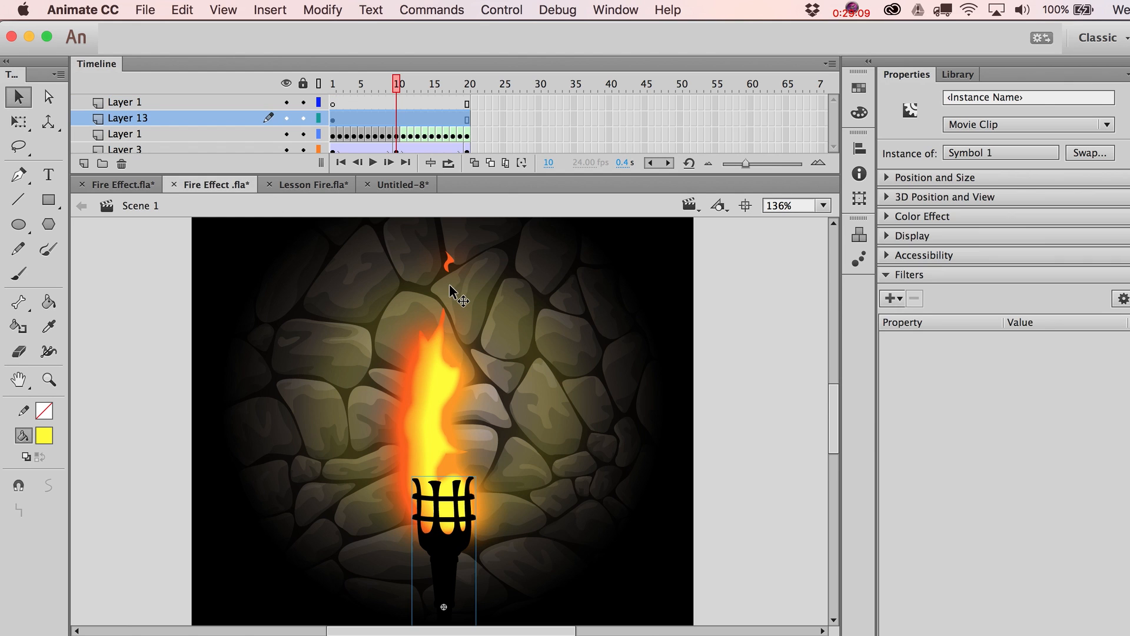
left_click(625, 322)
key("super+z")
left_click_drag(209, 287, 364, 283)
left_click(234, 332)
left_click_drag(234, 332, 164, 328)
key("super+z")
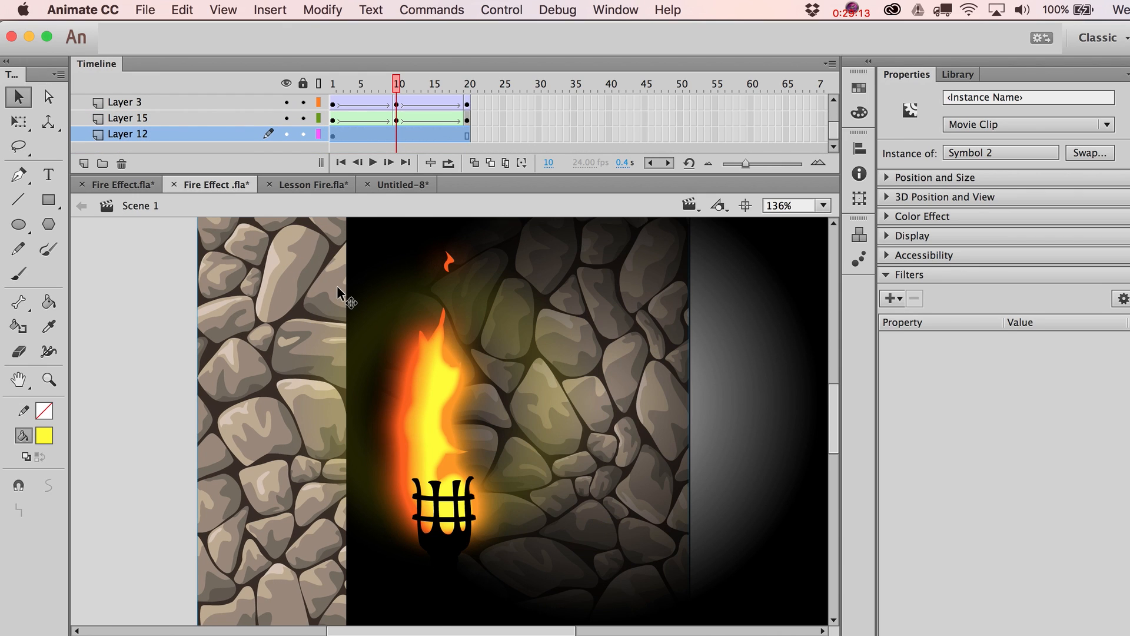
left_click_drag(377, 242, 234, 242)
key("super+z")
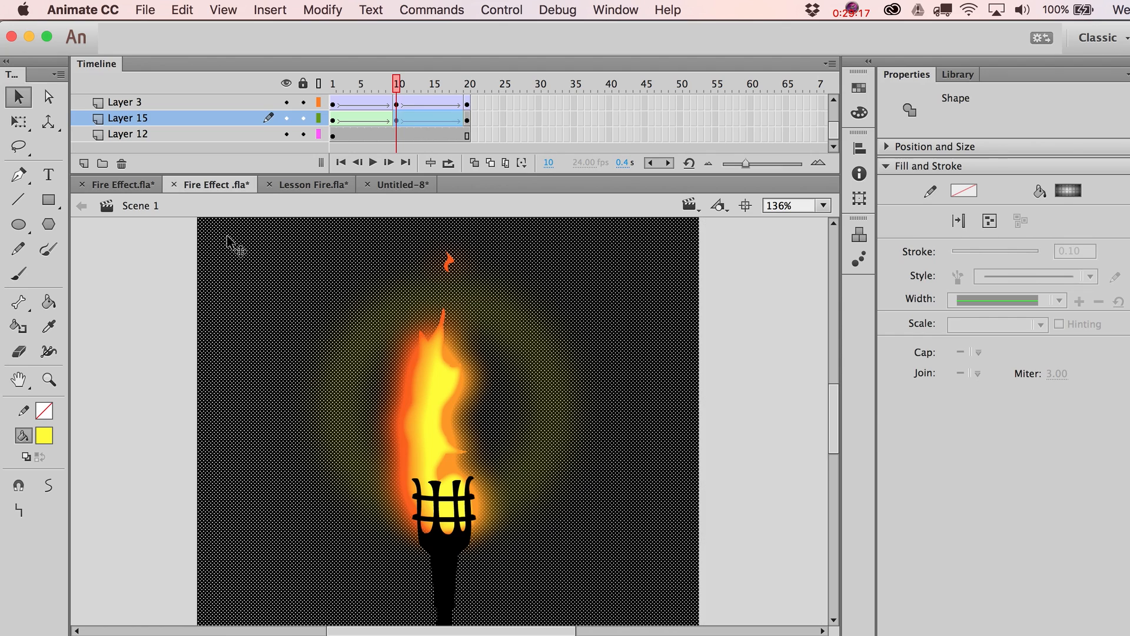
- Add a layer beneath the flame layer in Untitled-8 and paste the stone wall on it, putting duplicate items into a folder
left_click(397, 184)
left_click(84, 164)
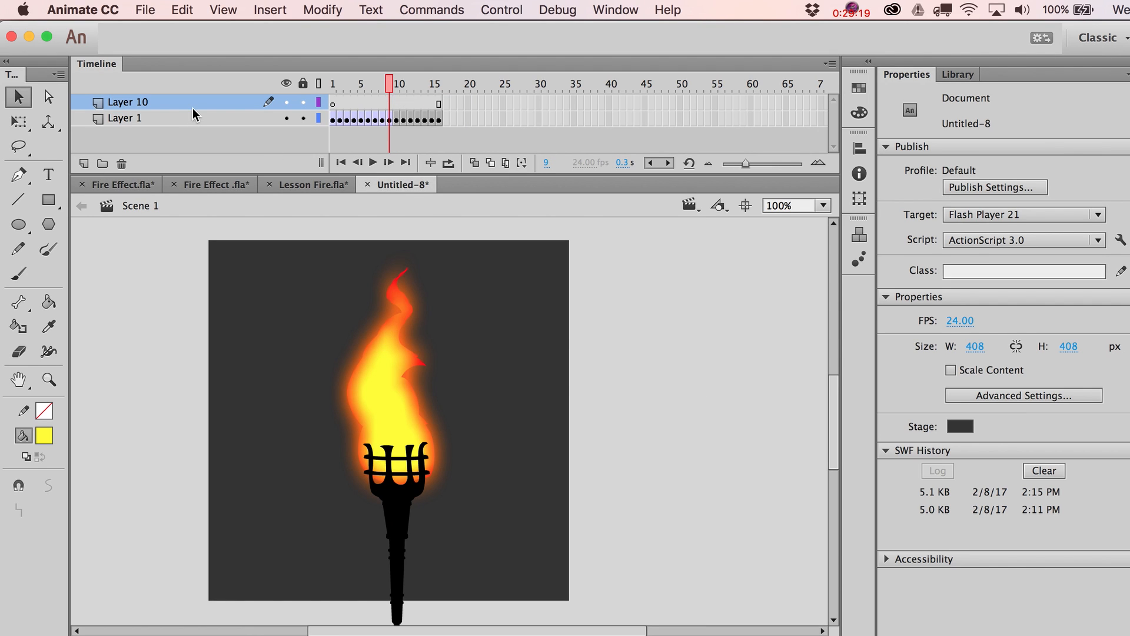
left_click_drag(193, 107, 195, 140)
key("super+v")
left_click(565, 435)
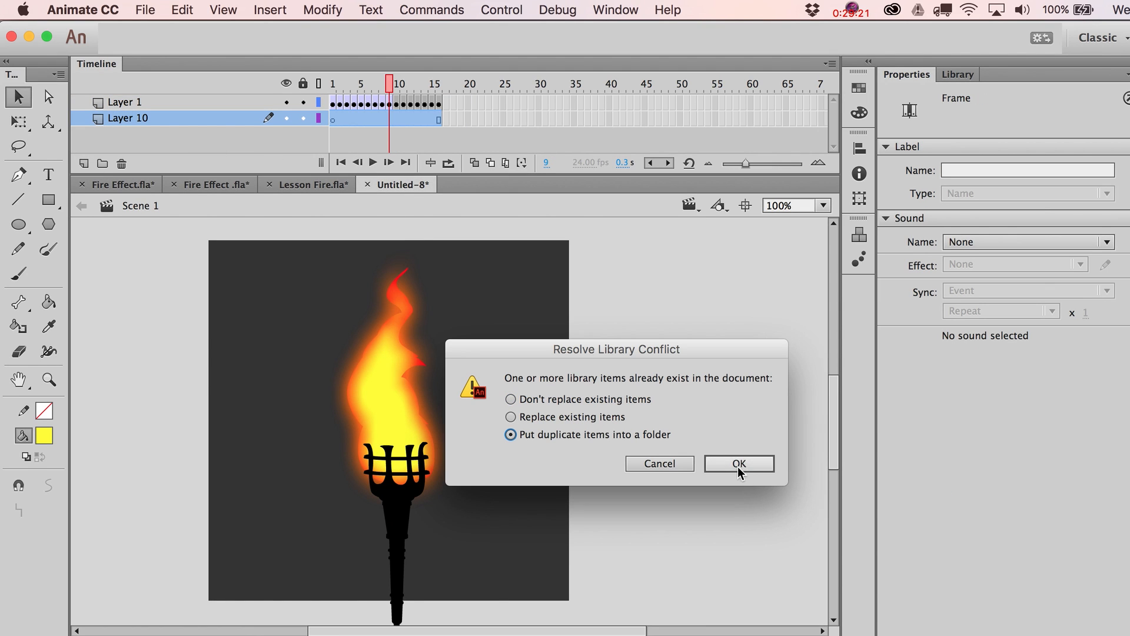
left_click(739, 463)
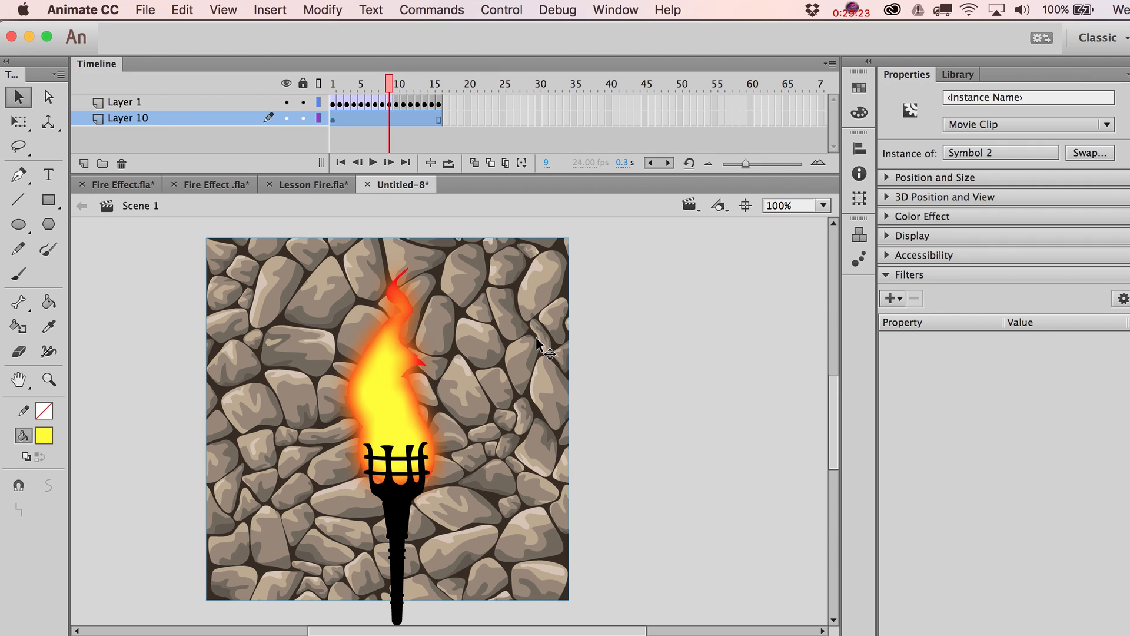
- Cover the stone wall with a strokeless rectangle in a white-to-black radial gradient on a new layer above it, and select the rectangle
left_click(84, 163)
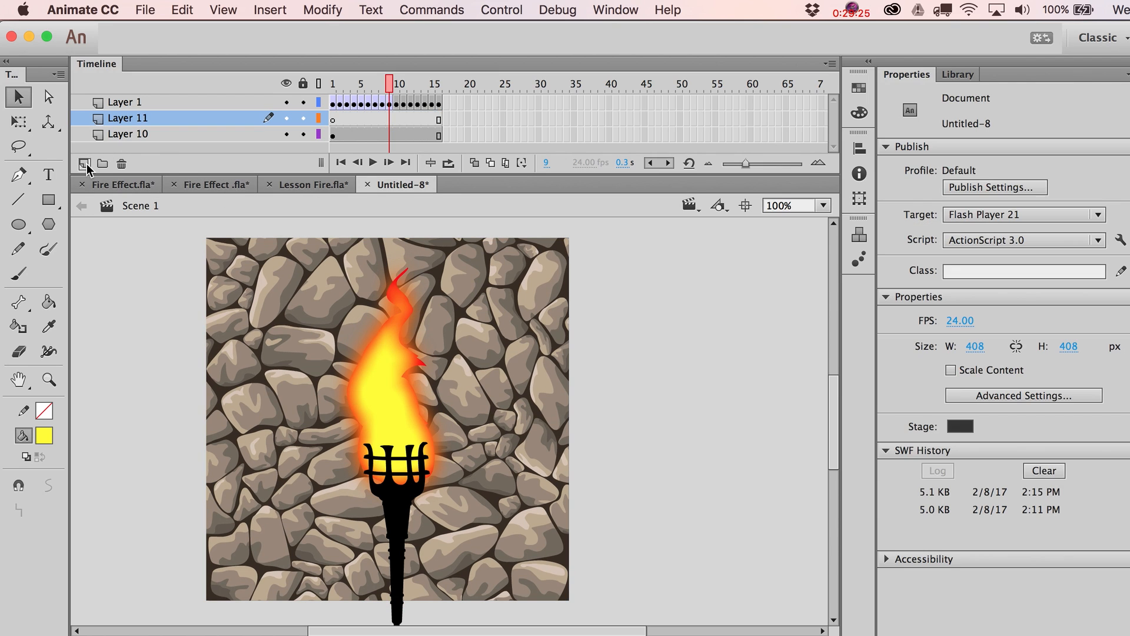
left_click(49, 200)
left_click(45, 436)
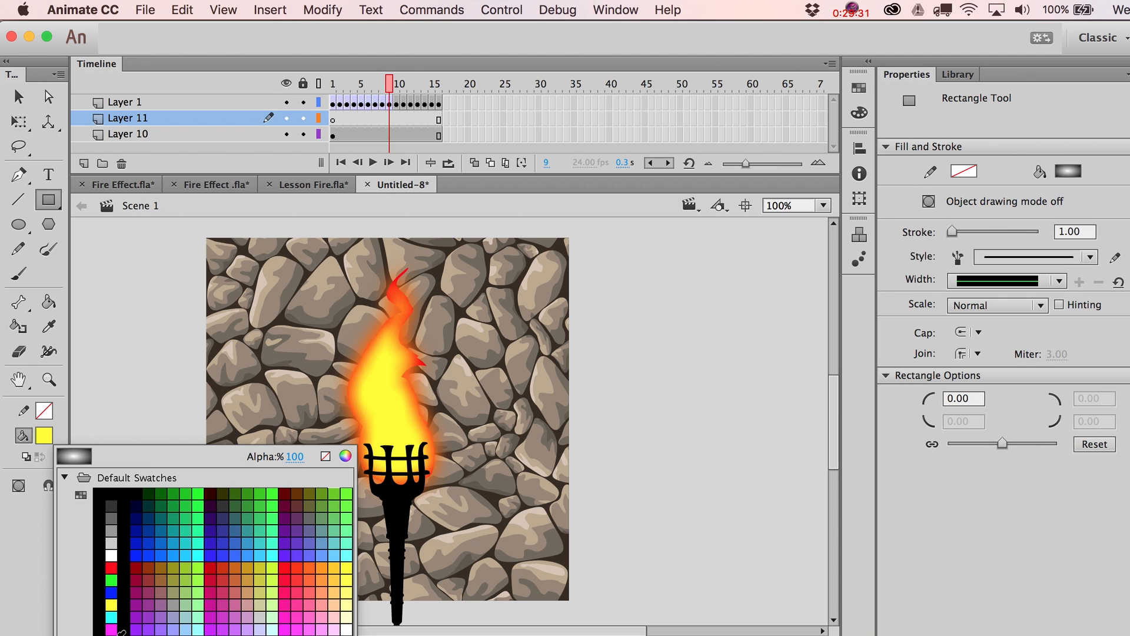
left_click(121, 632)
left_click_drag(205, 238, 573, 606)
key("v")
left_click(532, 366)
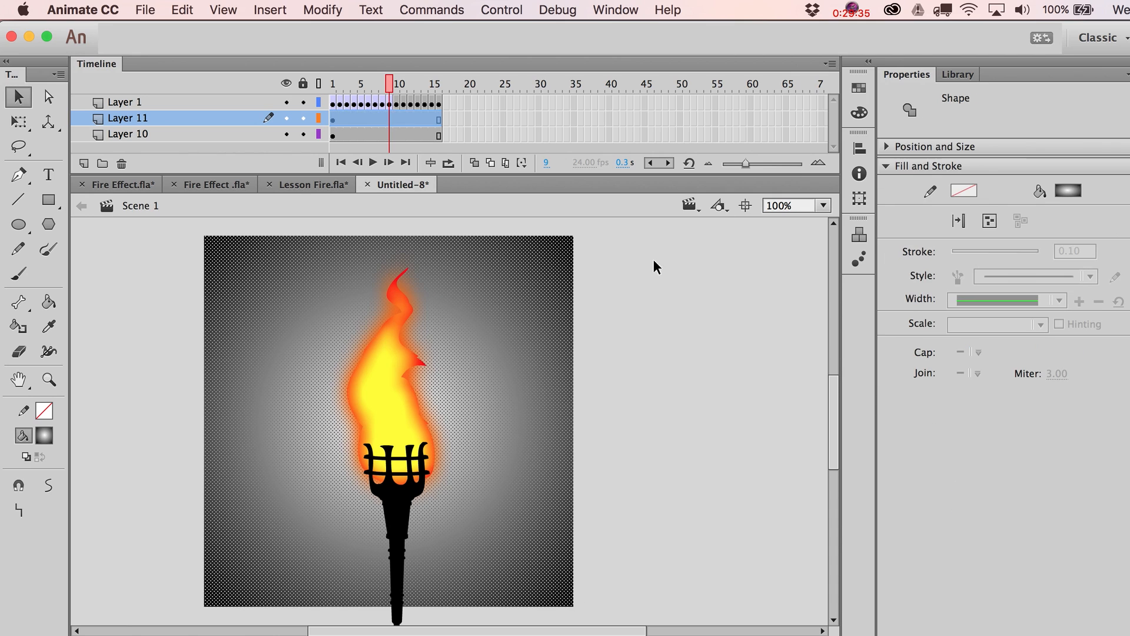
- Change the center stop of the rectangle's radial gradient to black with 0% alpha so the stone wall shows through
left_click(867, 112)
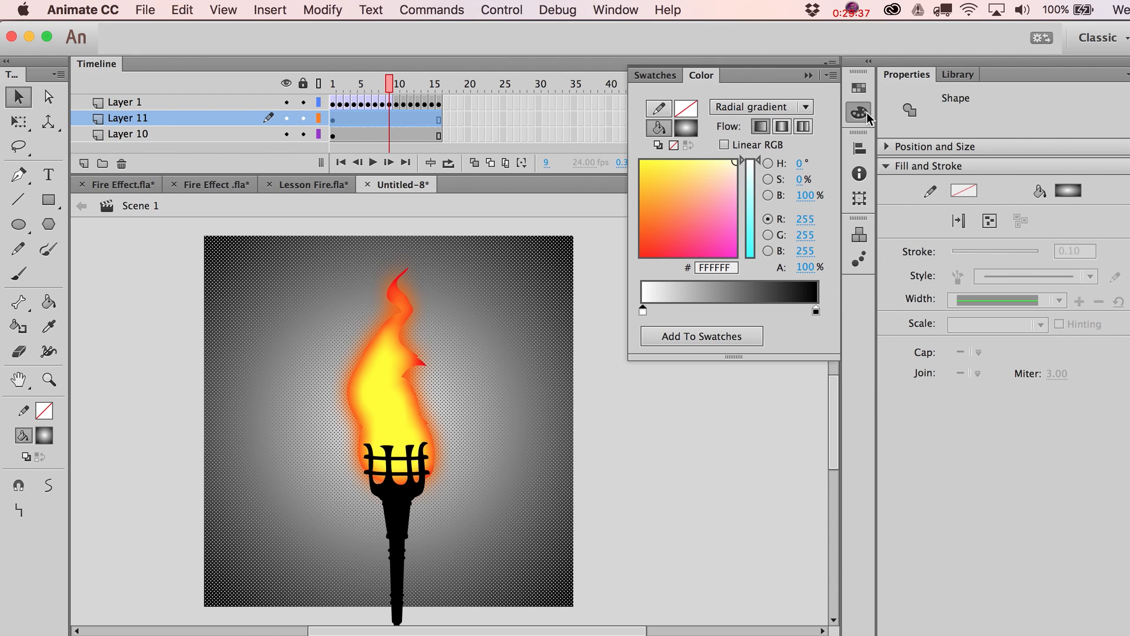
double_click(643, 310)
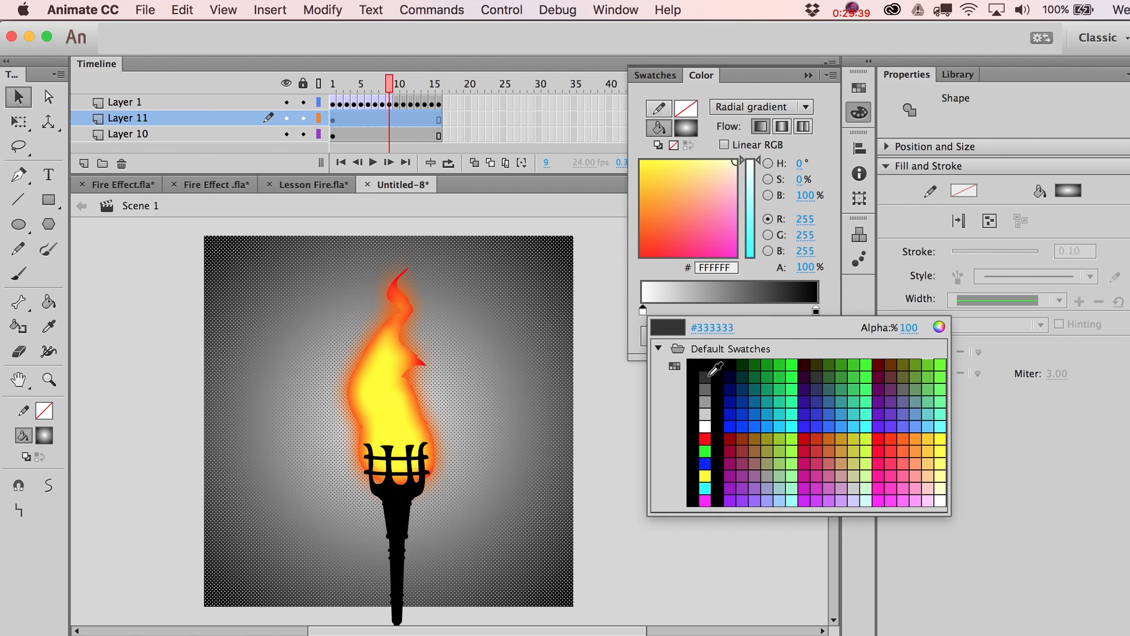
left_click(706, 363)
left_click(805, 267)
type("0")
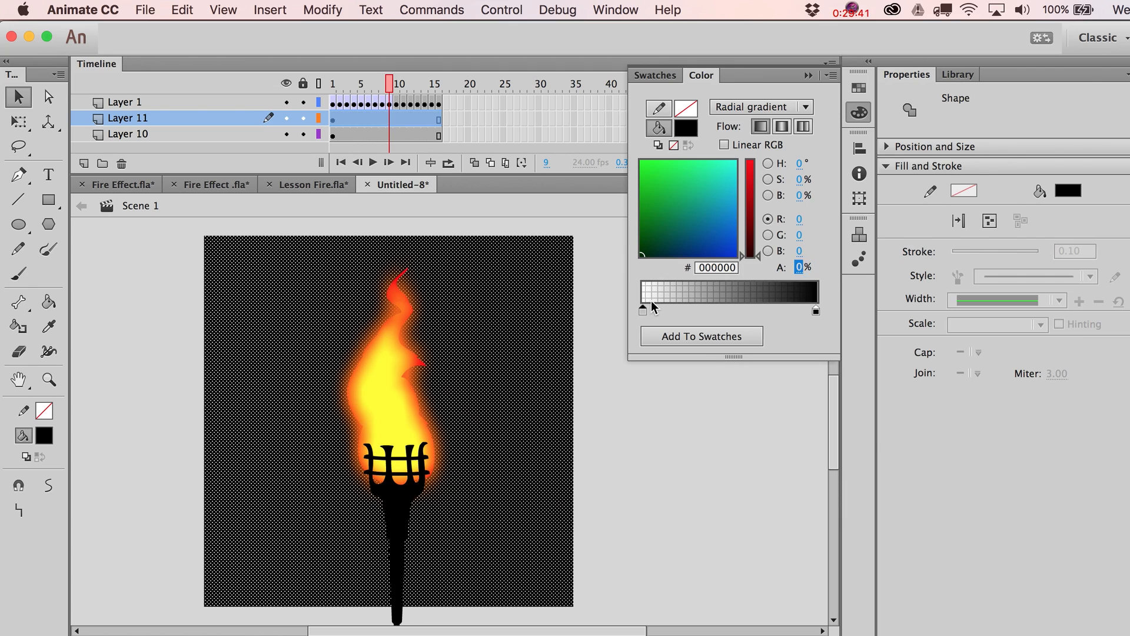
left_click(740, 472)
- Shrink the rectangle's radial gradient with Gradient Transform until its circle nearly spans the stage width
key("f")
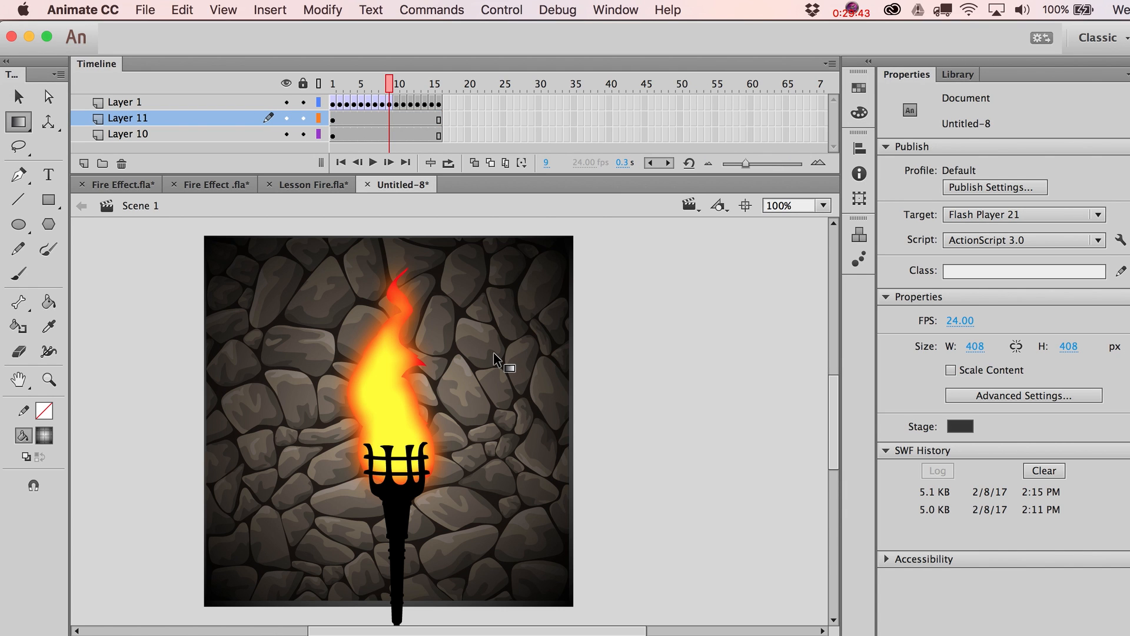
left_click(494, 354)
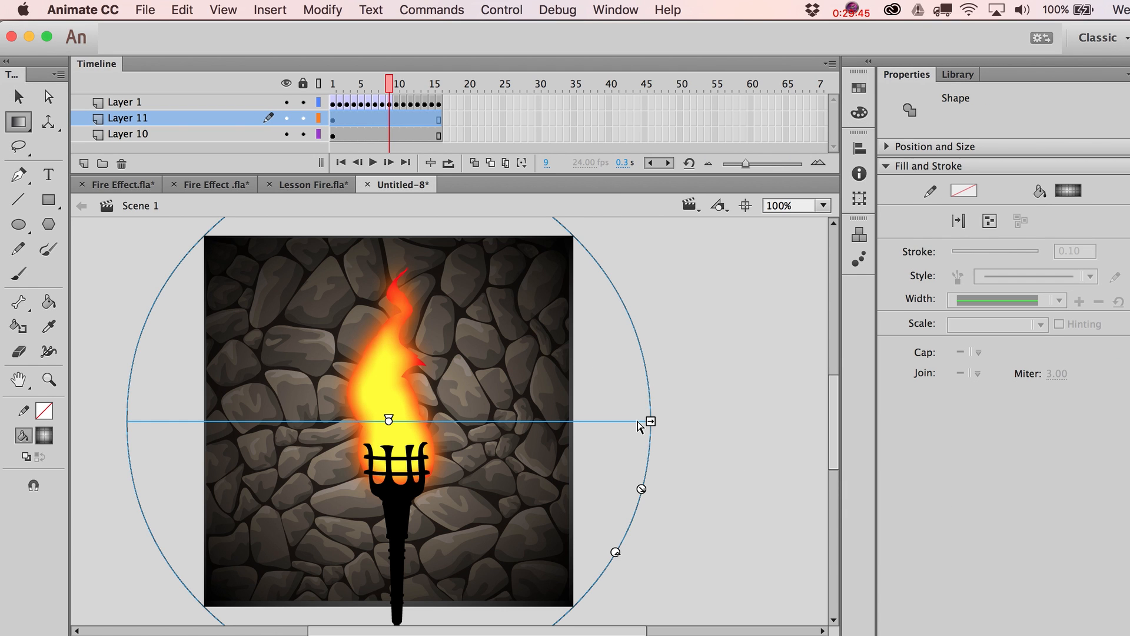
left_click(18, 124)
left_click_drag(640, 488, 556, 462)
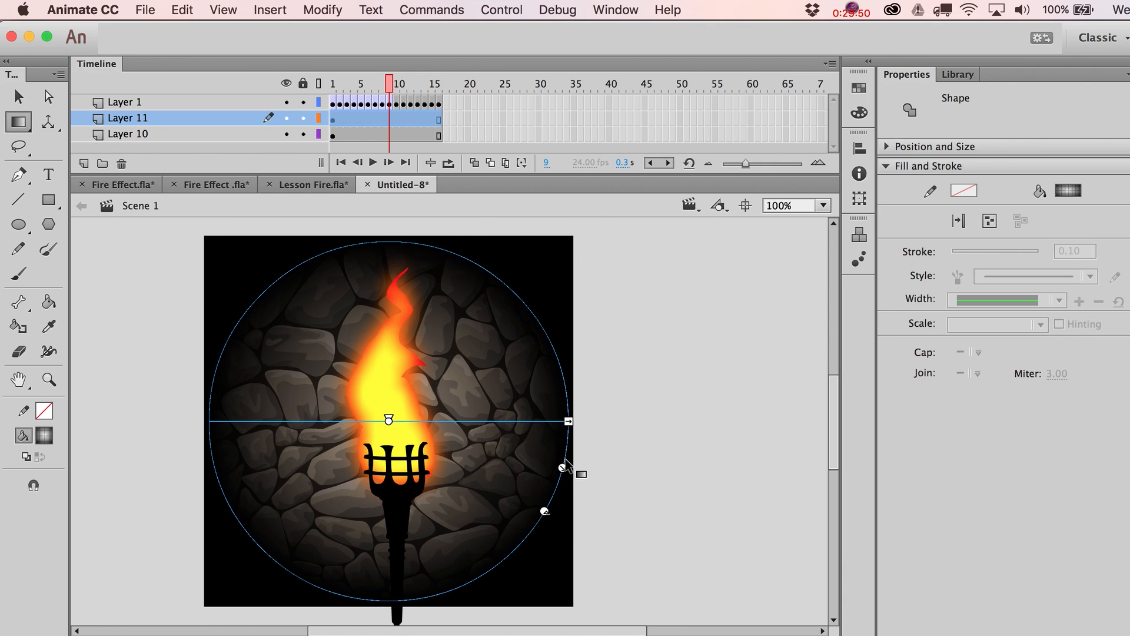
- Insert keyframes at frames 16 and 9 of the gradient layer and shrink the gradient circle further at frame 9
left_click(441, 119)
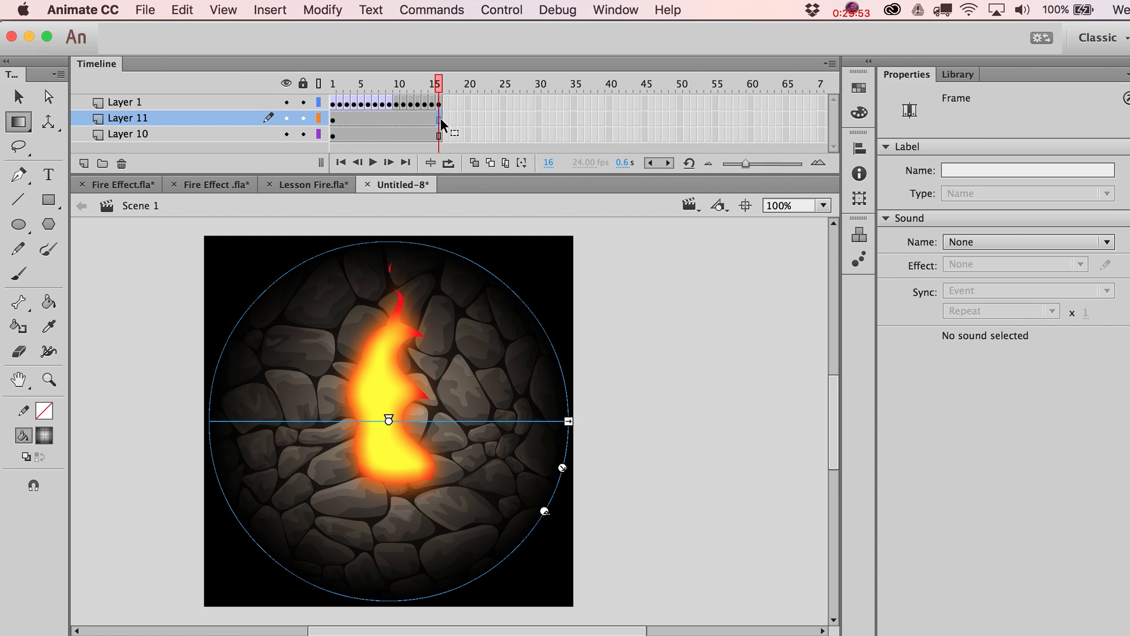
key("F6")
left_click(388, 121)
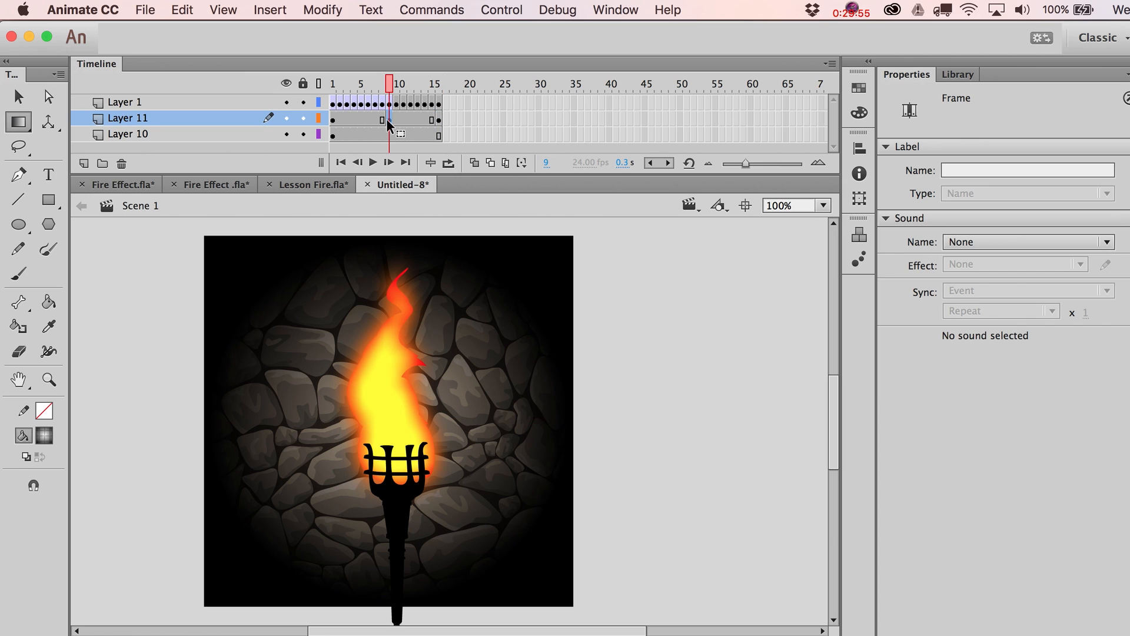
left_click(479, 360)
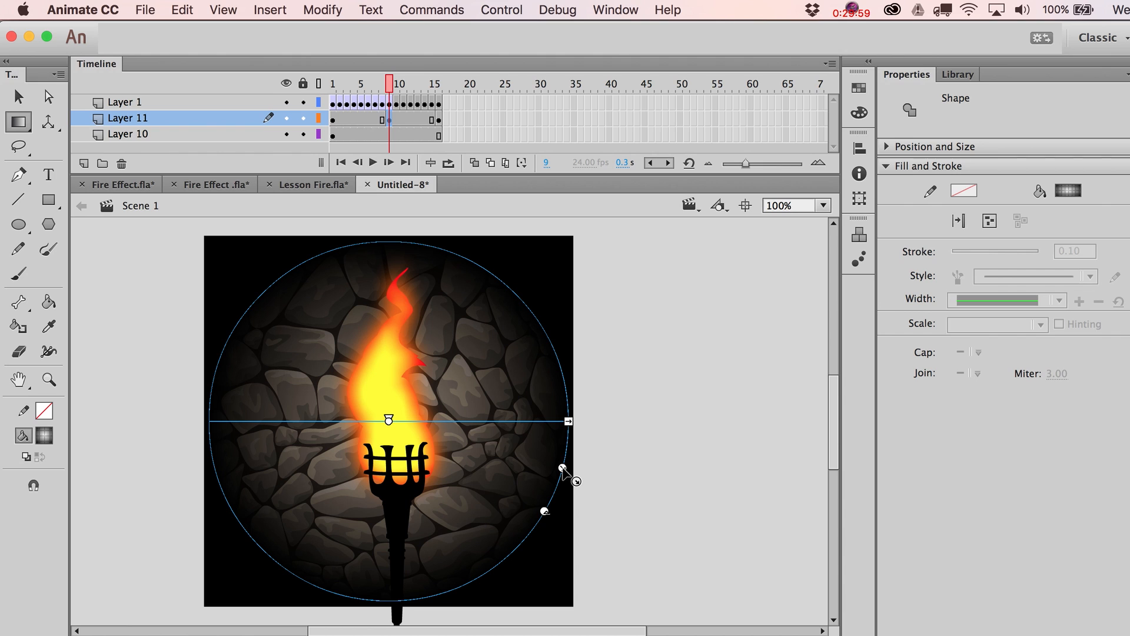
left_click_drag(562, 468, 537, 462)
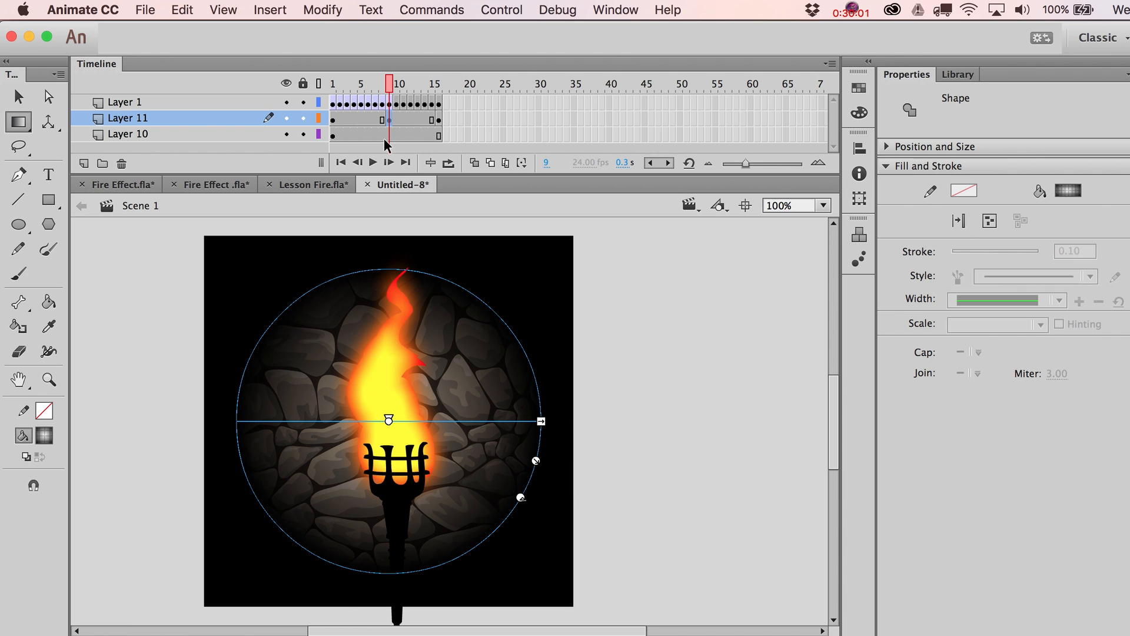
- Create shape tweens across both keyframe spans of the gradient layer and preview the light at frame 9
left_click_drag(360, 120, 421, 123)
right_click(420, 122)
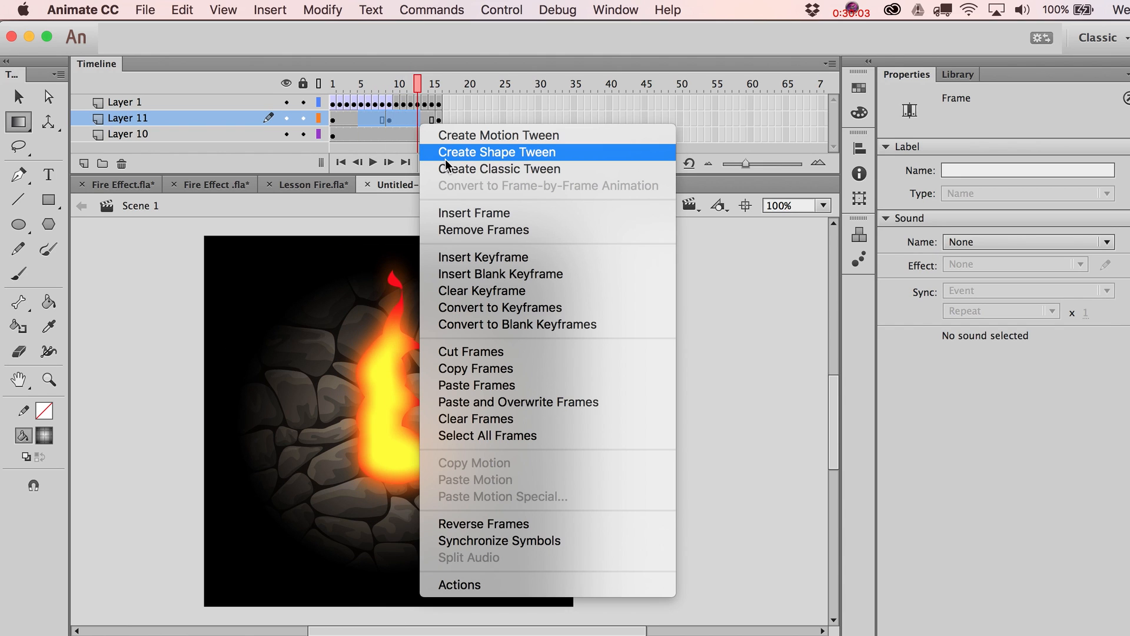
left_click(445, 157)
left_click_drag(419, 83, 389, 91)
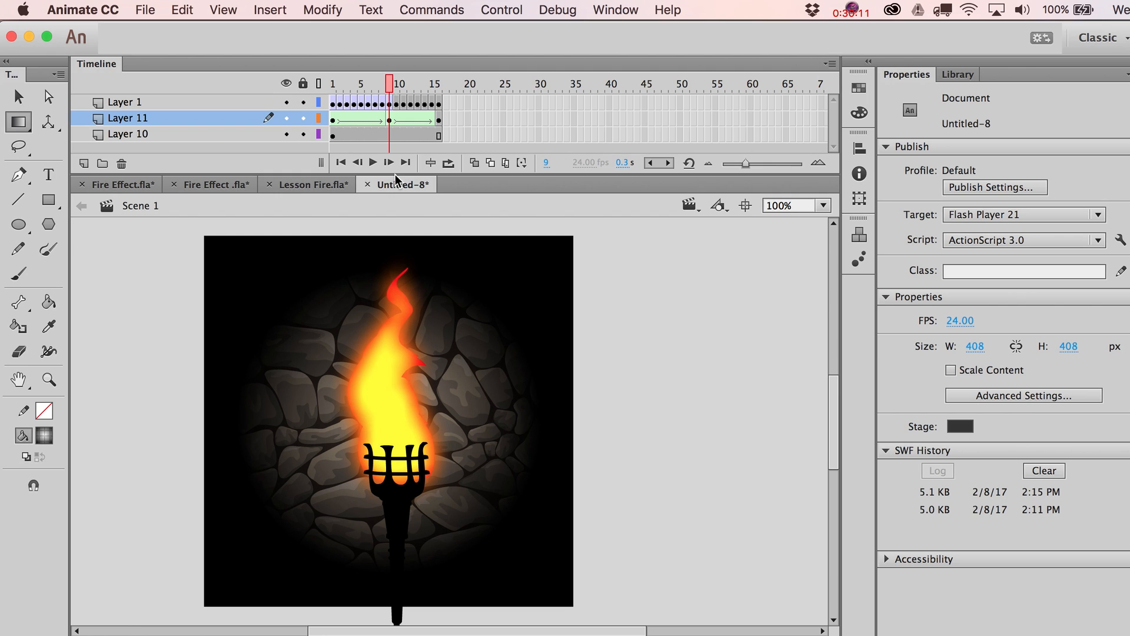
- Cut the torch from the flame layer, paste it in place on a new top layer, and test the movie
key("v")
left_click(410, 537)
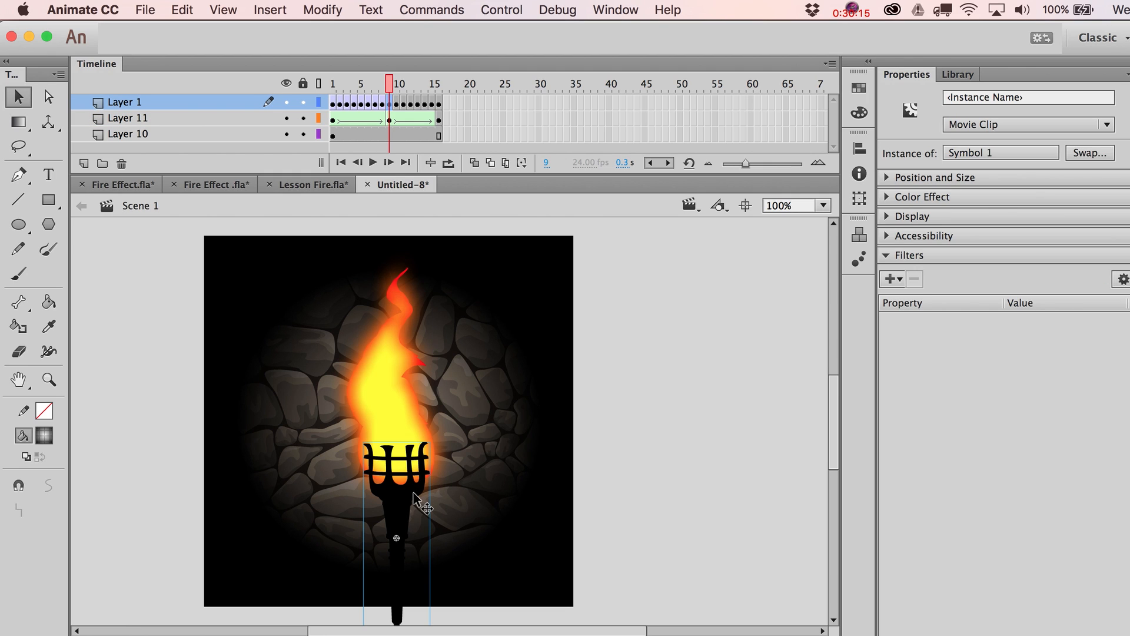
key("ctrl+x")
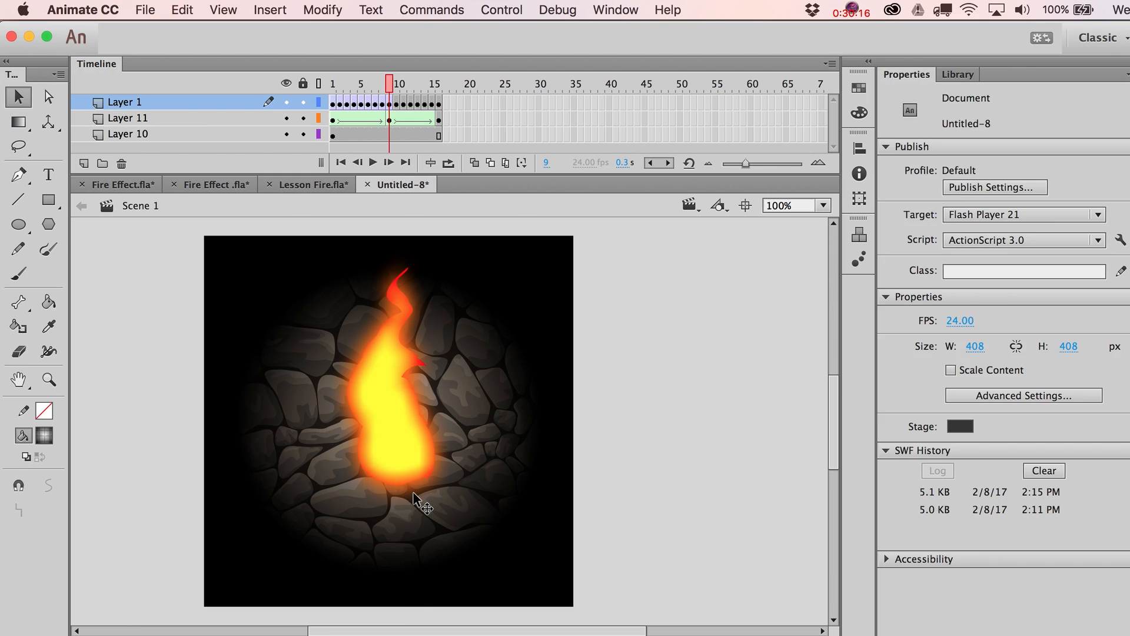
left_click(84, 163)
key("ctrl+shift+v")
key("ctrl+Return")
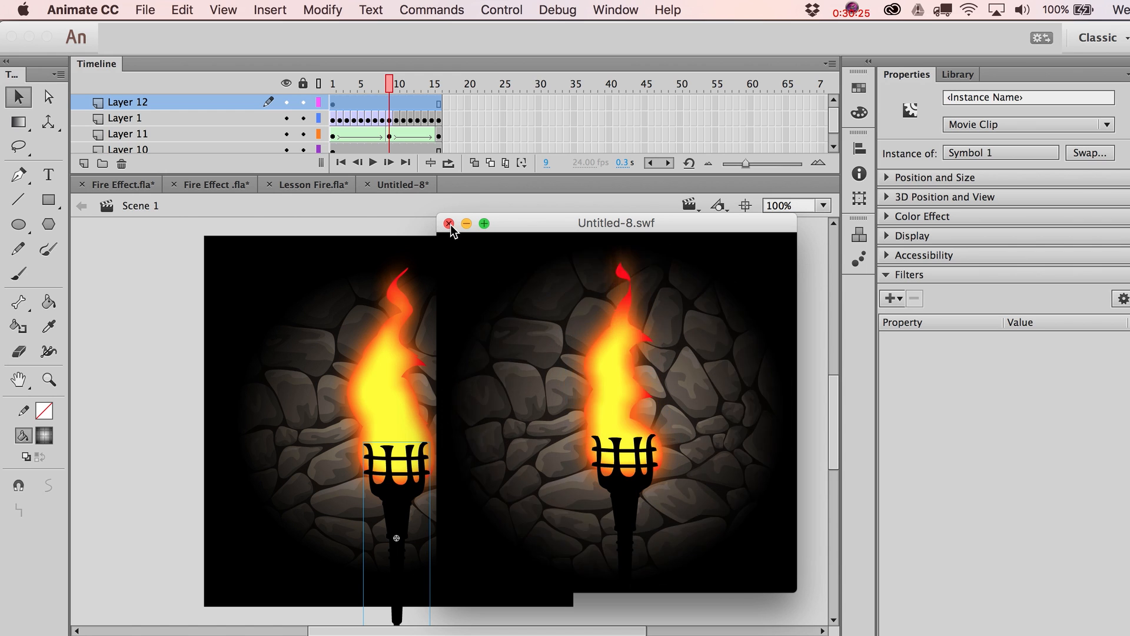
key("super+w")
- Duplicate the 16 flame and gradient frames to frames 17–32 and extend the torch and wall layers to frame 32
left_click_drag(465, 175, 465, 209)
left_click_drag(438, 120, 334, 120)
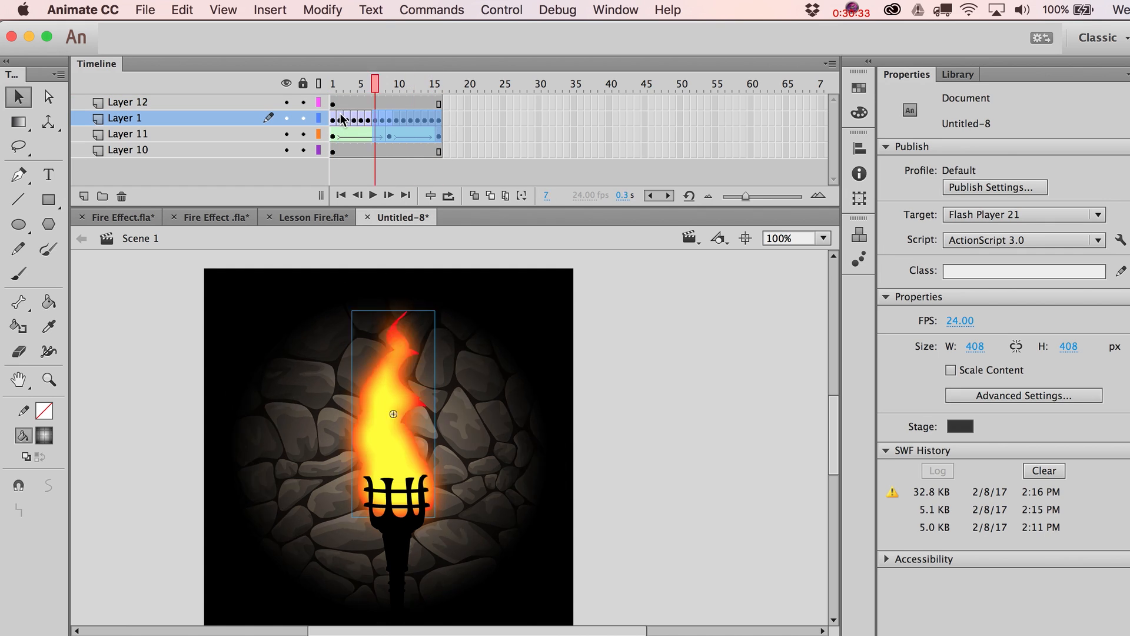
left_click(439, 137, "shift")
left_click_drag(348, 123, 461, 118)
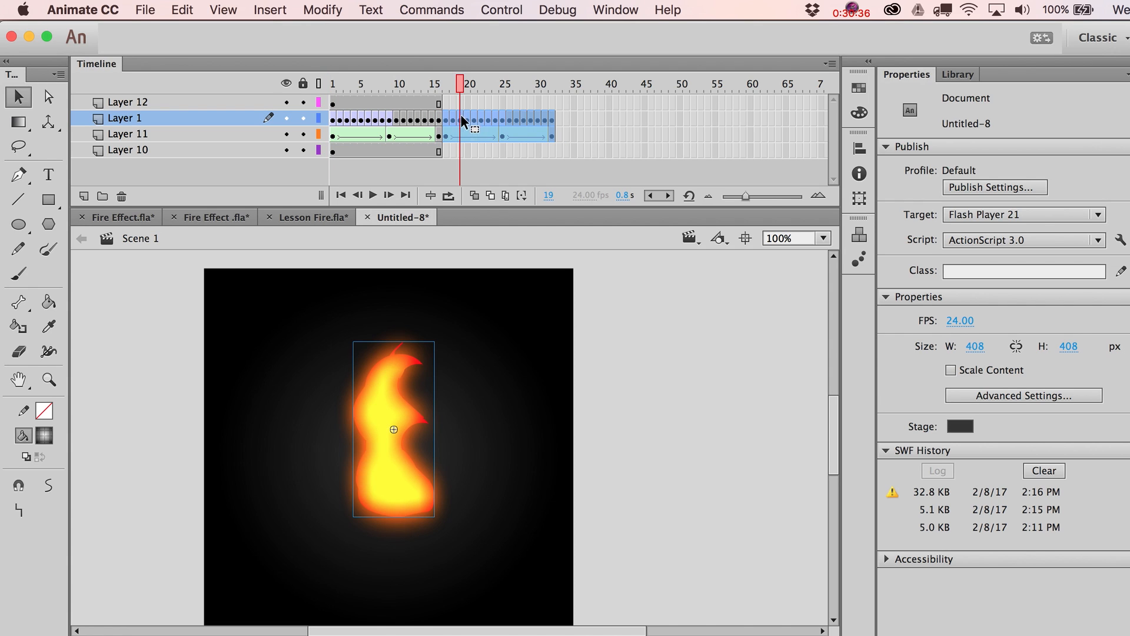
left_click(551, 105)
key("F5")
left_click(552, 151)
key("F5")
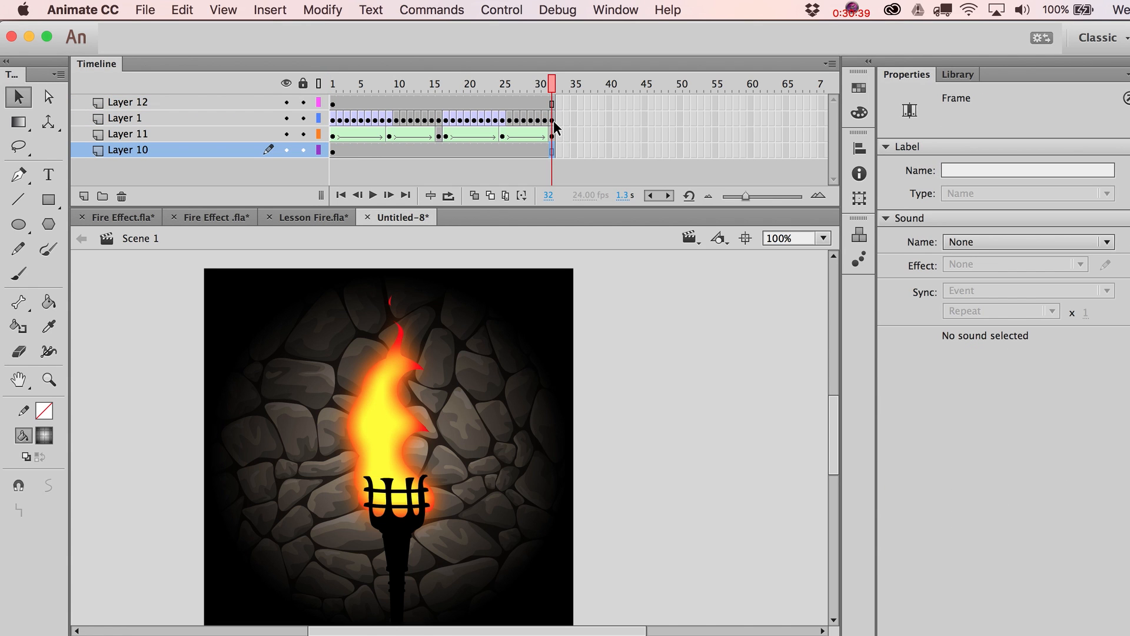
- Duplicate the flame and gradient frames again to frames 33–48 and extend the torch and wall layers to match
left_click(552, 120)
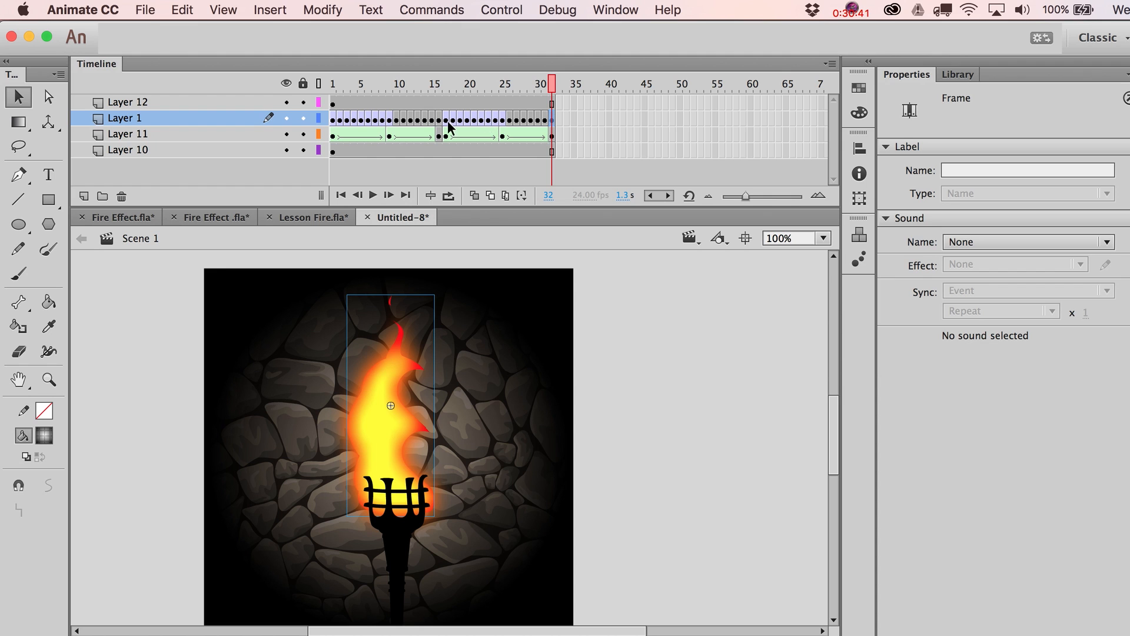
left_click_drag(450, 131, 595, 118)
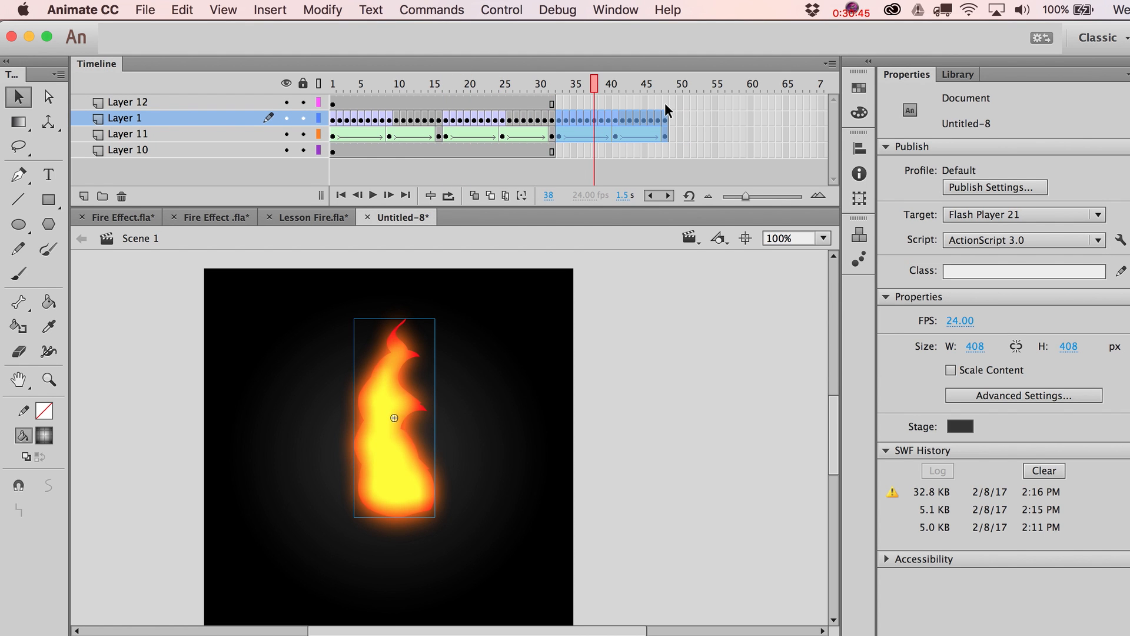
left_click(665, 102)
key("F5")
left_click(666, 150)
key("F5")
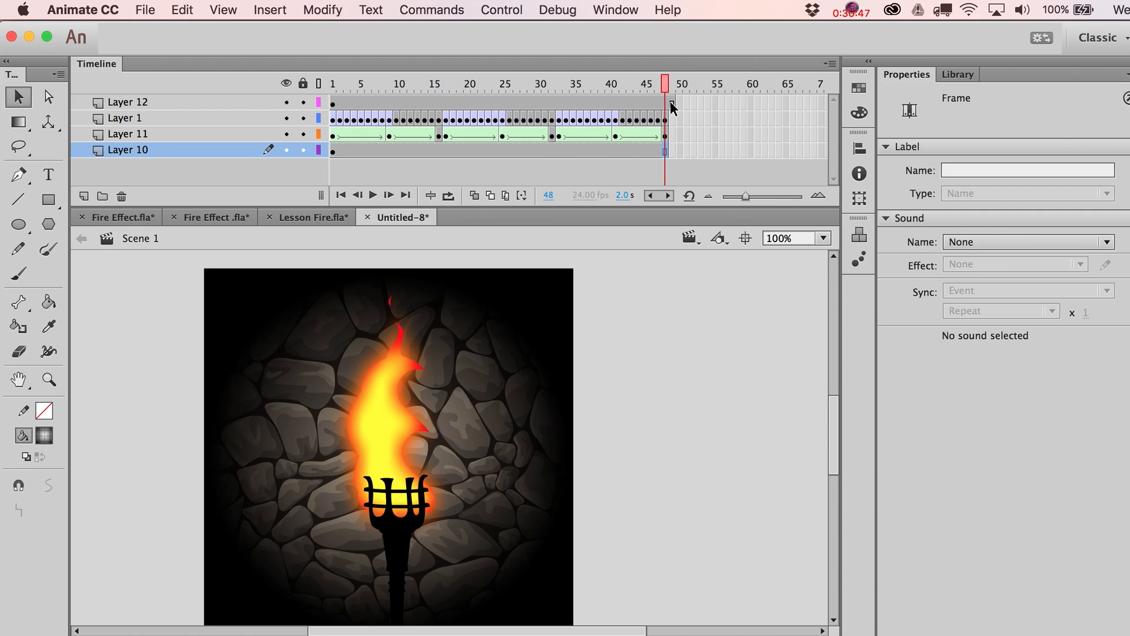
- Remove the surplus frames after frame 48
left_click_drag(670, 101, 710, 166)
right_click(695, 150)
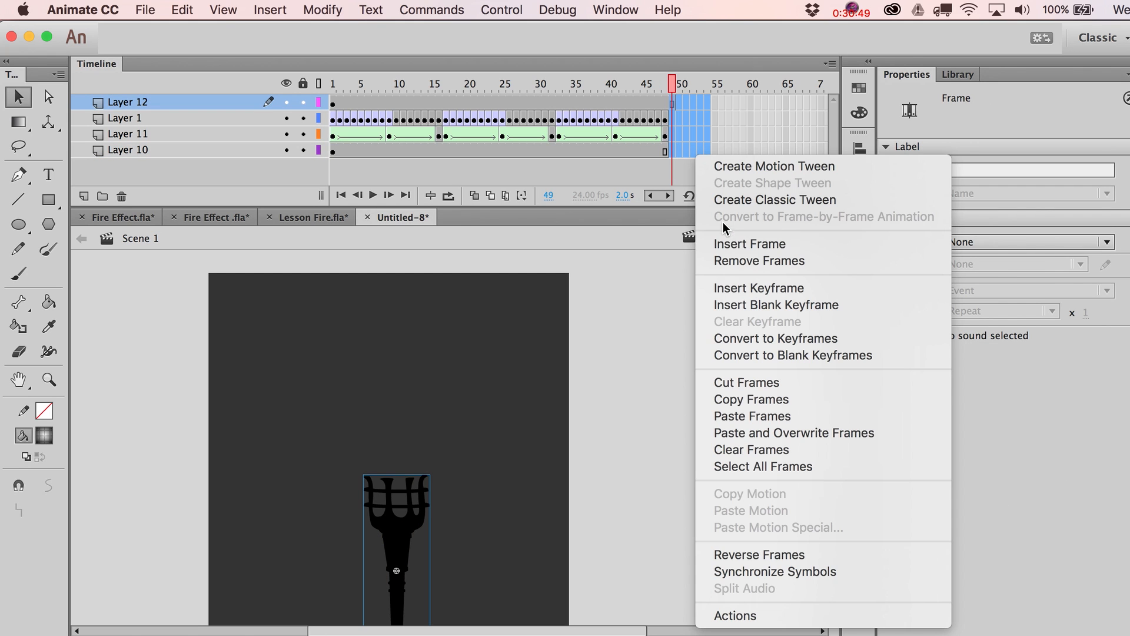
left_click(730, 263)
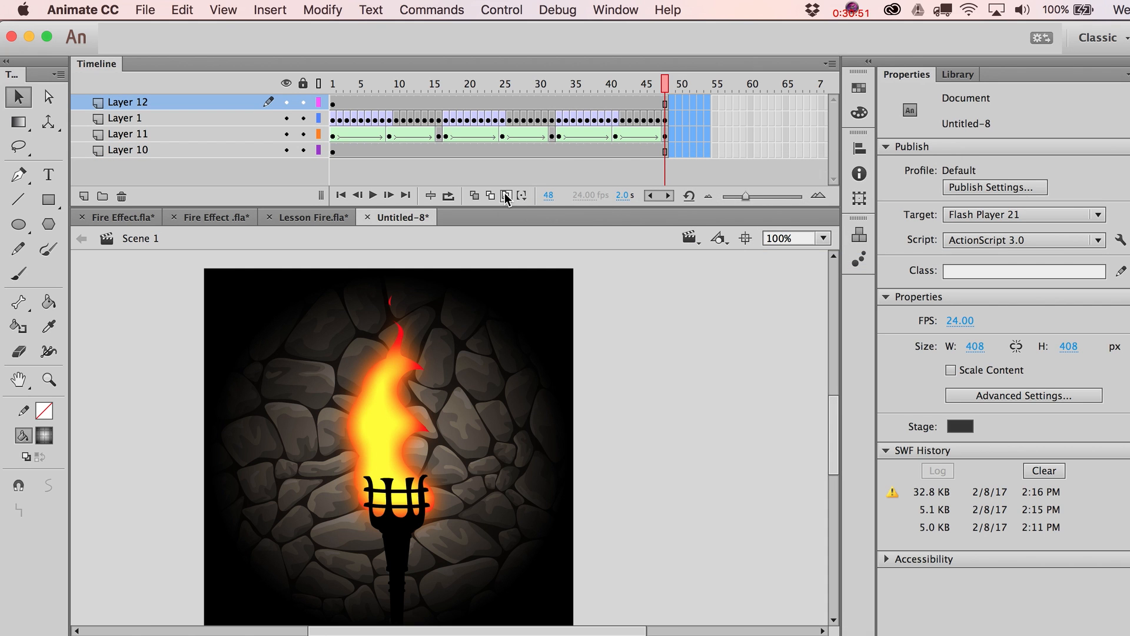
- Turn on Edit Multiple Frames for frames 17–32 and lock Layers 10, 11 and 12
left_click(506, 196)
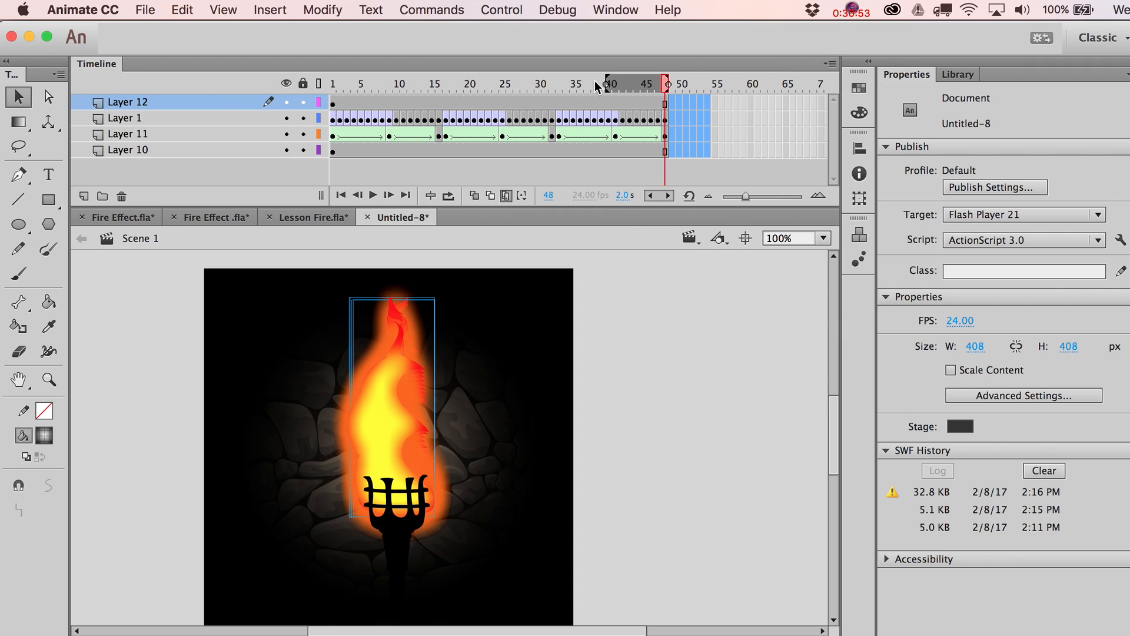
left_click_drag(605, 84, 444, 83)
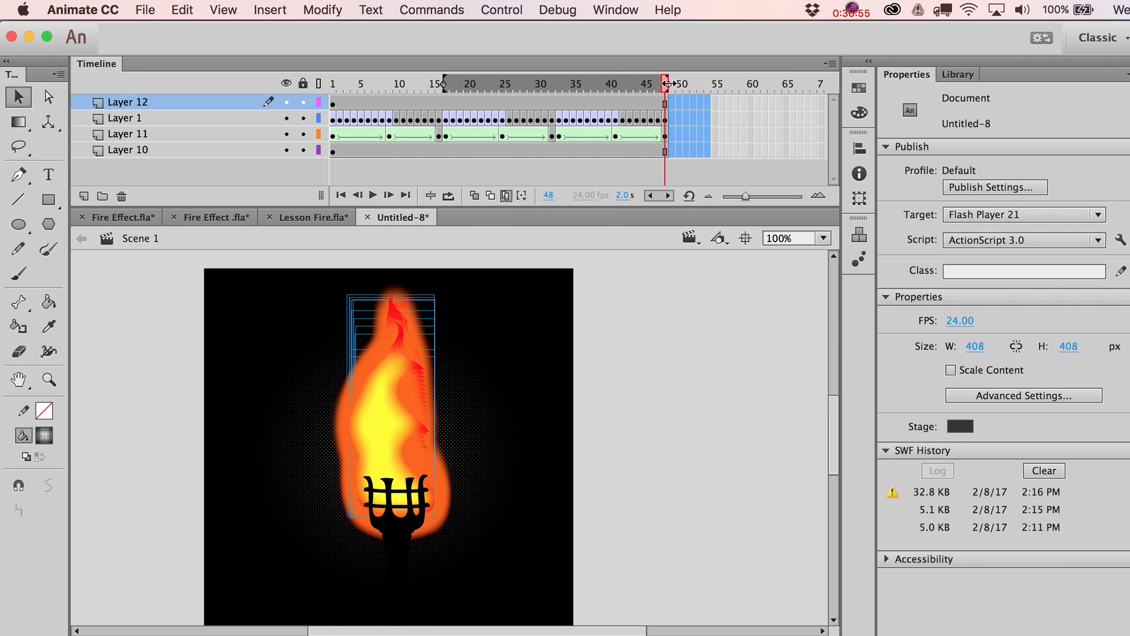
left_click(551, 88)
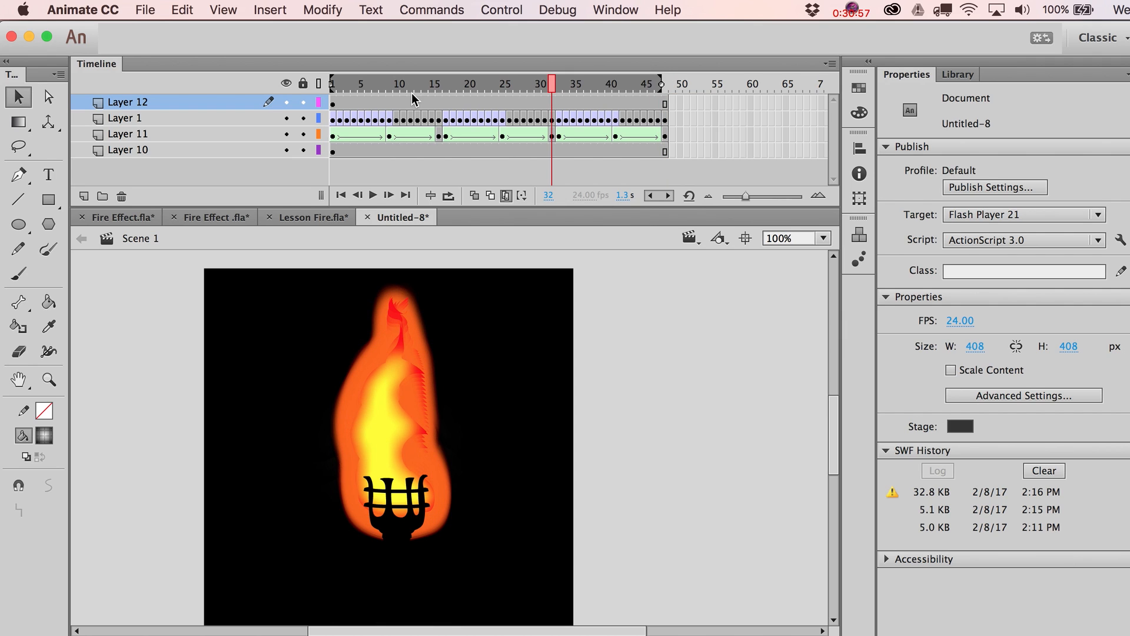
left_click(303, 149)
left_click(302, 134)
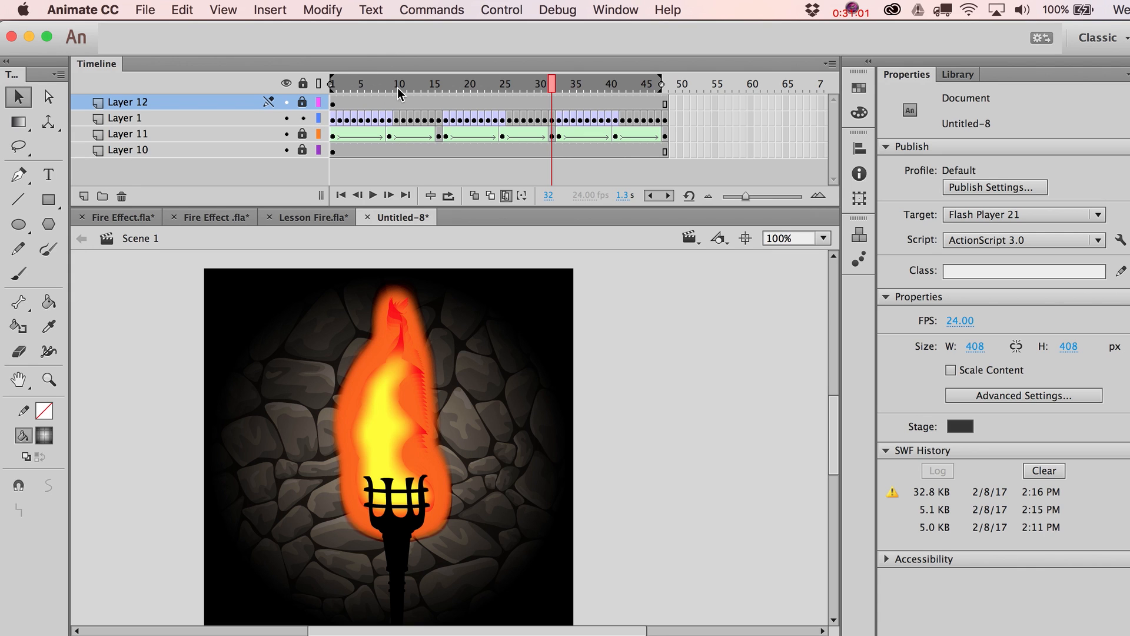
left_click_drag(333, 84, 444, 84)
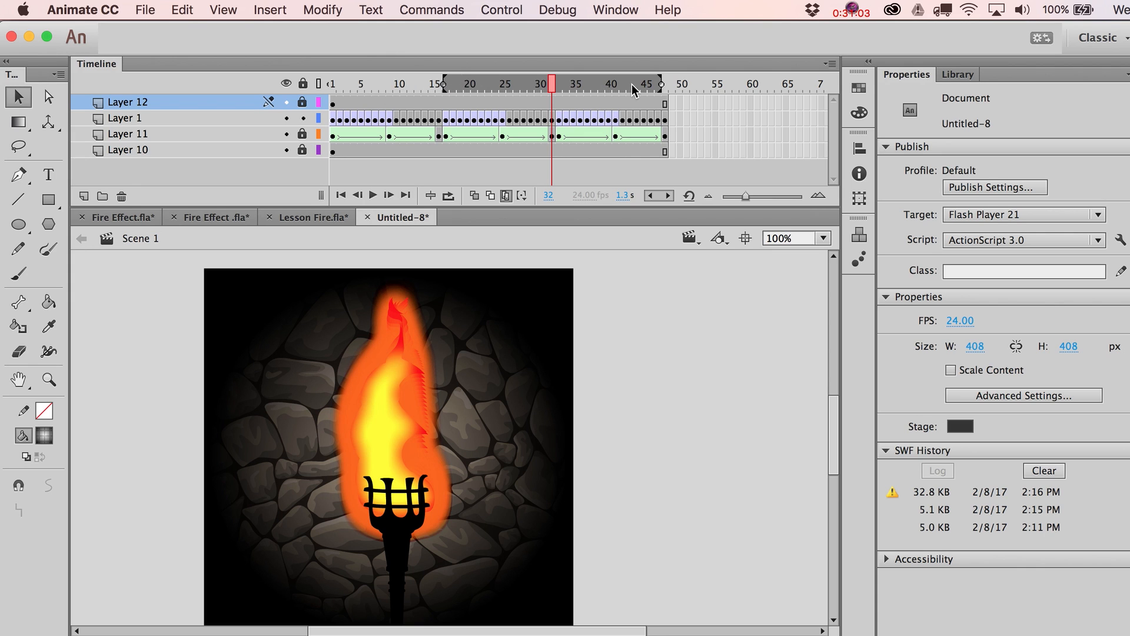
left_click_drag(661, 84, 489, 86)
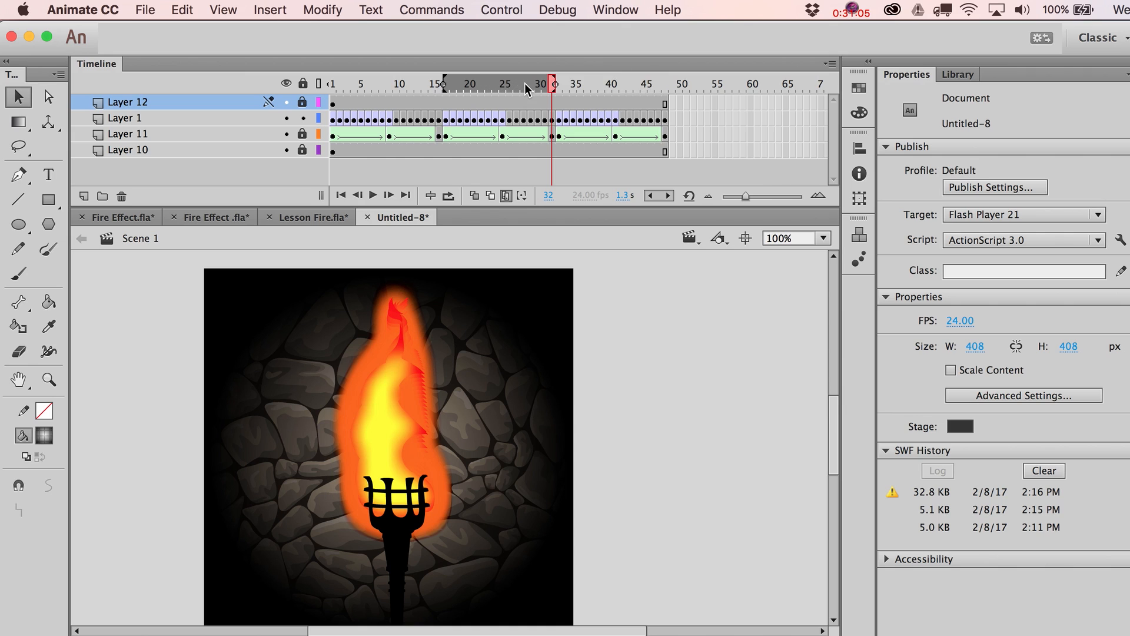
- Skew all flames in frames 17–32 slightly left from a pivot at their base, turn off multiple-frame editing, and test the movie
left_click(465, 315)
key("q")
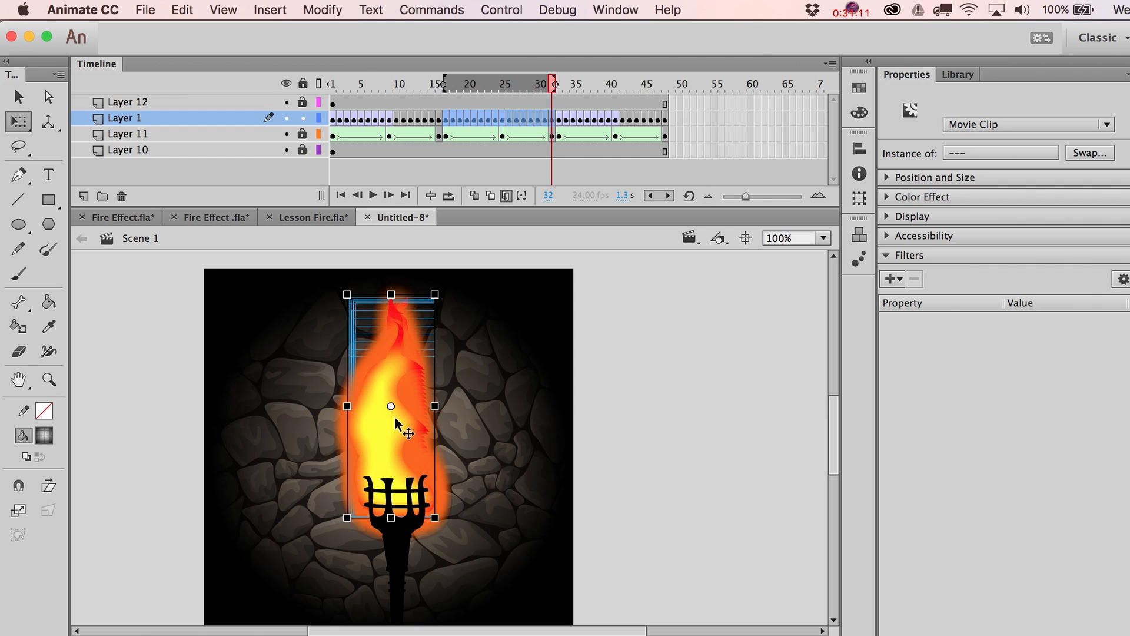
left_click_drag(391, 405, 395, 518)
left_click_drag(415, 290, 398, 291)
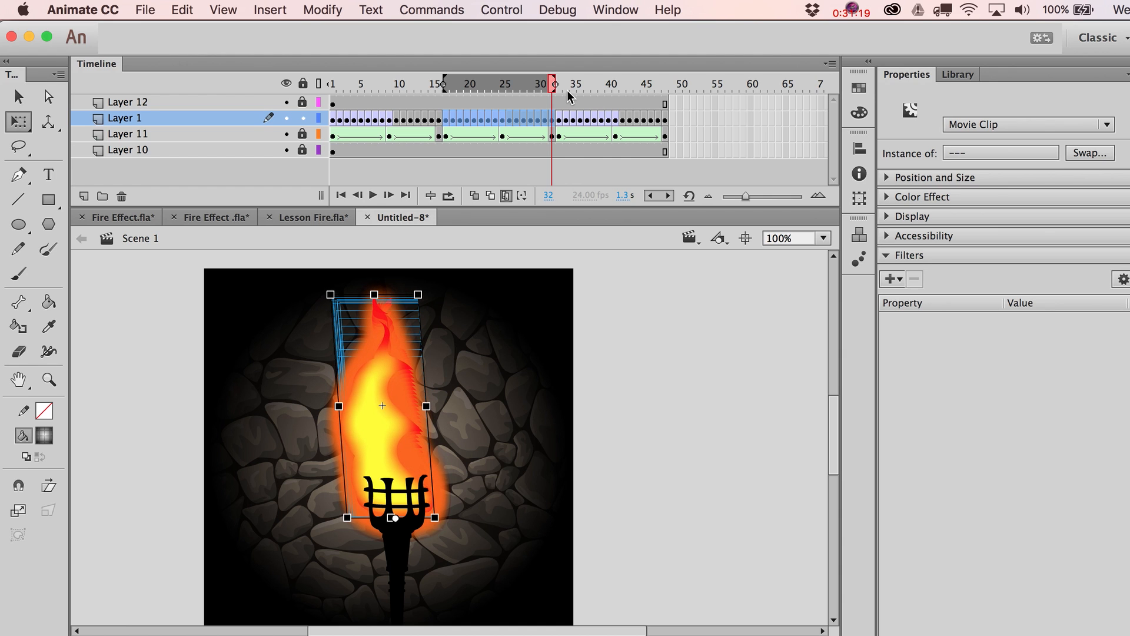
left_click(506, 195)
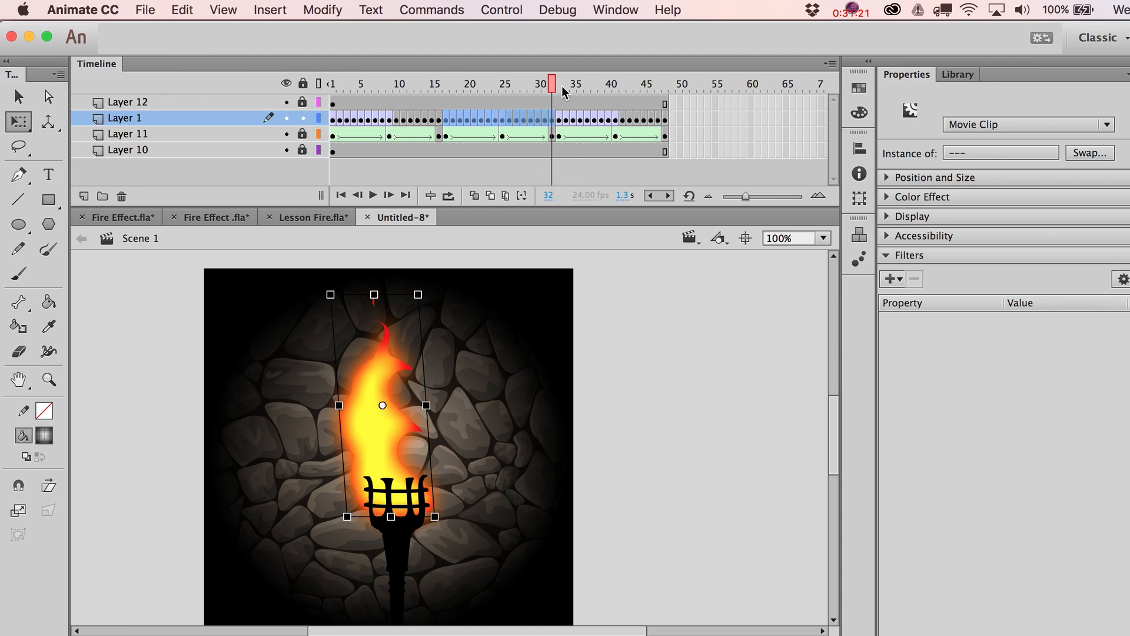
key("super+Return")
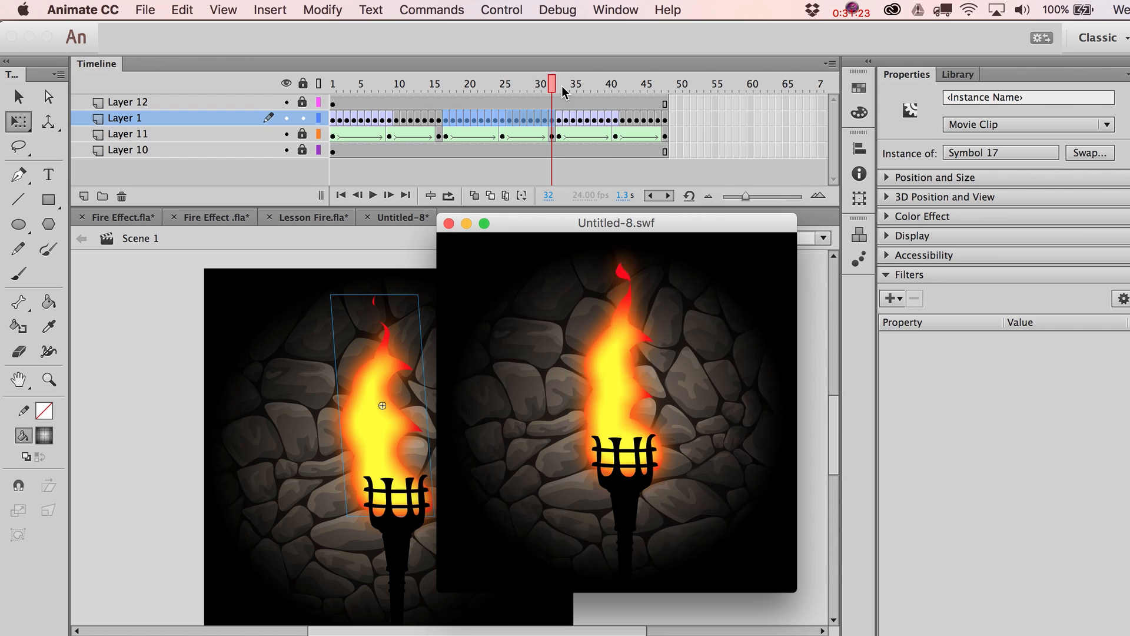
- Close the movie test and skew the flame in frame 17 slightly right from a pivot near its base
left_click(447, 84)
mouse_move(449, 80)
left_mouse_down()
mouse_move(438, 80)
mouse_move(480, 86)
mouse_move(417, 86)
mouse_move(447, 90)
left_mouse_up()
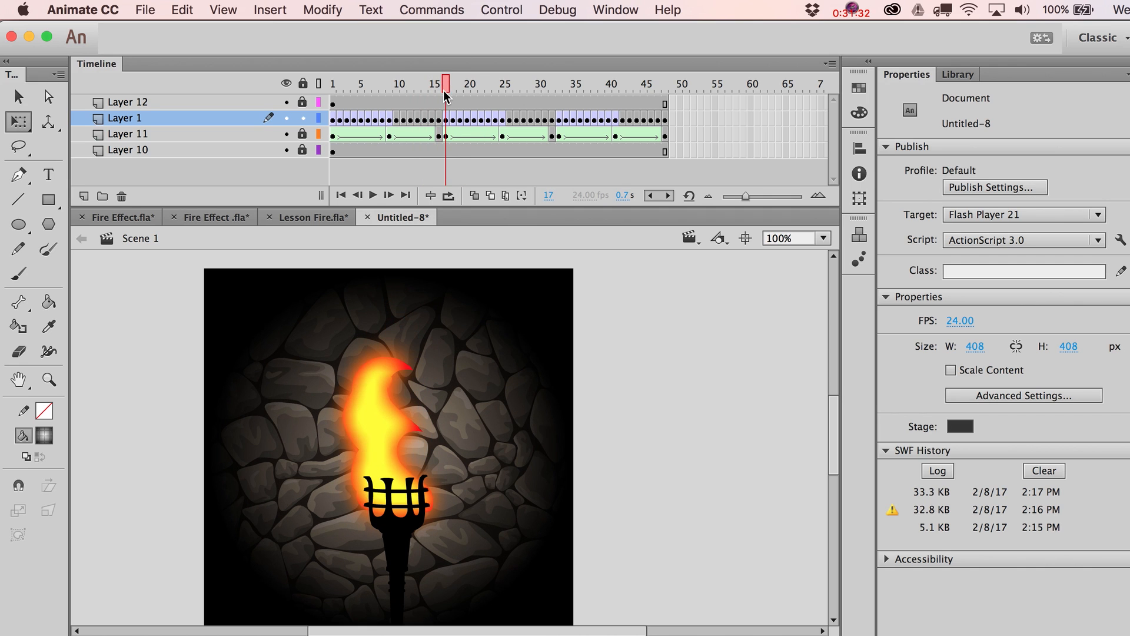
left_click(451, 123)
left_click(413, 389)
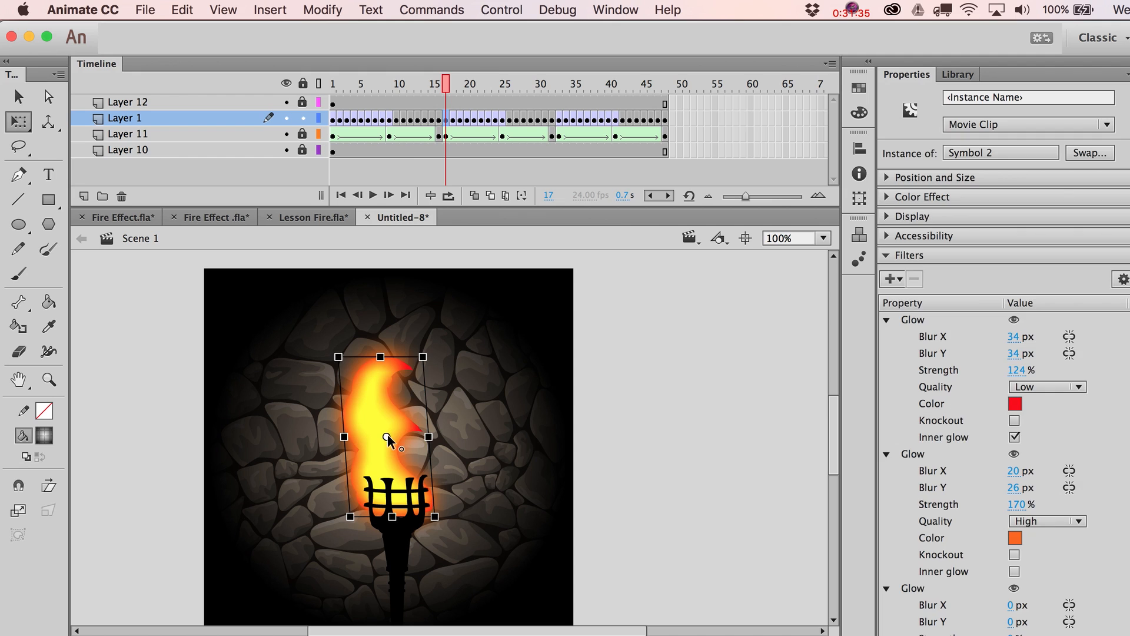
left_click_drag(387, 437, 402, 507)
left_click_drag(401, 355, 413, 352)
key("comma")
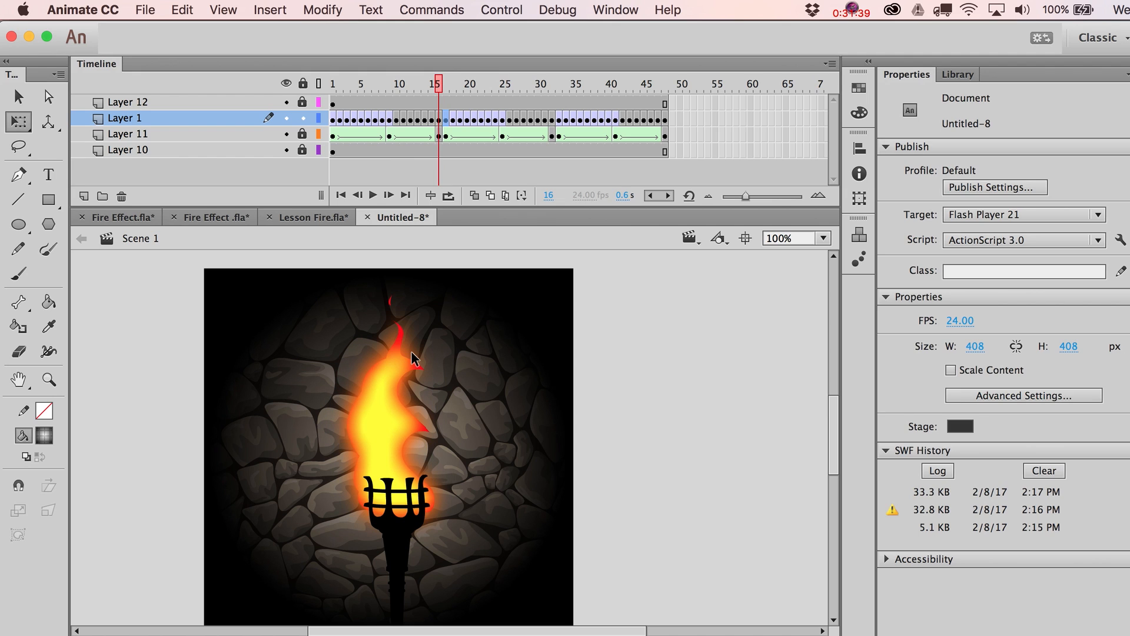
- Skew the flame in frame 18 slightly right from a pivot at its base
key("period")
key("period")
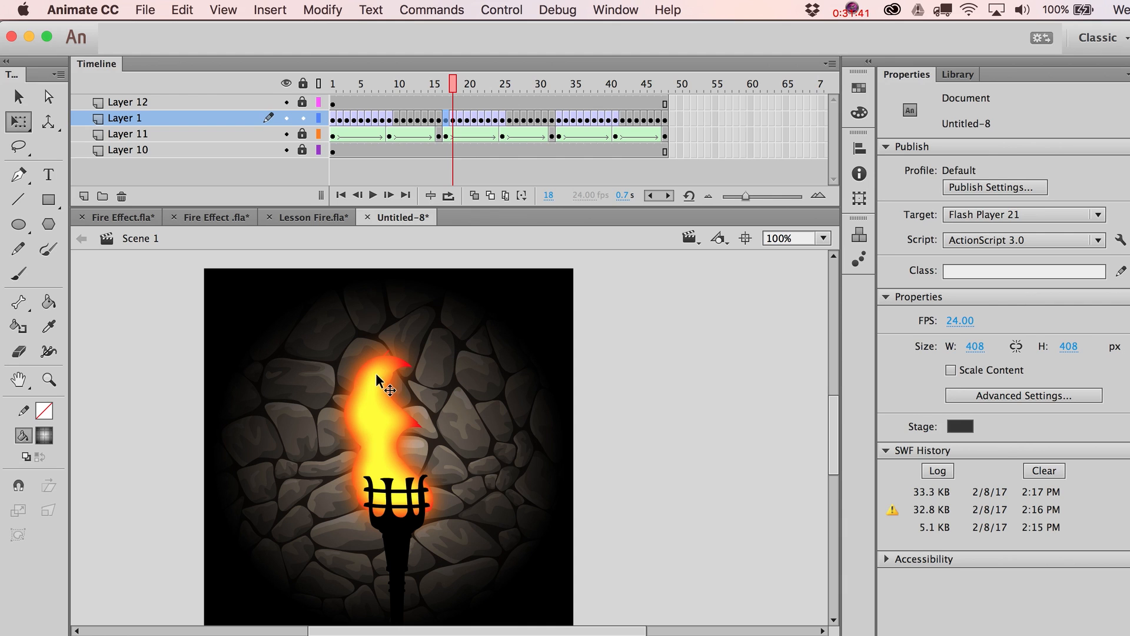
left_click(396, 406)
left_click_drag(386, 434, 398, 519)
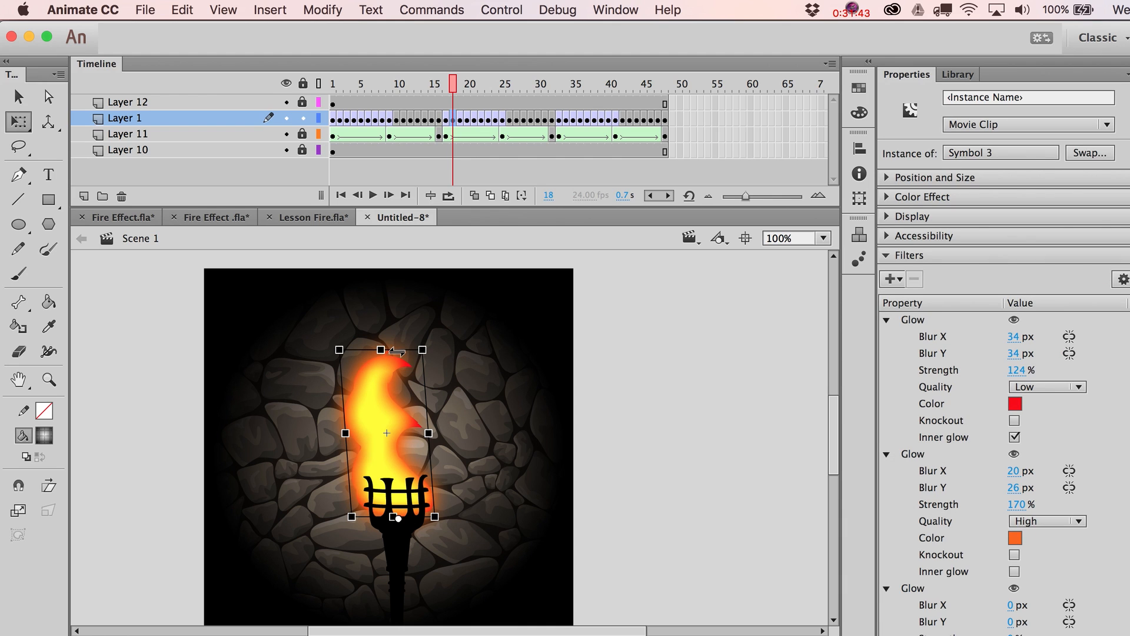
left_click_drag(401, 351, 402, 351)
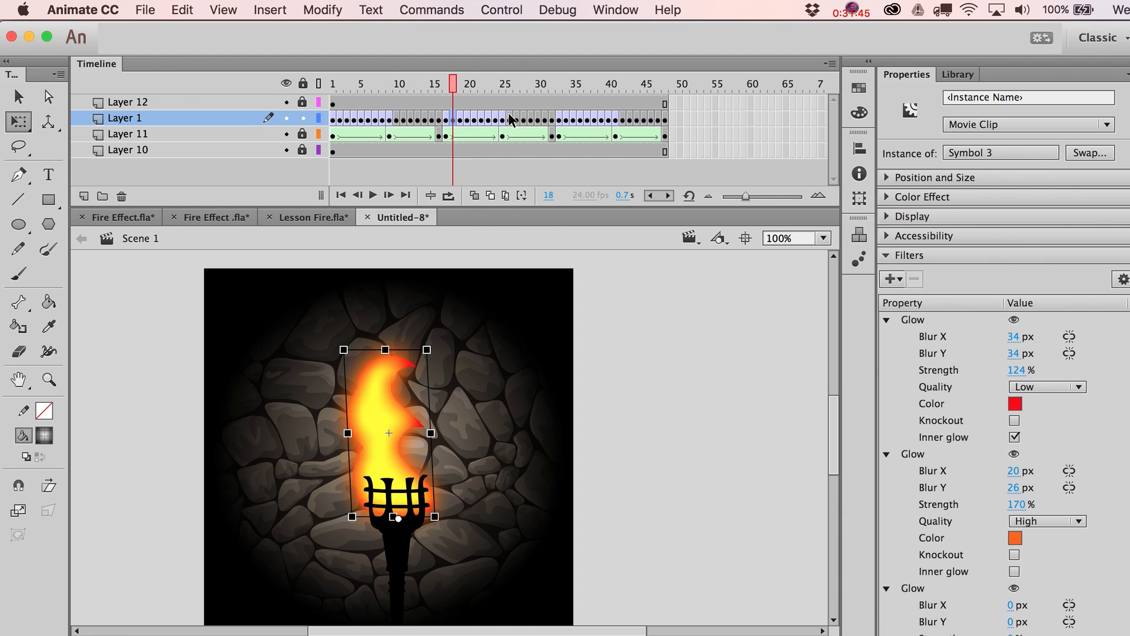
- Skew the flame in frame 33 slightly left from a pivot just below its base
left_click_drag(504, 87, 556, 86)
left_click(552, 120)
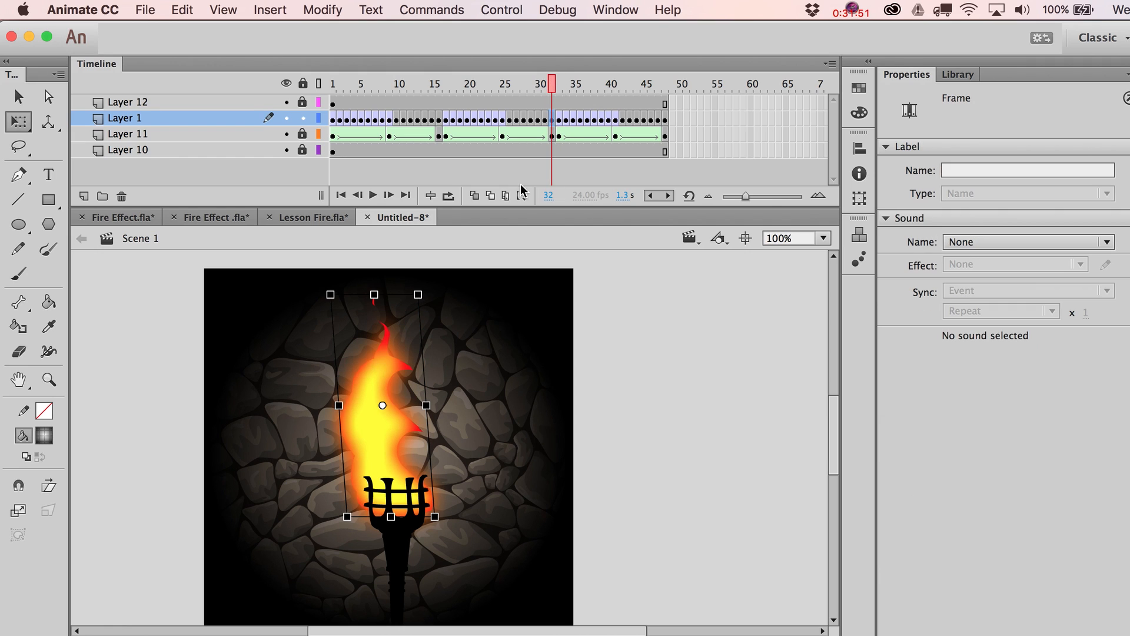
left_click(559, 120)
left_click(392, 483)
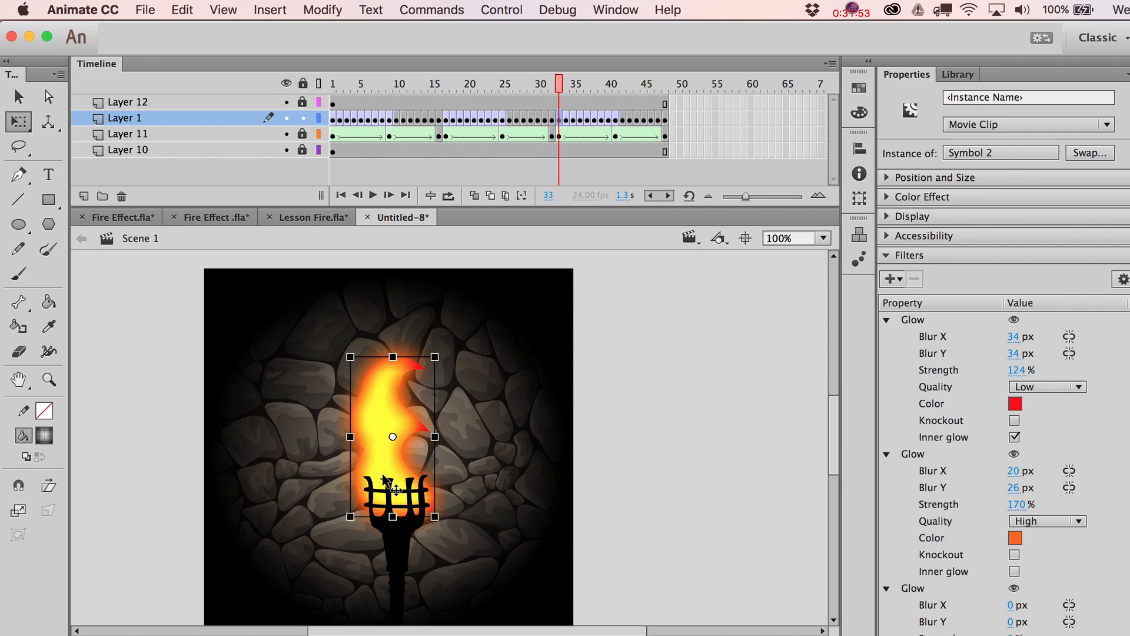
left_click_drag(393, 436, 406, 532)
left_click_drag(416, 357, 403, 356)
key(".")
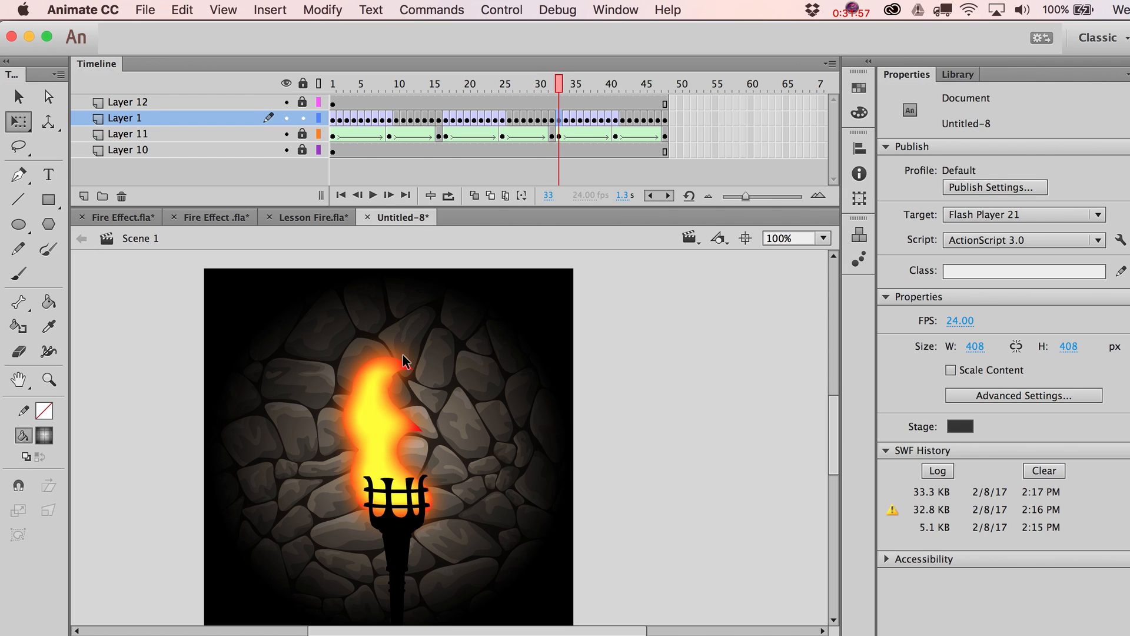
- Skew the flame in frame 34 slightly left and test the movie
key(".")
left_click(402, 355)
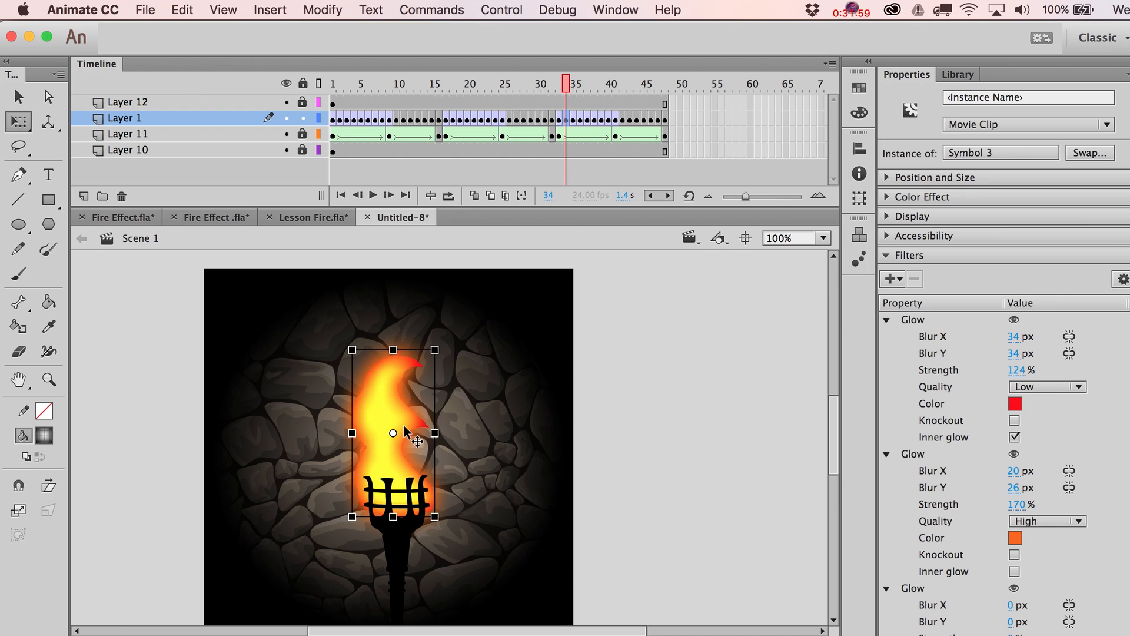
left_click_drag(412, 352, 404, 353)
key(".")
key("super+Return")
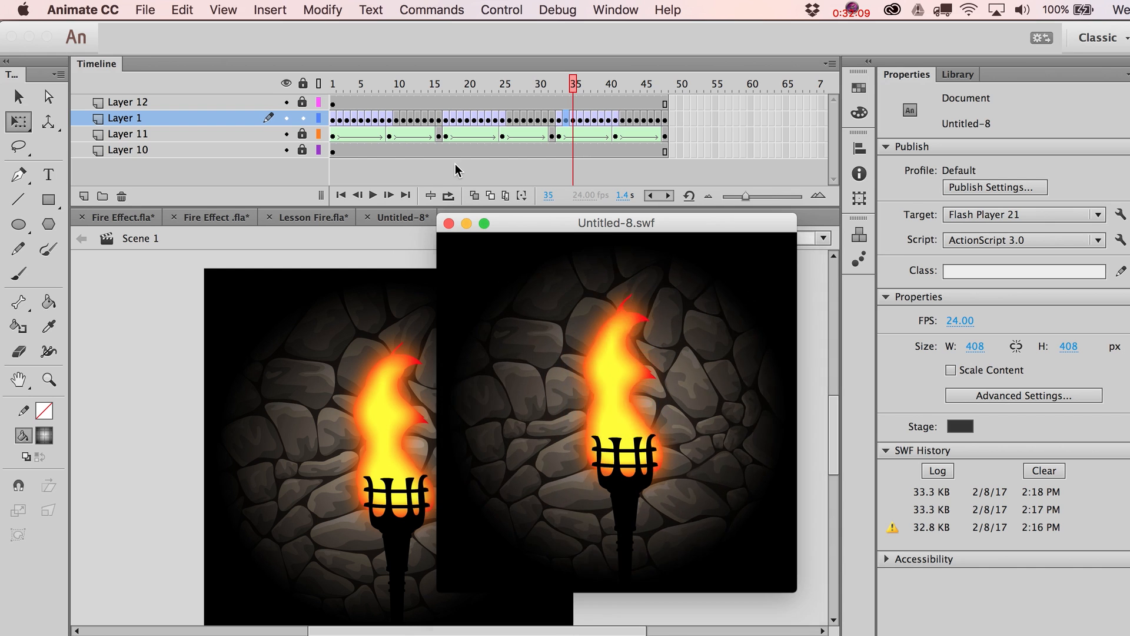
- Close the movie test and skew the flame in frame 39 slightly right from a pivot at its base
key("super+w")
left_click(601, 120)
left_click(638, 433)
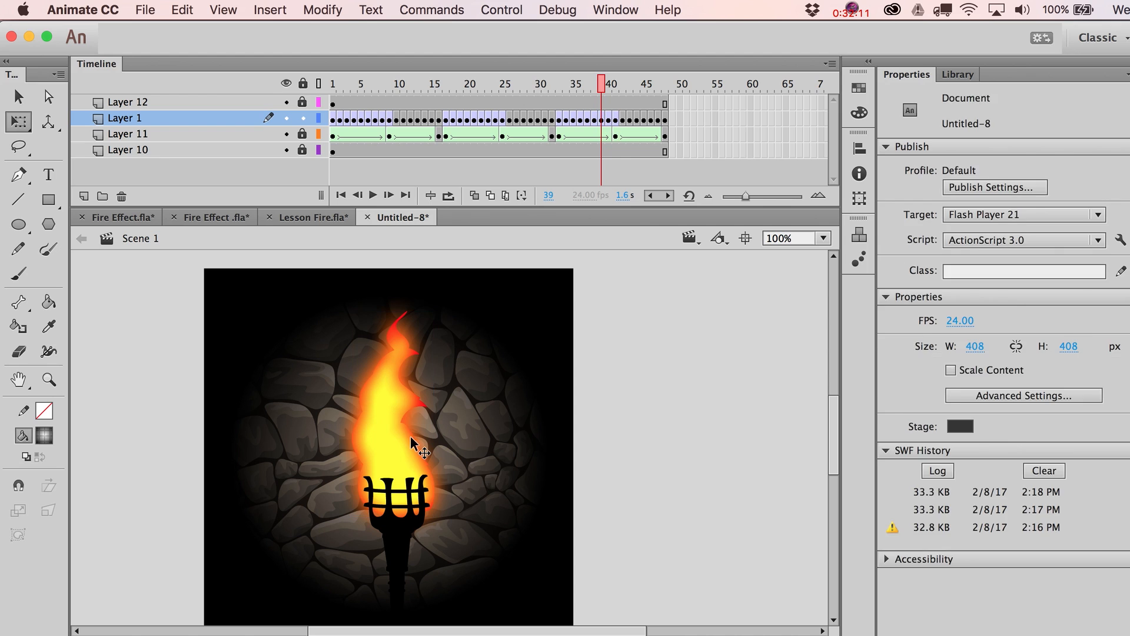
left_click(411, 436)
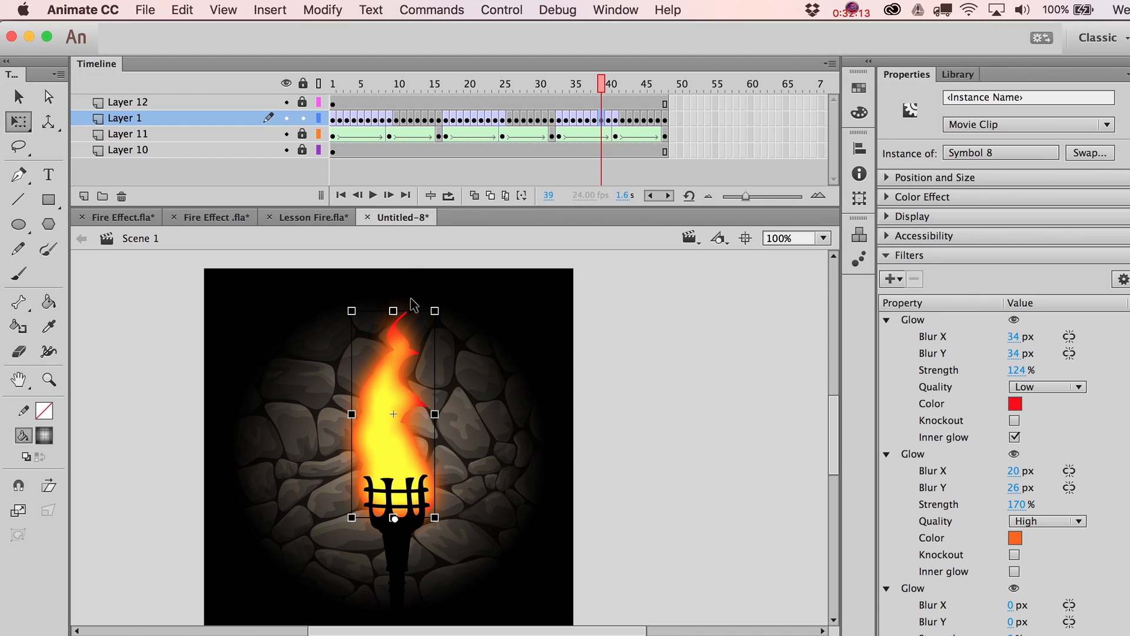
left_click_drag(408, 315, 414, 315)
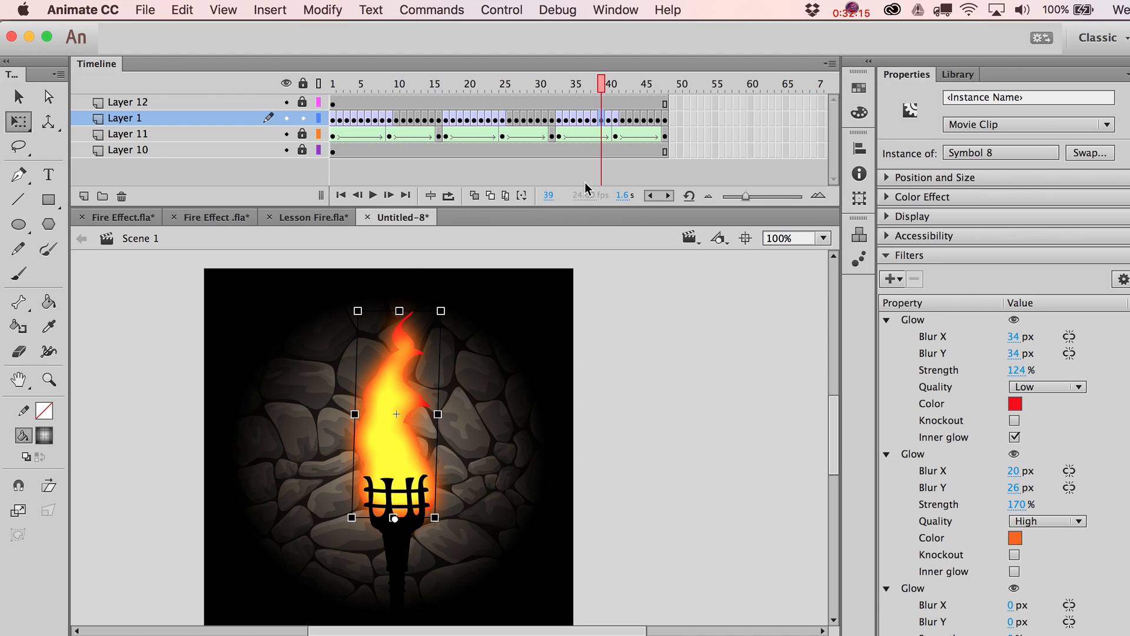
- Skew the flame in frame 41 slightly left from a pivot near its base, then test the movie and close the test
left_click(615, 120)
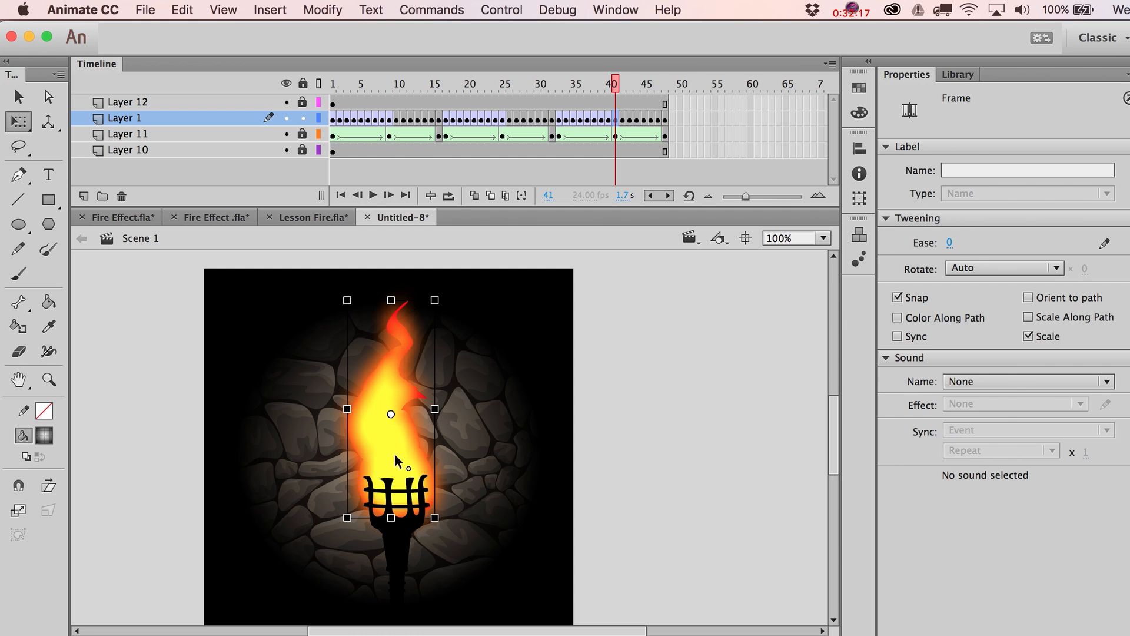
left_click_drag(395, 461, 397, 502)
left_click_drag(414, 302, 409, 302)
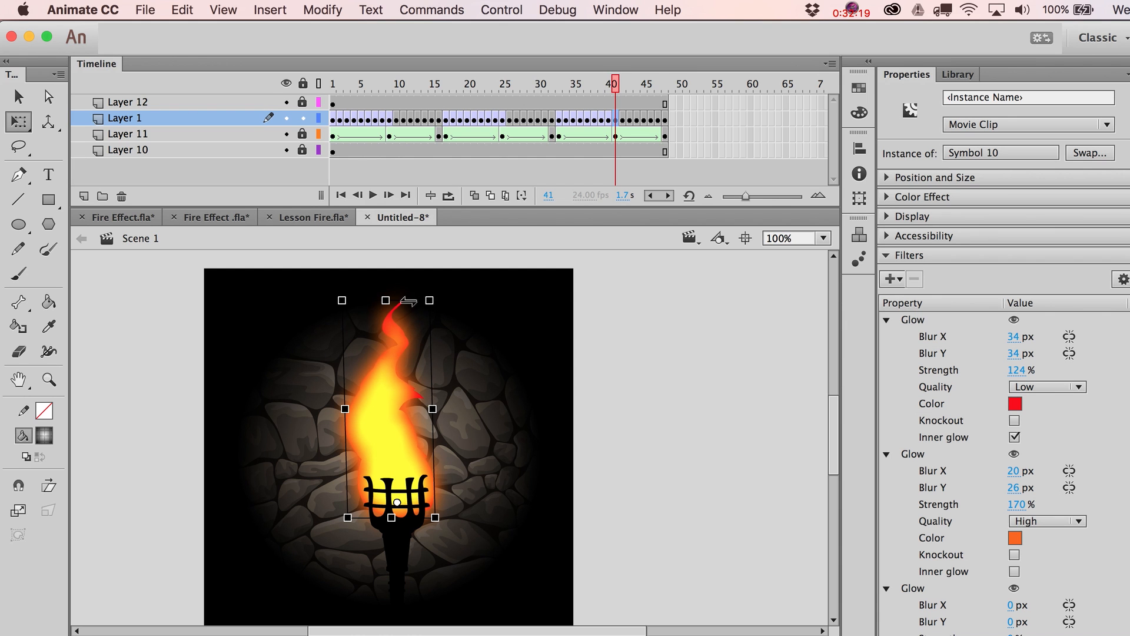
key("ctrl+Return")
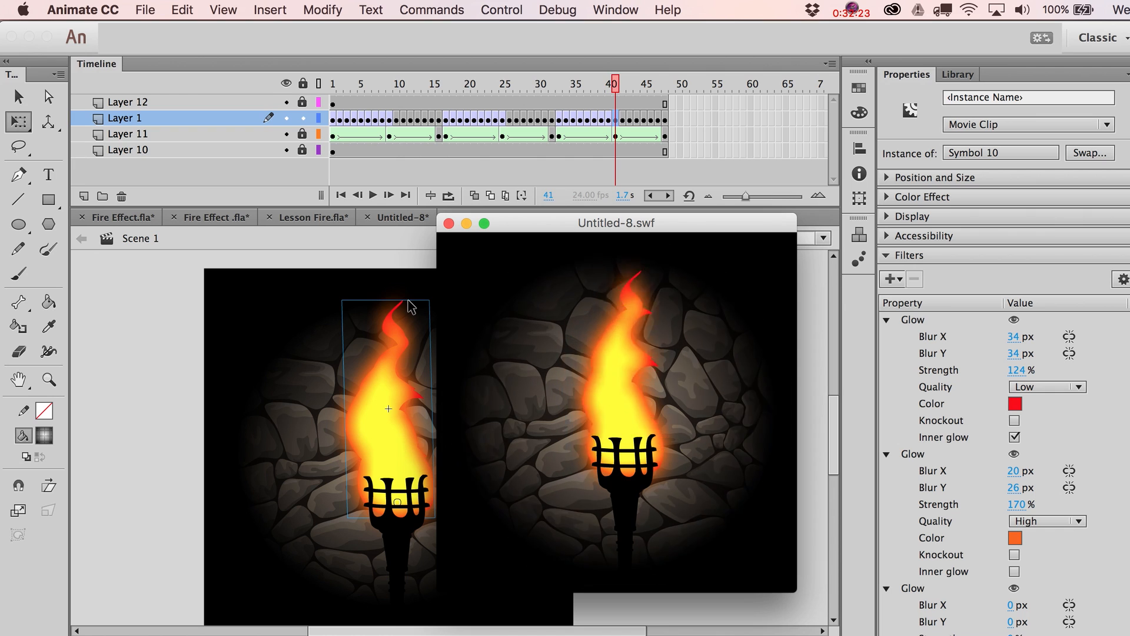
key("super+w")
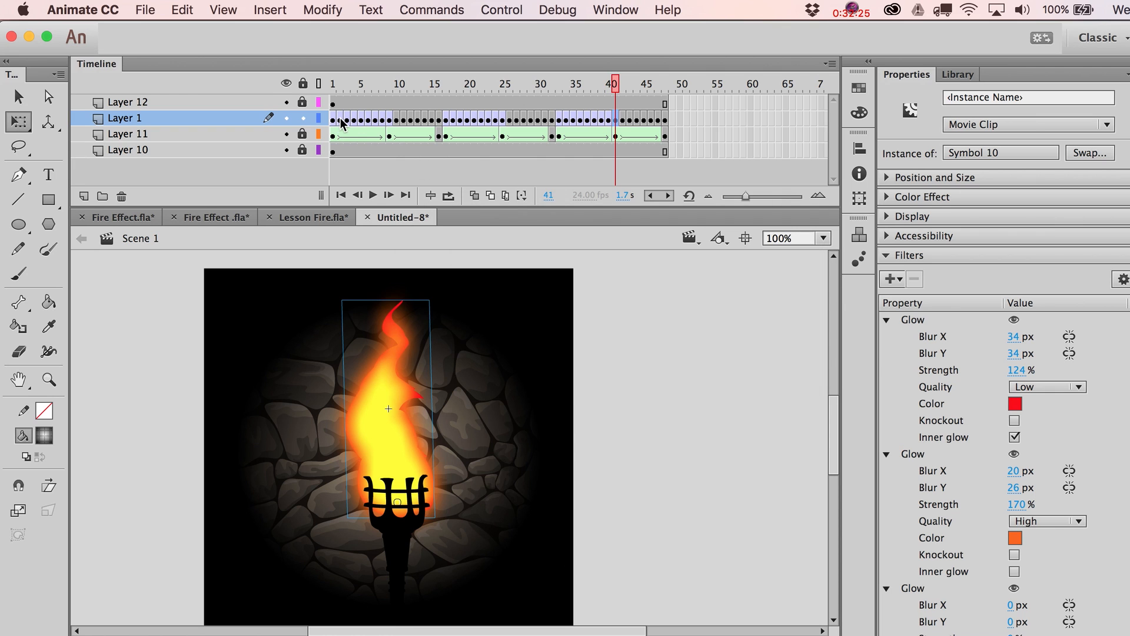
- Using pivots at the flame's base, skew it slightly right in frame 2 and slightly left in frame 4
left_click(341, 120)
left_click(429, 442)
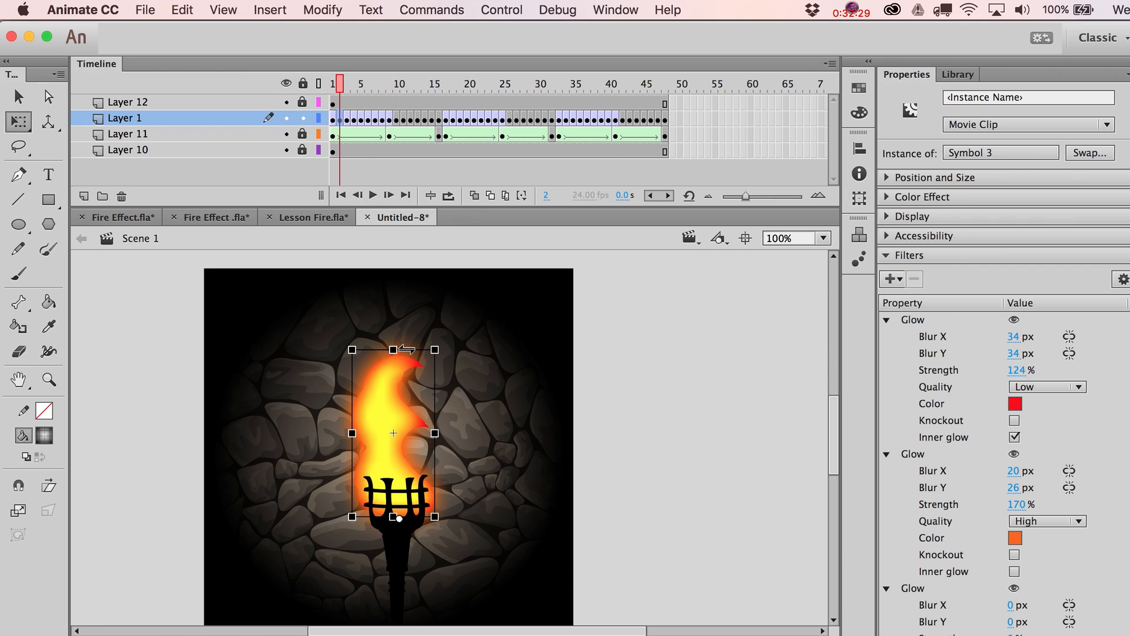
left_click_drag(406, 349, 409, 346)
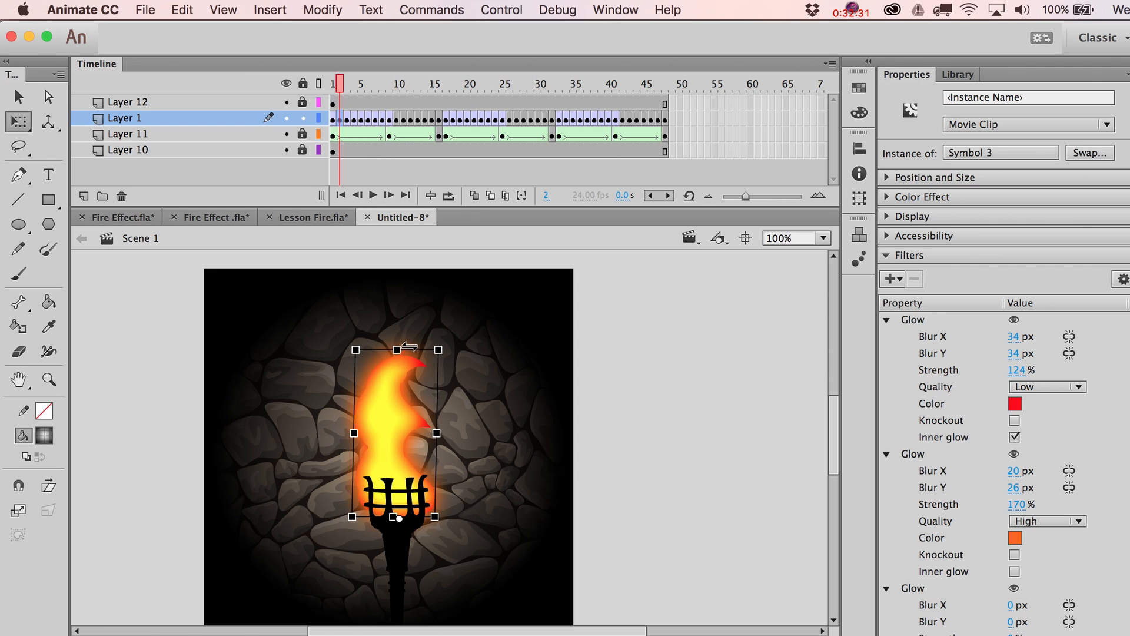
left_click(356, 120)
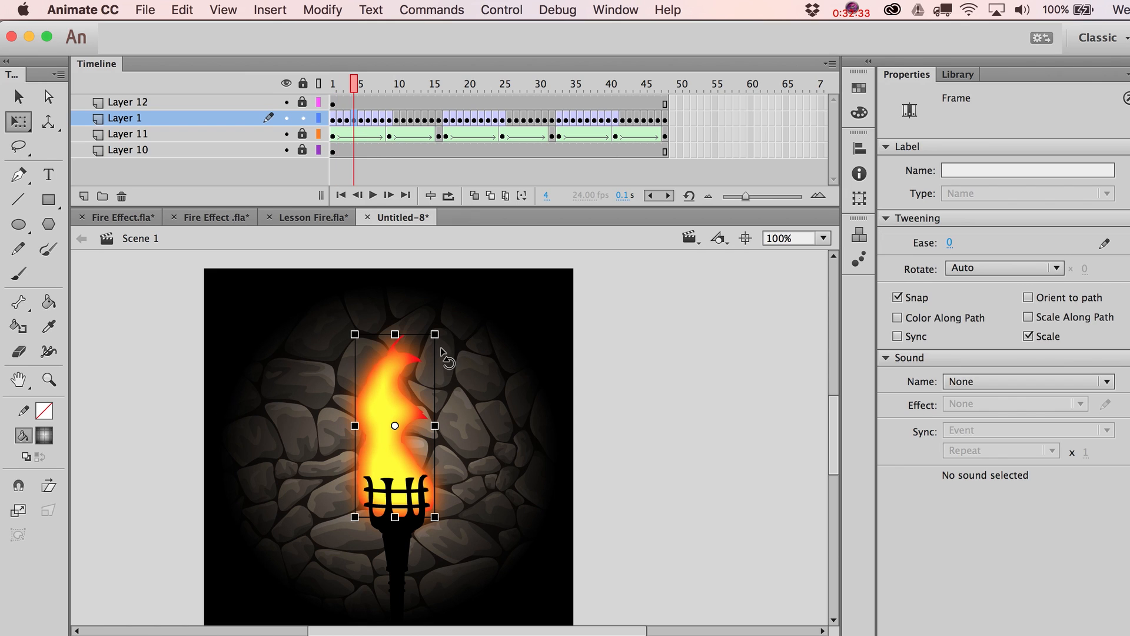
left_click(413, 337)
left_click_drag(414, 336, 421, 336)
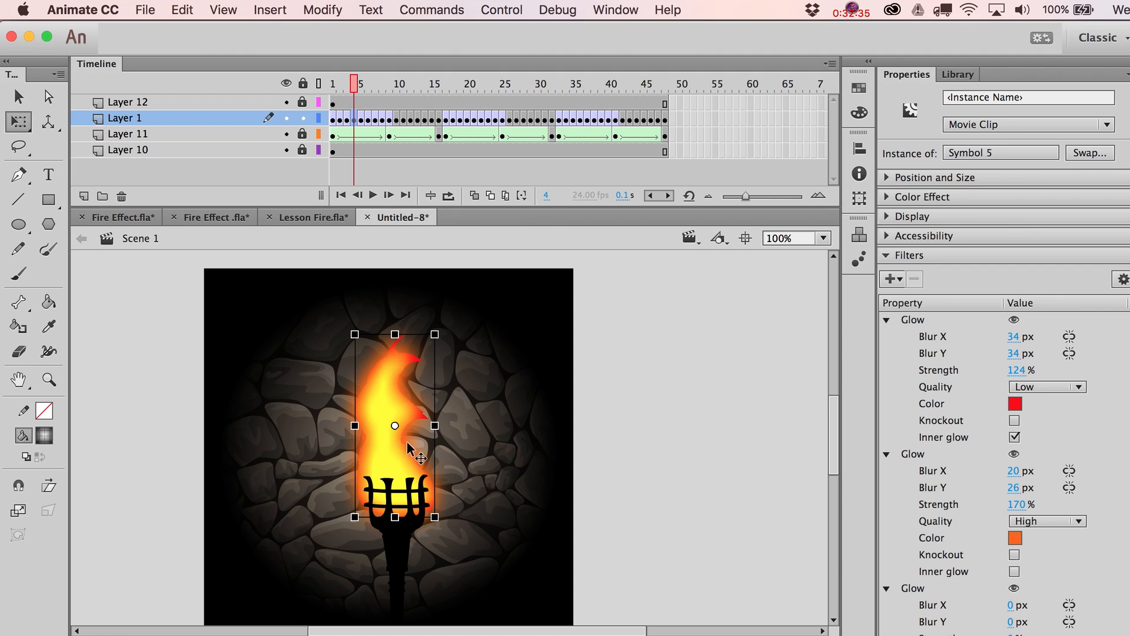
left_click_drag(395, 425, 396, 521)
left_click_drag(412, 332, 407, 333)
- Skew the flame slightly right in frame 7 and slightly left in frame 9 from base pivots, and test the movie
left_click(375, 118)
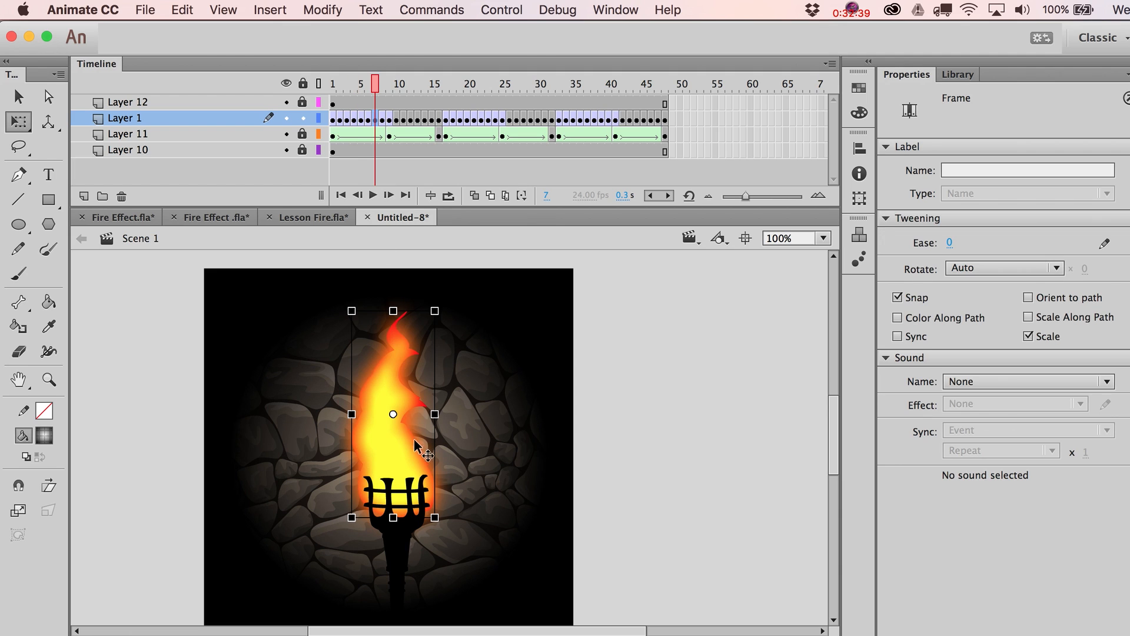
left_click(396, 437)
left_click_drag(408, 307, 412, 308)
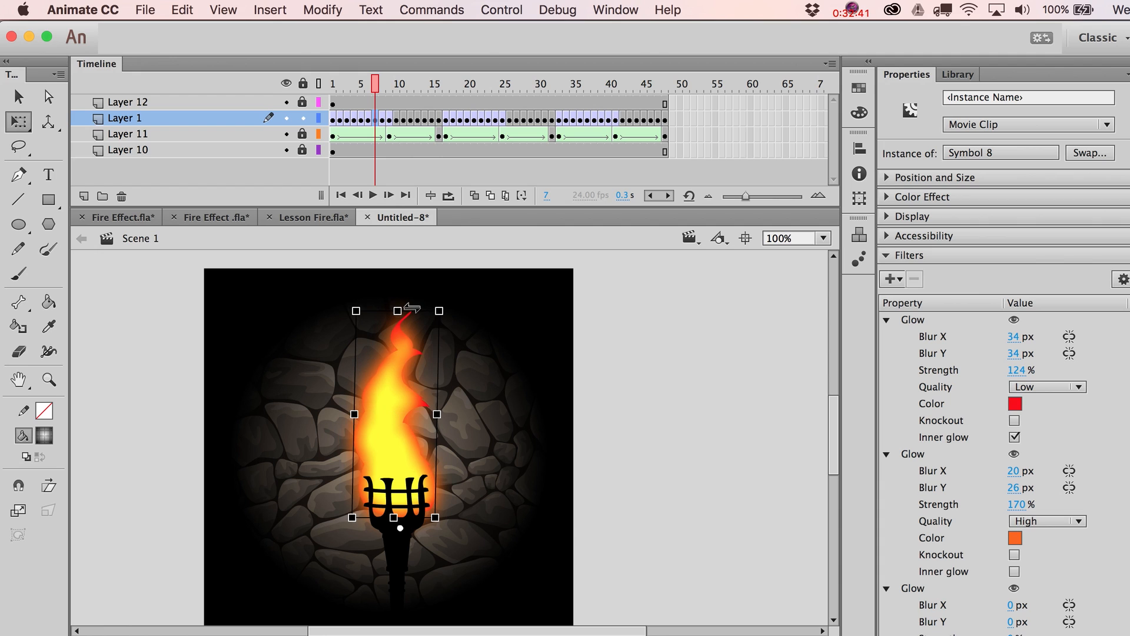
left_click(391, 118)
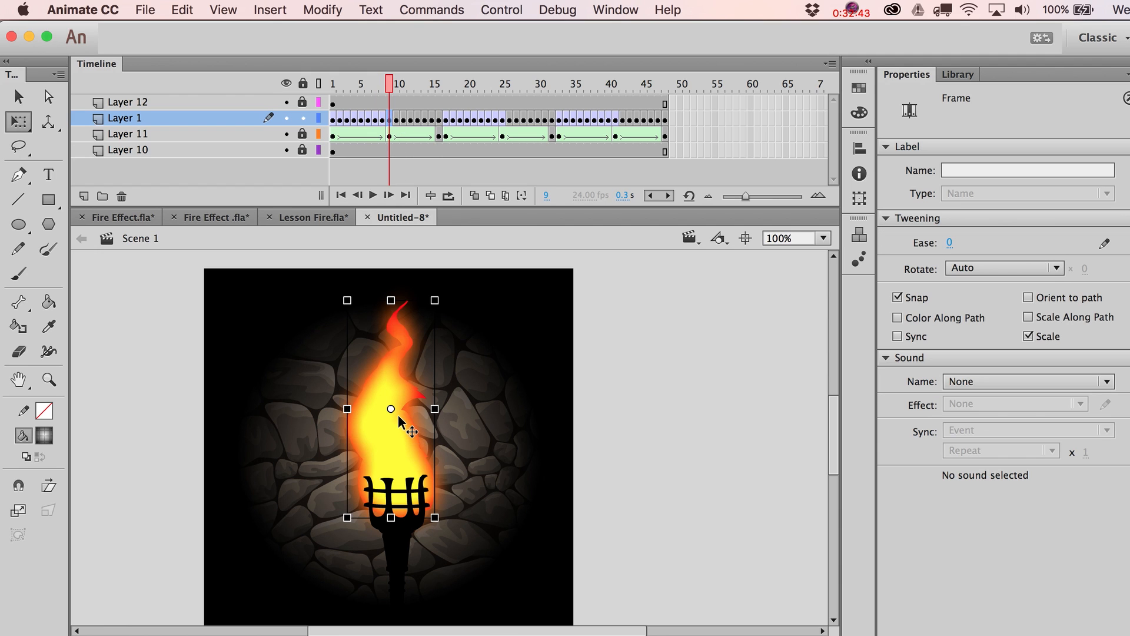
left_click_drag(391, 409, 392, 520)
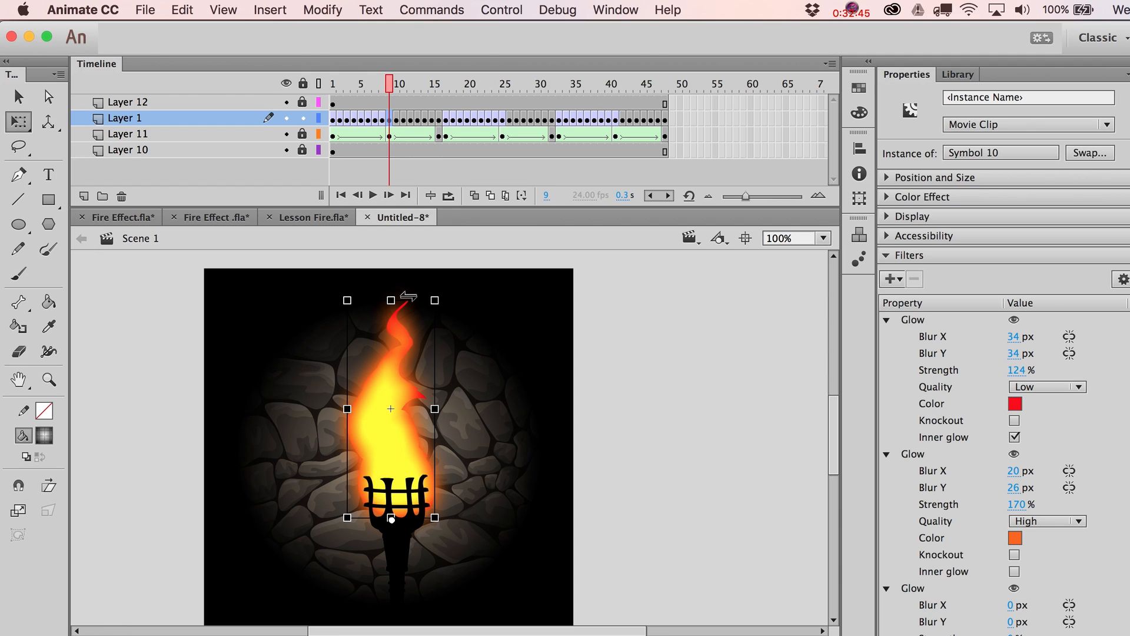
left_click_drag(405, 297, 402, 296)
key("super+Return")
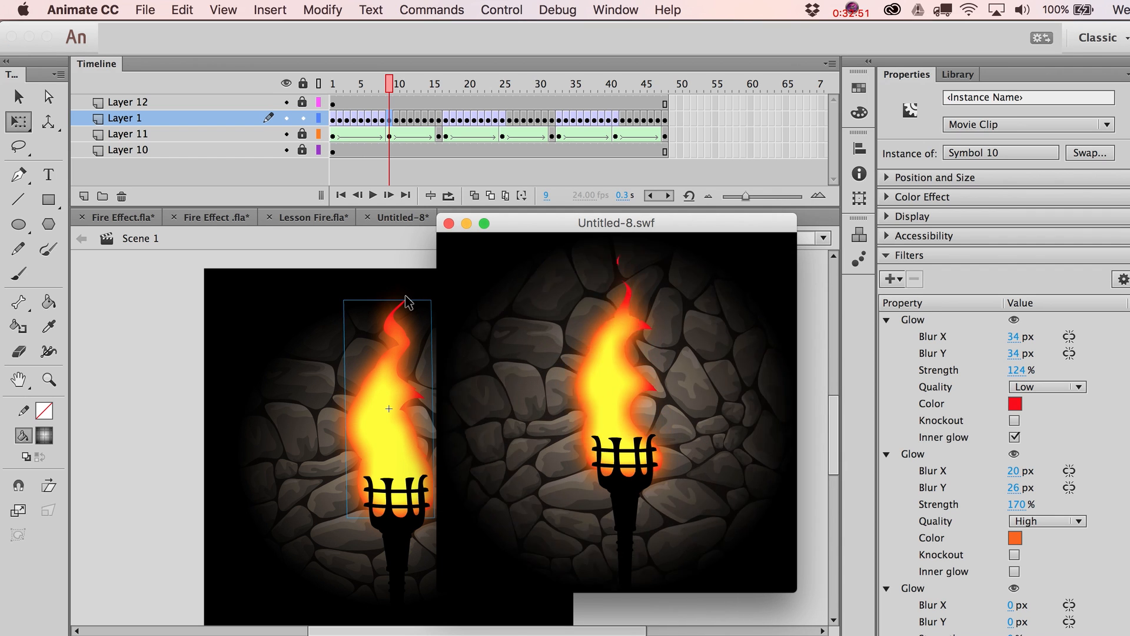
left_click(388, 195)
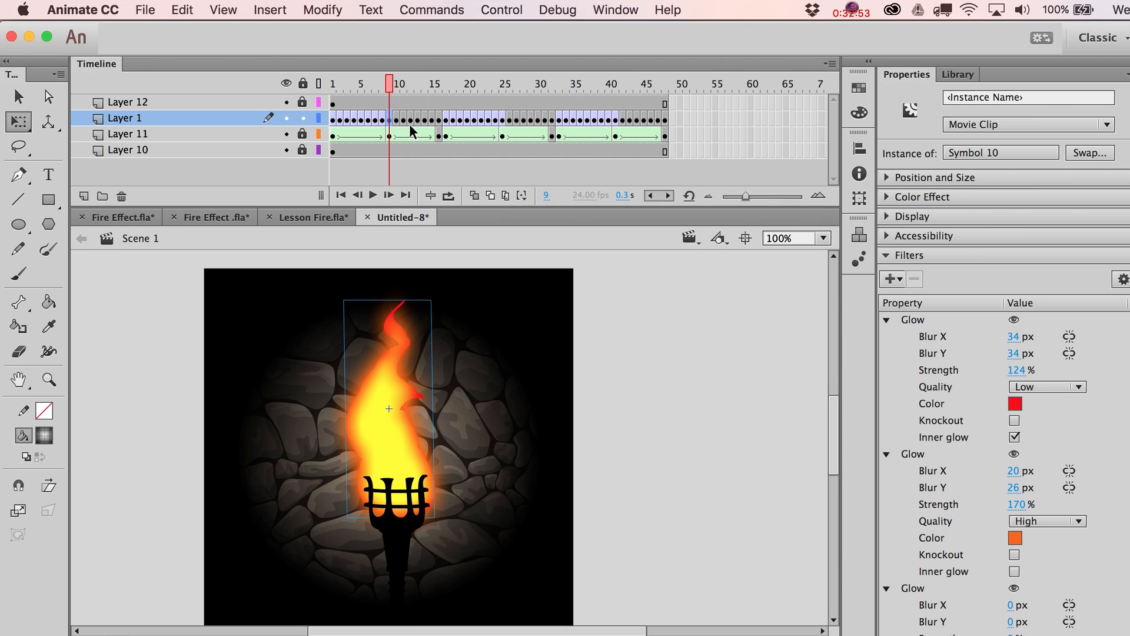
- Skew the flame slightly right in frame 11 and slightly left in frame 13 from pivots at or below its base
left_click(388, 195)
left_click(405, 412)
left_click_drag(399, 528, 399, 529)
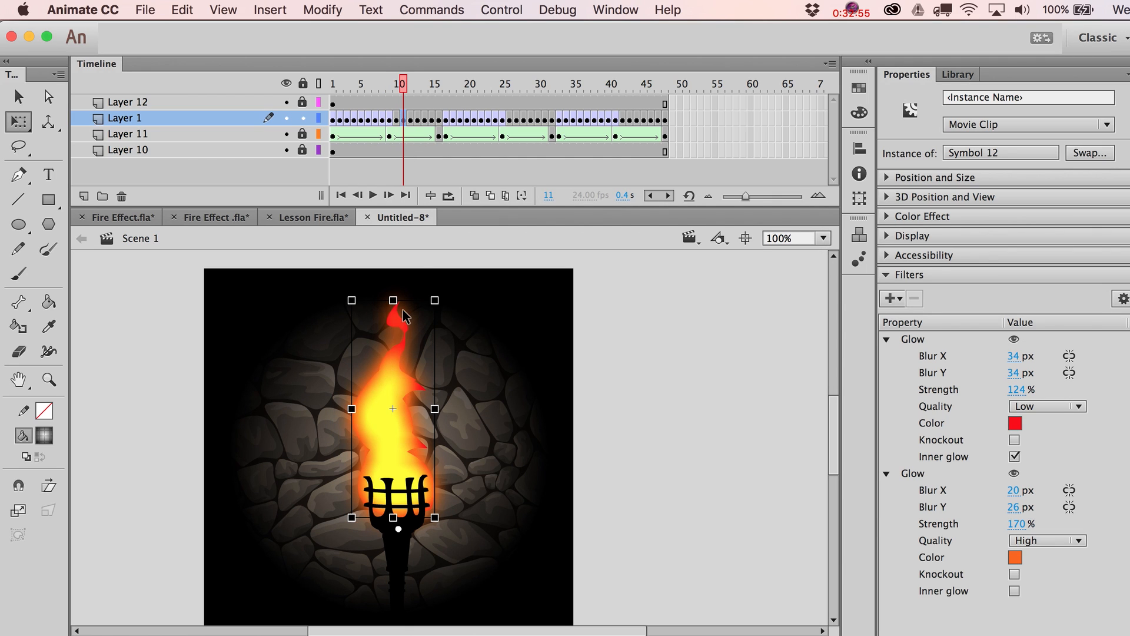
left_click_drag(408, 303, 411, 302)
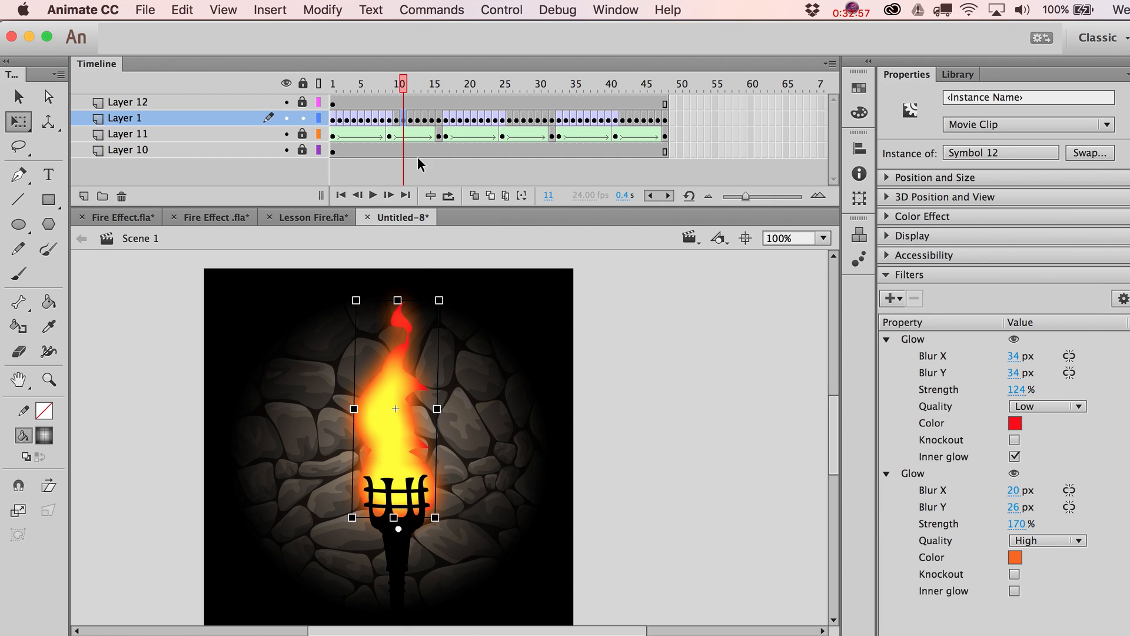
left_click(417, 120)
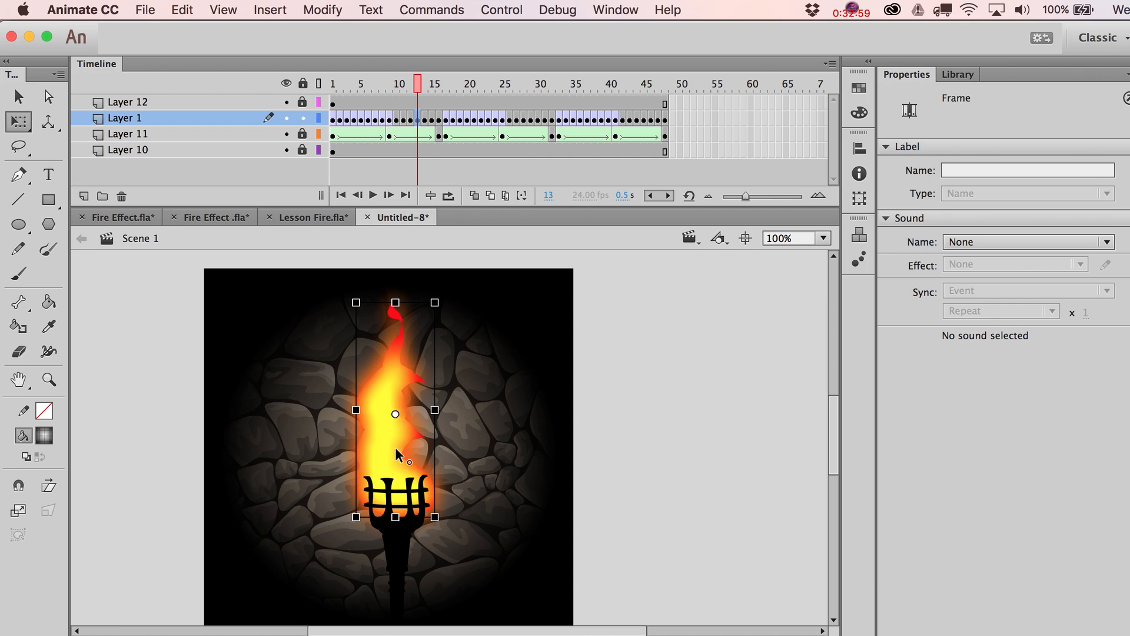
left_click(399, 455)
left_click_drag(400, 517, 399, 518)
left_click_drag(412, 304, 405, 304)
- Skew the flame in frame 15 slightly right from a pivot just below its base
left_click(432, 120)
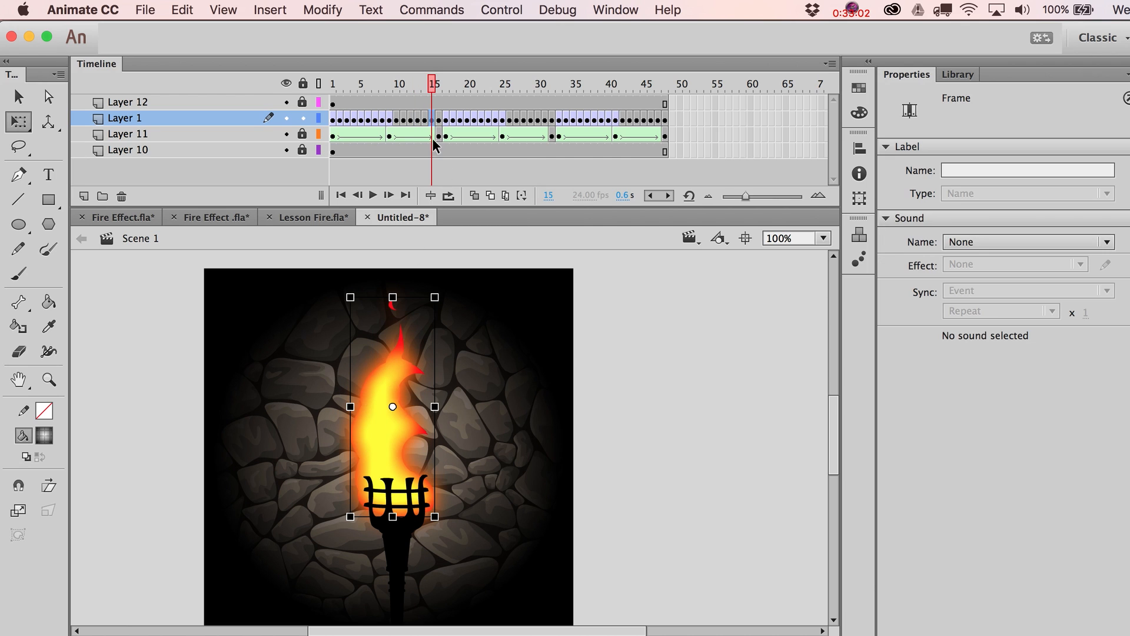
left_click(398, 411)
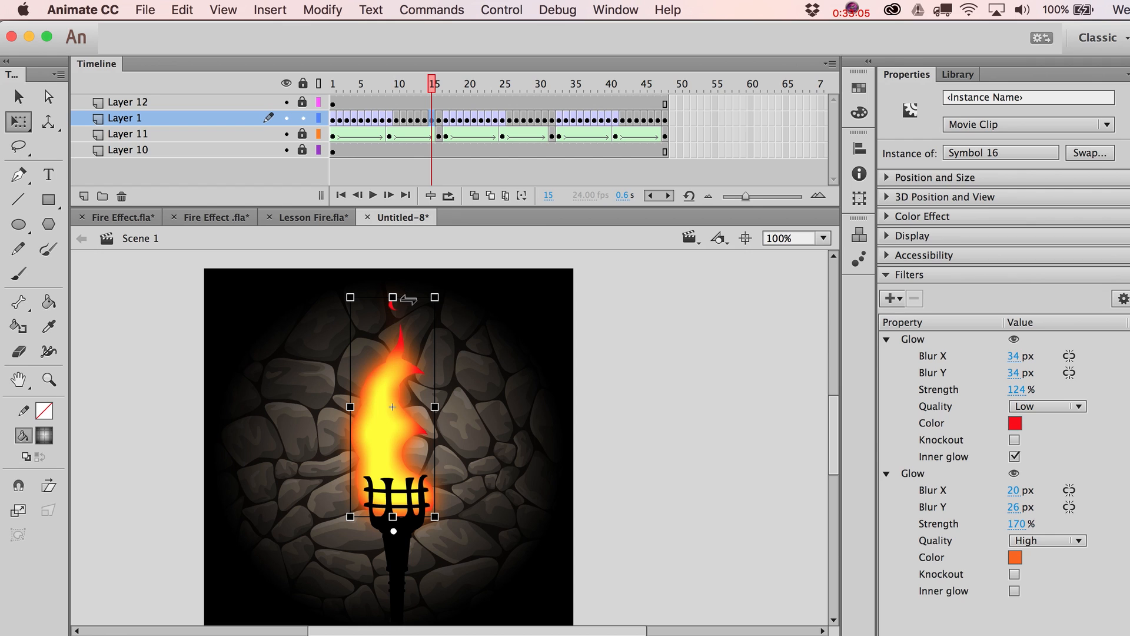
left_click_drag(408, 300, 410, 301)
- Using pivots at or just below the flame's base, skew it slightly right in frame 19 and slightly left in frame 21
left_click(459, 120)
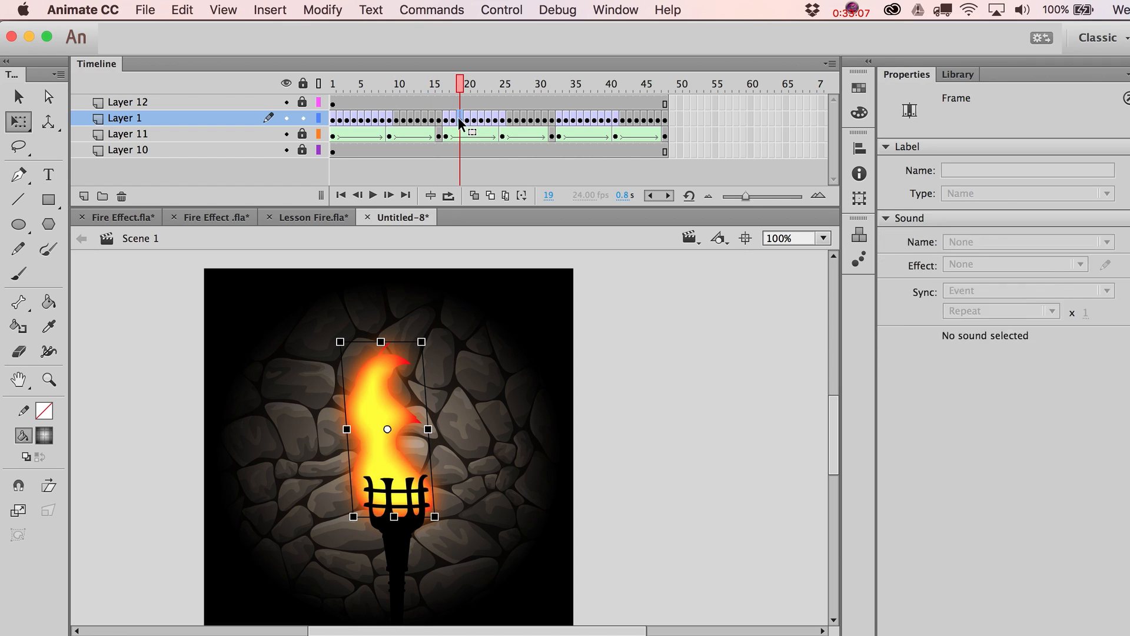
left_click(388, 431)
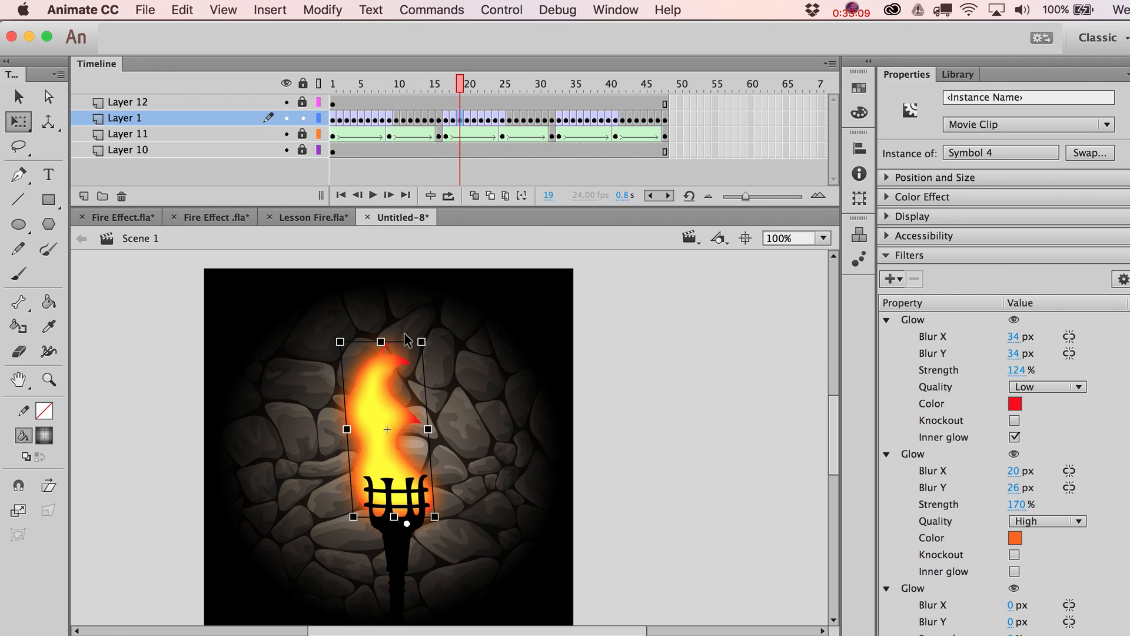
left_click_drag(407, 340, 411, 340)
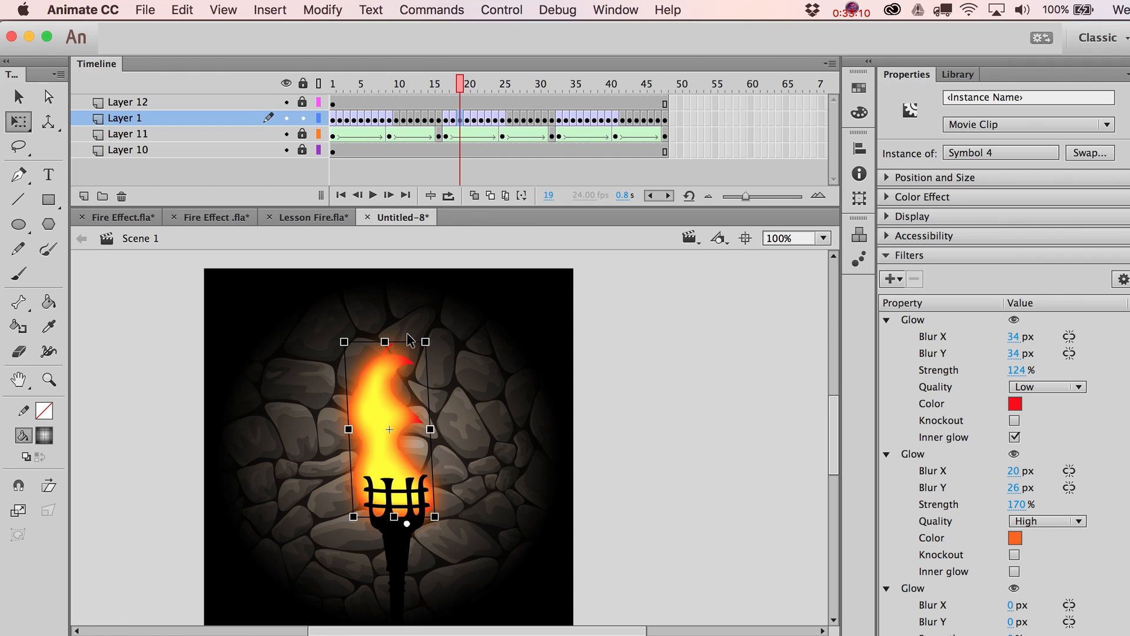
left_click(477, 120)
left_click_drag(388, 425, 399, 518)
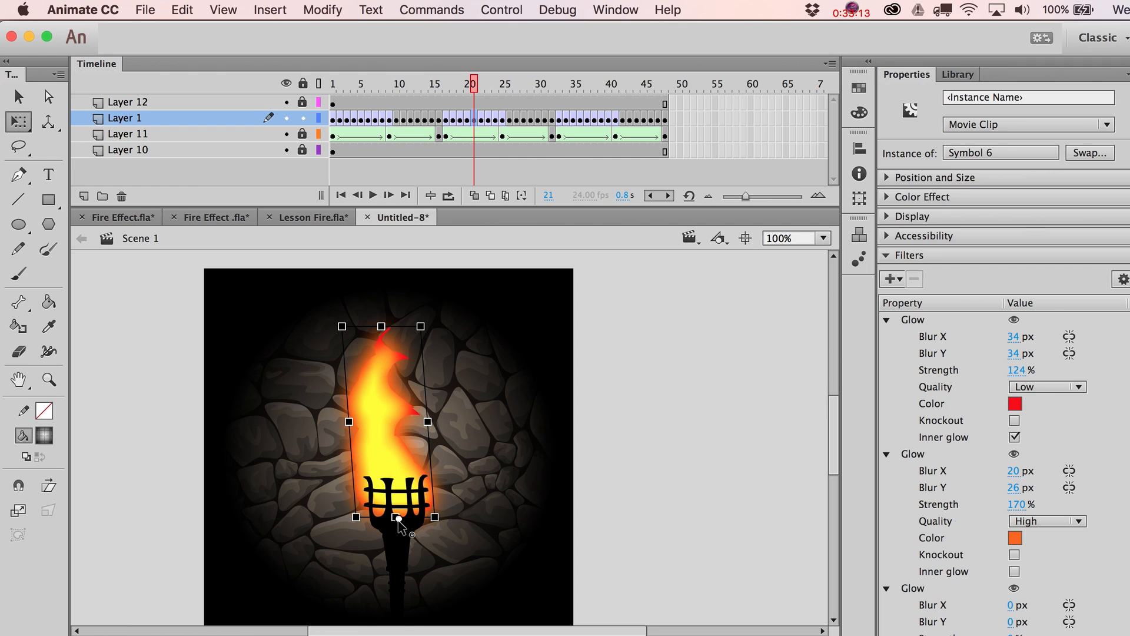
left_click_drag(399, 328, 396, 328)
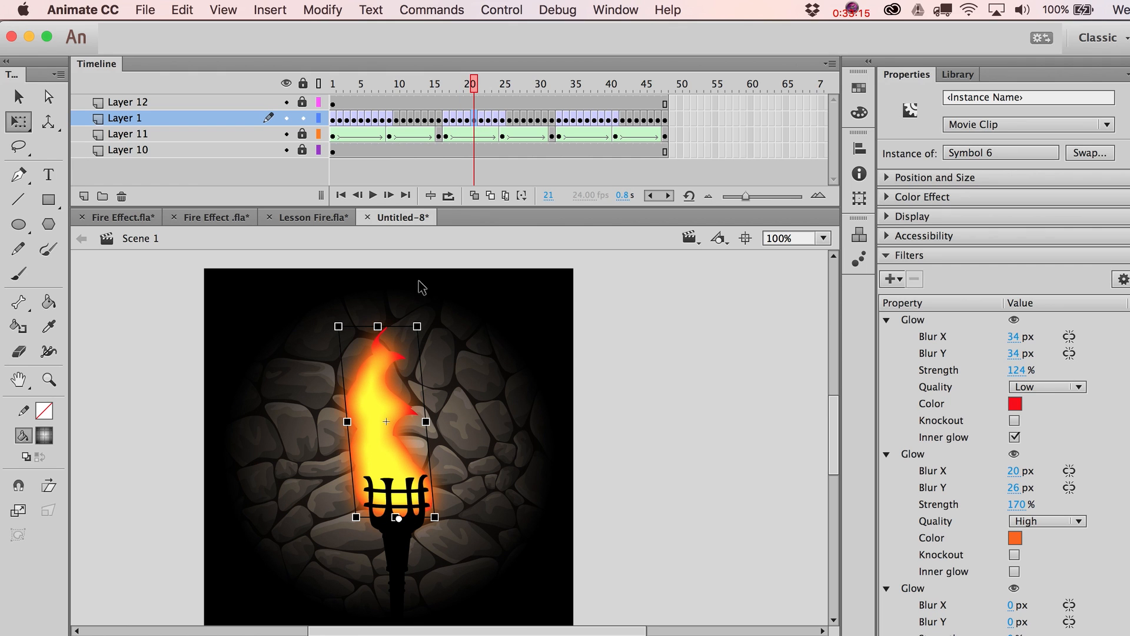
- Place the flame's pivot just below its base in frame 23, and test the movie
left_click(488, 121)
left_click_drag(385, 415, 408, 519)
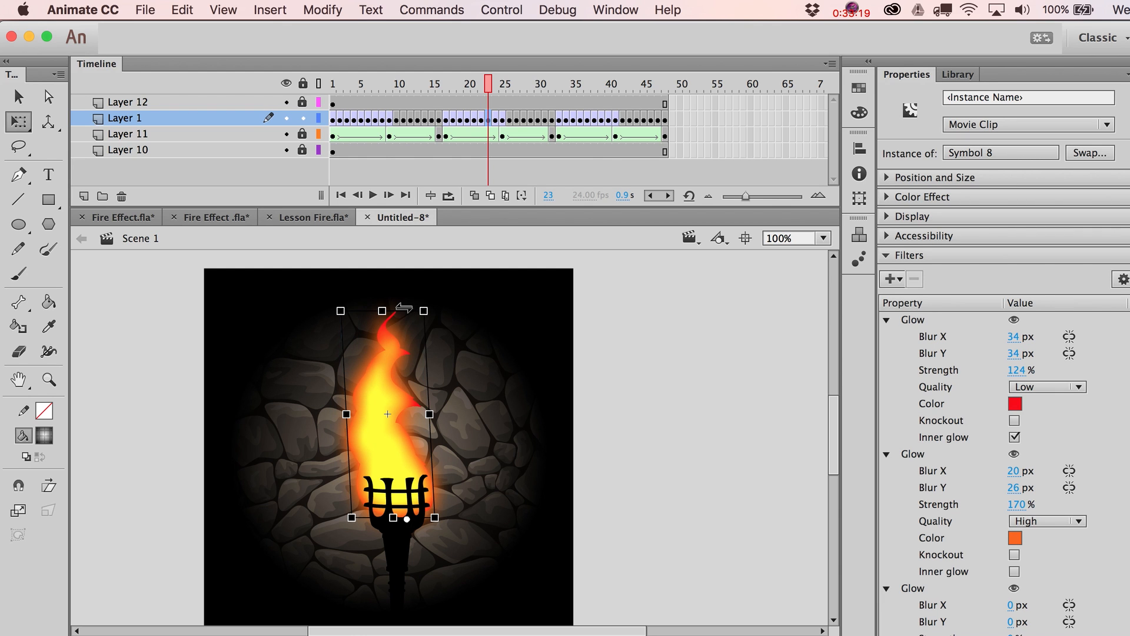
key("super+Return")
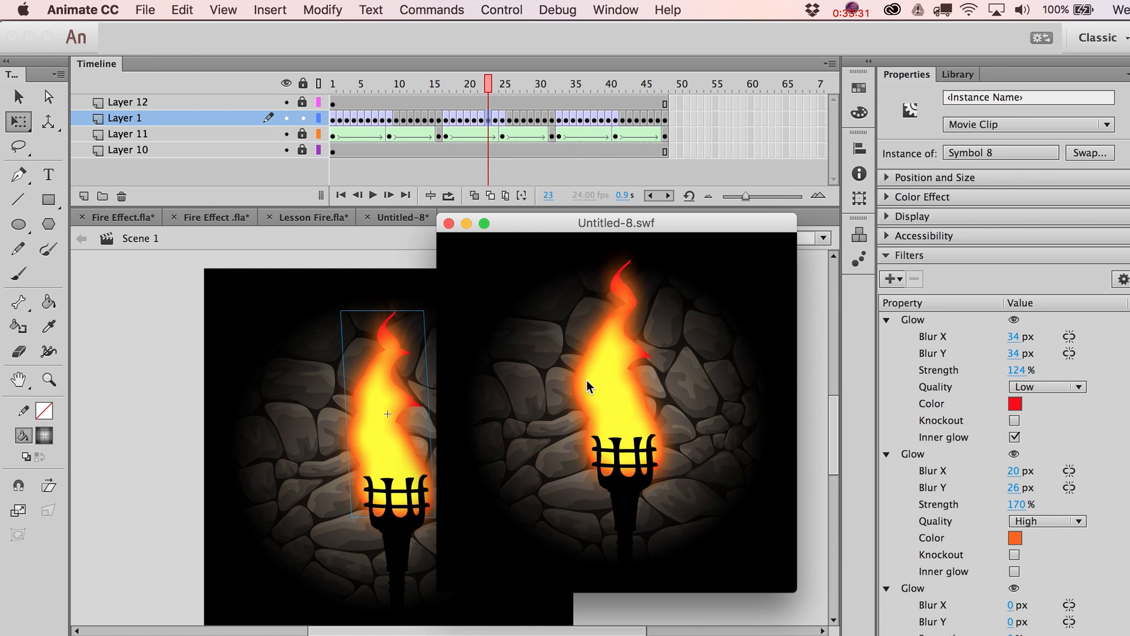
left_click(476, 132)
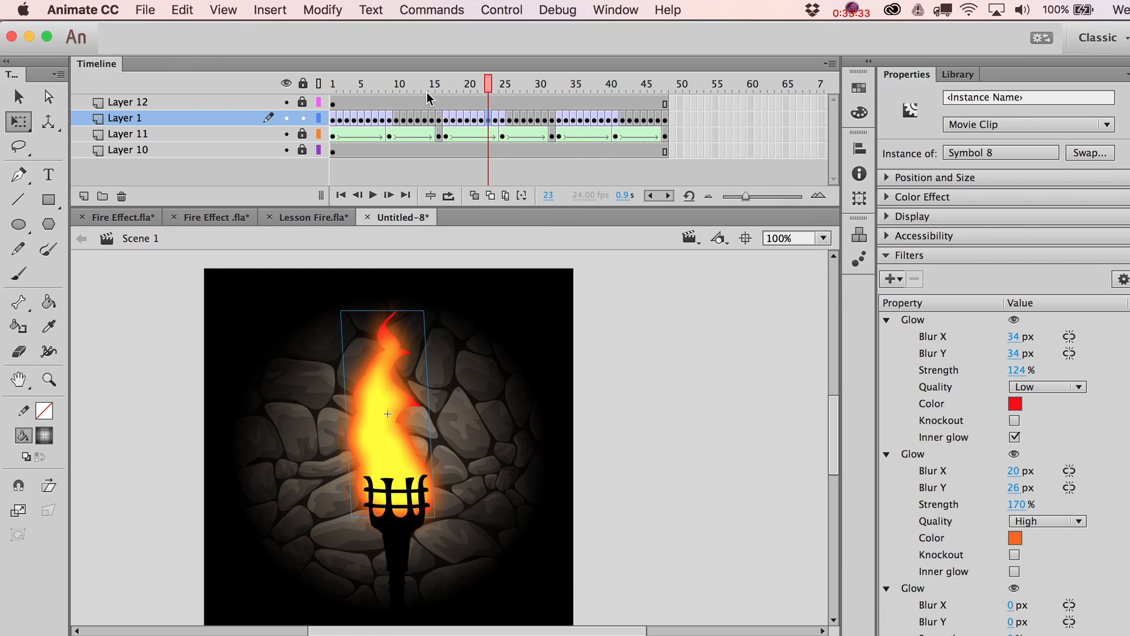
- Set the strength of the flame's orange glow in frame 13 to 130%
left_click(417, 84)
left_click(403, 377)
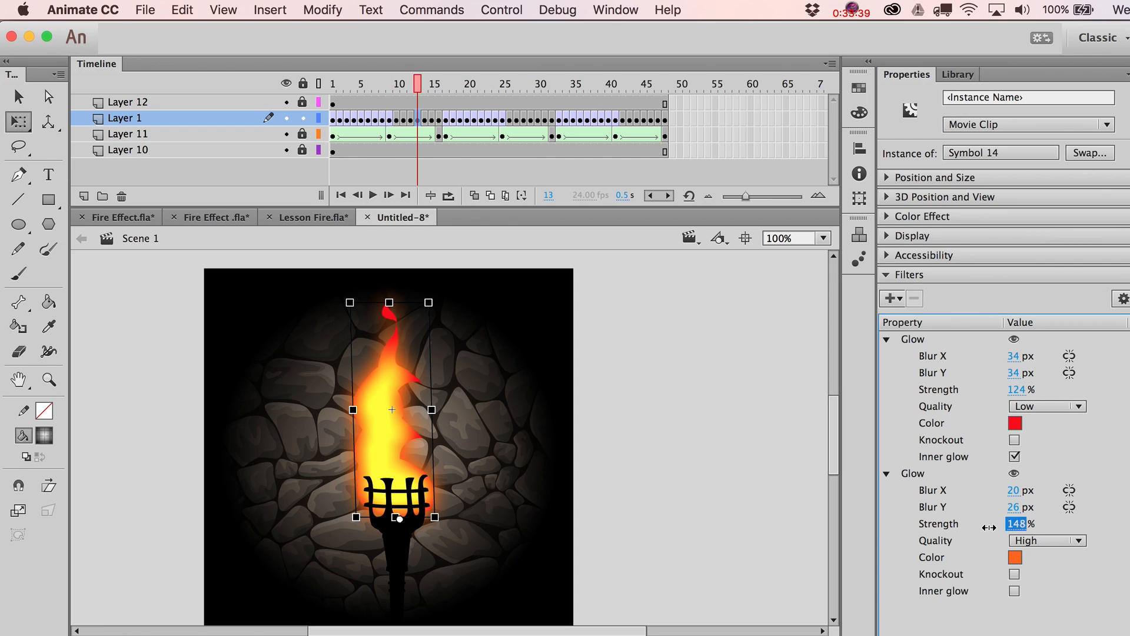
type("130")
- Test the movie again and examine the flame's animation in an enlarged, repositioned preview window
key("super+Return")
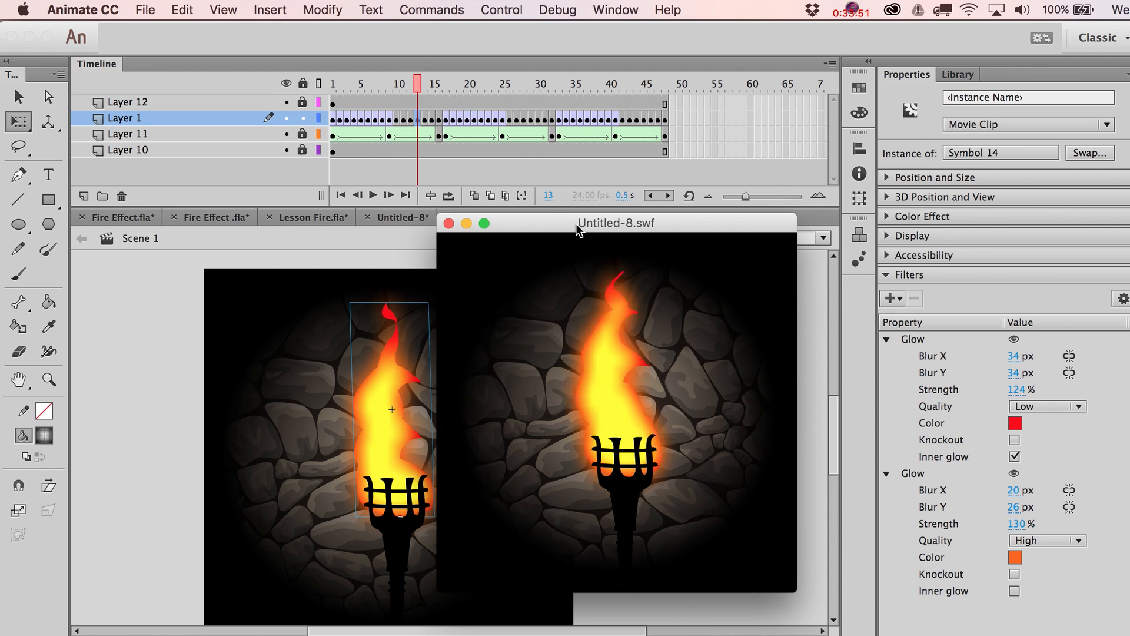
left_click_drag(618, 235, 455, 130)
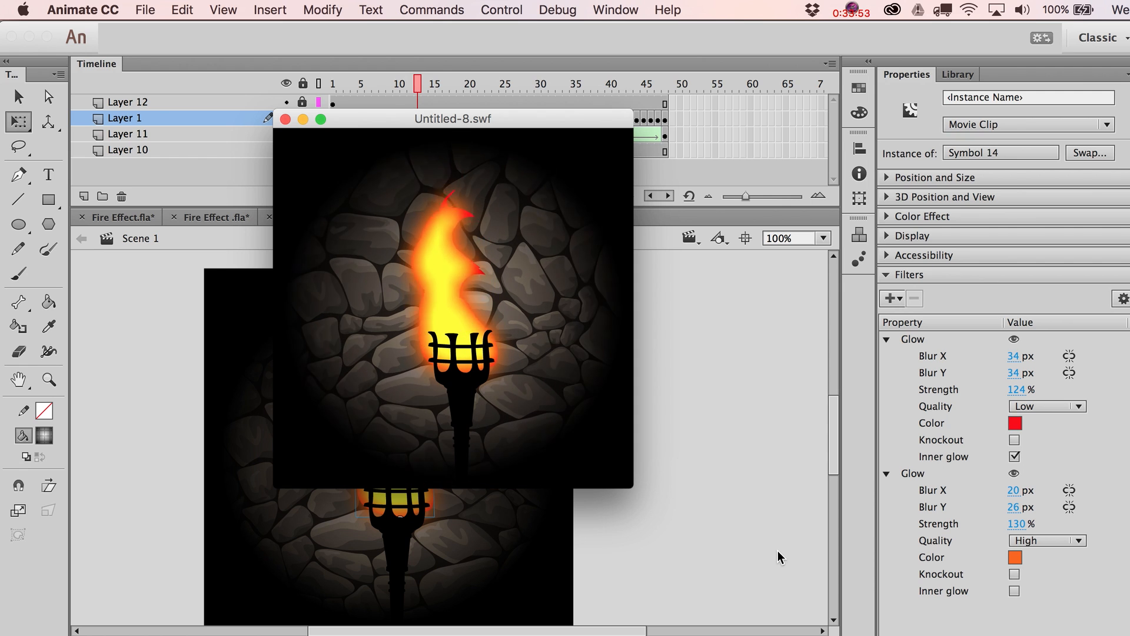
left_click_drag(630, 488, 669, 521)
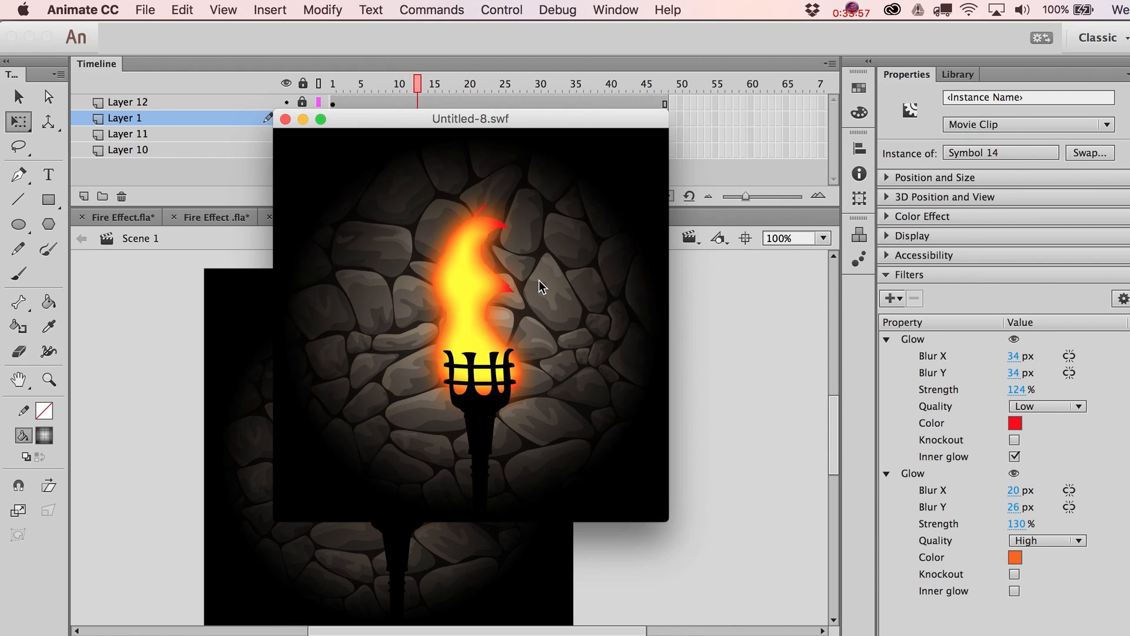
left_click_drag(417, 119, 549, 126)
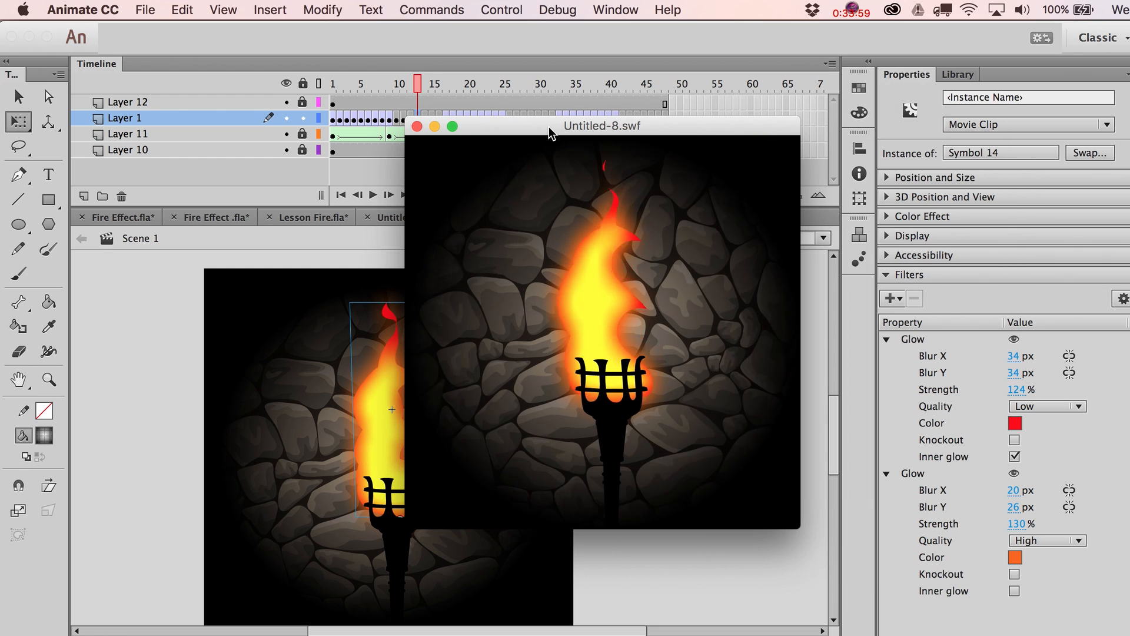